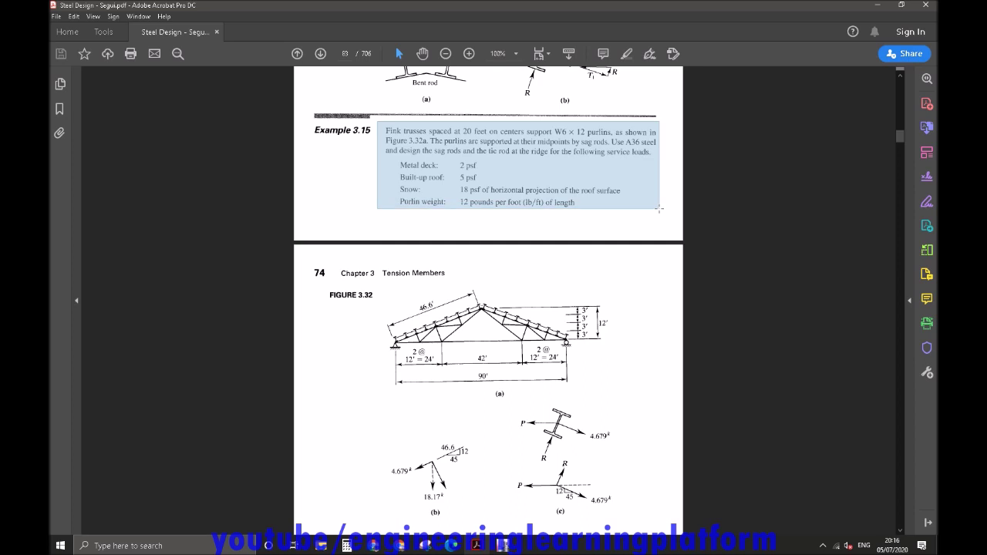
Examine the Example 3.15 problem statement and the Fink truss geometry in Figure 3.32.
drag(374, 292, 610, 397)
click(698, 364)
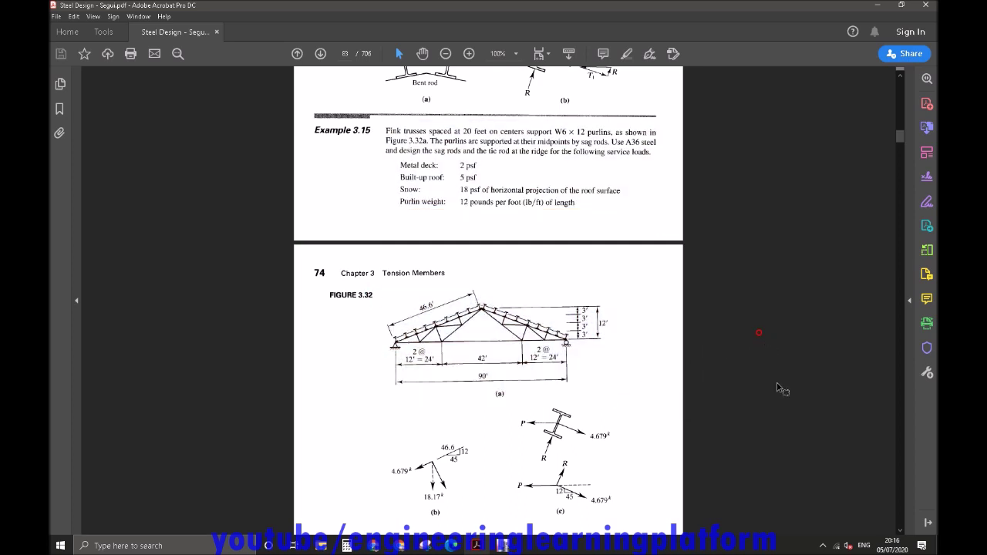
click(822, 545)
click(693, 400)
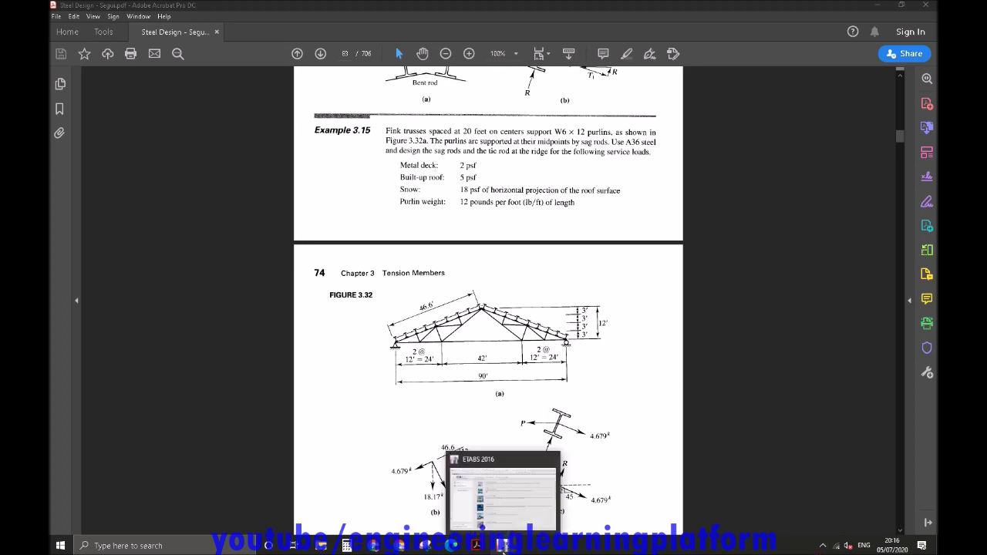
Switch to ETABS and start a new model using built-in settings with the AISC14 section database and AISC 360-10 steel code.
click(505, 494)
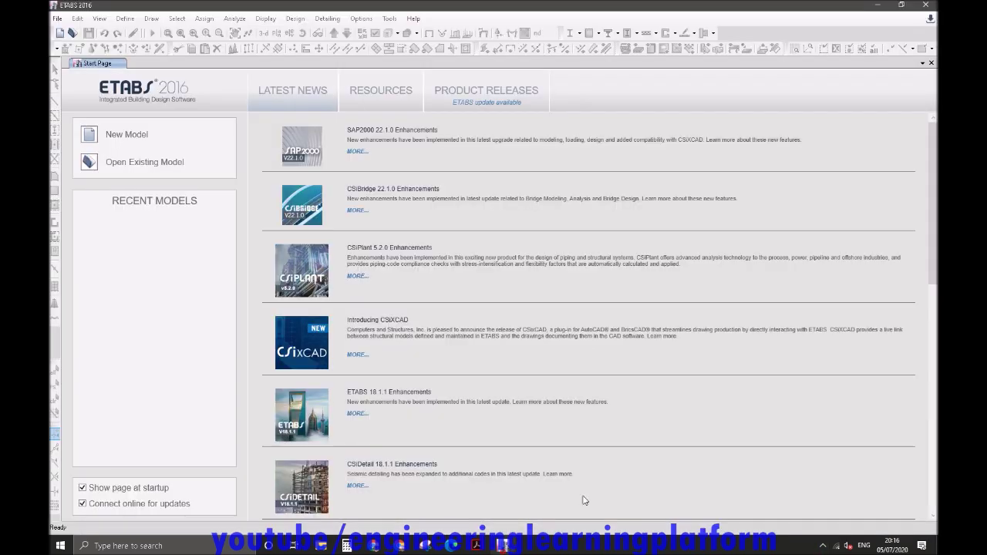
click(142, 136)
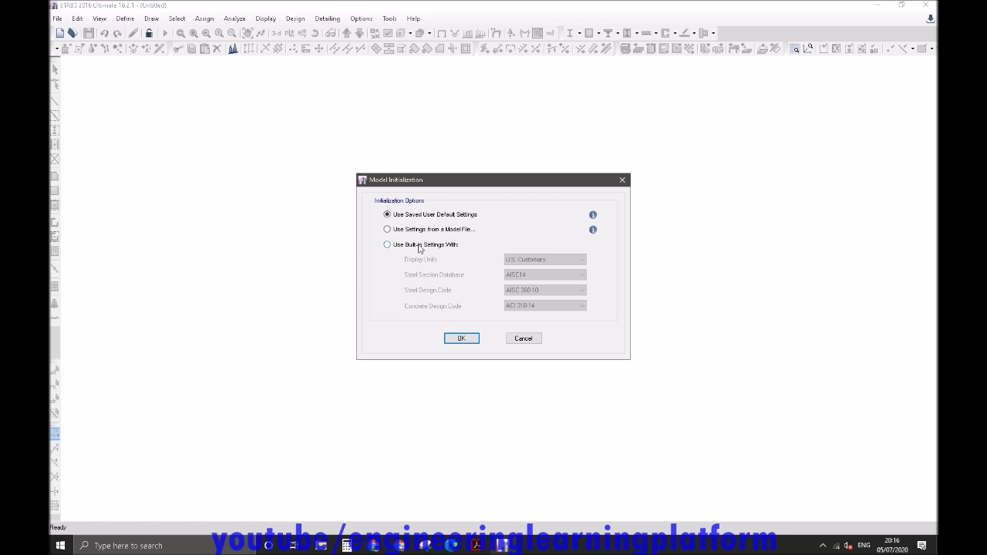
click(417, 244)
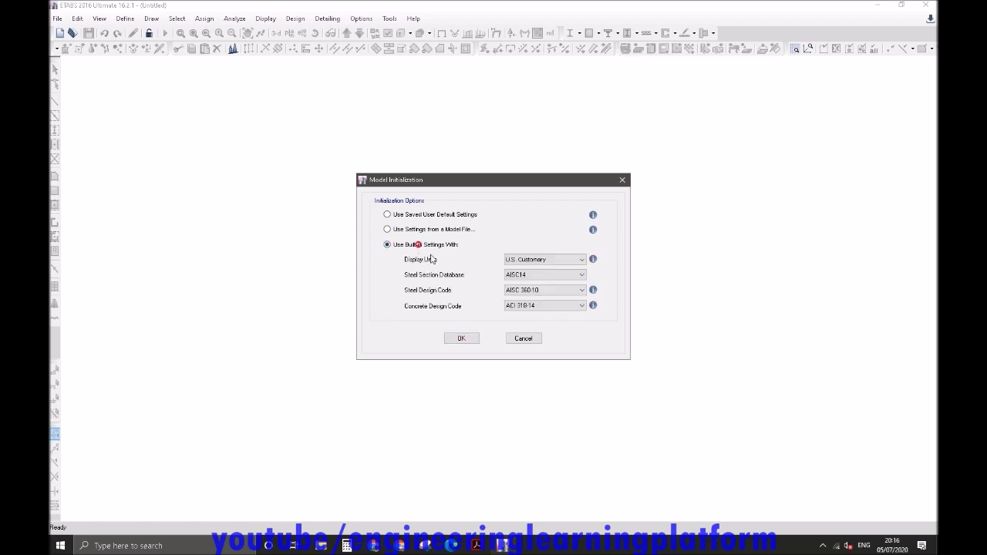
click(535, 276)
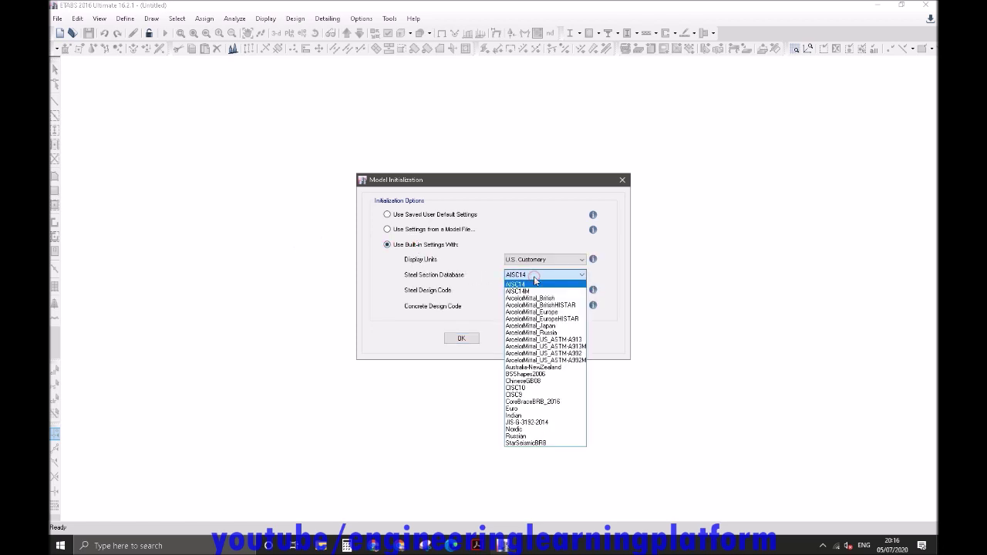
click(534, 283)
click(533, 290)
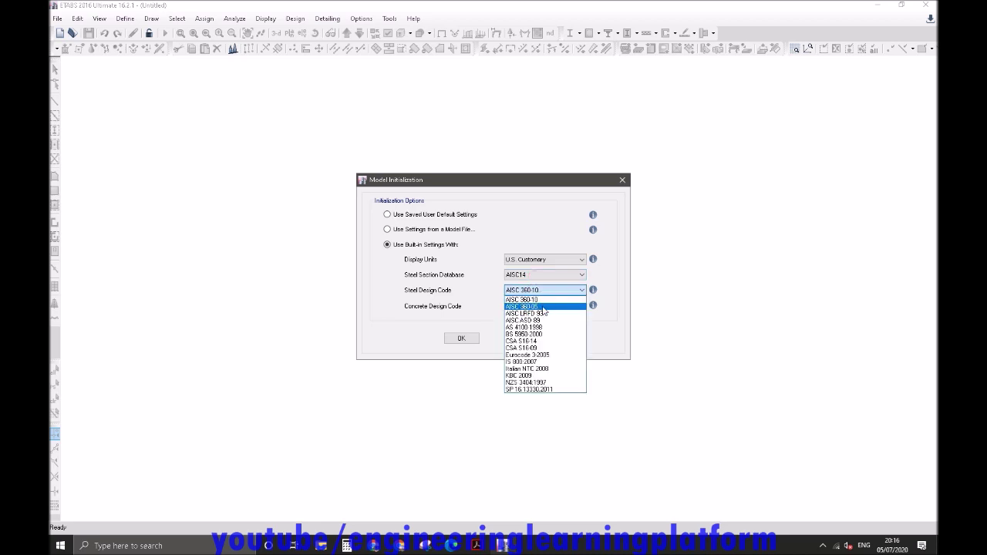
click(544, 299)
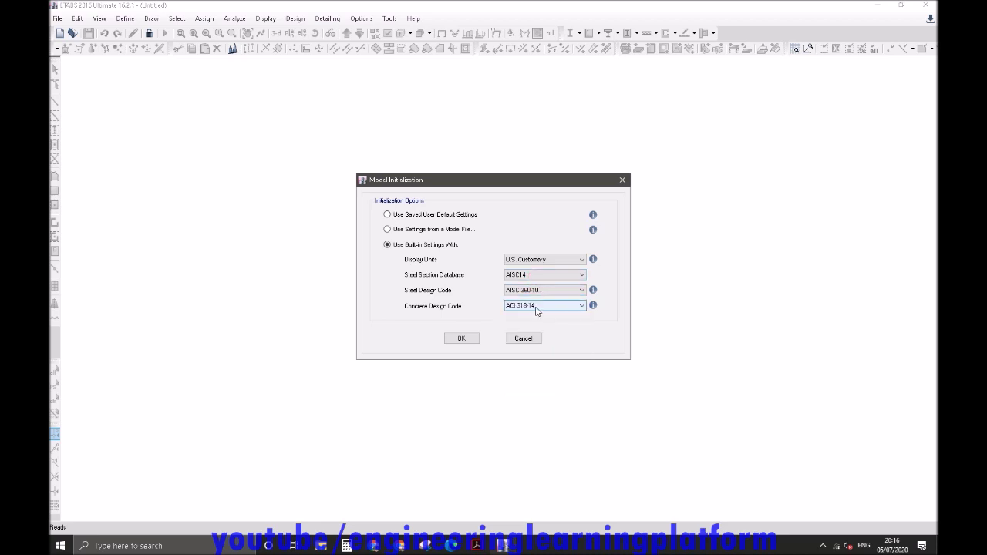
click(462, 339)
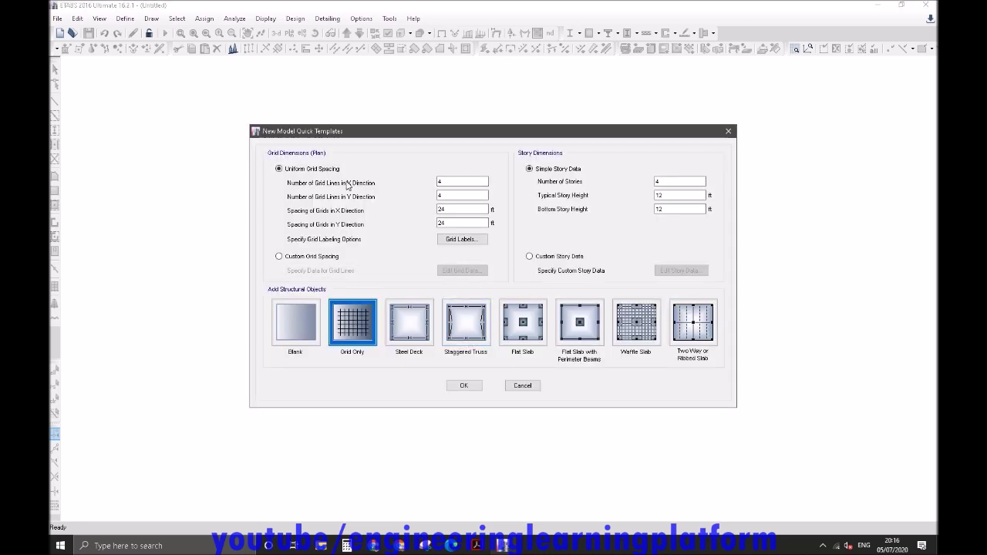
Switch to the steel design PDF and examine where grid lines are needed along the truss span in Figure 3.32.
click(478, 548)
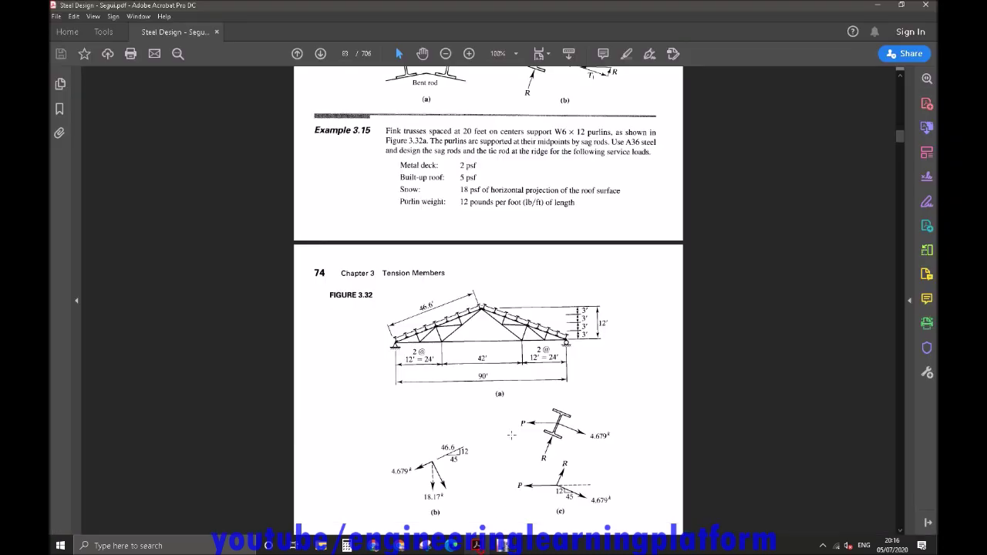
drag(388, 316, 398, 376)
drag(433, 317, 448, 374)
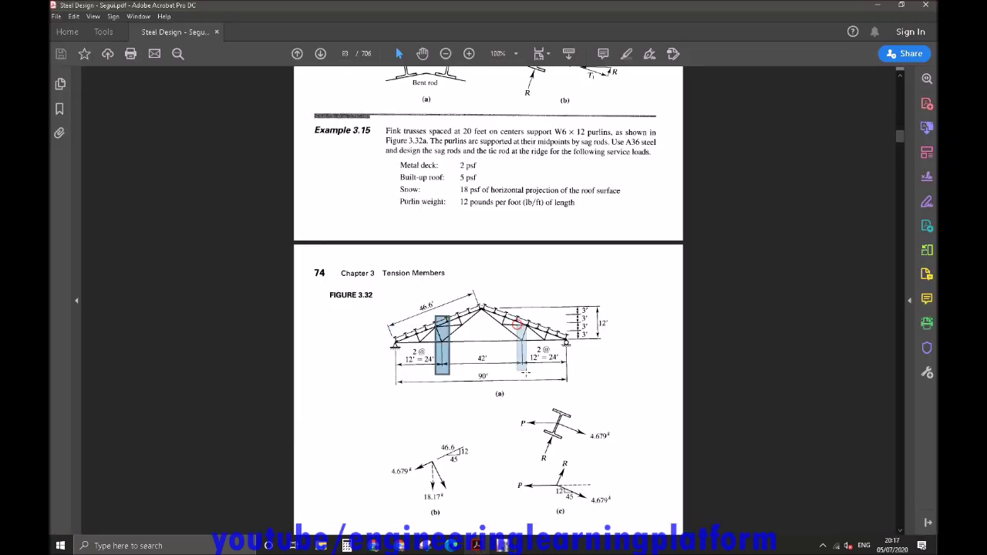
drag(516, 325, 527, 375)
drag(561, 328, 574, 367)
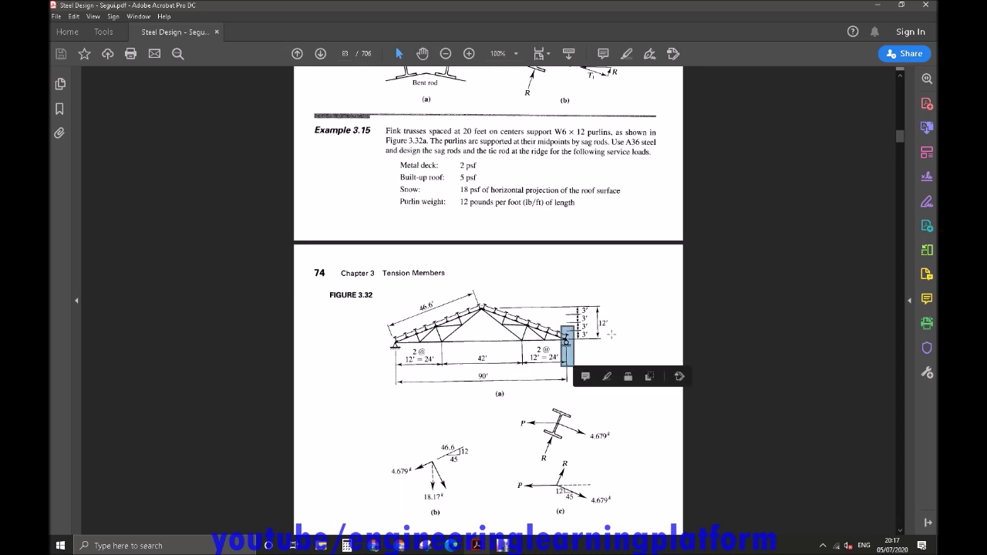
click(733, 315)
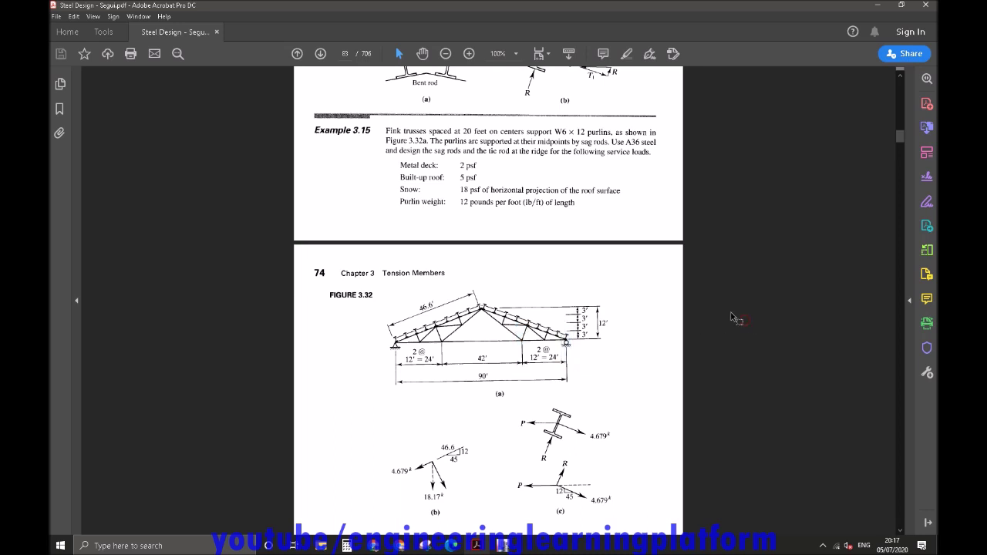
Review the X and Y grid line counts in ETABS and check the truss spacing in the Example 3.15 text of the PDF.
click(504, 545)
double_click(459, 184)
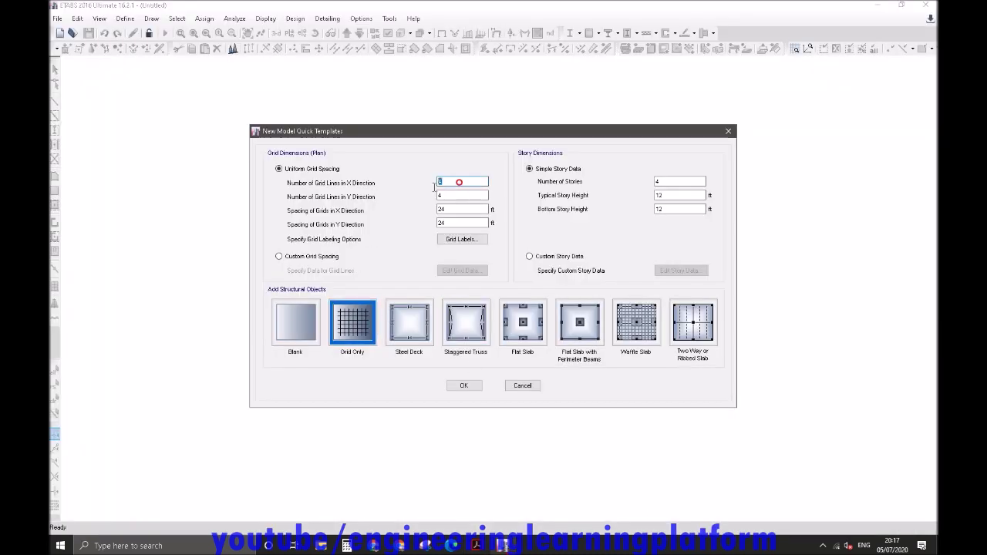
double_click(444, 195)
click(476, 545)
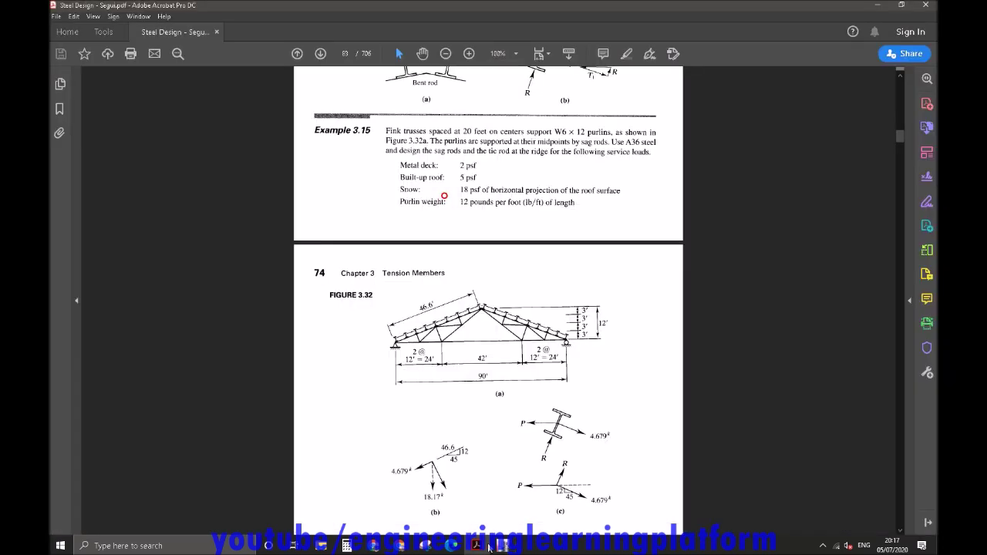
drag(404, 127, 523, 132)
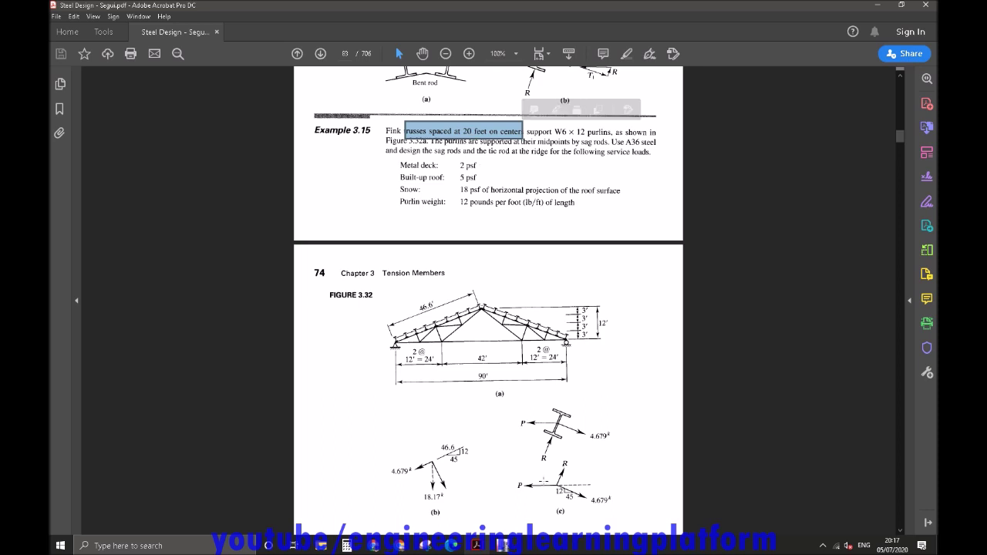
key(alt+Tab)
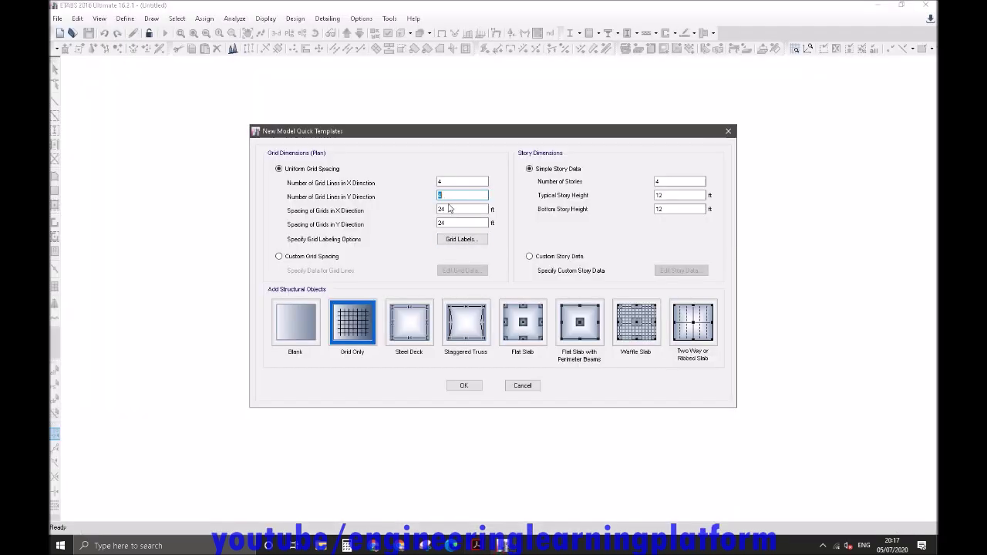
Check the X grid spacing against the bay dimensions of the truss in Figure 3.32 of the PDF.
double_click(450, 209)
click(477, 545)
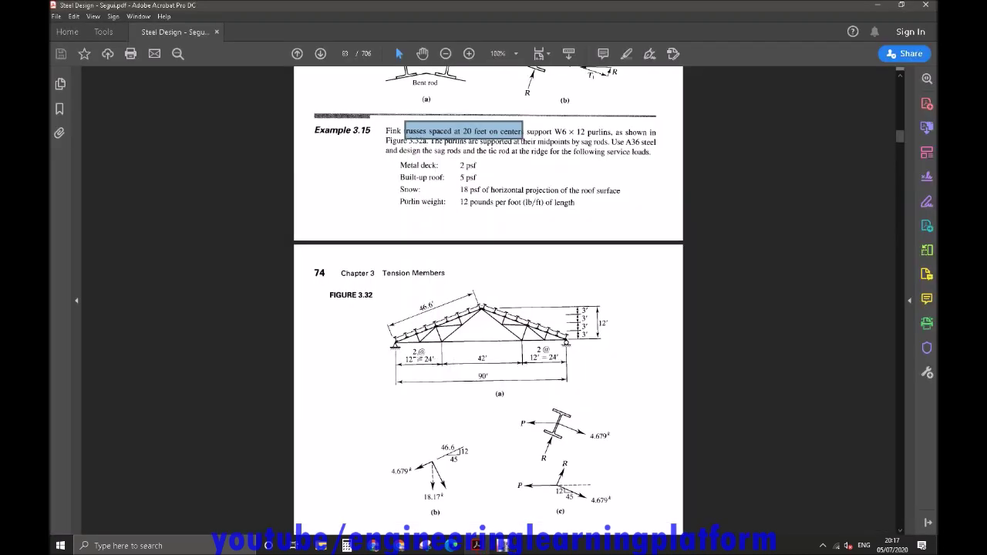
drag(388, 349, 502, 373)
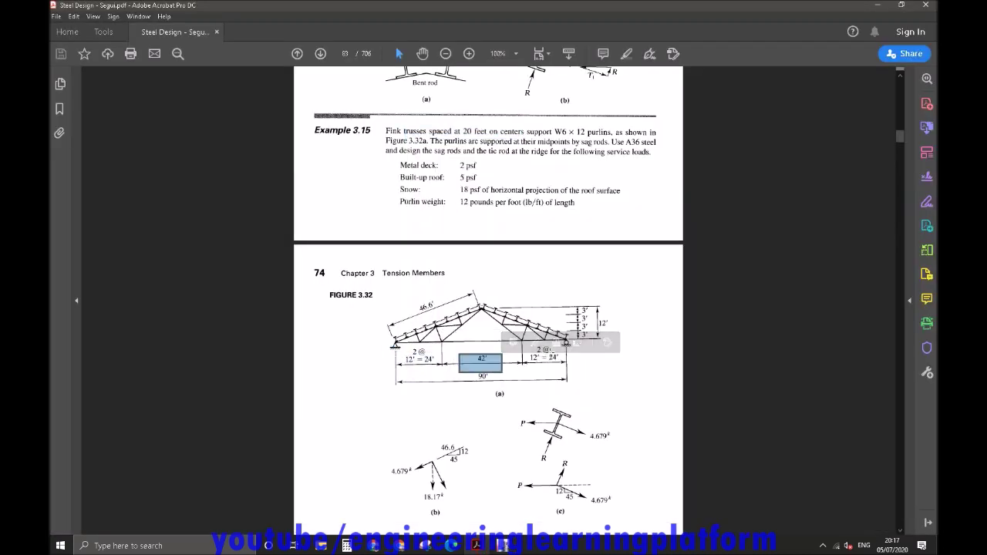
drag(546, 351, 562, 367)
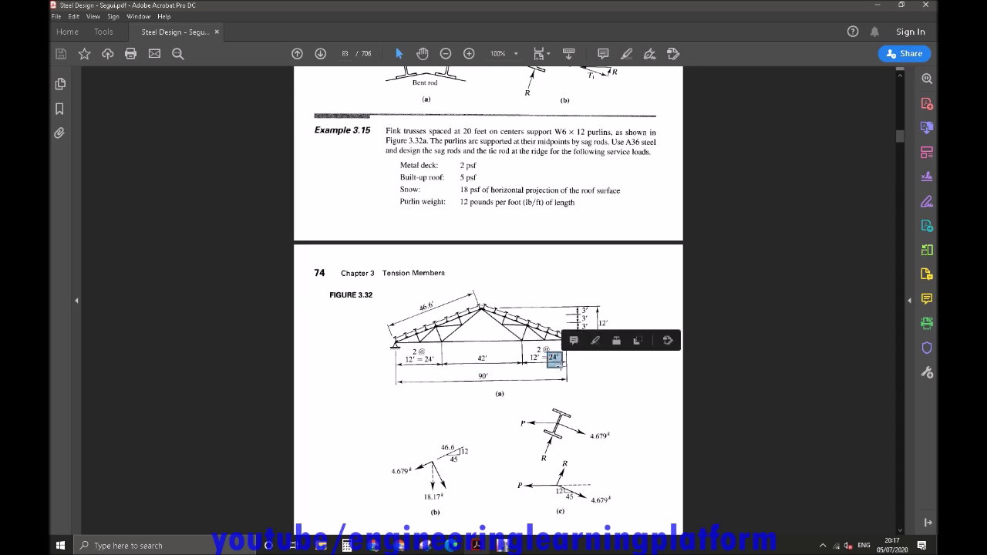
click(601, 383)
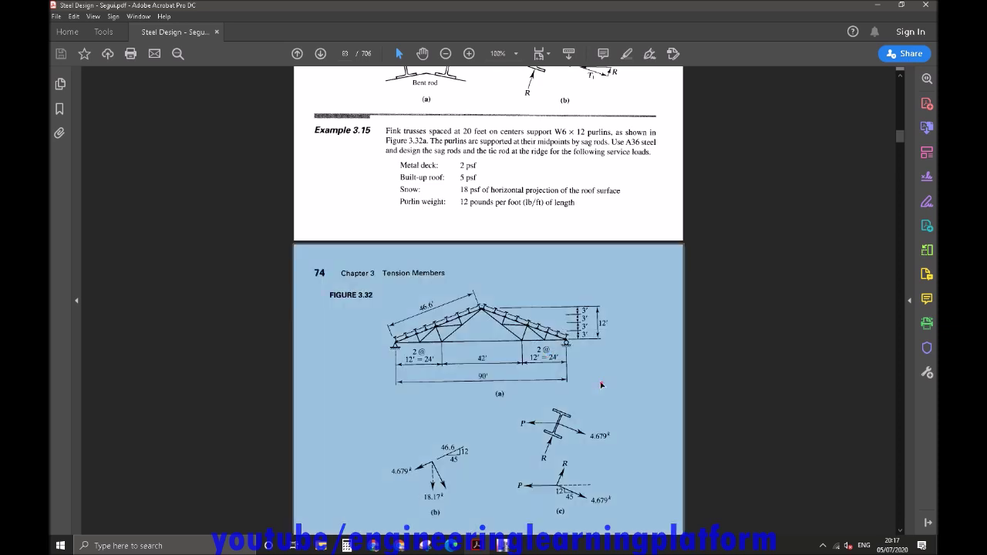
click(601, 383)
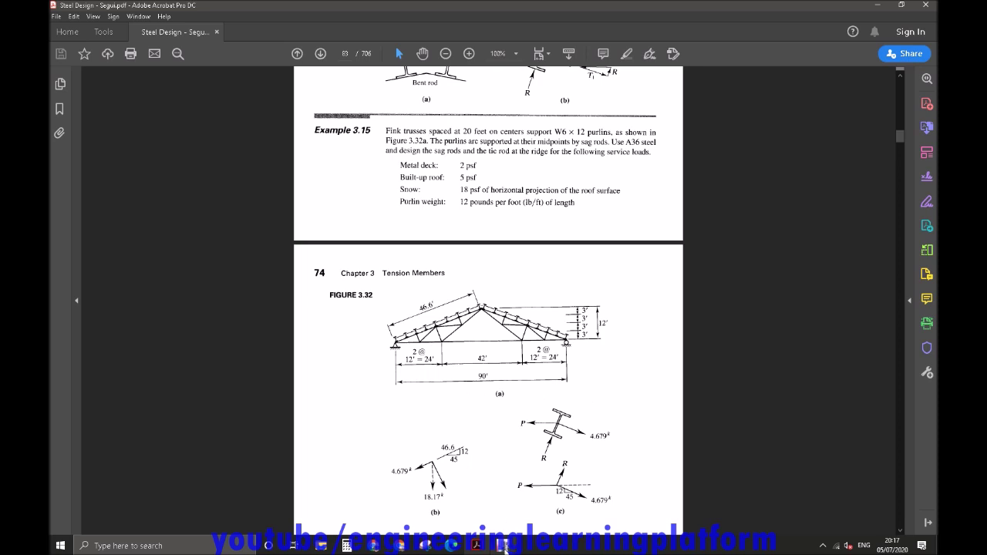
Return to ETABS and set the spacing of grids in the Y direction to 20 ft.
click(498, 482)
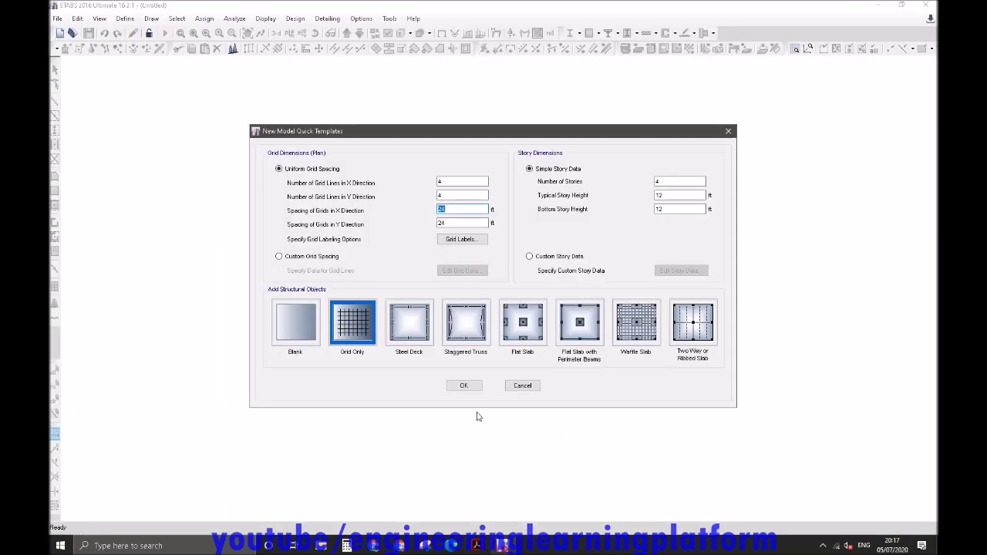
double_click(453, 223)
text(2)
Set the number of stories to 1, consulting the truss figure in the PDF, and create the grid-only model.
click(477, 545)
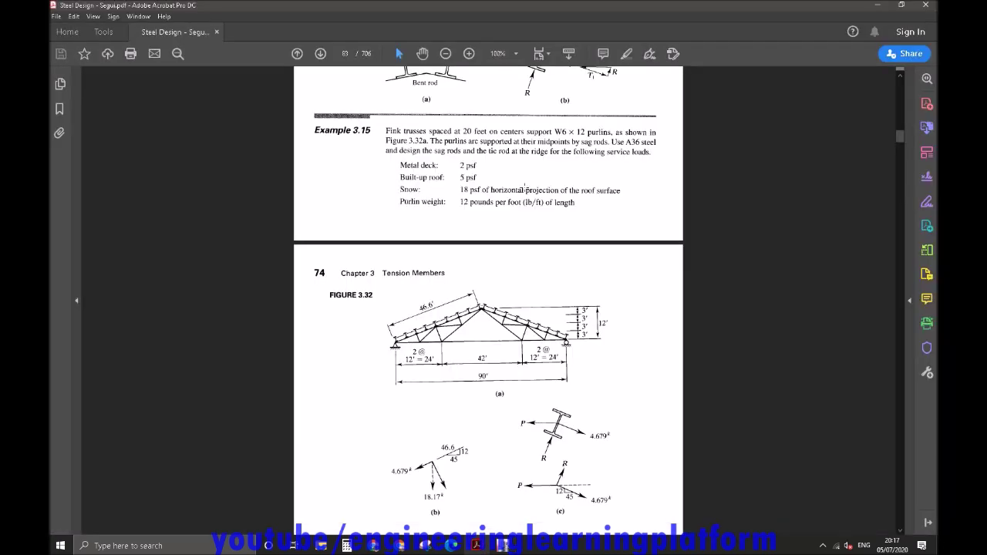
click(503, 545)
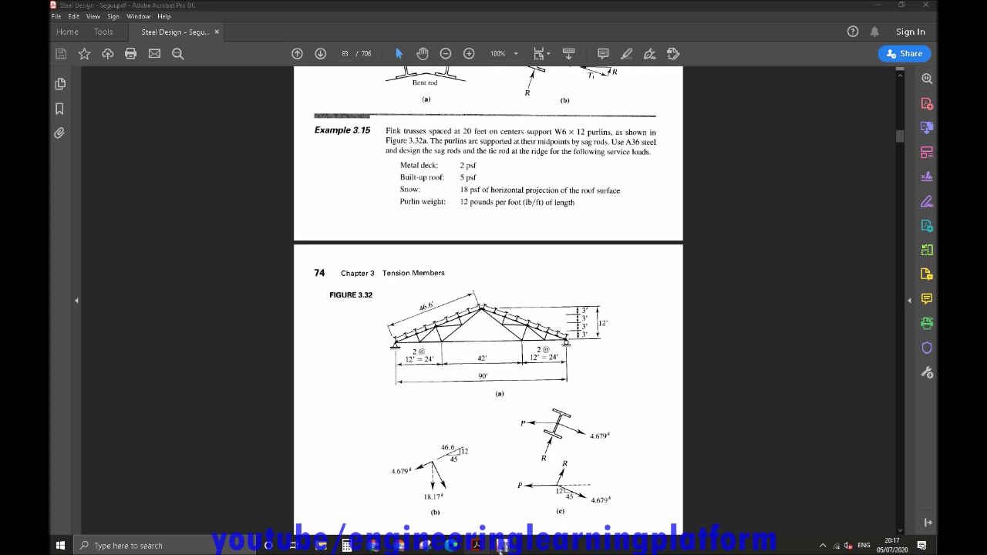
double_click(663, 183)
key(alt+Tab)
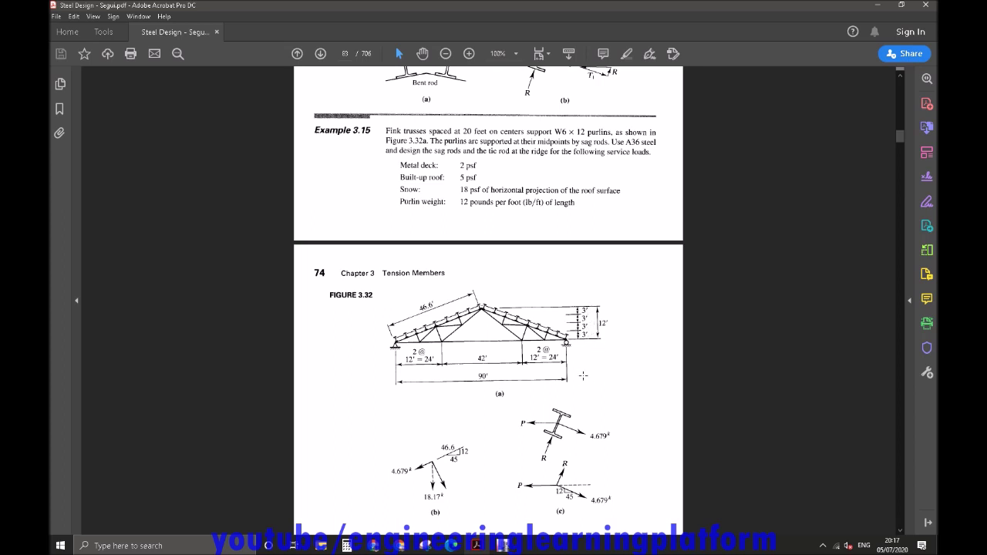
click(503, 545)
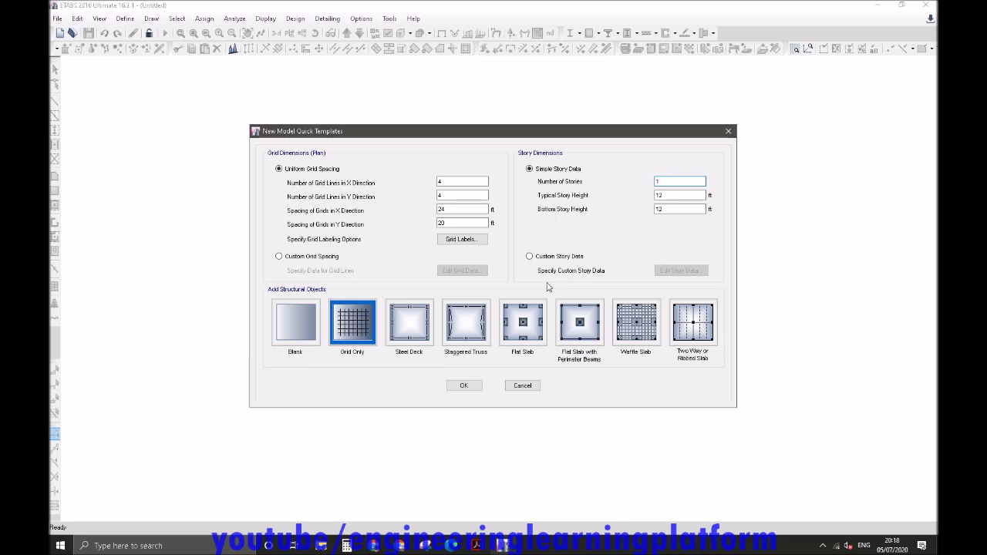
click(479, 386)
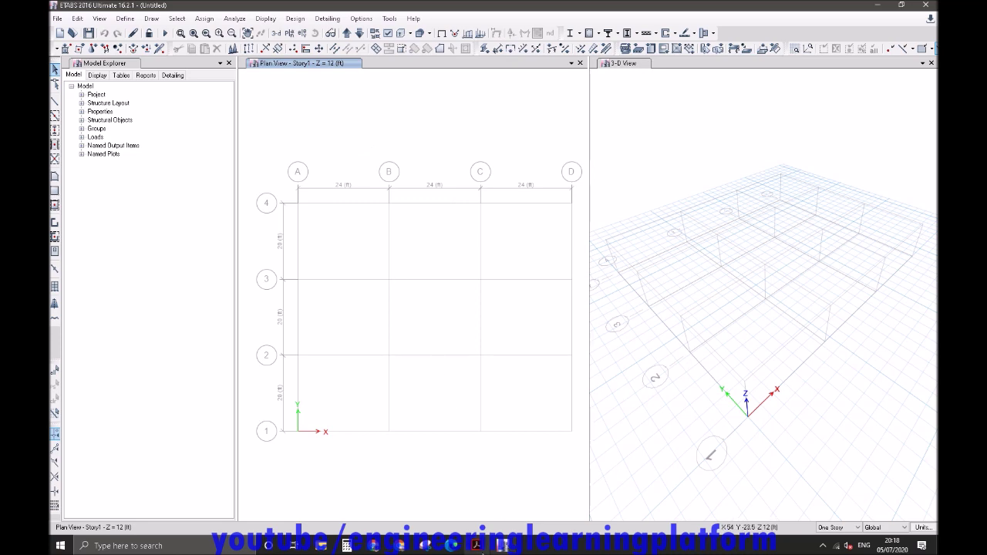
Check the middle bay's width in Figure 3.32 of the PDF, then return to ETABS.
click(476, 545)
drag(462, 342, 502, 376)
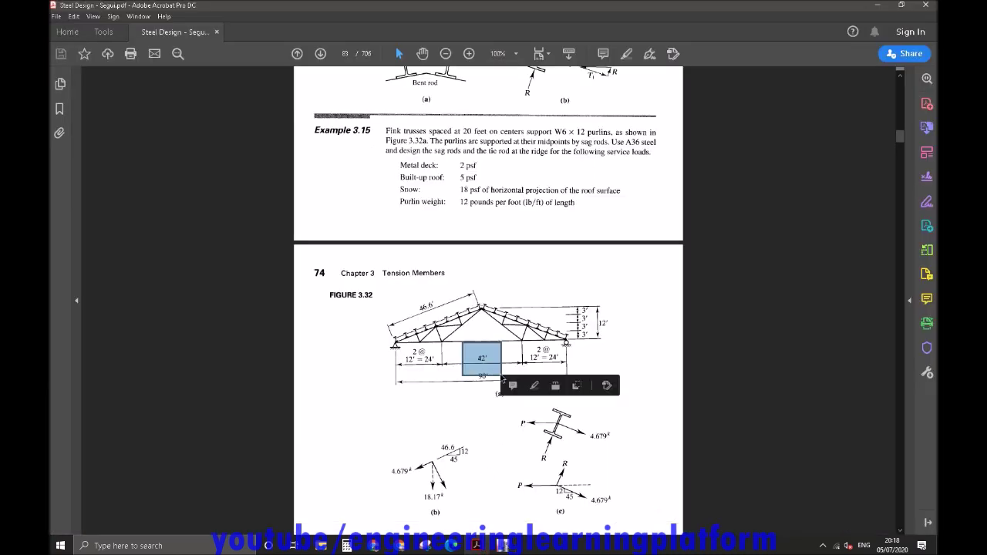
click(502, 545)
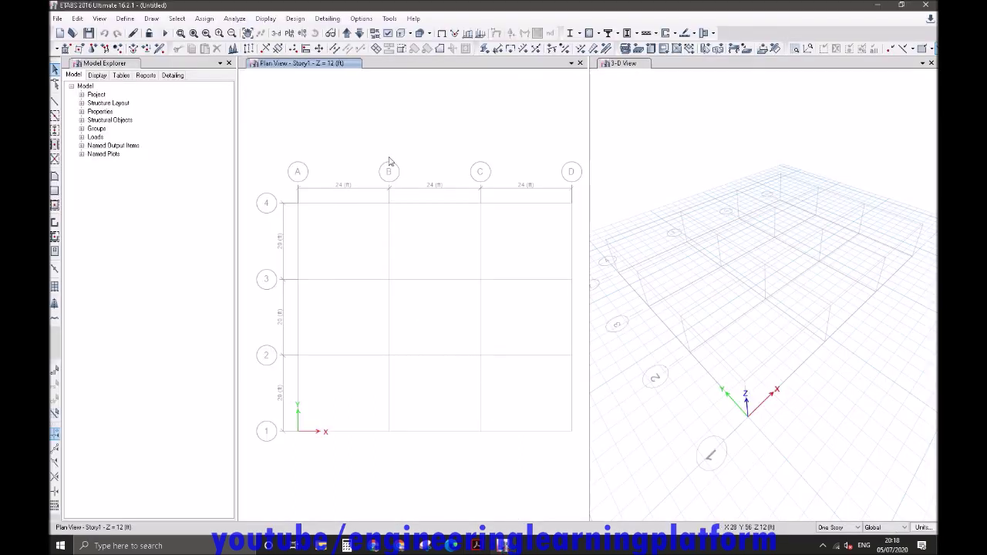
Open the existing grid system's data, display it as spacing, and set the X spacing at grid B to 42 ft.
right_click(339, 134)
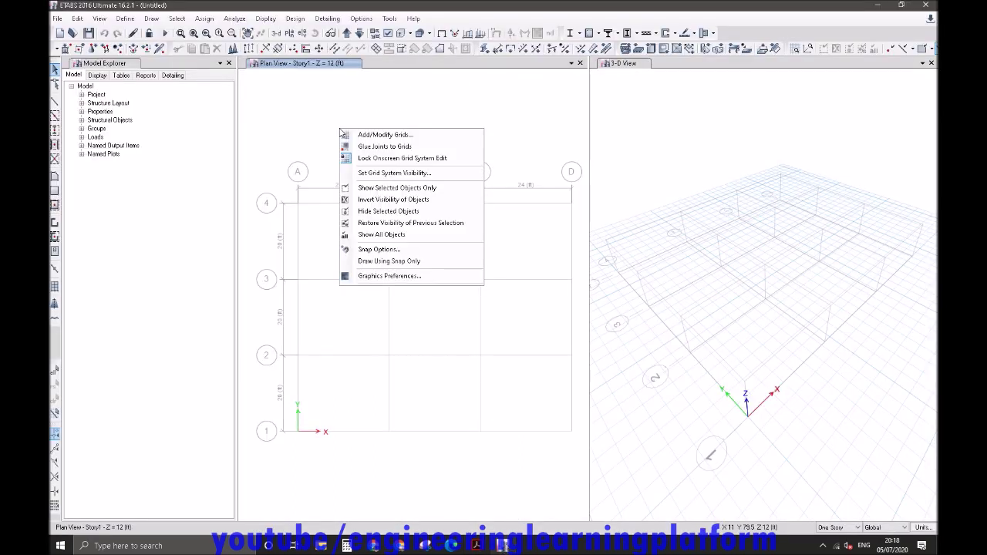
click(384, 135)
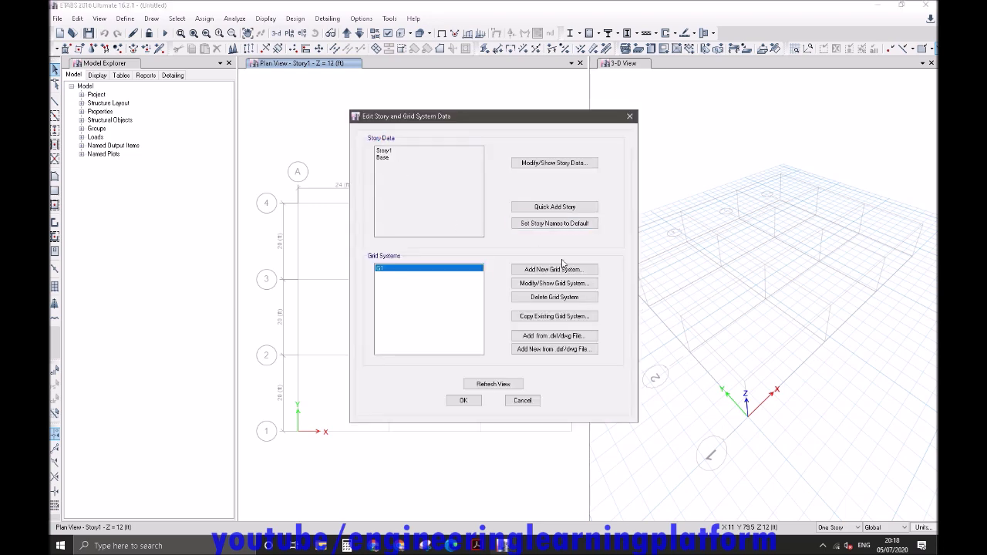
click(564, 284)
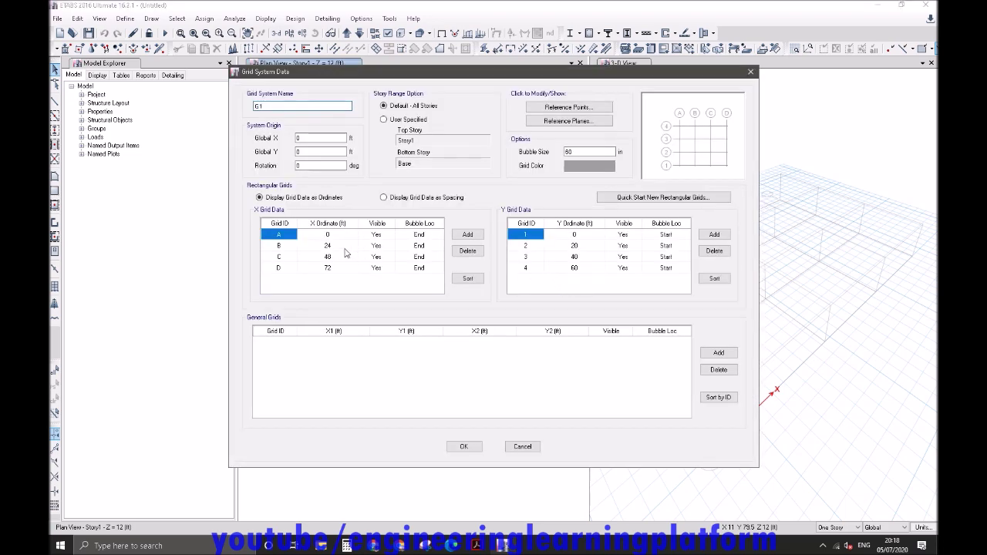
click(383, 198)
click(348, 246)
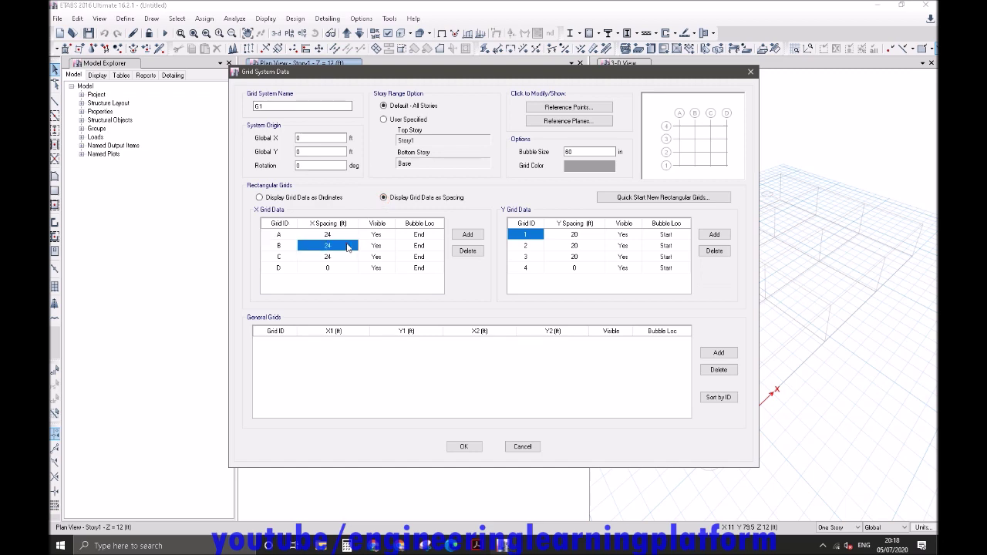
text(42)
key(Return)
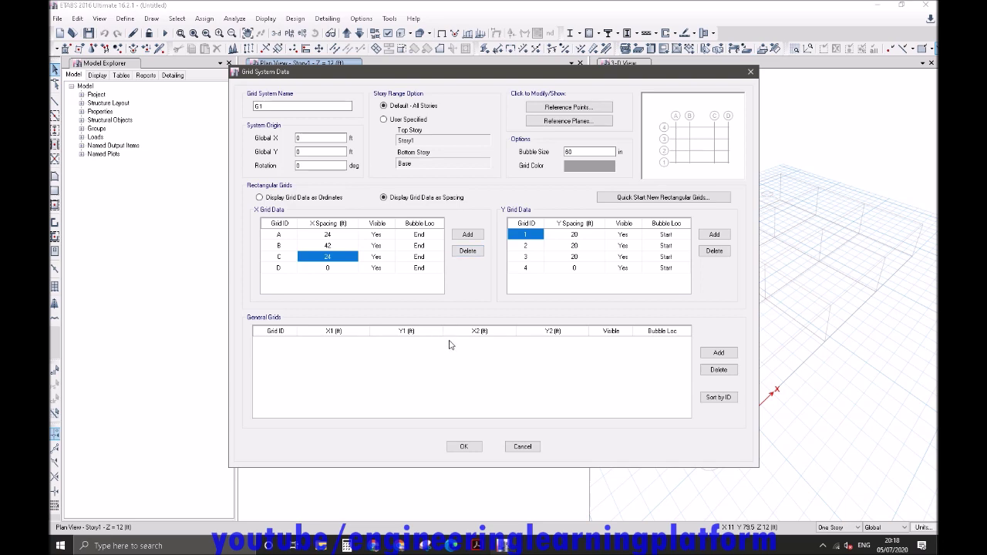
Accept the edited grid data and switch the 3-D view window to the elevation at grid line 1.
click(463, 447)
click(463, 401)
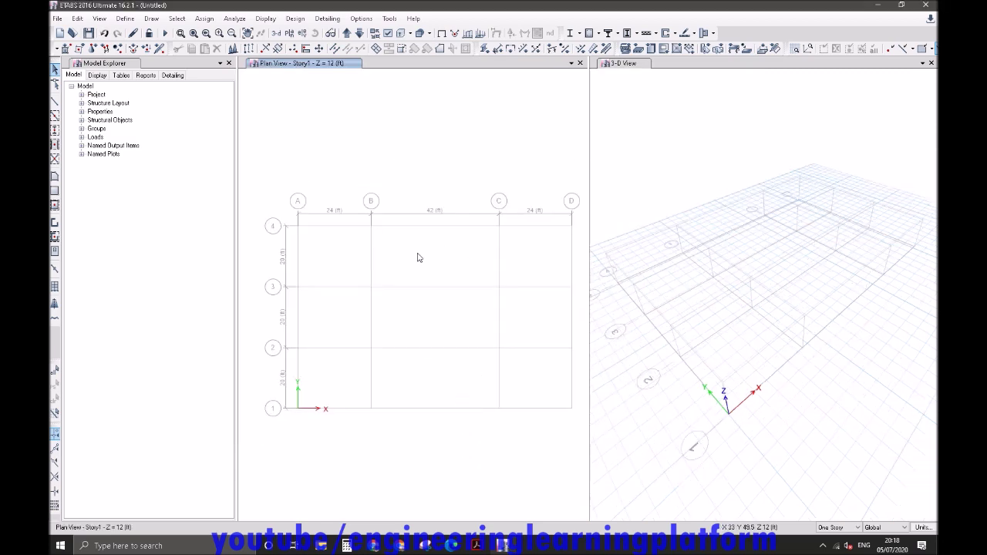
click(712, 146)
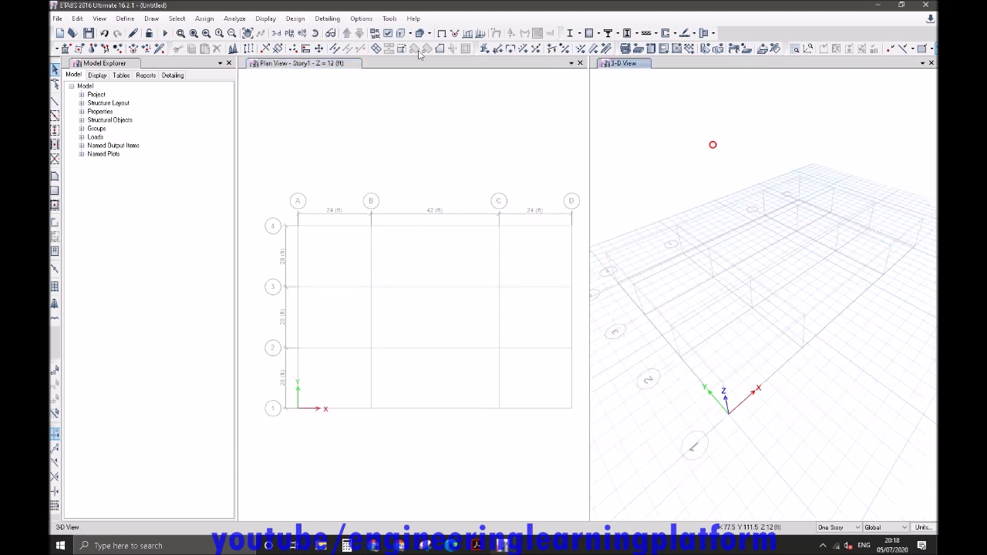
click(302, 33)
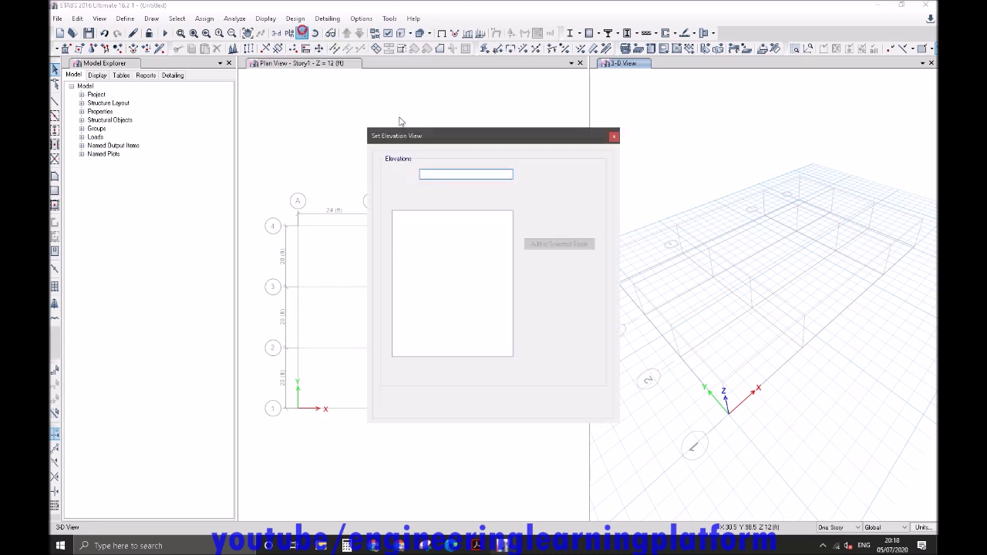
click(402, 243)
click(444, 404)
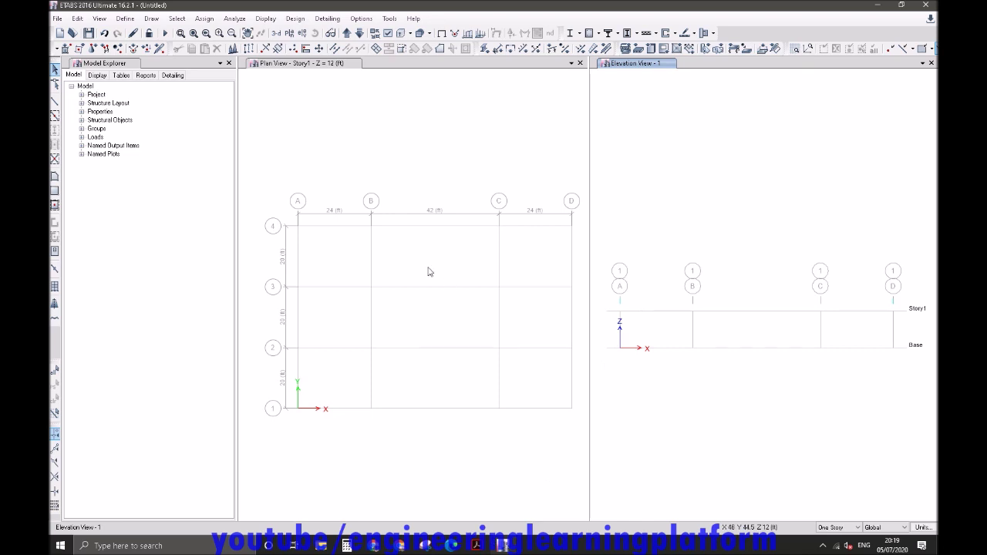
Add a new United States steel material based on the ASTM A36 standard.
click(125, 20)
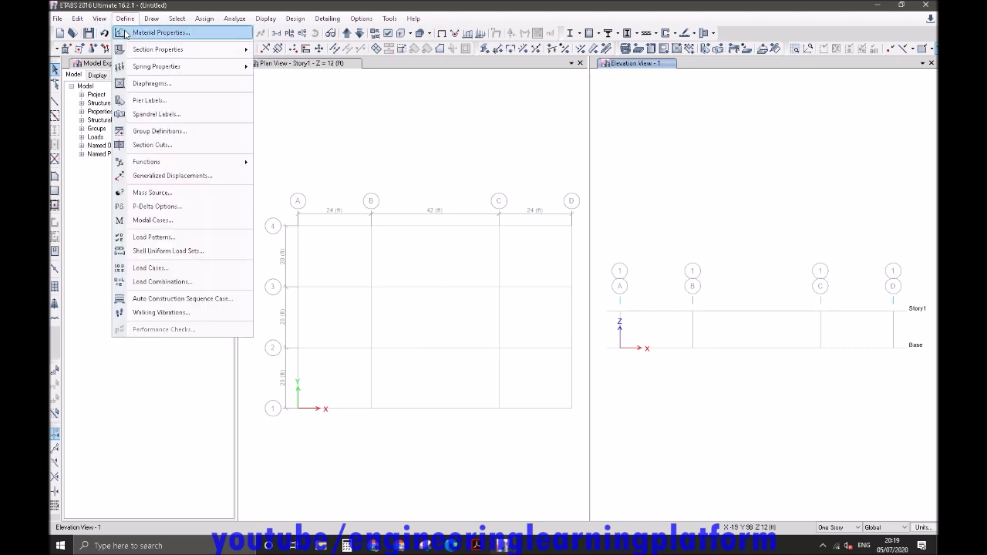
click(126, 34)
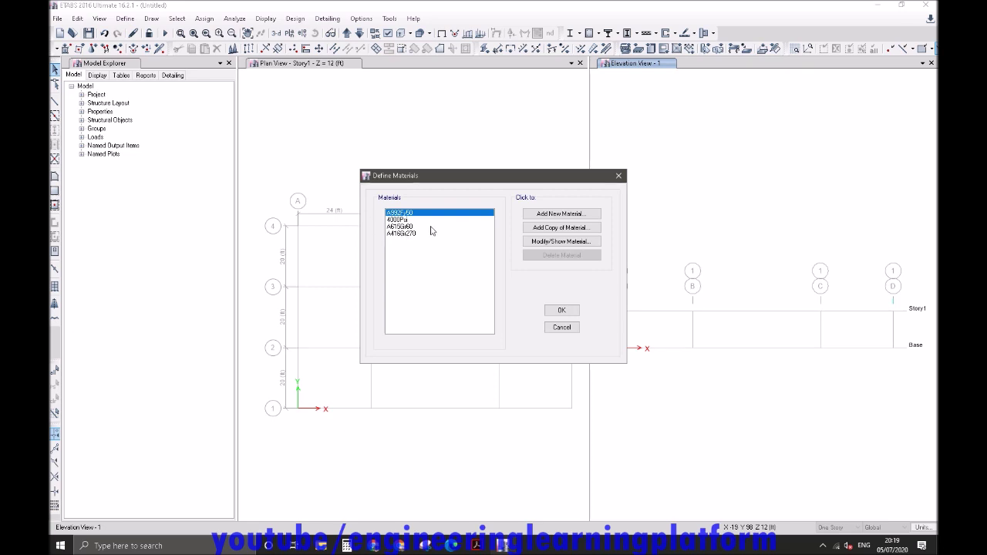
click(544, 215)
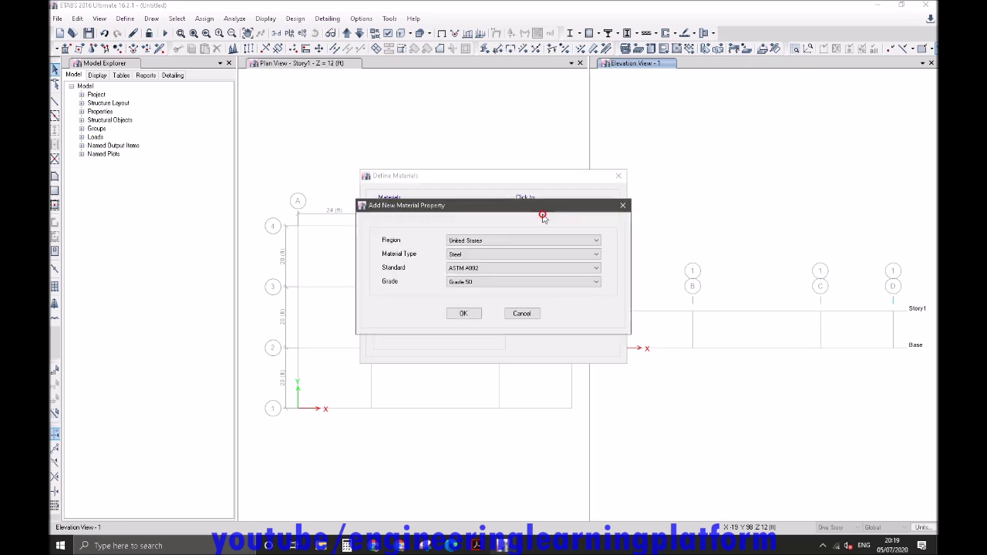
click(478, 267)
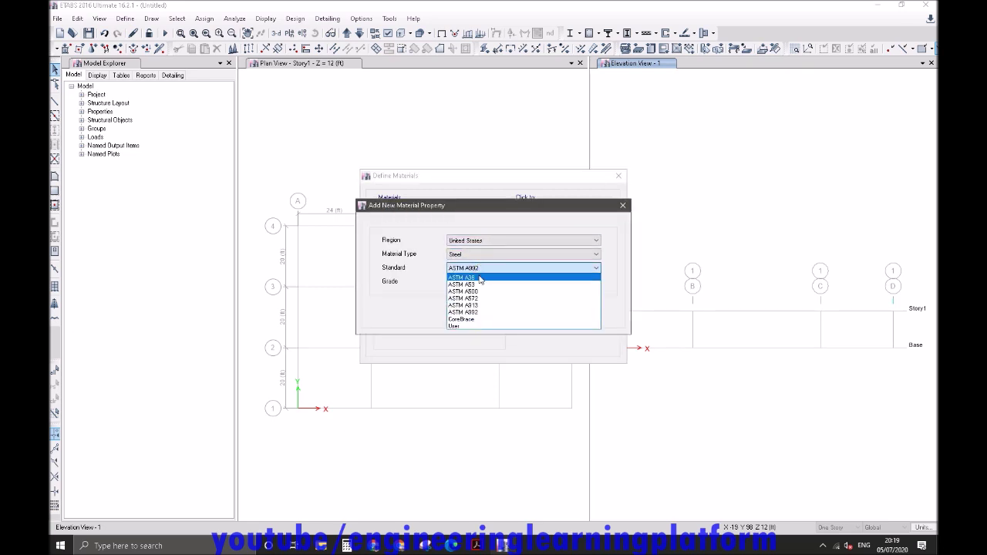
click(479, 275)
click(464, 313)
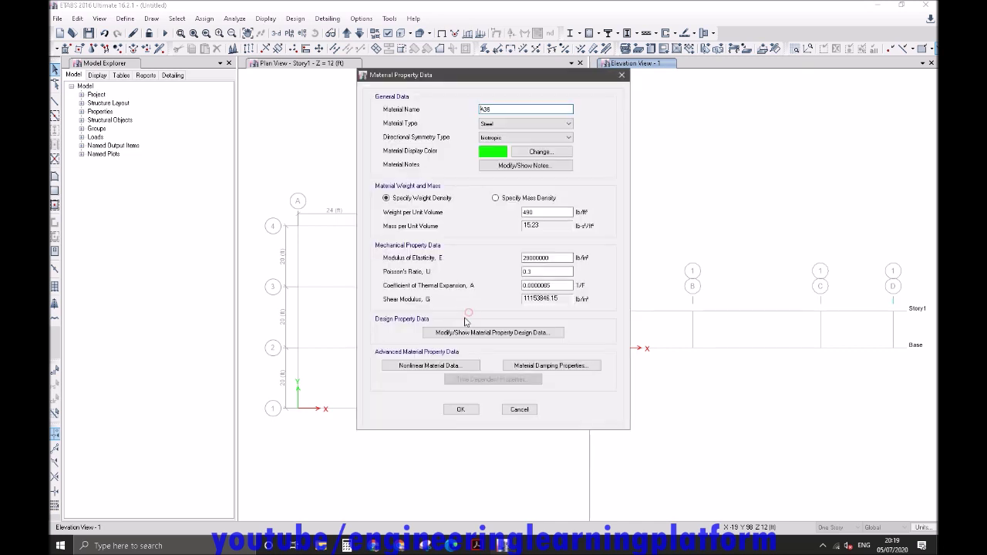
Review the A36 material's design property data, then accept the material and finish defining materials.
click(518, 332)
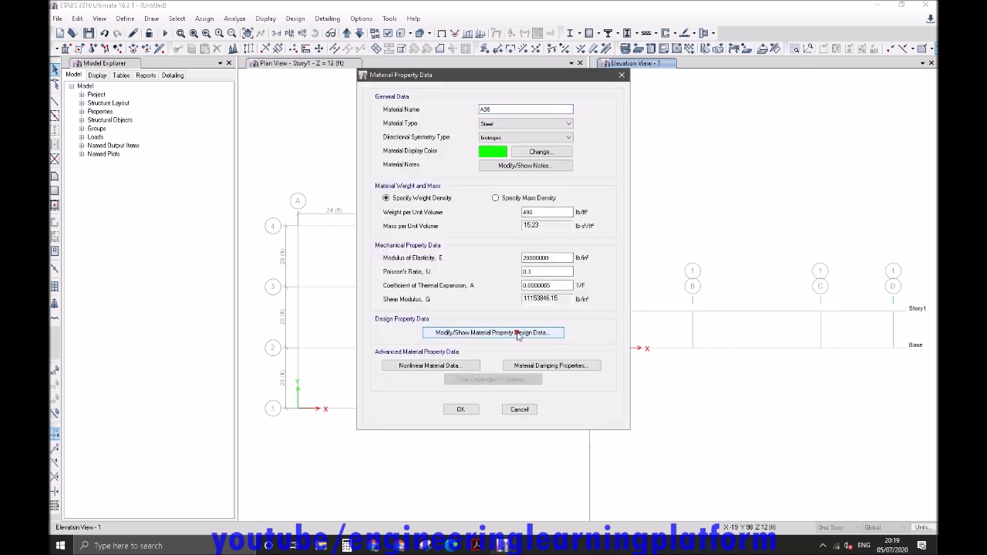
double_click(547, 244)
click(464, 342)
click(466, 408)
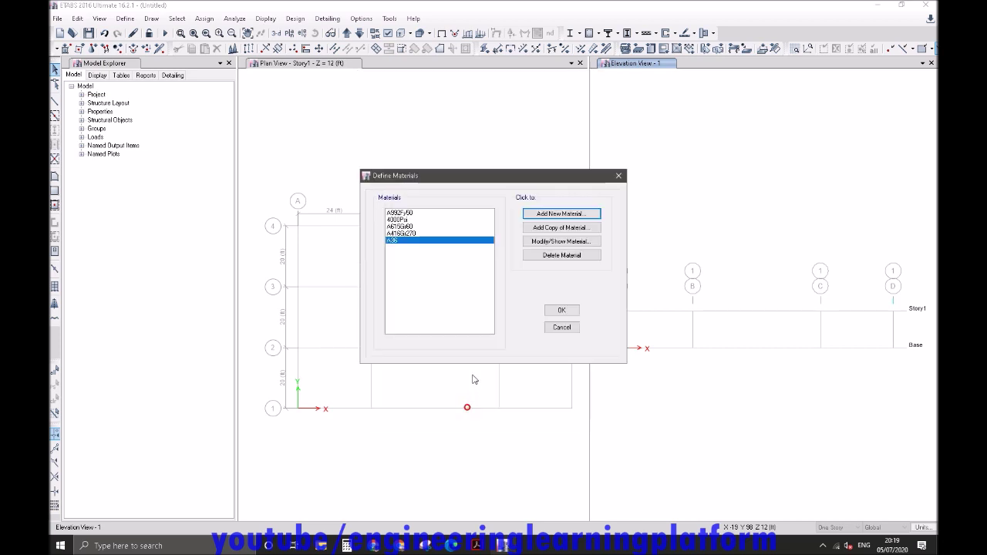
click(557, 312)
Clear the selection on Figure 3.32 in the PDF, consult the truss figure, and return to ETABS.
click(484, 544)
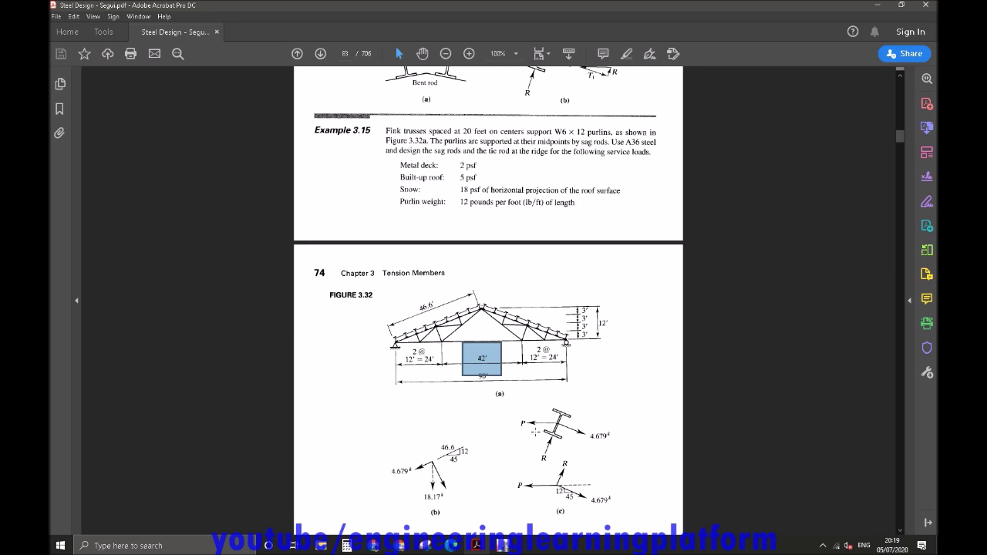
click(637, 377)
click(628, 378)
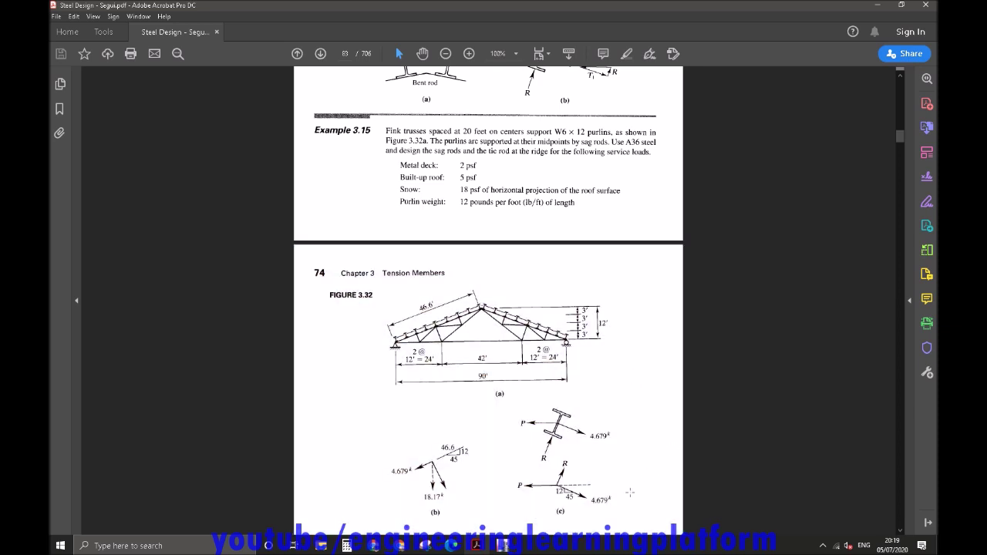
click(505, 547)
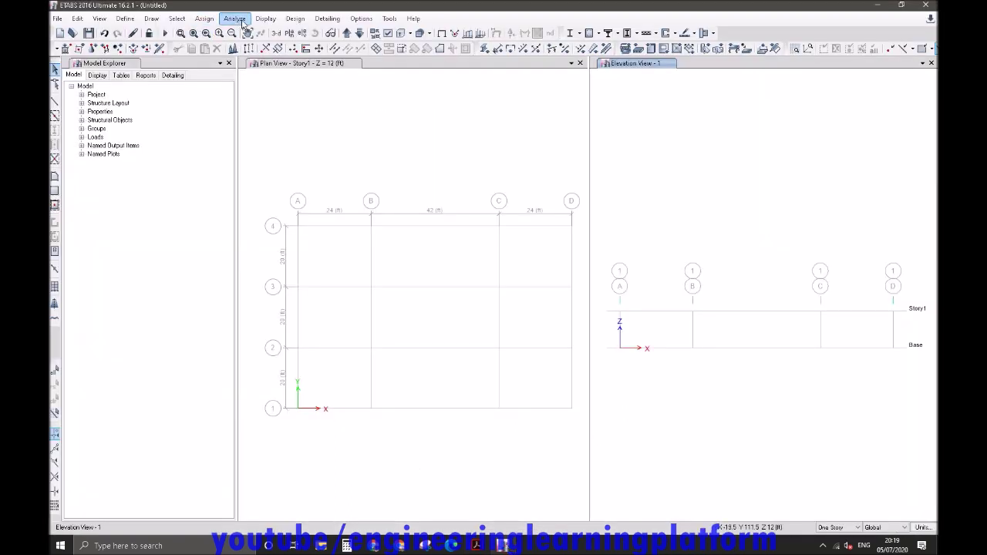
Open the frame section properties, check the purlin section in Example 3.15 of the PDF, and return to ETABS.
click(125, 18)
mouse_move(138, 49)
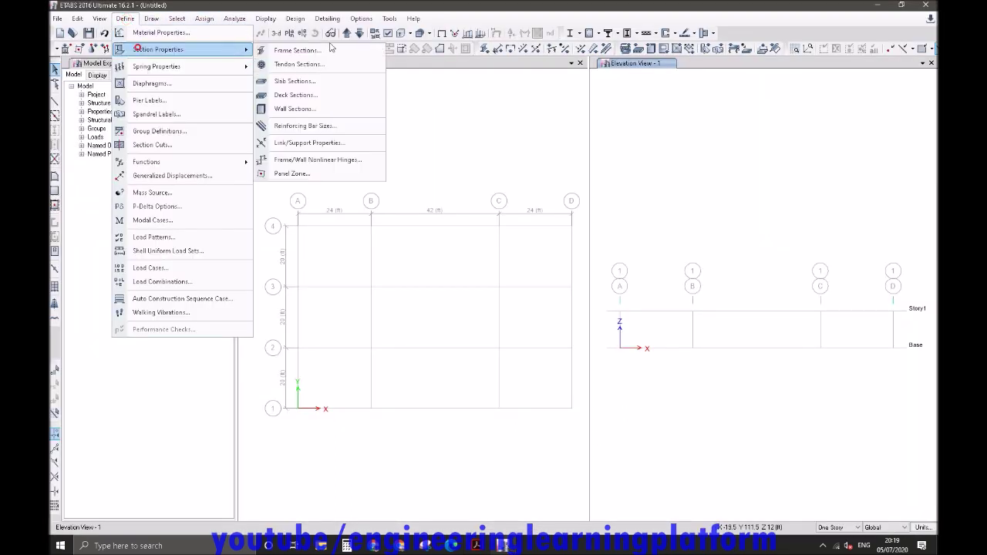
click(293, 49)
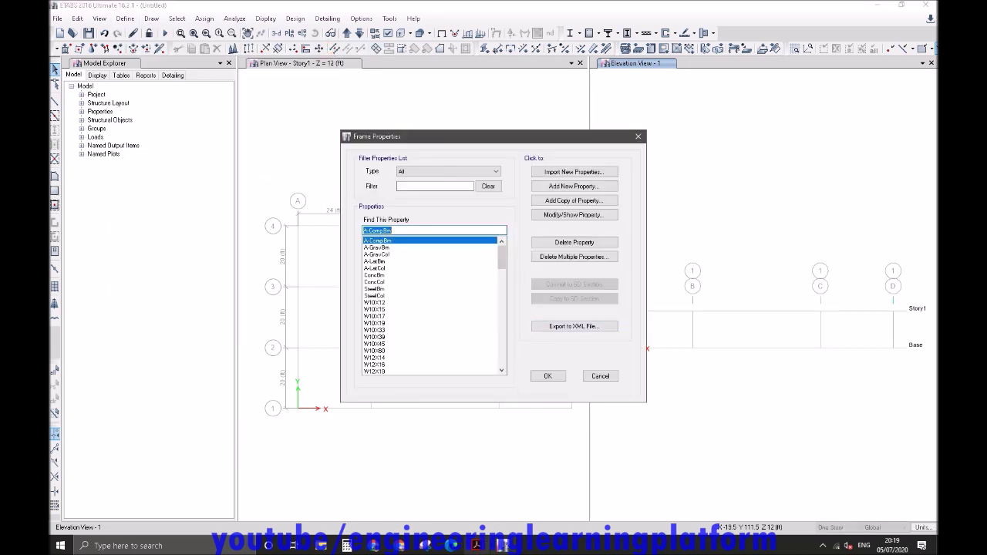
click(475, 545)
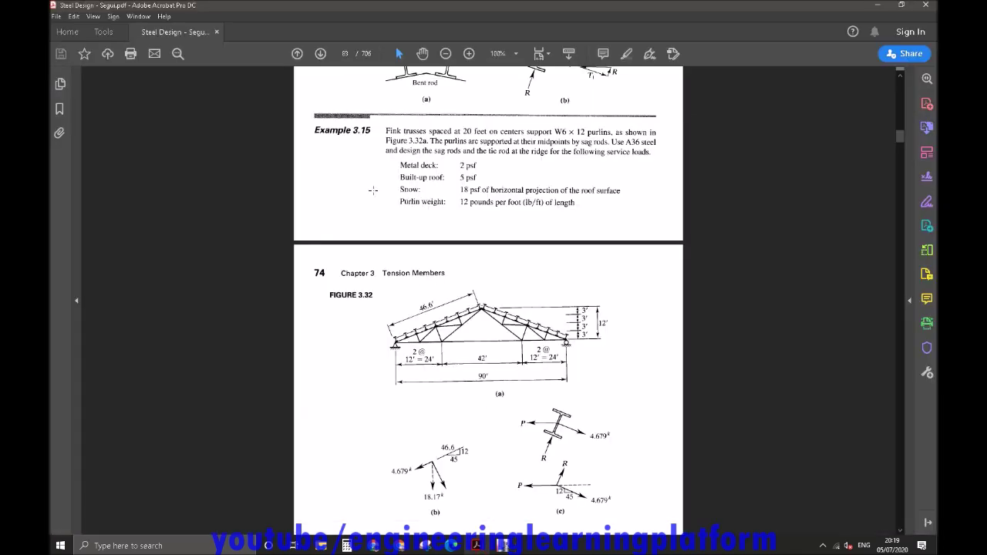
drag(552, 130, 588, 135)
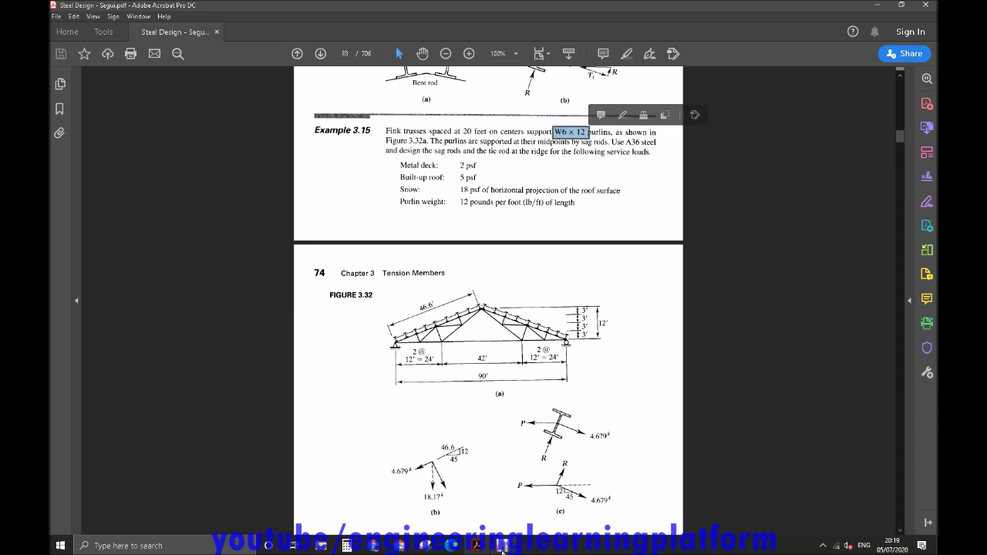
click(502, 545)
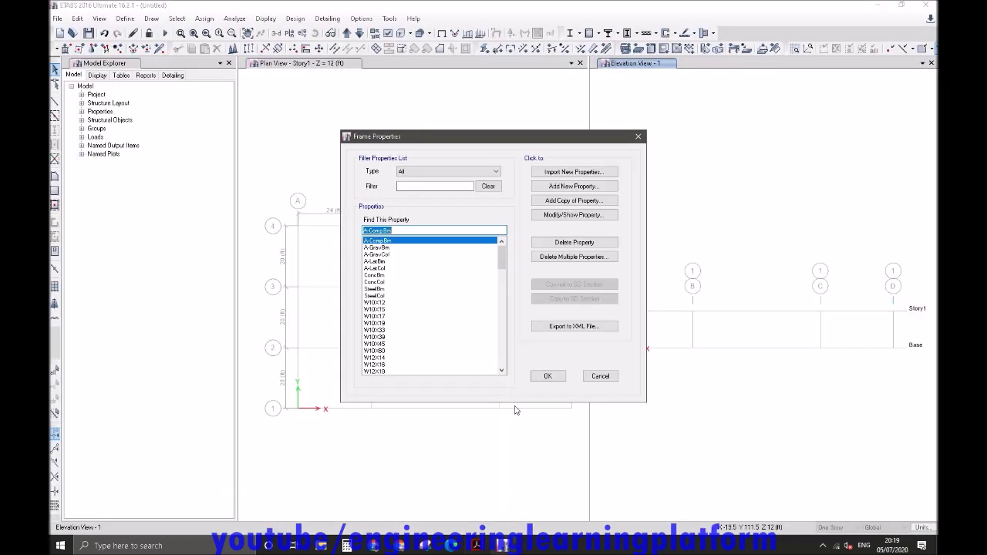
Bulk-delete the default frame sections, leaving only W10X12 in the properties list.
click(573, 257)
drag(501, 224, 491, 359)
click(491, 357)
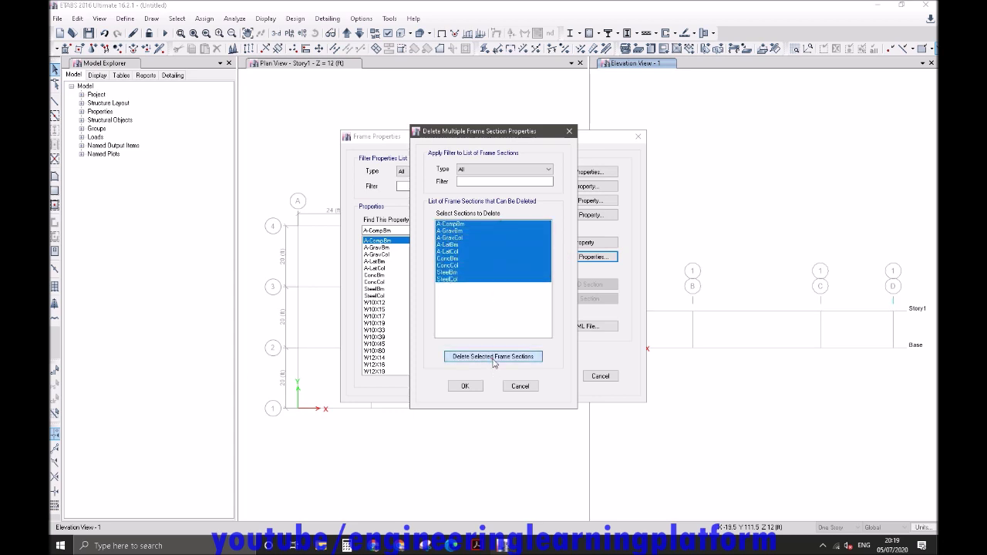
drag(479, 226, 490, 339)
click(493, 356)
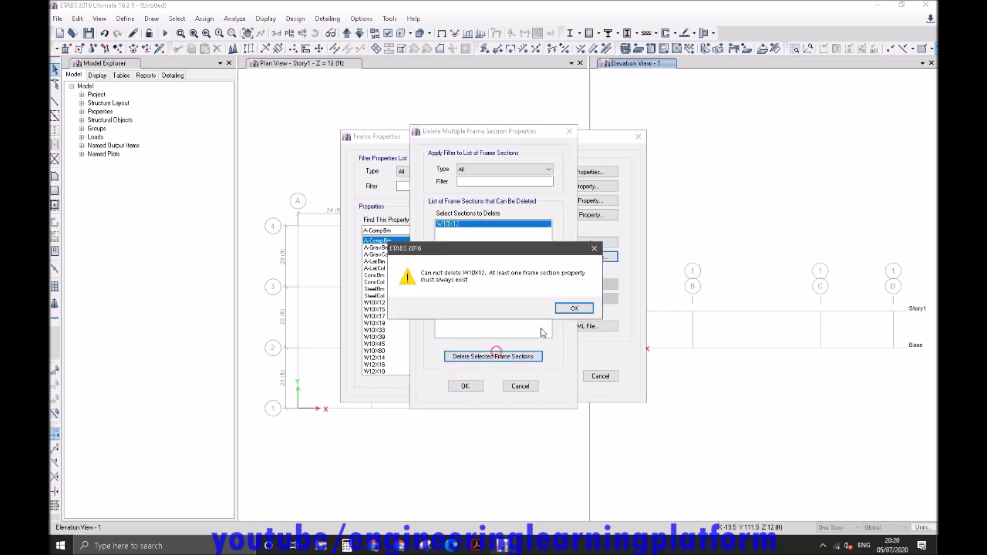
click(574, 307)
click(461, 385)
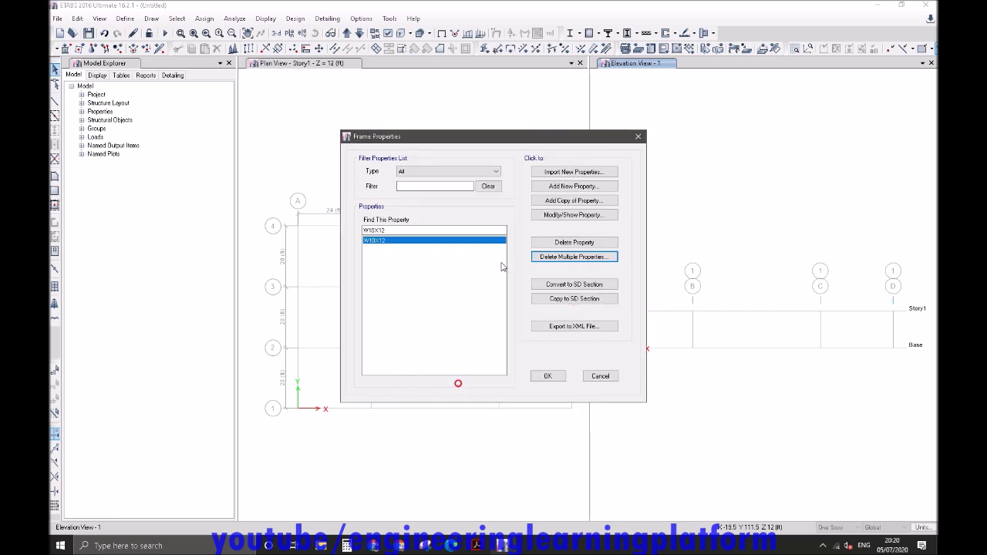
Import the W6X12 steel wide flange section from the AISC14 property file, filtering the sections by "w6".
click(571, 186)
click(538, 243)
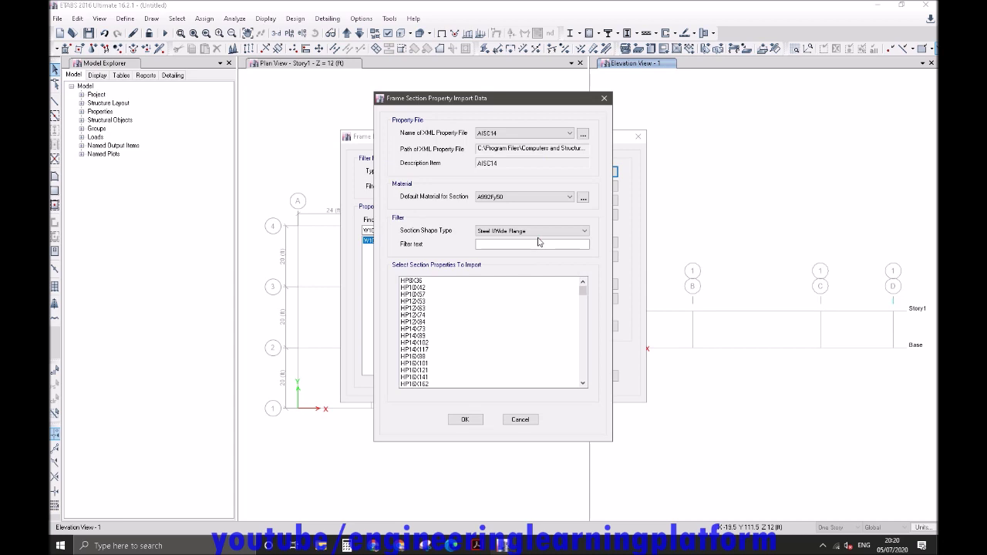
click(508, 243)
text(w)
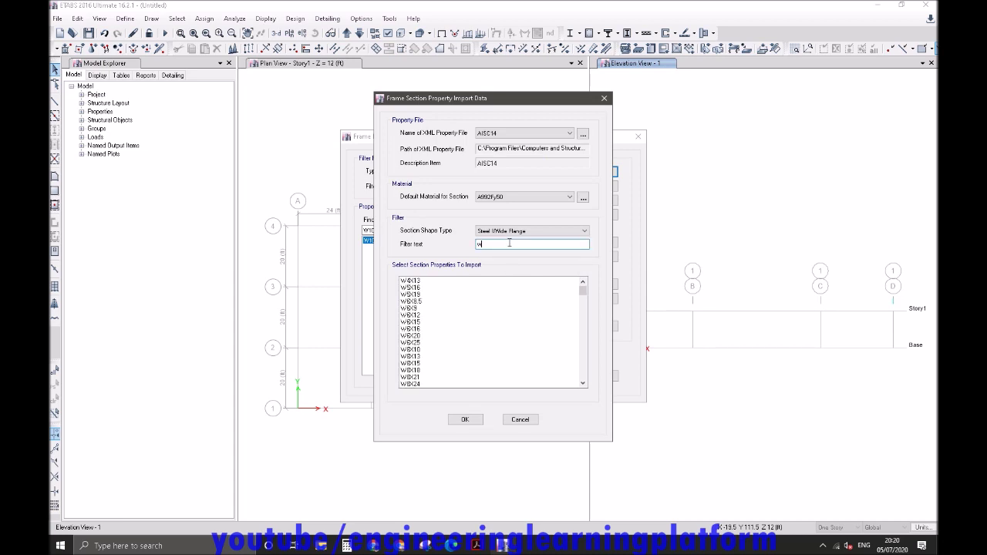
text(8)
click(422, 294)
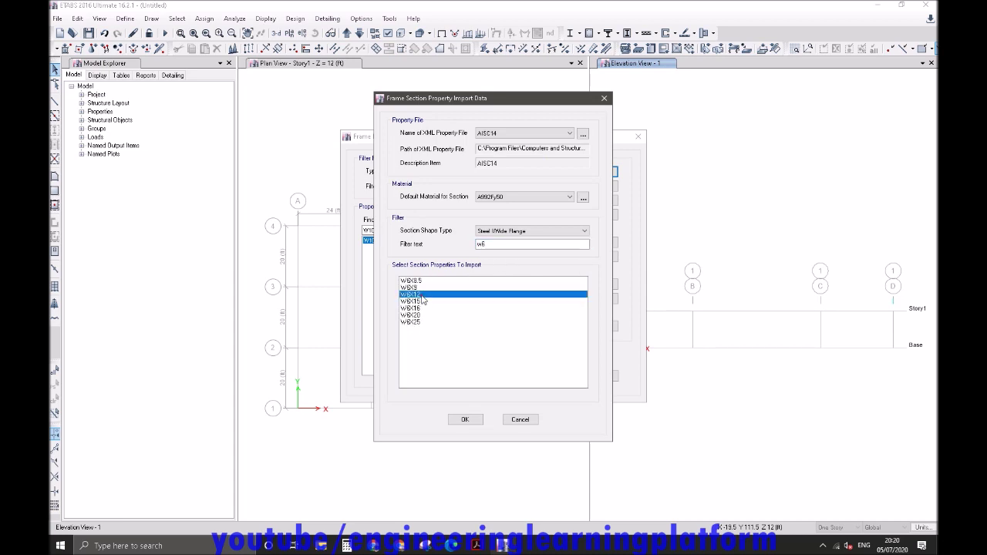
click(451, 421)
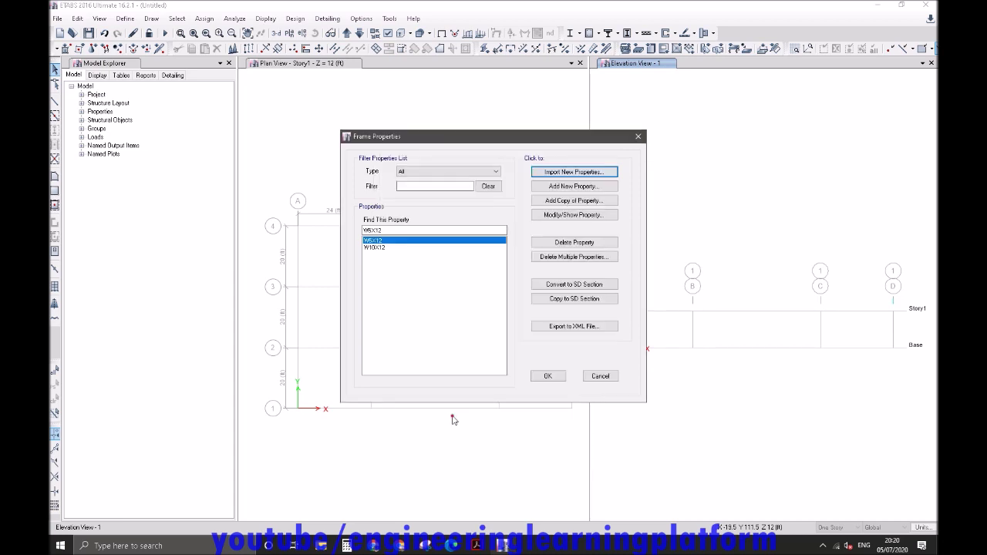
Delete the remaining default W10X12 frame section.
click(418, 247)
click(574, 243)
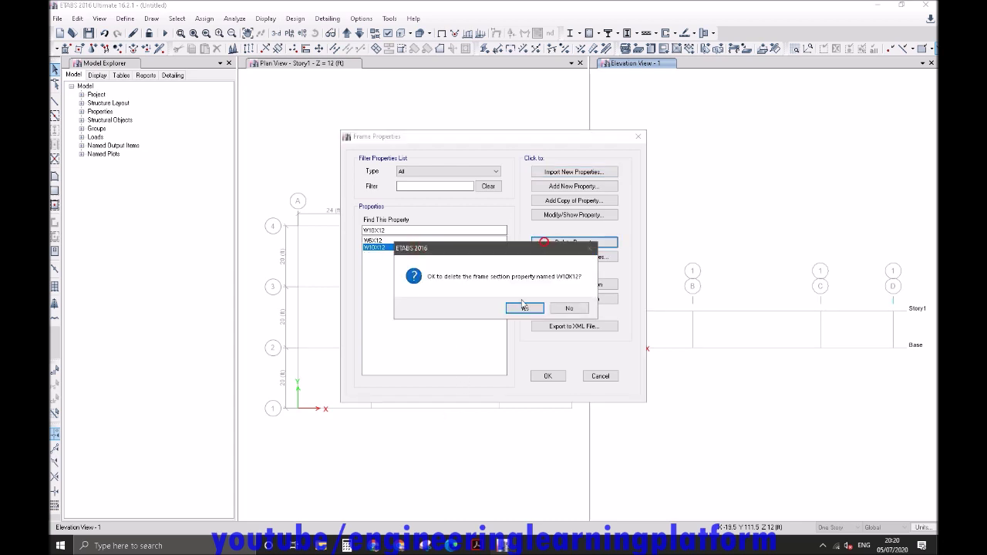
click(523, 308)
Examine Example 3.15 and Figure 3.32 in the PDF for the truss members and the purlin section, highlighting the bottom chord and purlin text.
click(476, 545)
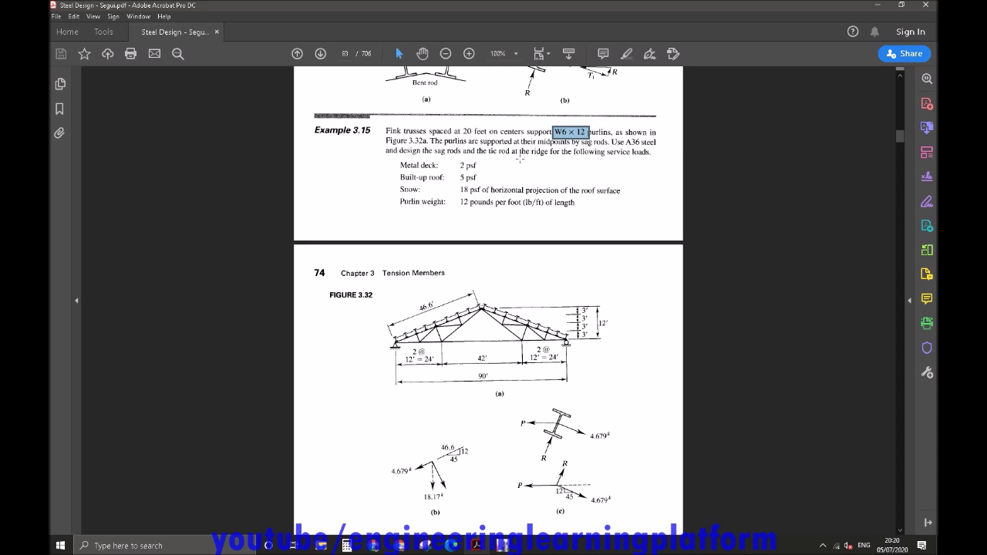
scroll(488, 298, up, 5)
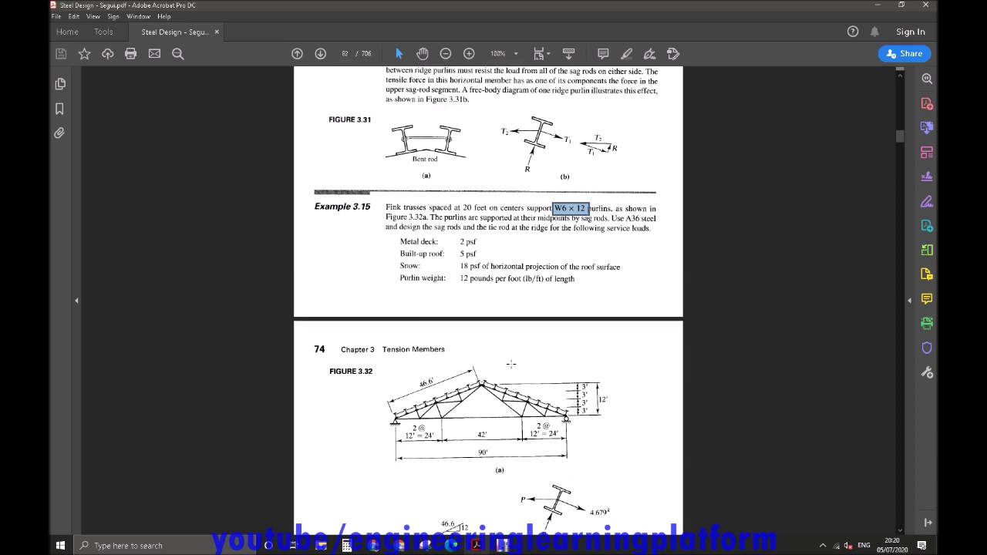
scroll(488, 301, down, 5)
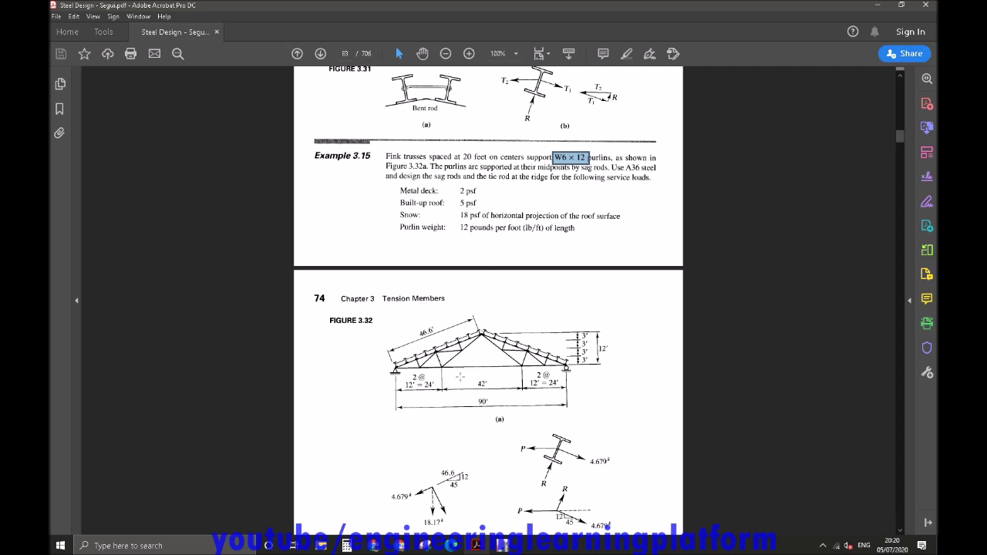
drag(414, 372, 544, 368)
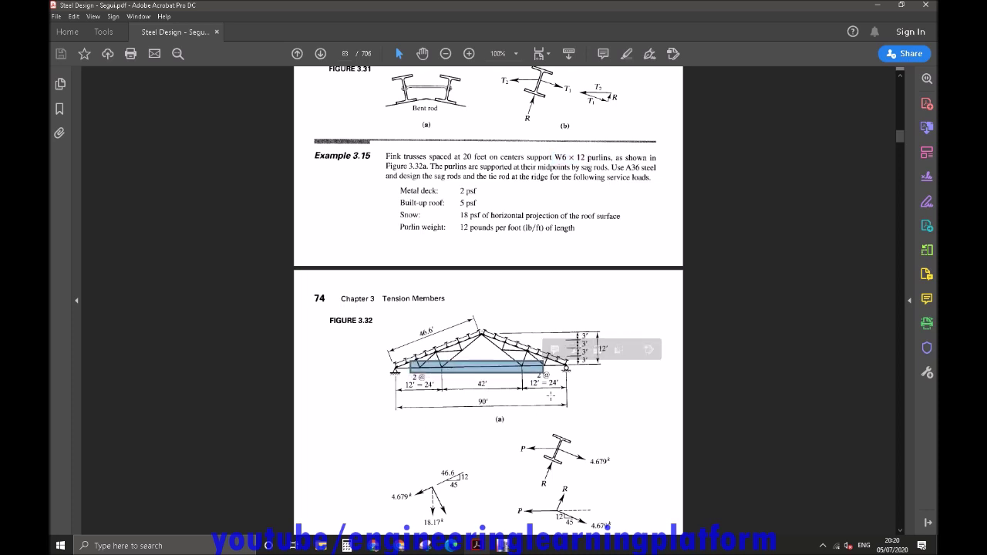
click(608, 387)
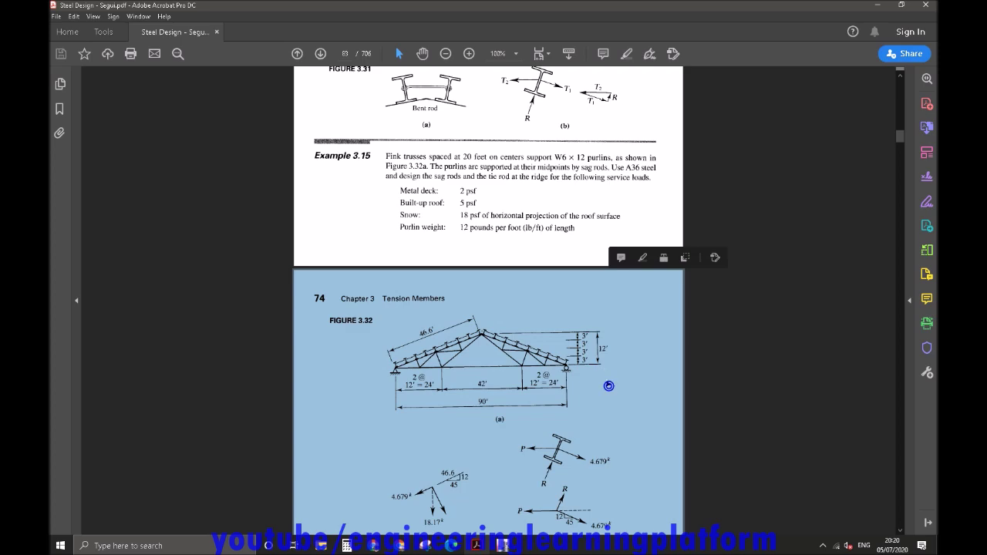
click(606, 367)
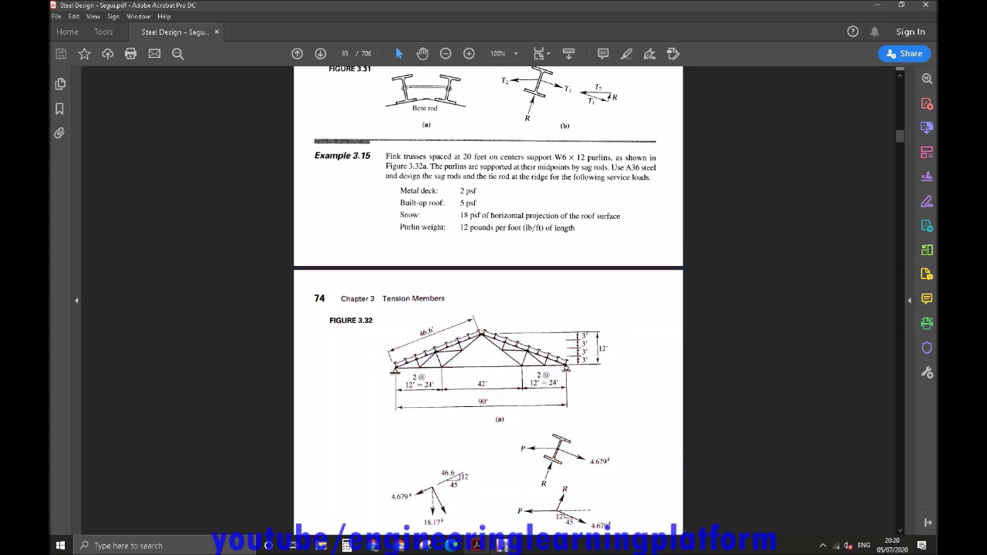
click(503, 545)
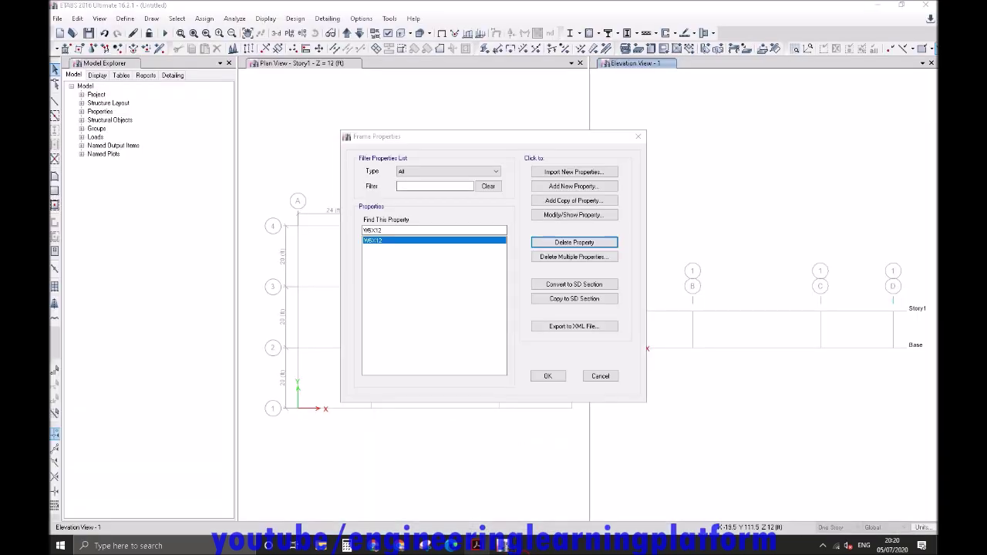
click(476, 545)
drag(545, 156, 614, 159)
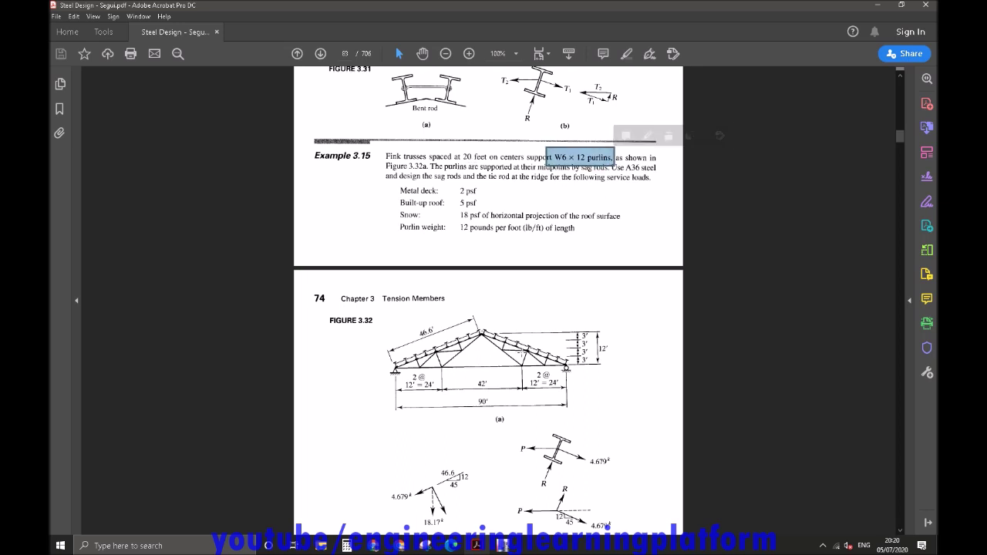
Examine the web members of the Fink truss in Figure 3.32.
drag(478, 324, 569, 363)
click(557, 311)
click(488, 343)
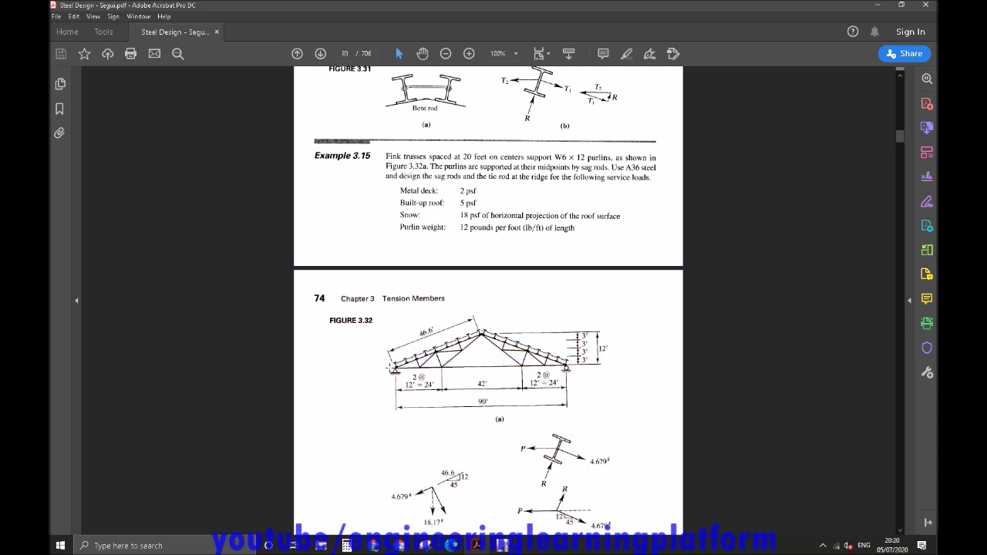
Switch to ETABS and import the AISC14 steel tube sections HSS4X4X1/2, HSS4X4X1/4, HSS4X4X1/8 and HSS4X4X3/8, filtering the list by "hss4x4".
click(502, 545)
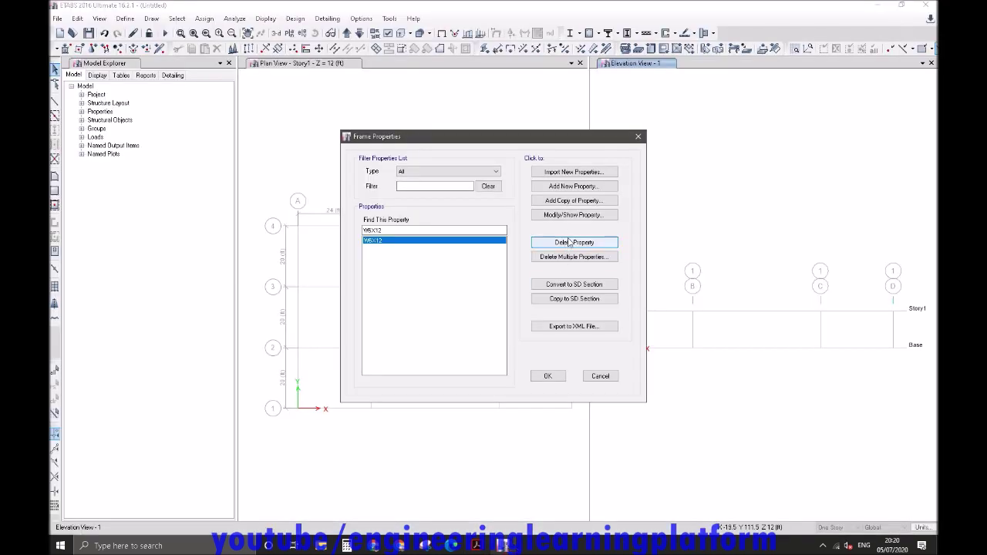
click(577, 174)
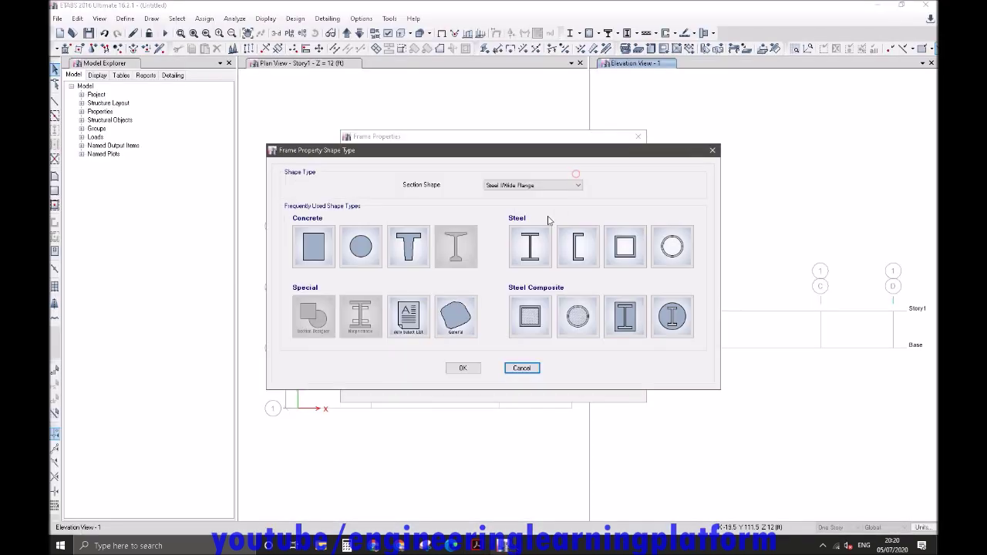
click(632, 252)
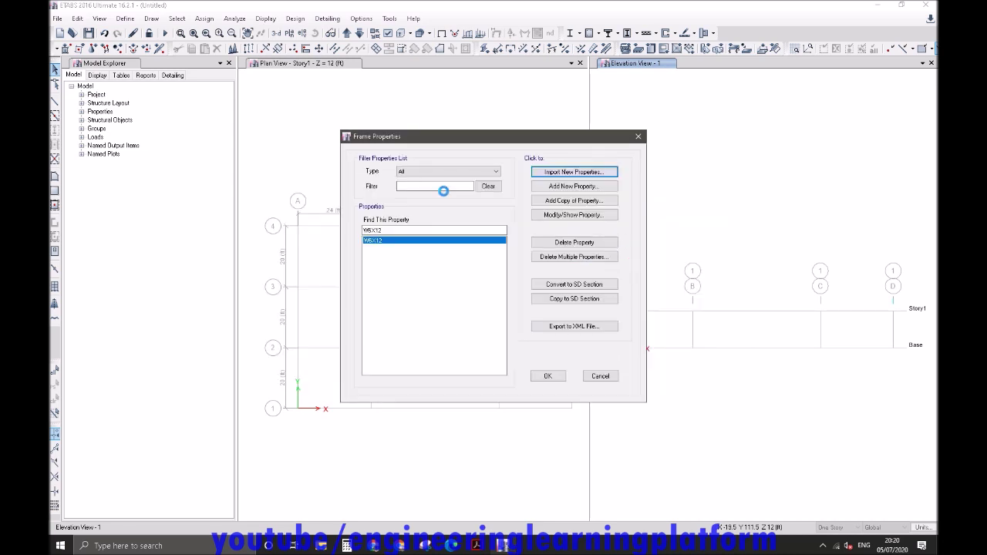
click(493, 242)
text(hss4x4)
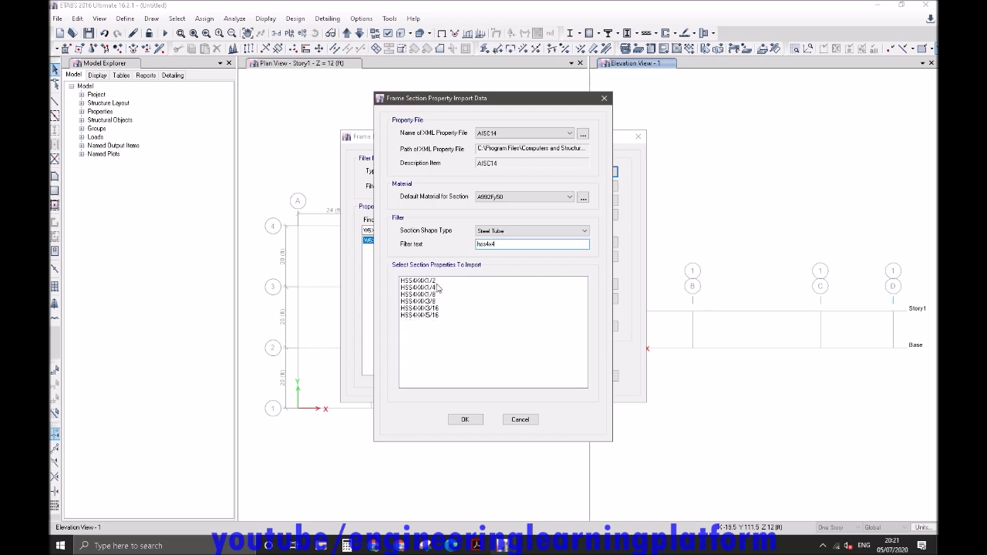
drag(434, 282, 441, 306)
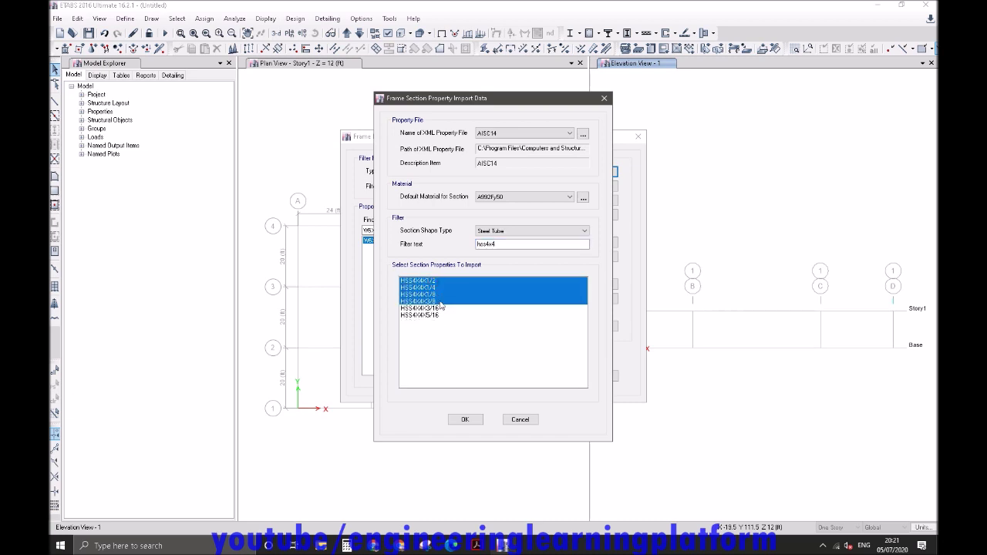
click(468, 419)
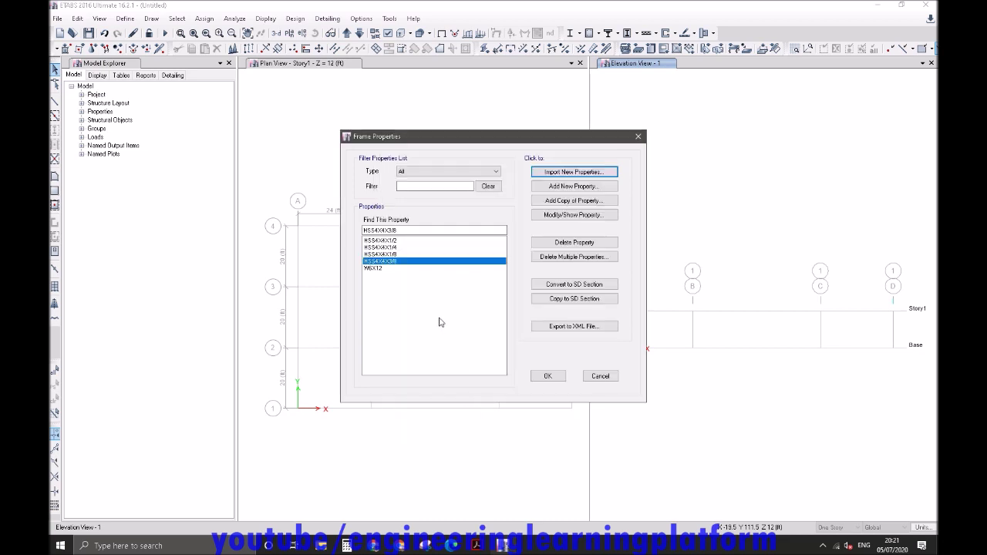
Set the material of the W6X12 frame section to A36.
click(386, 267)
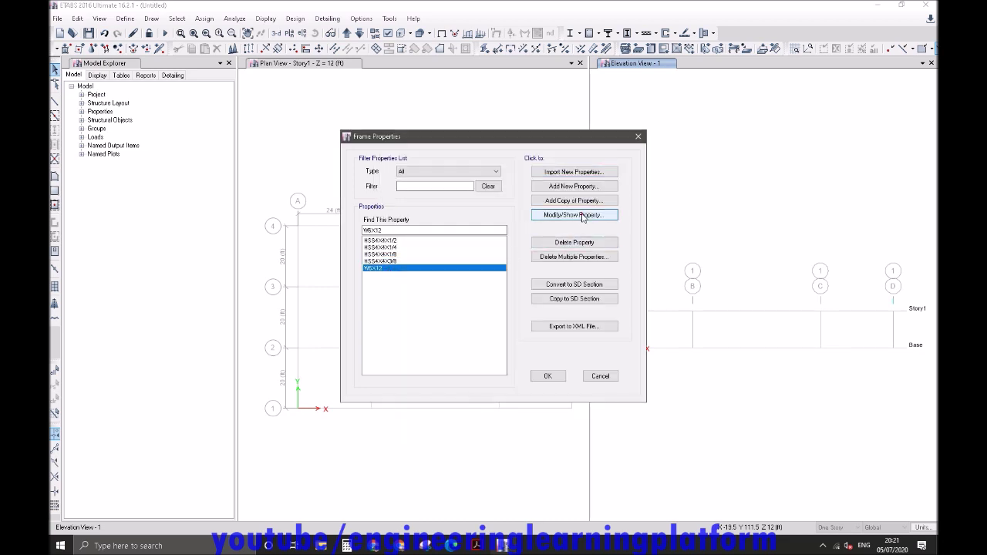
click(579, 215)
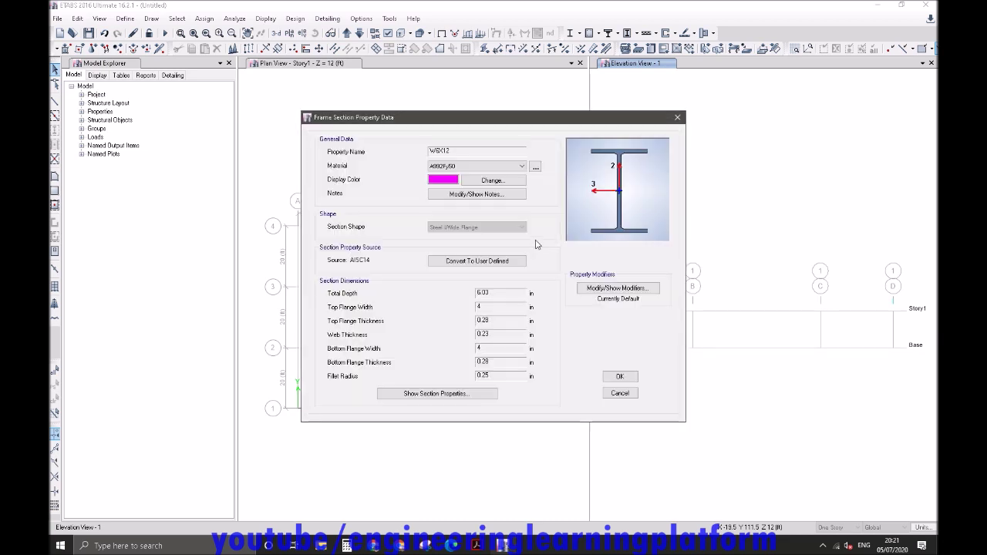
click(453, 166)
click(435, 202)
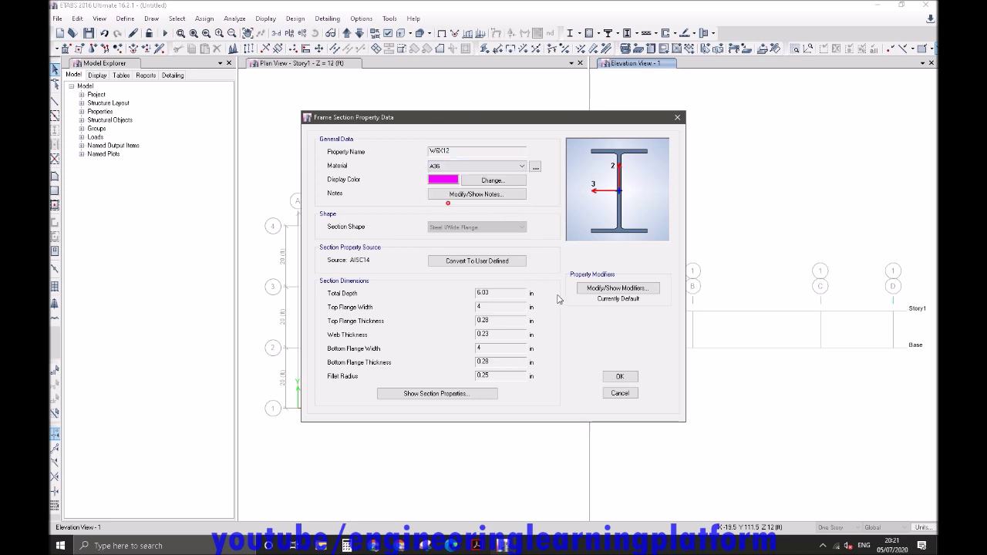
click(619, 376)
Change the HSS4X4X3/8 tube section's material to A36.
click(382, 260)
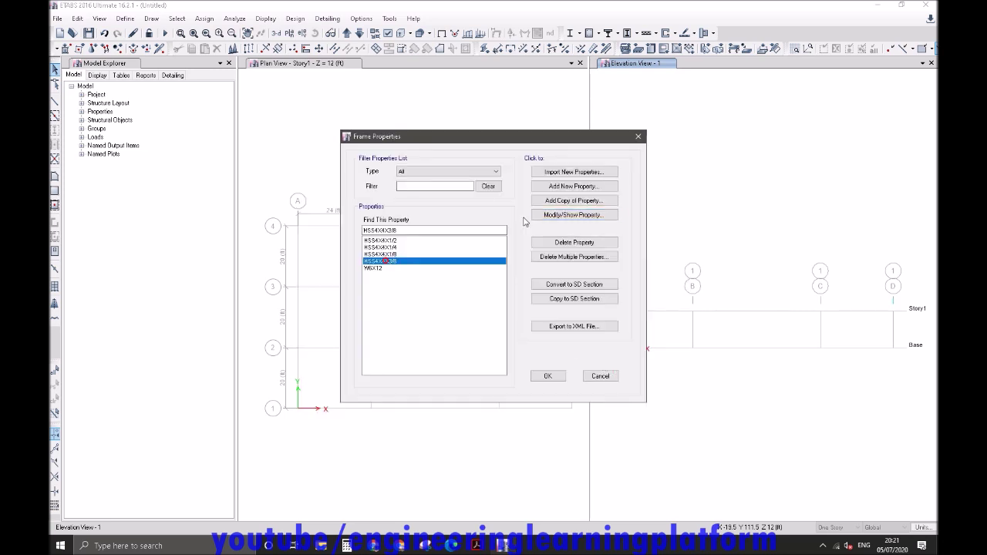
click(563, 216)
click(484, 165)
click(468, 203)
click(619, 376)
Assign A36 as the material of the HSS4X4X1/8 tube section.
click(385, 254)
click(575, 216)
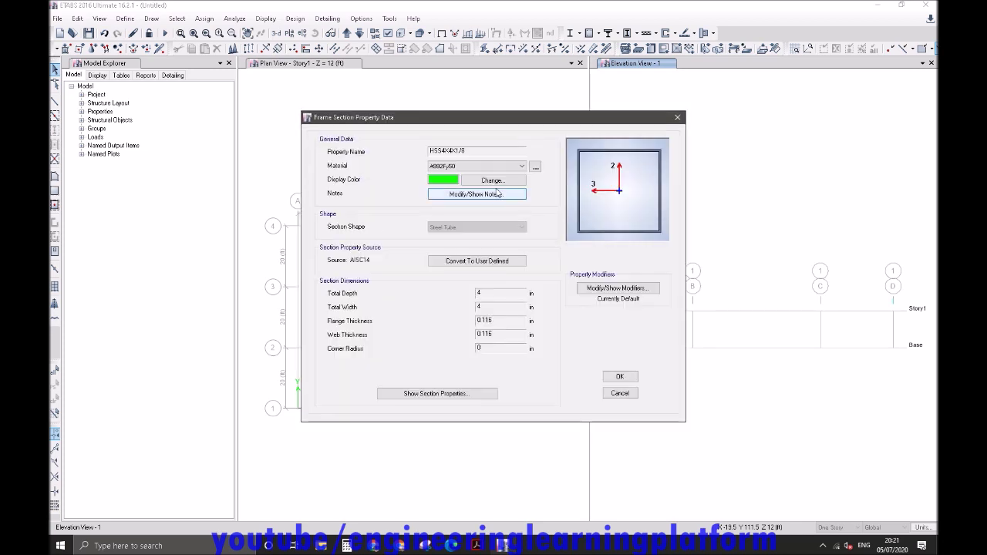
click(486, 166)
click(478, 204)
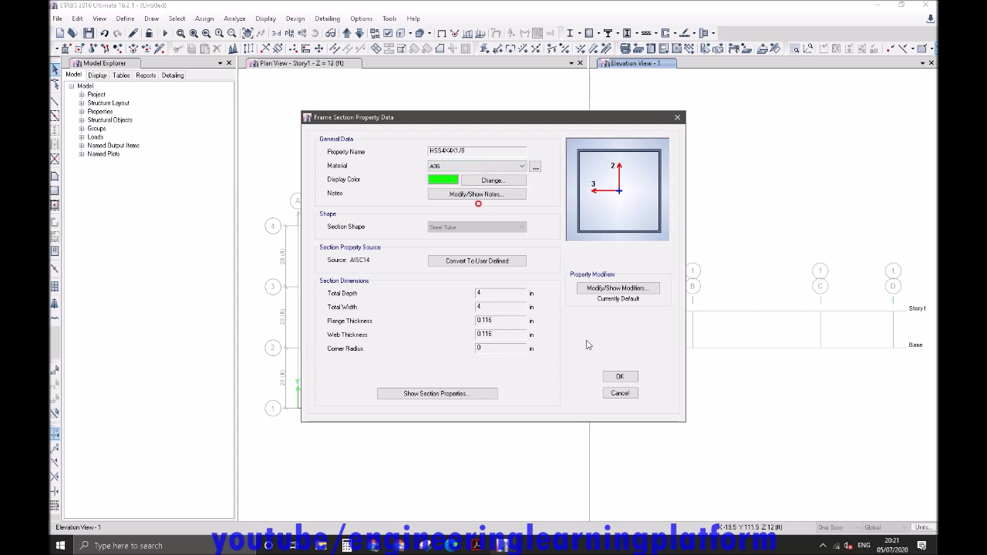
click(619, 376)
Set the HSS4X4X1/4 tube section's material to A36.
click(390, 246)
click(574, 215)
click(486, 166)
click(478, 202)
click(620, 376)
Set the HSS4X4X1/2 tube section's material to A36 and accept the frame property definitions.
click(420, 240)
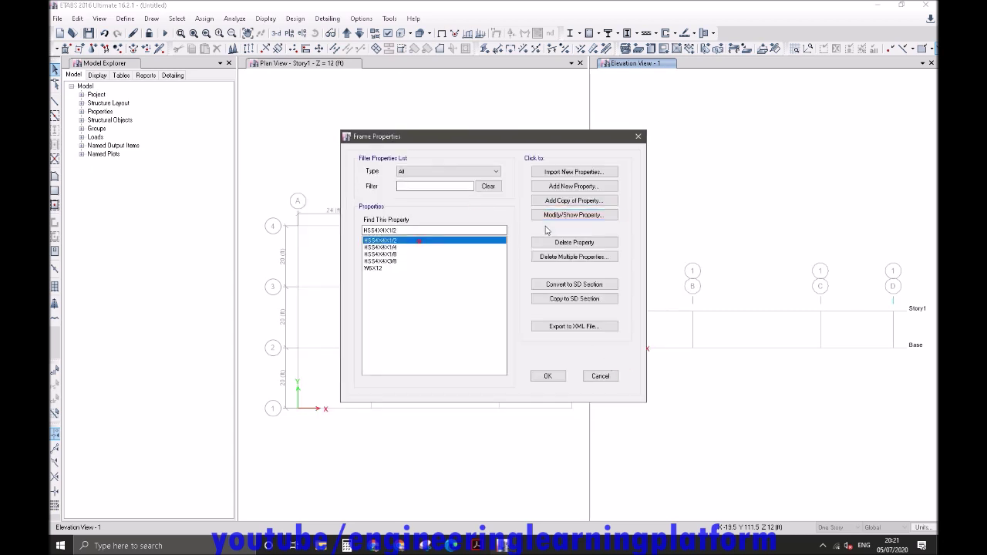
click(575, 215)
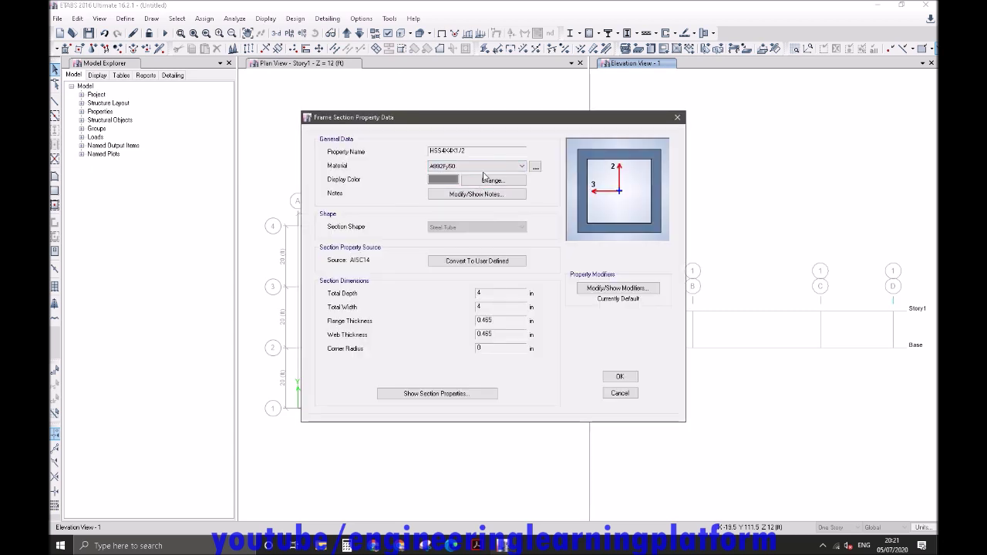
click(483, 167)
click(478, 203)
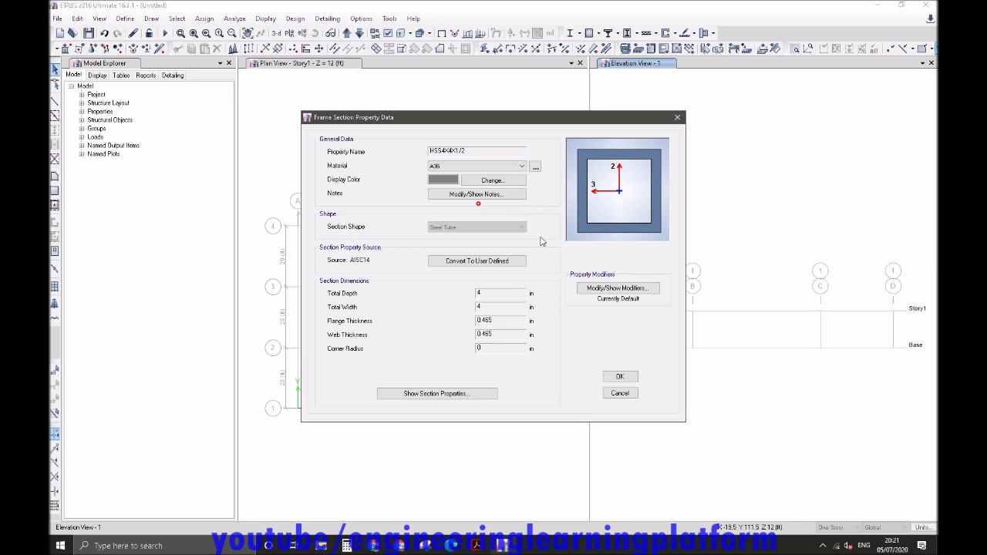
click(619, 377)
click(546, 376)
Switch to the PDF and read the service loads of Example 3.15, highlighting the metal deck and built-up roof lines.
mouse_move(476, 545)
click(484, 525)
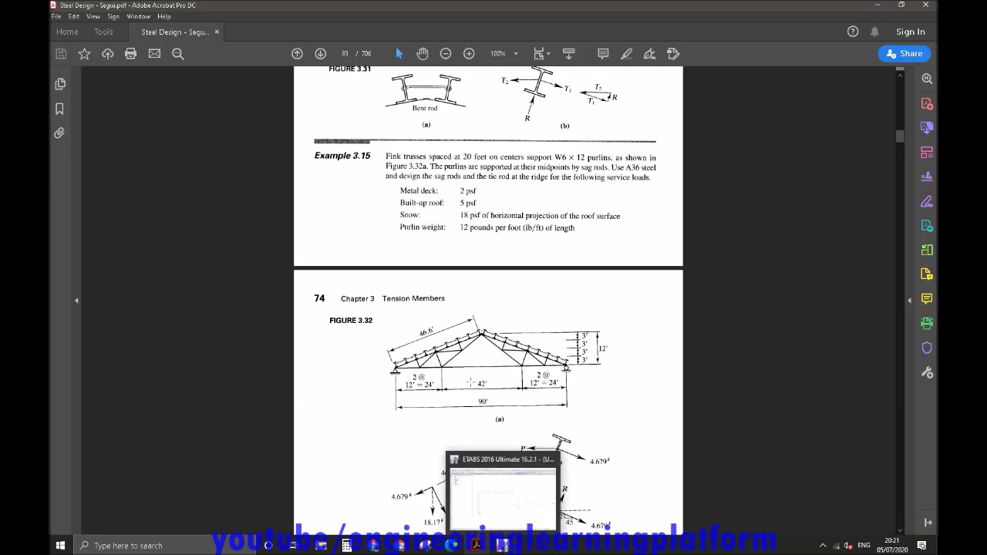
drag(426, 193, 494, 201)
drag(376, 202, 487, 210)
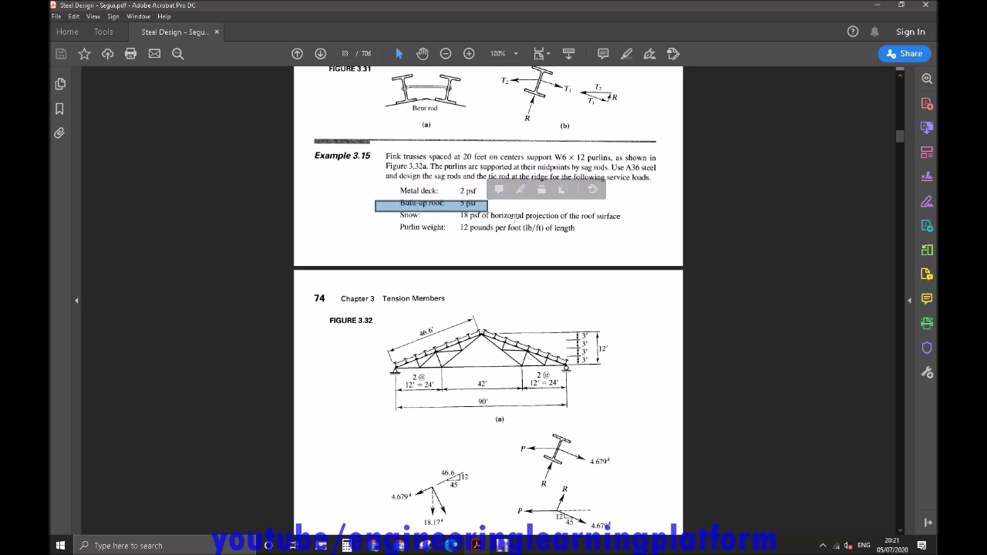
click(431, 262)
drag(390, 186, 493, 209)
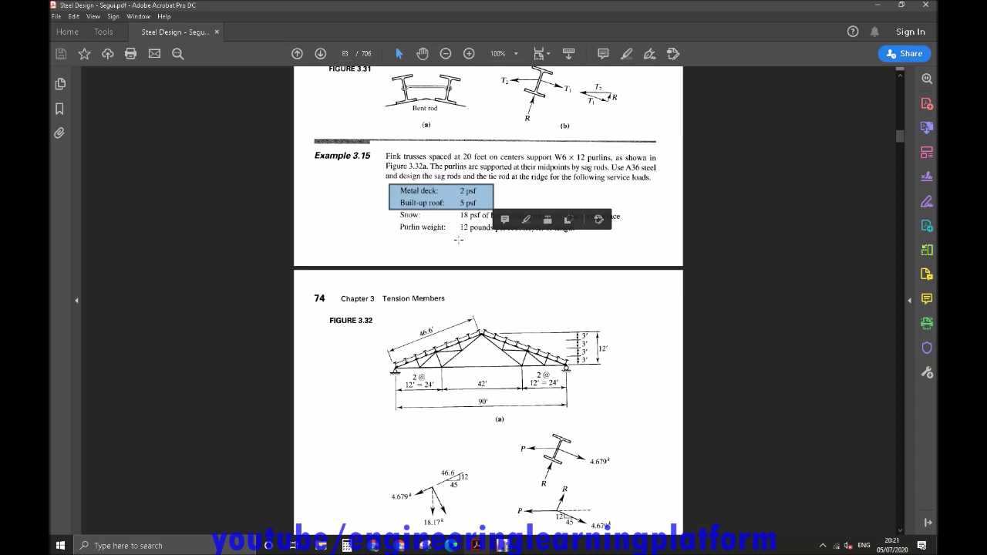
Switch to ETABS and rename the Live load pattern as Snow.
click(502, 545)
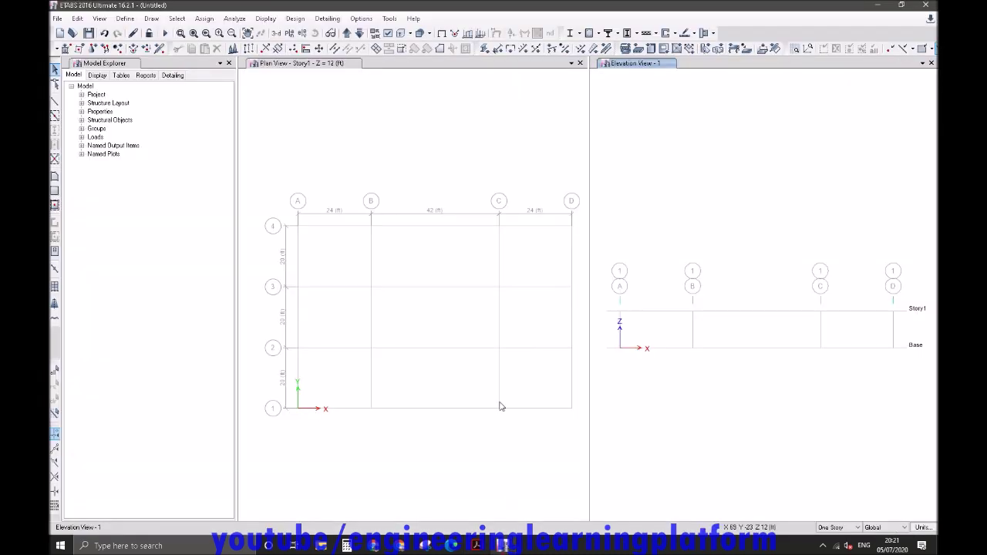
click(124, 21)
mouse_move(137, 51)
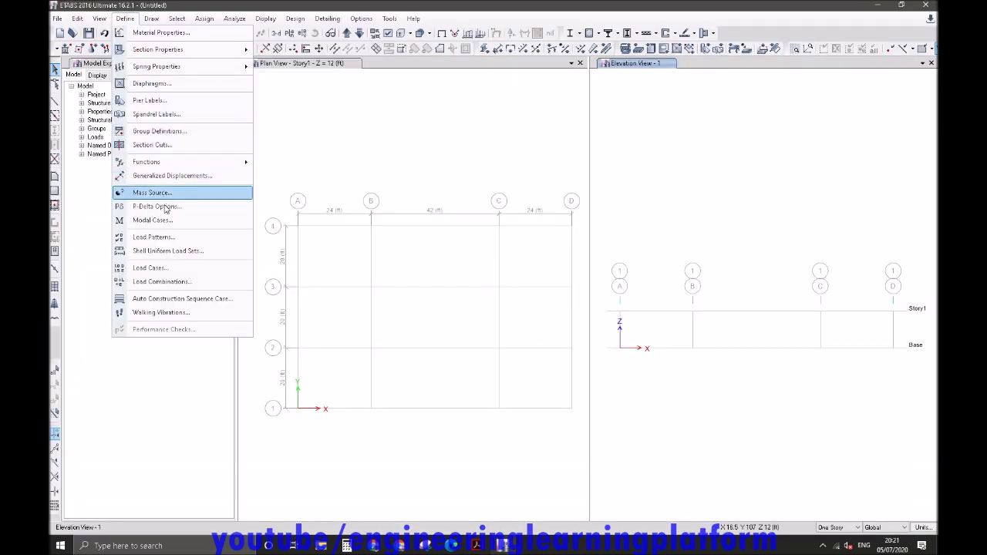
click(165, 236)
click(309, 262)
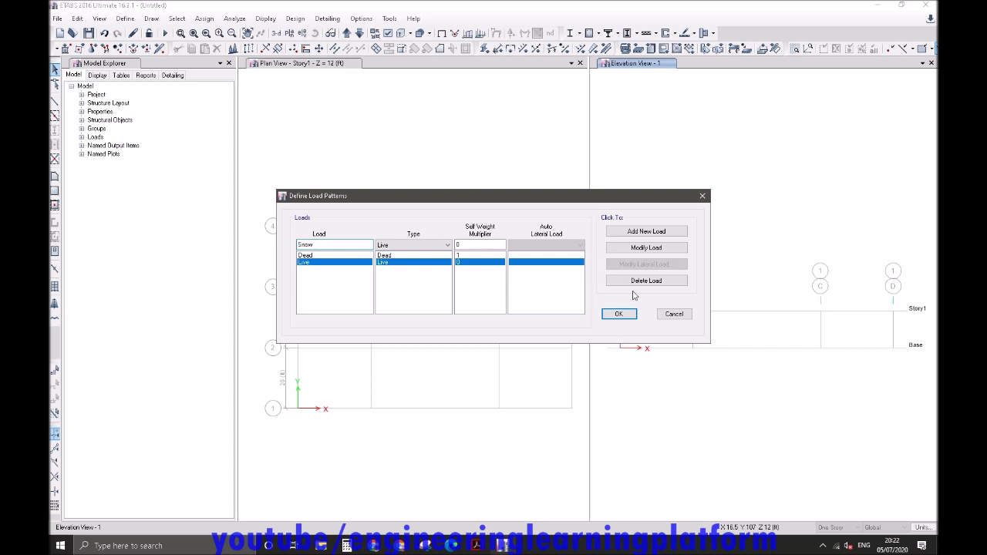
click(646, 247)
Add a Super Dead load pattern named "Additional dead" with a self-weight multiplier of 0 and accept the load patterns.
click(308, 256)
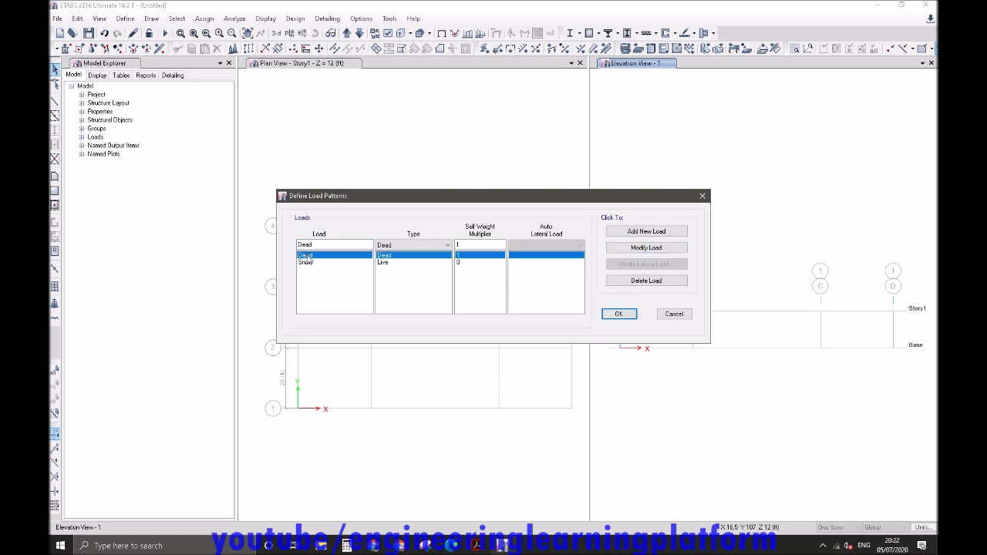
click(406, 246)
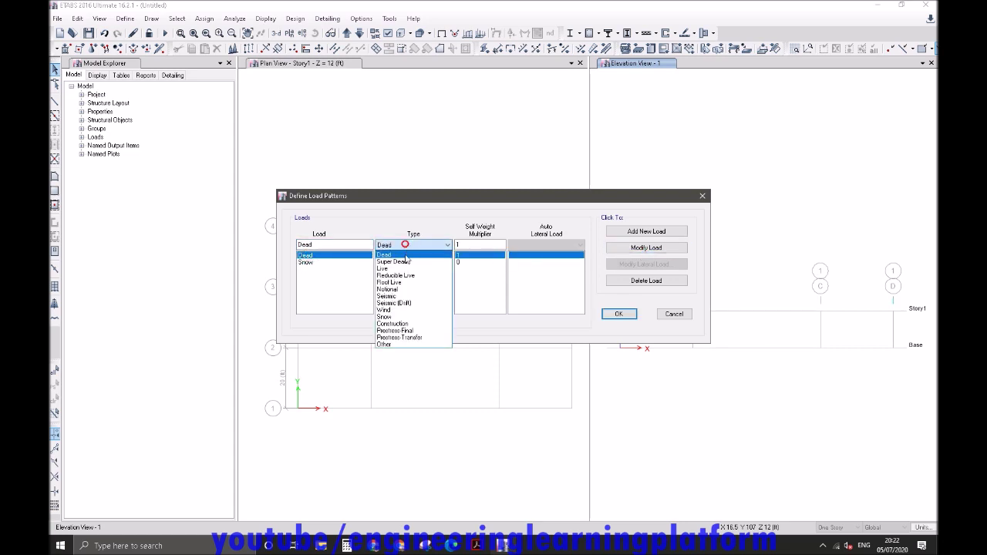
click(406, 263)
double_click(324, 245)
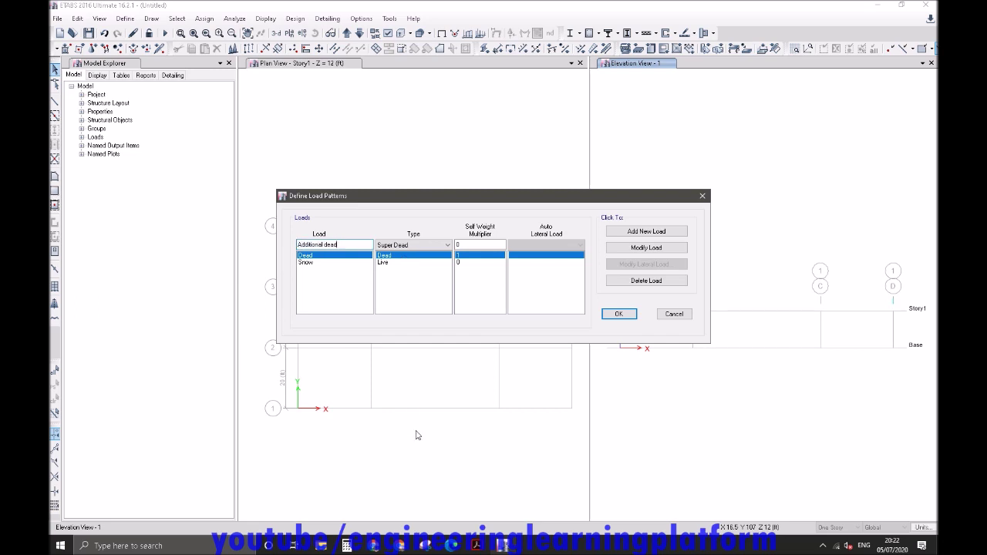
click(638, 235)
click(619, 314)
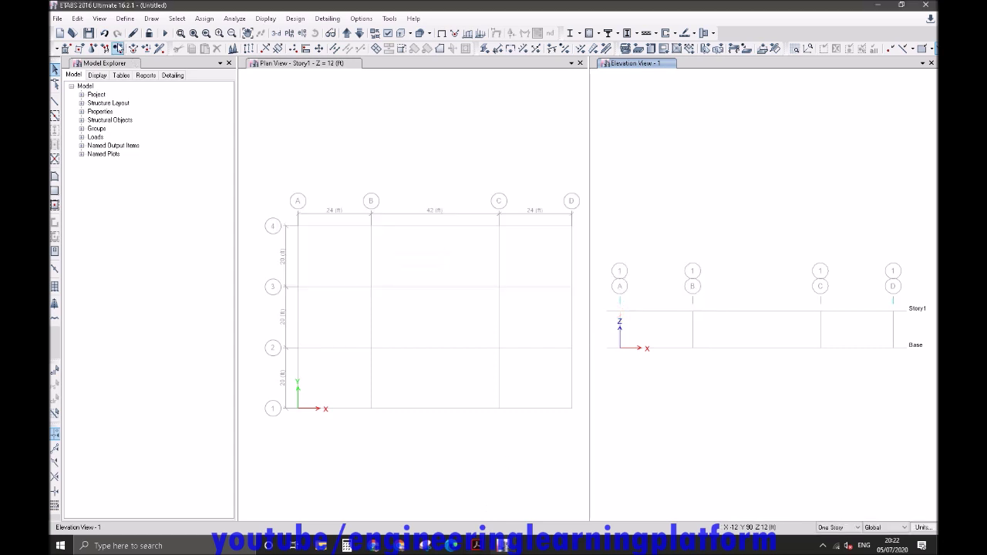
Draw the bottom chord with HSS4X4X1/8 frames along the Base in the grid 1 elevation, from A through B and C to D.
click(432, 289)
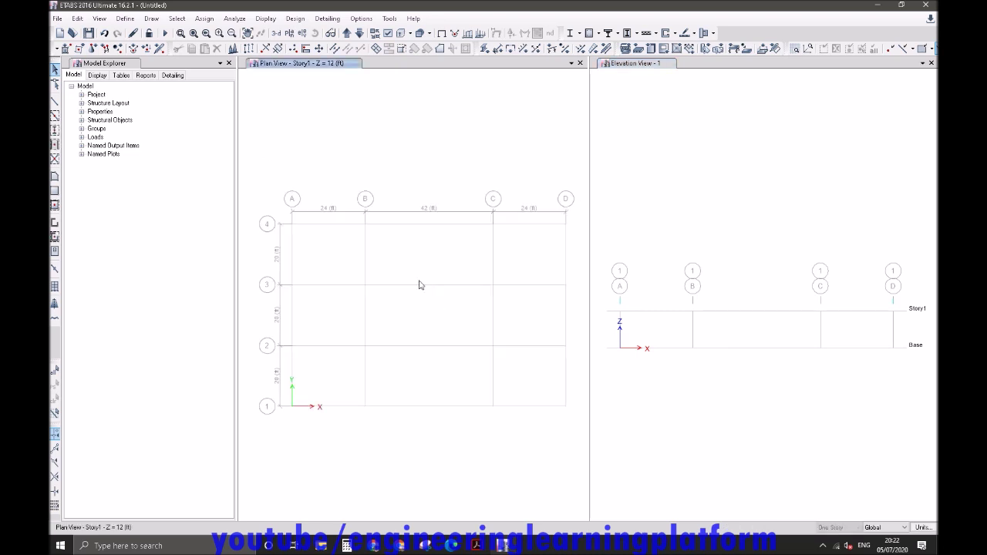
click(756, 343)
click(472, 547)
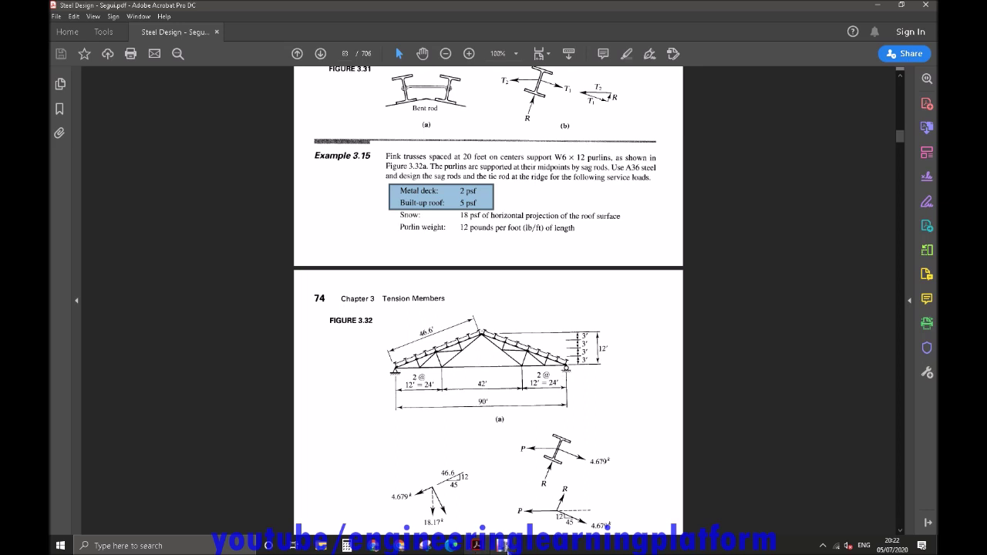
click(503, 545)
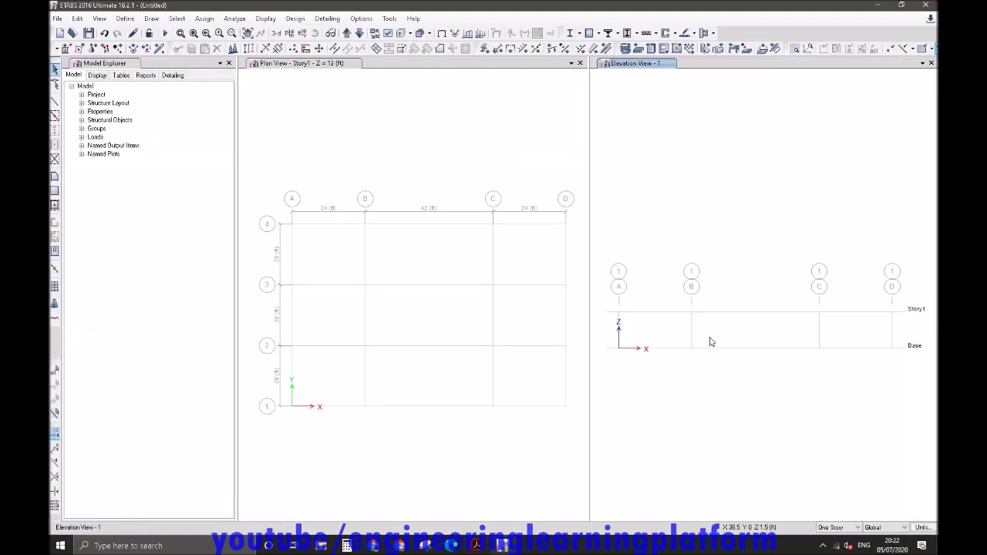
click(53, 101)
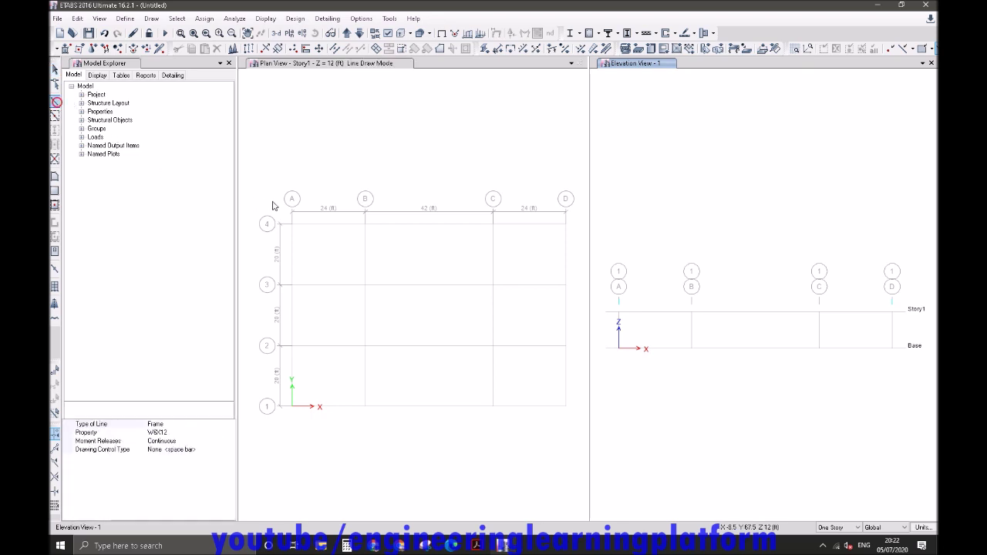
click(230, 432)
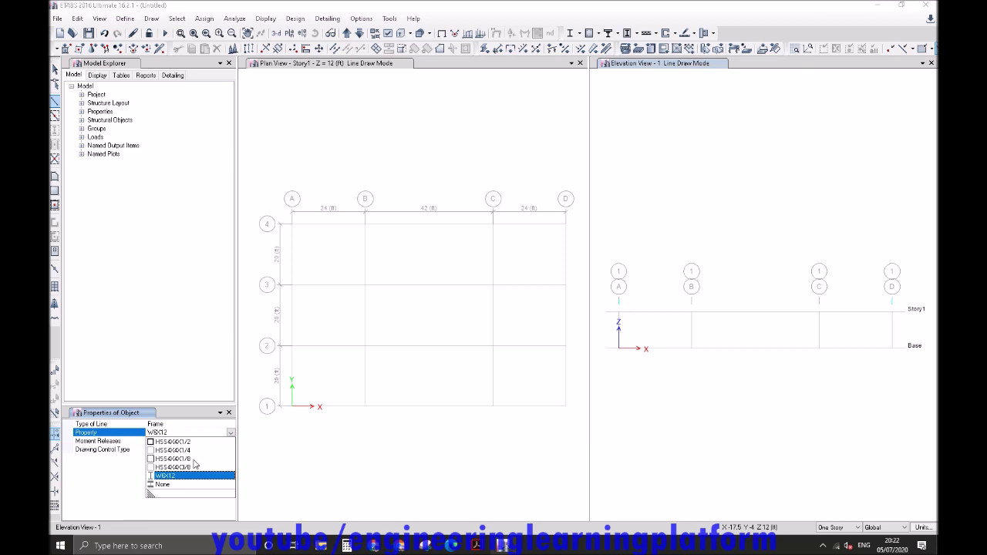
click(193, 459)
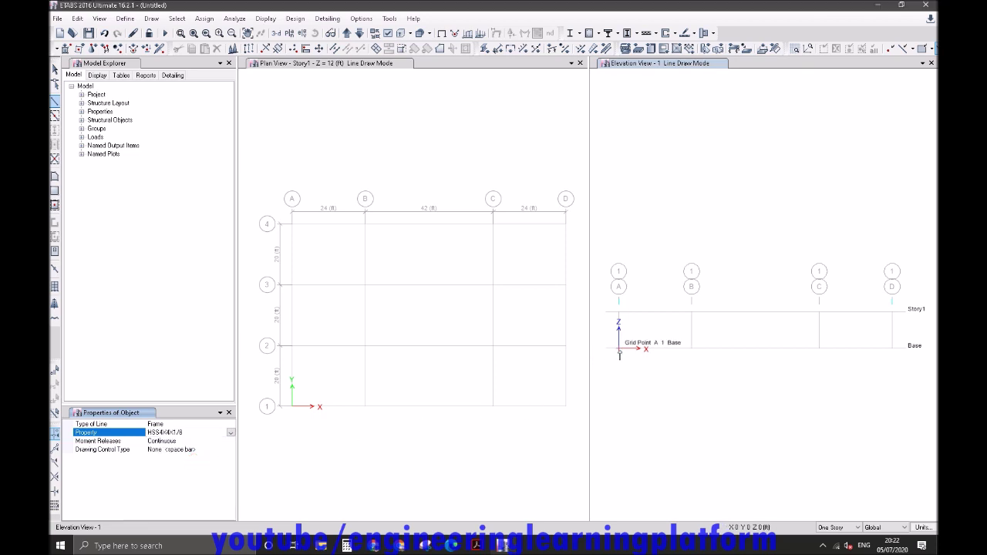
click(619, 351)
click(692, 349)
click(819, 349)
click(892, 349)
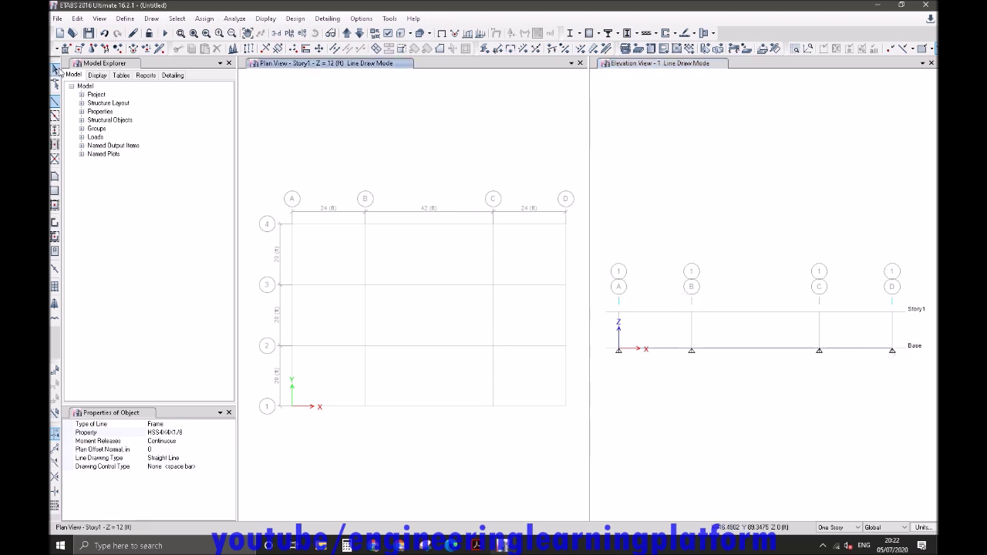
click(55, 69)
click(790, 381)
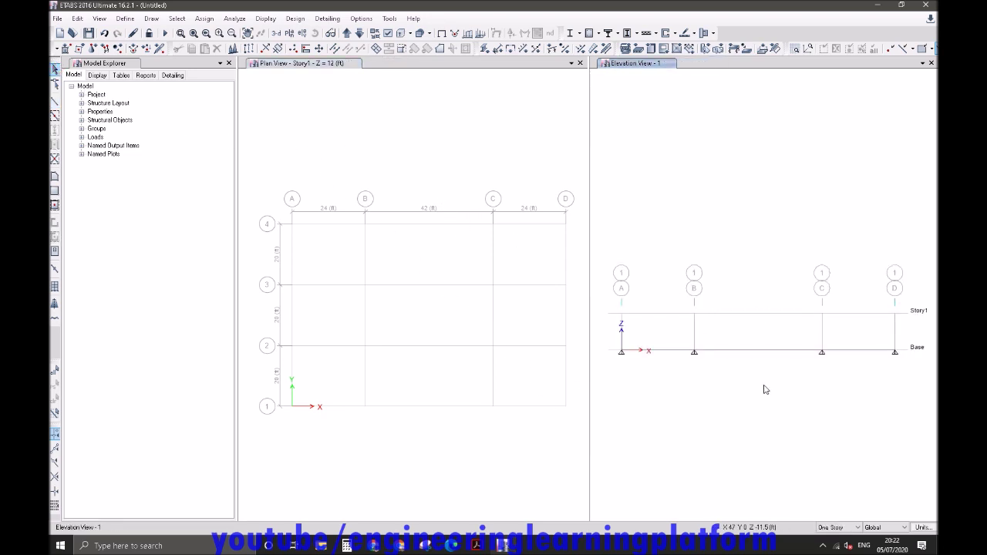
Check the truss figure in the PDF, return to ETABS and draw a horizontal HSS4X4X1/8 helper frame at Story1 from grid B to C.
click(475, 545)
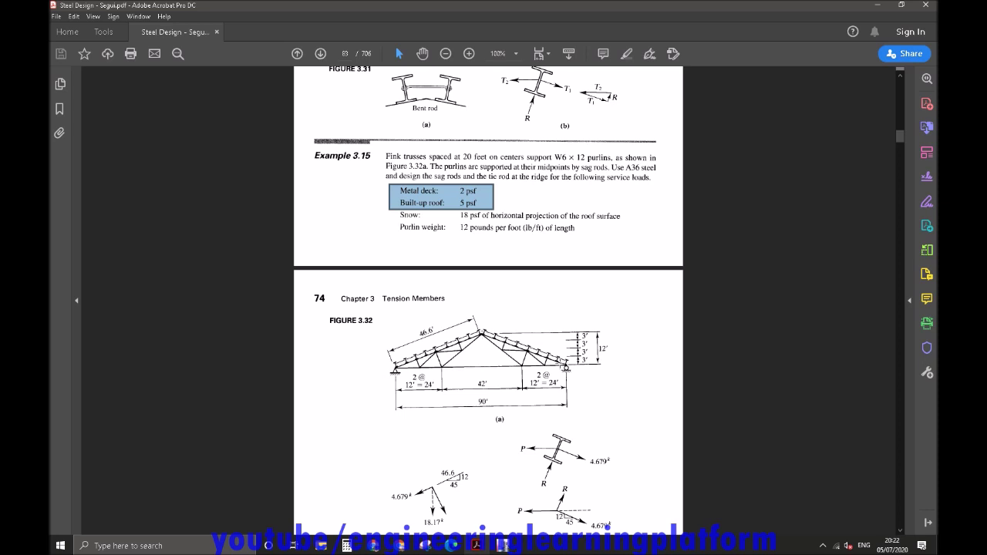
click(497, 546)
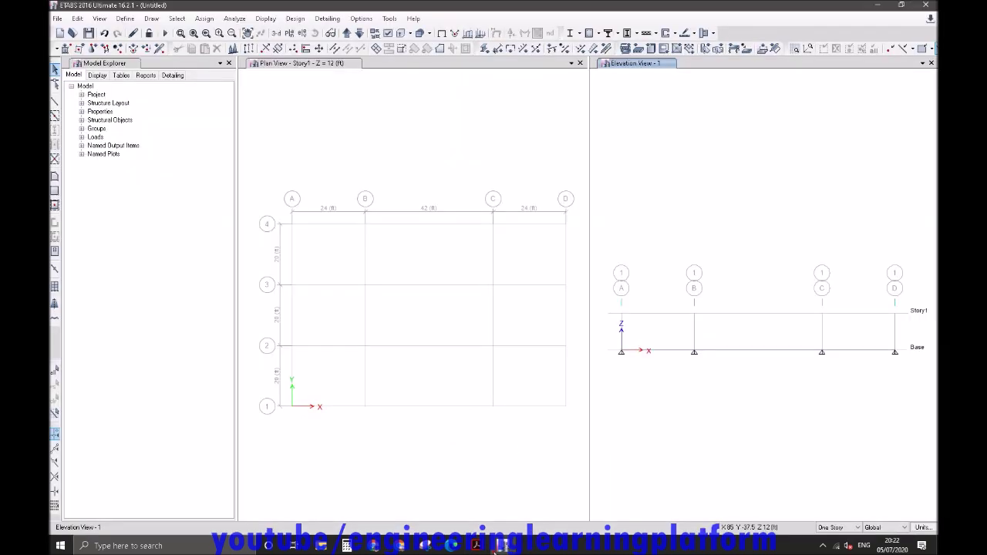
click(59, 104)
click(694, 313)
click(55, 101)
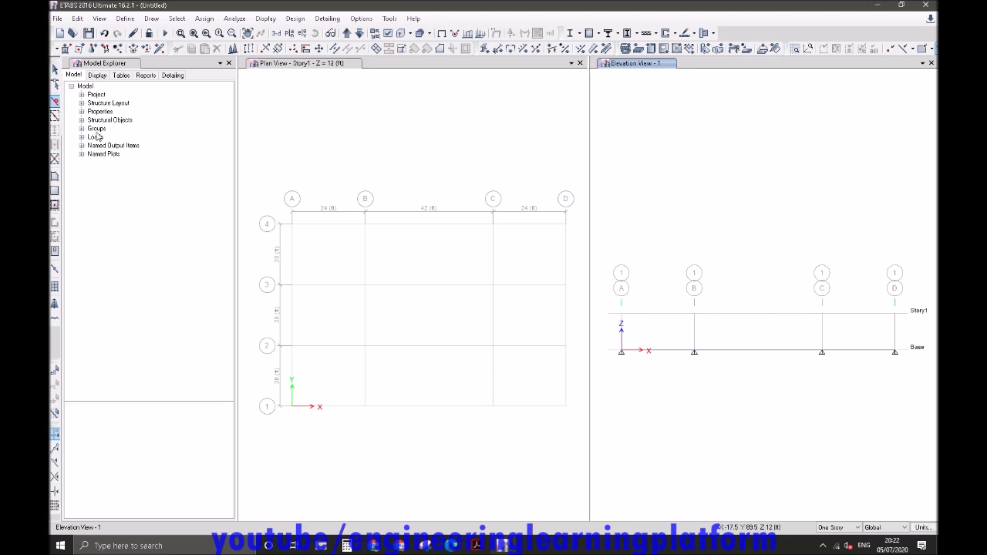
click(694, 314)
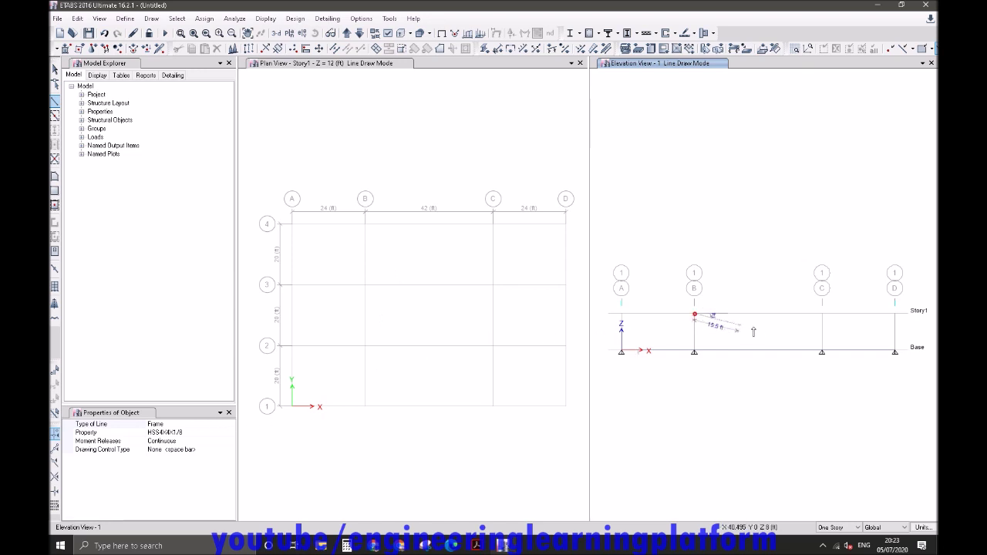
click(821, 314)
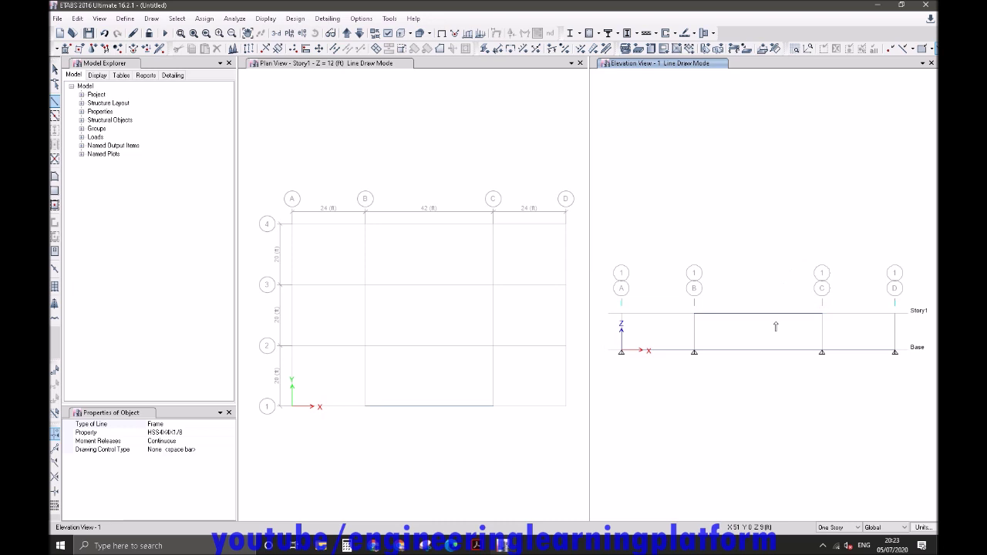
key(Escape)
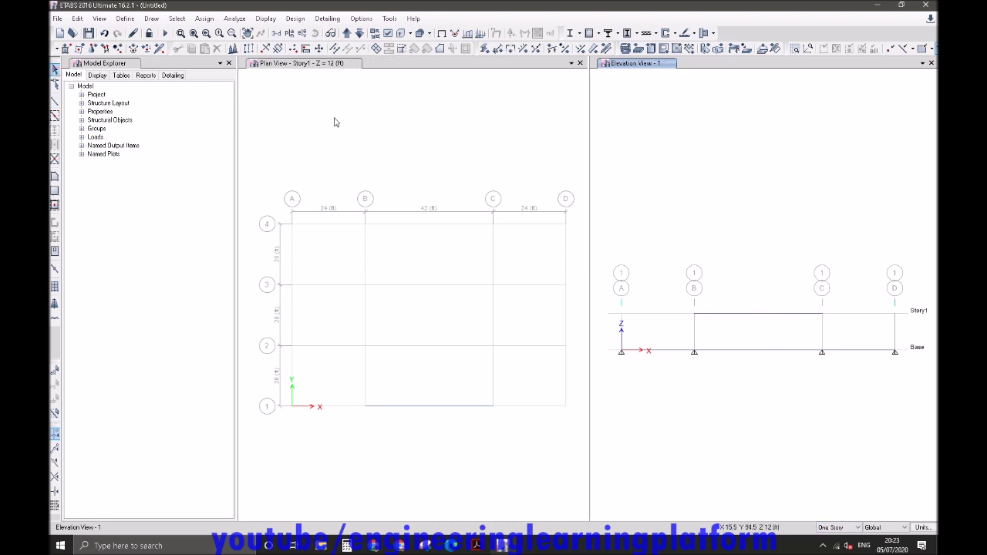
Enable snapping to line ends and midpoints in the snap options and apply it.
click(151, 18)
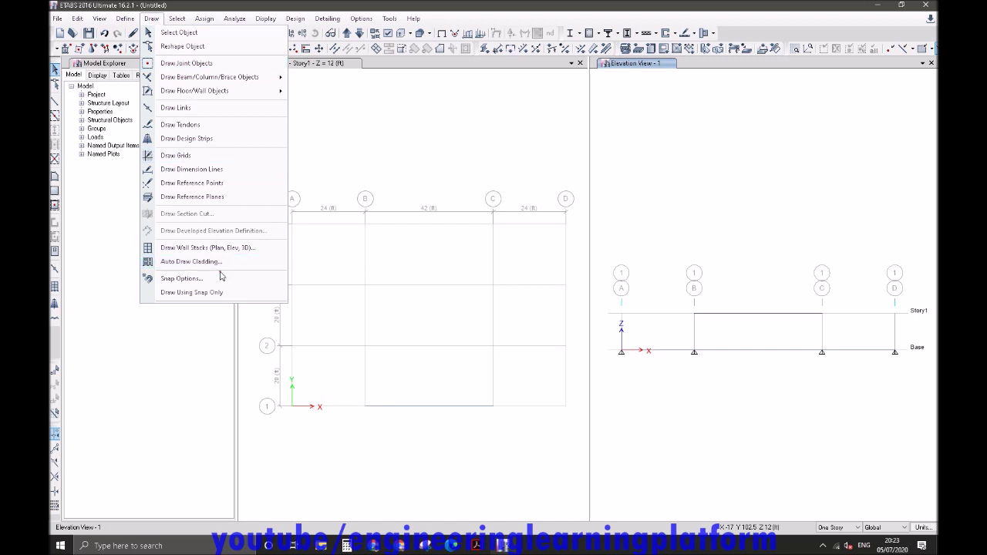
click(221, 278)
click(355, 182)
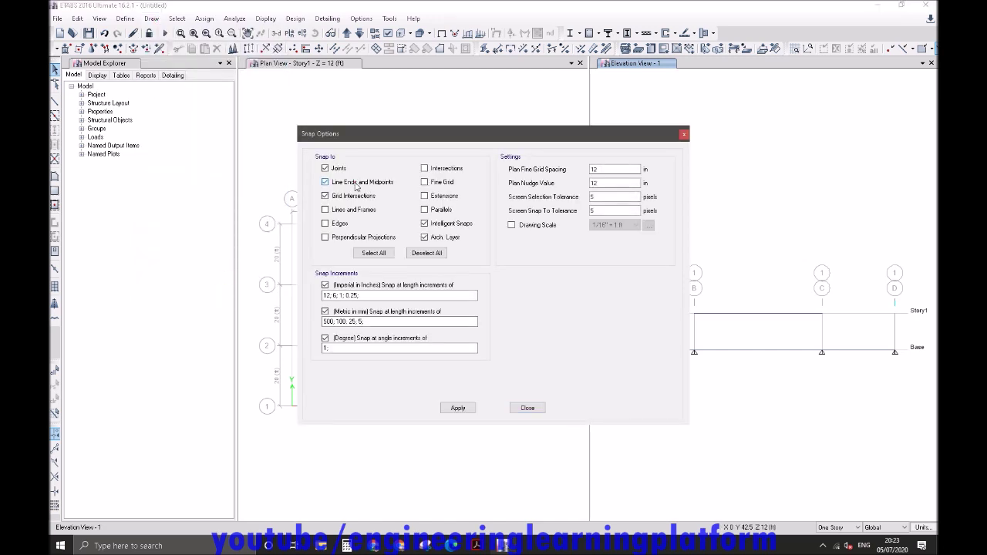
click(458, 408)
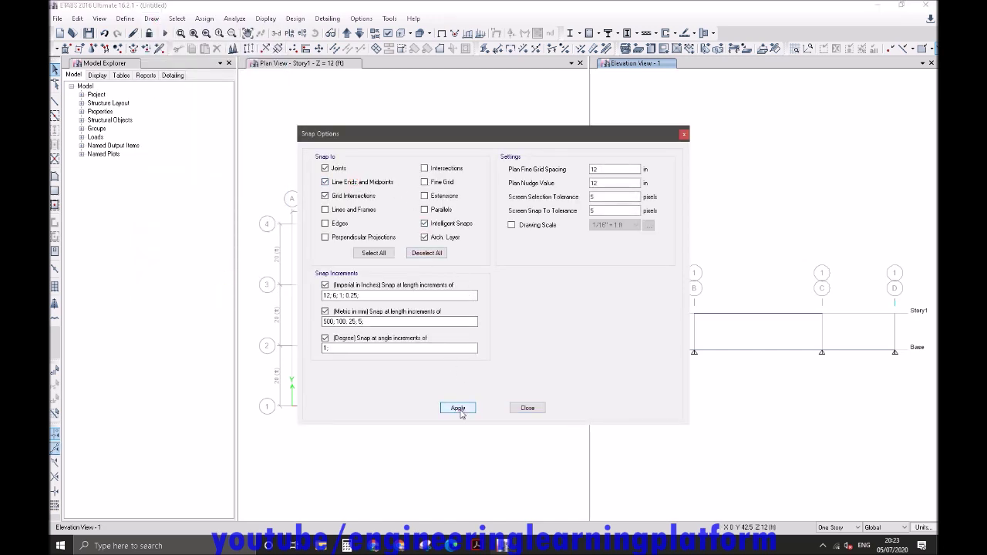
click(526, 408)
Draw the HSS4X4X1/8 top chords from A at Base to the midpoint of the Story1 helper frame and down to D at Base.
click(56, 102)
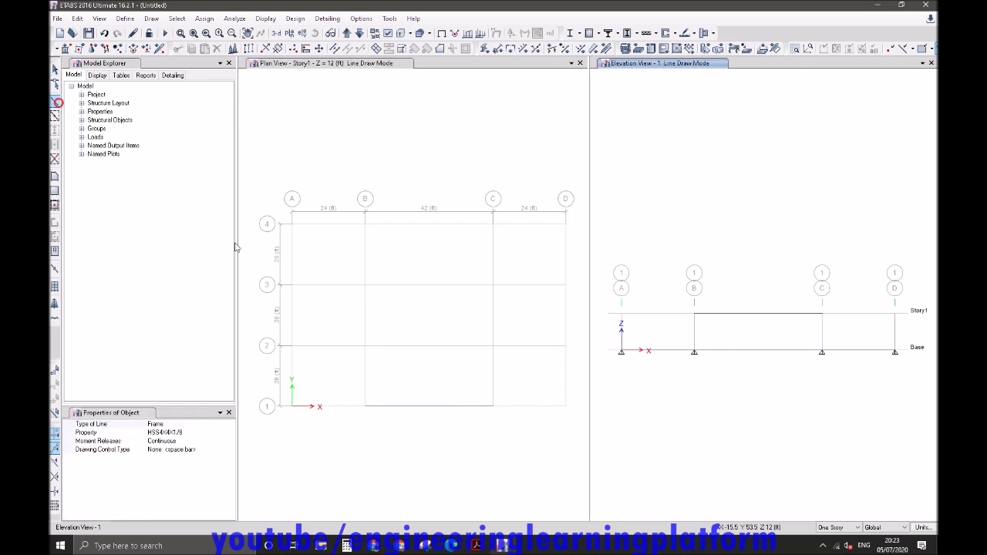
click(621, 352)
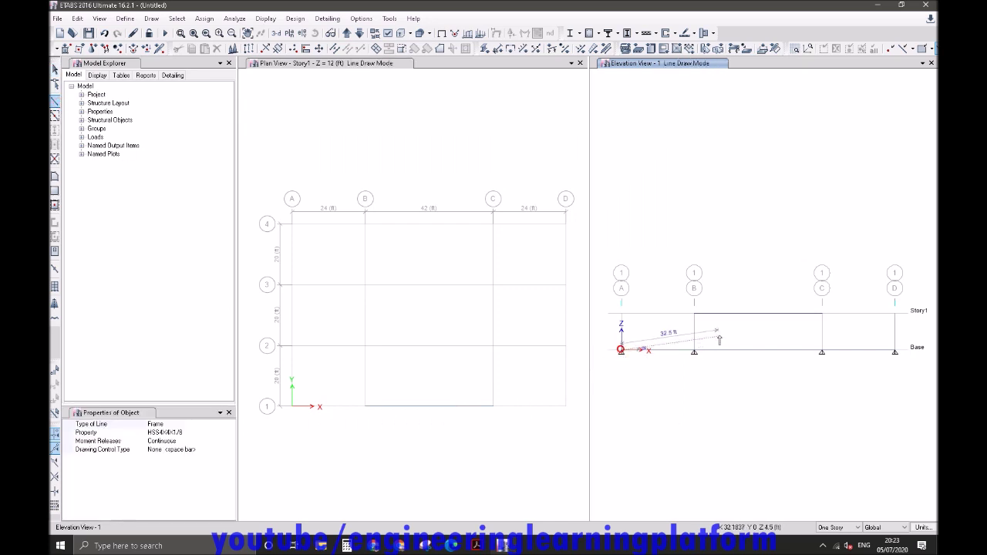
click(756, 314)
double_click(894, 352)
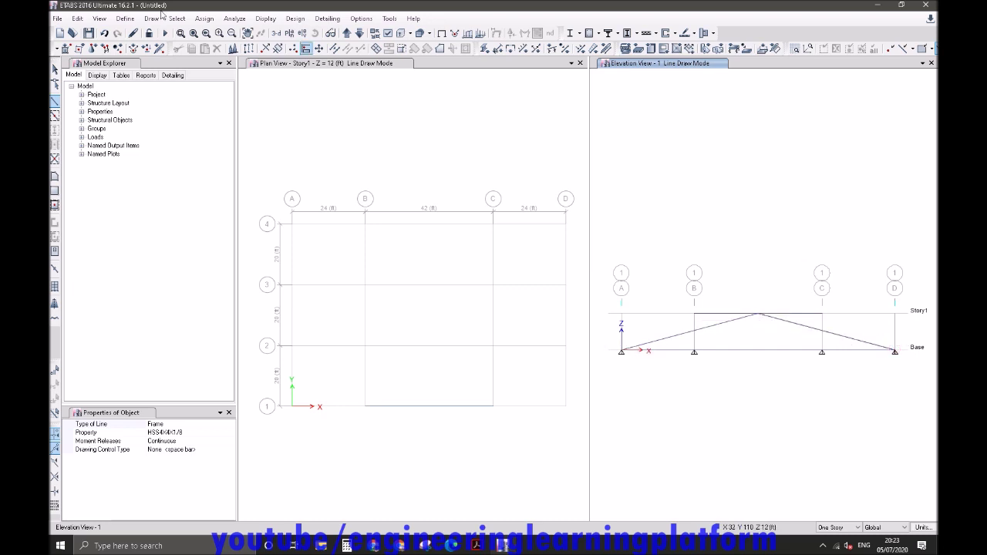
Delete the horizontal helper frame at Story1 between grids B and C.
click(55, 70)
click(700, 314)
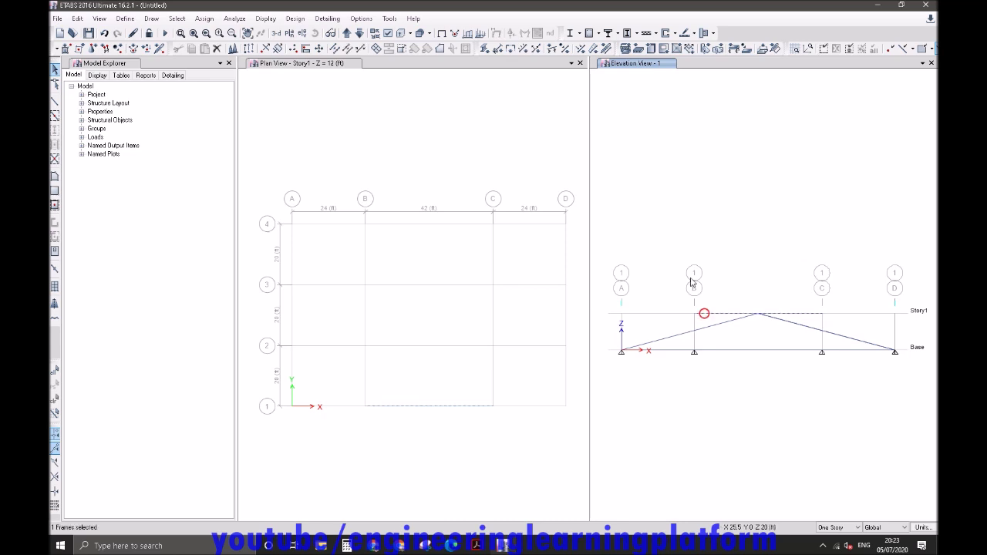
click(216, 48)
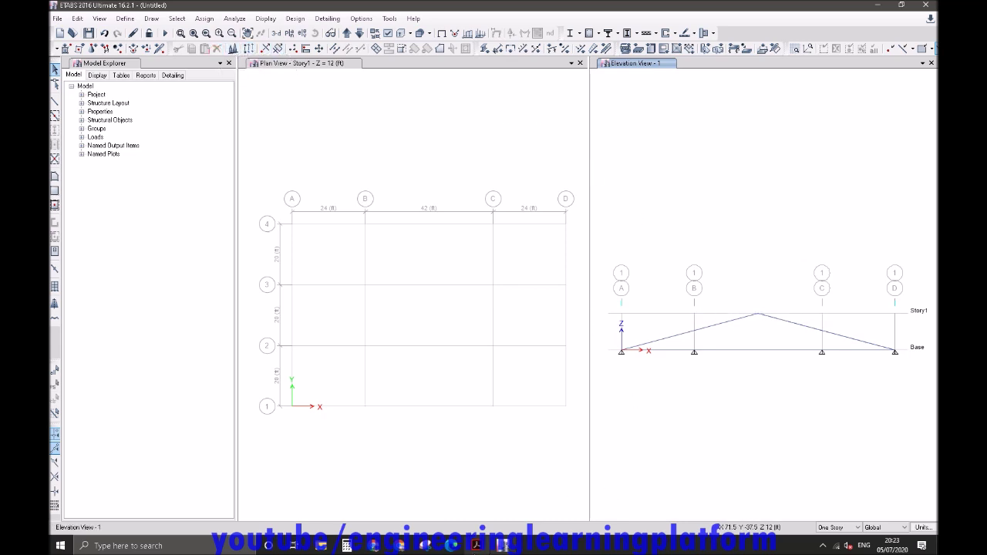
Check the figure in the PDF, return to ETABS and draw the HSS4X4X1/8 inner diagonals from B at Base to the ridge and down to C.
click(475, 545)
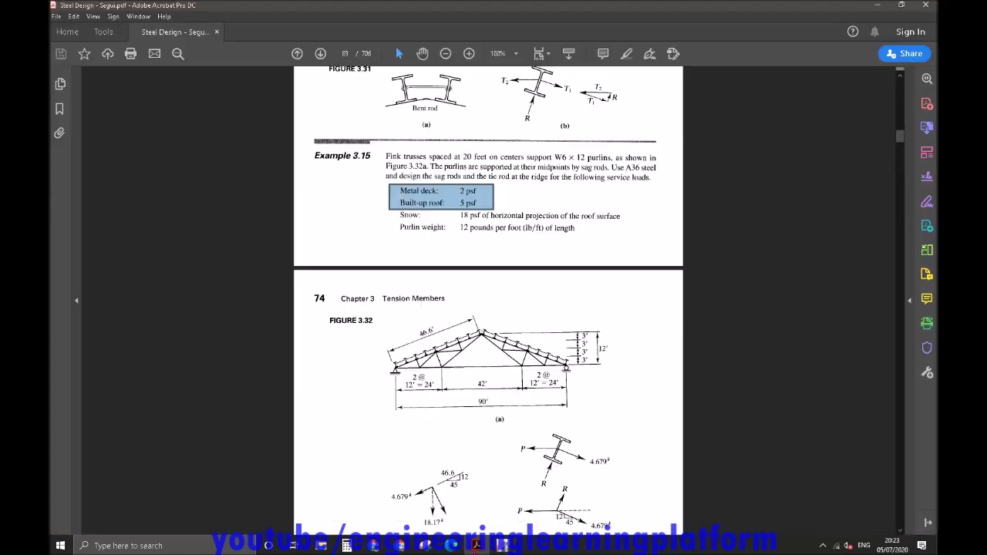
click(501, 545)
click(55, 101)
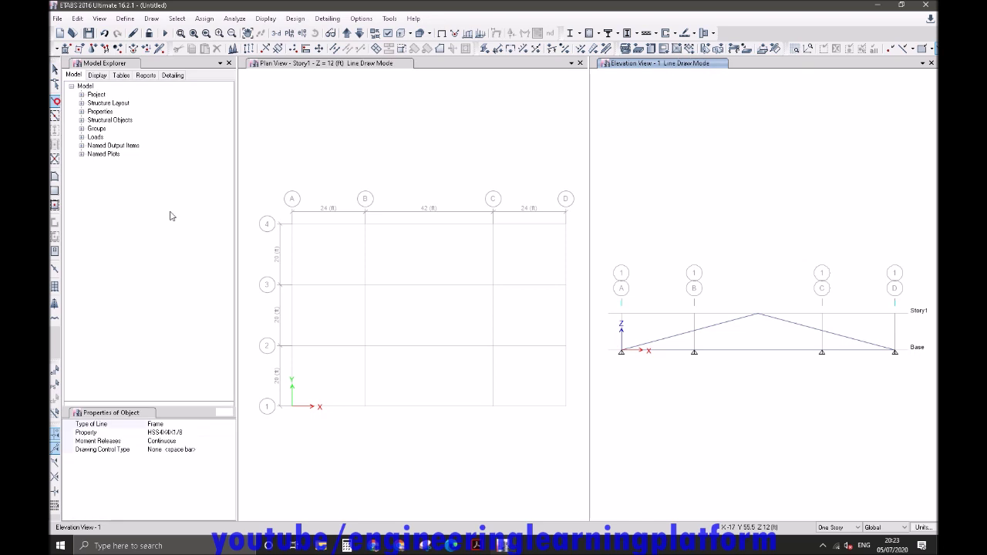
click(694, 352)
click(758, 314)
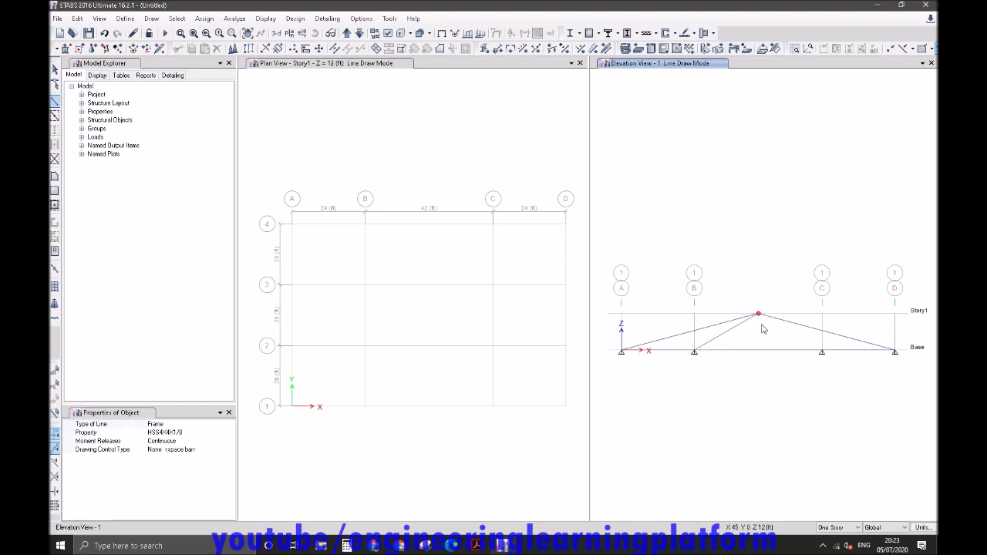
double_click(822, 351)
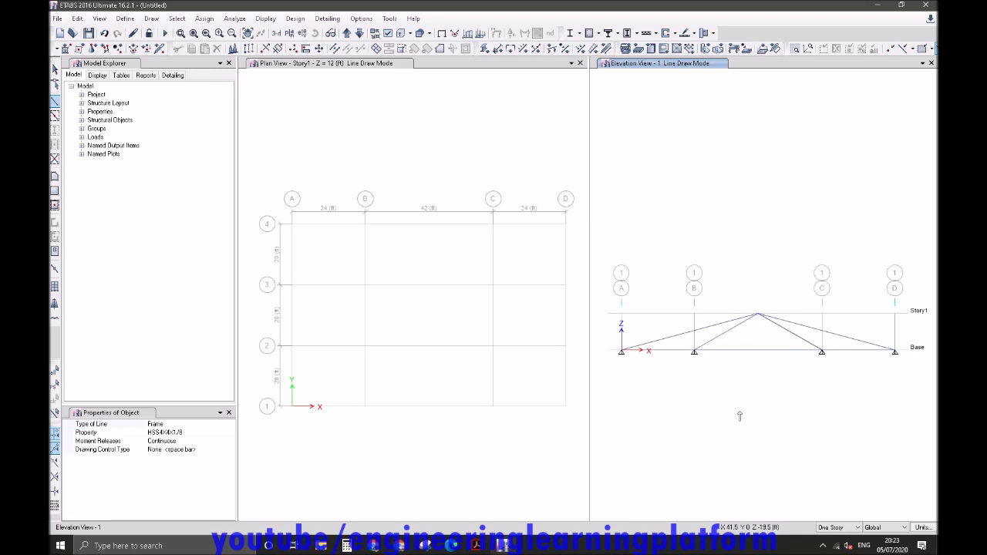
Check the purlin spacing in the PDF figure, return to ETABS and divide both sloping top chord frames into 8 frame objects each.
click(476, 545)
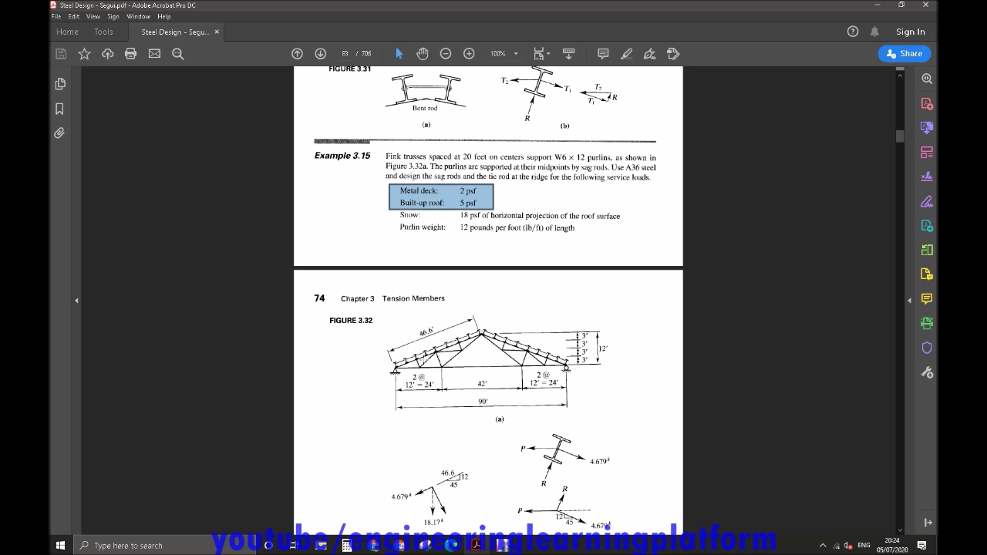
click(503, 545)
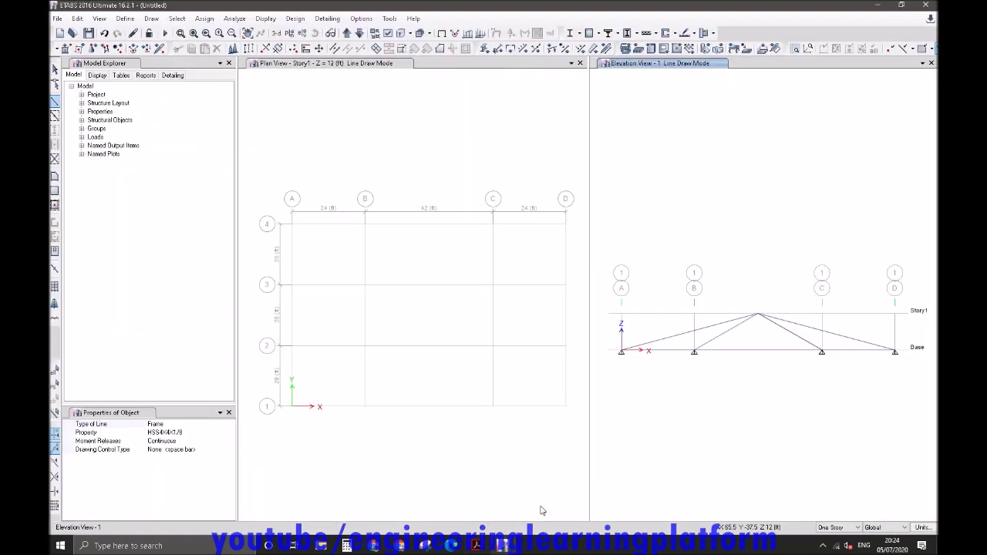
click(54, 69)
click(680, 339)
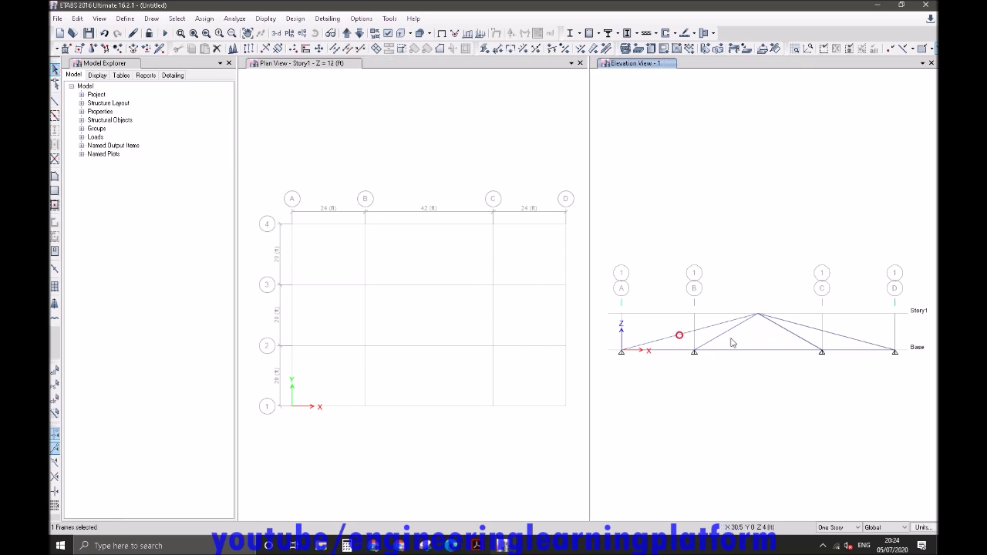
click(796, 324)
click(80, 18)
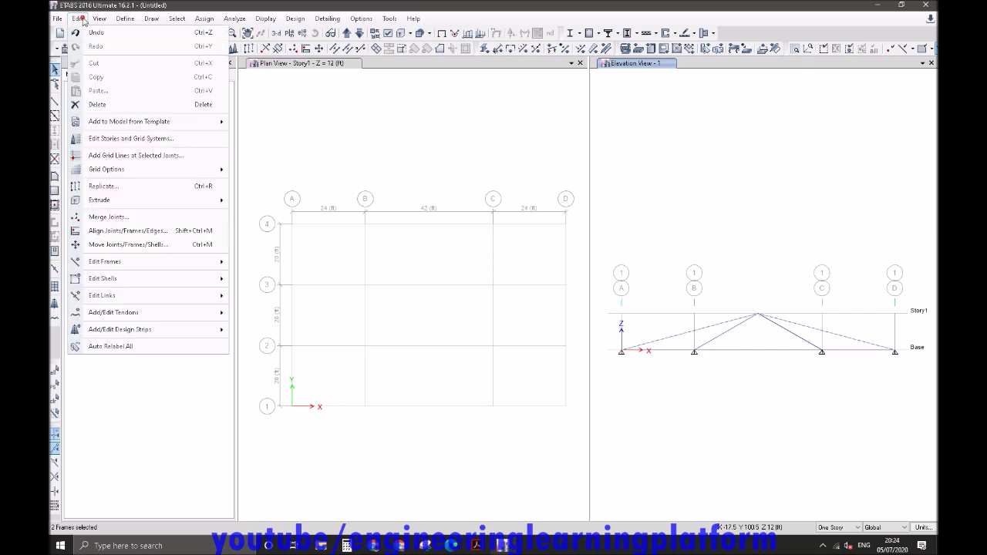
mouse_move(121, 263)
click(238, 266)
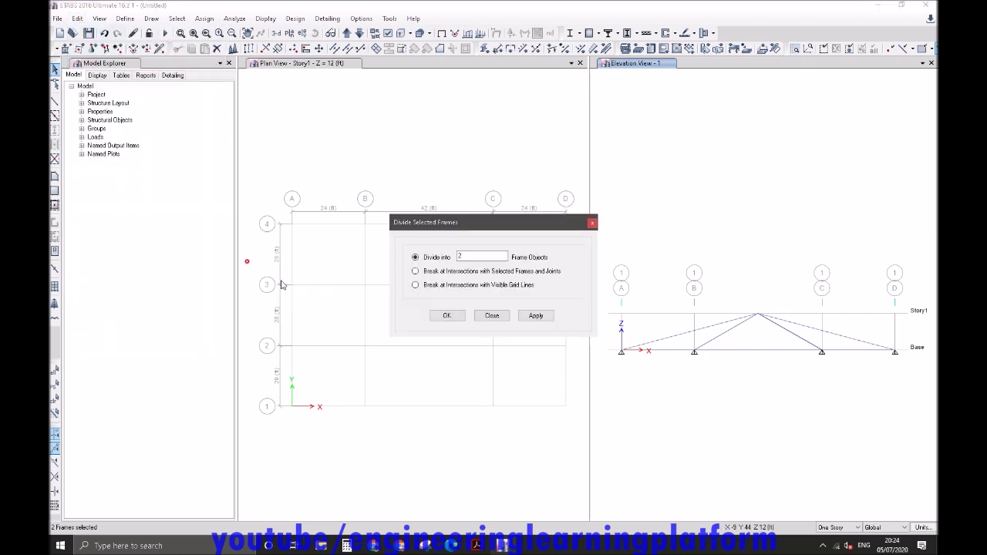
drag(483, 255, 454, 257)
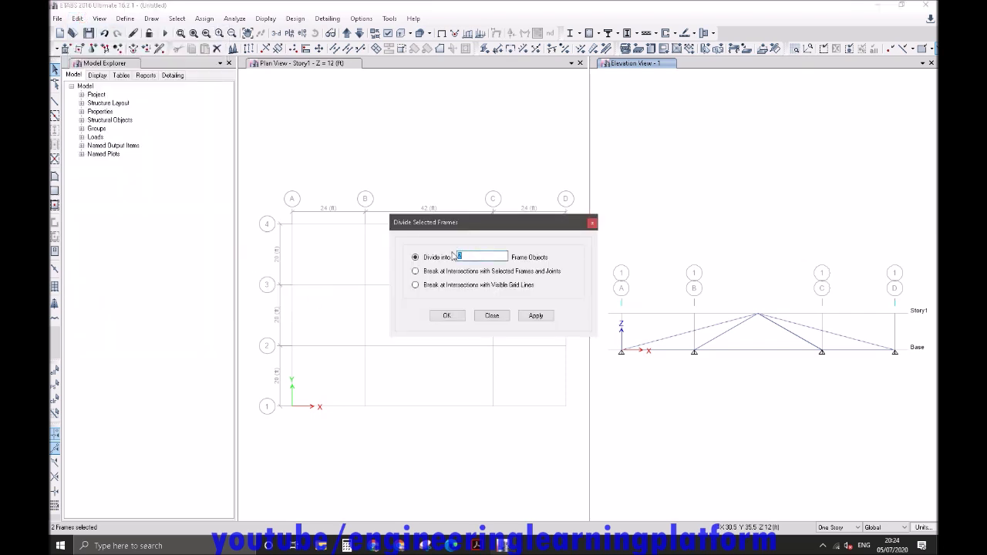
click(453, 316)
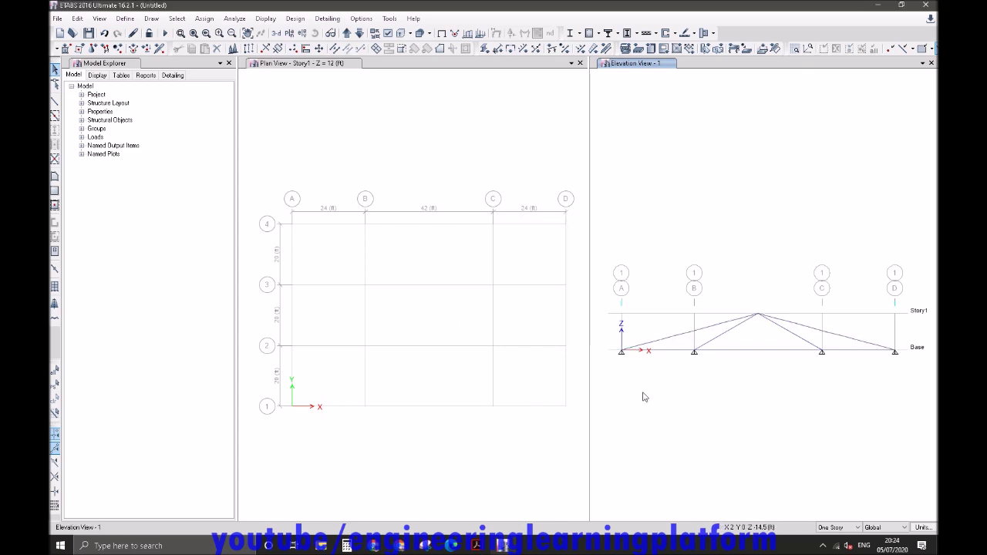
Make the joints visible in the elevation by turning off the Invisible option for joint objects.
click(388, 34)
click(416, 188)
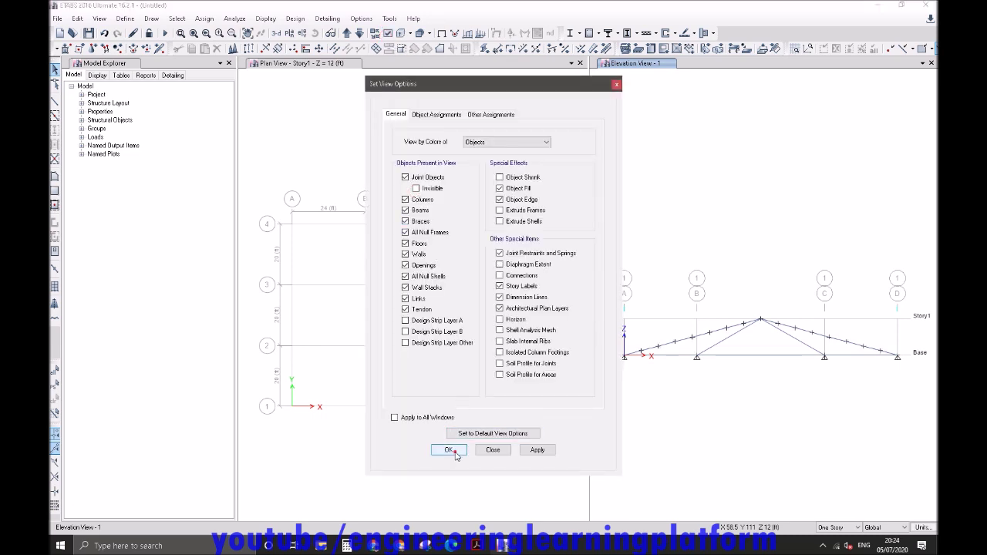
click(448, 449)
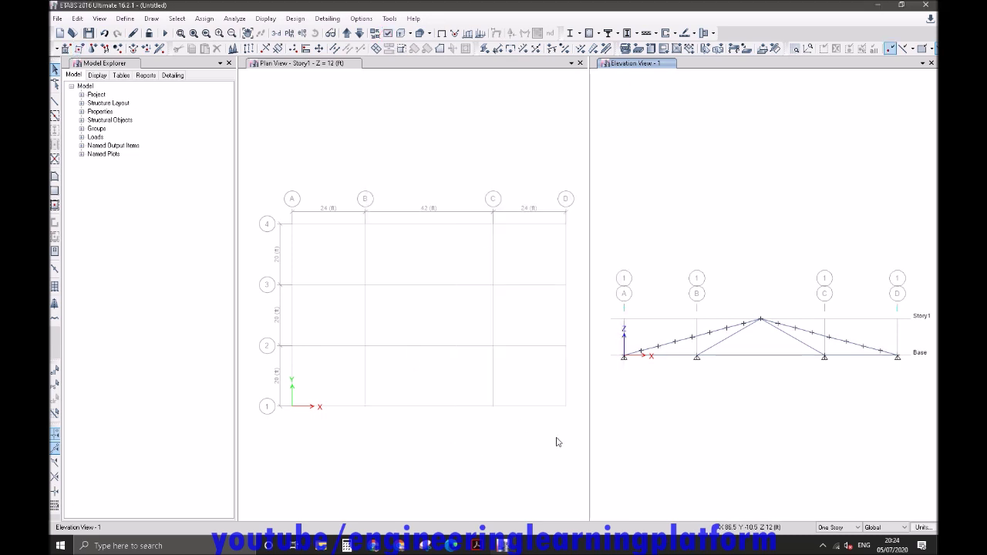
Remove all restraints from the two bottom chord joints at grids B and C.
click(696, 357)
click(824, 357)
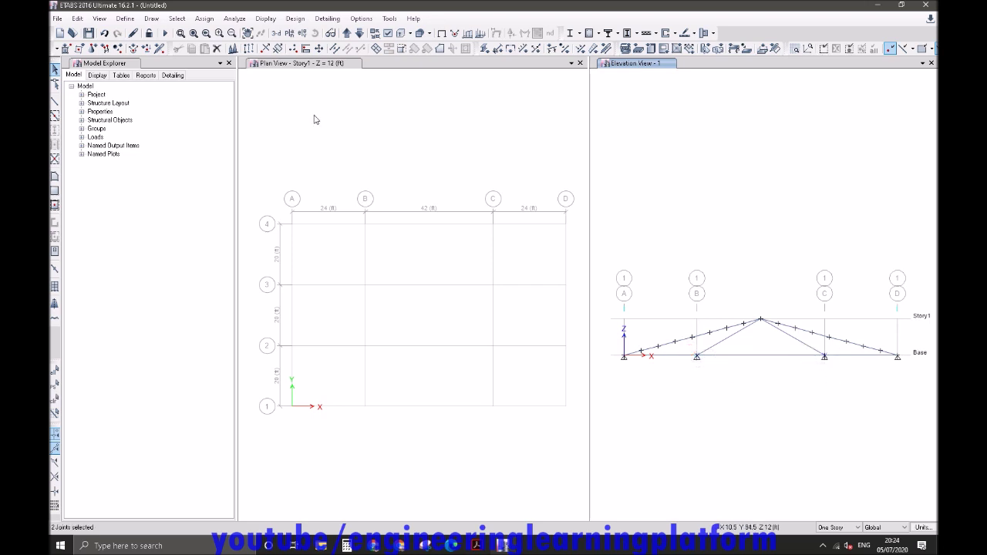
click(204, 19)
mouse_move(220, 34)
click(330, 33)
click(529, 306)
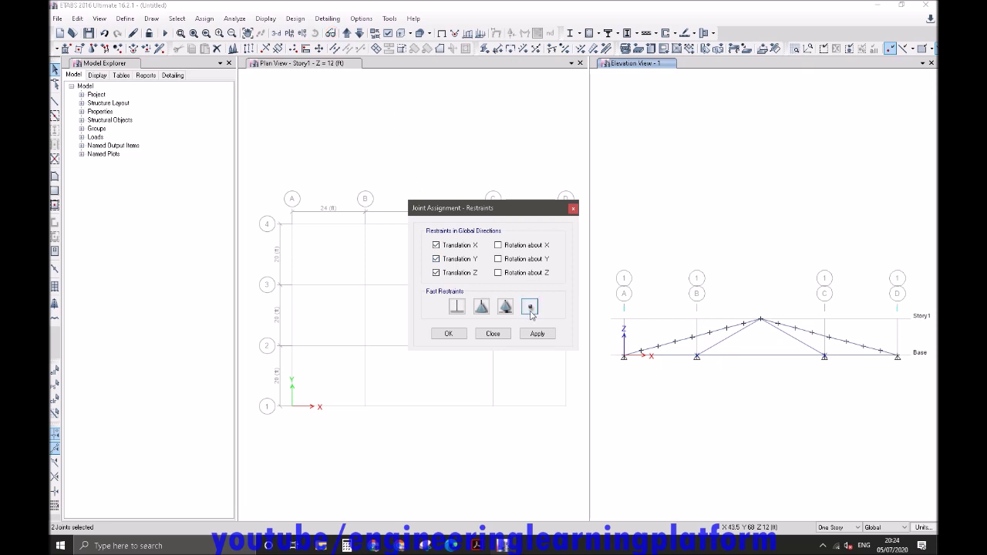
click(448, 333)
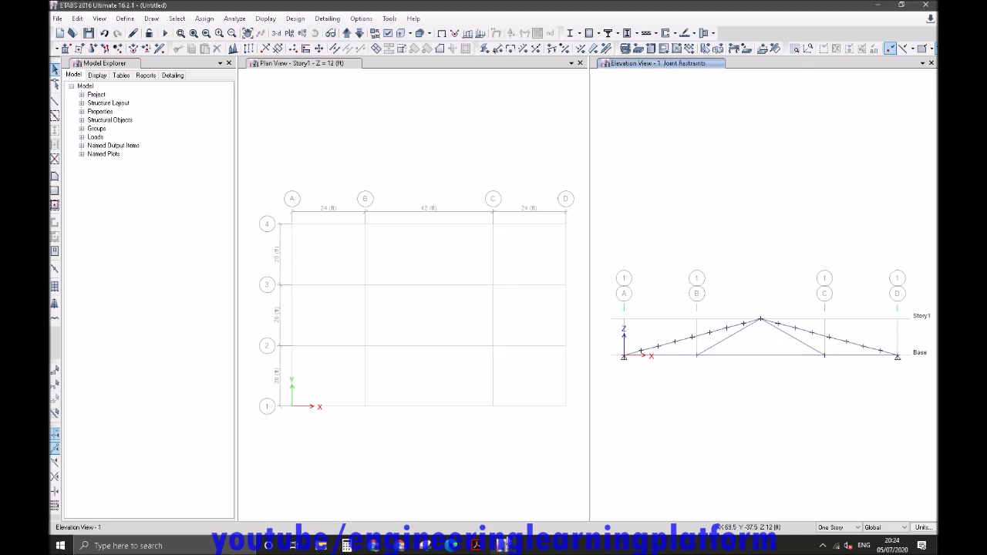
Check the web members in the PDF figure, return to ETABS and draw an HSS4X4X1/8 member from B at Base to the top chord joint at Z 6 ft.
click(478, 546)
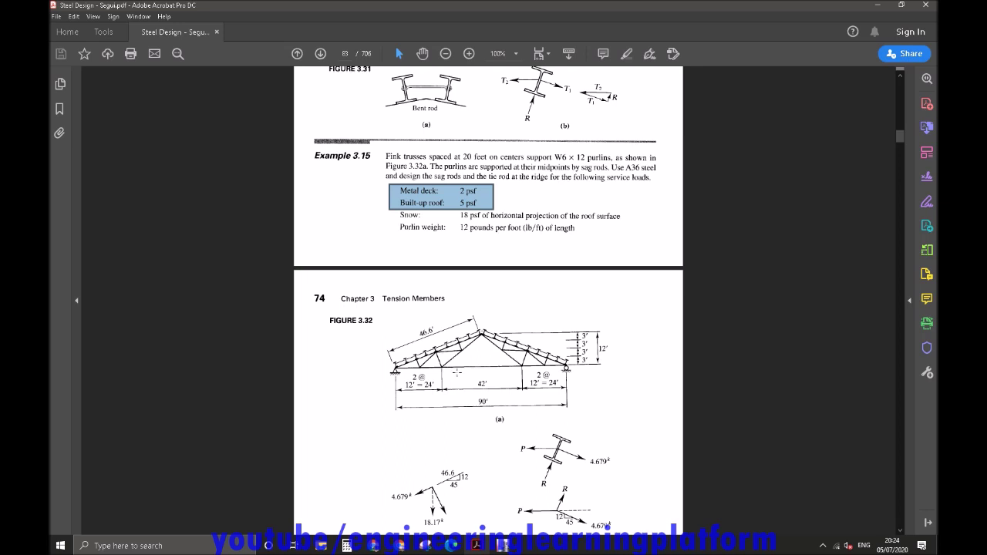
drag(431, 344, 451, 377)
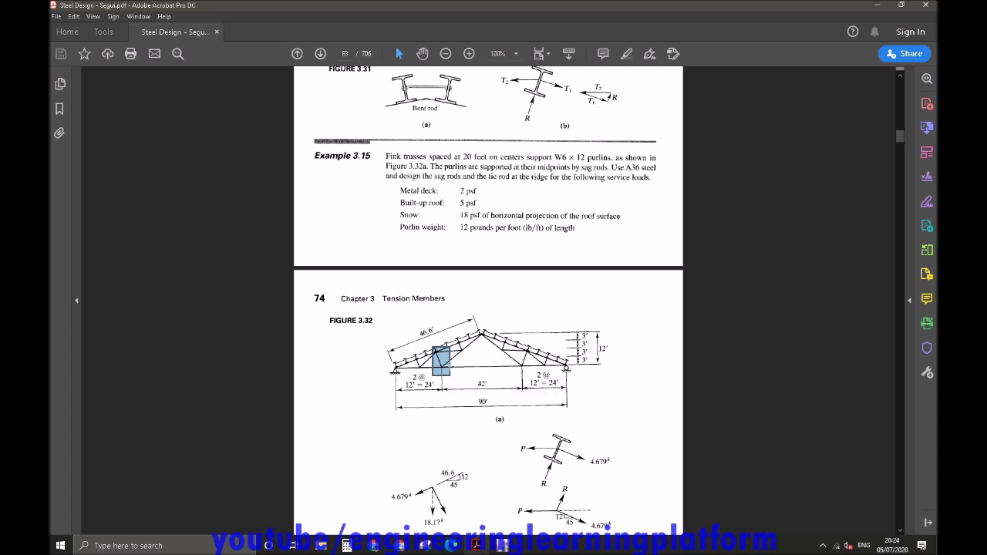
click(502, 545)
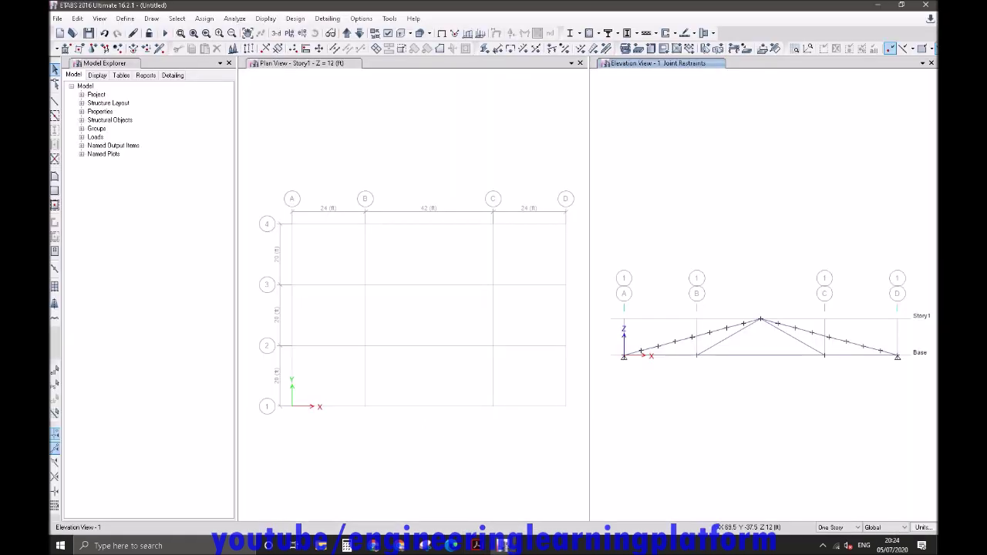
click(55, 101)
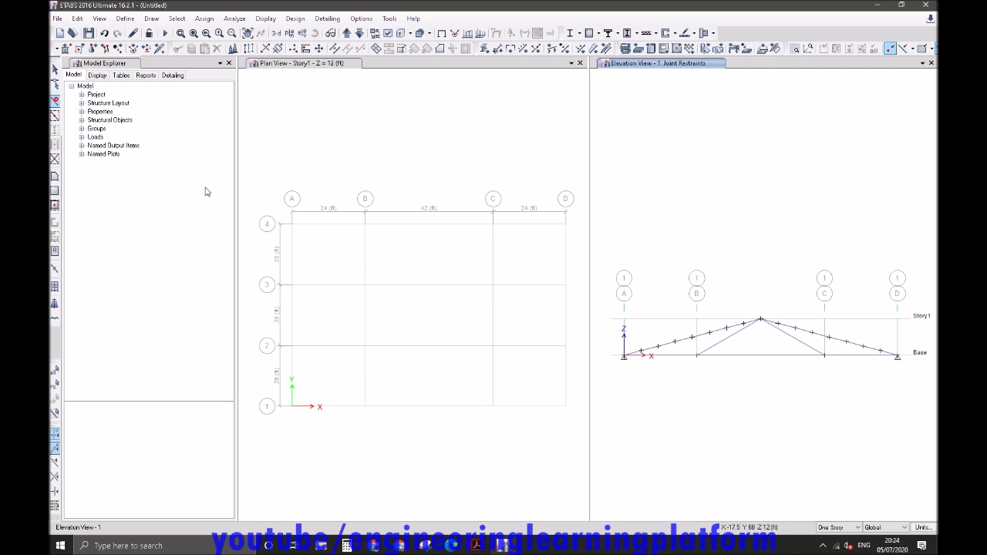
click(656, 346)
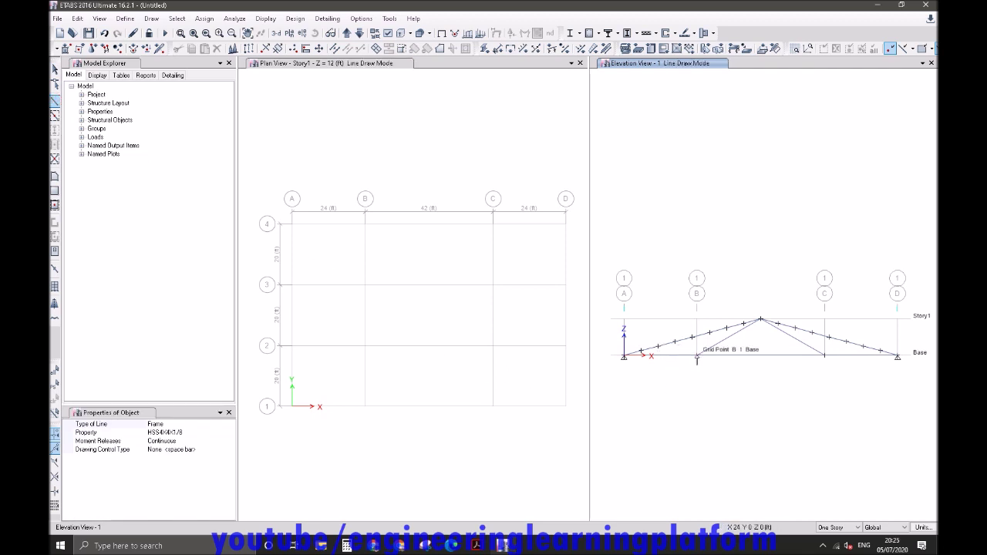
click(696, 356)
click(691, 337)
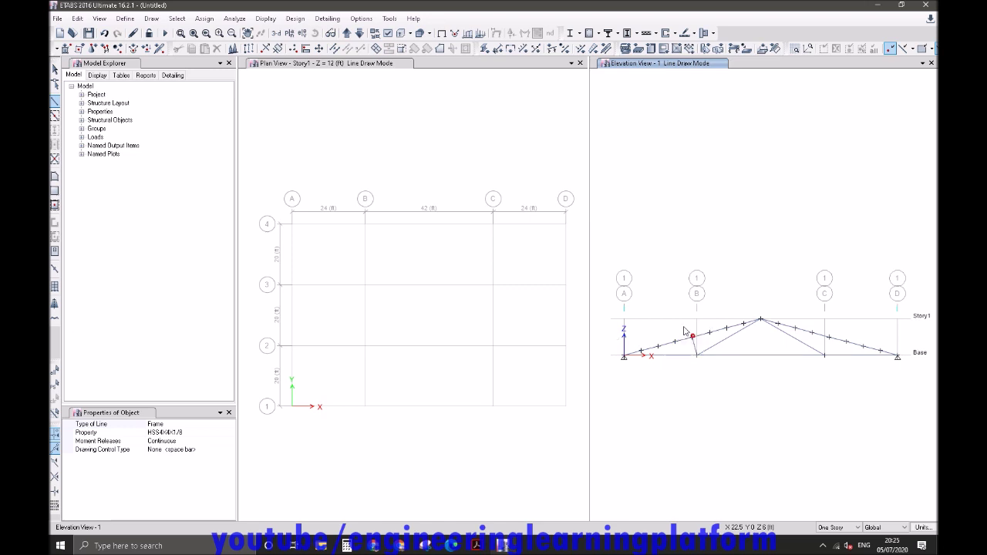
key(Escape)
Recheck the PDF figure and draw the mirrored web member from C at Base to the top chord joint at X 67.5, Z 6 ft.
click(824, 355)
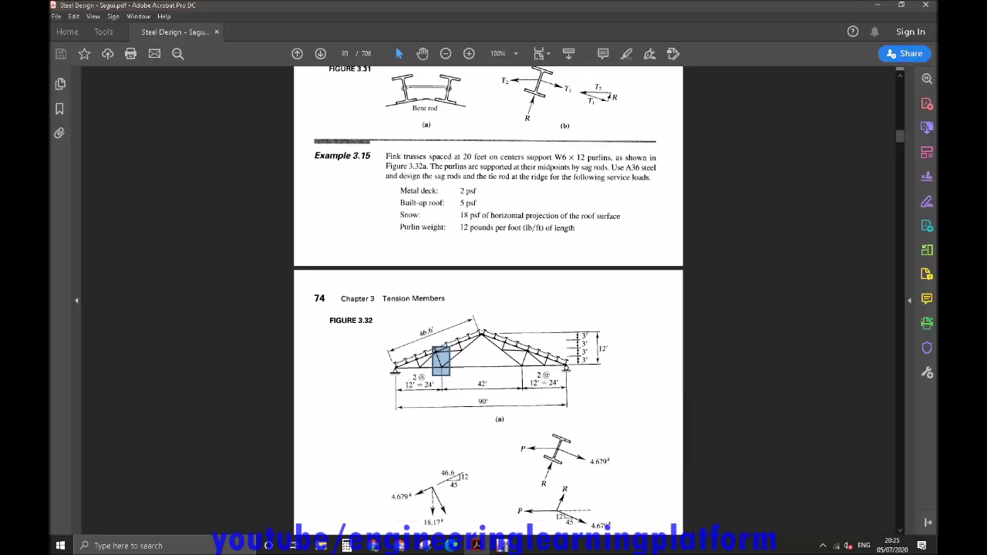
click(476, 545)
click(475, 545)
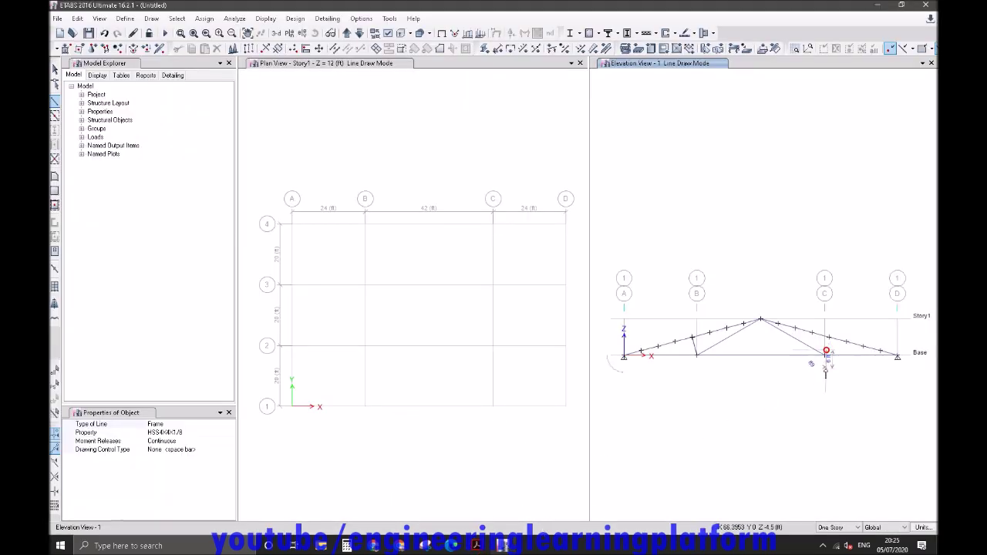
click(825, 356)
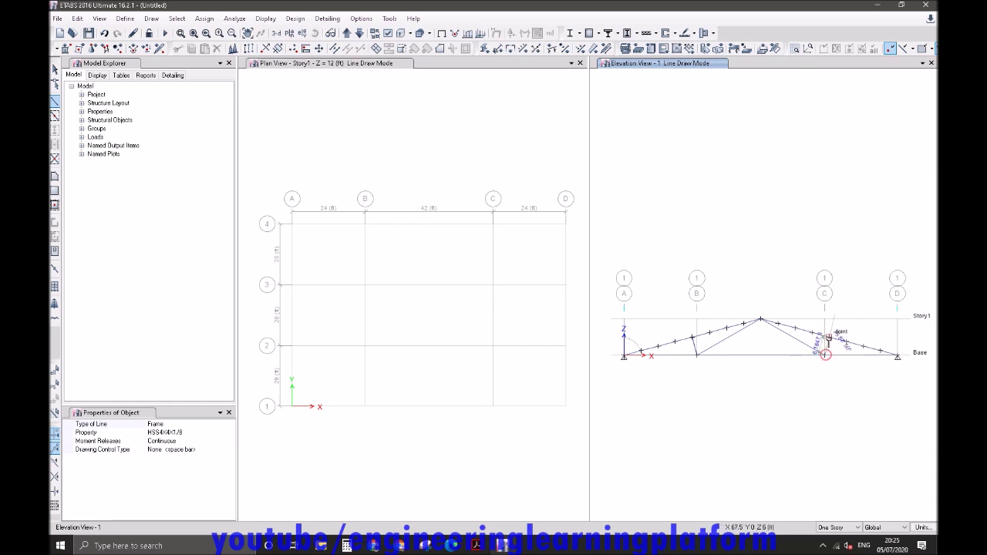
click(478, 545)
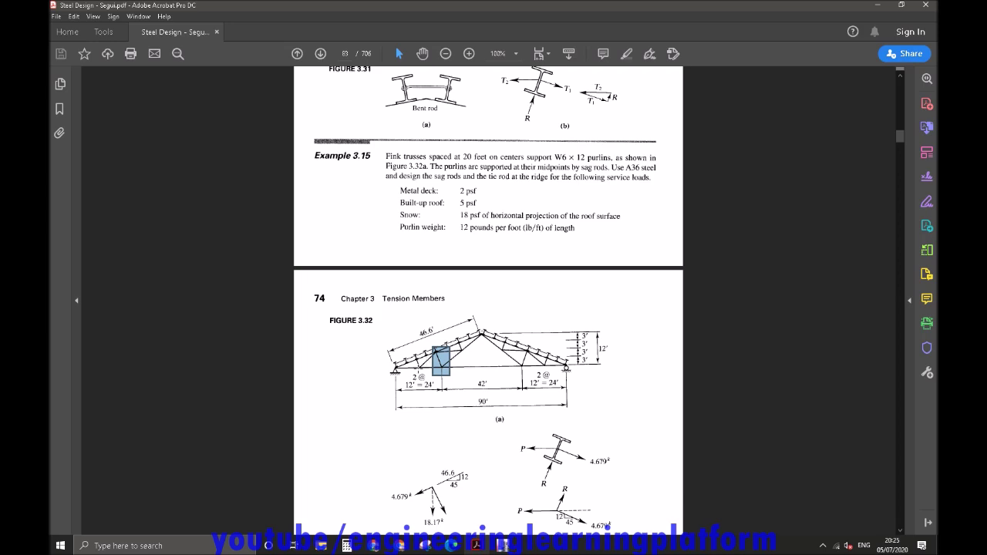
click(502, 545)
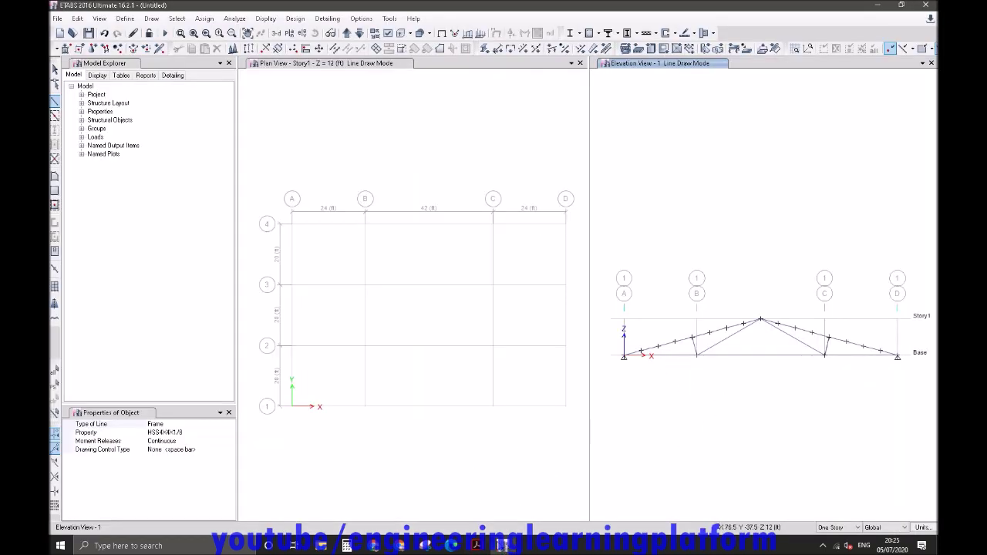
click(481, 546)
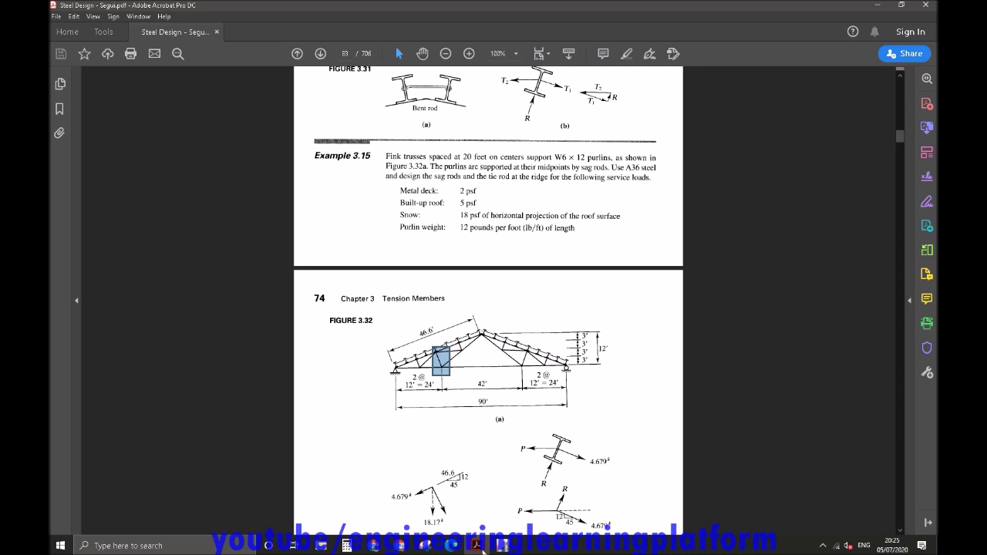
click(502, 545)
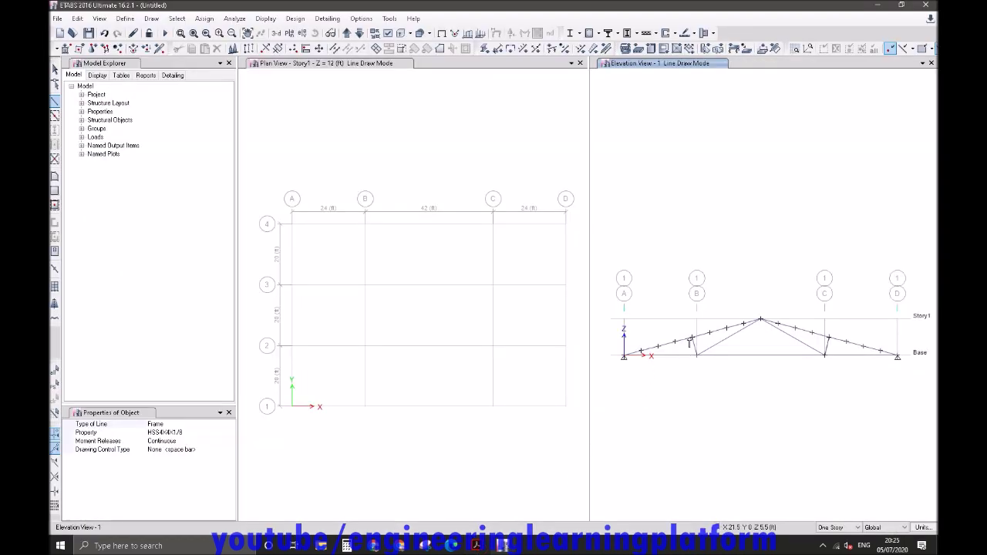
click(692, 337)
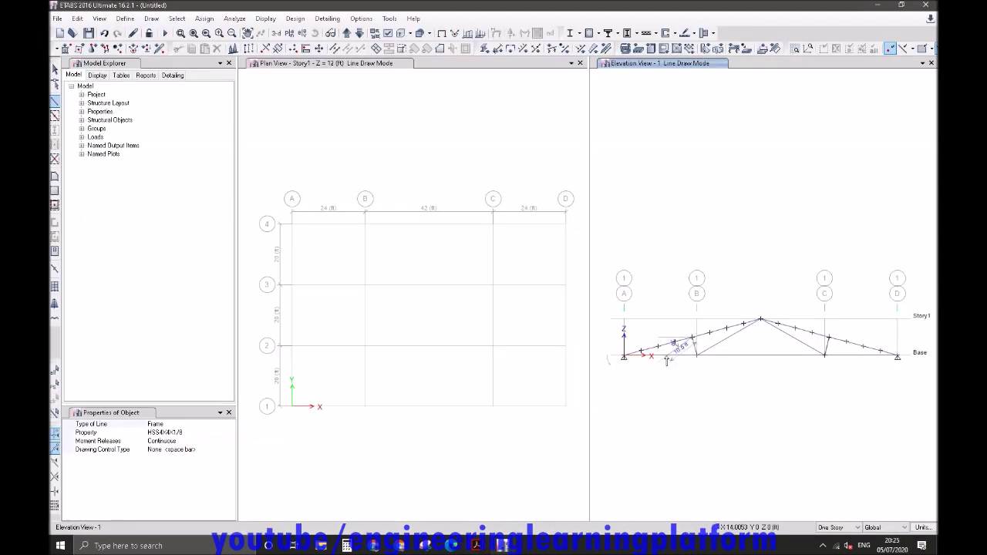
right_click(669, 369)
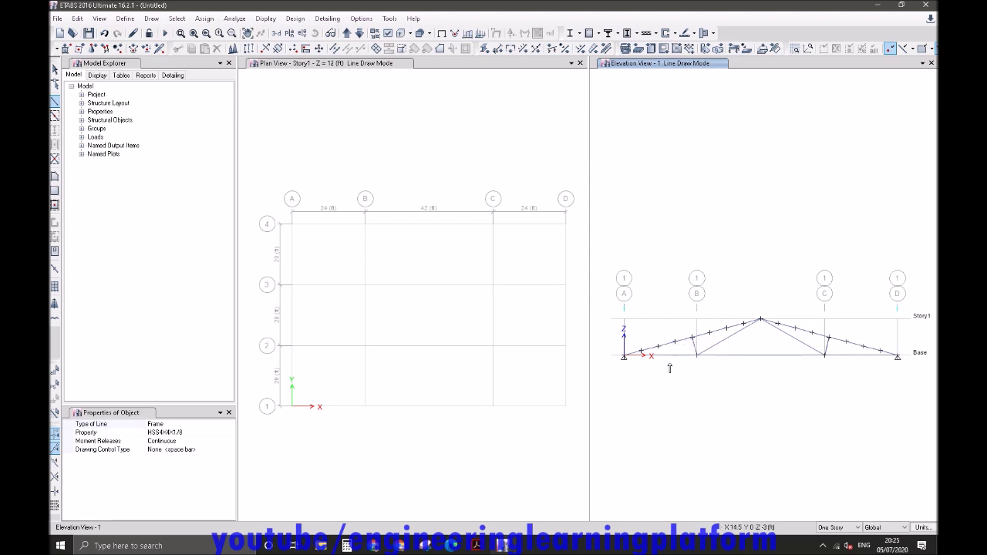
Arrange the PDF and ETABS side by side, leaving only the elevation view of grid 1 open in ETABS.
click(476, 545)
double_click(572, 4)
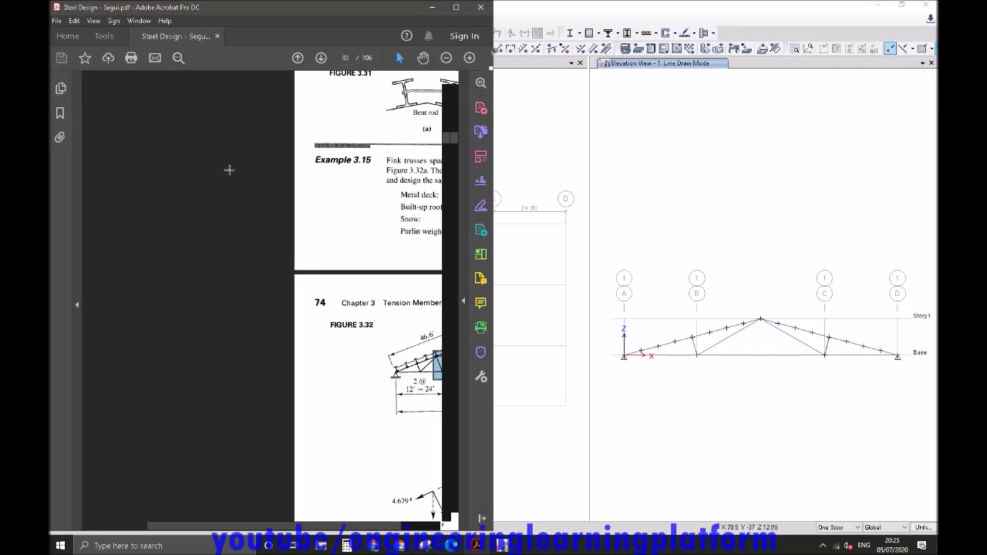
click(663, 50)
key(super+Right)
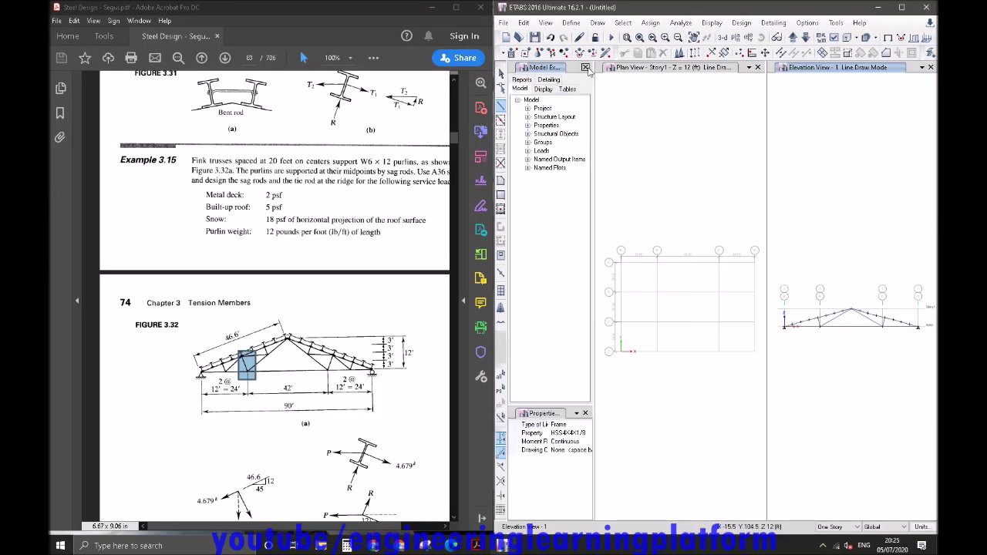
click(585, 67)
click(757, 67)
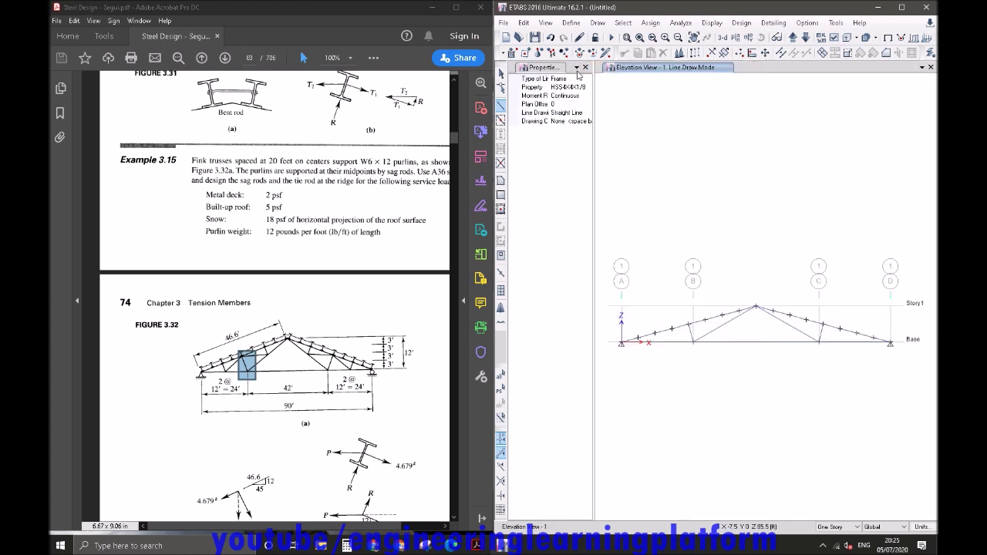
click(585, 68)
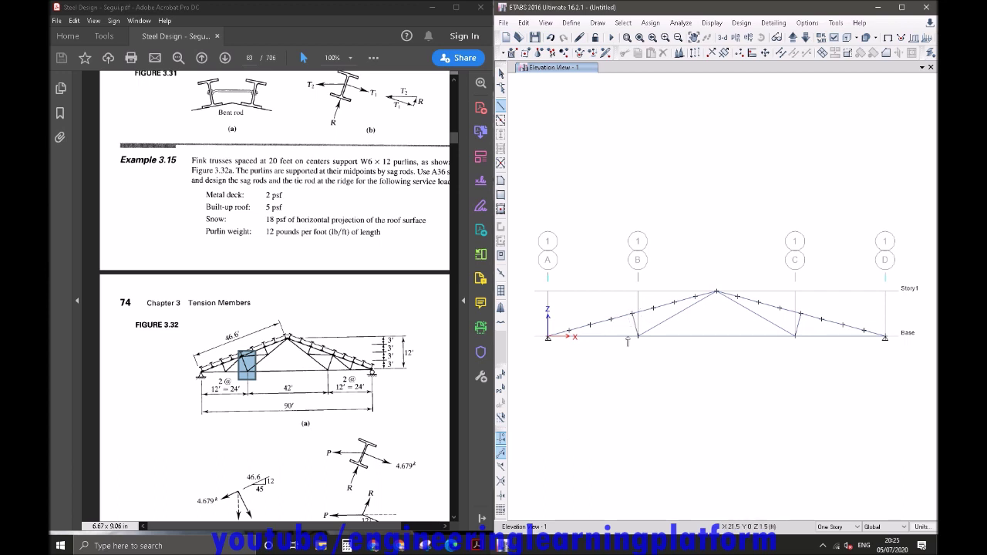
Draw web members from the Z 6 ft joint above B to the bottom chord midpoint between A and B, then up to the Z 3 ft joint.
click(632, 315)
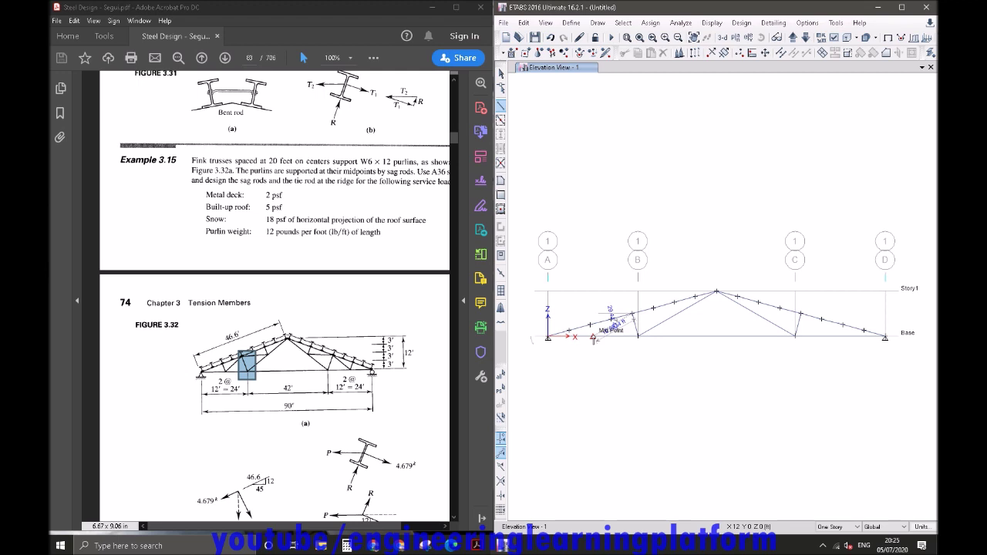
click(593, 337)
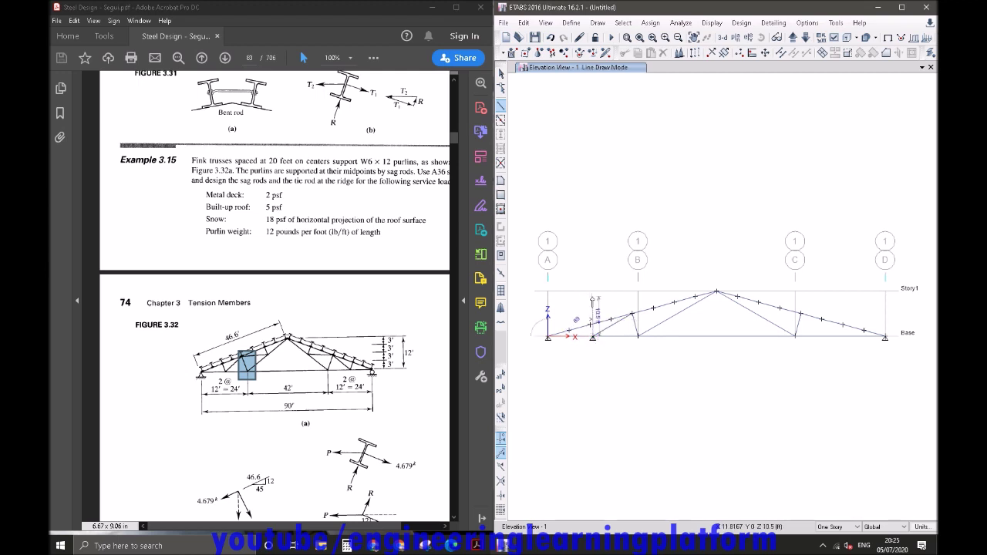
click(590, 325)
right_click(590, 325)
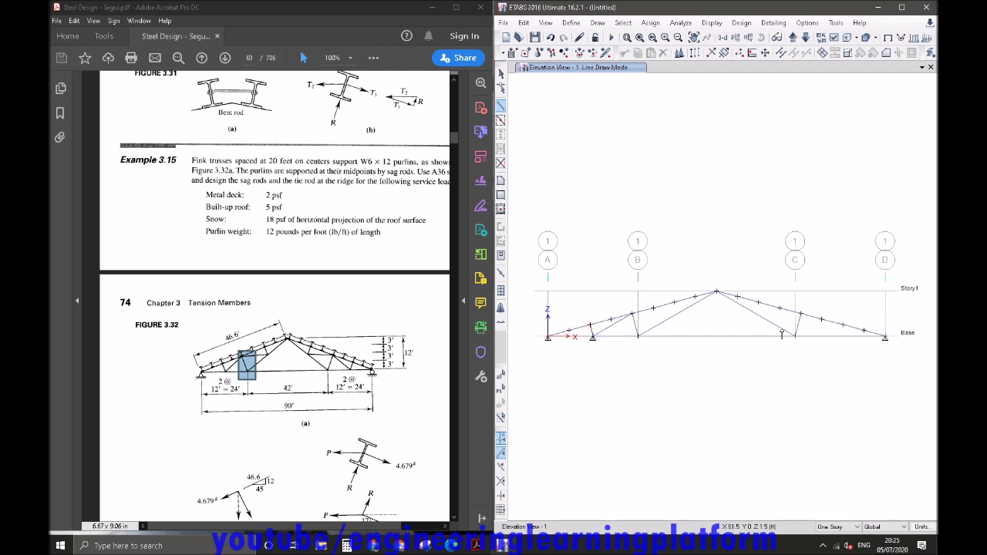
Draw web members from the Z 6 ft joint above C to the bottom chord midpoint between C and D, then up to the Z 3 ft joint.
click(801, 315)
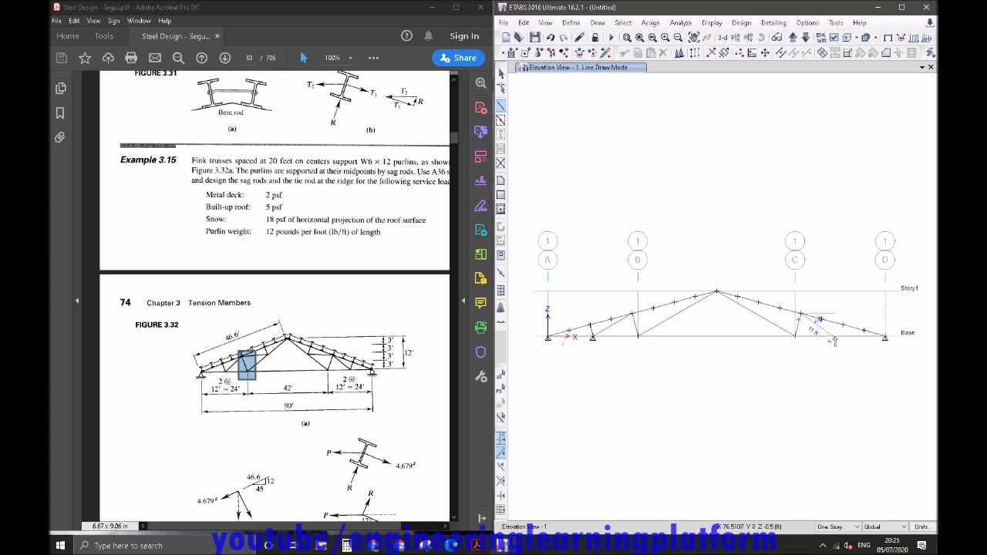
click(839, 337)
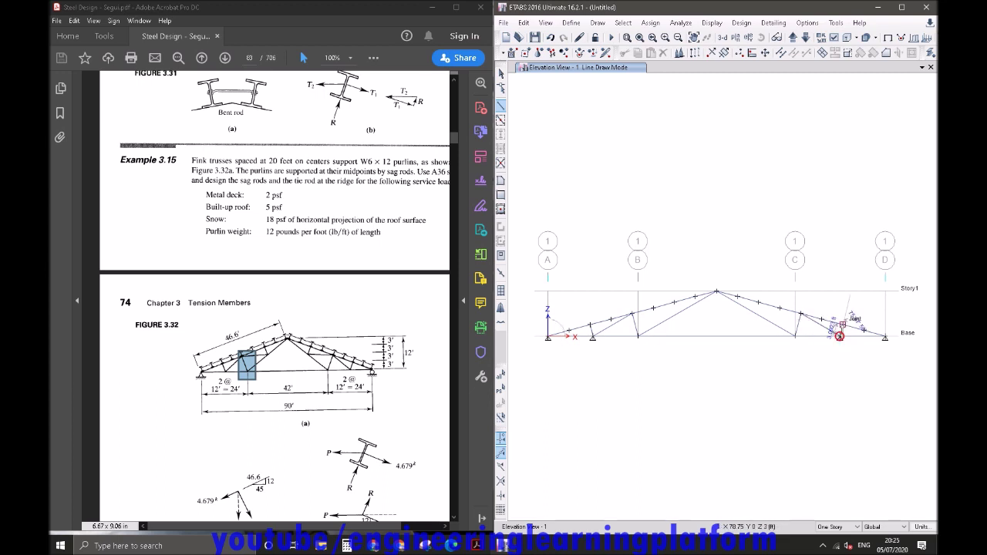
right_click(847, 311)
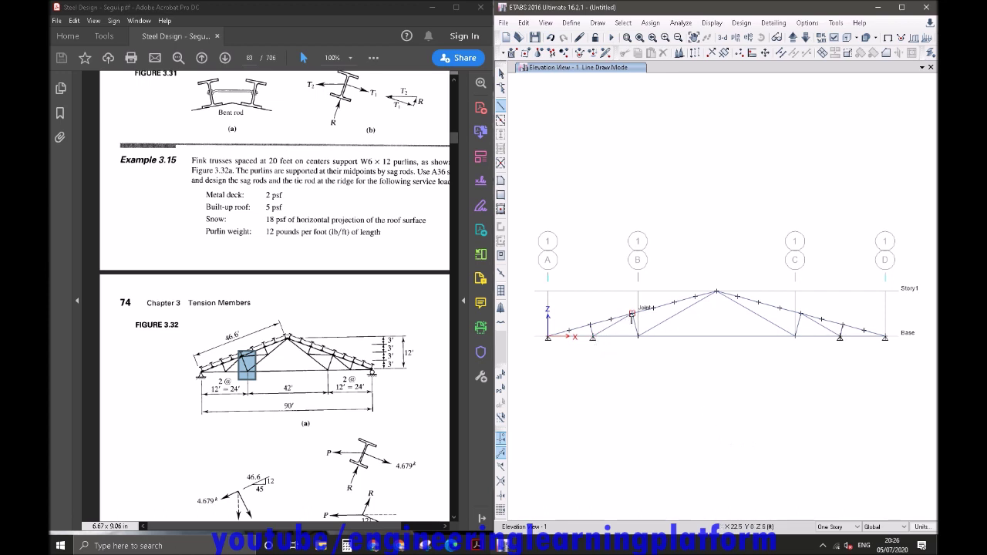
Draw a short strut on each side from the top chord joint at Z 9 ft down to the midpoint of the inner diagonal.
click(674, 302)
click(677, 315)
right_click(677, 314)
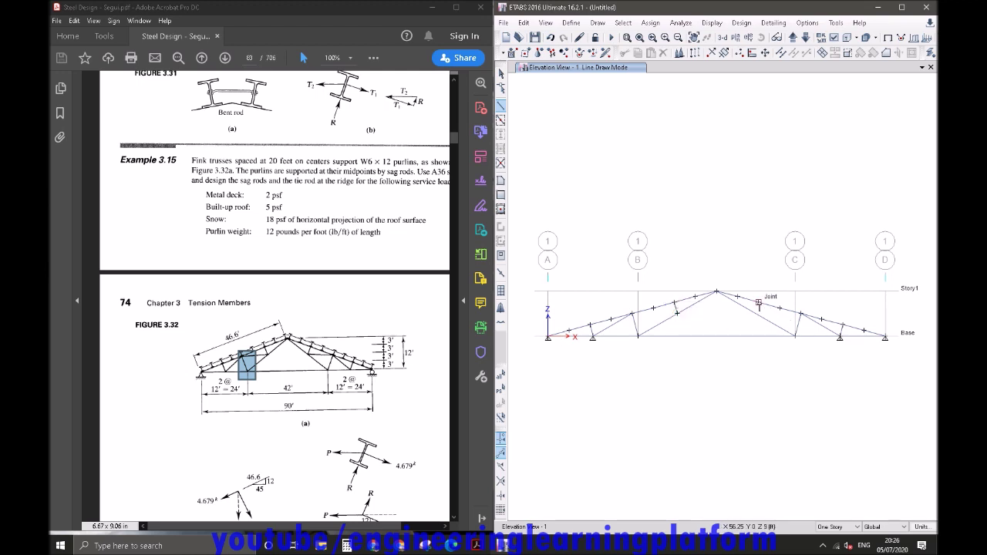
click(758, 302)
click(755, 313)
right_click(755, 313)
Draw horizontal web members on both sides between the inner diagonal midpoint and the top chord joint at Z 6 ft.
click(756, 313)
click(801, 313)
right_click(801, 313)
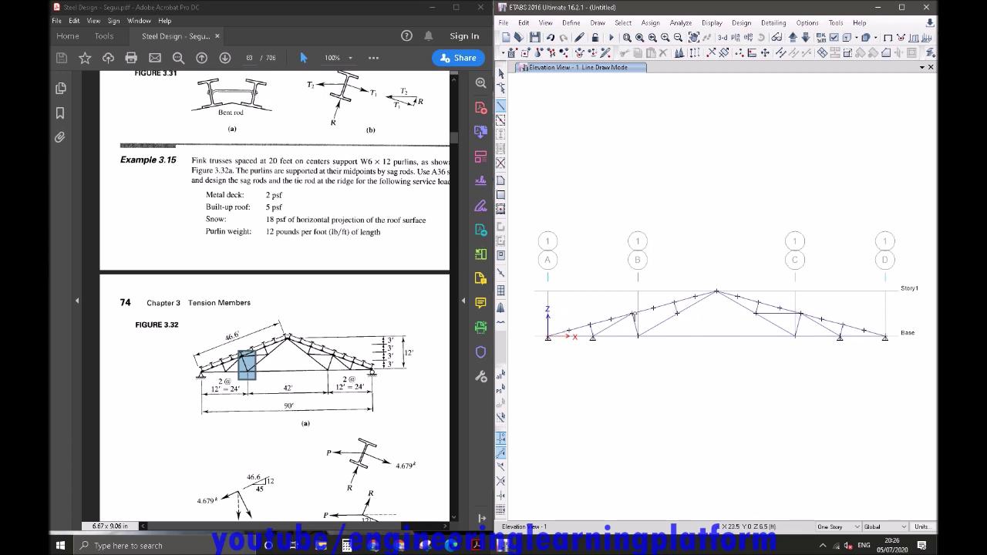
click(632, 313)
click(677, 313)
right_click(677, 313)
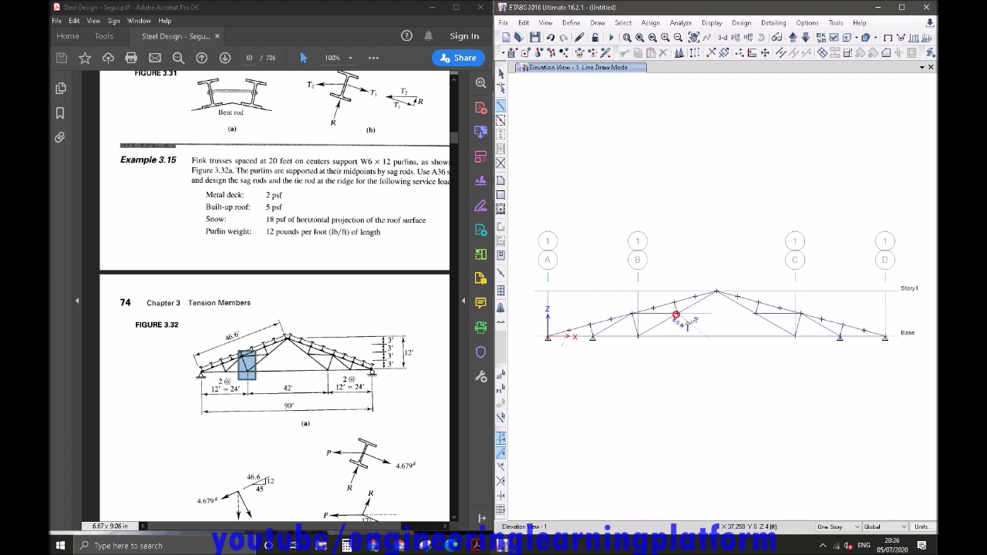
Remove all restraints from the two bottom chord joints midway between grids A and B and between grids C and D.
click(501, 73)
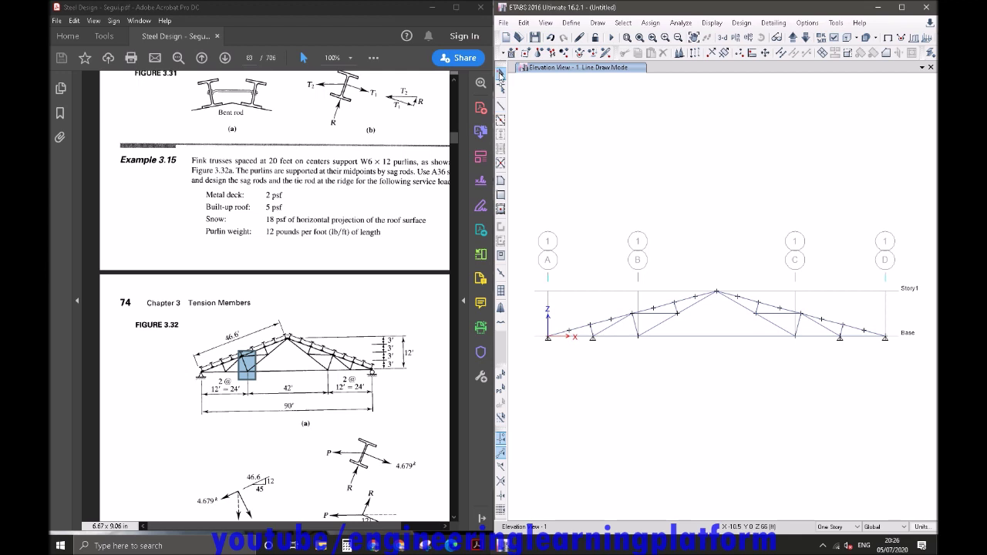
click(580, 332)
click(839, 336)
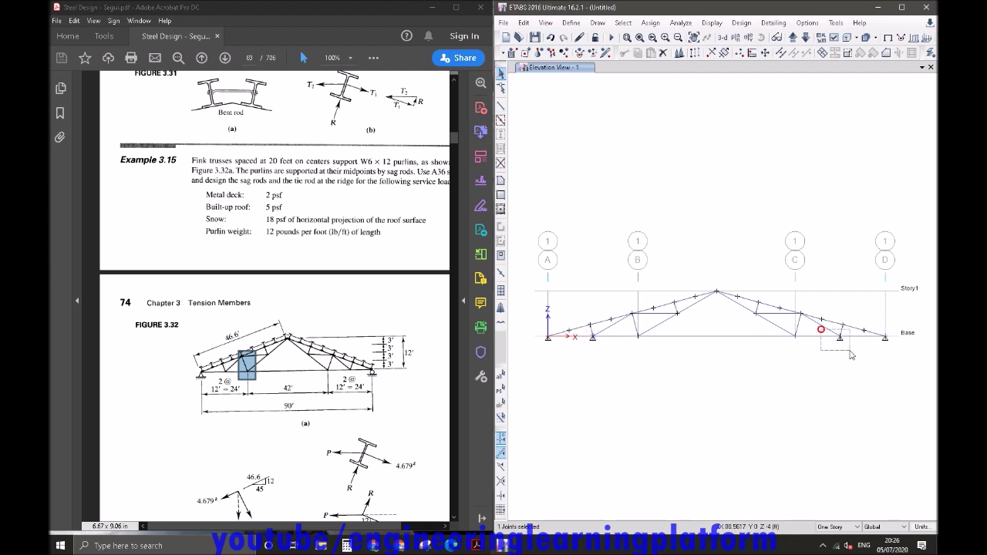
click(623, 22)
click(647, 23)
click(648, 23)
click(648, 23)
click(647, 23)
mouse_move(670, 40)
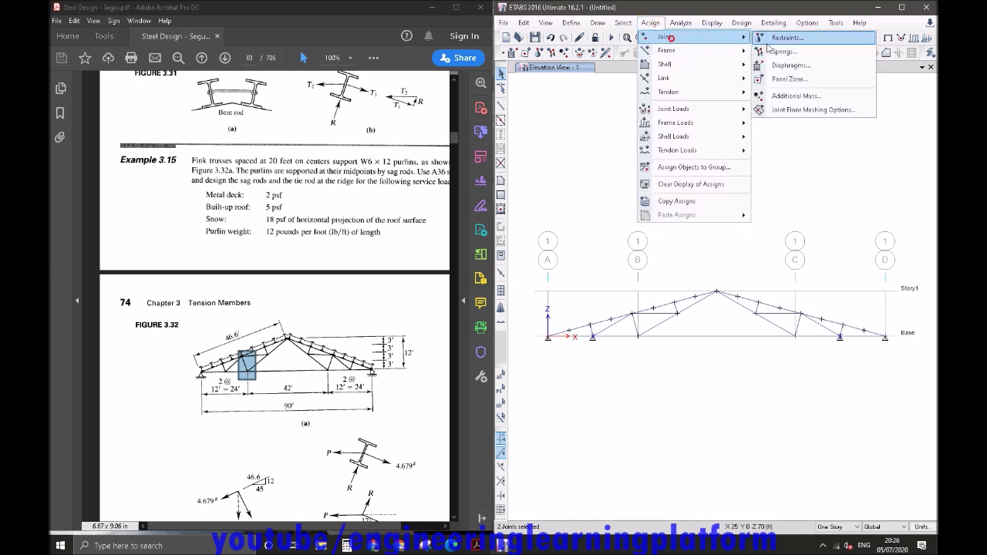
click(779, 37)
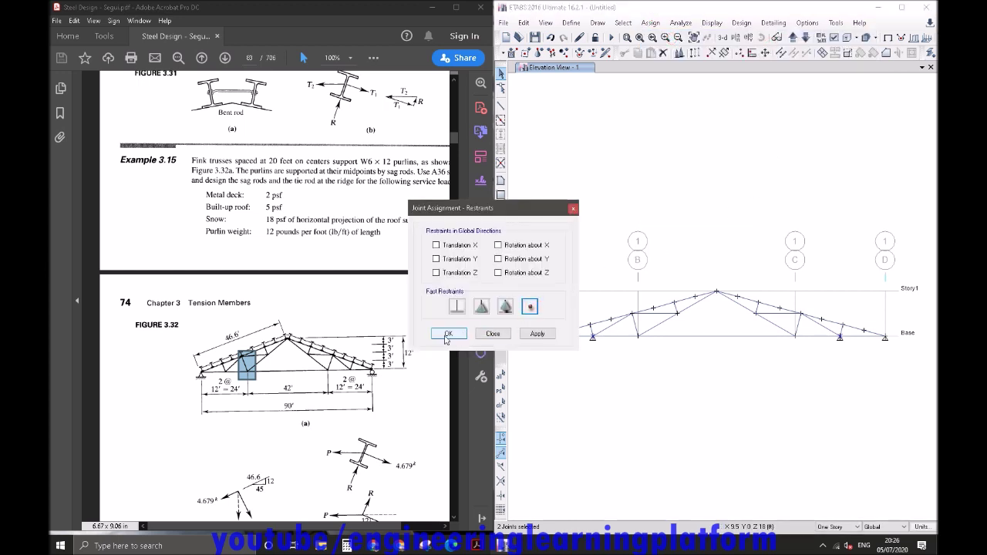
click(449, 334)
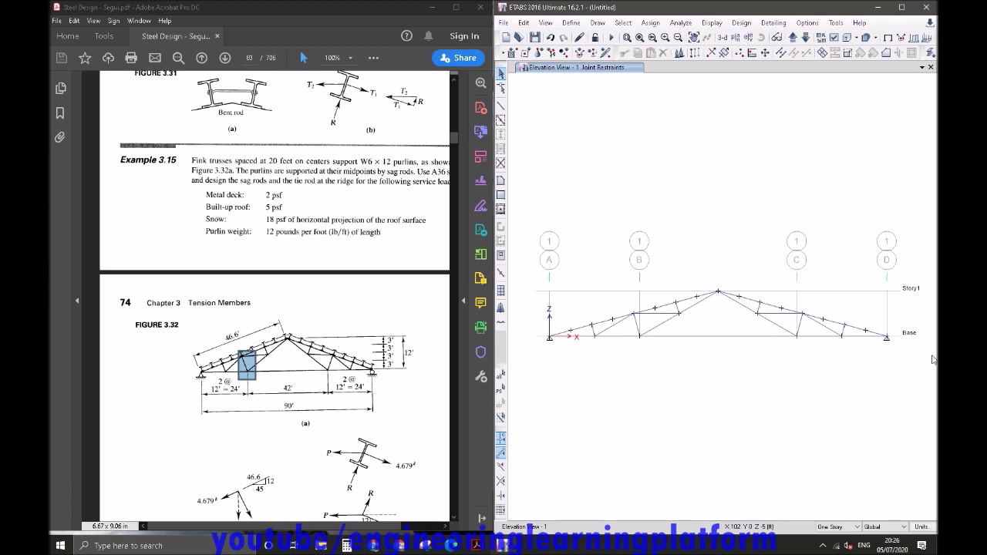
Assign a roller restraint with only Translation Z fixed to the truss support joint at grid D.
drag(907, 361, 532, 257)
drag(872, 325, 904, 360)
click(649, 22)
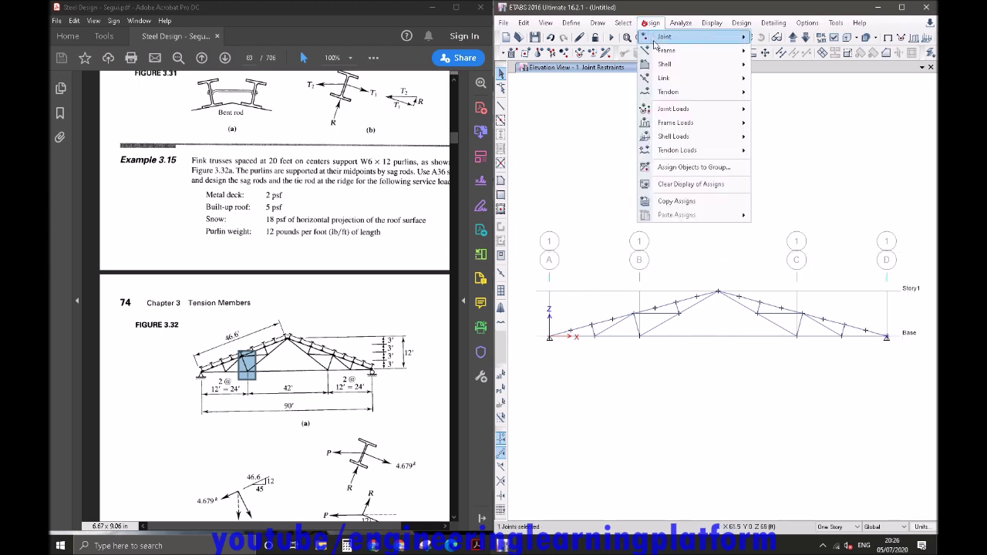
mouse_move(659, 55)
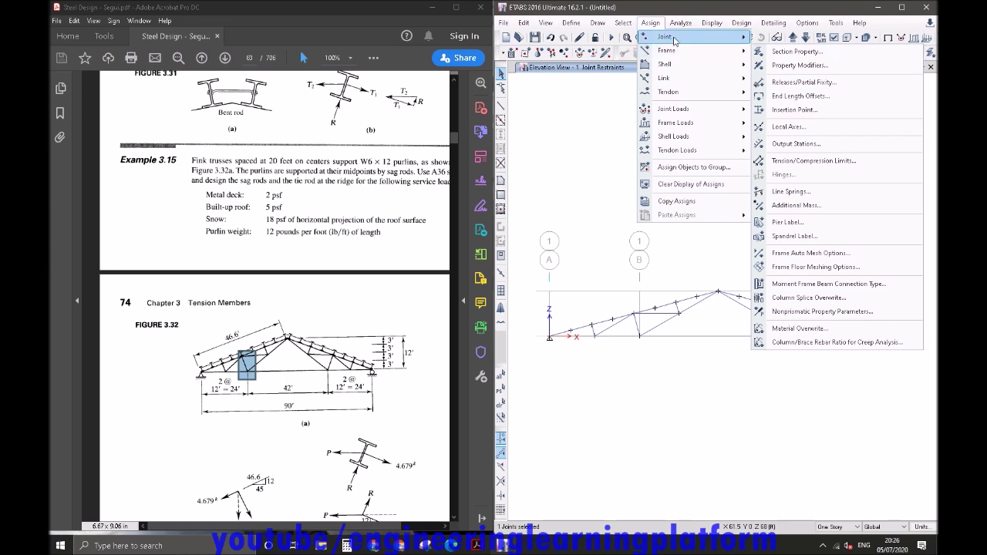
mouse_move(665, 36)
click(787, 37)
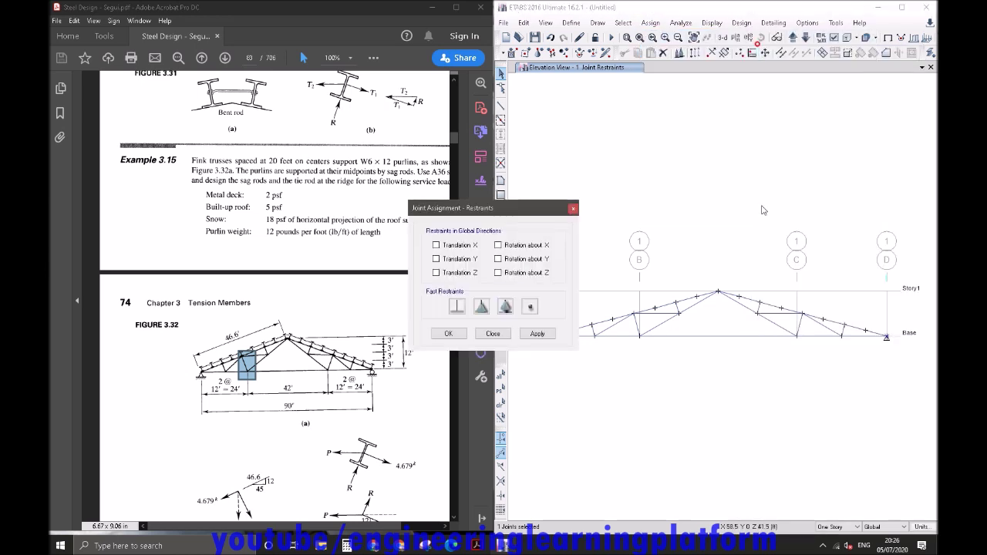
click(505, 306)
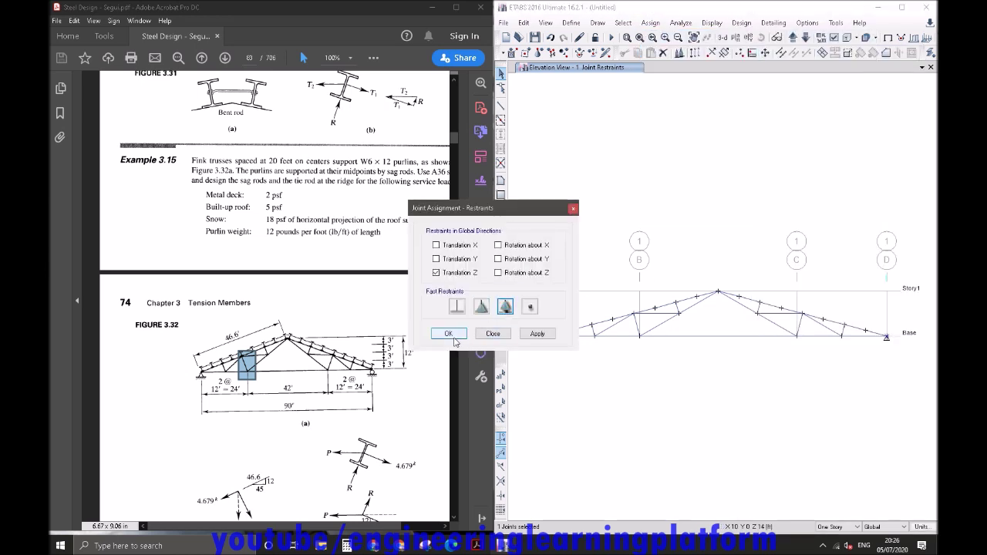
click(452, 337)
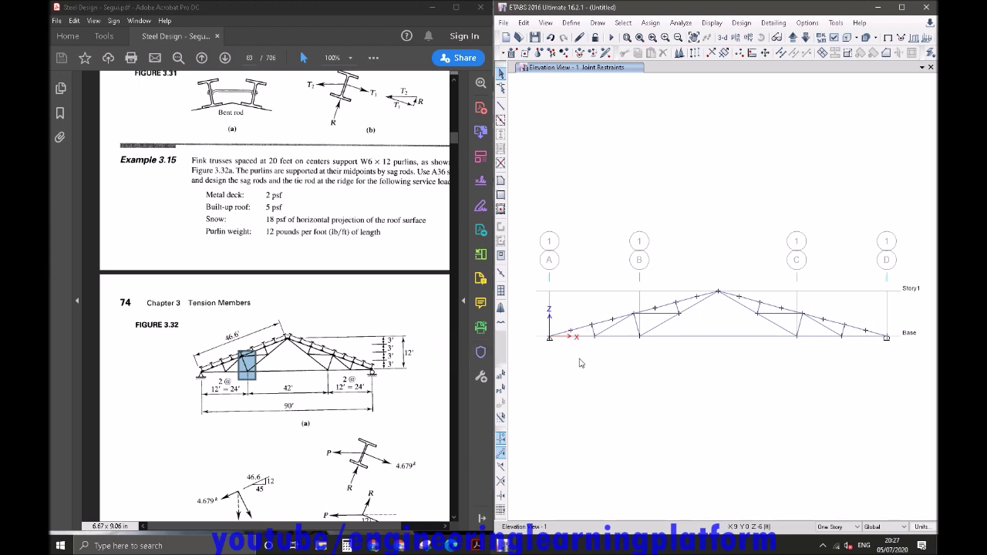
click(629, 337)
click(623, 321)
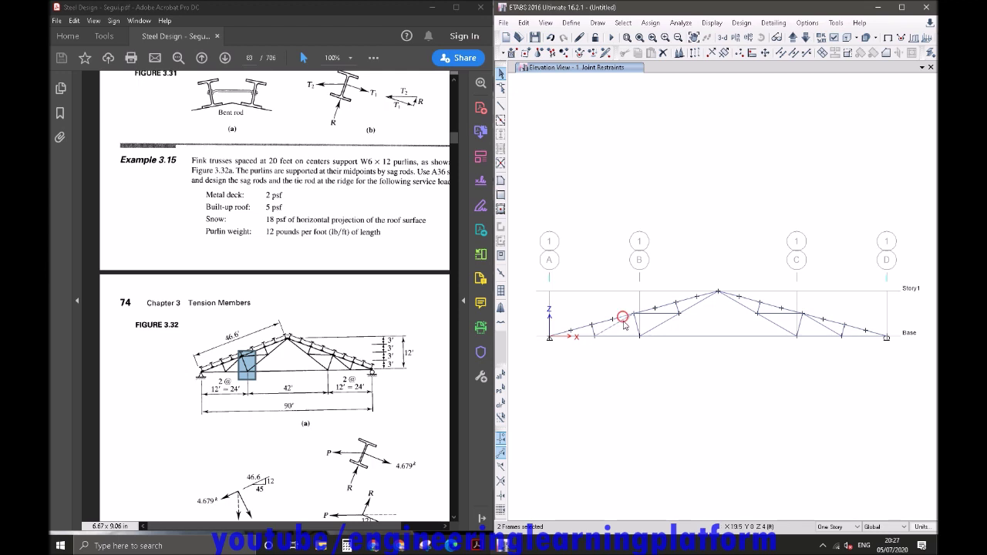
key(ctrl+q)
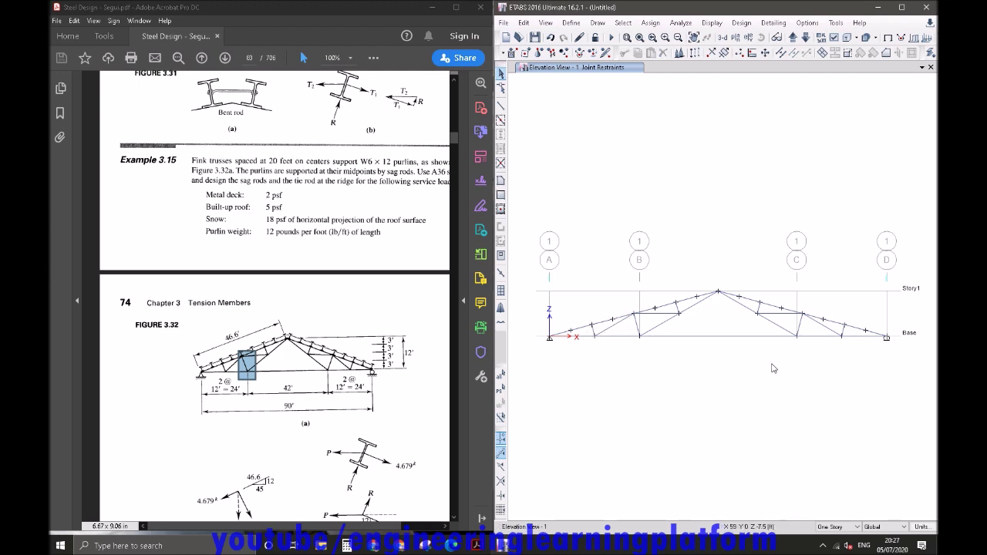
Show the model in 3D and replicate the entire truss linearly with dx 0, dy 20 ft and number 3.
click(722, 37)
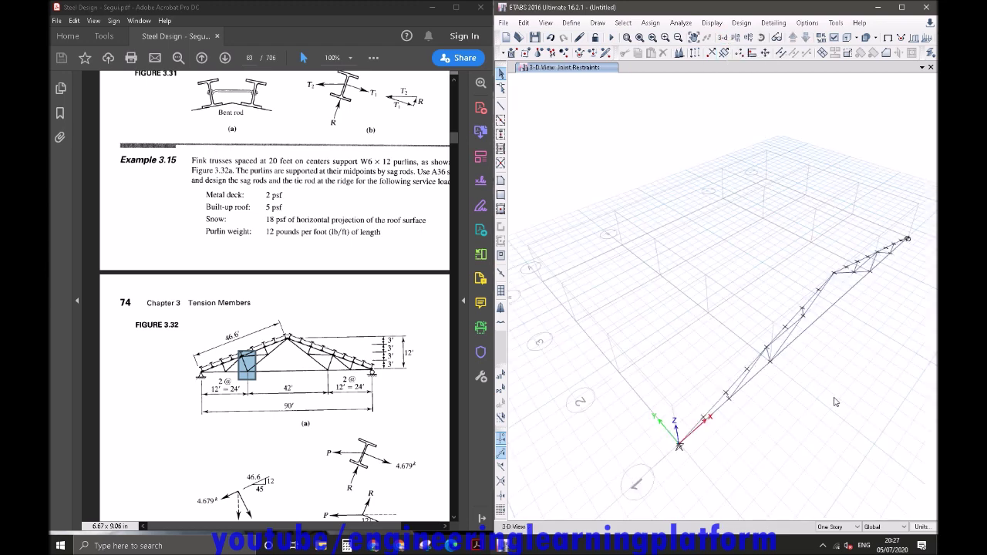
shift+middle_drag(825, 413, 715, 397)
drag(825, 458, 550, 203)
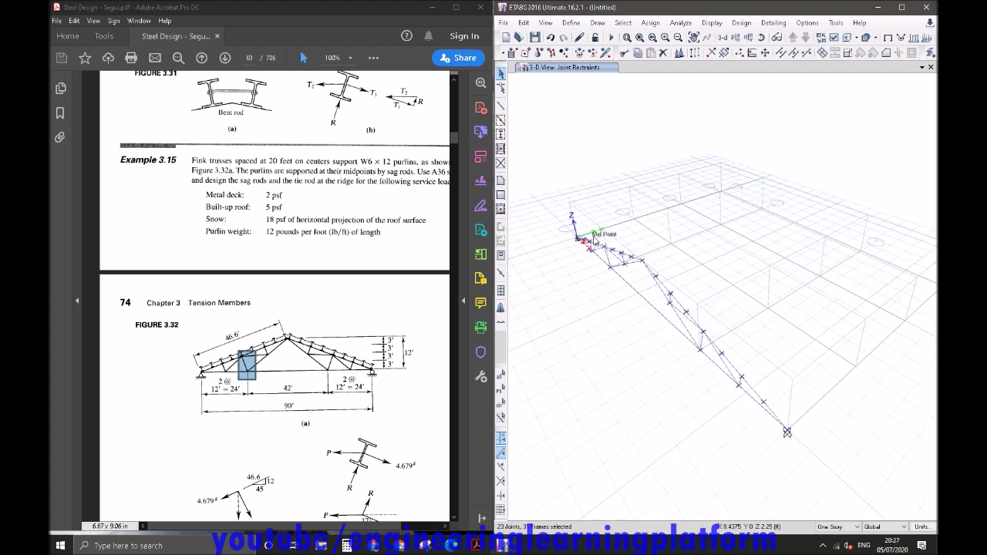
click(523, 23)
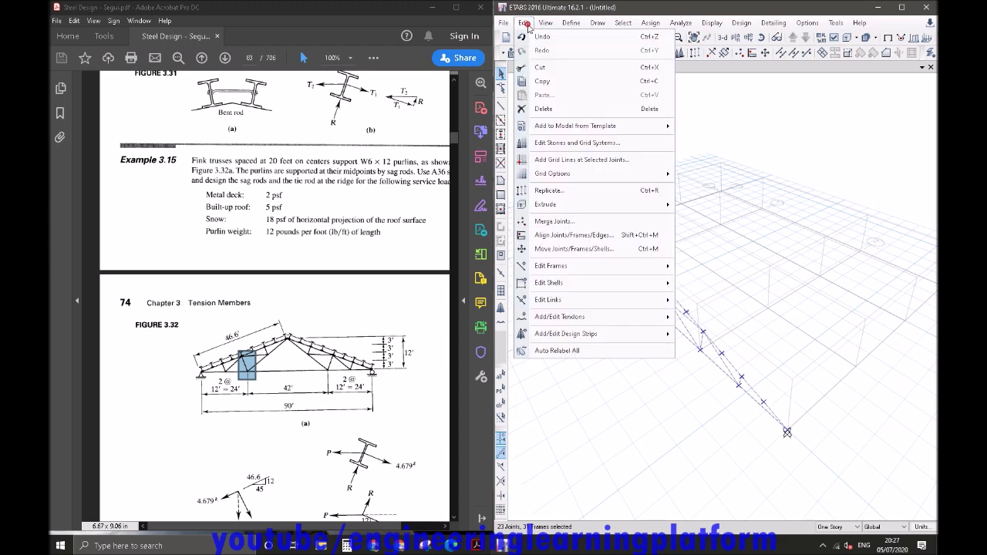
click(538, 193)
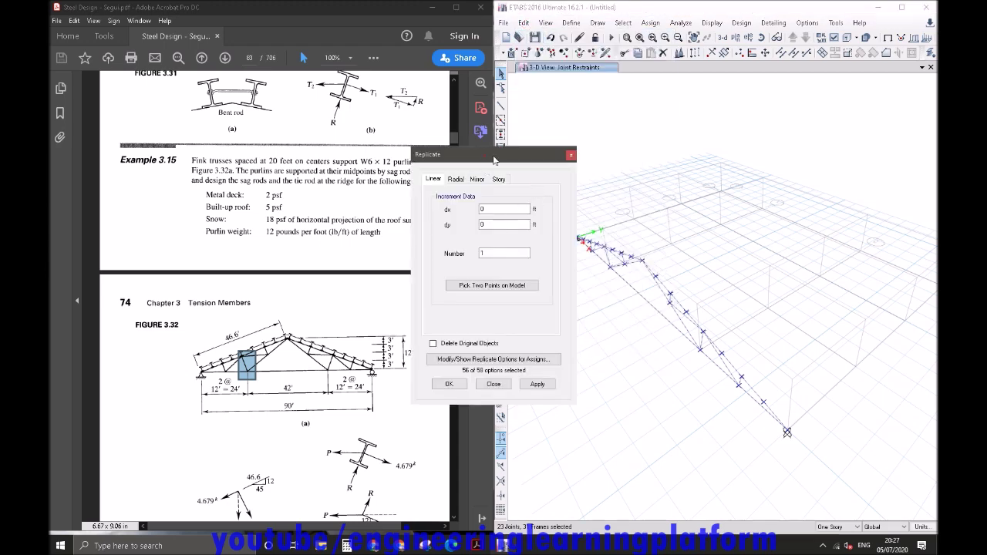
drag(486, 152, 621, 153)
double_click(629, 223)
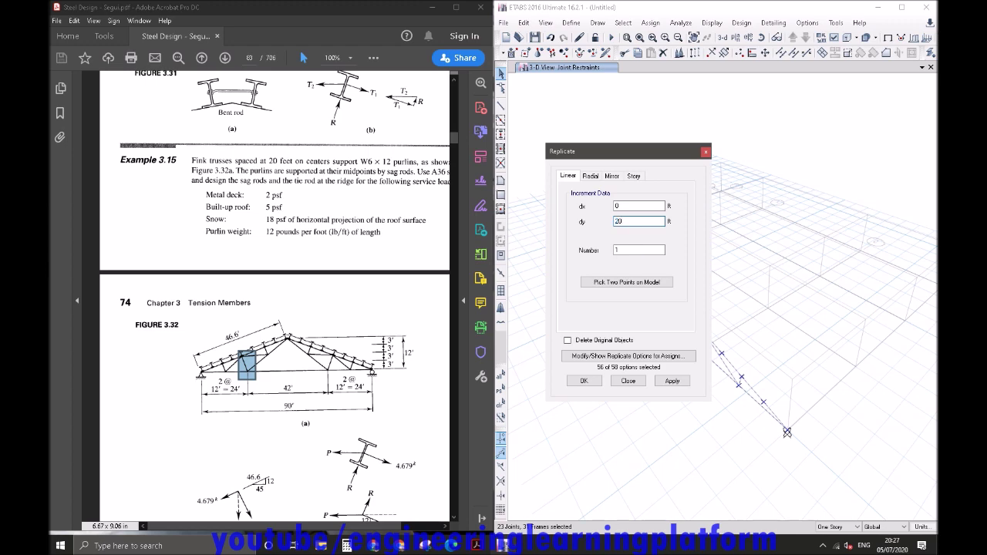
double_click(621, 250)
drag(619, 160, 429, 197)
click(479, 419)
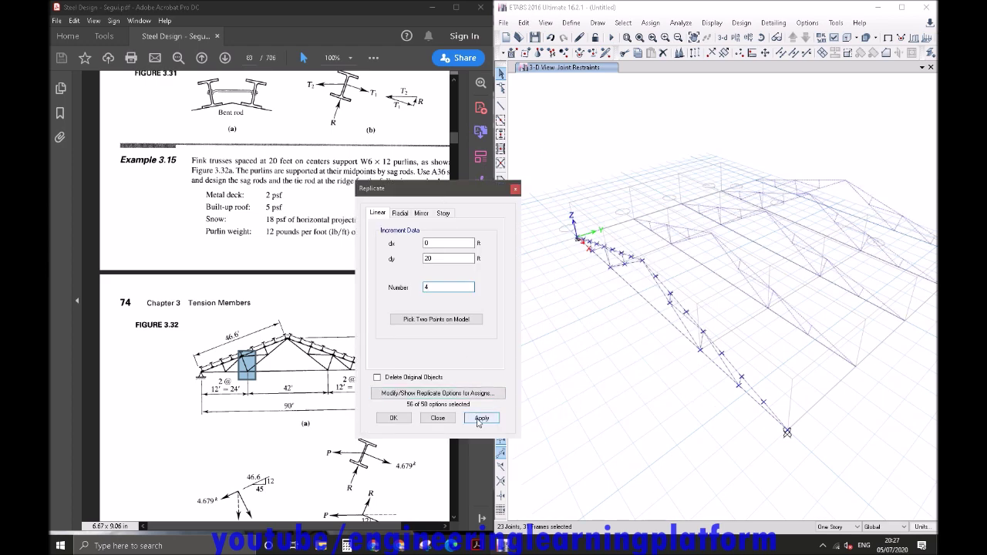
double_click(428, 287)
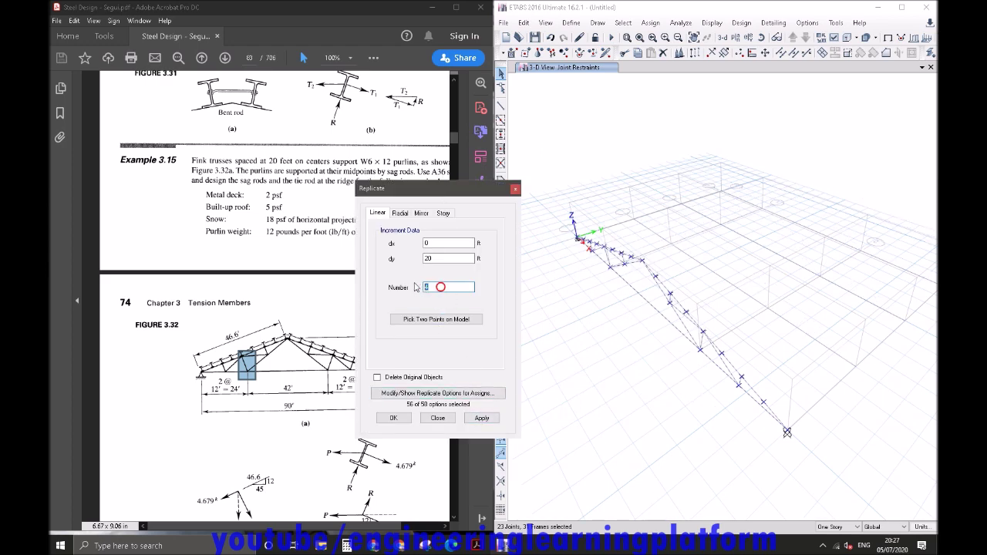
text(3)
click(479, 418)
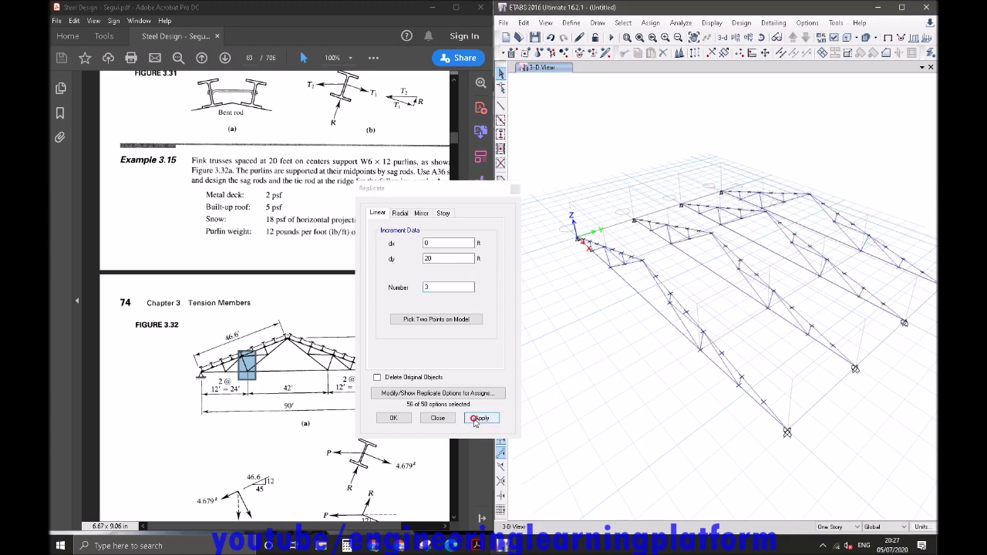
click(397, 418)
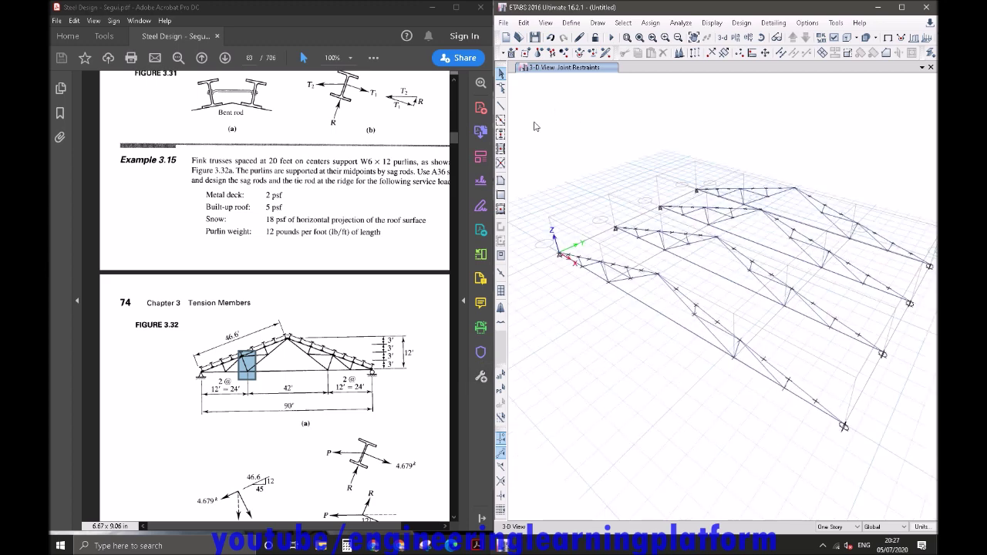
Draw W6X12 purlins between the trusses on grids 1 and 2 at the grid D support and the next two top chord joints.
click(501, 104)
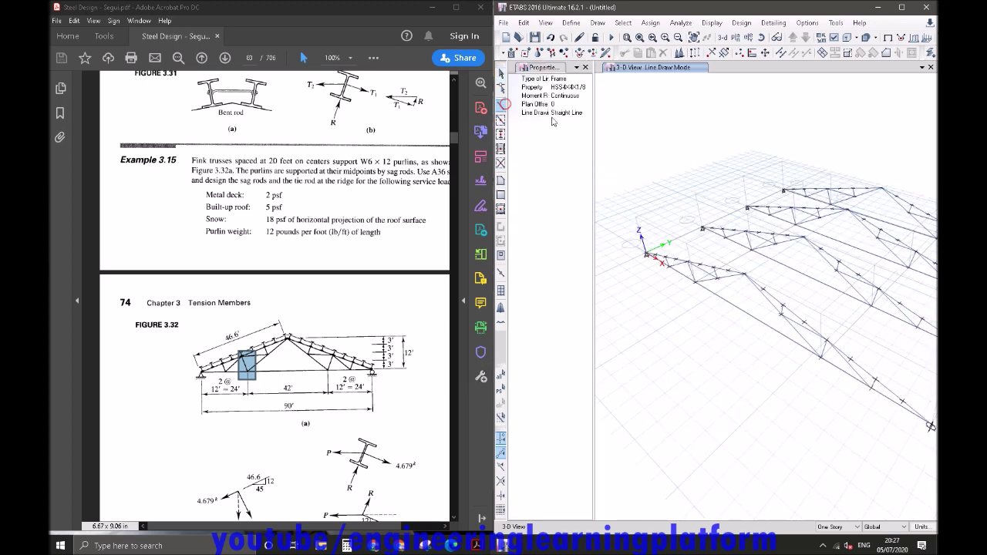
click(585, 88)
click(588, 87)
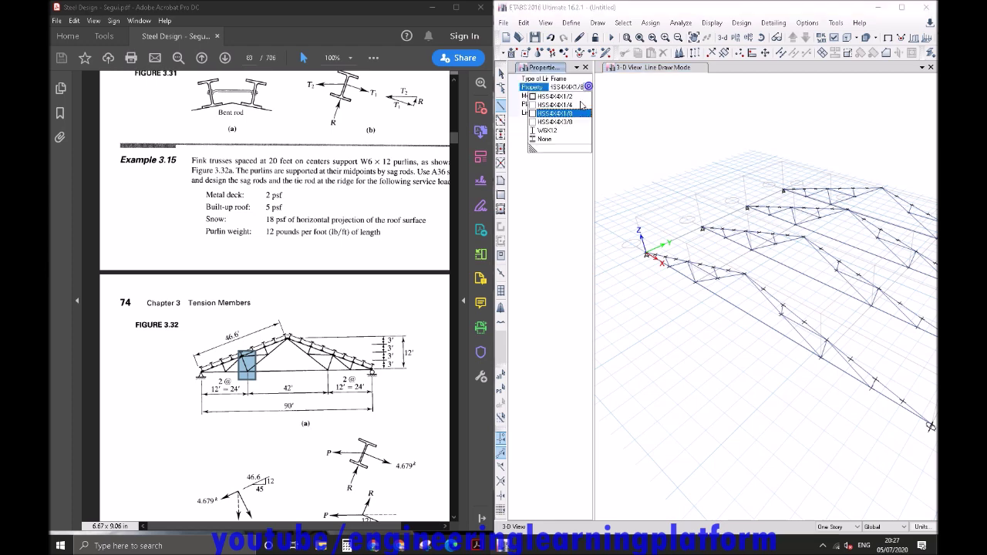
click(554, 131)
click(585, 67)
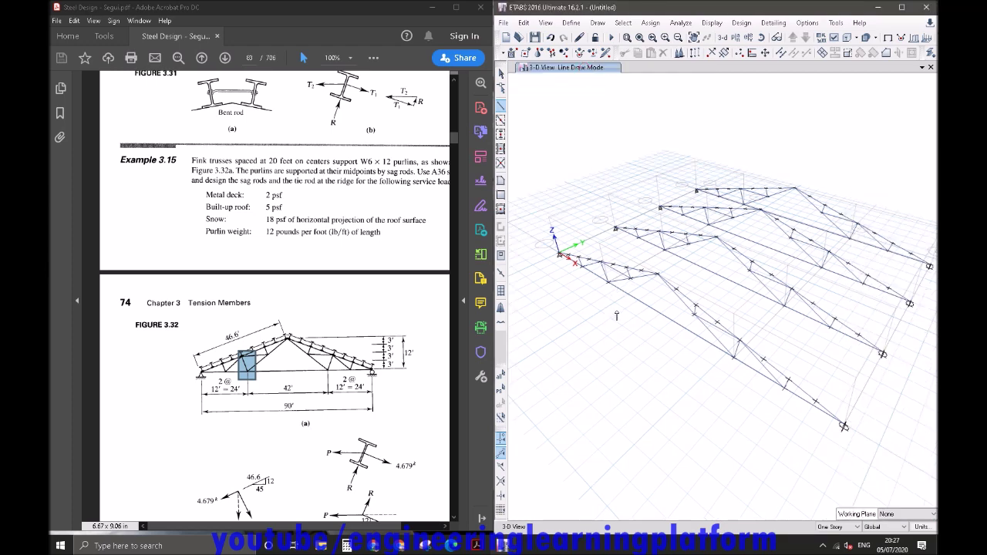
shift+middle_drag(798, 452, 782, 450)
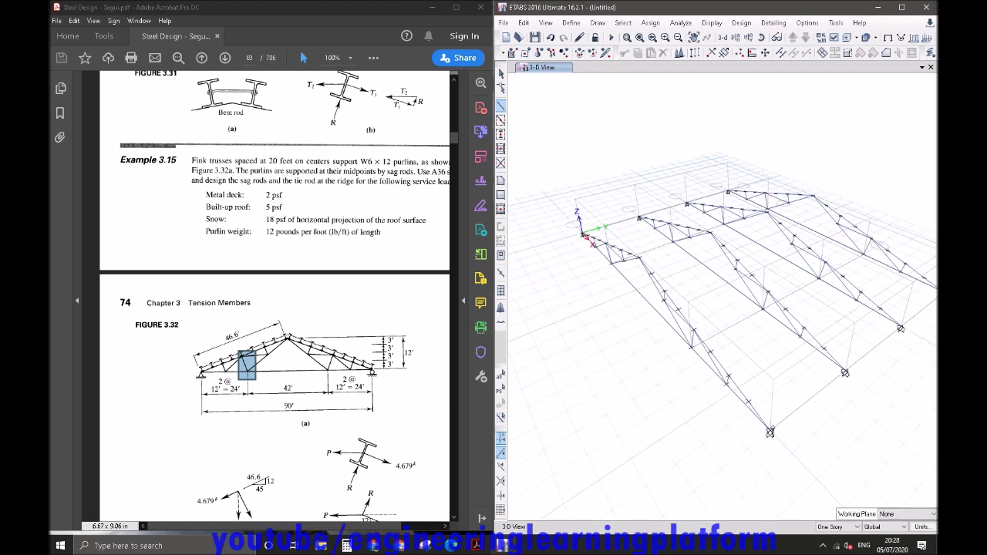
click(770, 433)
click(846, 374)
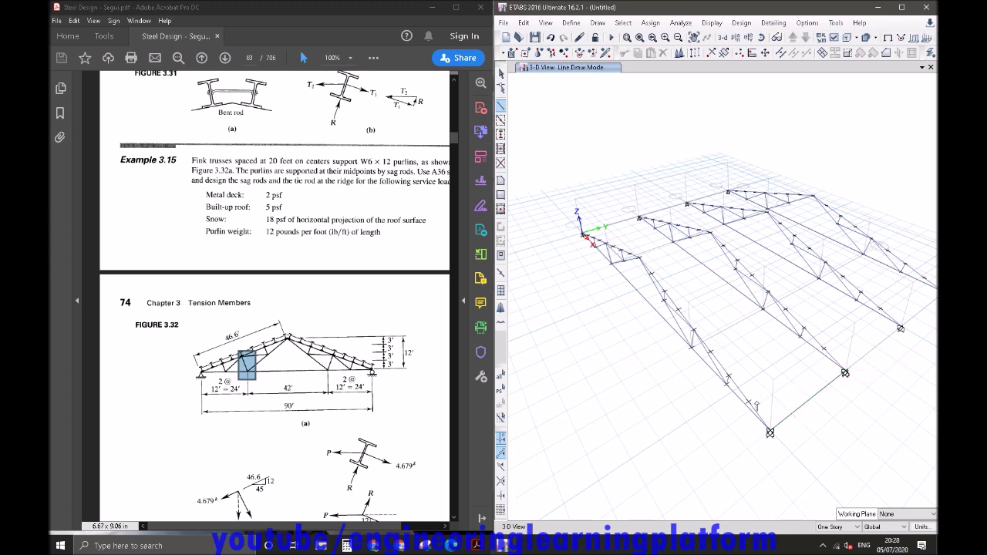
click(747, 402)
click(823, 349)
click(727, 377)
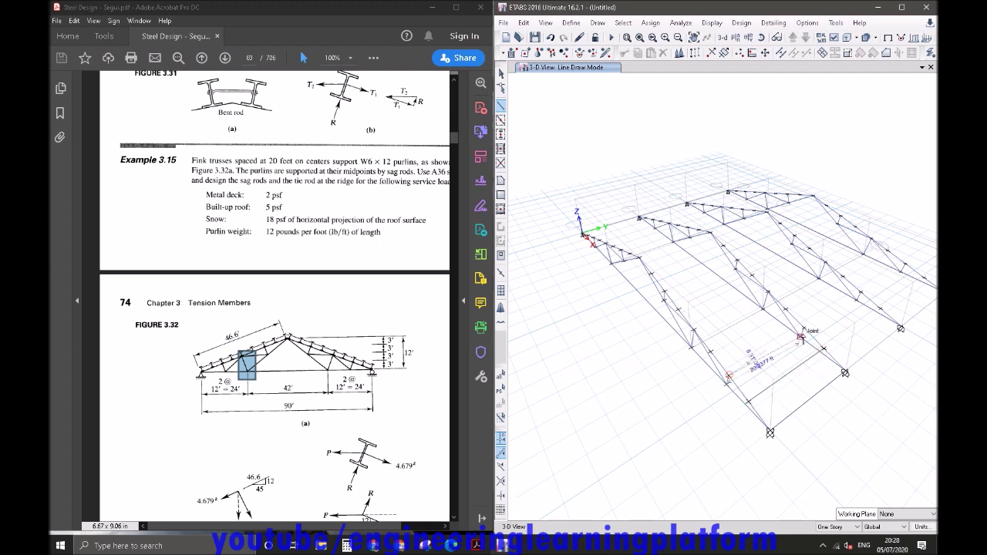
click(804, 328)
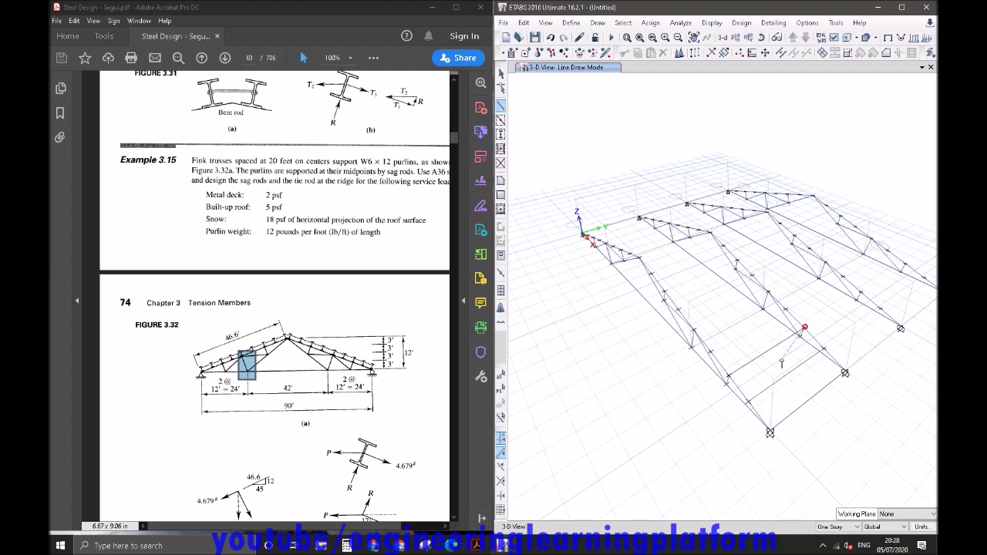
Draw W6X12 purlins between the first two trusses at the remaining five grid D side top chord joints below the ridge.
click(708, 350)
click(786, 312)
click(693, 330)
click(768, 291)
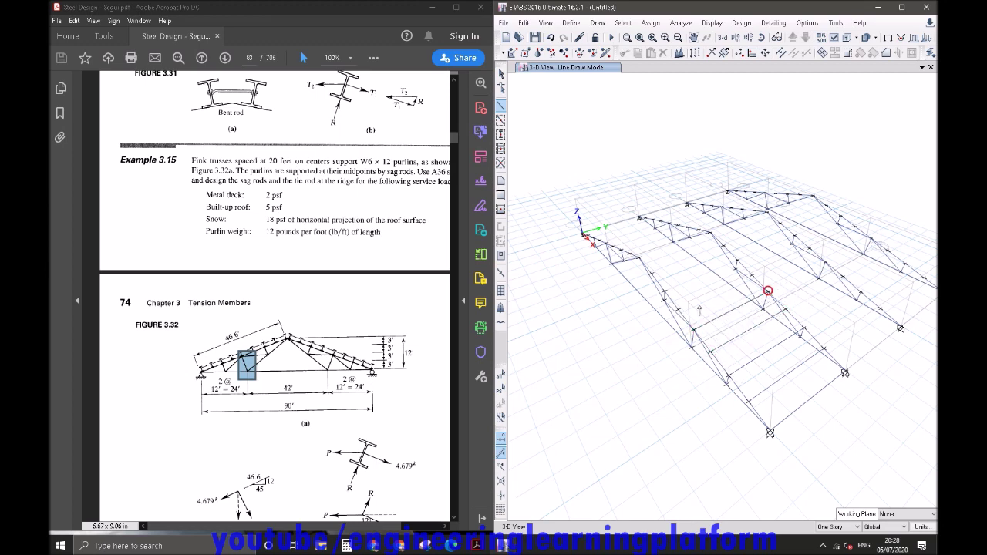
click(678, 310)
click(751, 276)
click(666, 294)
click(736, 261)
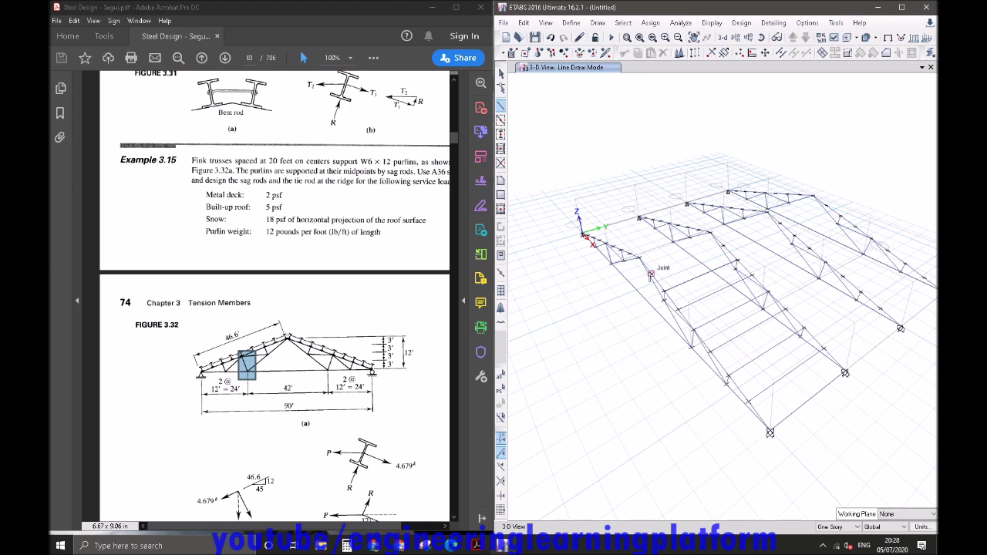
click(651, 274)
right_click(669, 258)
Draw W6X12 purlins between the first two trusses at the upper top chord joints on the grid A side slope.
shift+middle_drag(620, 380, 758, 413)
key(Escape)
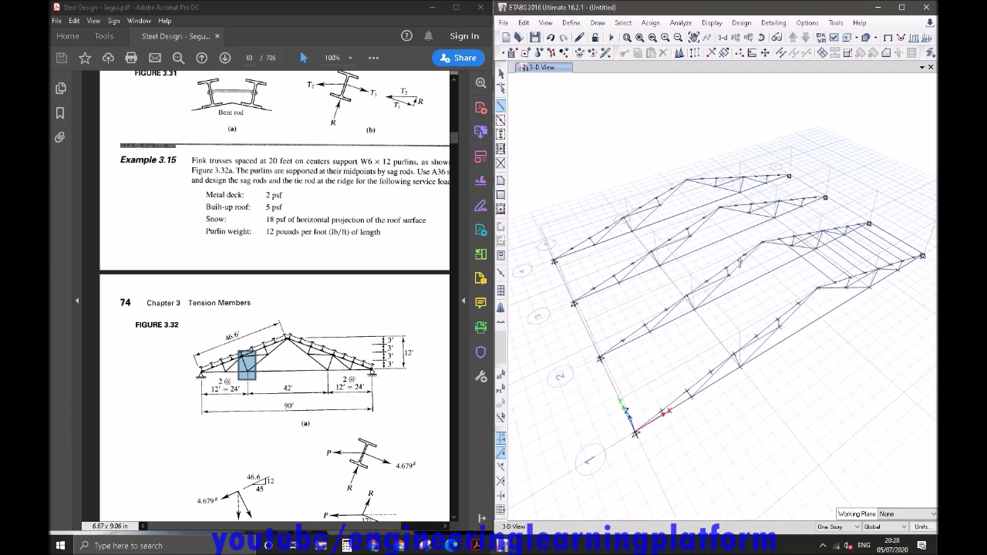
click(745, 257)
click(797, 306)
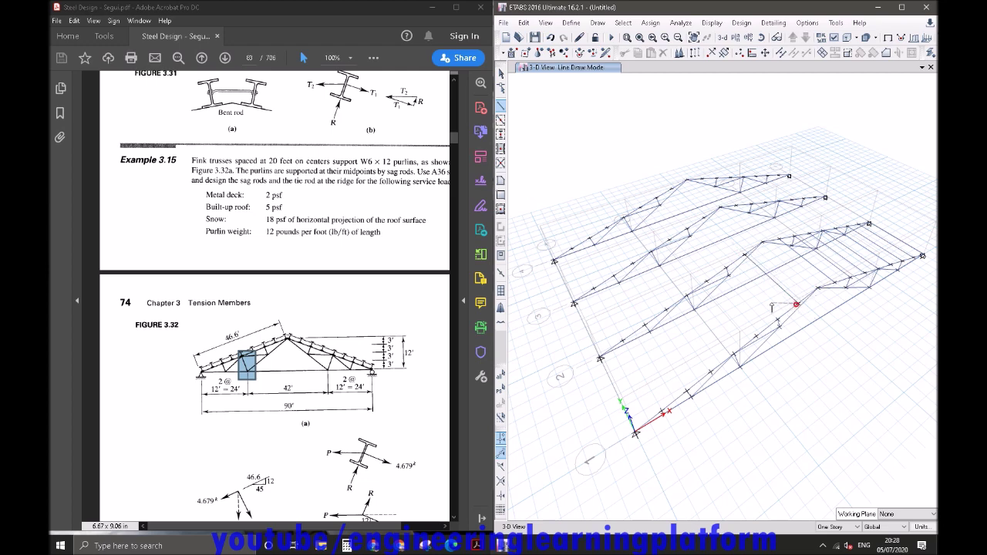
click(725, 270)
click(776, 319)
right_click(731, 328)
click(686, 295)
click(732, 353)
right_click(703, 349)
Draw W6X12 purlins between the first two trusses at the lower top chord joints down toward the grid A support.
click(667, 310)
click(710, 372)
right_click(669, 351)
click(649, 324)
click(686, 392)
click(663, 411)
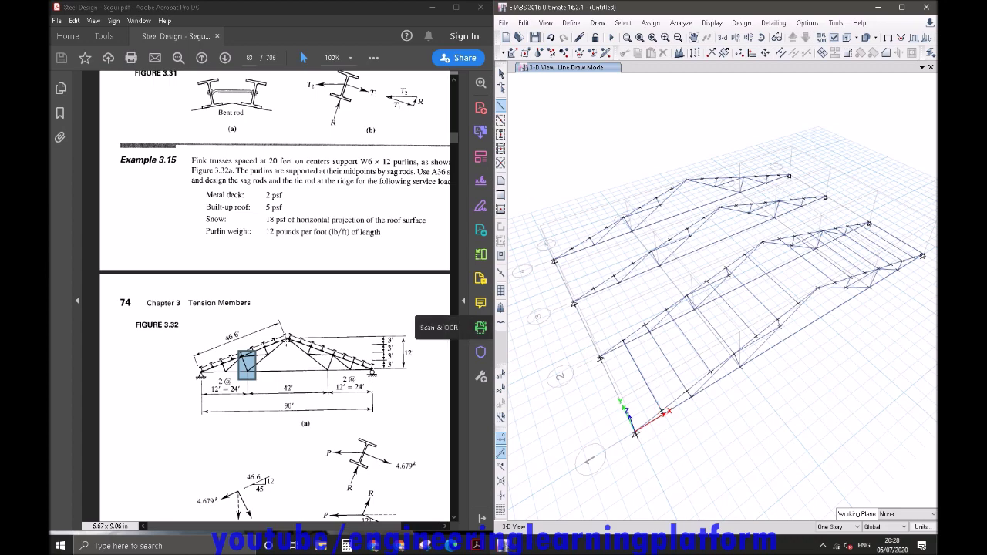
Examine the ridge purlin arrangement in Figure 3.32 and the matching ridge joint of the grid 1 truss in the 3-D view.
drag(276, 328, 304, 354)
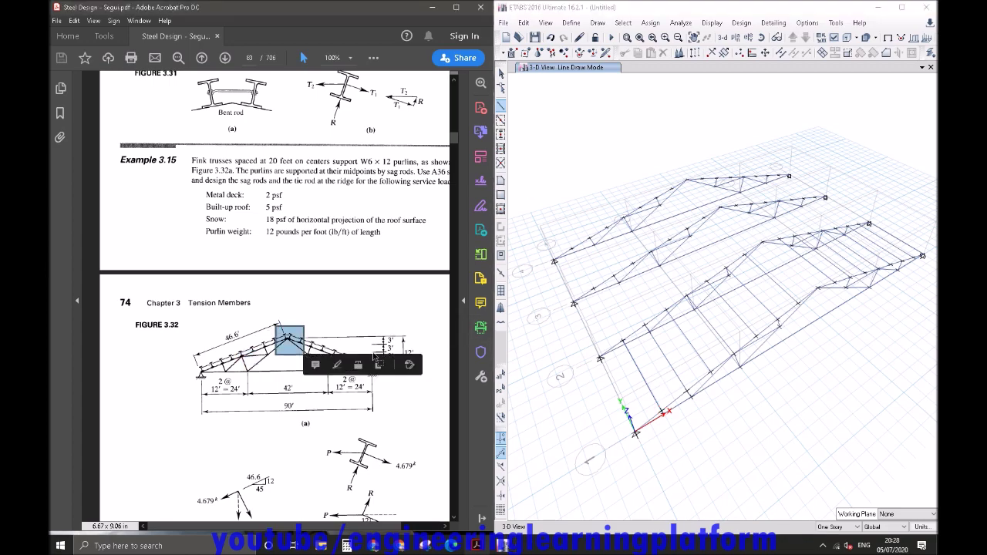
click(729, 417)
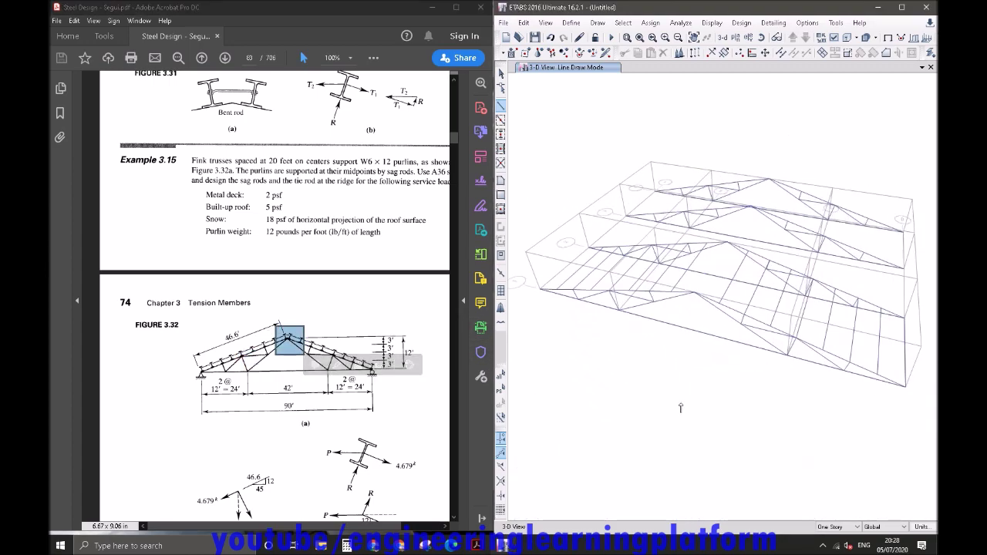
key(Escape)
scroll(683, 291, up, 5)
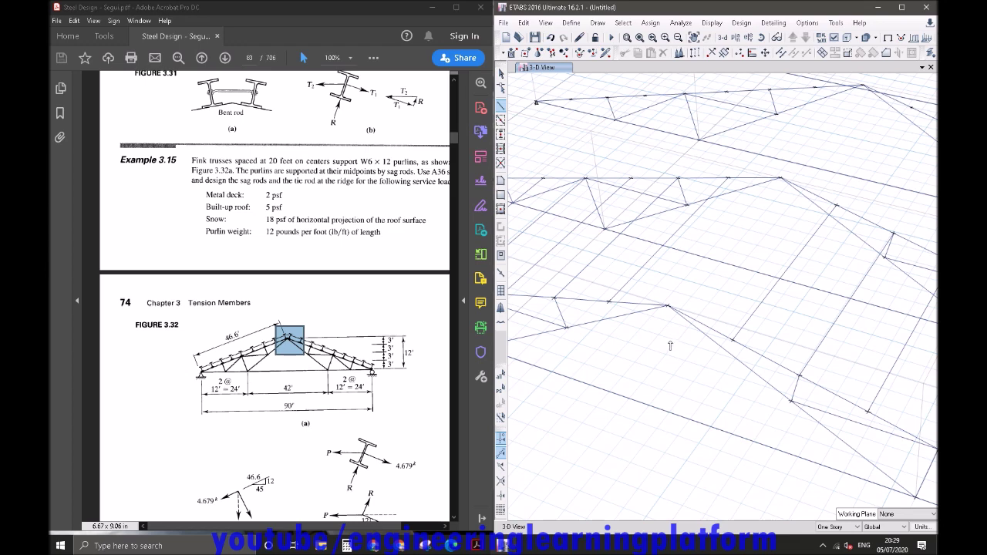
middle_drag(670, 345, 675, 356)
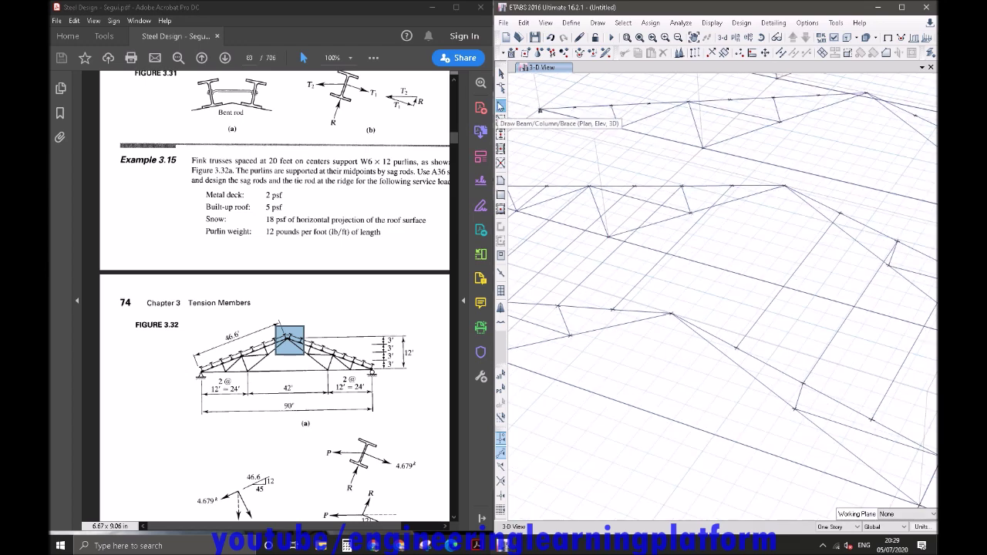
click(501, 105)
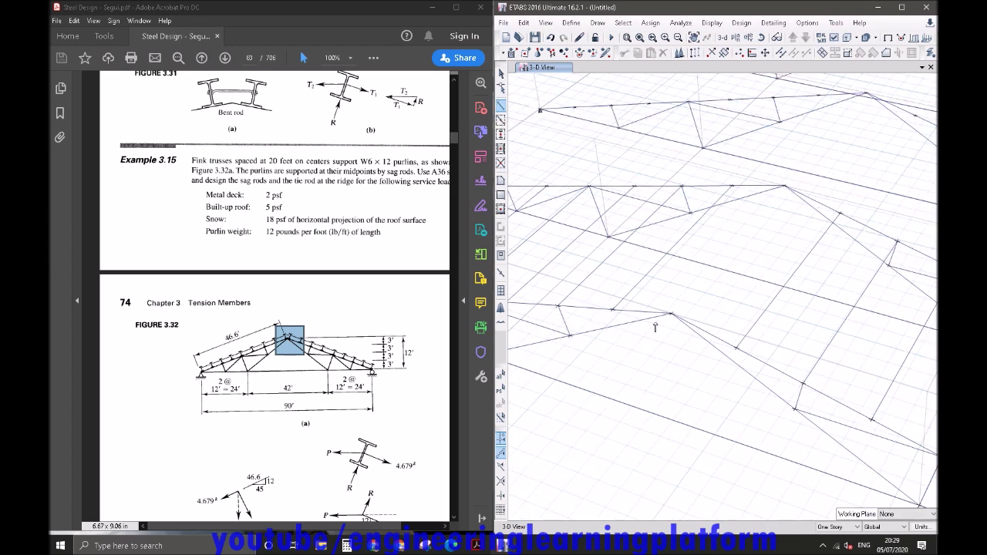
click(500, 73)
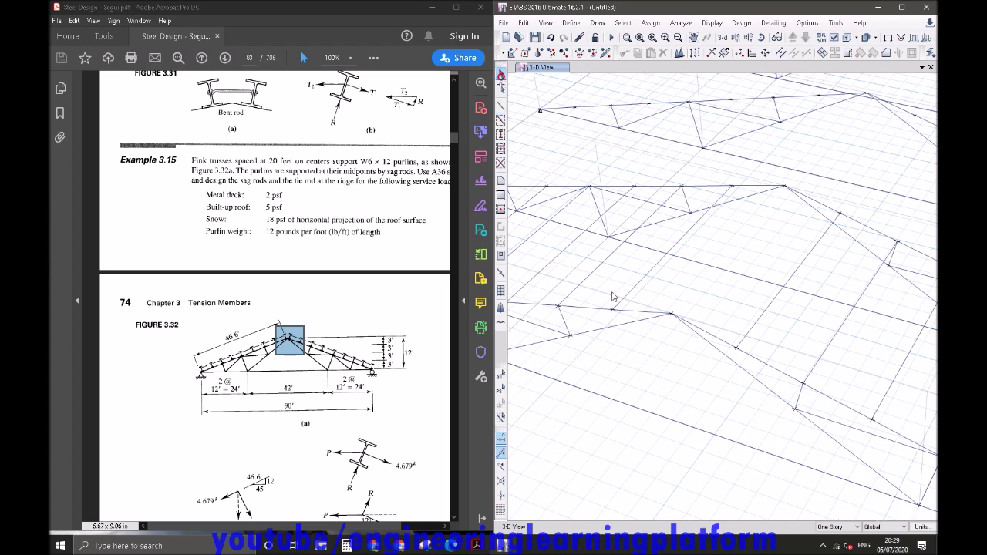
click(632, 314)
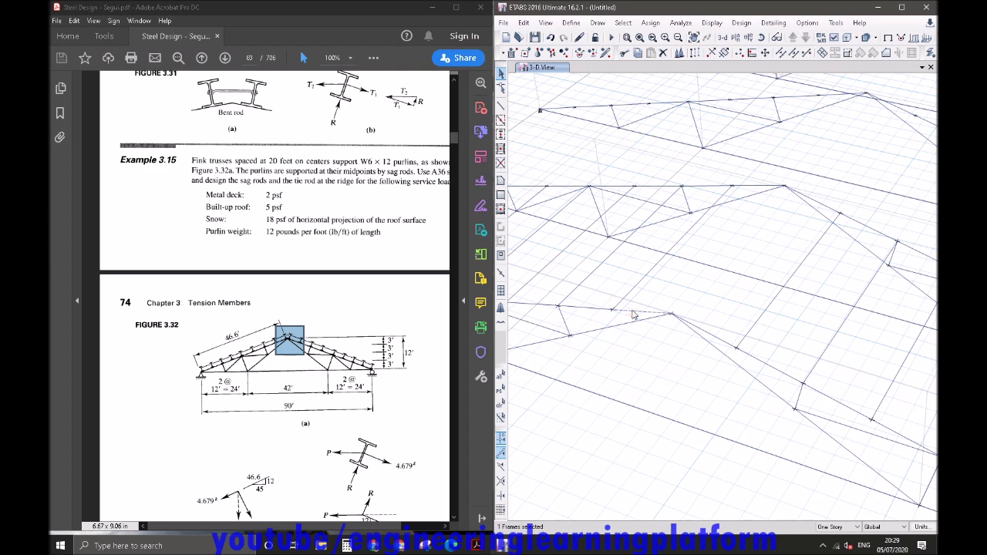
click(632, 314)
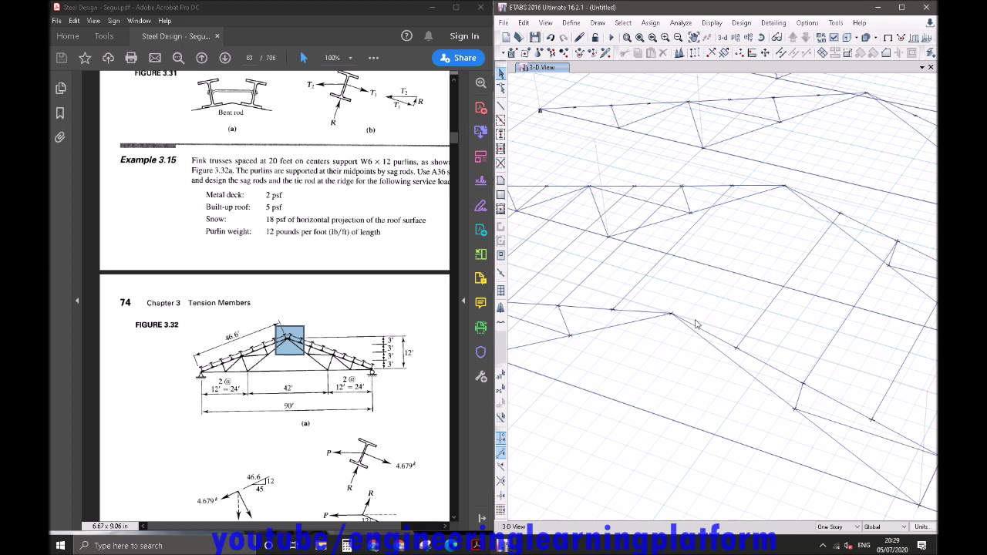
Show the elevation view of grid 1 at the truss ridge.
click(748, 37)
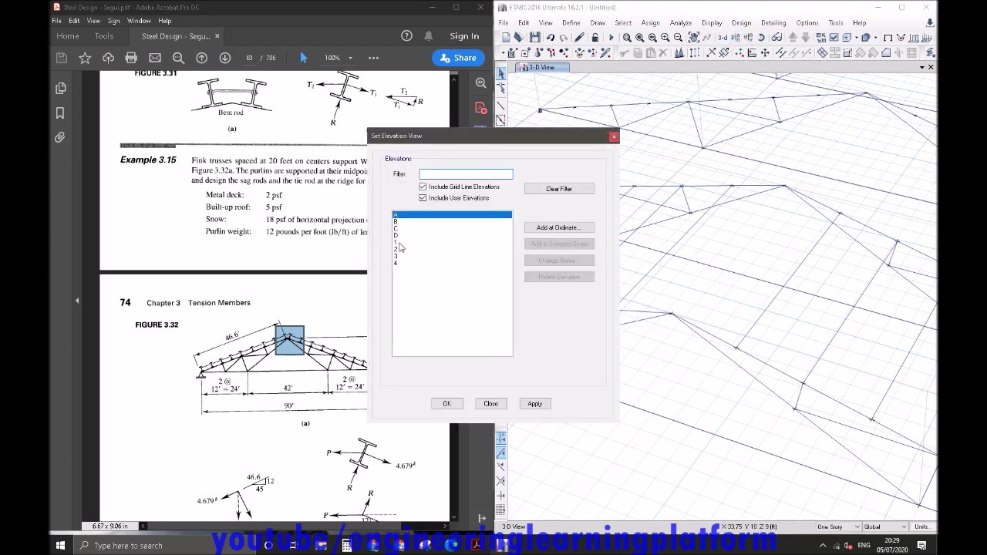
click(400, 243)
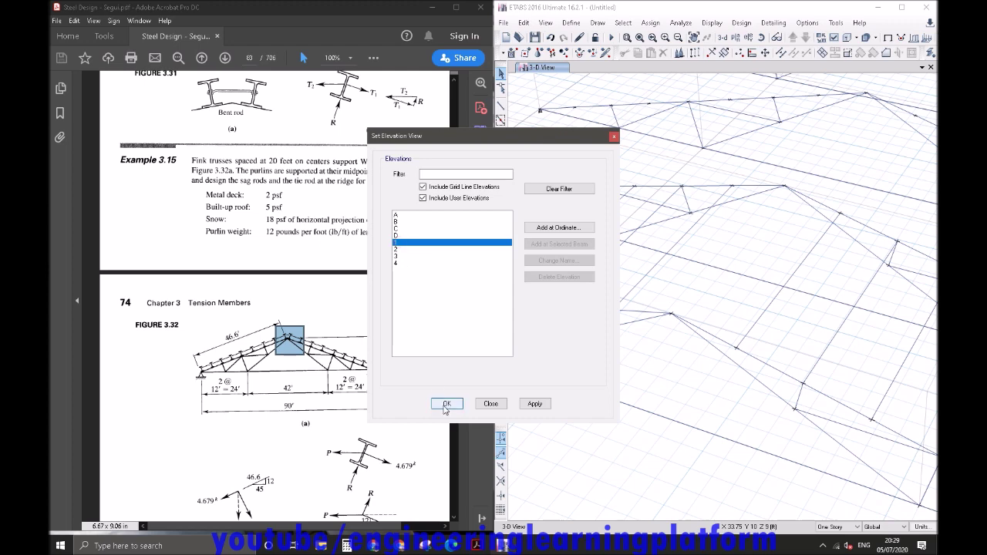
click(446, 405)
scroll(718, 321, up, 3)
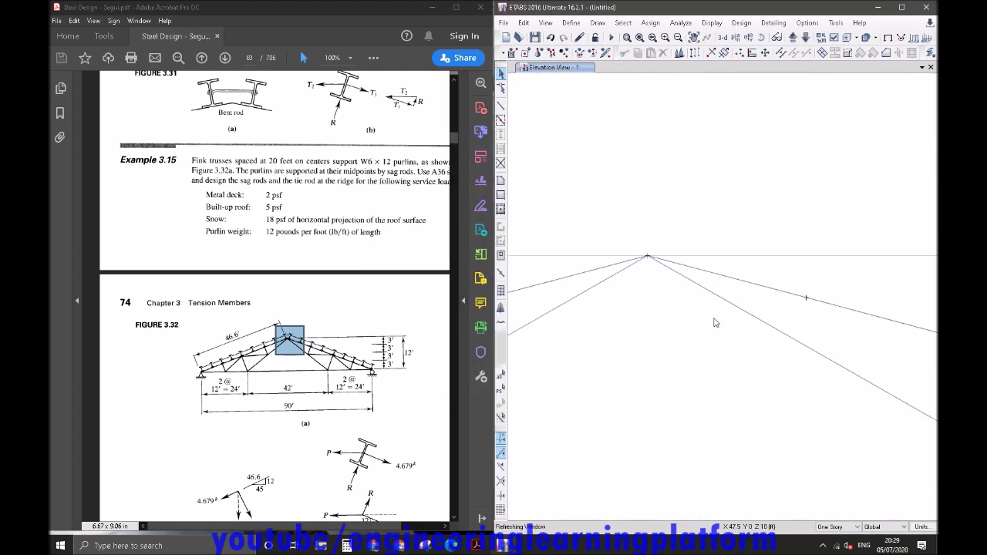
Set up frame line drawing with the section property None and a fixed-length drawing control of 3.
click(500, 105)
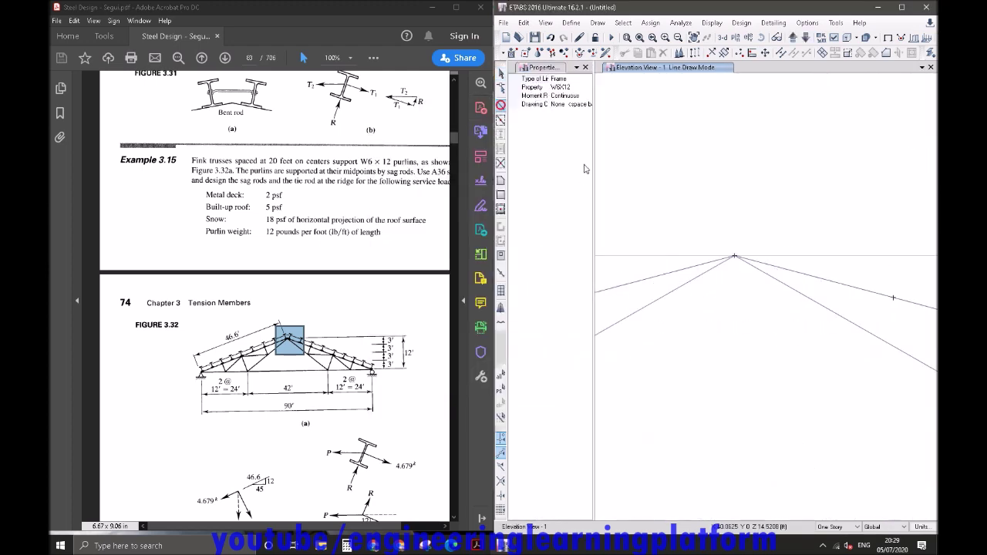
click(590, 88)
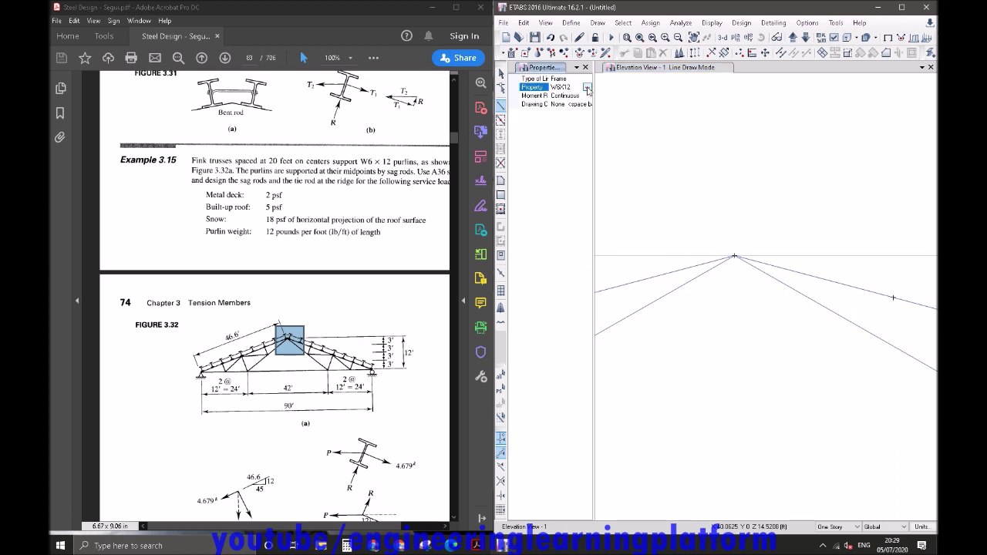
click(588, 88)
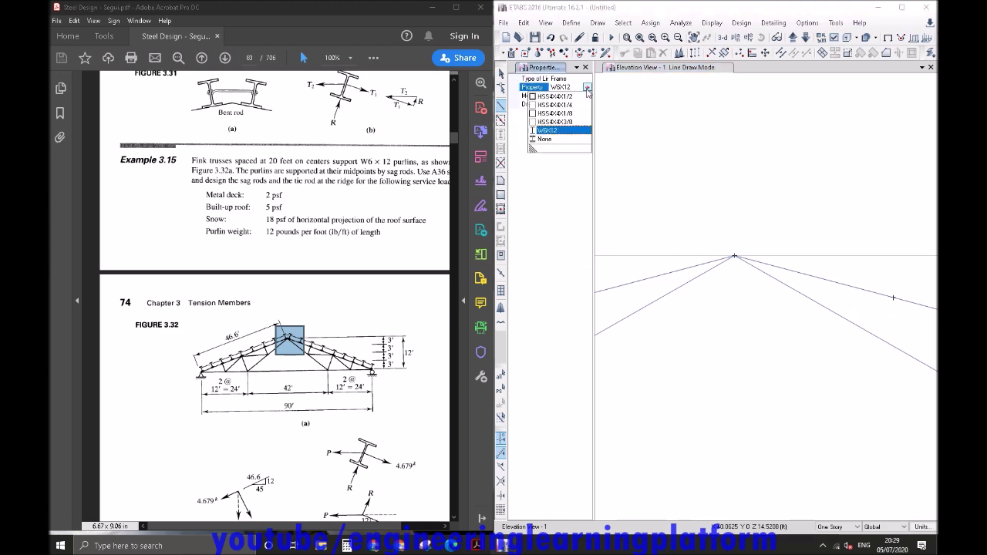
click(569, 138)
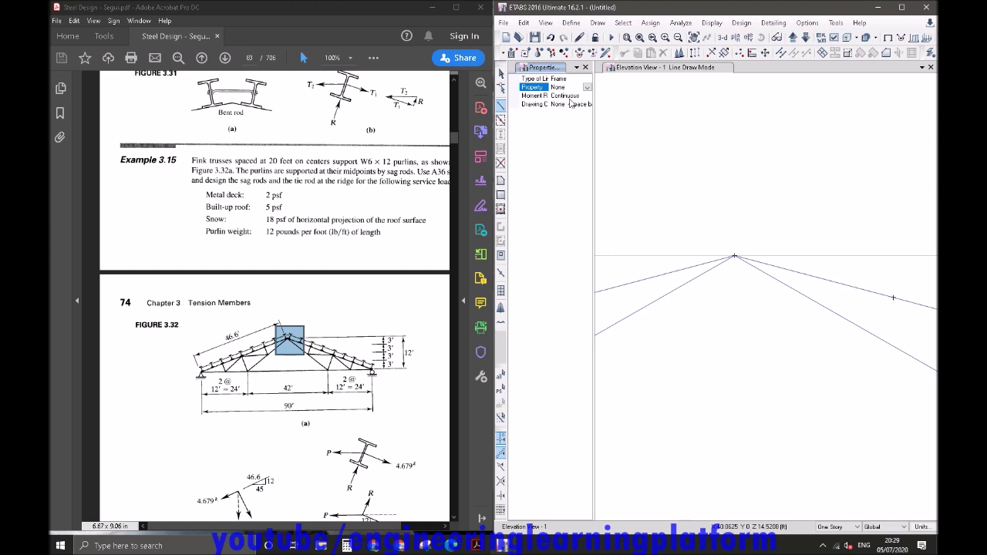
drag(593, 79, 615, 80)
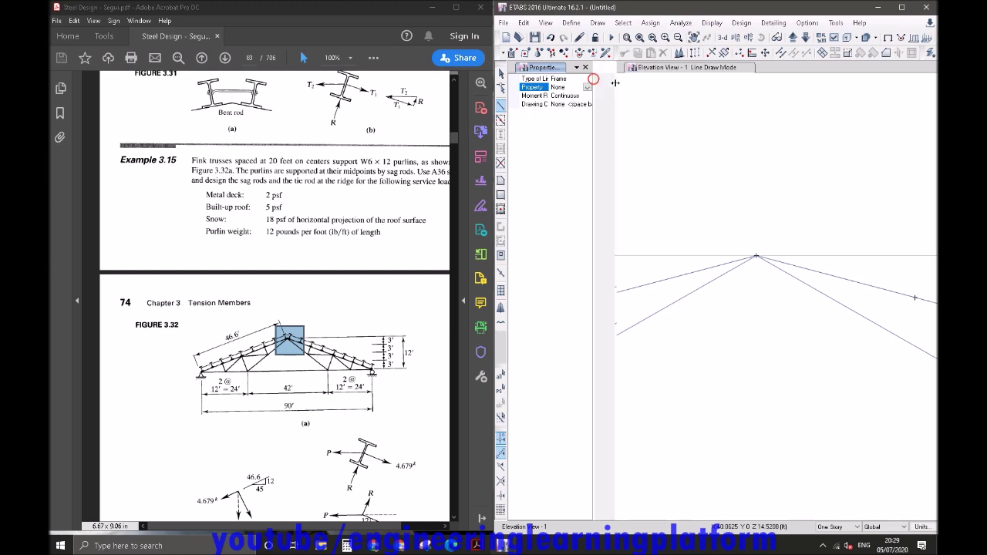
click(605, 105)
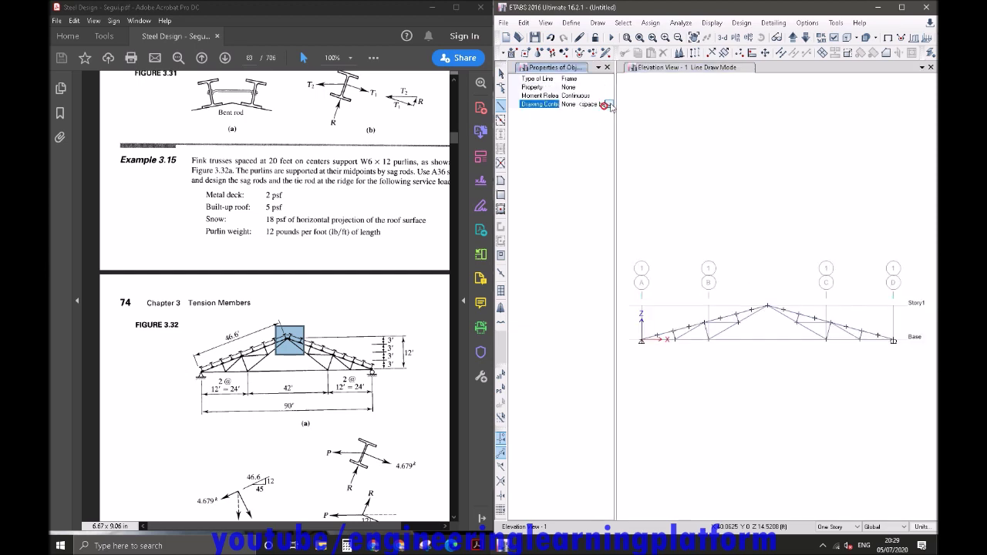
click(609, 104)
click(594, 119)
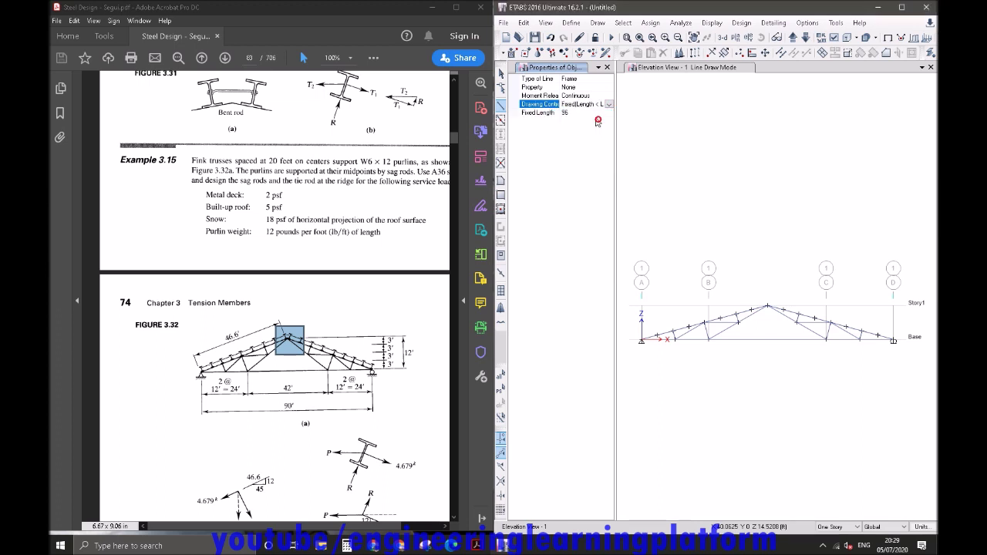
click(575, 112)
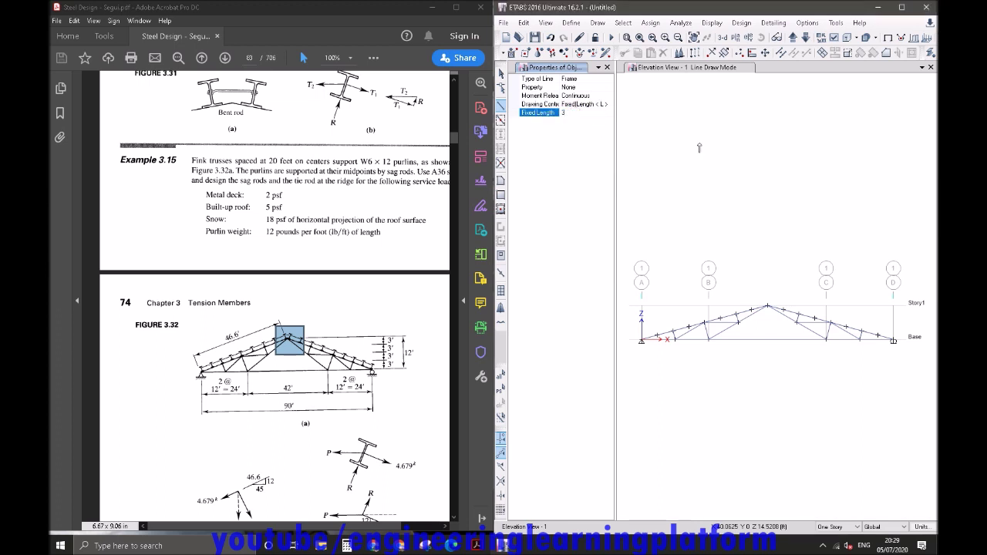
Try to draw a frame with a fixed length of 3 horizontally from the ridge joint toward grid B at Story1.
click(767, 305)
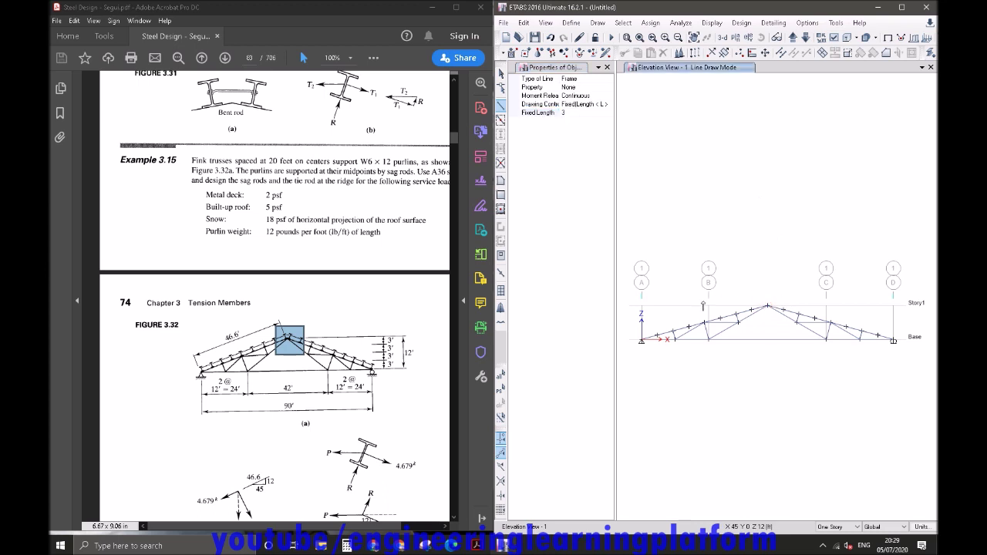
key(space)
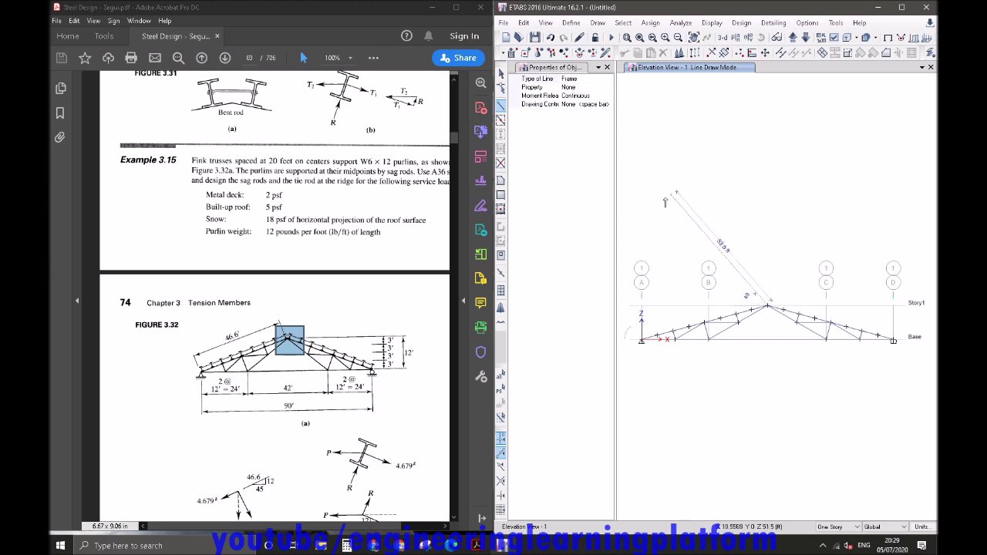
click(609, 105)
click(610, 106)
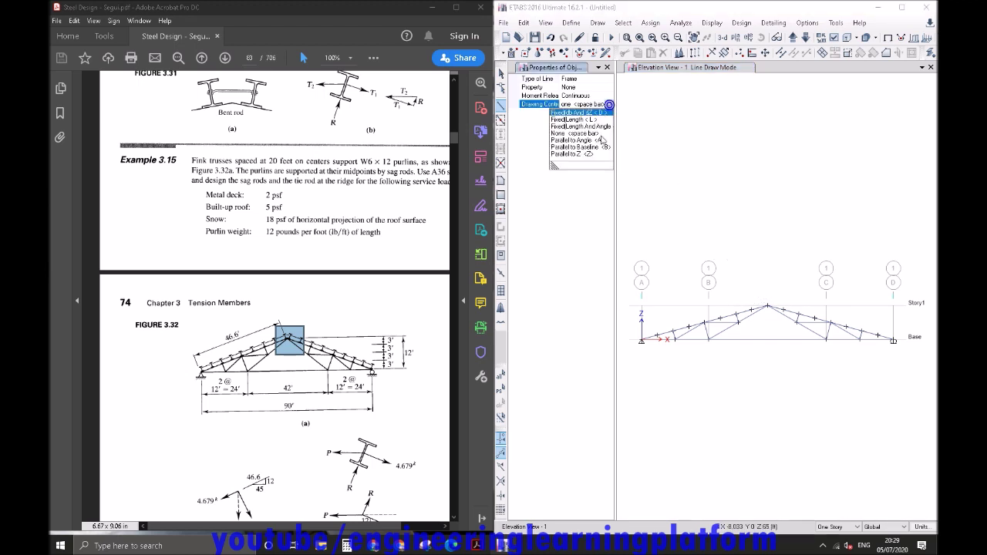
click(596, 122)
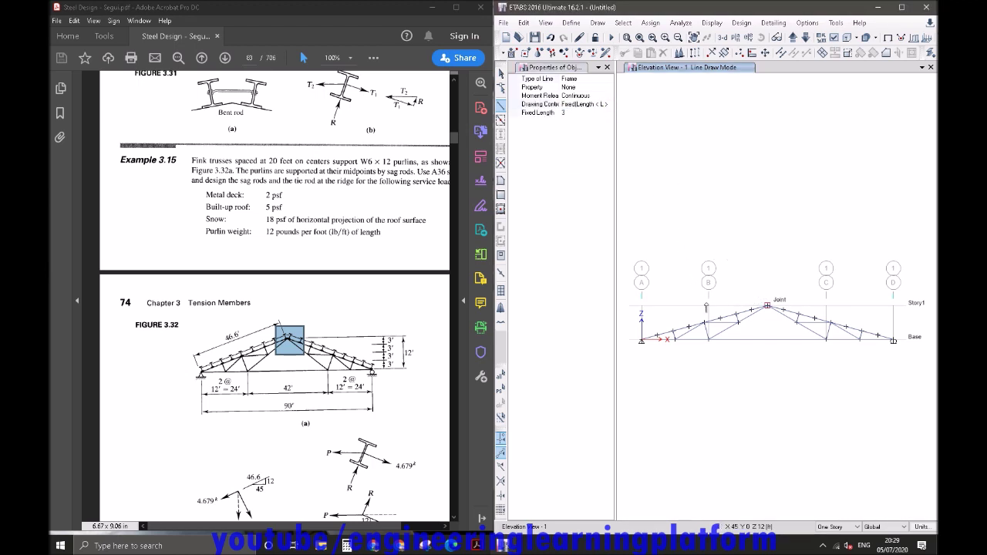
scroll(765, 311, up, 3)
click(746, 284)
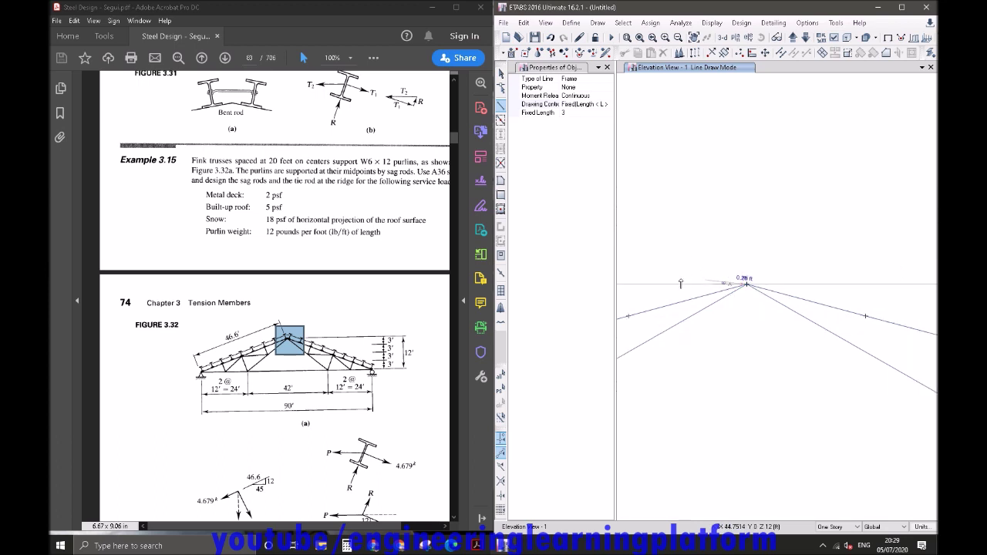
scroll(697, 282, down, 3)
middle_drag(689, 288, 762, 297)
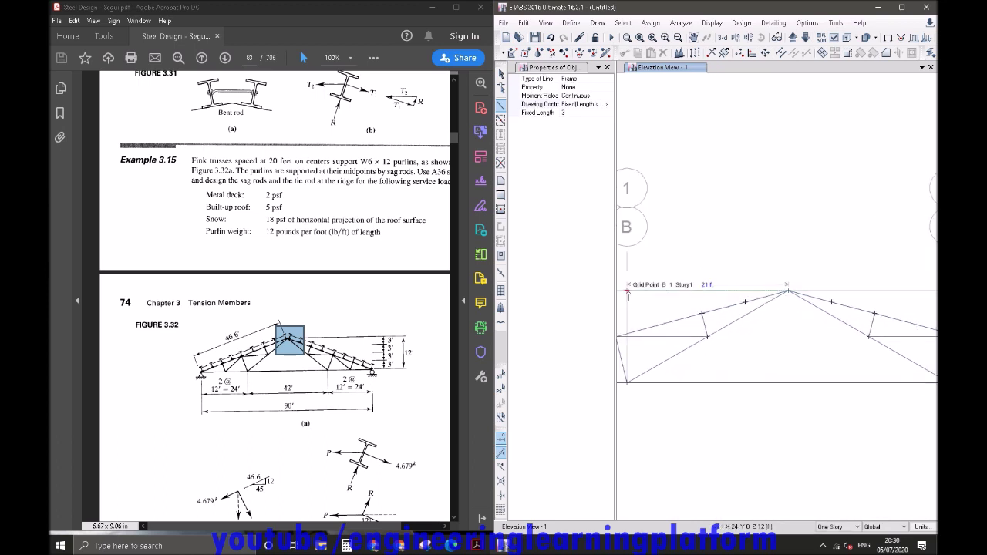
key(space)
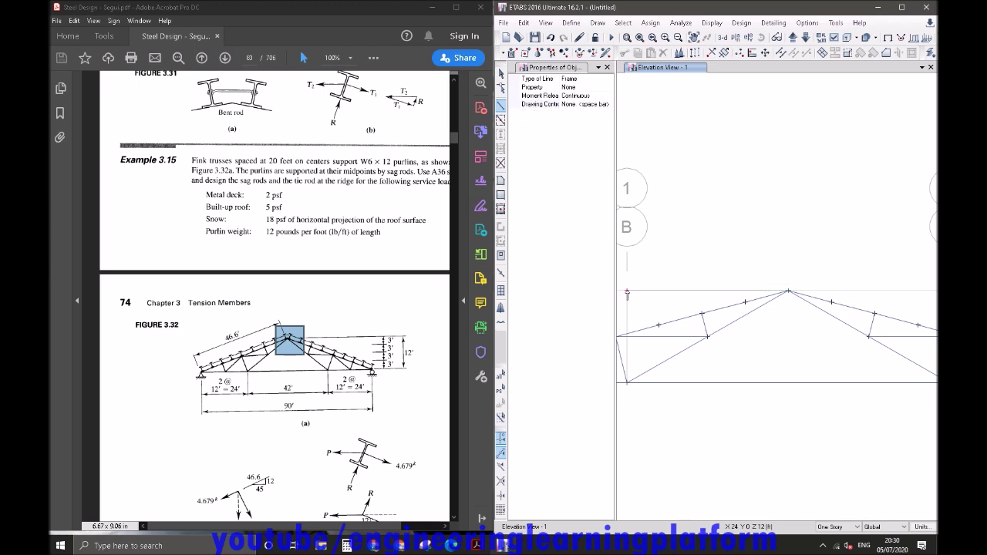
Draw a horizontal frame with property None from the ridge joint to the grid C point at Story1.
middle_drag(755, 327, 745, 333)
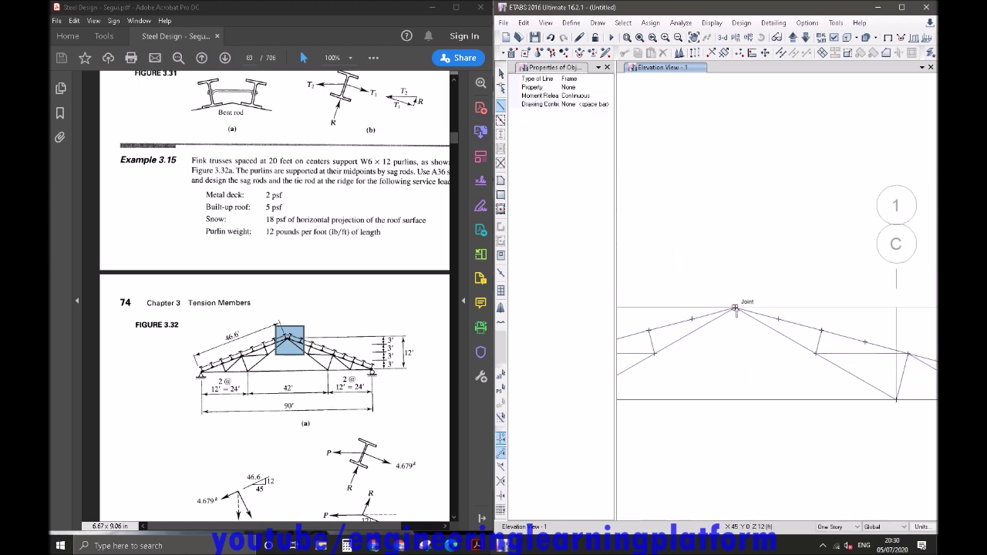
click(735, 308)
click(895, 306)
mouse_move(758, 294)
middle_down()
mouse_move(817, 282)
mouse_move(800, 282)
middle_up()
key(Escape)
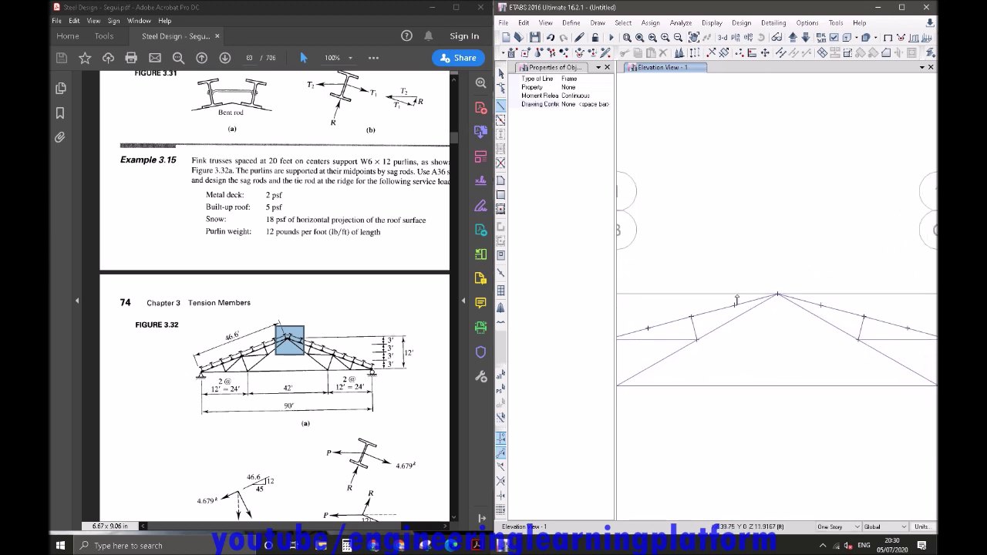
key(Escape)
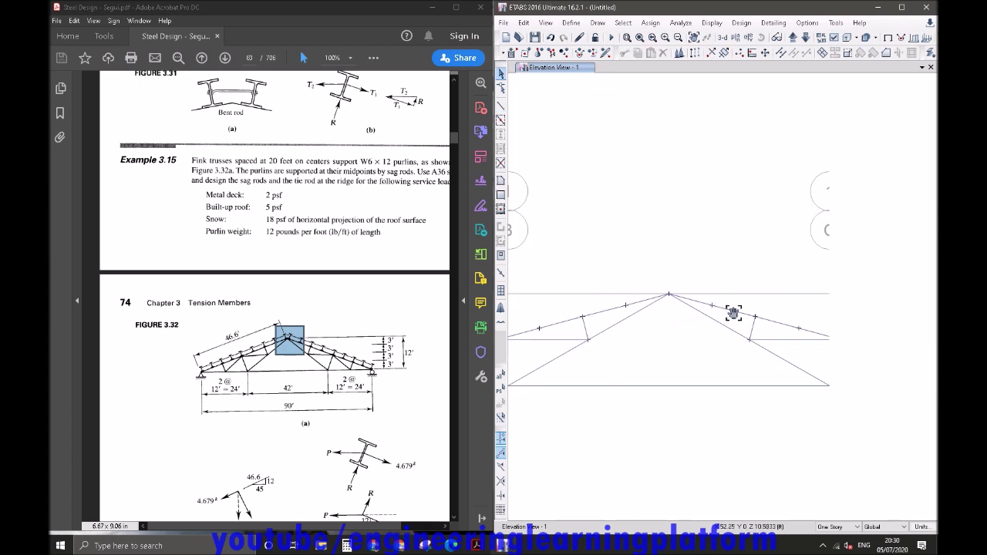
Delete the two horizontal frames running from the ridge to grids B and C.
click(660, 294)
scroll(694, 303, down, 2)
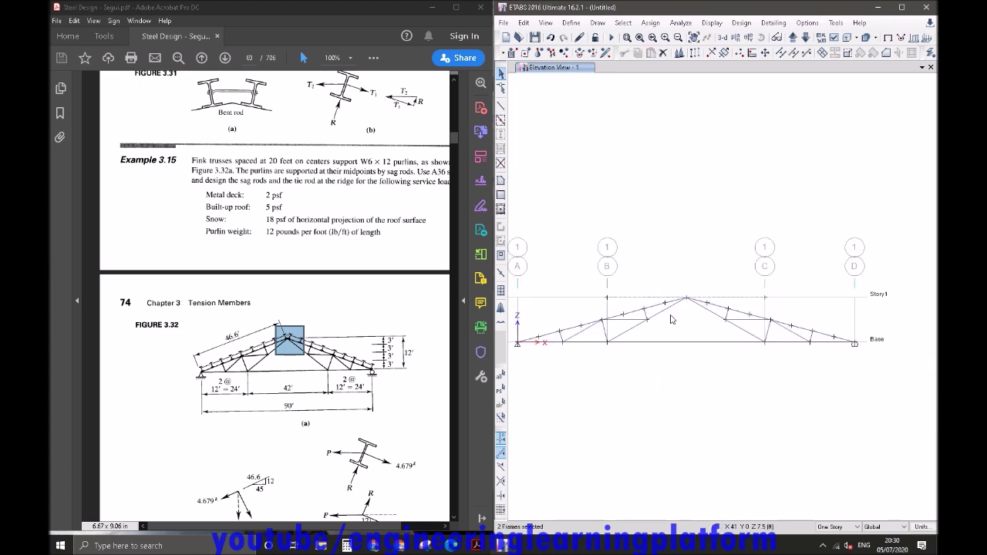
scroll(675, 317, up, 2)
scroll(687, 342, up, 2)
Set up frame line drawing with property None and a fixed-length drawing control of 3.
click(500, 106)
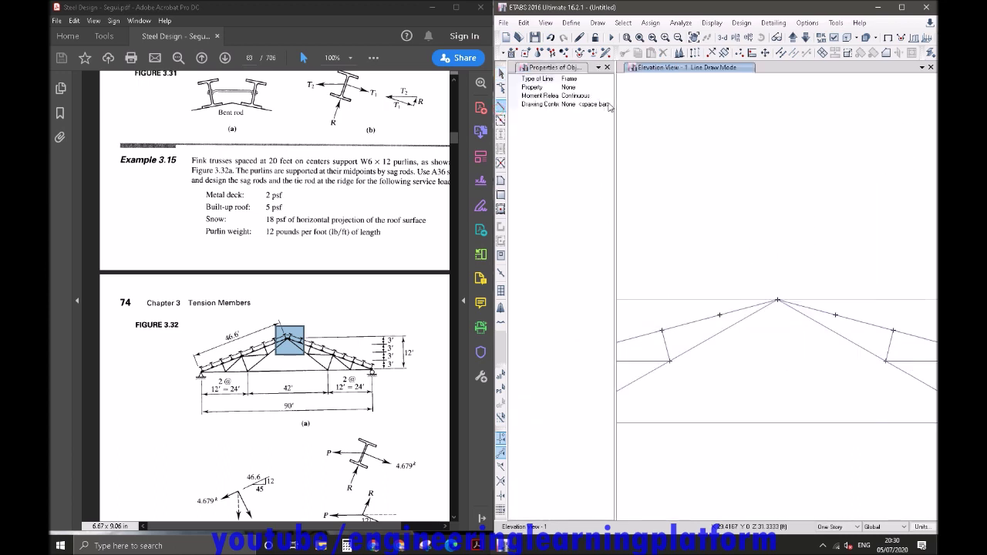
click(609, 104)
click(574, 114)
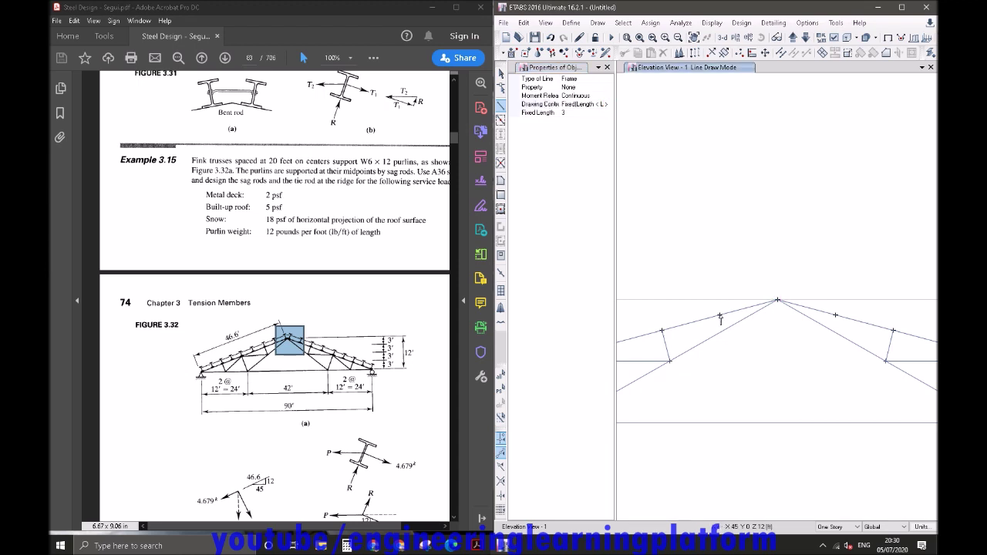
scroll(734, 283, up, 2)
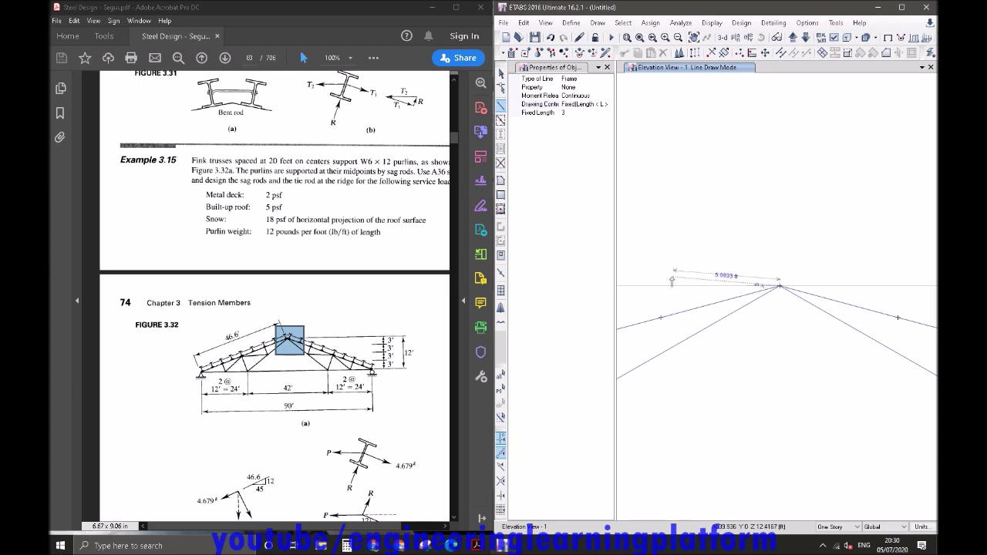
scroll(694, 279, down, 3)
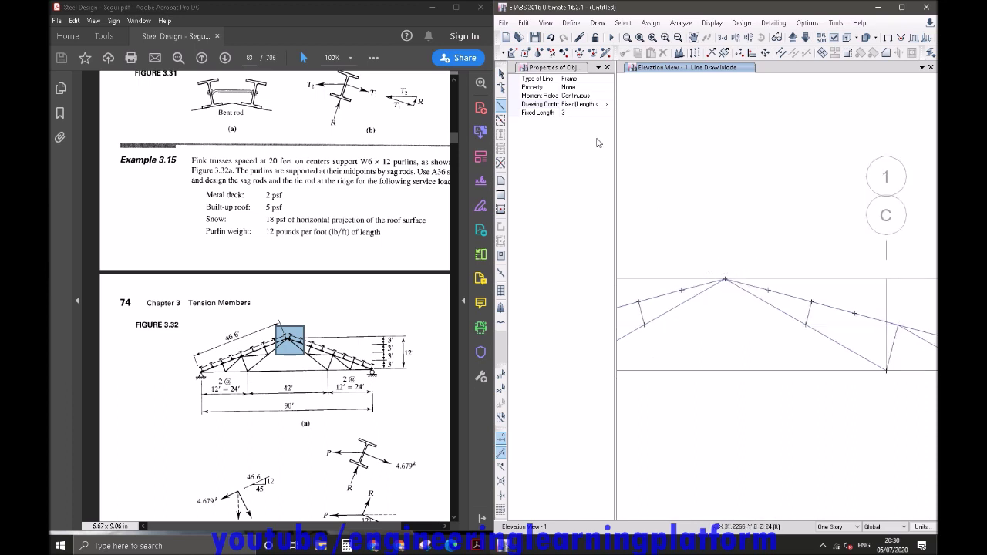
click(606, 114)
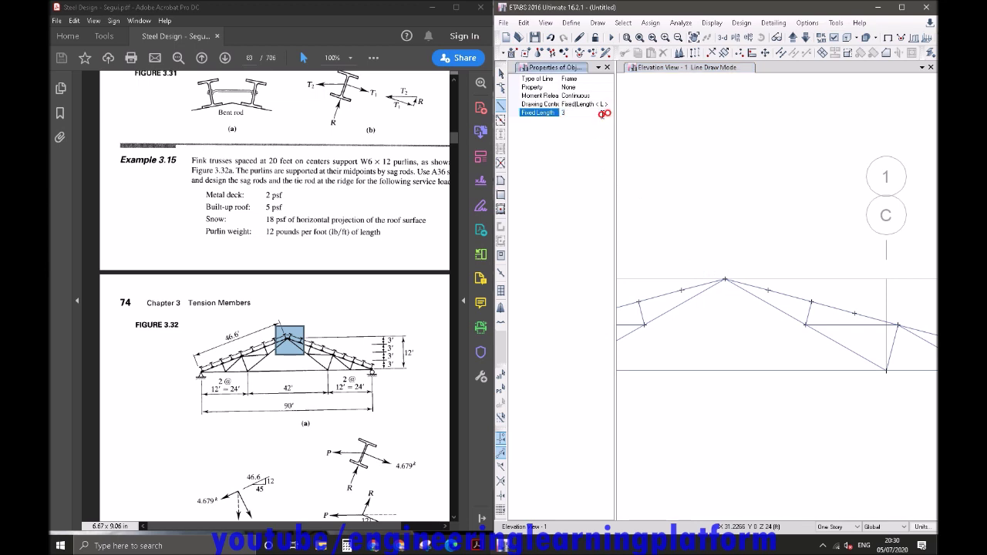
middle_drag(691, 278, 843, 273)
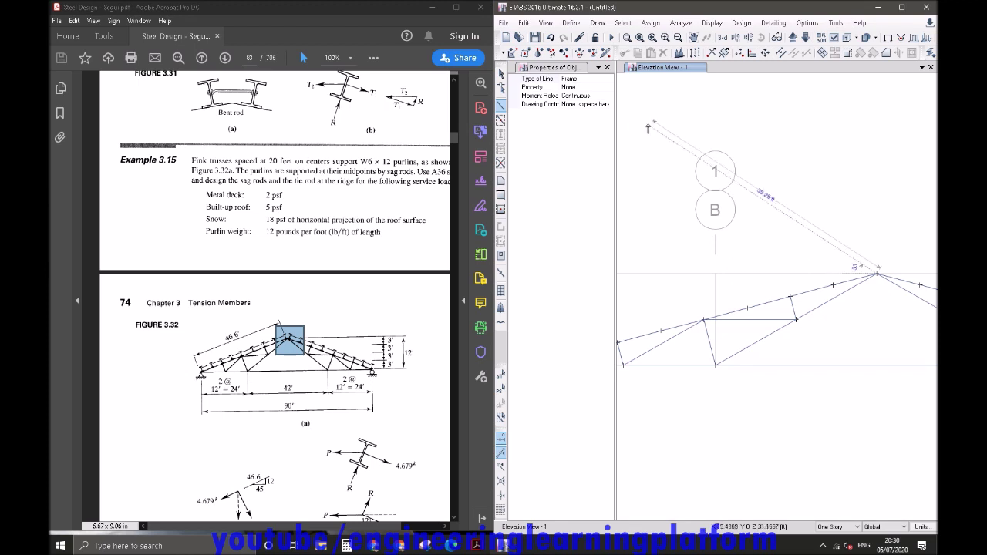
click(610, 103)
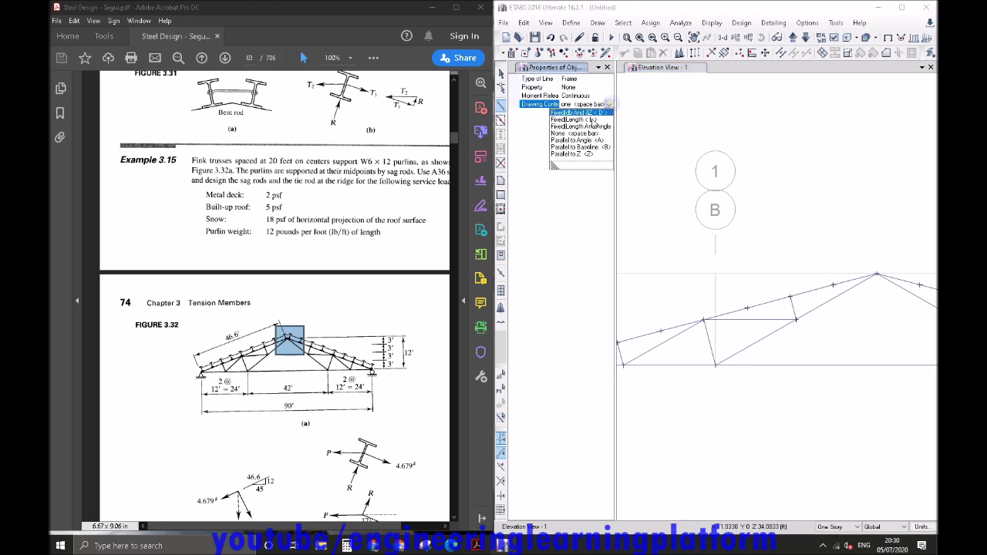
click(591, 118)
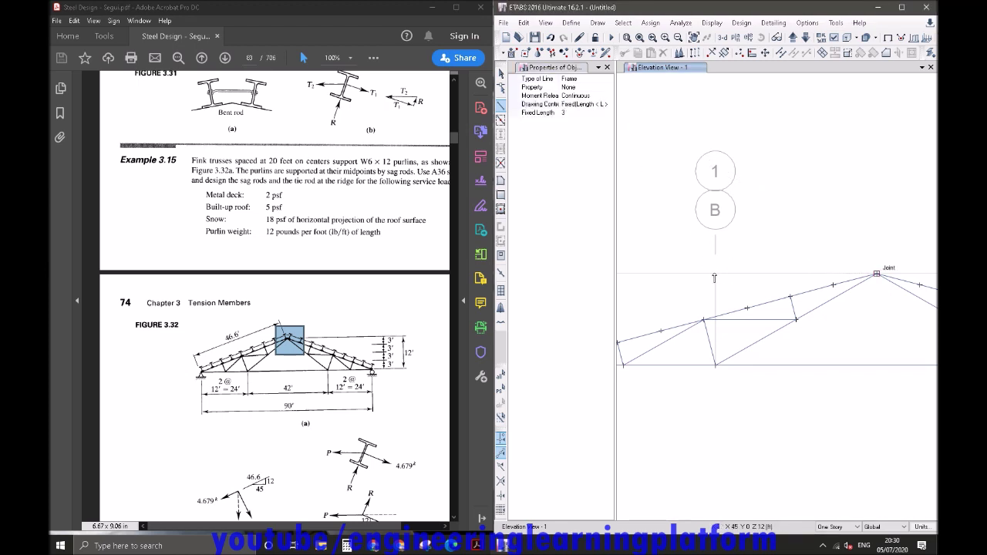
Draw a horizontal 0.25 ft frame from the ridge joint toward grid B along the Story1 line.
scroll(889, 276, up, 4)
click(794, 283)
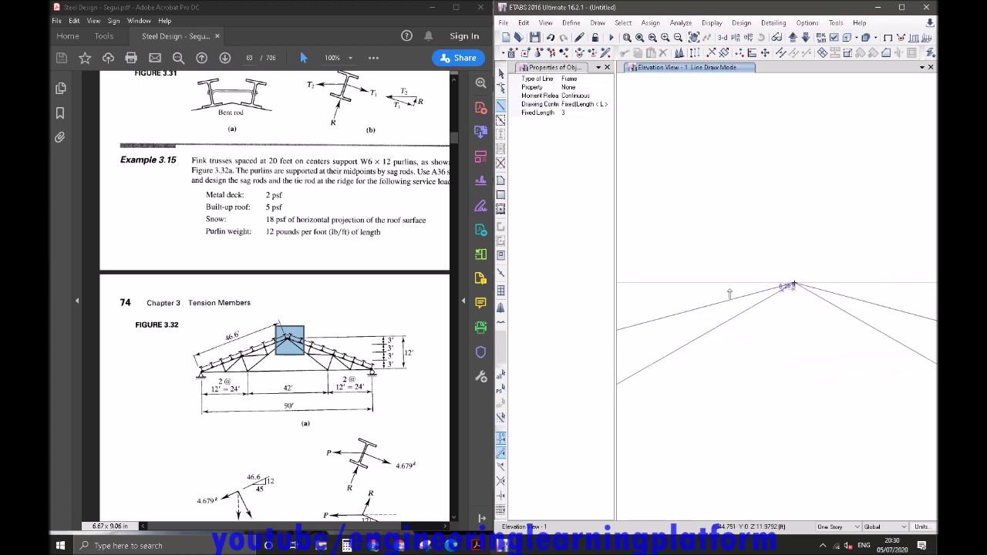
scroll(726, 288, up, 2)
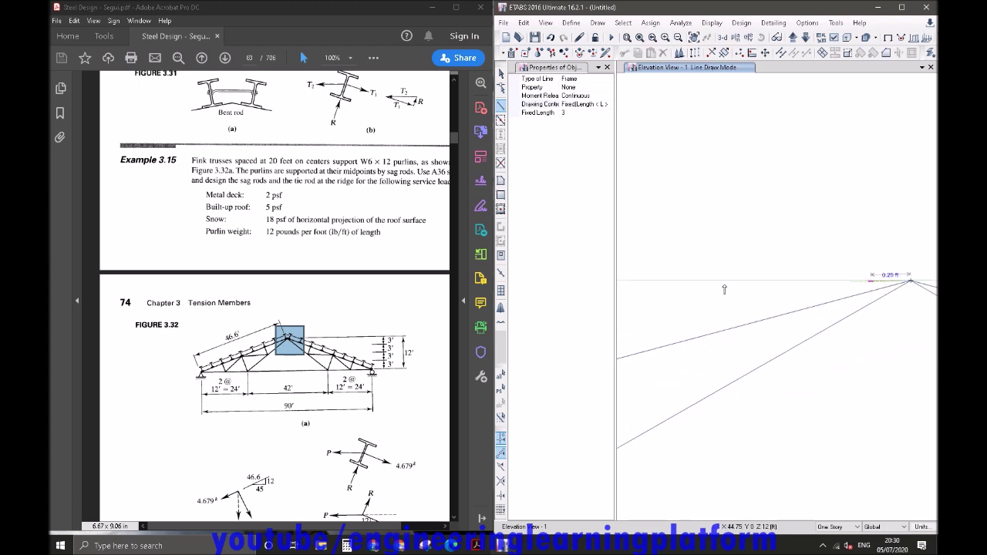
click(724, 286)
Draw a matching horizontal 0.25 ft frame with the fixed-length control from the ridge joint toward grid C.
middle_drag(895, 264, 713, 234)
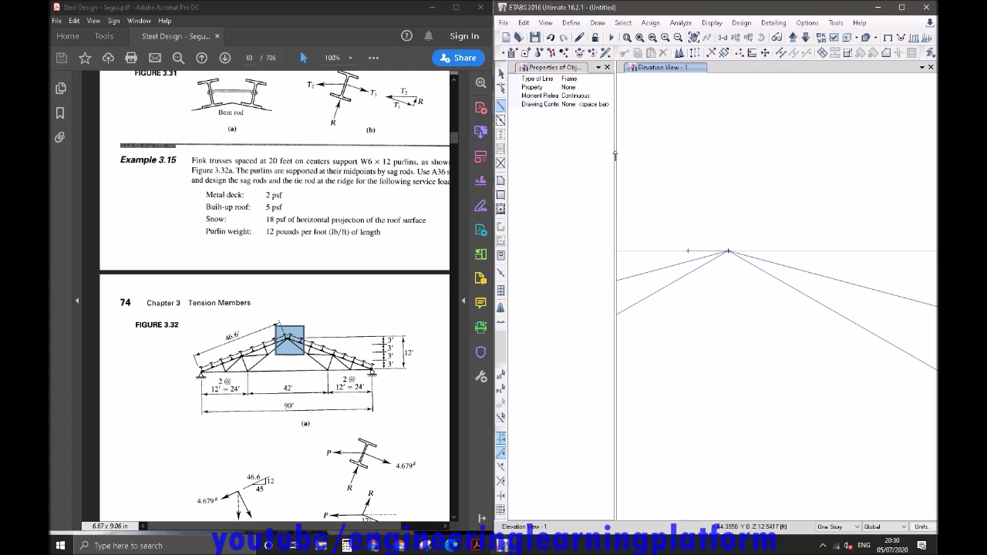
click(608, 104)
click(590, 117)
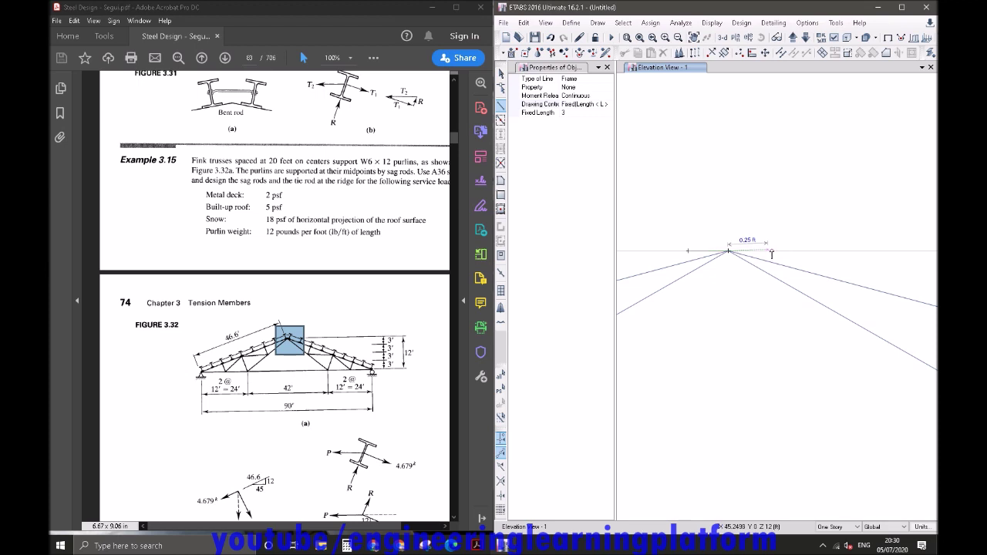
key(space)
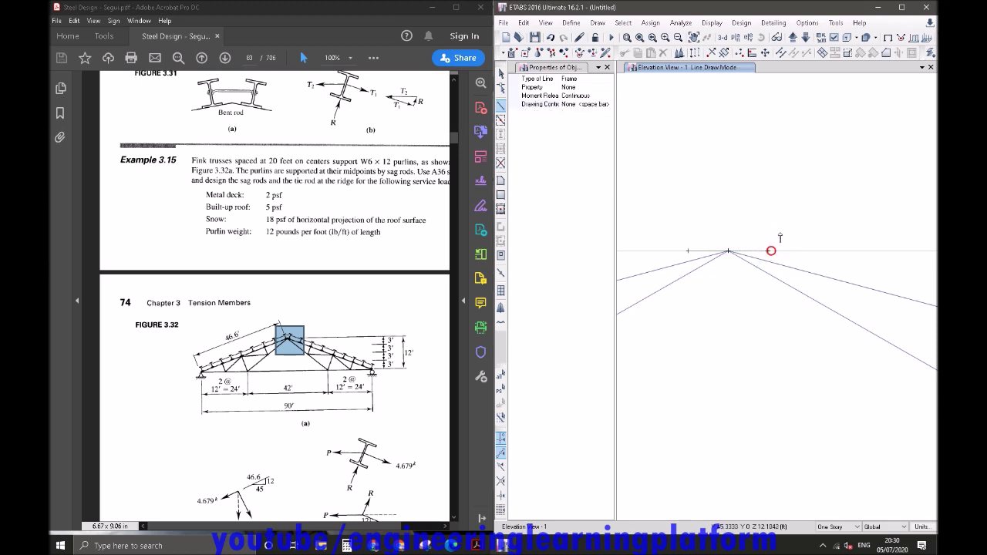
Draw vertical frames about 1.1 ft long downward from the outer ends of both short horizontal frames, crossing the top chords.
scroll(782, 260, down, 4)
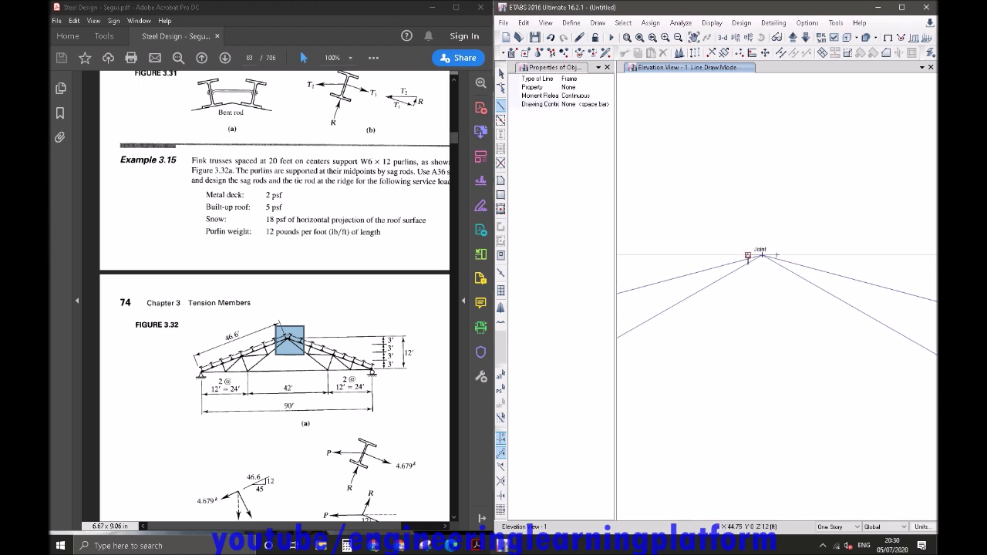
click(747, 255)
double_click(747, 319)
click(777, 255)
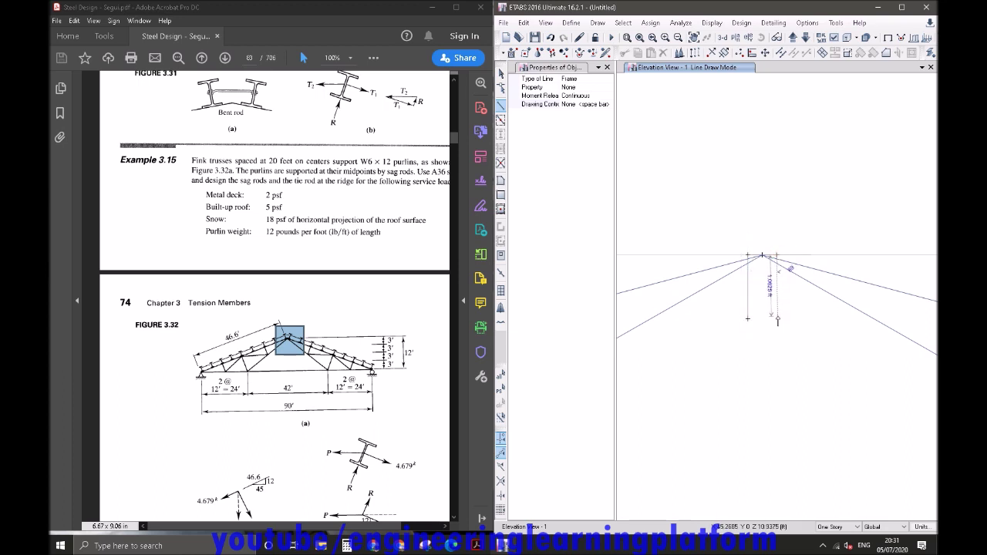
double_click(777, 316)
key(Escape)
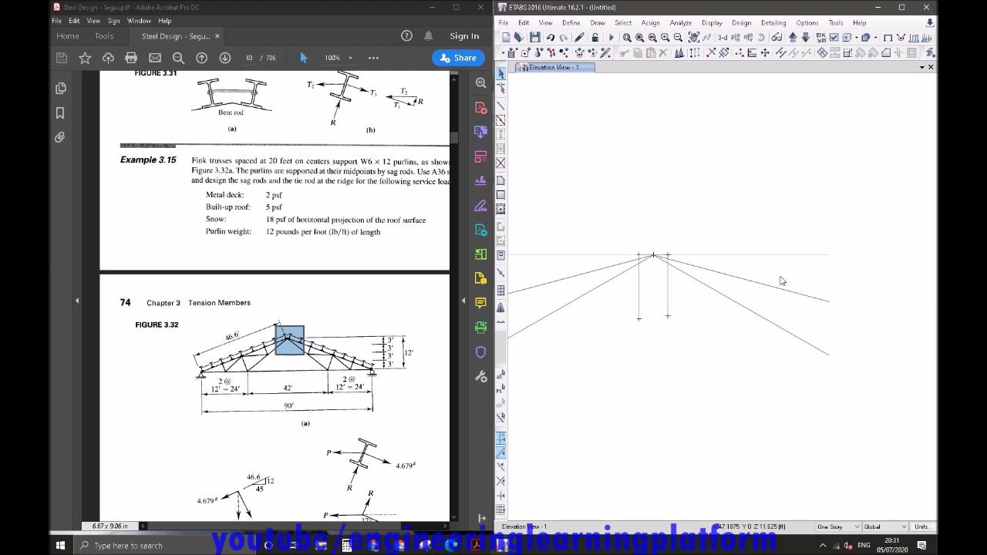
Divide the two top chords and the two vertical frames where they intersect beside the ridge.
scroll(668, 263, up, 3)
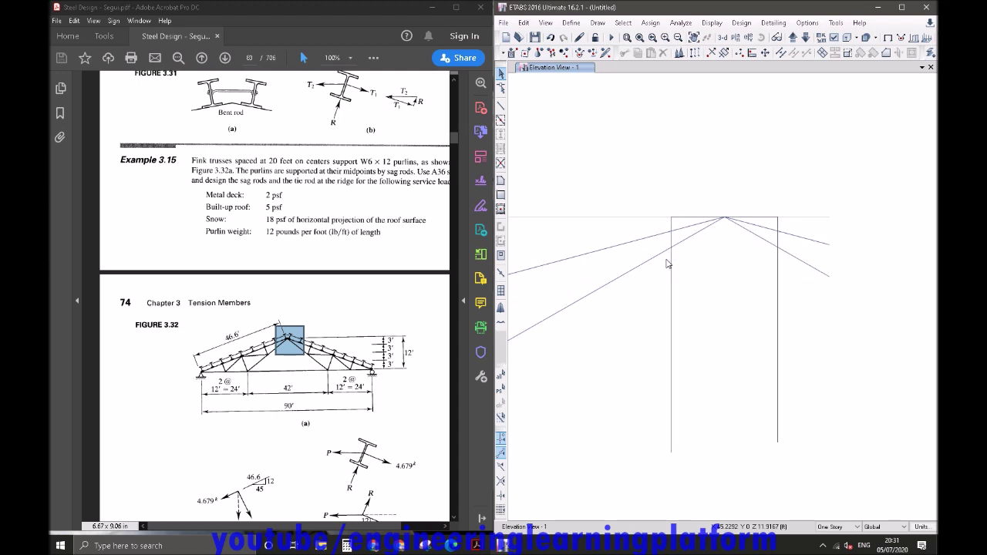
drag(678, 235, 659, 229)
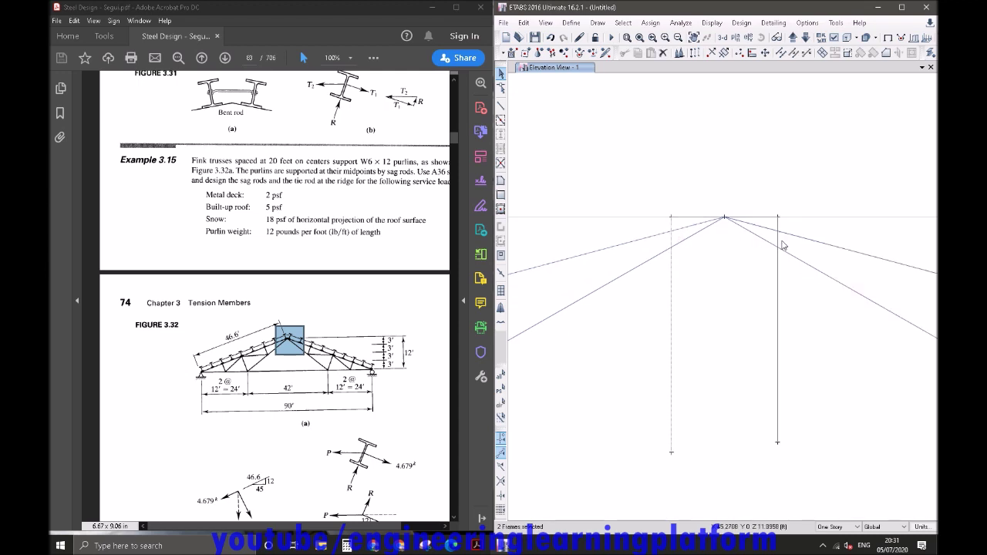
drag(784, 235, 764, 232)
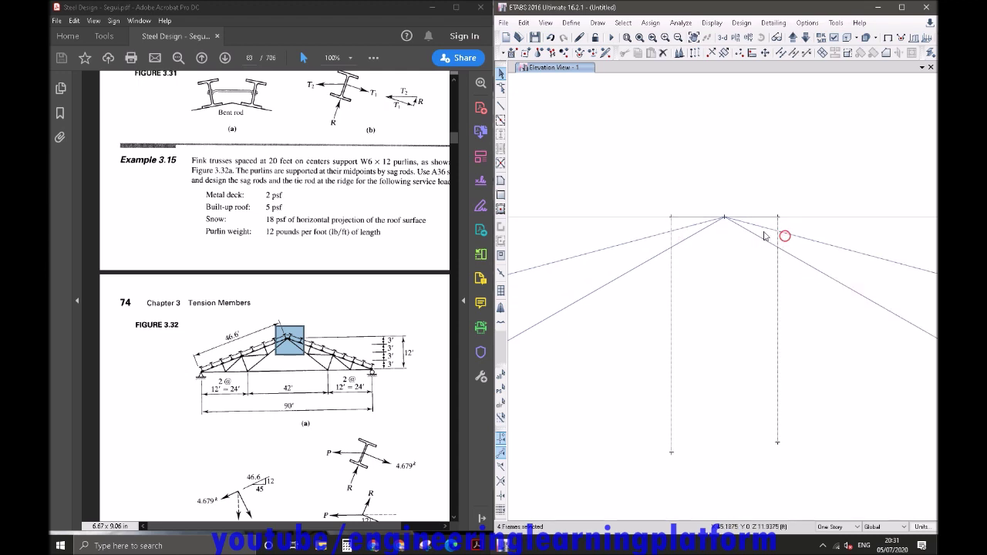
click(781, 52)
click(484, 274)
click(447, 316)
Delete the horizontal and vertical construction frames around the ridge, keeping the new points on the top chords.
click(670, 218)
click(777, 217)
drag(744, 314, 659, 307)
key(Delete)
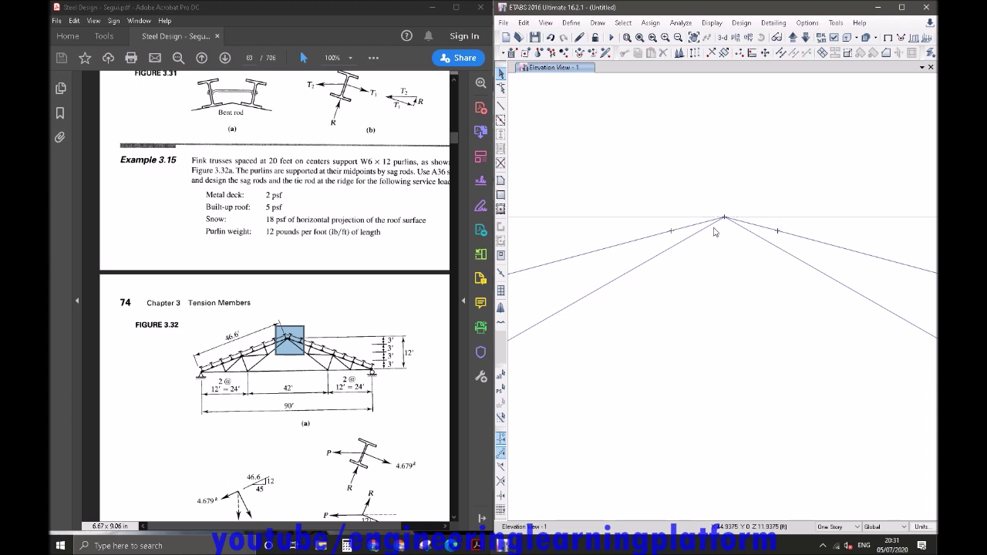
In the 3D view, delete the two undivided top-chord segments meeting at the ridge of the grid 2 truss.
scroll(755, 271, down, 3)
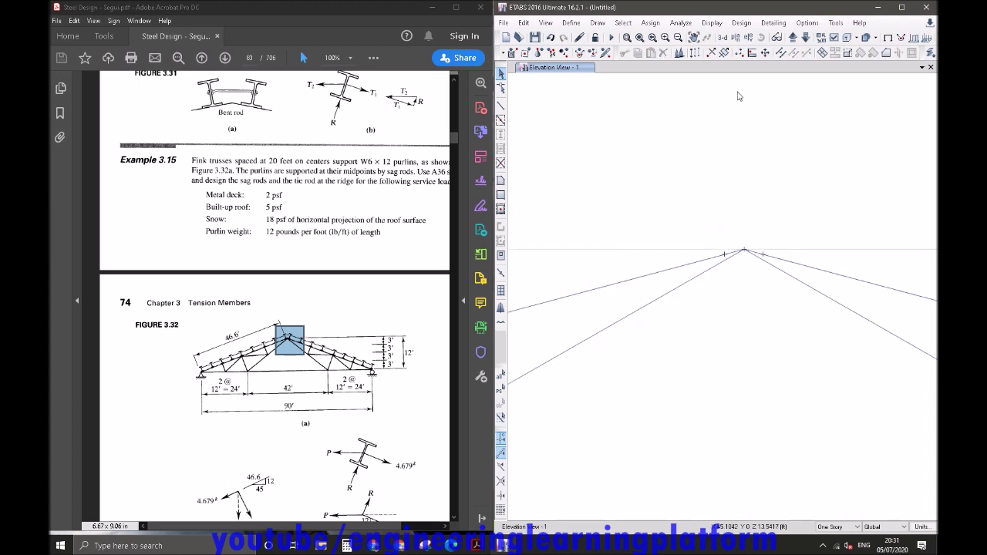
click(723, 37)
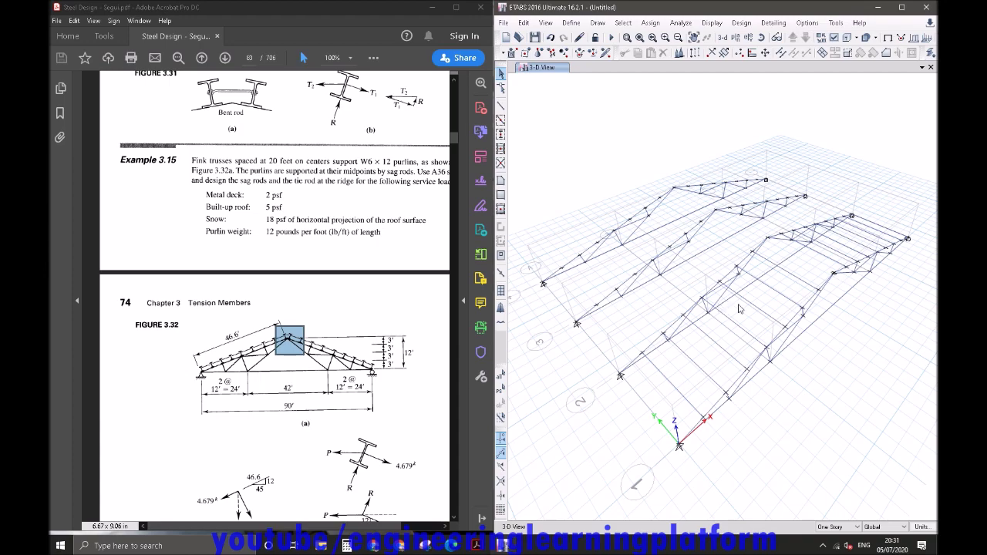
scroll(784, 271, up, 4)
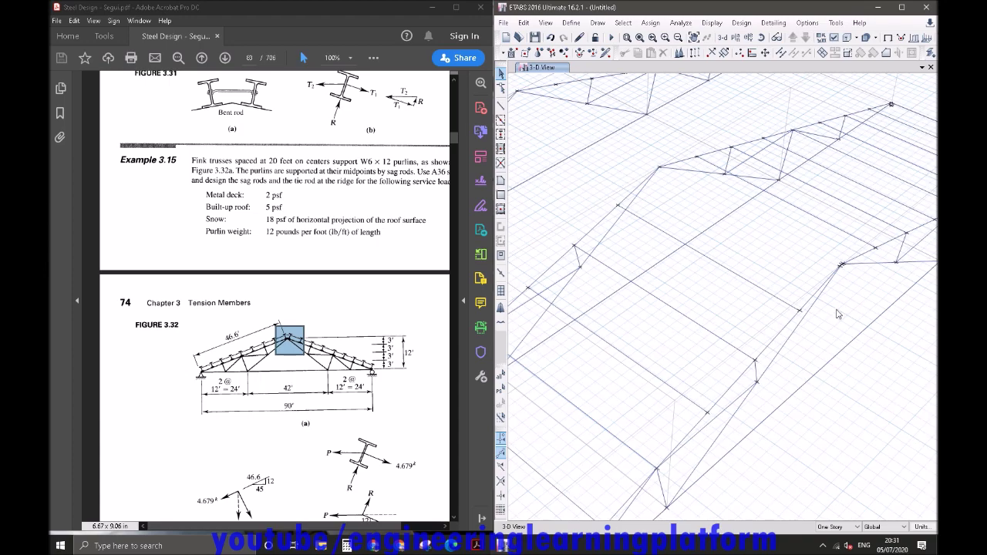
shift+middle_drag(767, 343, 733, 368)
click(589, 204)
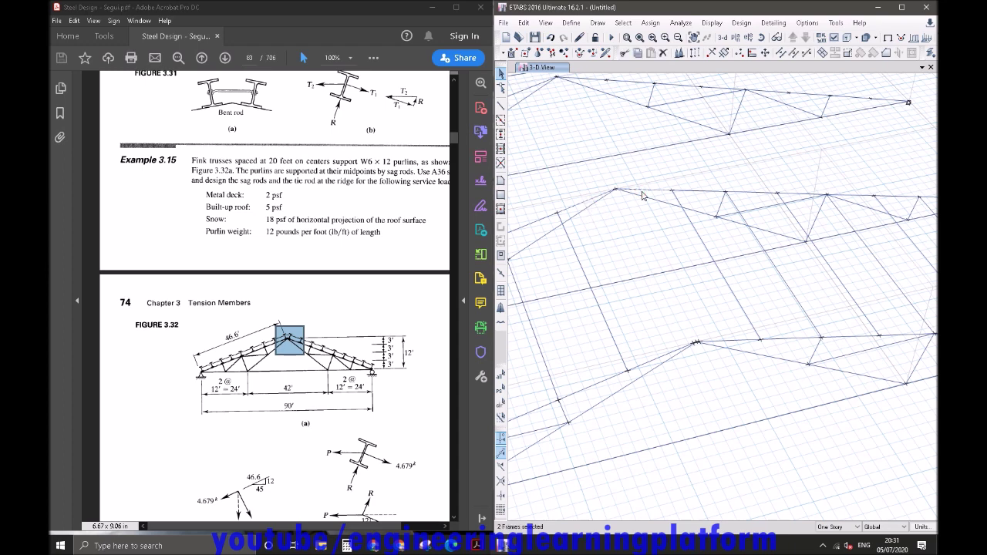
key(Delete)
drag(656, 316, 722, 381)
key(Escape)
Delete the undivided top-chord segments on both sides of the ridge in the grid 3 and grid 4 trusses.
middle_drag(631, 228, 704, 350)
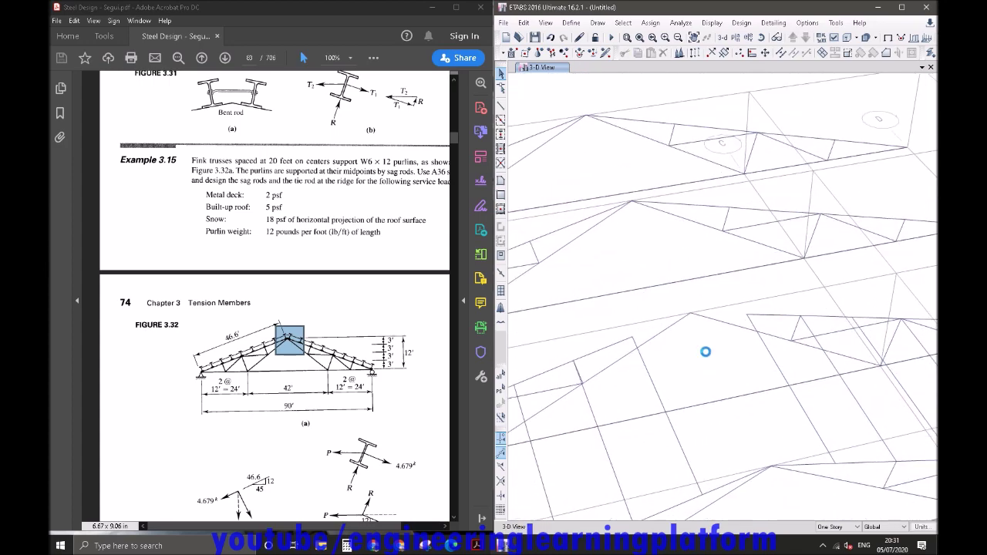
click(597, 216)
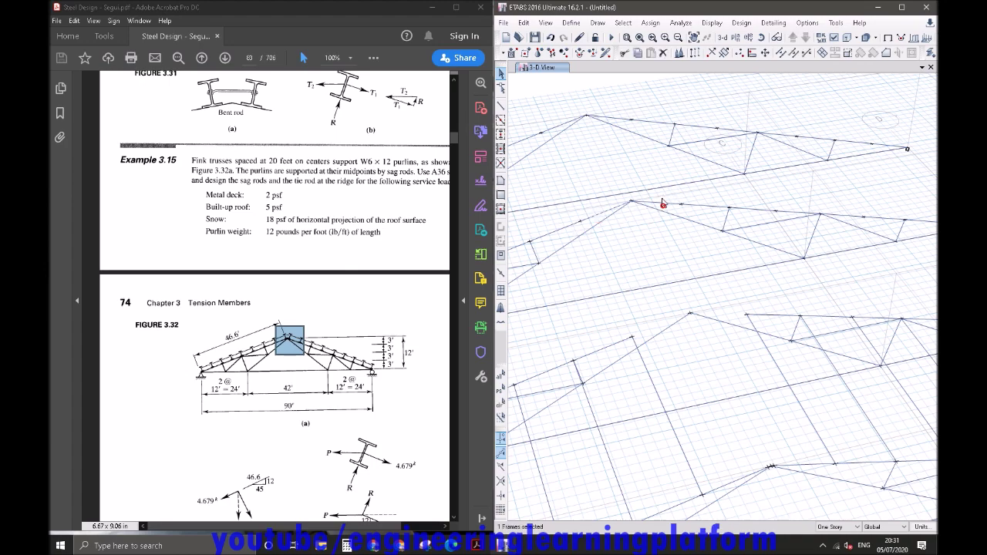
middle_drag(626, 167, 687, 256)
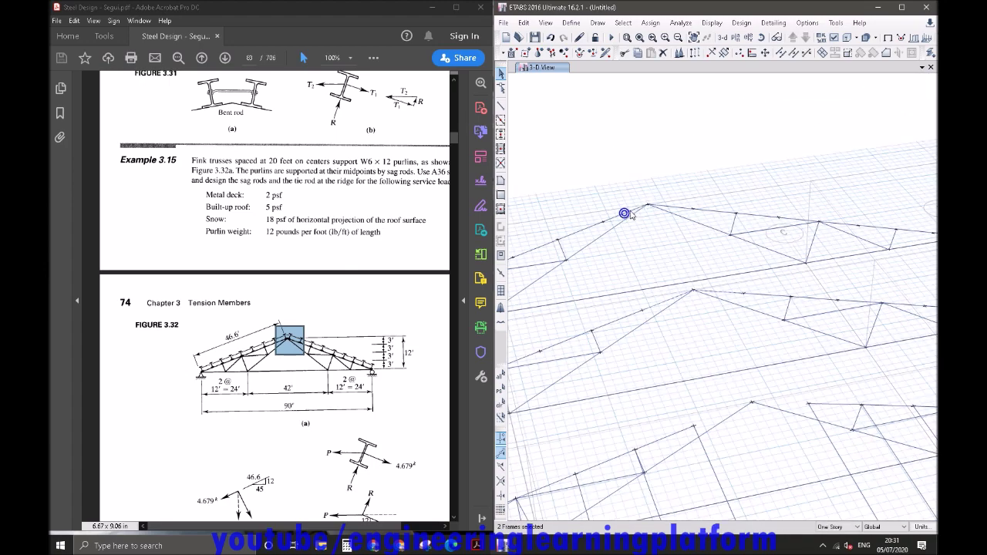
click(667, 206)
middle_drag(707, 362, 693, 256)
click(718, 276)
Replicate the grid 1 truss's three ridge joints and four adjoining top-chord segments linearly with dx 0, dy 20 ft and number 3.
middle_drag(752, 340, 735, 300)
drag(761, 348, 819, 413)
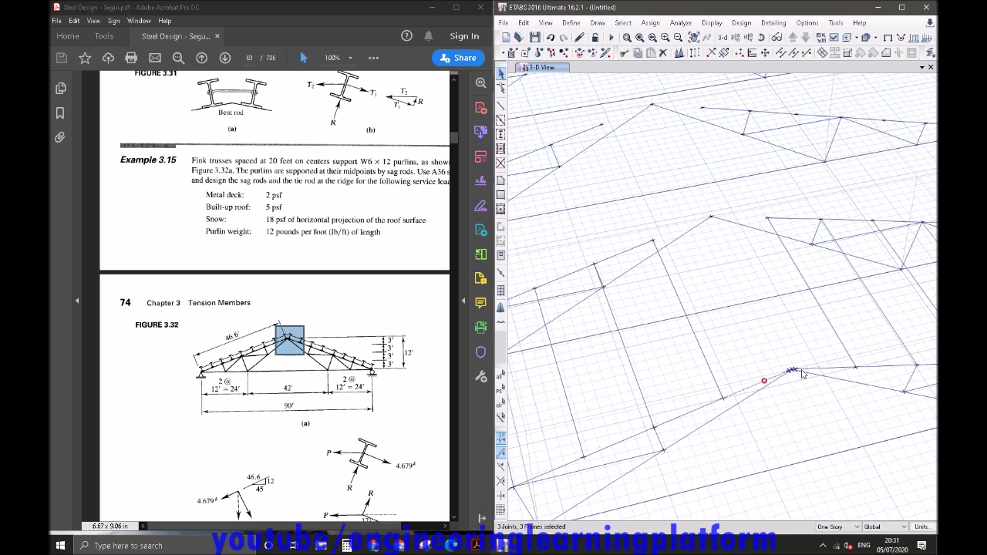
click(808, 370)
click(524, 22)
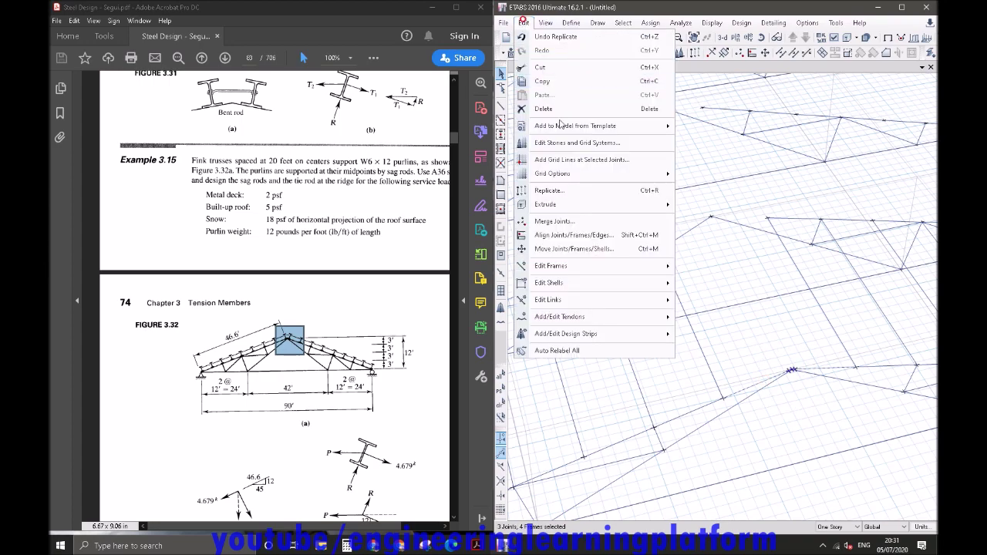
click(567, 190)
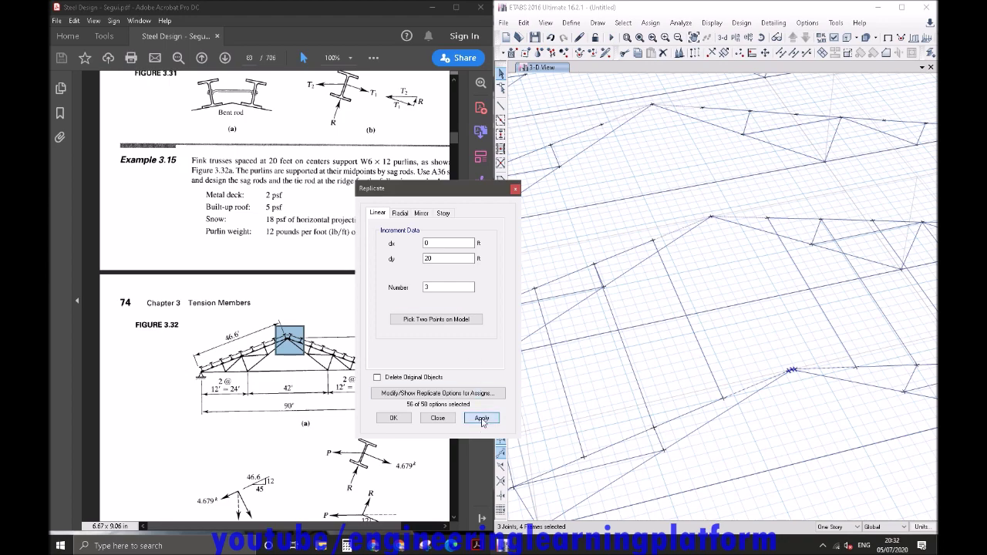
click(482, 418)
click(393, 417)
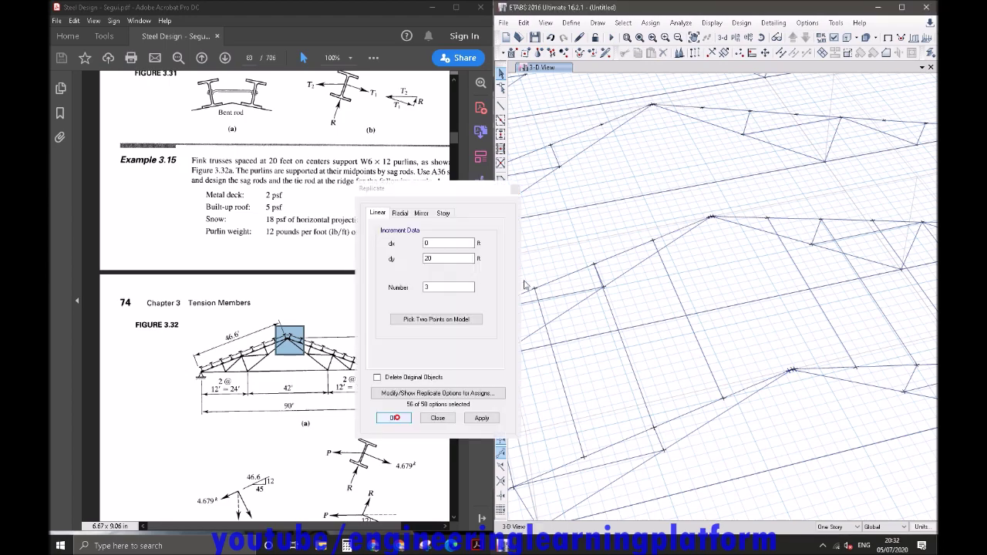
Draw two W6X12 purlins between the grid 1 and grid 2 trusses, joining the points on each side of the ridge.
click(502, 106)
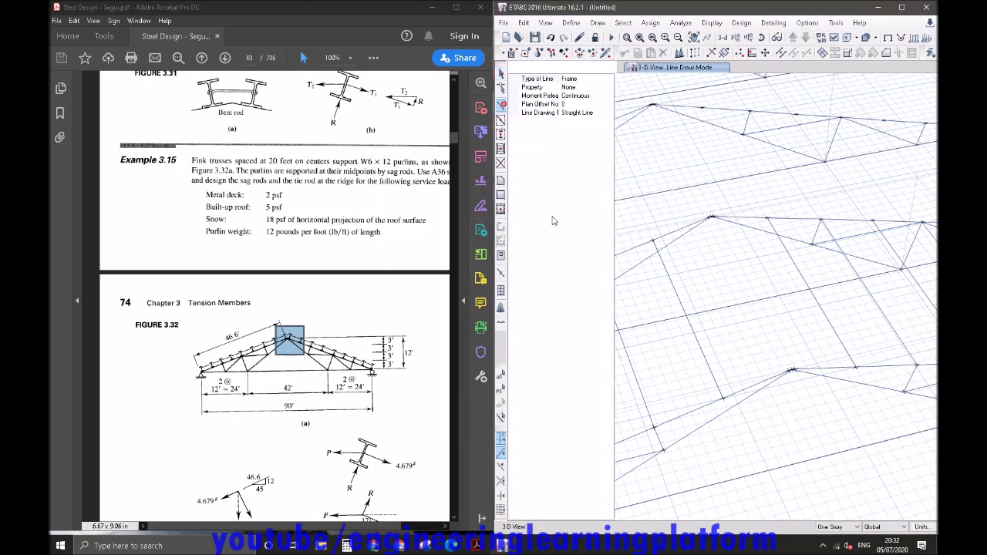
click(609, 88)
click(588, 128)
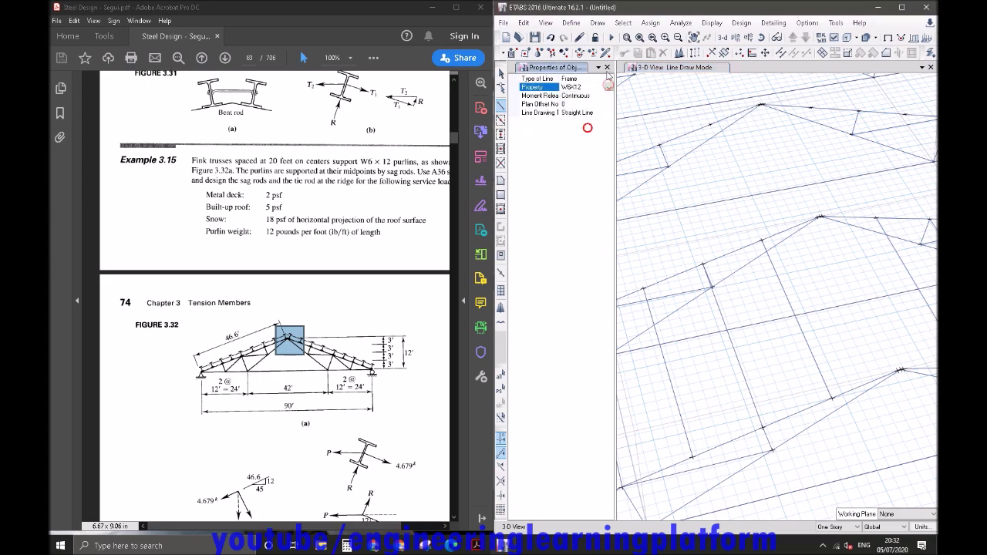
click(607, 68)
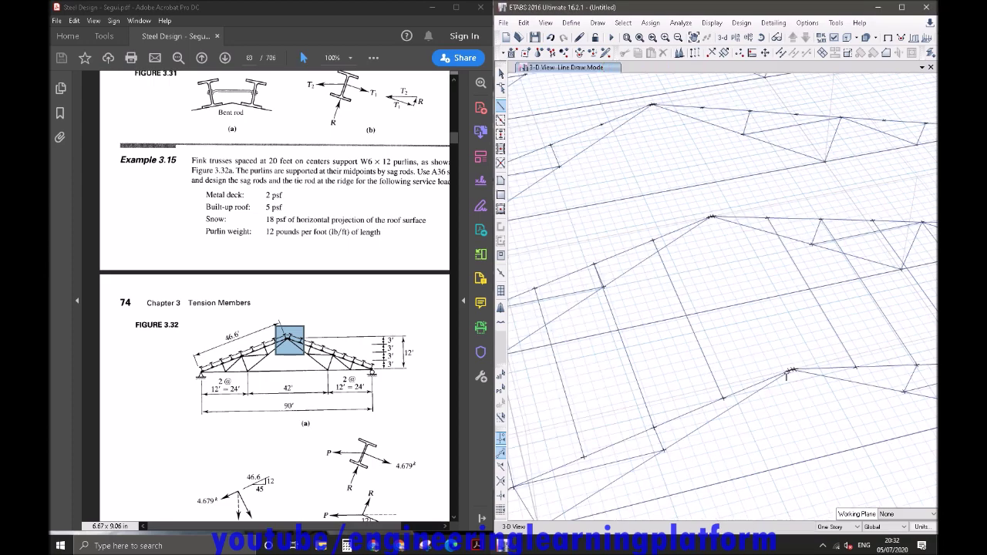
shift+middle_drag(788, 390, 765, 370)
click(683, 335)
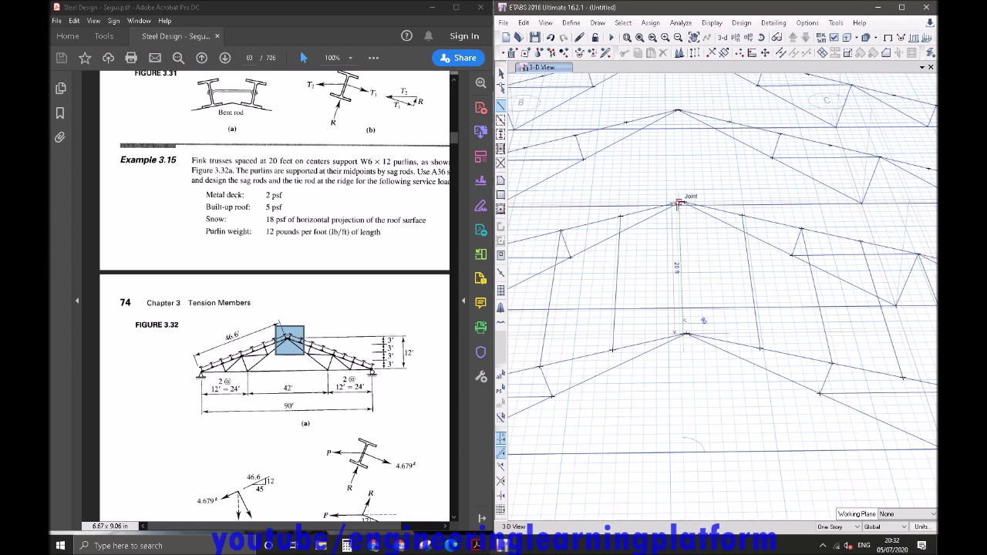
click(678, 202)
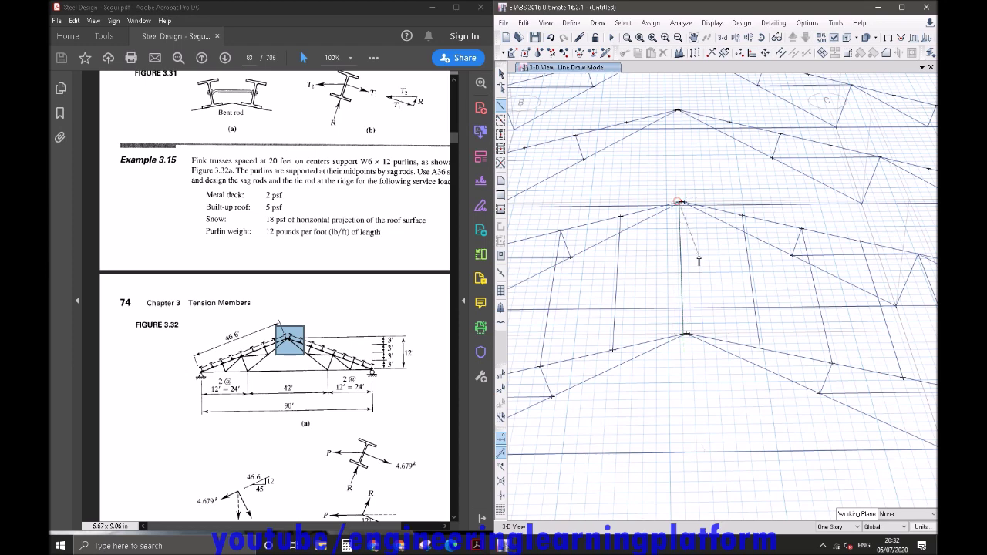
click(689, 336)
click(686, 202)
key(Escape)
Replicate all the purlins in the bay between grids 1 and 2 linearly with dx 0, dy 20 ft and number 3.
scroll(746, 332, down, 5)
shift+middle_drag(760, 409, 702, 430)
click(785, 455)
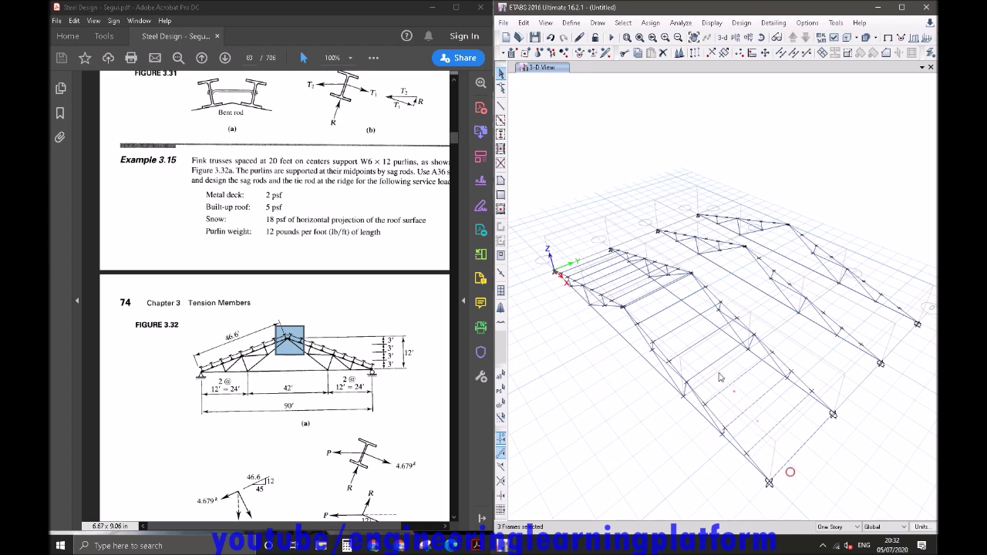
click(678, 325)
click(663, 310)
middle_drag(694, 336, 713, 374)
scroll(671, 352, up, 5)
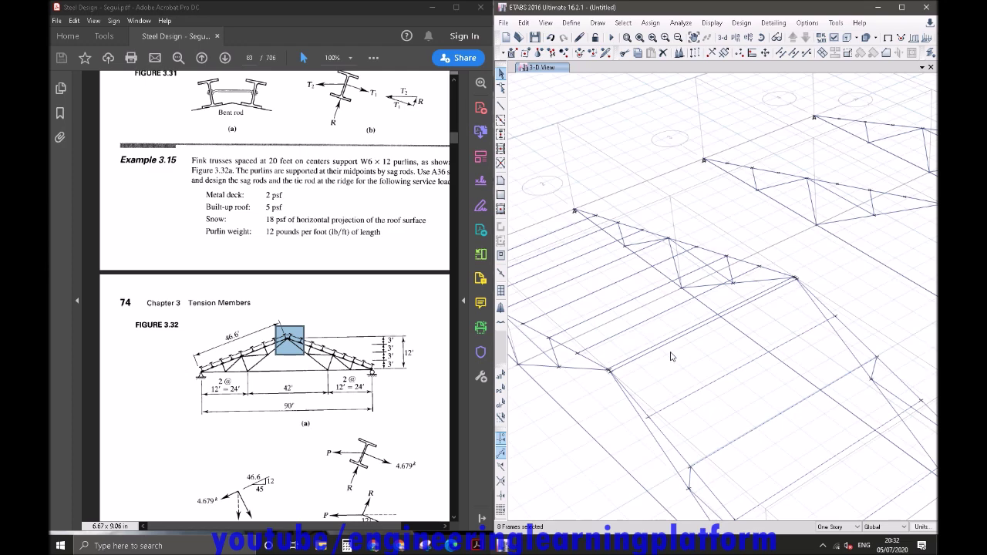
drag(650, 330, 649, 330)
middle_drag(665, 354, 777, 402)
drag(744, 382, 700, 352)
drag(620, 311, 603, 293)
click(524, 22)
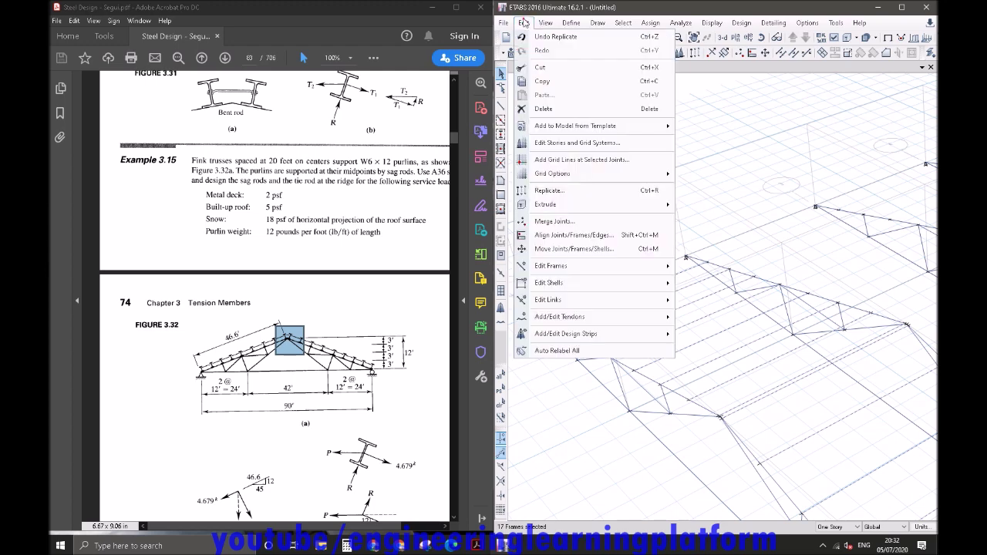
click(550, 190)
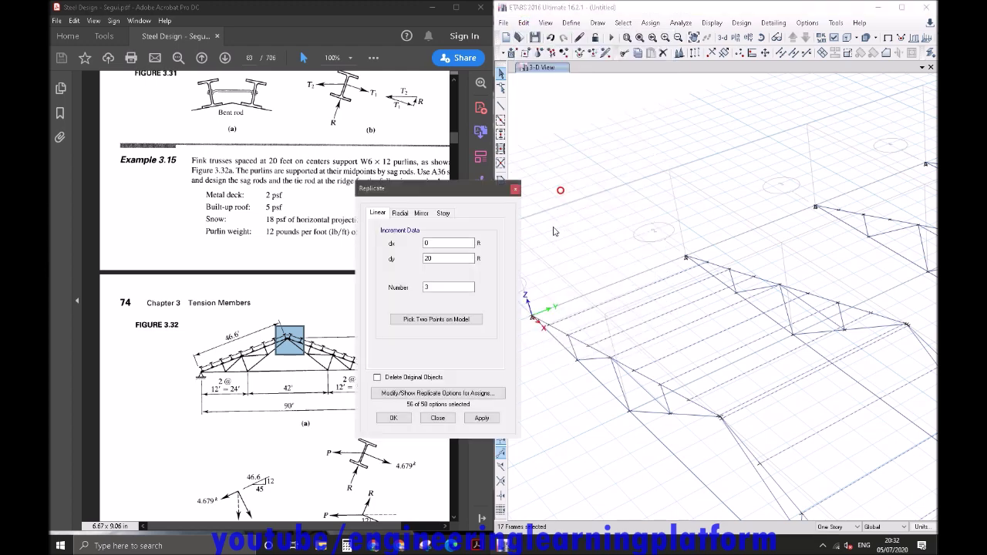
click(393, 418)
scroll(630, 373, down, 2)
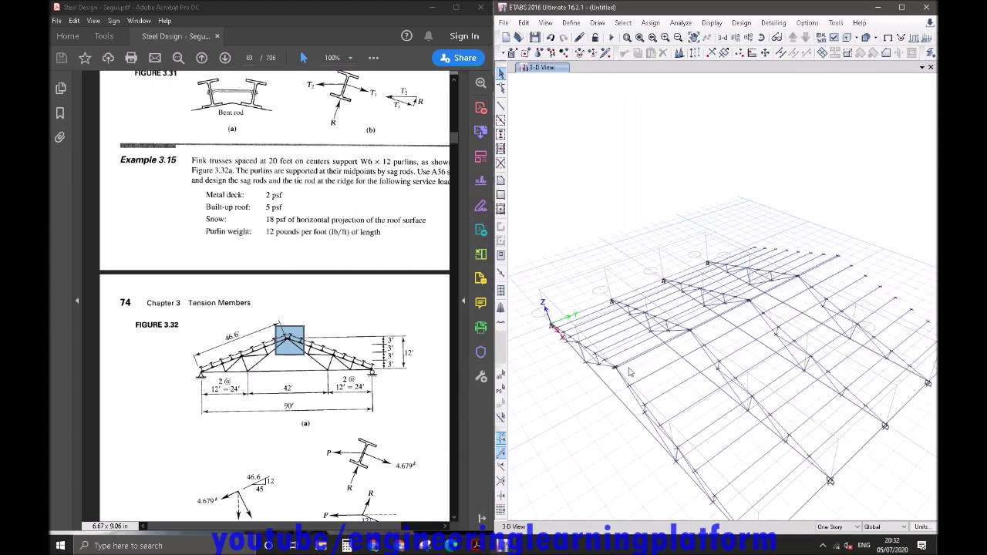
Delete the surplus purlins that extend beyond the grid 4 truss on both roof slopes.
shift+middle_drag(715, 406, 653, 399)
middle_drag(752, 391, 632, 381)
drag(856, 492, 760, 231)
drag(758, 301, 718, 236)
key(Delete)
shift+middle_drag(669, 345, 829, 329)
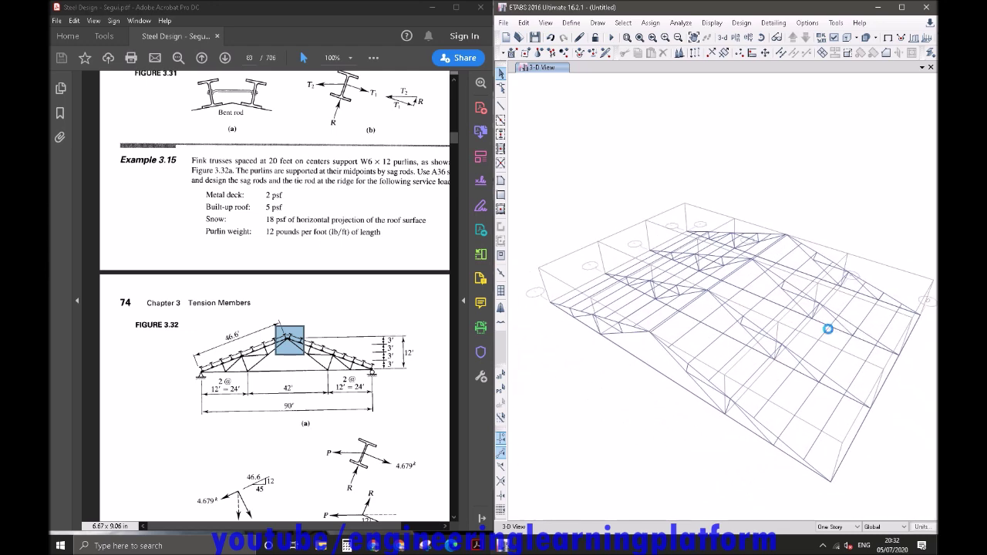
middle_drag(707, 426, 652, 398)
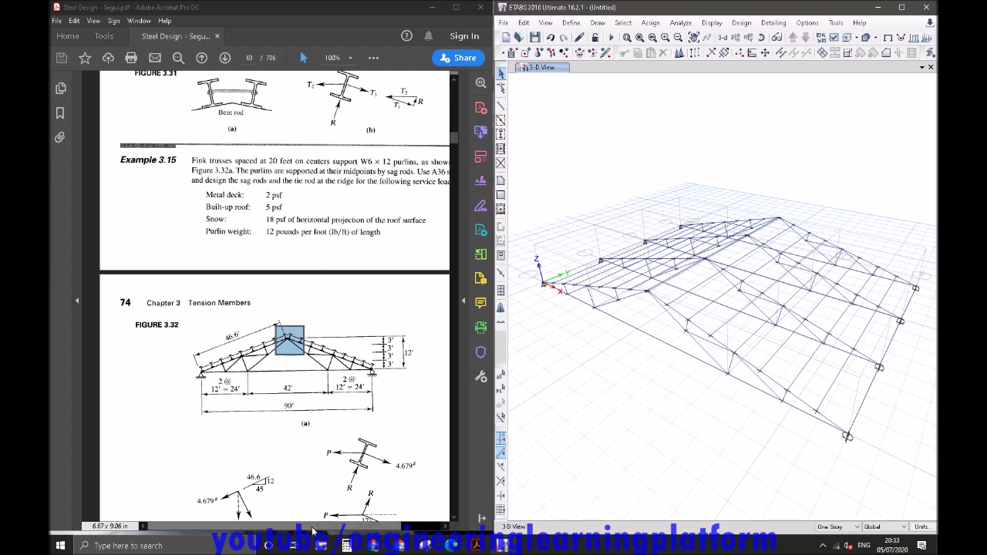
drag(350, 526, 370, 525)
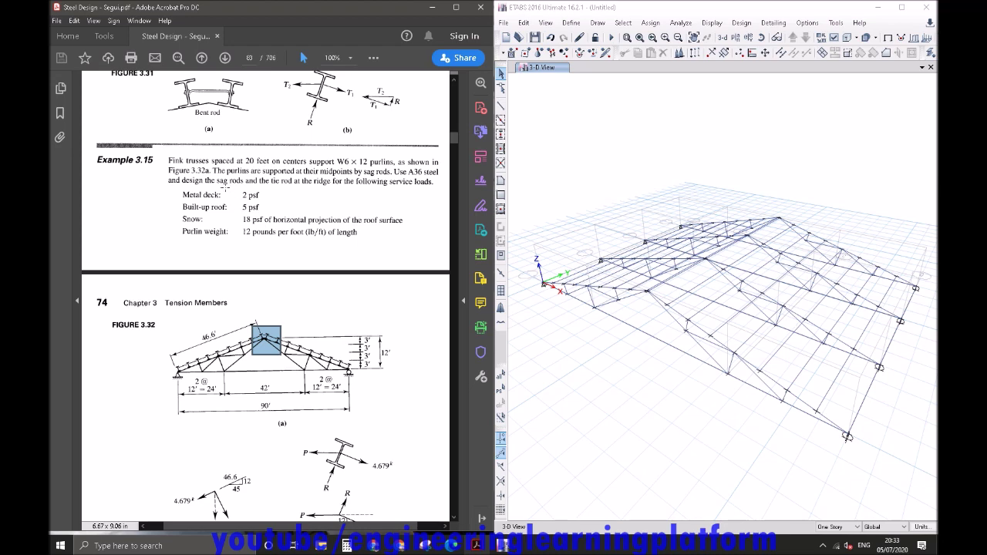
click(501, 182)
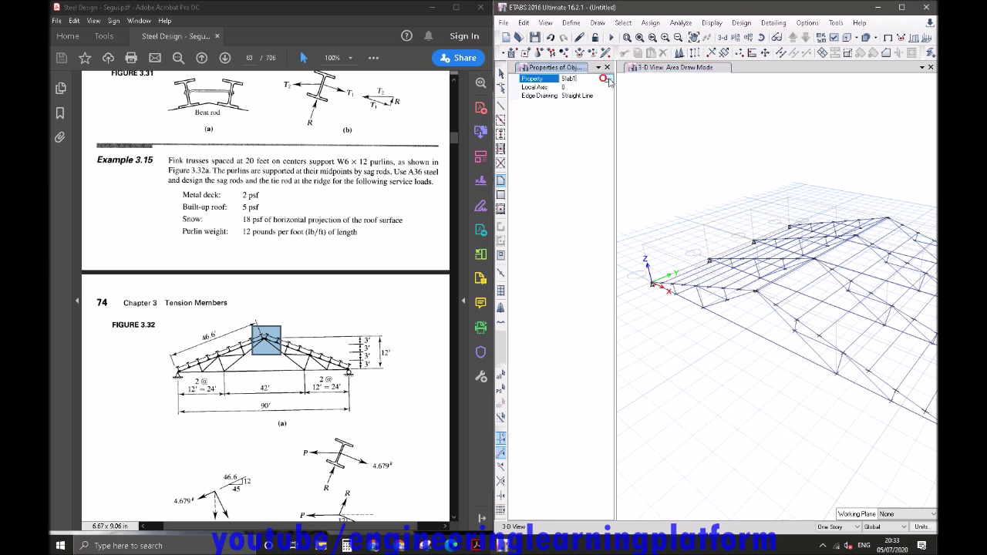
click(608, 80)
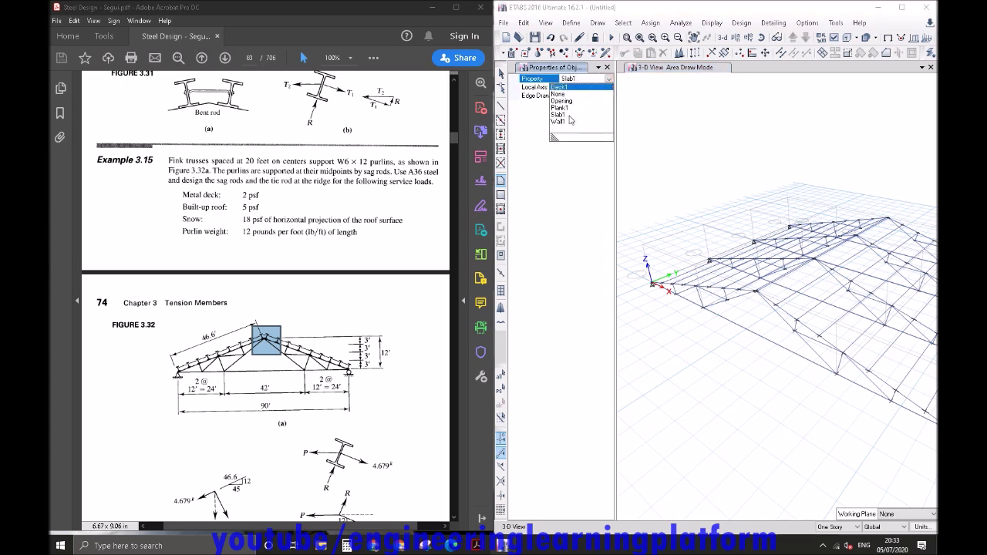
click(607, 68)
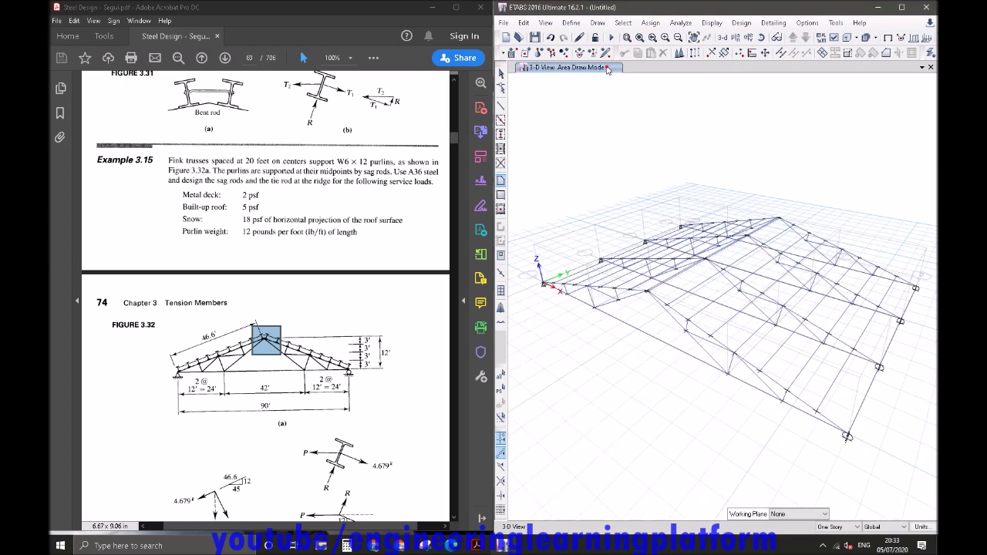
Add a new deck section property named "For load only" with A36 as its deck material.
click(571, 22)
mouse_move(592, 57)
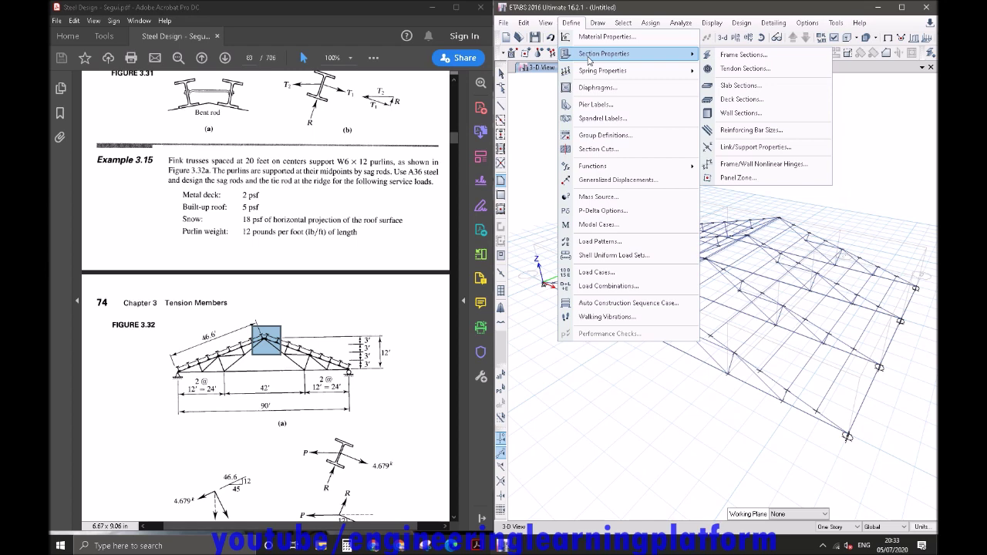
click(746, 101)
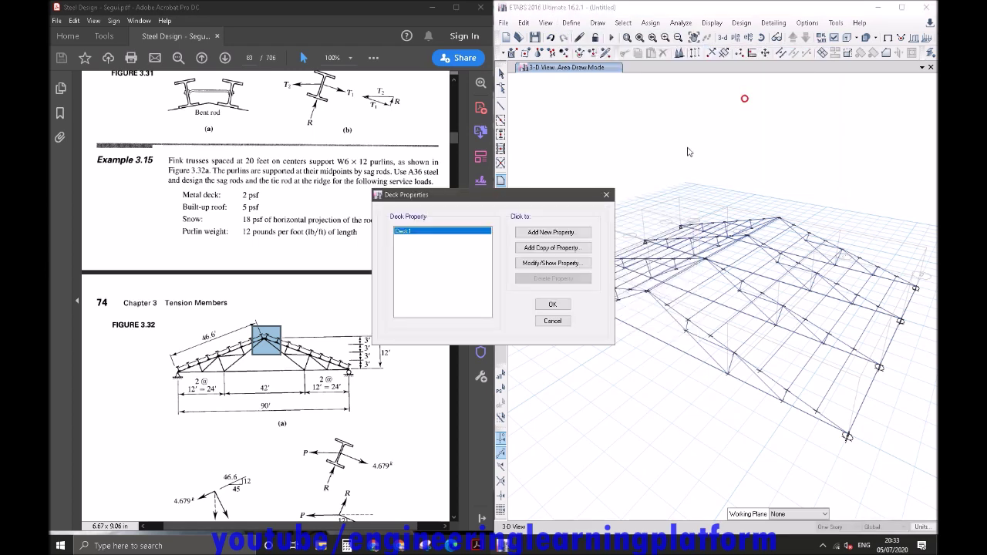
click(552, 232)
drag(494, 129, 518, 130)
text(For load only)
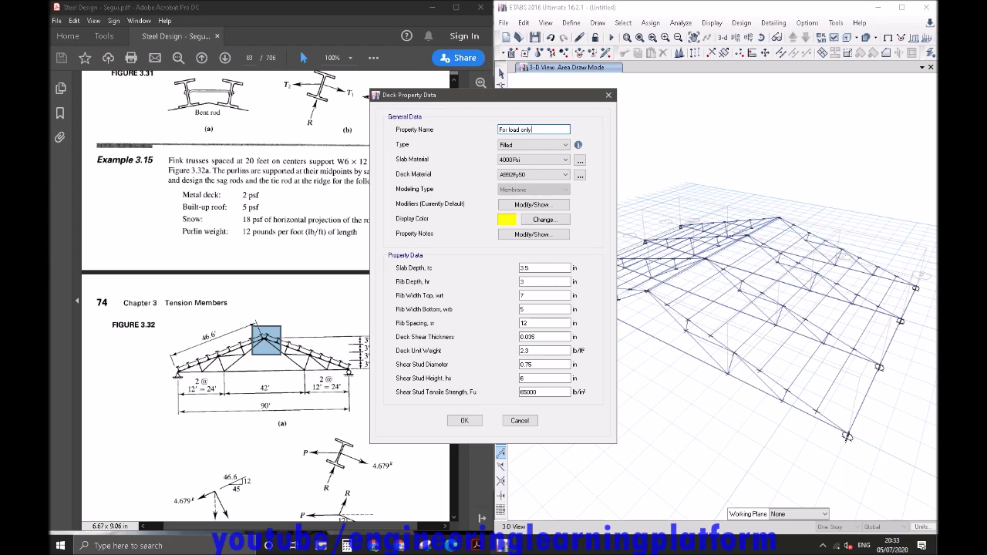
click(525, 173)
click(508, 213)
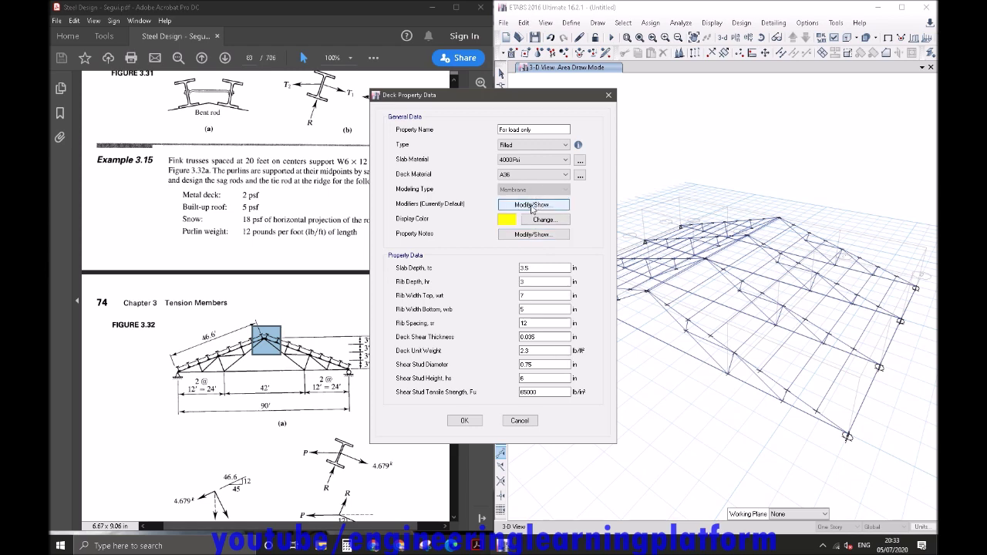
Set all membrane, bending, shear, mass and weight modifiers of the For load only deck to 0.001.
click(532, 205)
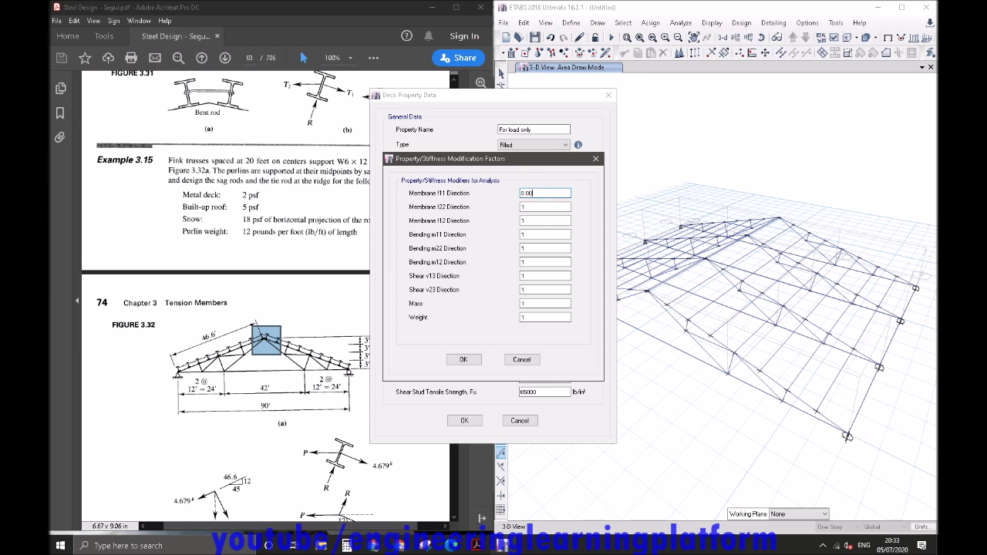
double_click(516, 194)
key(ctrl+c)
double_click(533, 207)
key(ctrl+v)
double_click(533, 222)
key(ctrl+v)
double_click(533, 235)
key(ctrl+v)
double_click(534, 248)
key(ctrl+v)
double_click(527, 262)
key(ctrl+v)
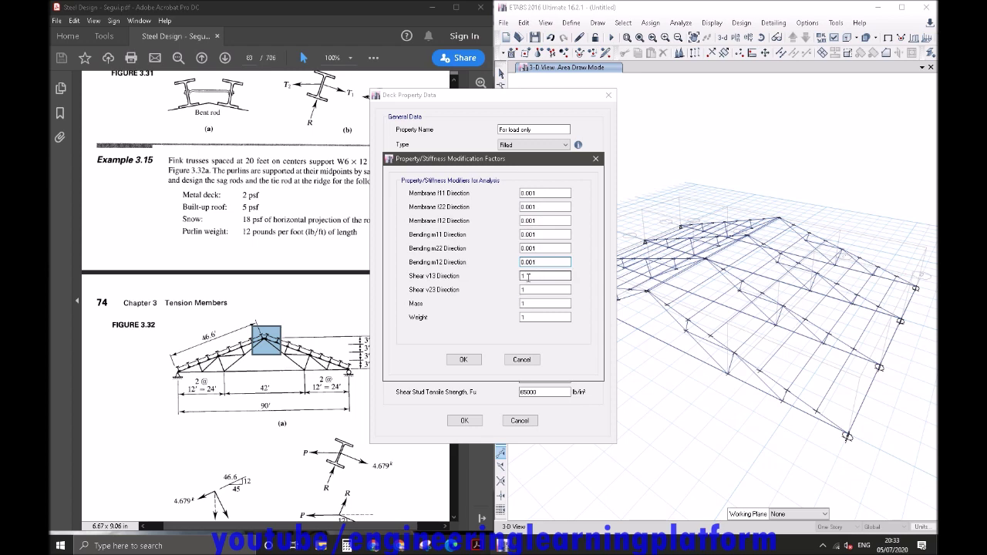
double_click(527, 276)
key(ctrl+v)
double_click(527, 289)
key(ctrl+v)
double_click(527, 303)
key(ctrl+v)
double_click(524, 317)
key(ctrl+v)
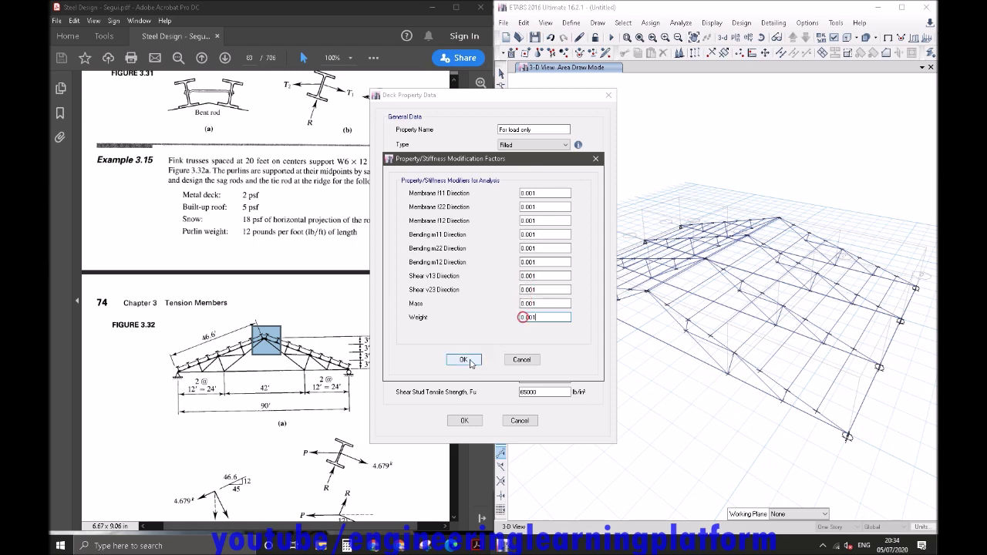
click(468, 359)
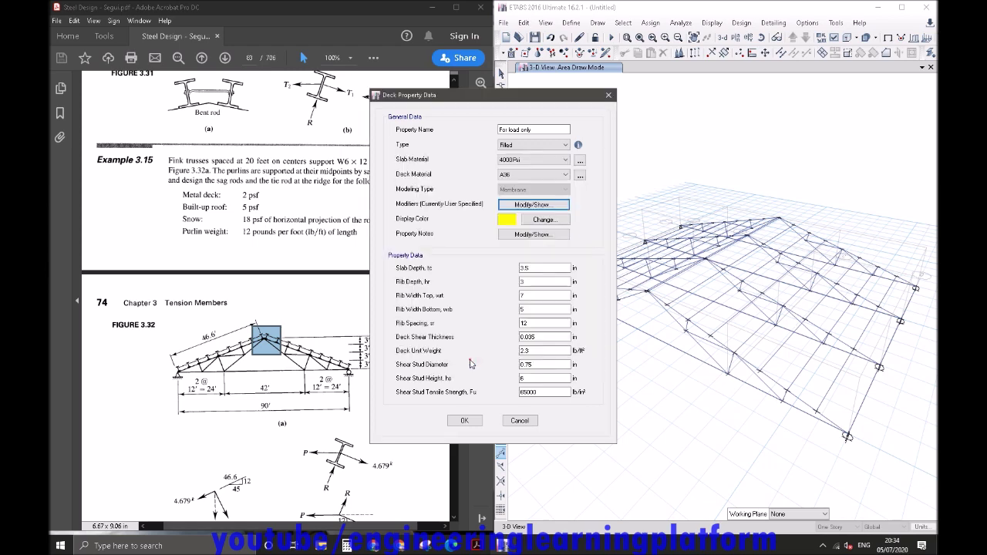
Set the deck's slab depth, rib depth and both rib widths to 2 in and rib spacing to 24 in, and save the property.
double_click(530, 267)
text(2)
double_click(527, 282)
text(2)
double_click(529, 295)
text(2)
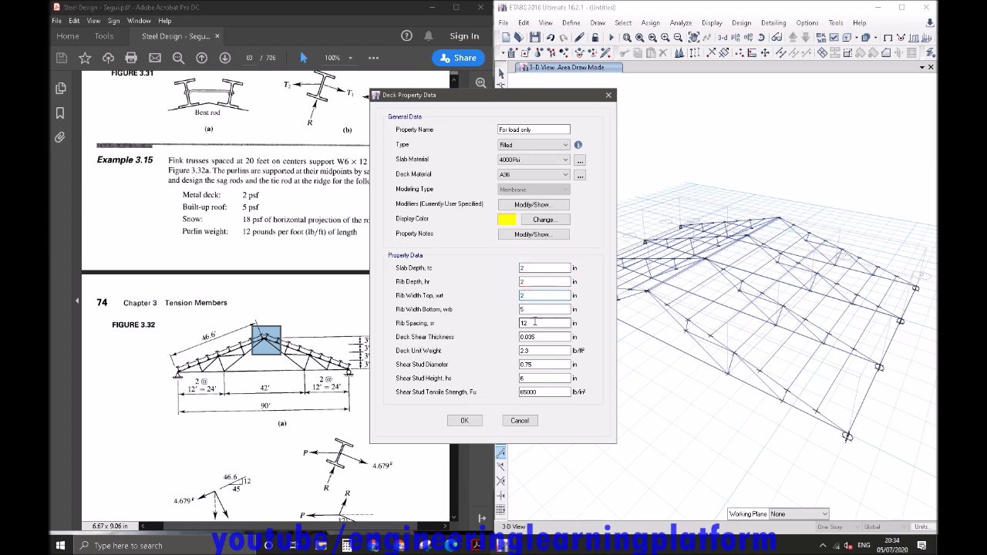
double_click(532, 323)
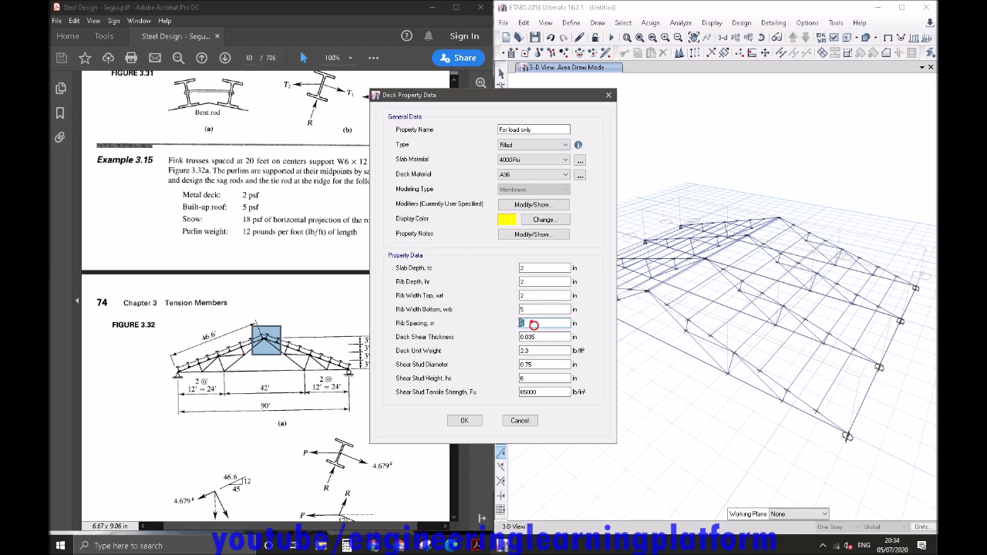
text(24)
double_click(524, 310)
text(2)
click(464, 421)
click(552, 305)
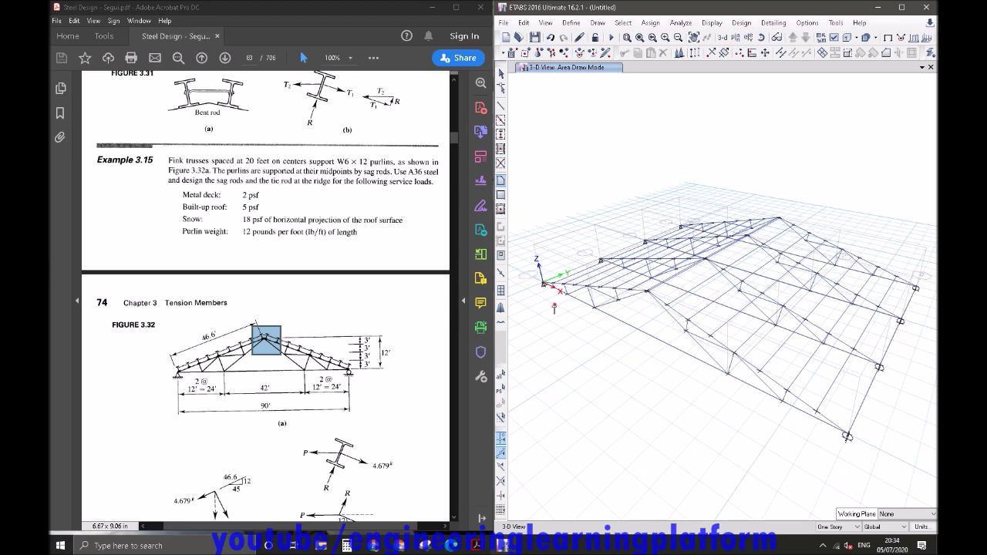
Draw a floor area with the For load only property over the far-X roof slope between the grid 1 and 2 trusses, from ridge to supports.
click(500, 178)
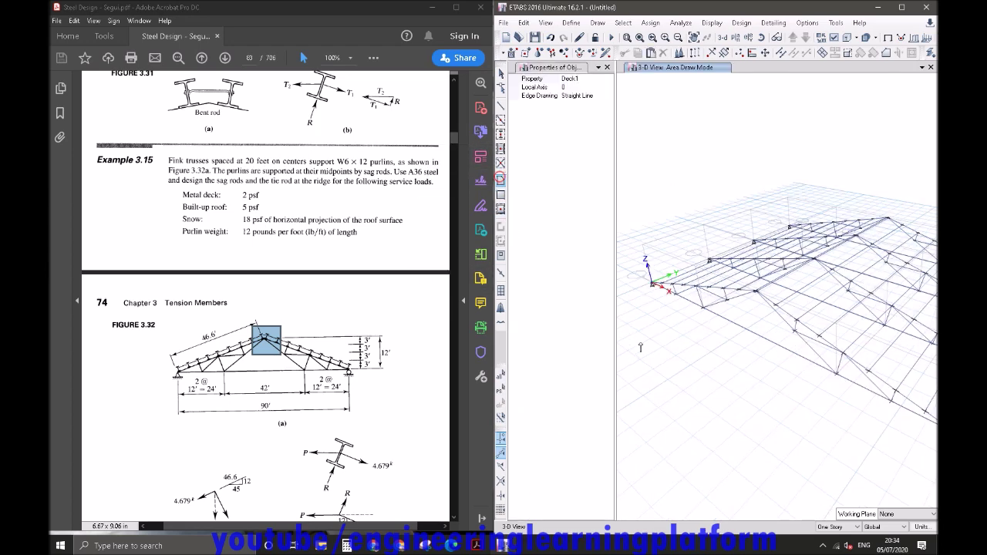
click(610, 80)
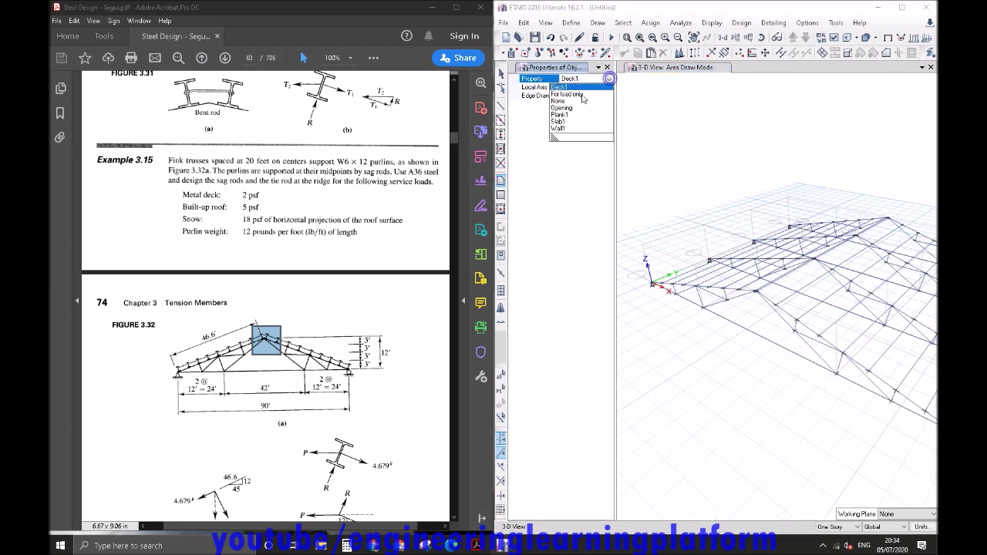
click(582, 95)
click(607, 67)
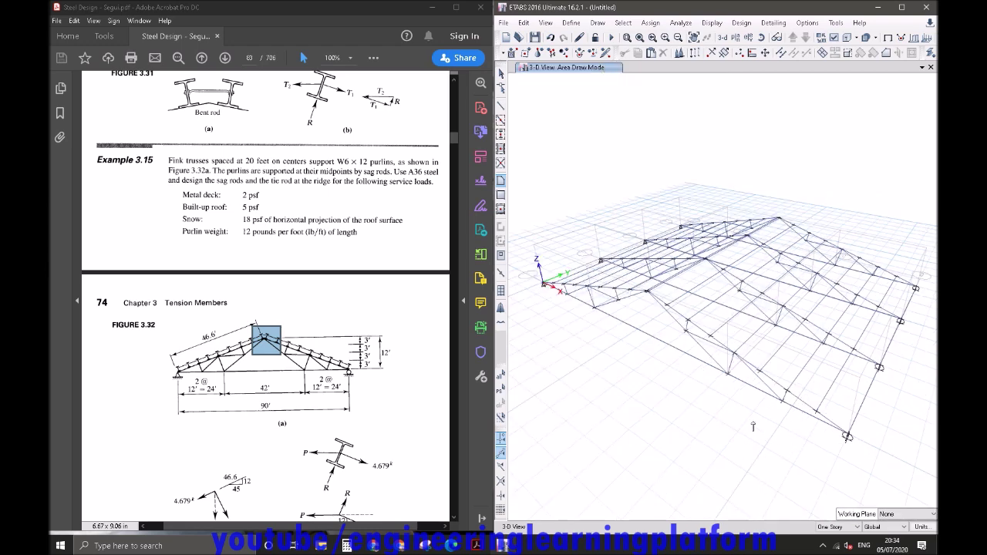
mouse_move(763, 463)
middle_down()
mouse_move(749, 476)
mouse_move(760, 471)
middle_up()
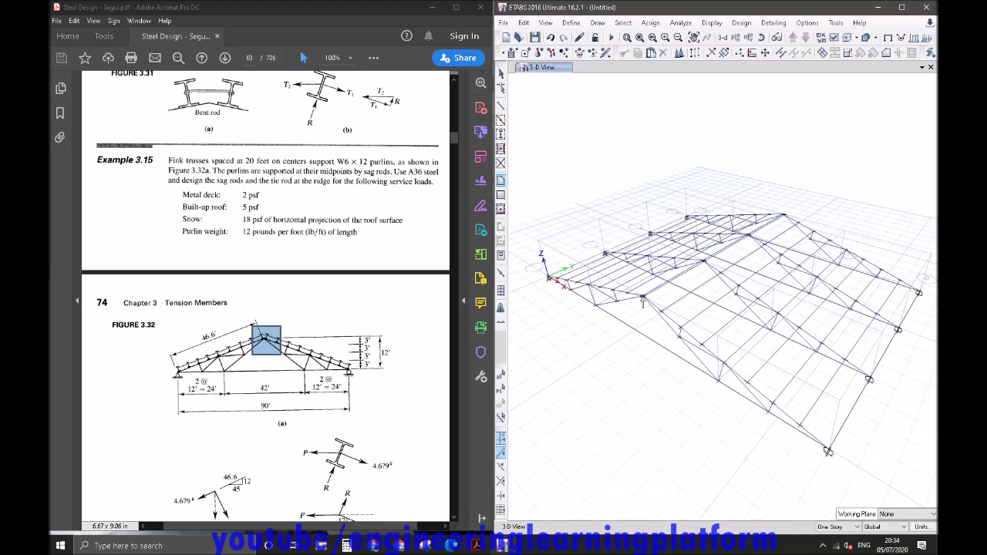
scroll(646, 299, up, 5)
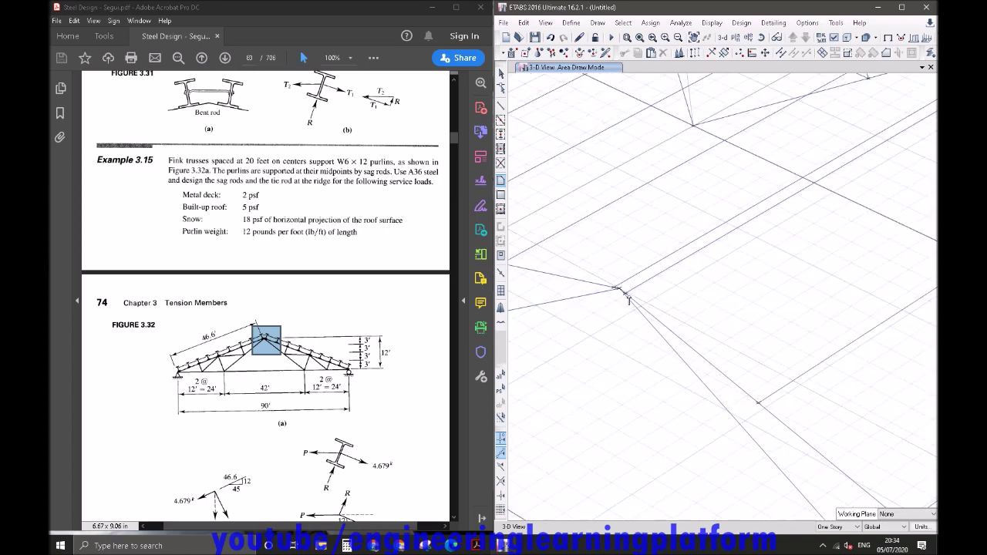
scroll(700, 290, down, 4)
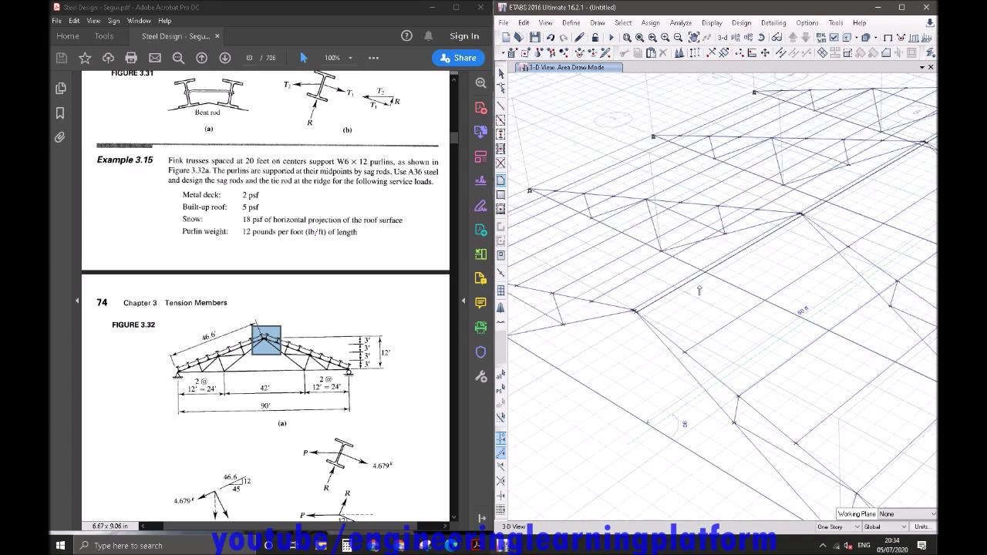
click(801, 214)
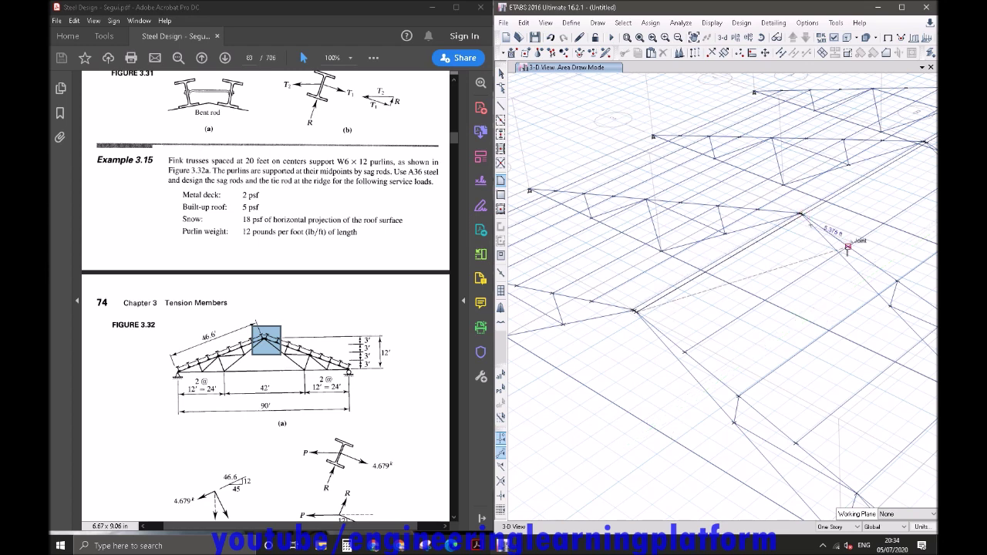
scroll(852, 347, down, 5)
scroll(841, 350, up, 8)
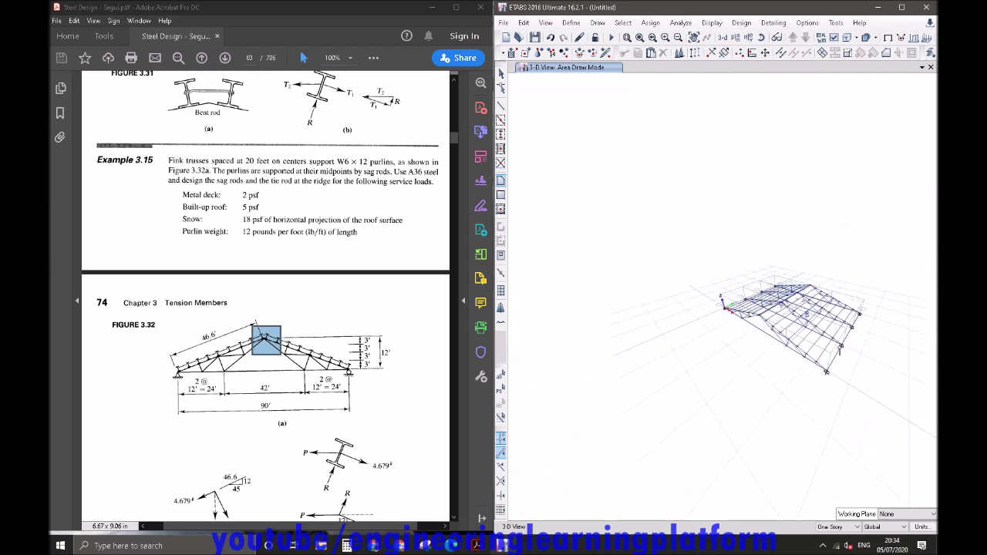
click(847, 333)
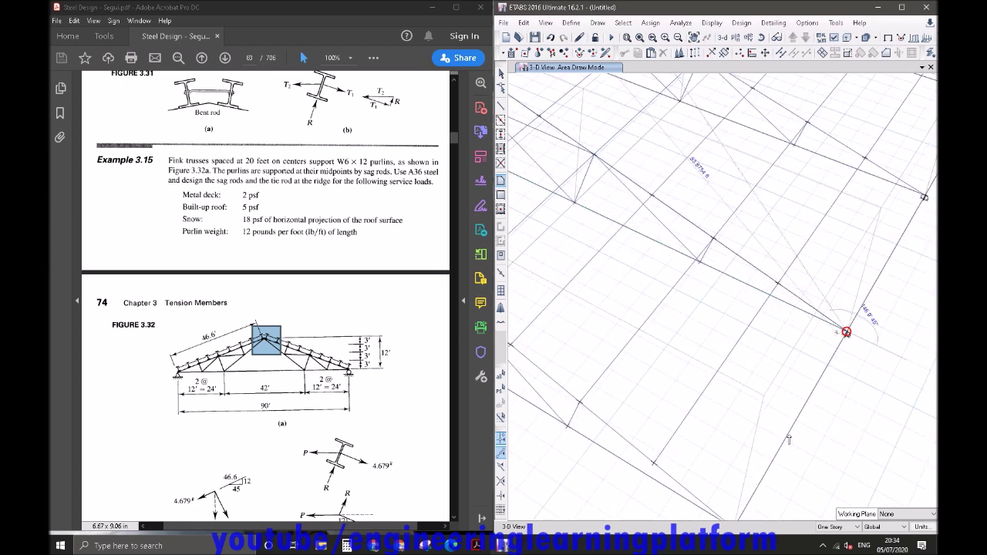
middle_drag(785, 450, 800, 383)
double_click(748, 461)
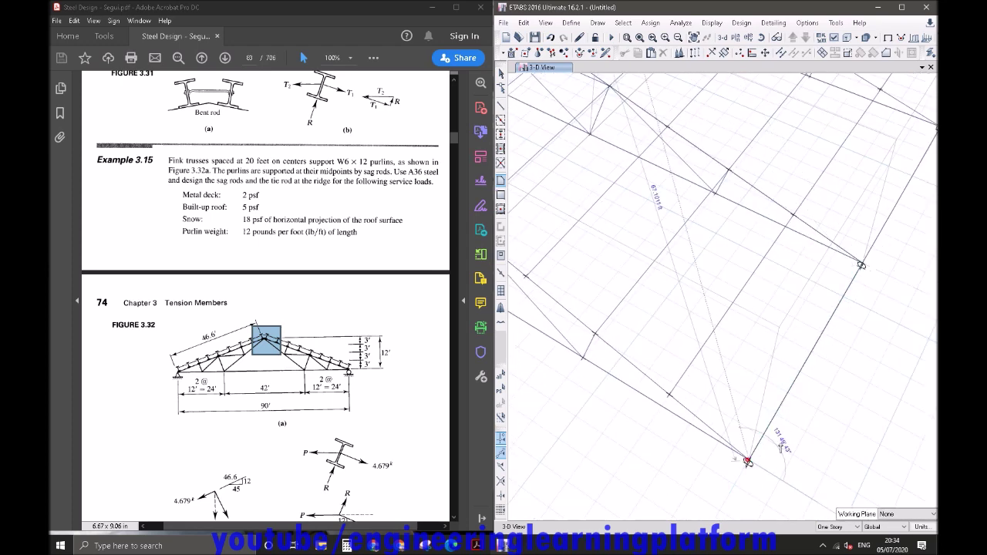
key(Escape)
Select the new deck area with its crossing purlins and divide it at selected joints on edges and intersections with selected frame objects.
scroll(756, 428, down, 5)
click(776, 410)
click(736, 380)
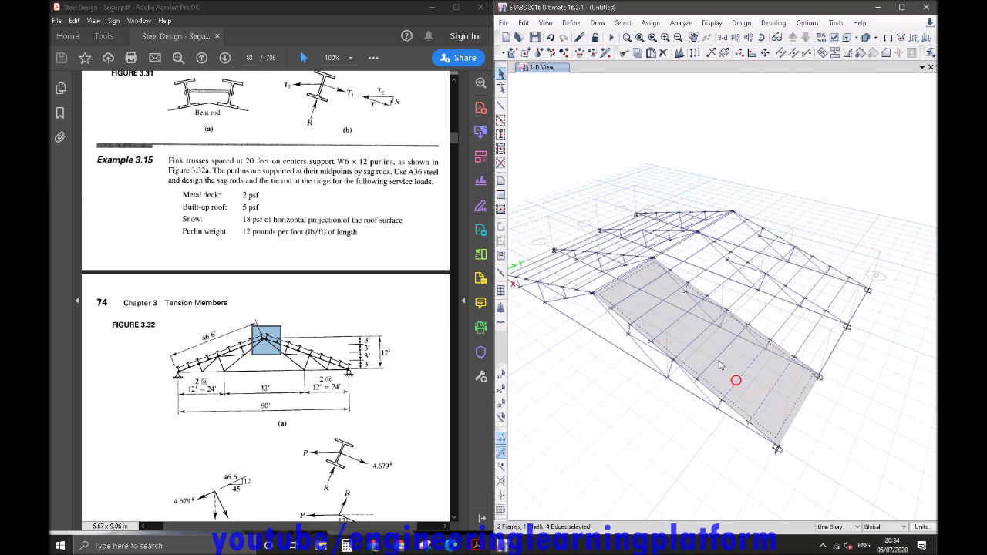
click(666, 331)
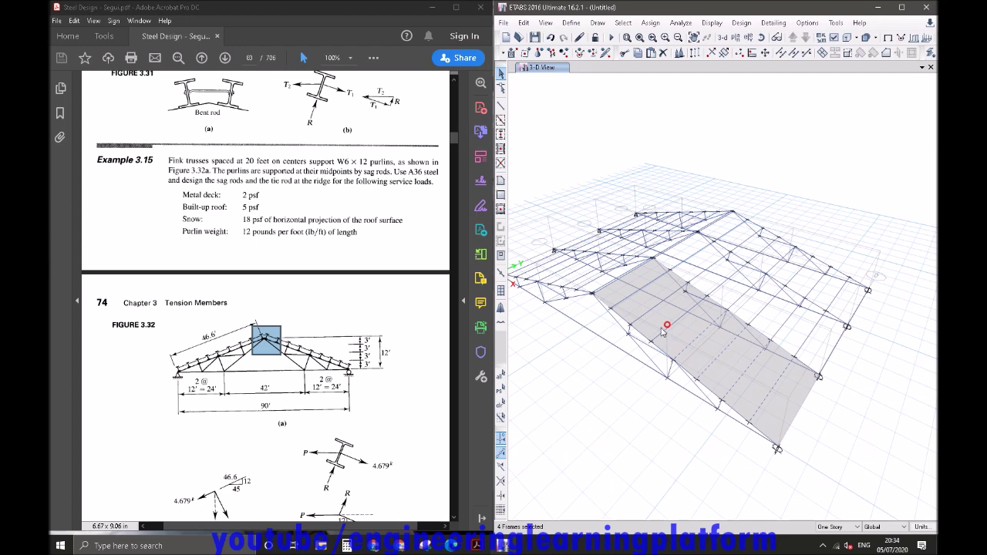
click(661, 325)
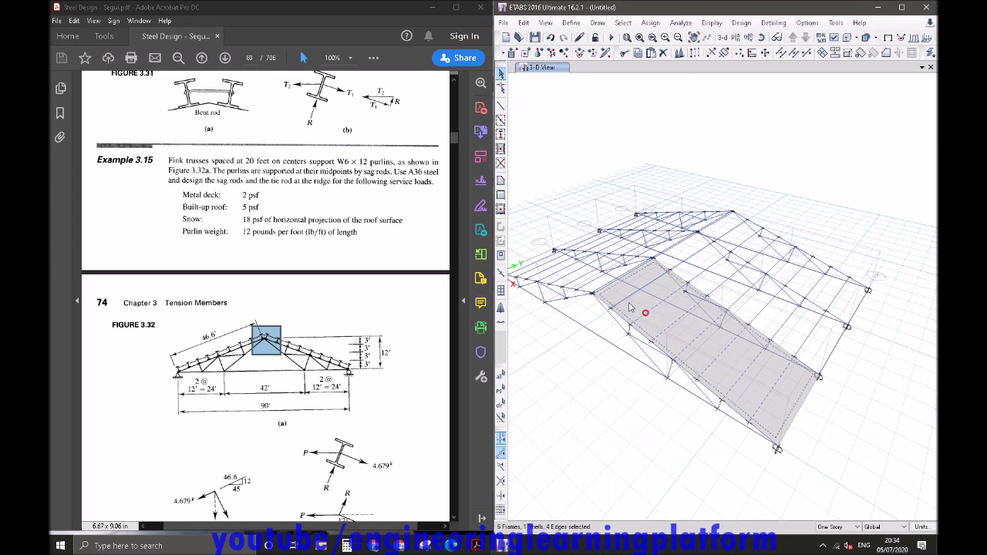
click(628, 299)
click(822, 53)
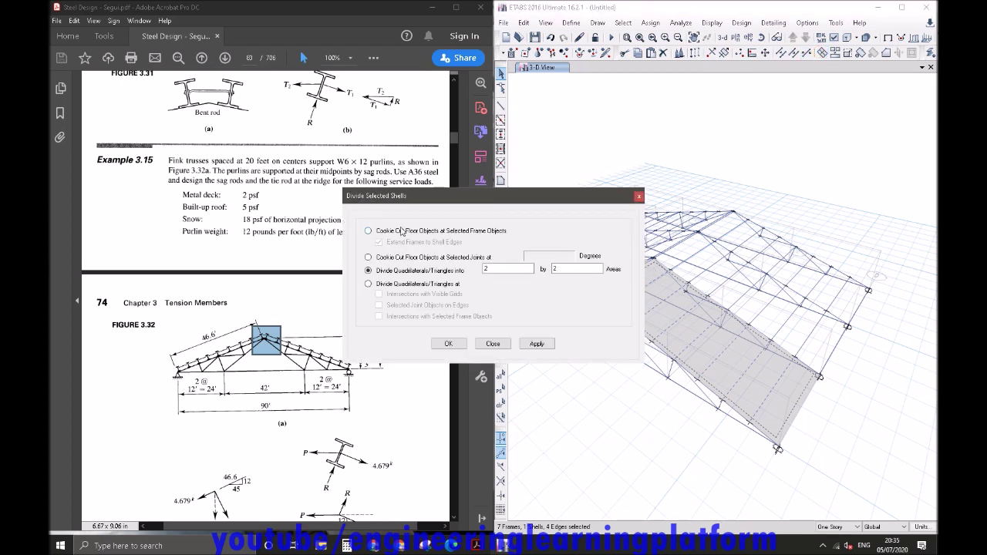
click(401, 233)
click(392, 284)
click(408, 306)
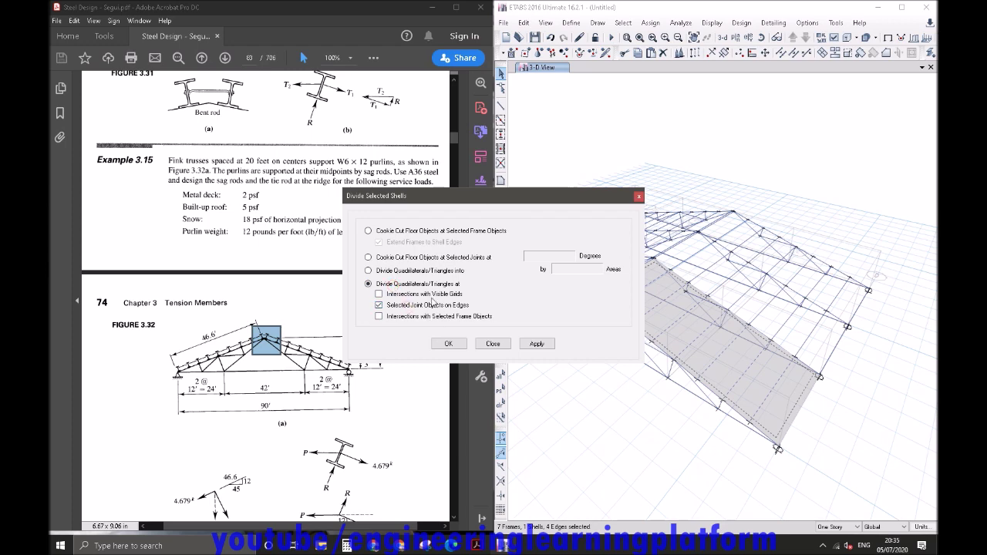
click(448, 344)
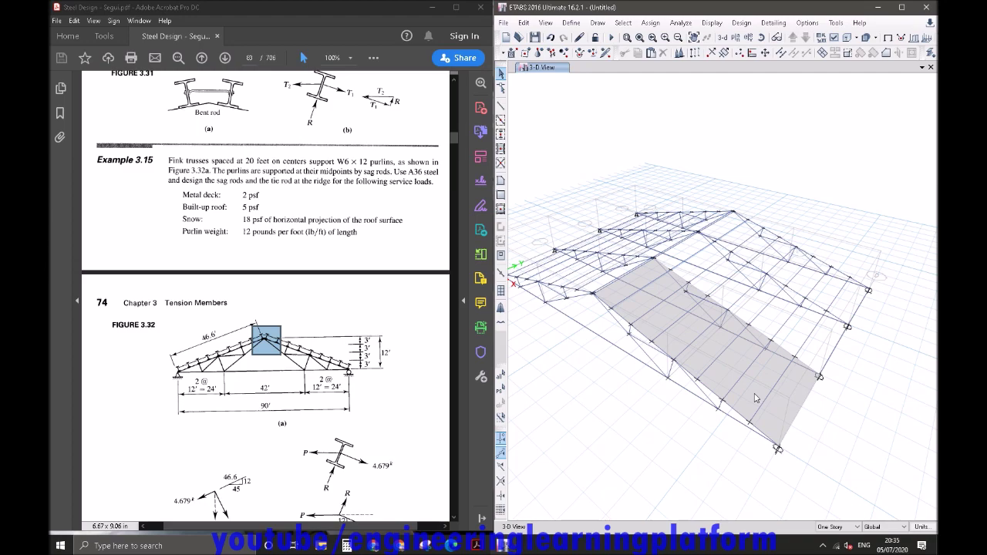
Draw a second For load only area over the origin-side roof slope between the grid 1 and 2 trusses.
shift+middle_drag(637, 417, 759, 415)
middle_drag(703, 380, 731, 378)
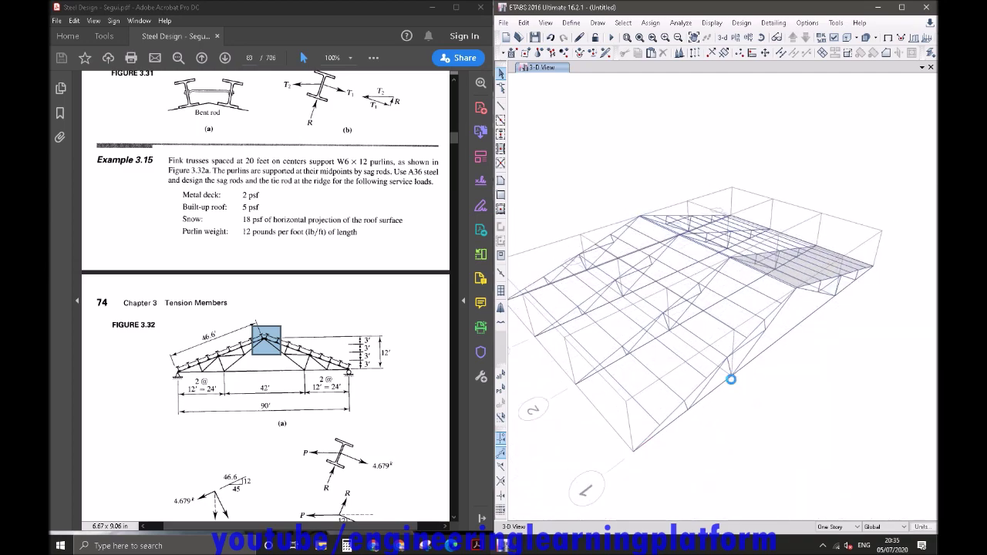
click(502, 182)
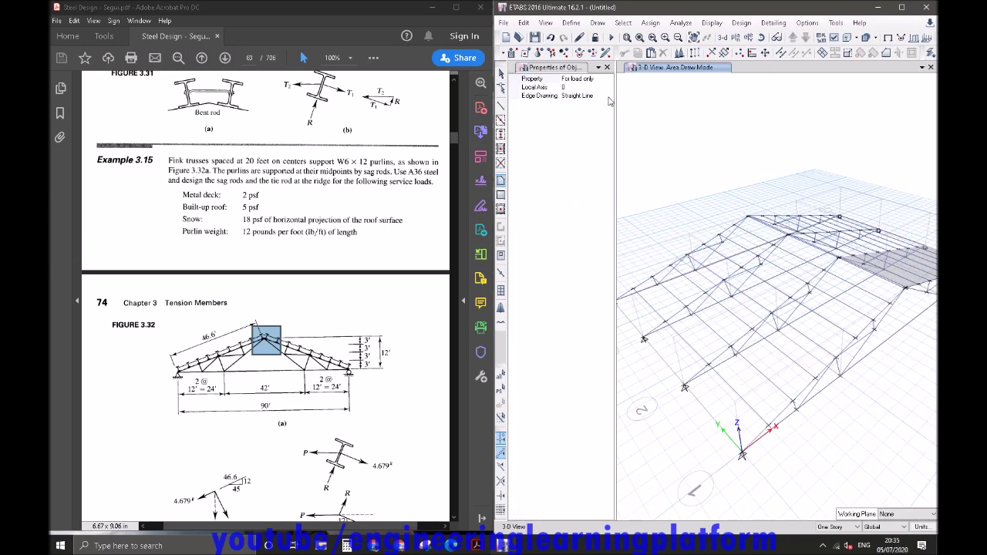
scroll(725, 264, up, 5)
scroll(756, 247, down, 4)
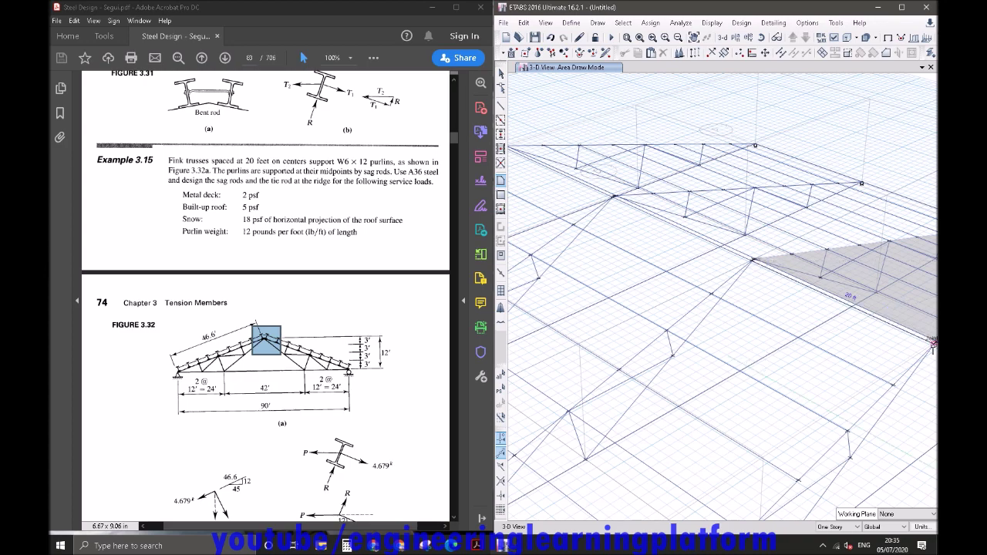
scroll(894, 384, down, 5)
middle_drag(874, 395, 857, 335)
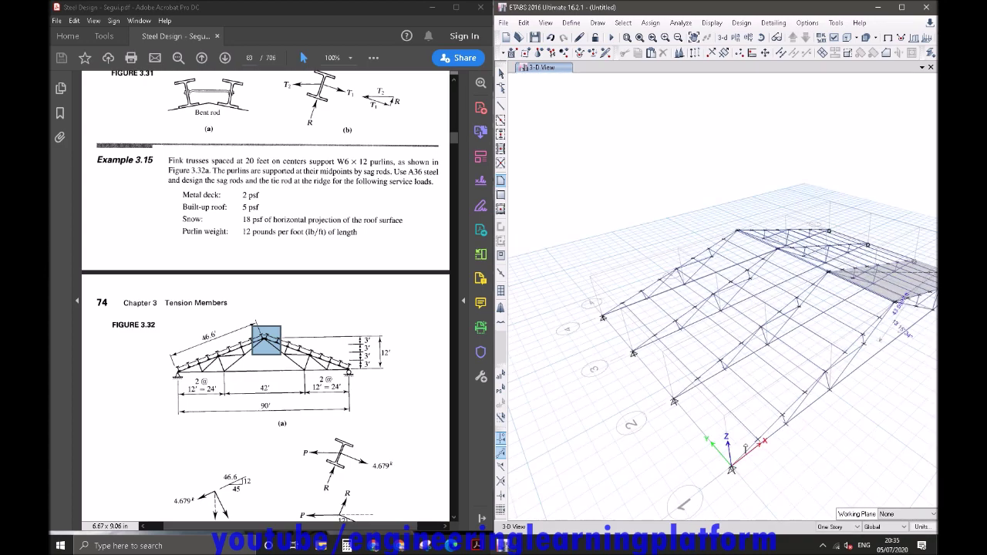
click(731, 468)
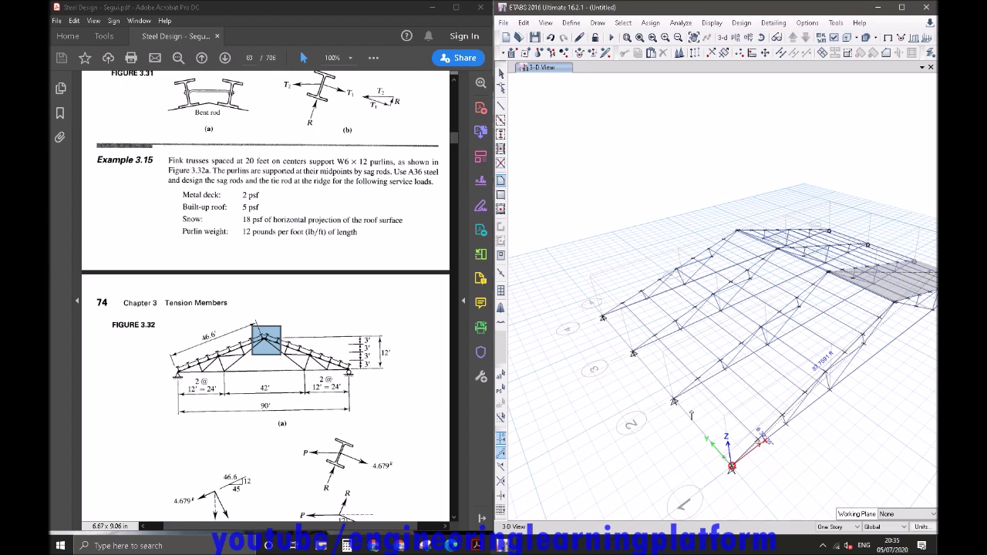
key(Escape)
Select the origin-side deck area and its crossing purlins, and divide it at selected edge joints and selected frame intersections.
click(724, 405)
click(781, 381)
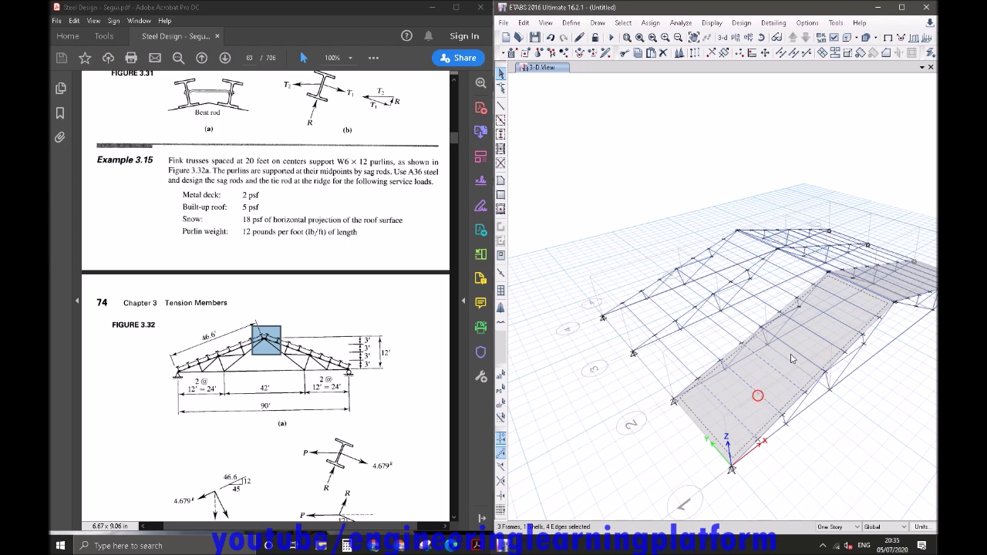
click(803, 358)
click(830, 342)
click(866, 318)
click(866, 309)
click(823, 52)
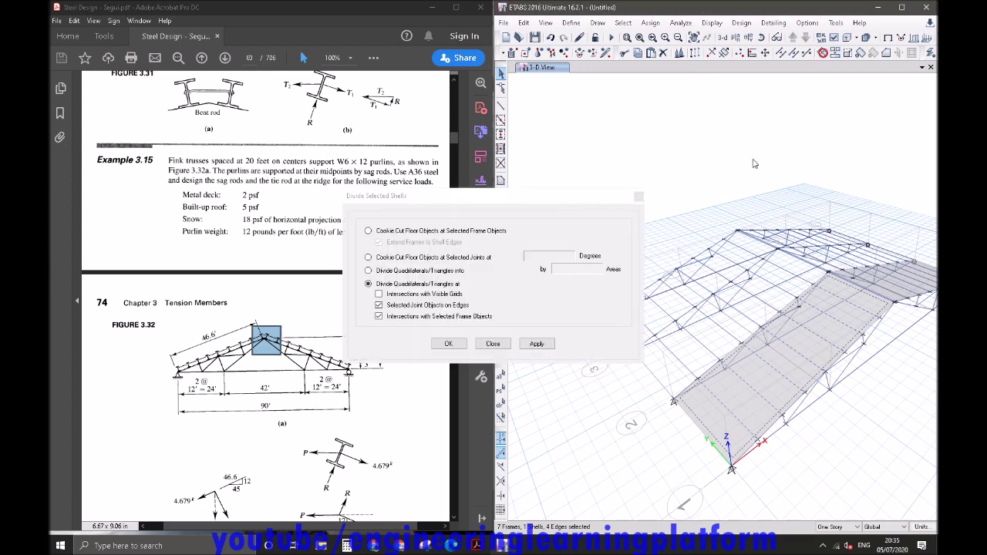
click(448, 343)
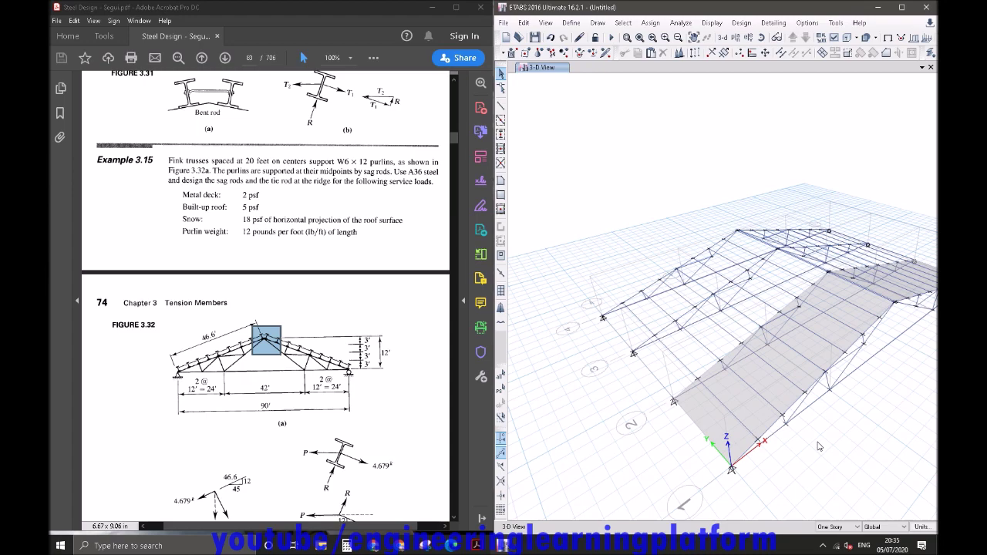
Select all wall and floor objects by object type to pick every deck panel on both slopes.
shift+middle_drag(808, 457, 668, 453)
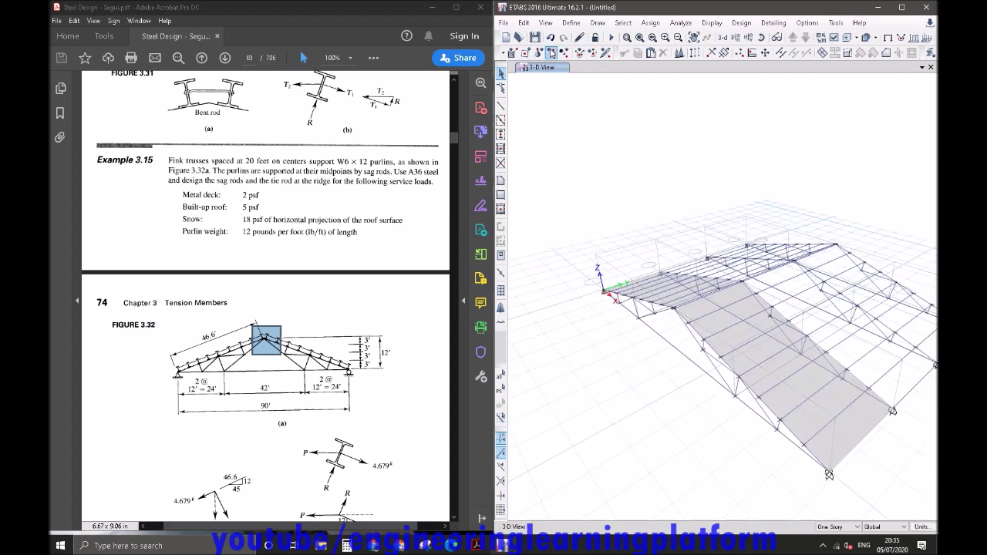
click(623, 23)
mouse_move(640, 37)
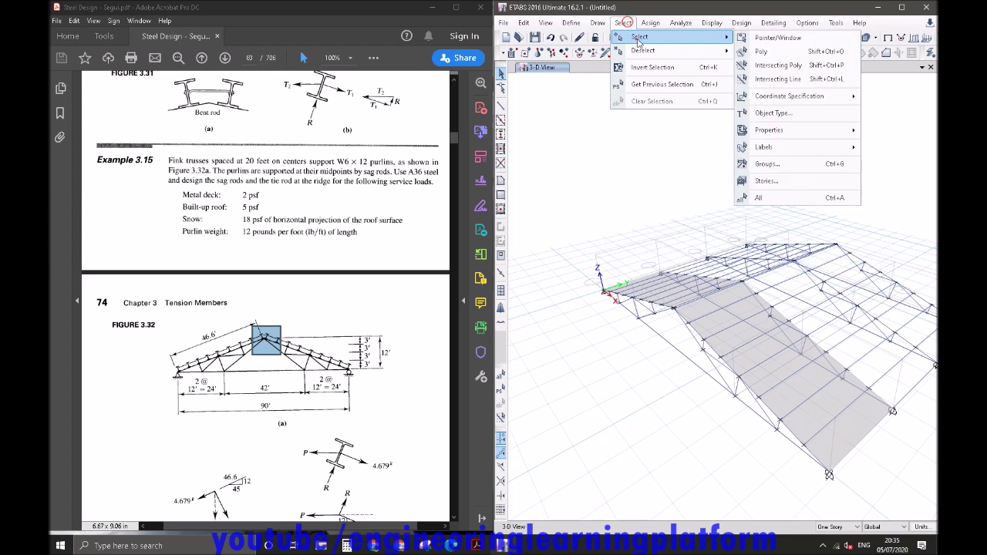
click(785, 113)
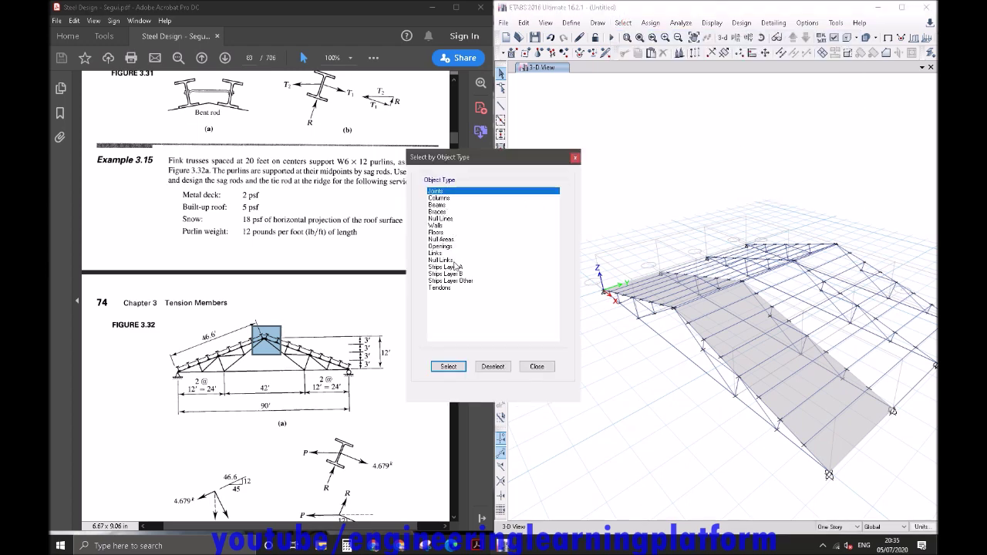
click(449, 233)
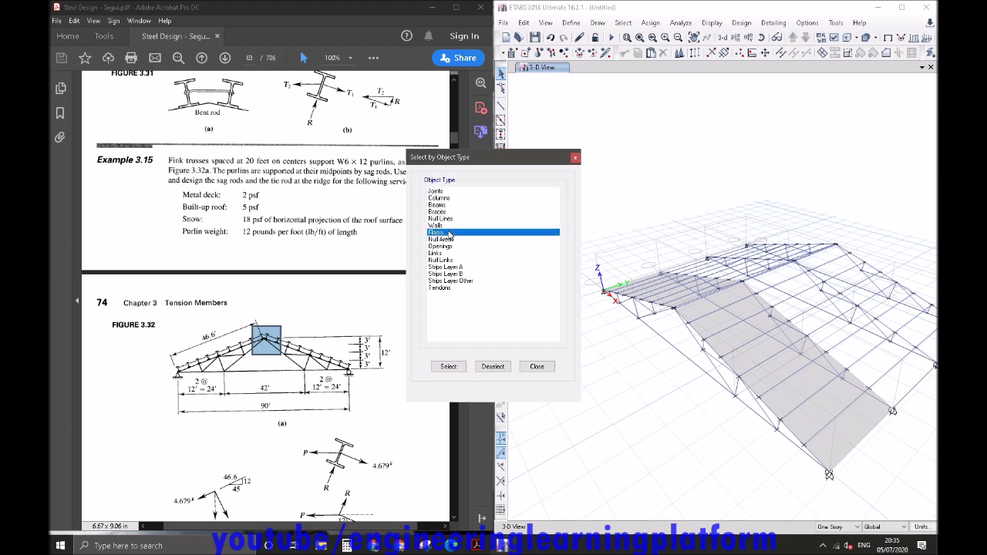
ctrl+click(447, 225)
click(452, 366)
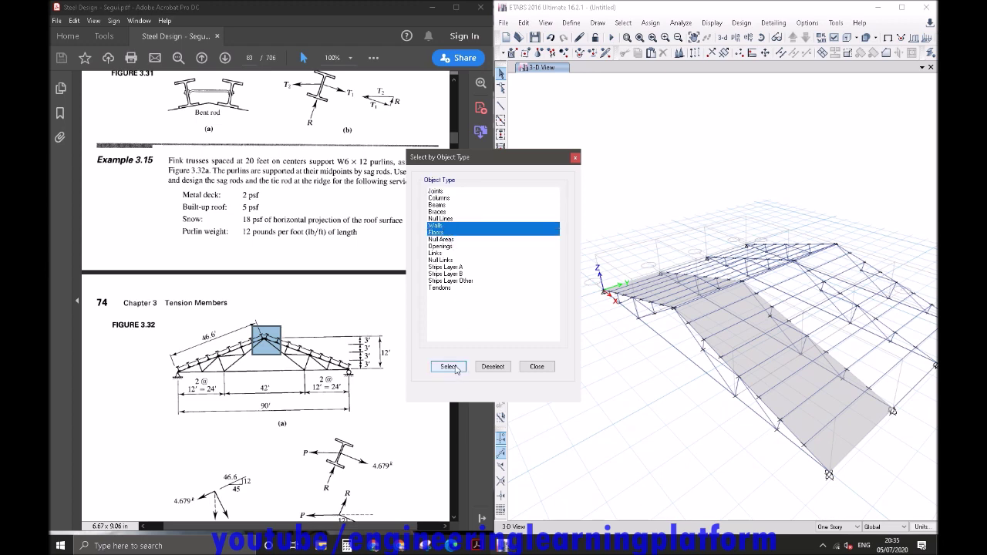
click(537, 366)
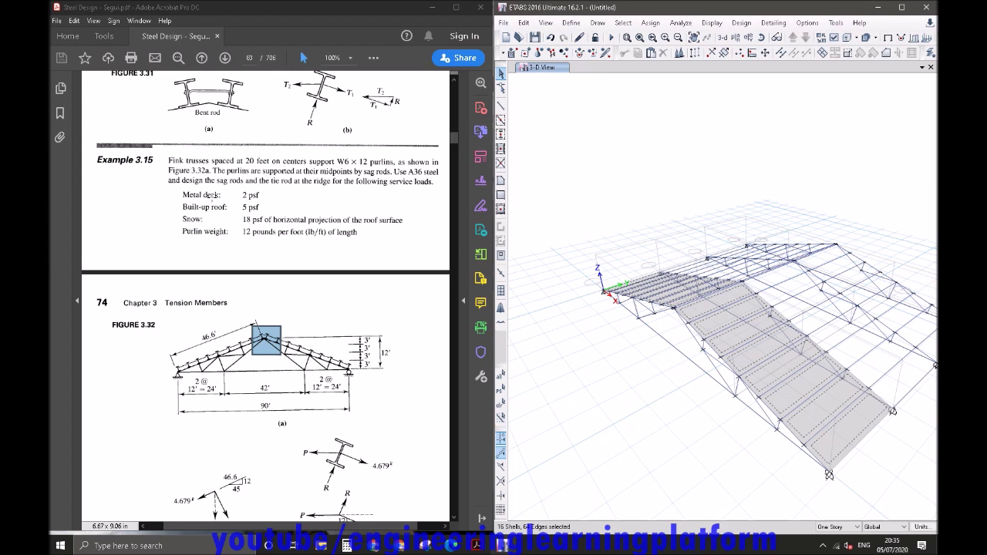
Assign a uniform shell load of 7 lb/ft² in the Gravity direction to the selected deck panels under the Additional dead pattern.
drag(223, 191, 270, 213)
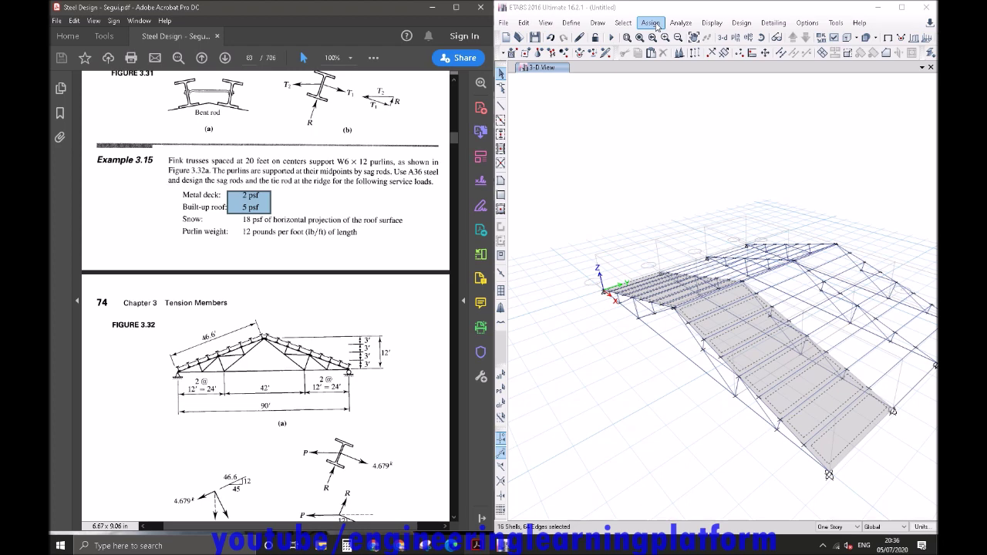
click(655, 26)
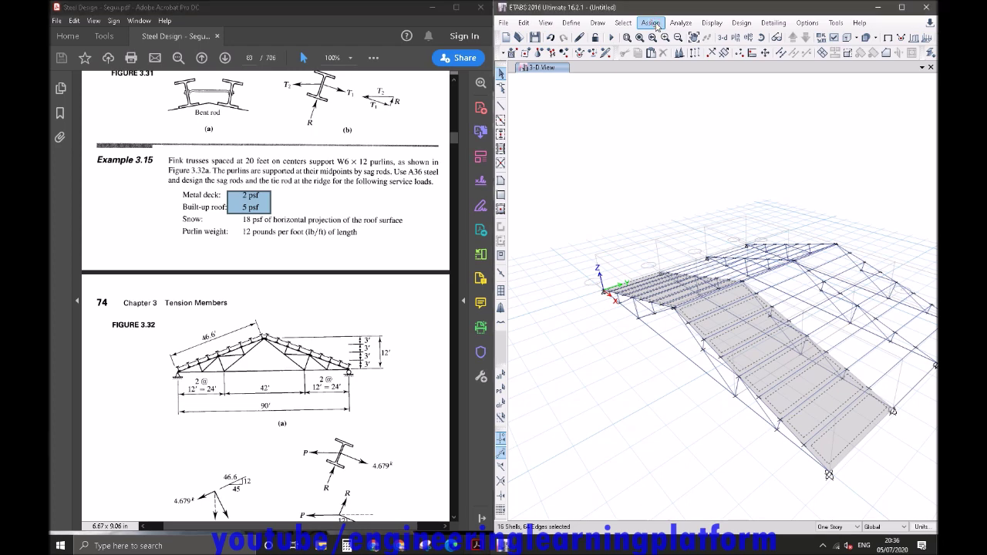
click(656, 25)
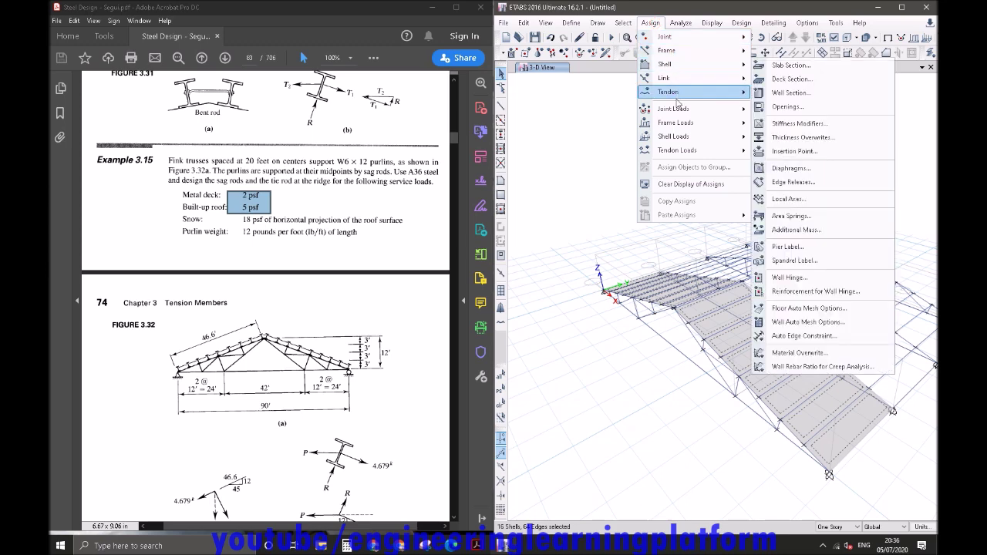
mouse_move(678, 137)
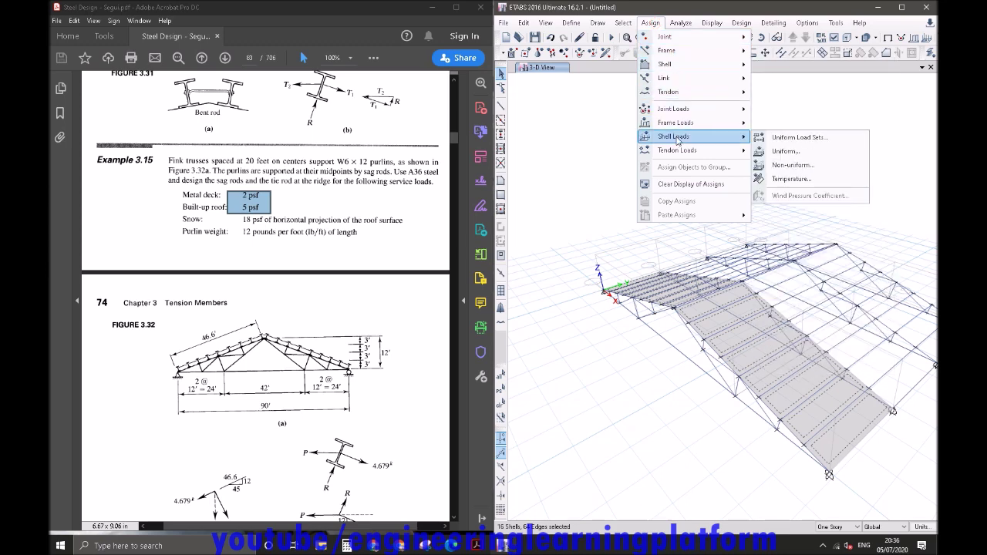
click(785, 151)
click(563, 244)
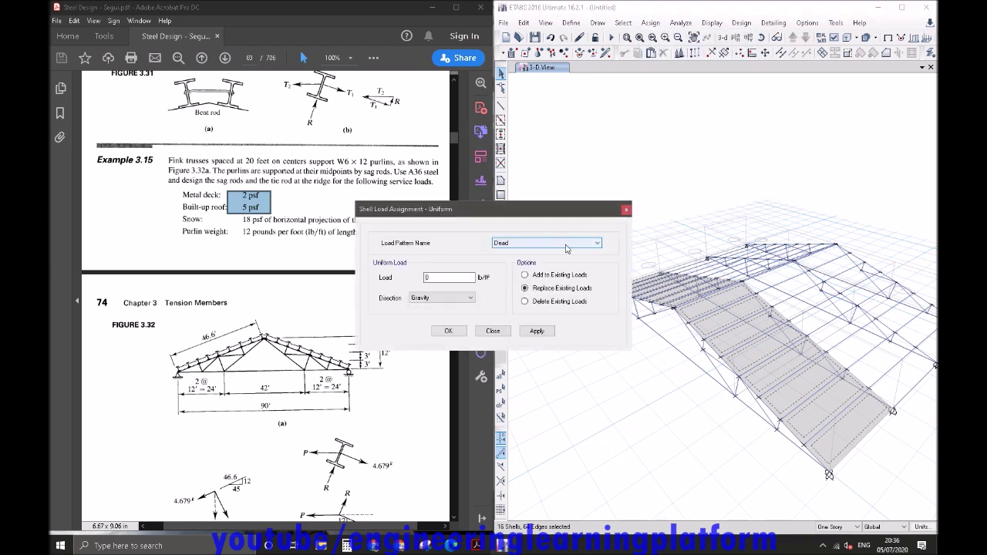
click(530, 265)
drag(440, 279, 423, 282)
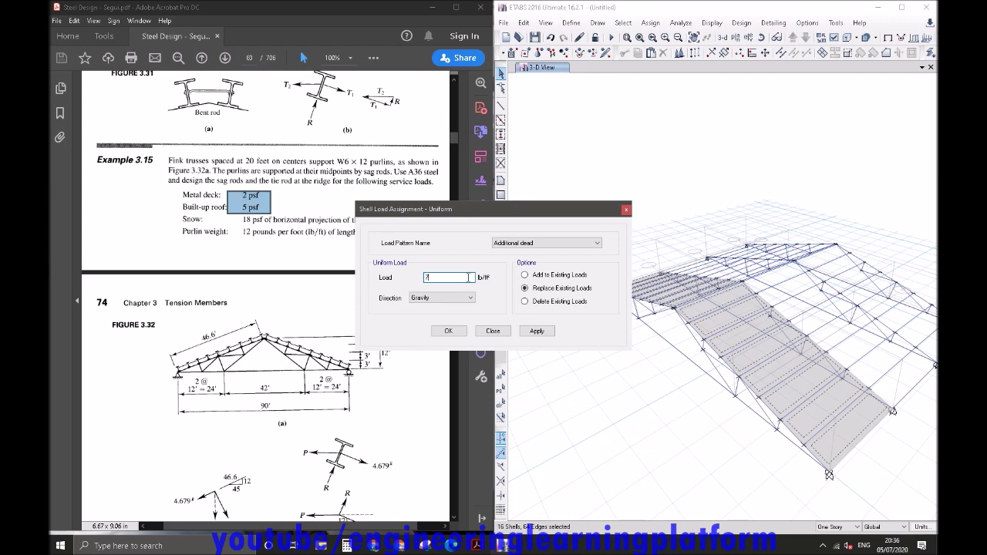
click(537, 331)
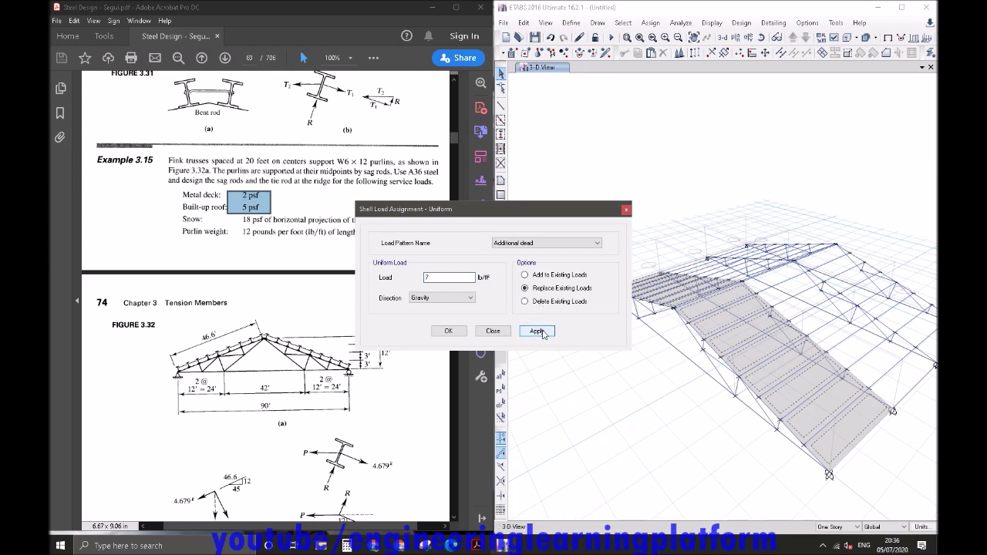
click(496, 392)
click(513, 243)
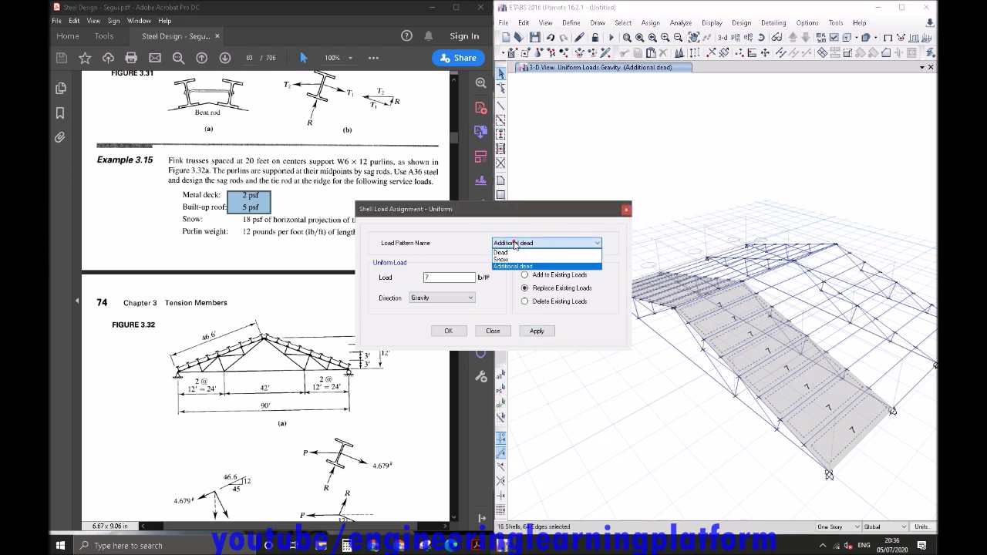
click(514, 260)
drag(435, 276, 417, 283)
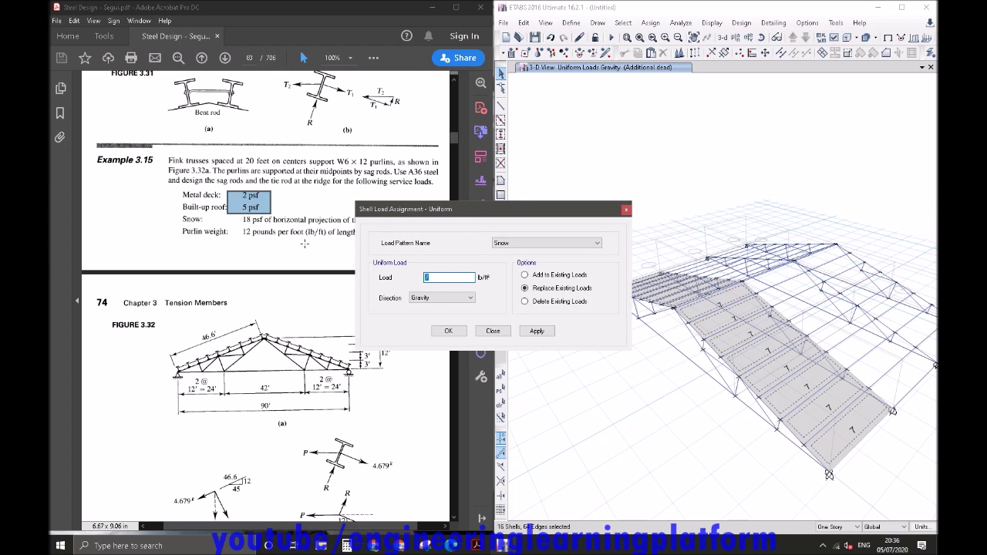
drag(415, 211, 512, 196)
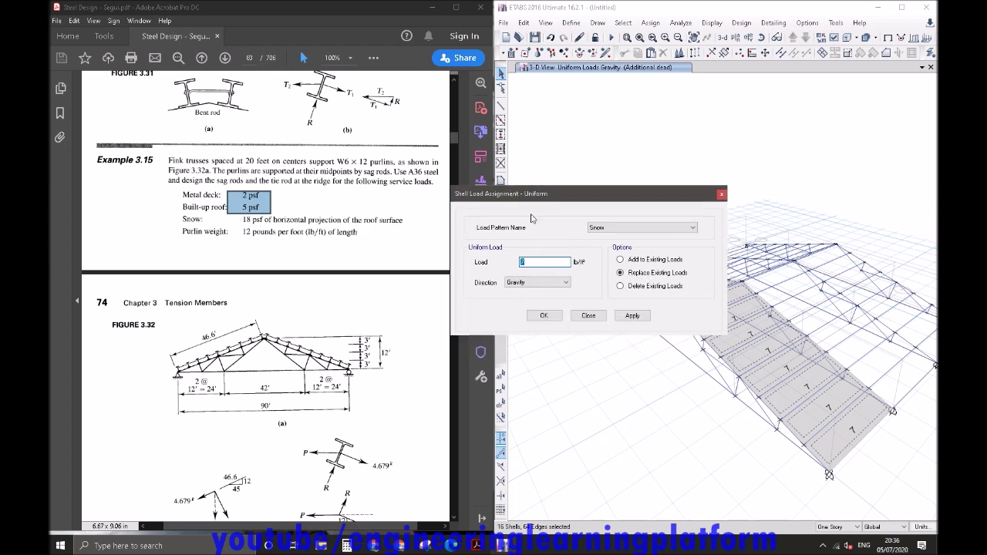
click(532, 285)
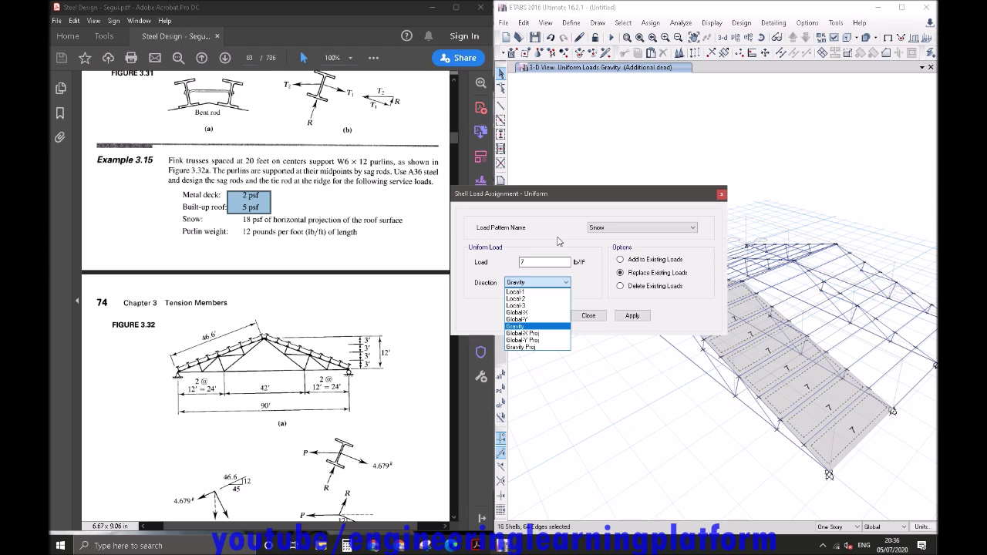
click(587, 316)
click(588, 315)
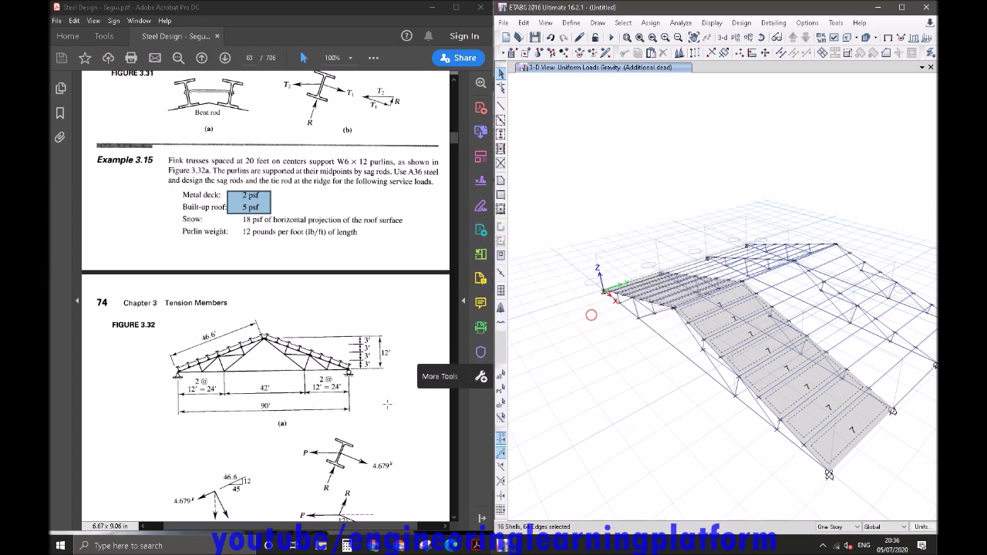
Examine the load calculations in the Example 3.15 solution below Figure 3.32.
scroll(387, 404, down, 3)
scroll(387, 403, down, 1)
scroll(387, 404, down, 2)
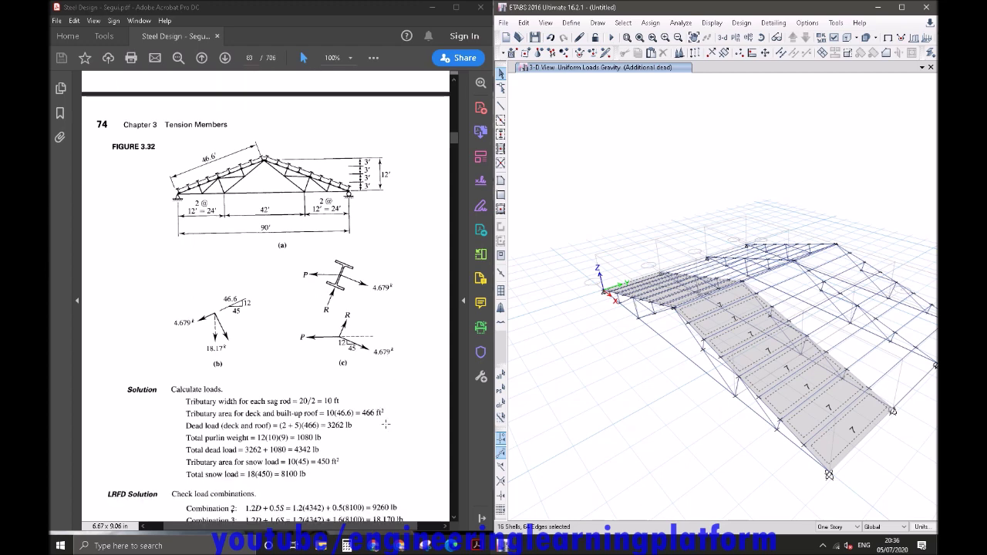
click(823, 545)
right_click(834, 525)
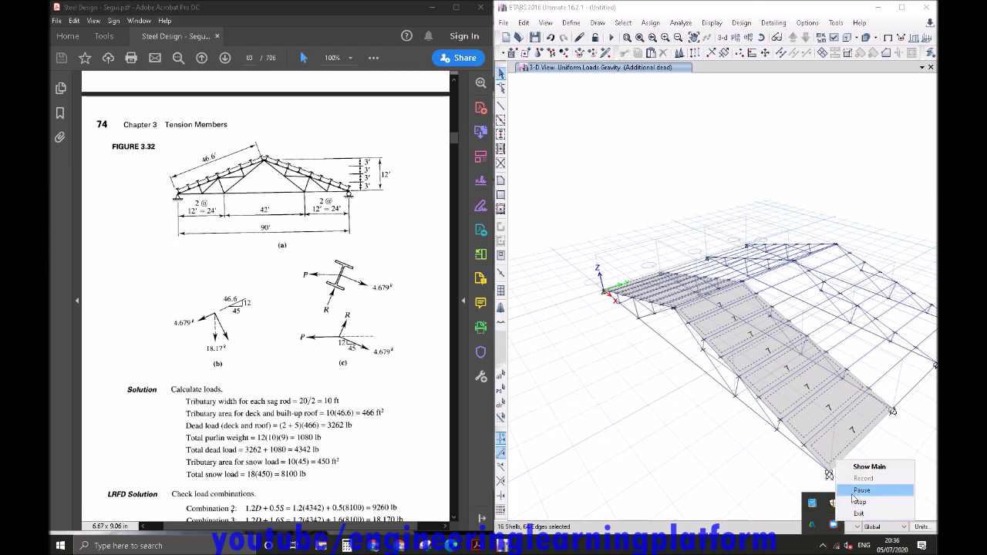
click(856, 491)
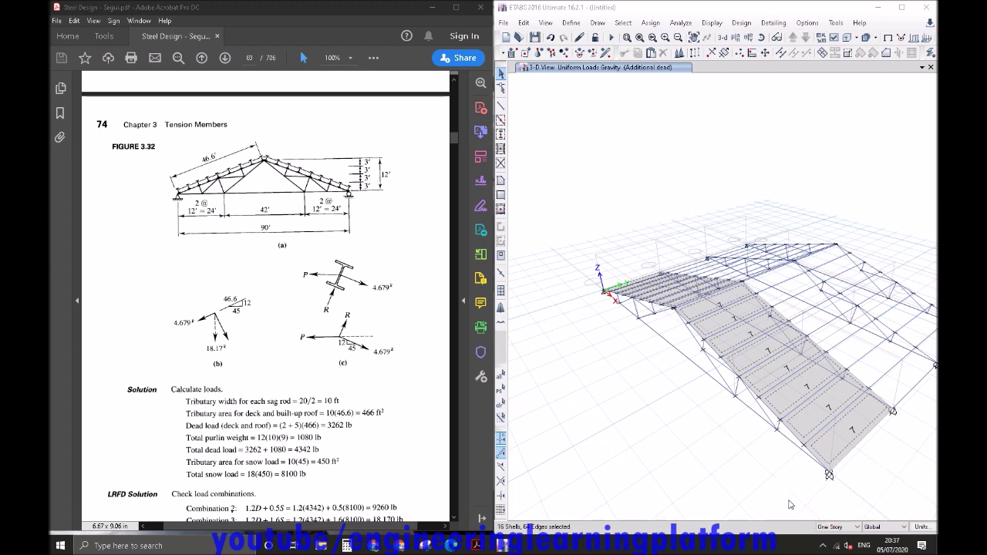
click(786, 498)
click(825, 547)
click(825, 547)
Mark the snow load line in the Example 3.15 problem statement and compare it with the roof figure and solution.
middle_drag(680, 457, 671, 455)
scroll(325, 218, up, 5)
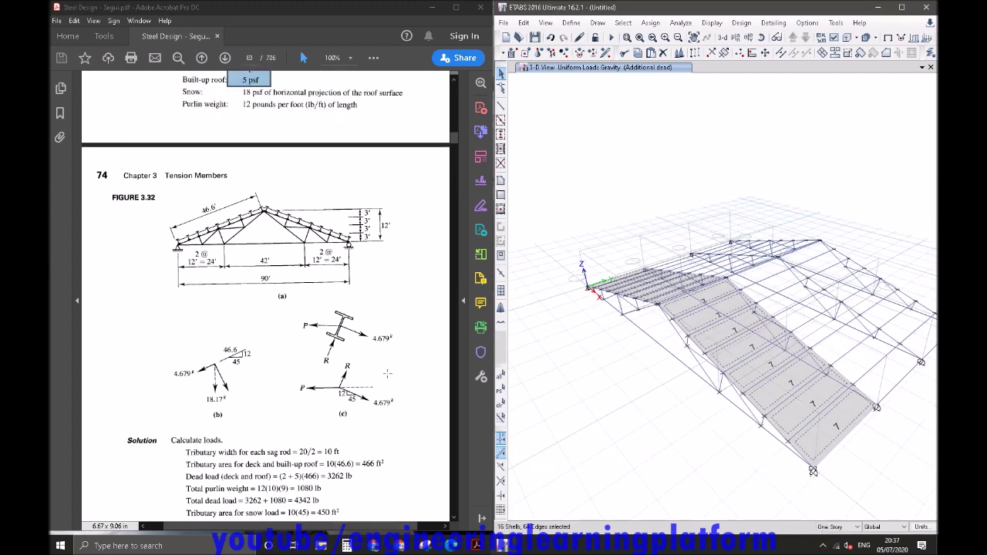
scroll(258, 236, up, 1)
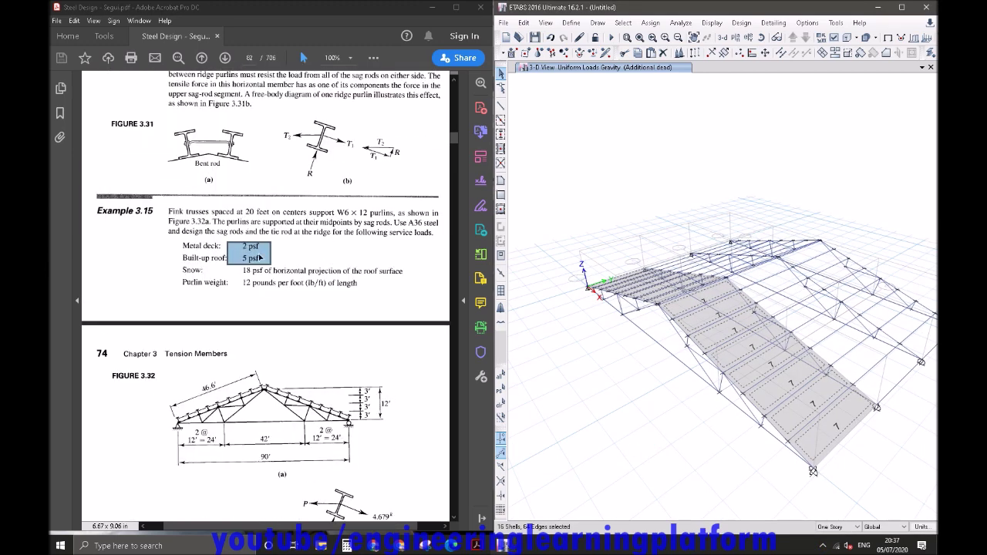
mouse_move(239, 268)
mouse_down()
mouse_move(414, 283)
mouse_move(241, 268)
mouse_up()
click(414, 283)
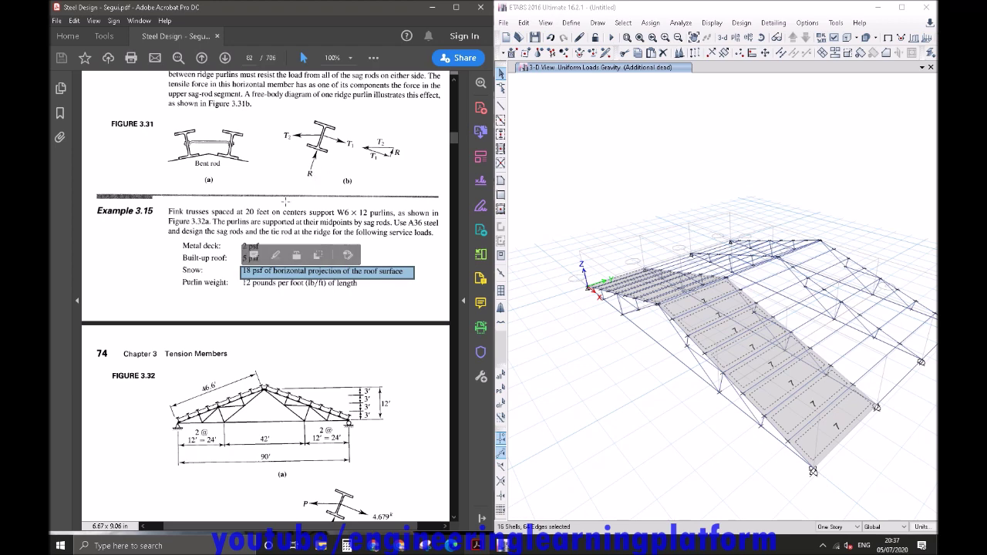
scroll(348, 254, down, 5)
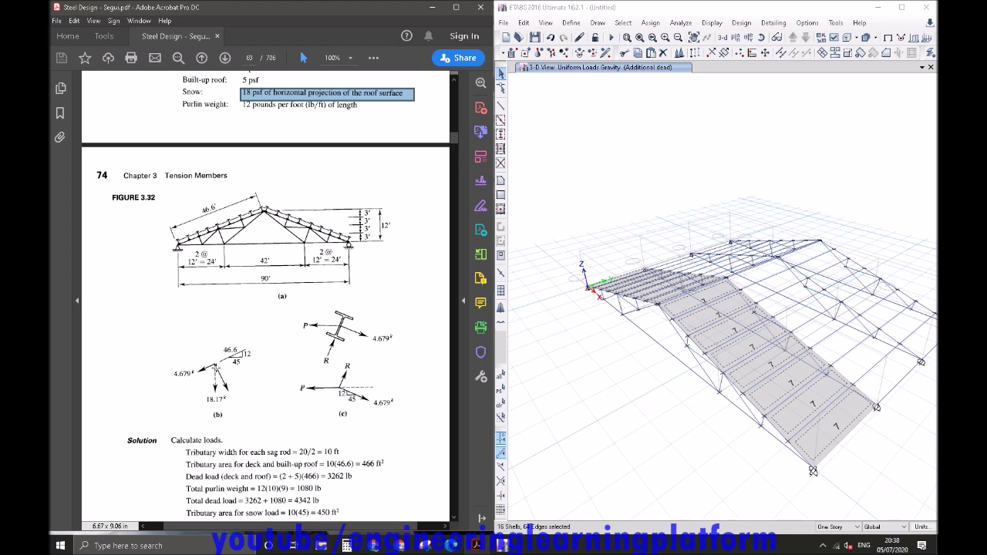
scroll(309, 352, up, 1)
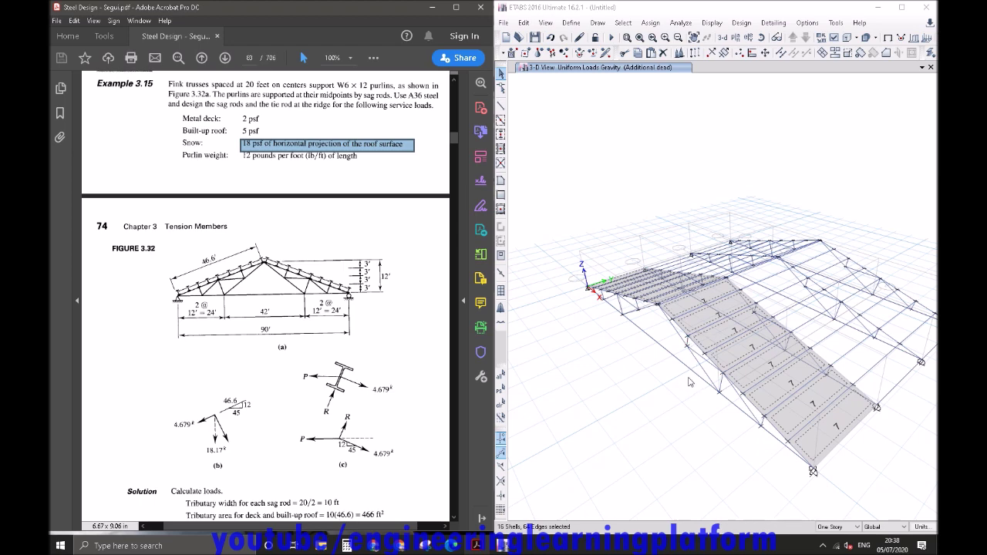
Assign a uniform shell load of 18 lb/ft² in the Gravity direction to the selected deck panels under the Snow pattern, replacing existing loads.
click(643, 23)
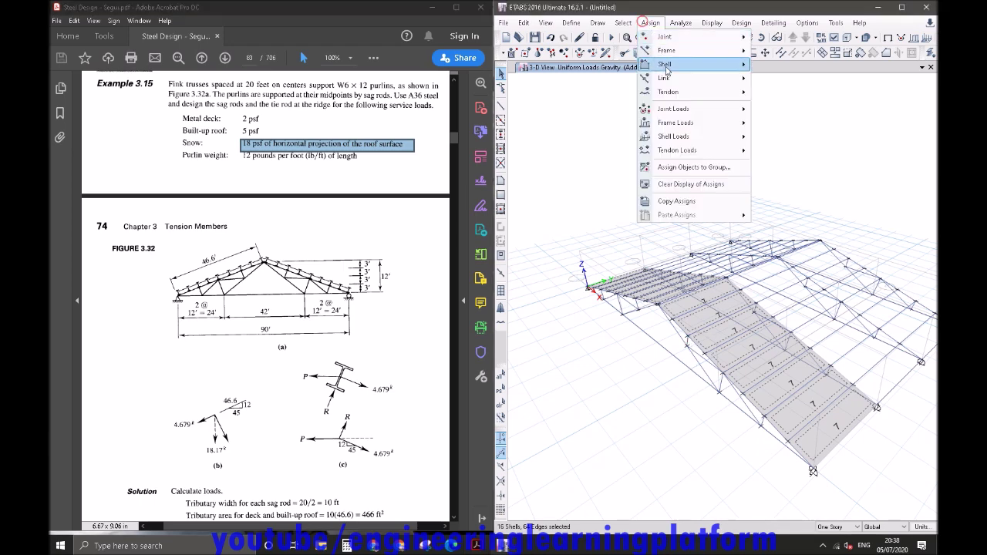
mouse_move(676, 137)
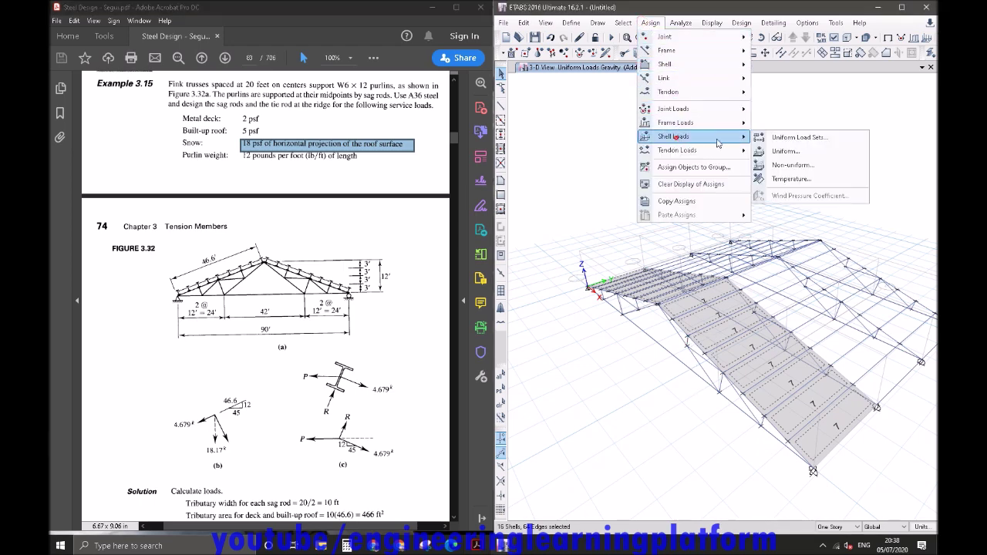
click(791, 151)
click(824, 547)
click(823, 548)
click(599, 279)
click(613, 228)
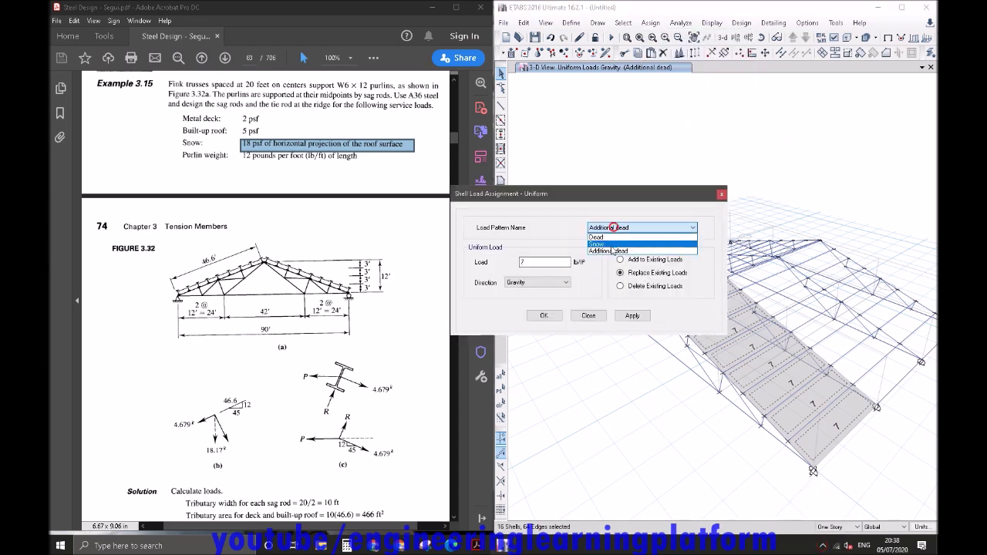
click(609, 244)
double_click(555, 262)
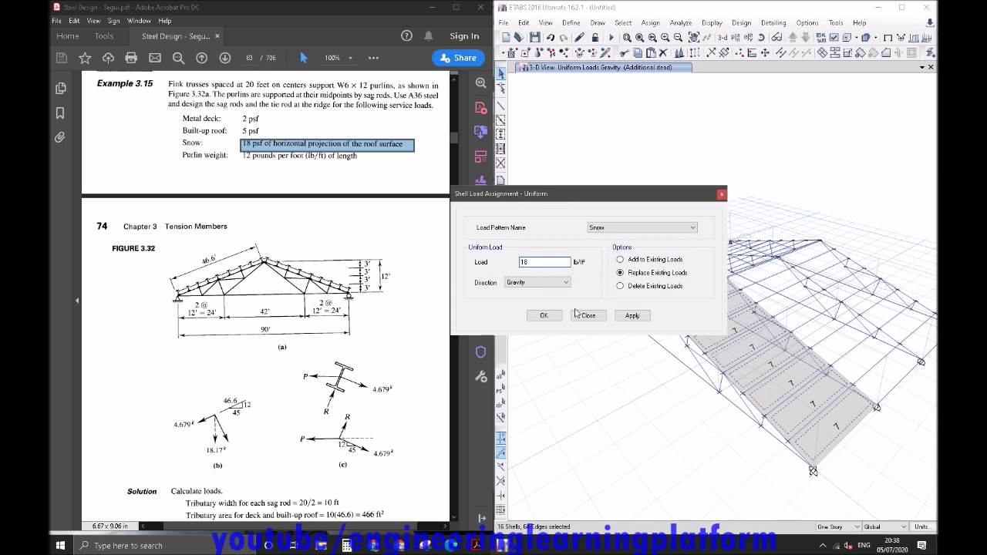
text(18)
click(629, 316)
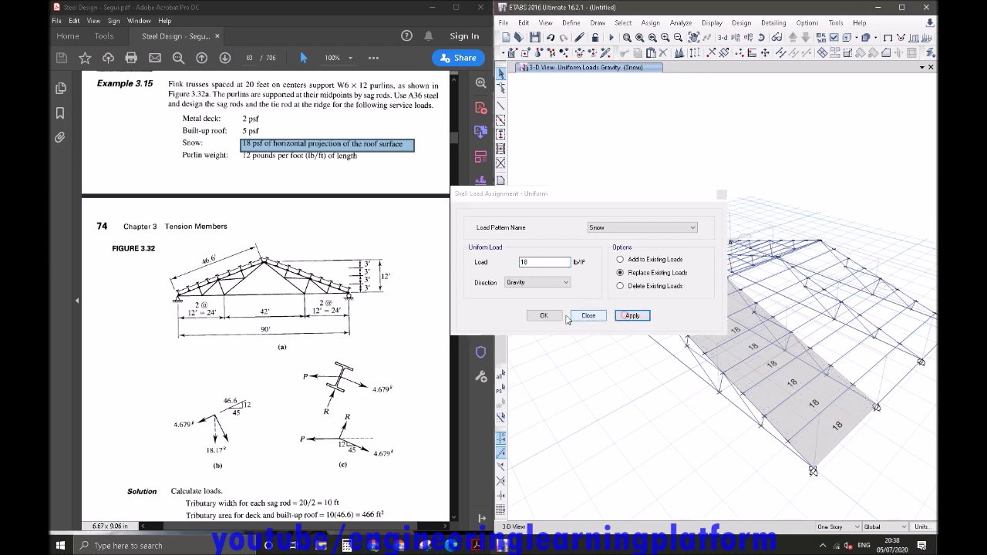
click(605, 317)
Inspect the loads assigned to one deck panel on the far slope and to an adjacent purlin.
right_click(748, 354)
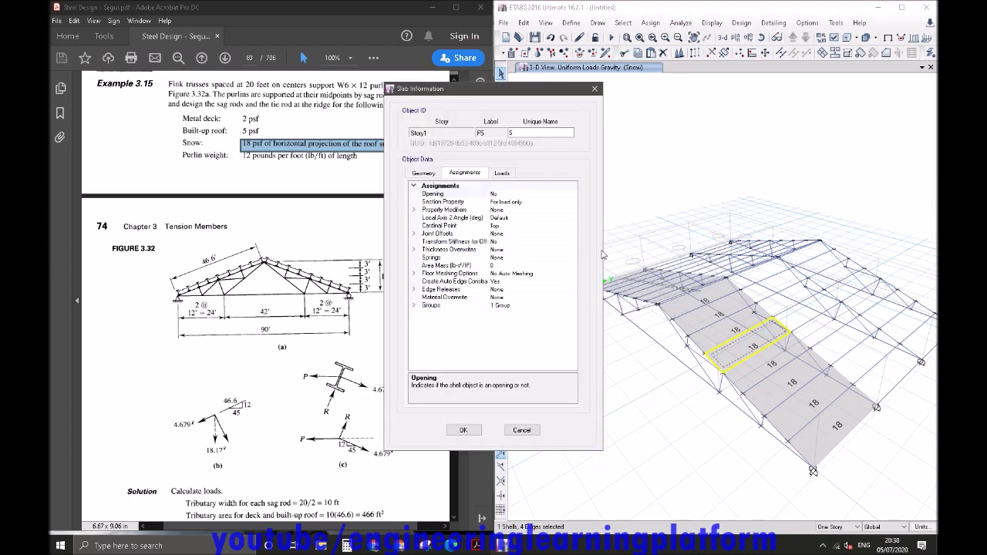
click(508, 172)
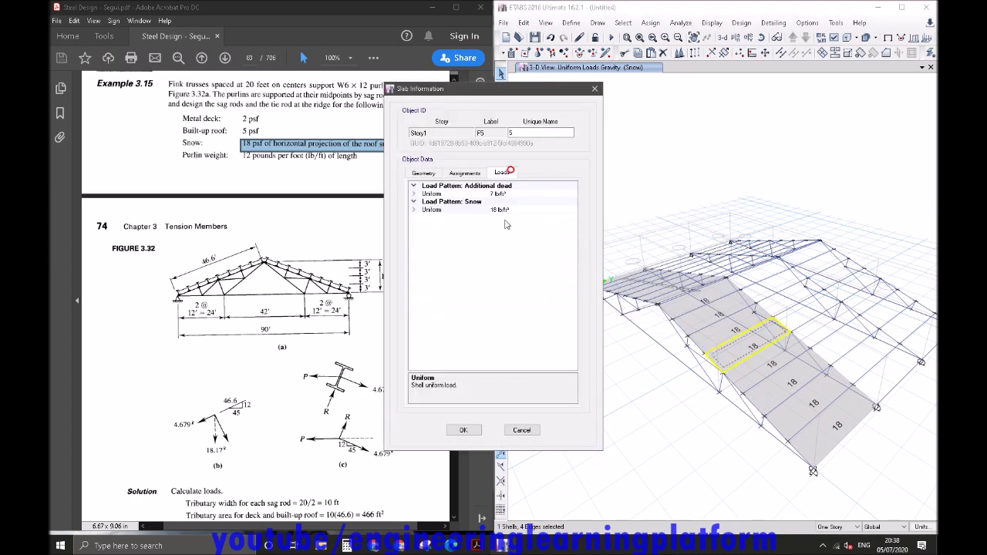
click(472, 432)
click(577, 419)
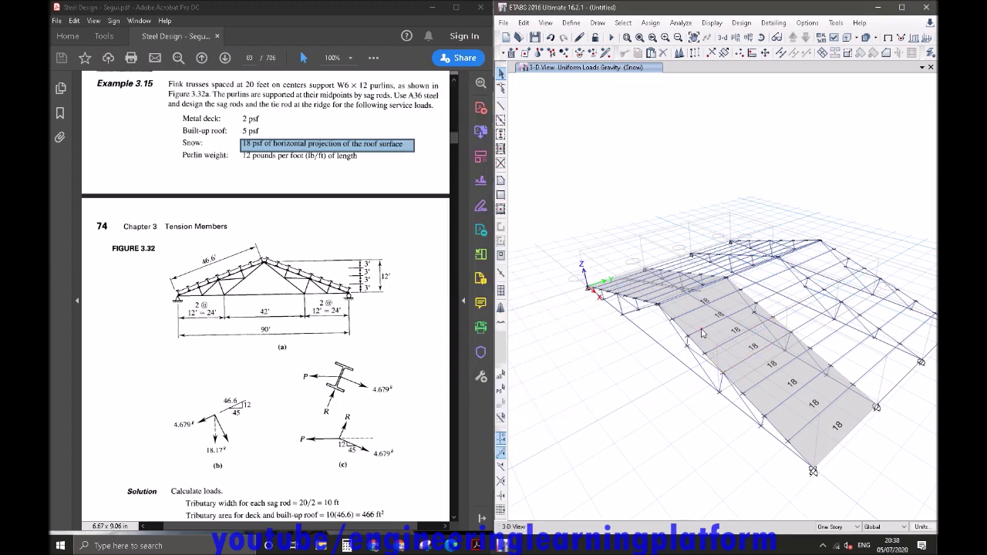
right_click(702, 334)
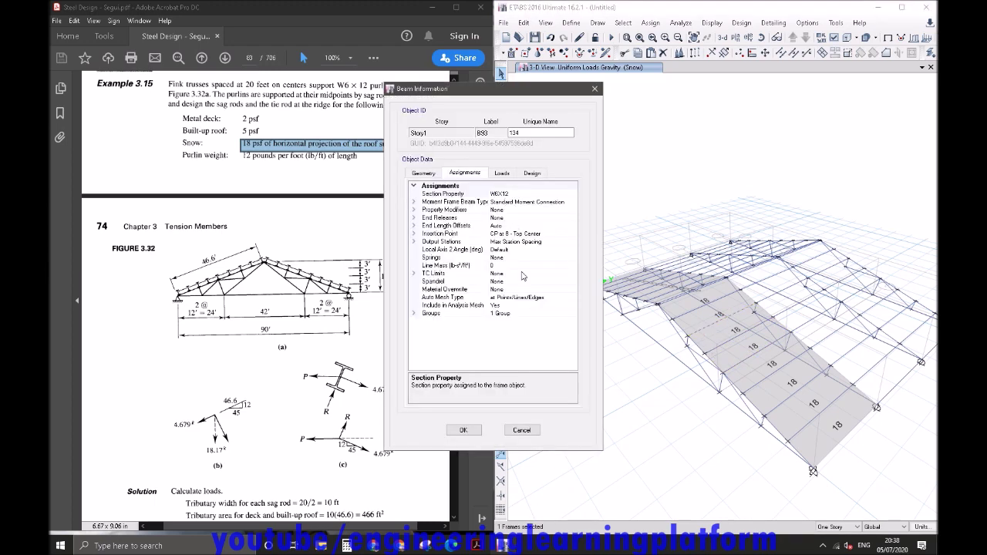
click(501, 173)
click(521, 430)
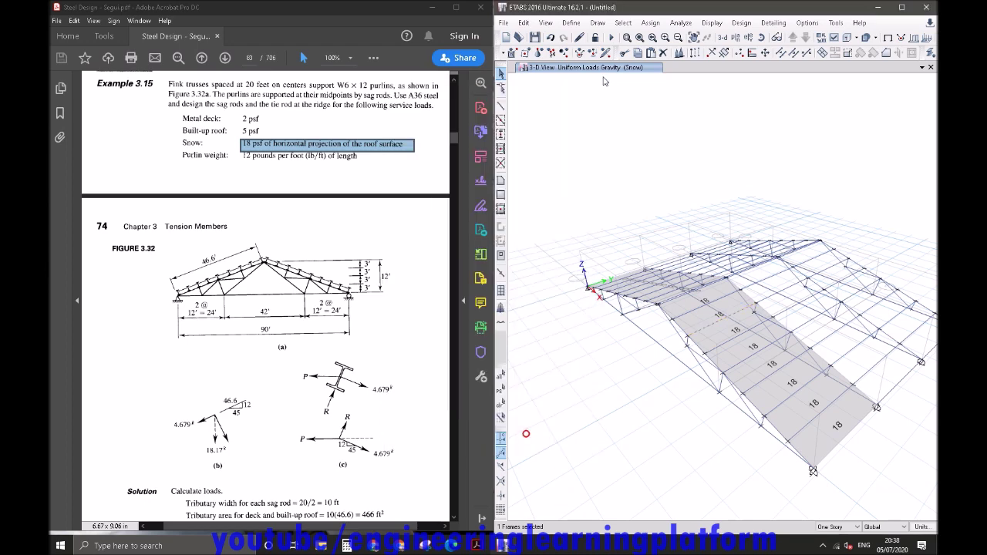
Review the defined load patterns, their types and self-weight multipliers.
click(570, 22)
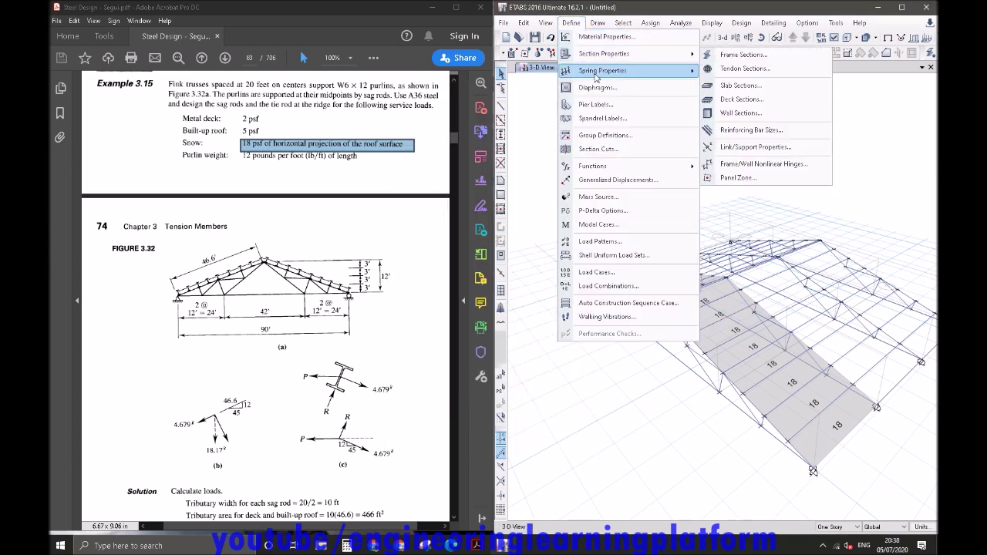
click(617, 242)
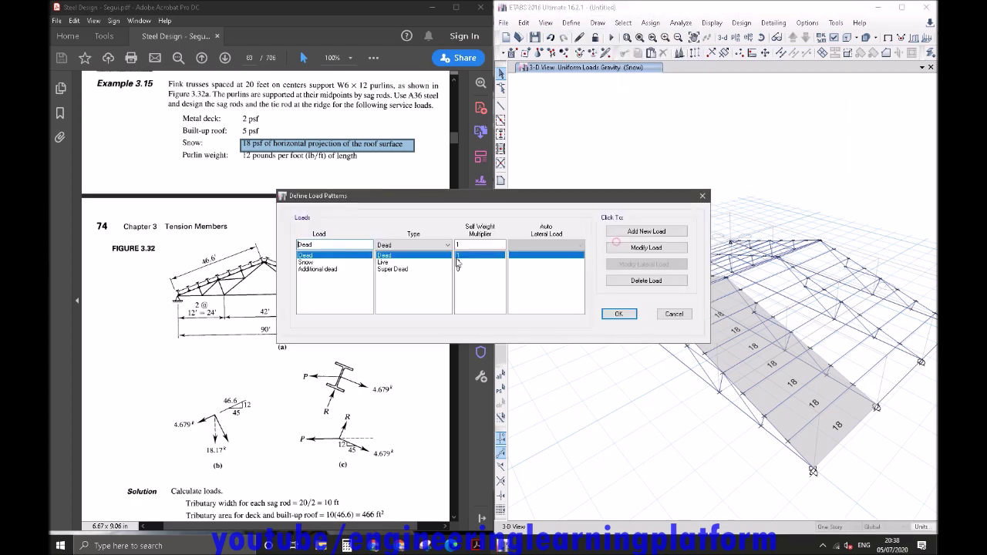
click(611, 315)
shift+middle_drag(613, 394, 707, 414)
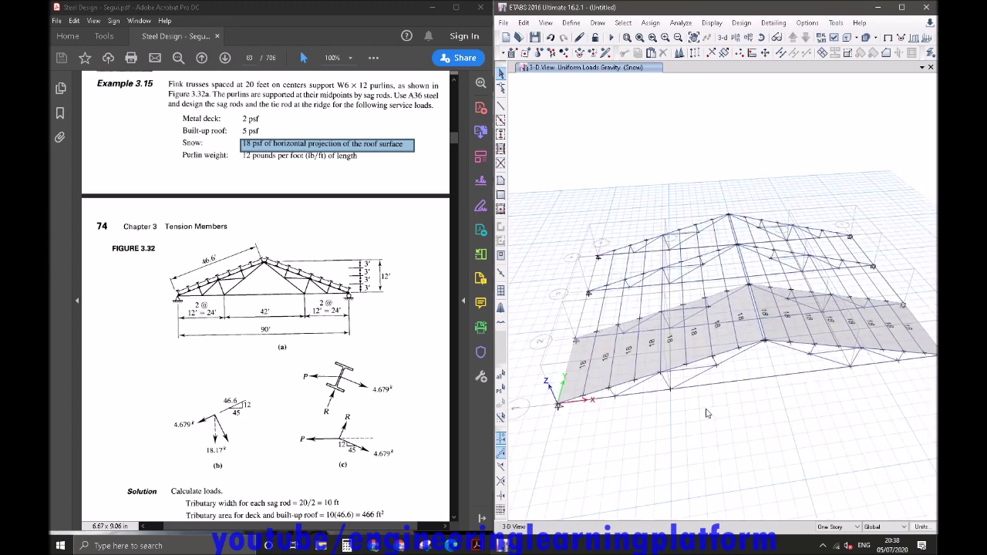
click(623, 22)
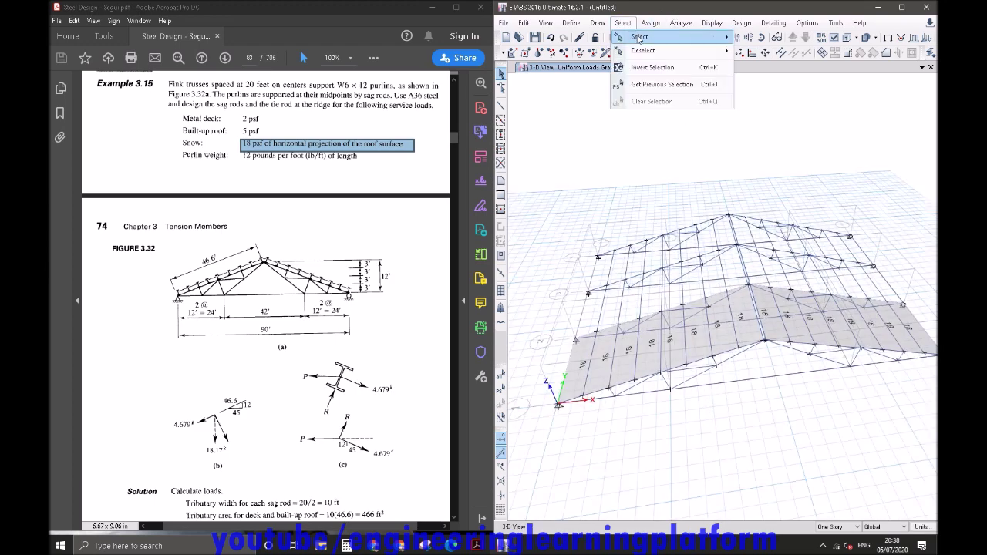
mouse_move(679, 37)
mouse_move(771, 130)
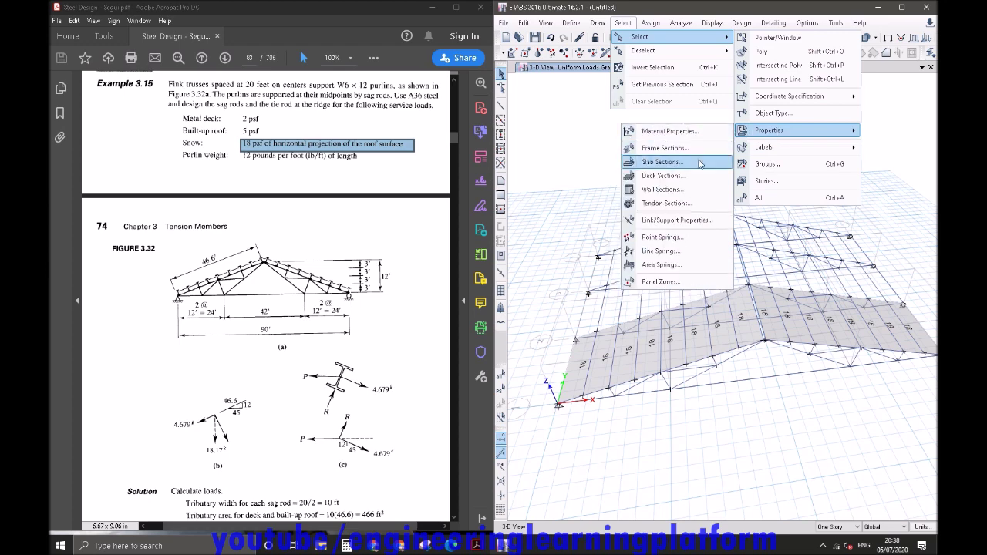
click(662, 162)
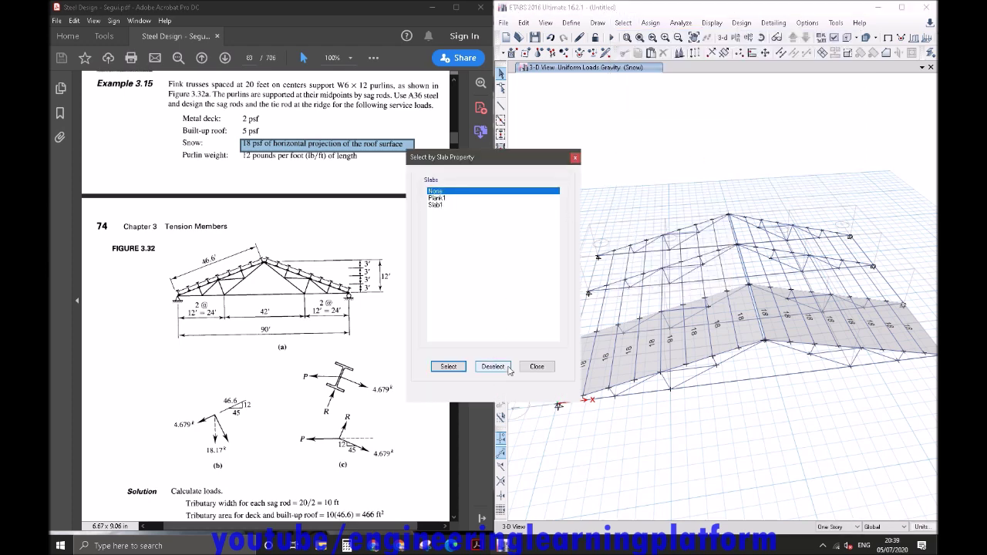
click(537, 366)
Select all roof panels that use the "For load only" deck section.
click(648, 23)
mouse_move(622, 23)
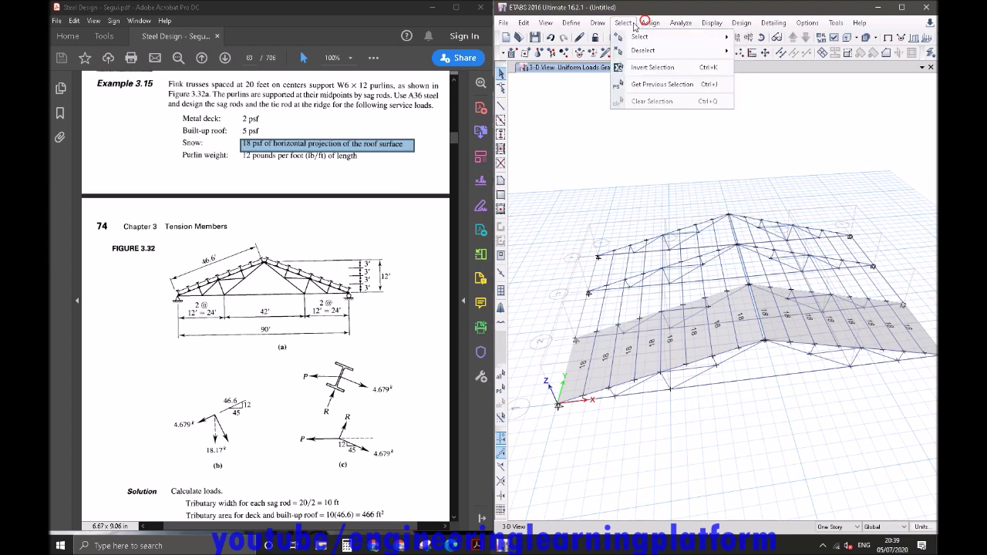
mouse_move(765, 131)
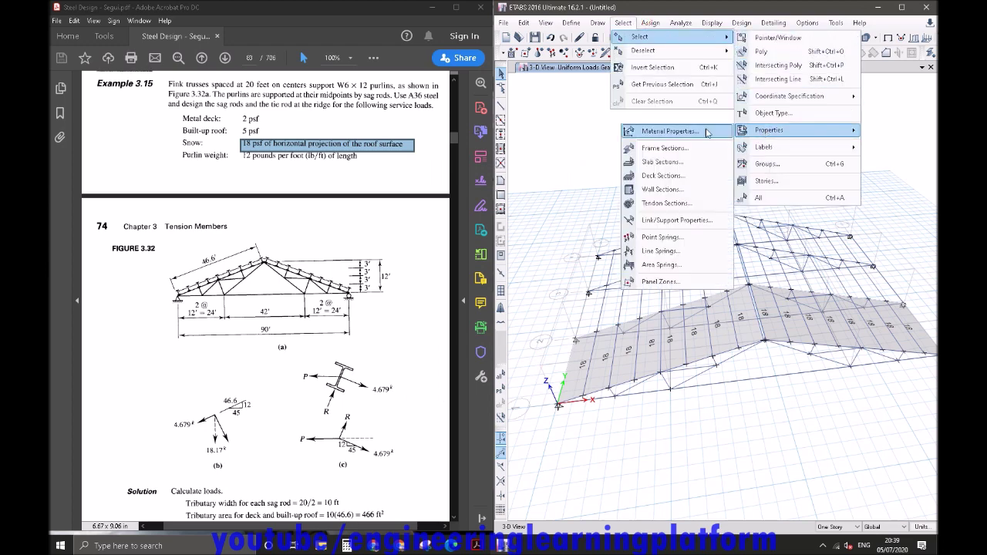
click(679, 184)
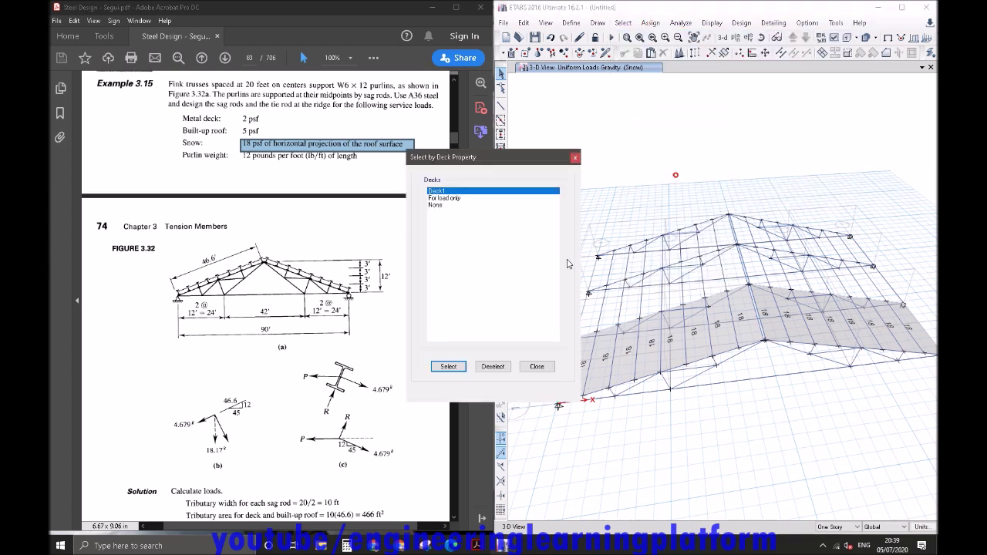
click(467, 198)
click(448, 366)
click(538, 367)
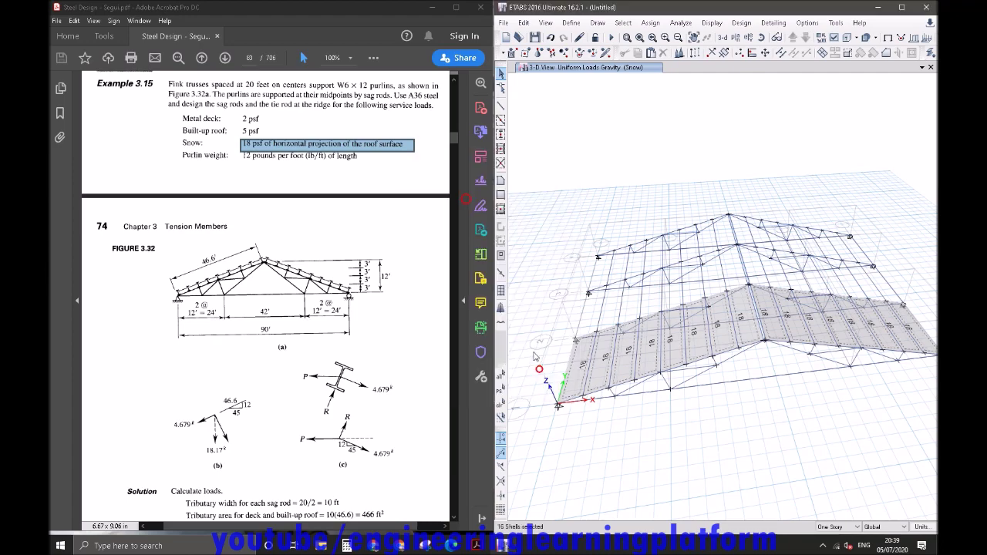
Inspect the assignments and geometry of one deck panel on the near slope without changing it.
shift+middle_drag(678, 424, 751, 396)
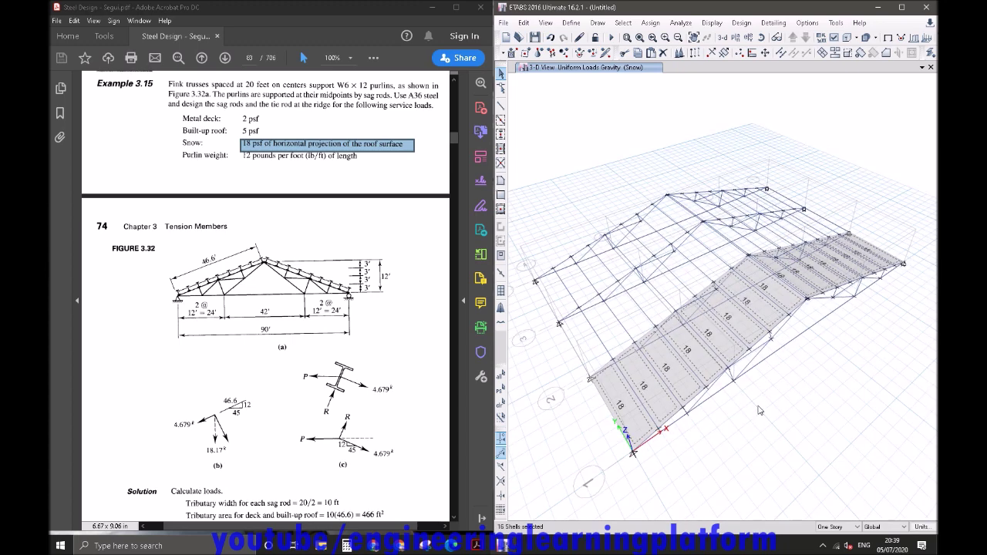
shift+middle_drag(767, 418, 768, 421)
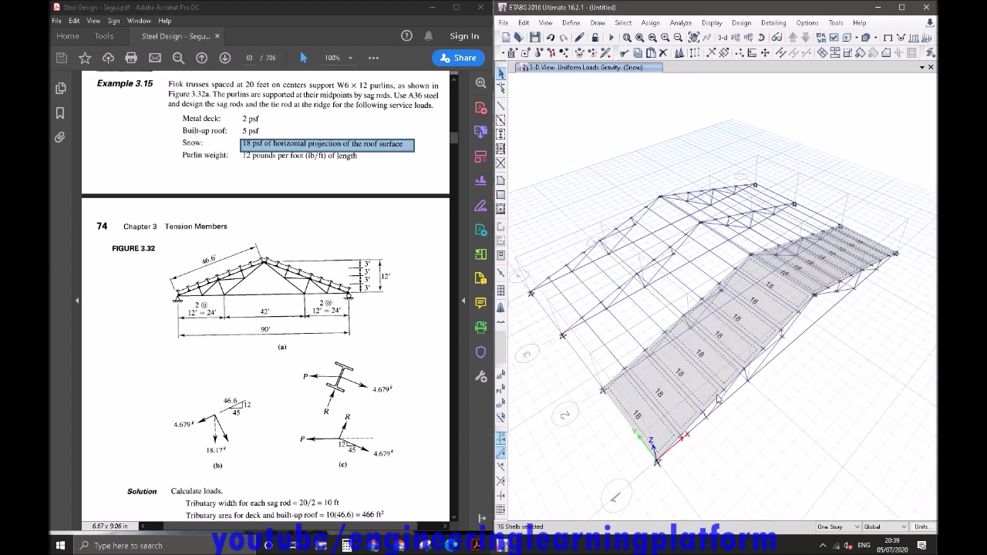
right_click(747, 320)
click(465, 173)
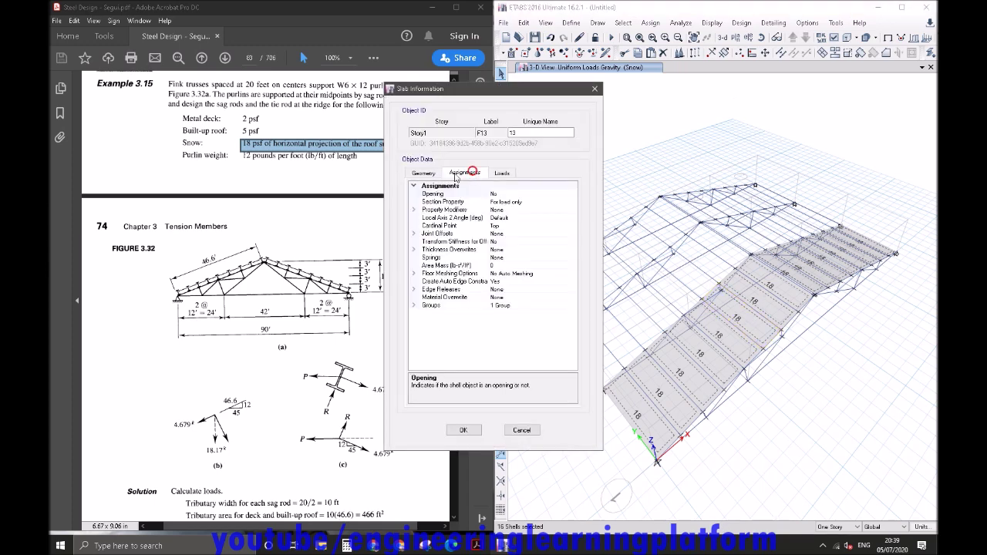
click(432, 172)
click(522, 430)
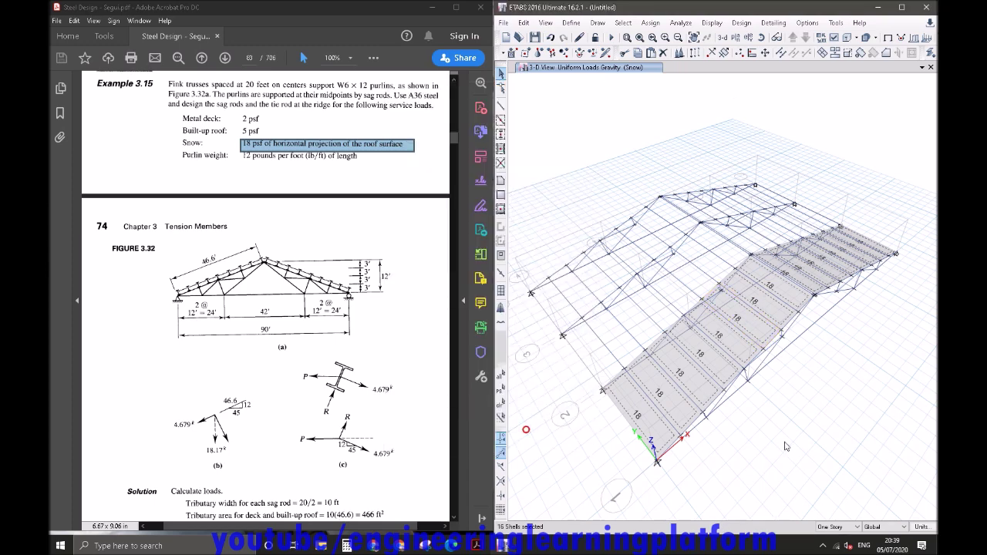
Replicate the selected deck panels with their loads linearly at dx 0 and dy 20 ft to cover the remaining two bays.
click(524, 22)
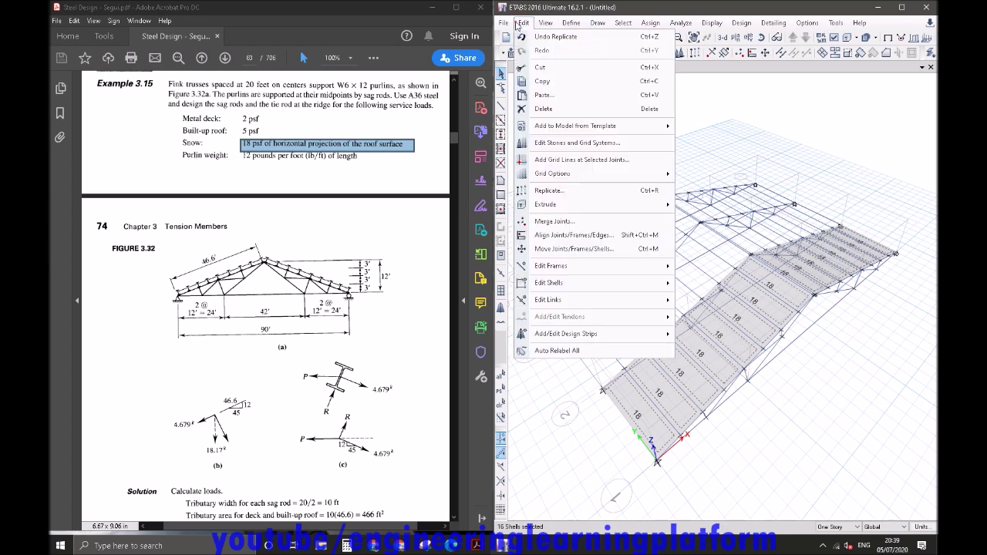
mouse_move(555, 290)
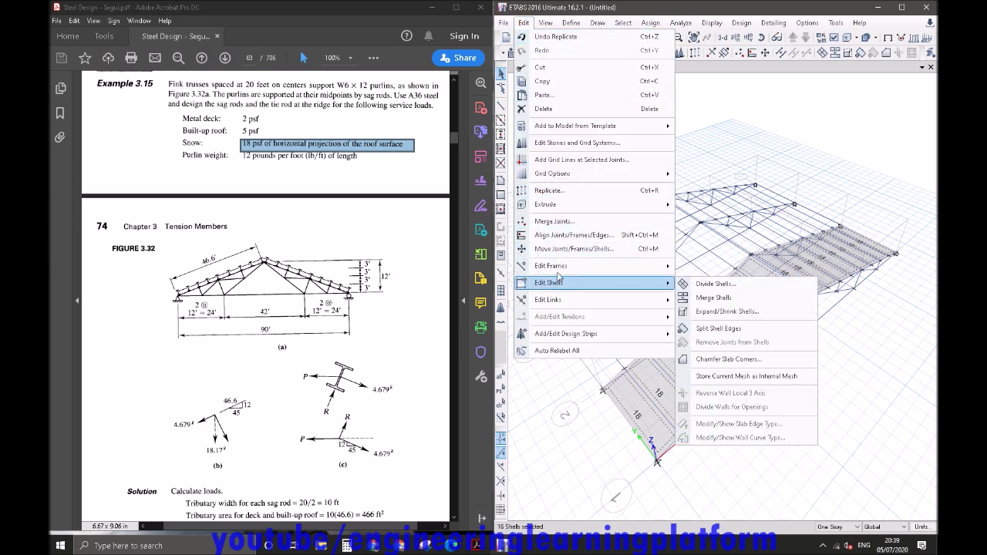
click(560, 193)
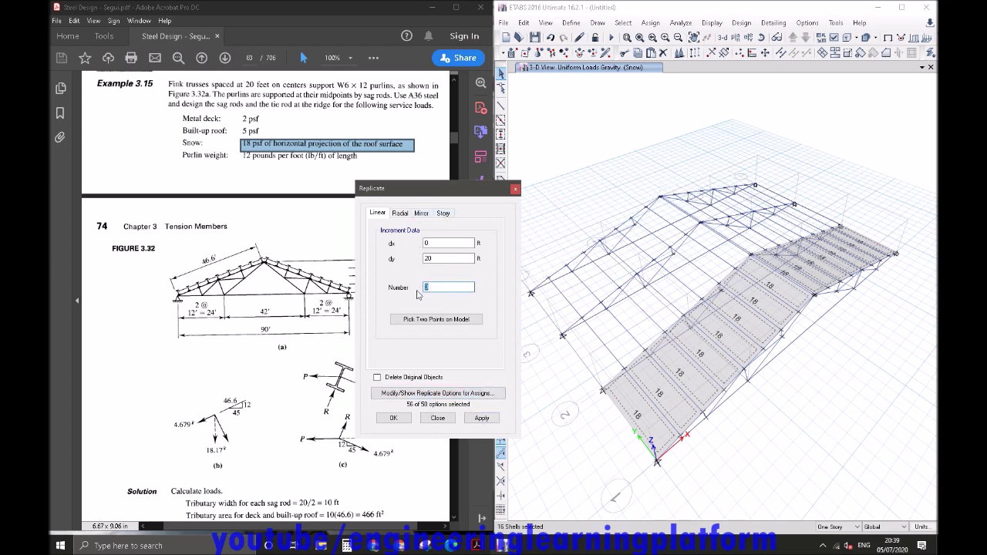
click(393, 418)
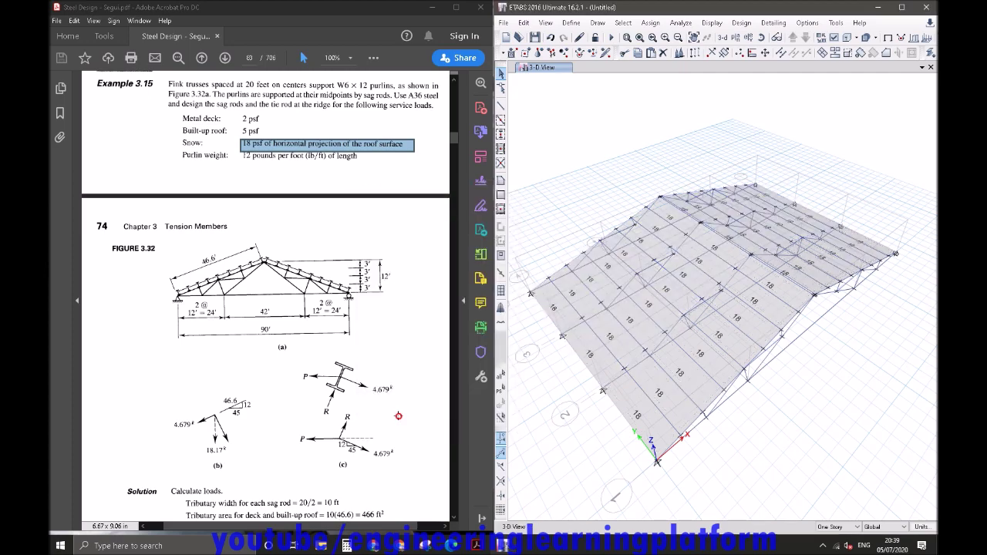
shift+middle_drag(777, 460, 624, 446)
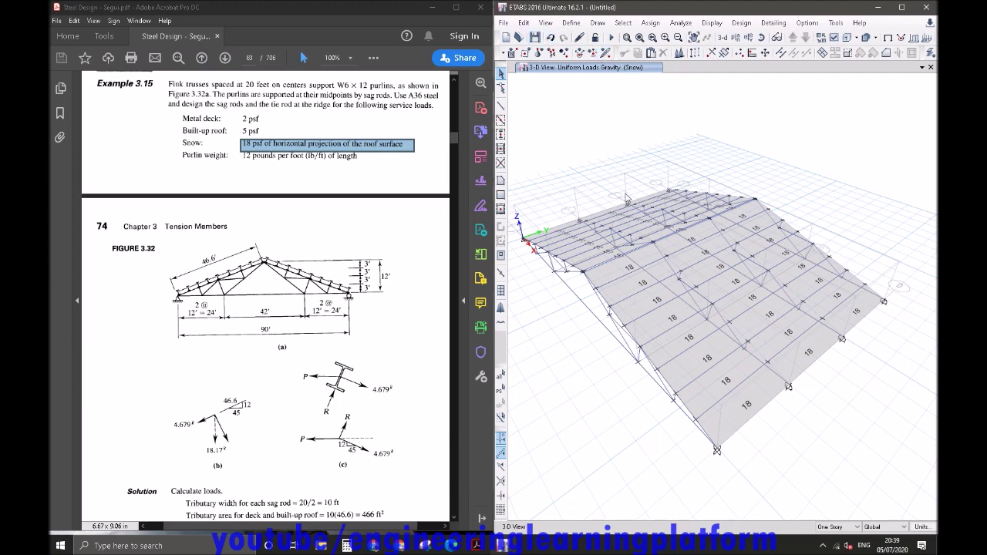
shift+middle_drag(675, 166, 654, 153)
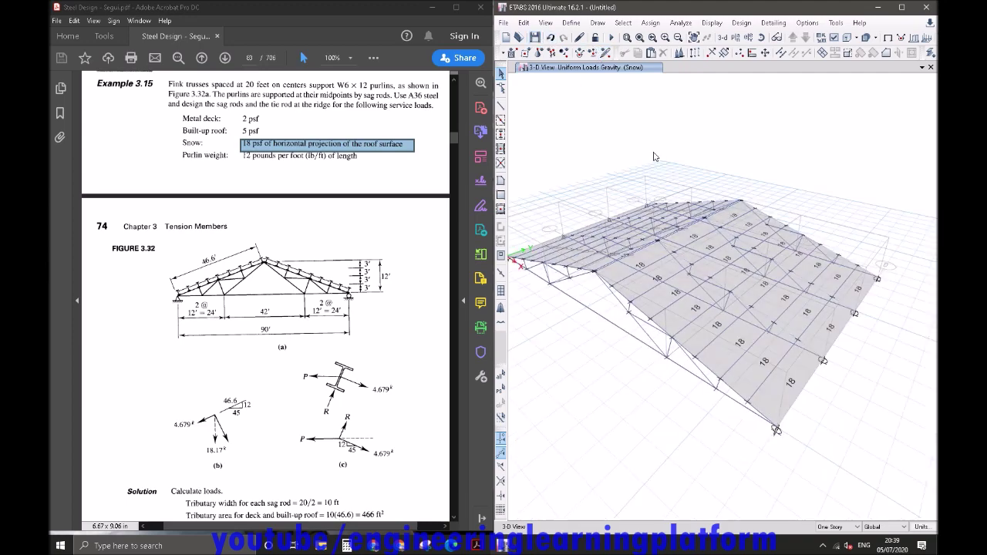
Minimize the PDF textbook and maximize the ETABS window to show the full roof model.
click(434, 8)
click(901, 7)
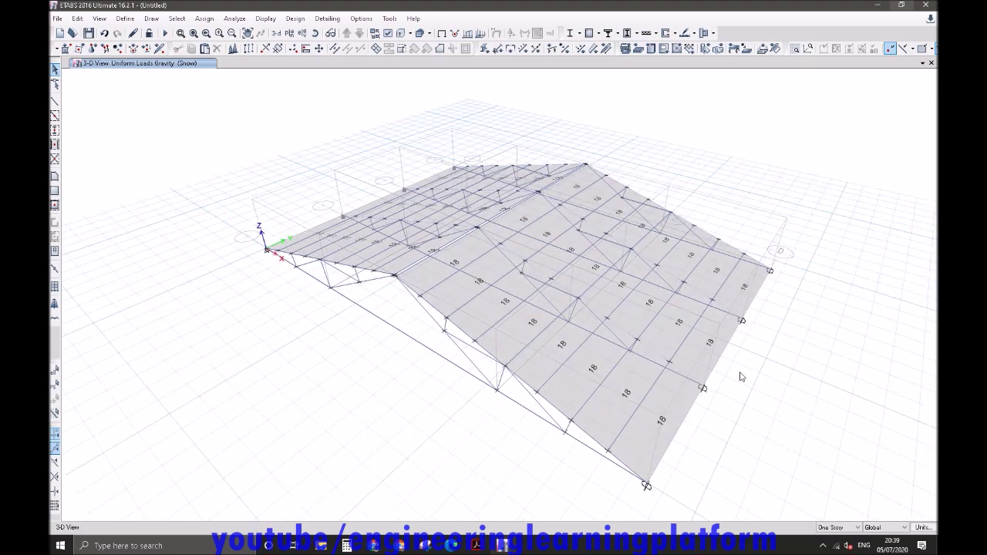
shift+middle_drag(756, 389, 872, 361)
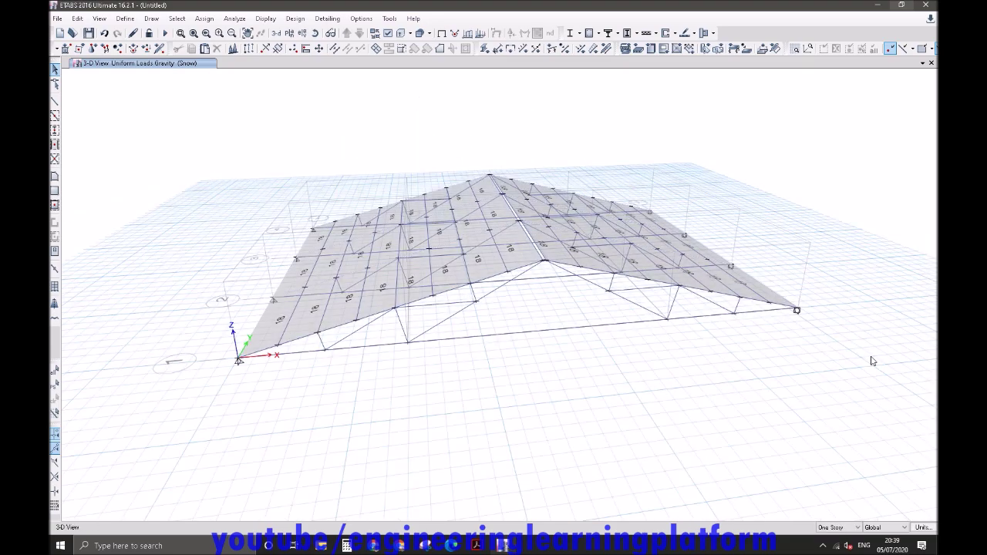
Display the elevation view along grid line 1.
click(304, 33)
click(403, 244)
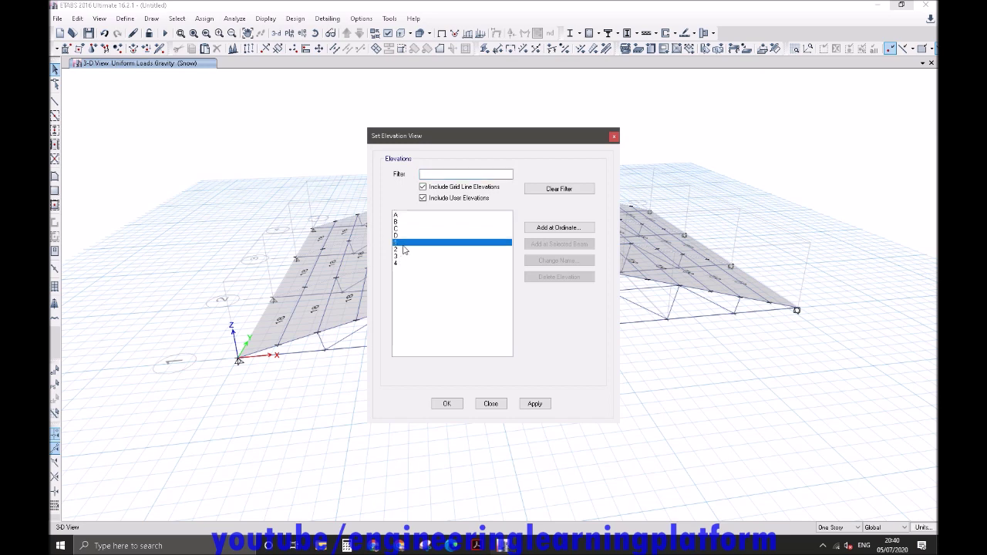
click(446, 403)
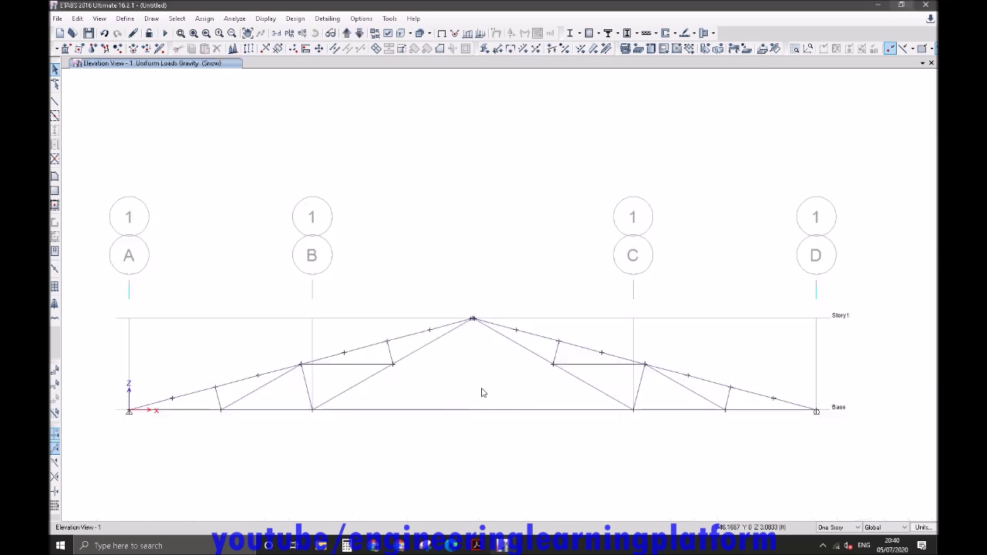
middle_drag(485, 389, 554, 373)
click(414, 374)
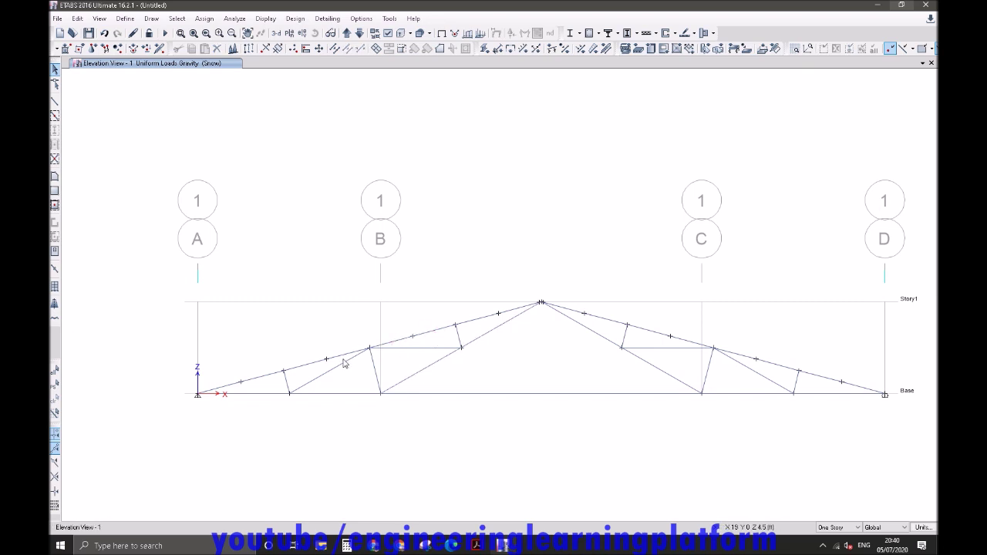
key(Escape)
drag(140, 254, 900, 463)
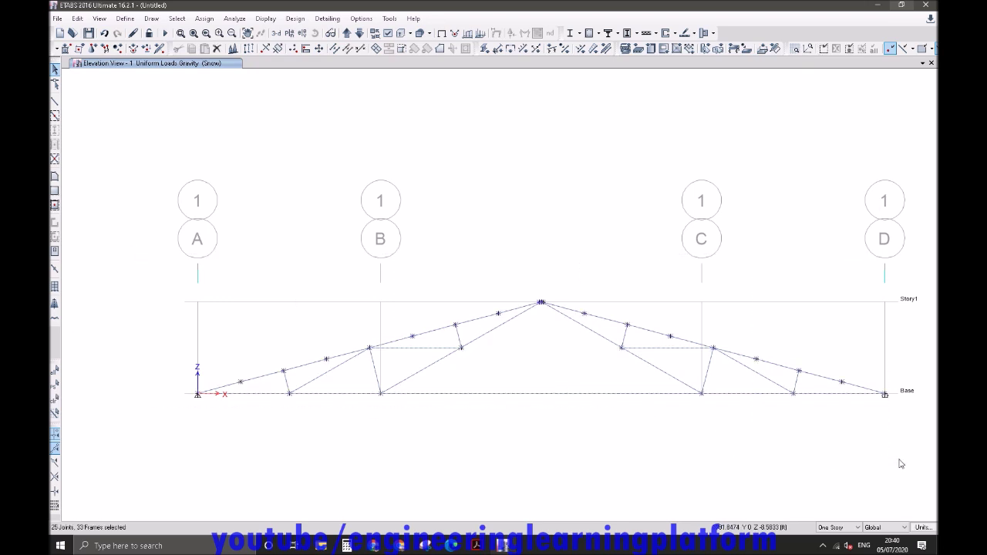
key(Escape)
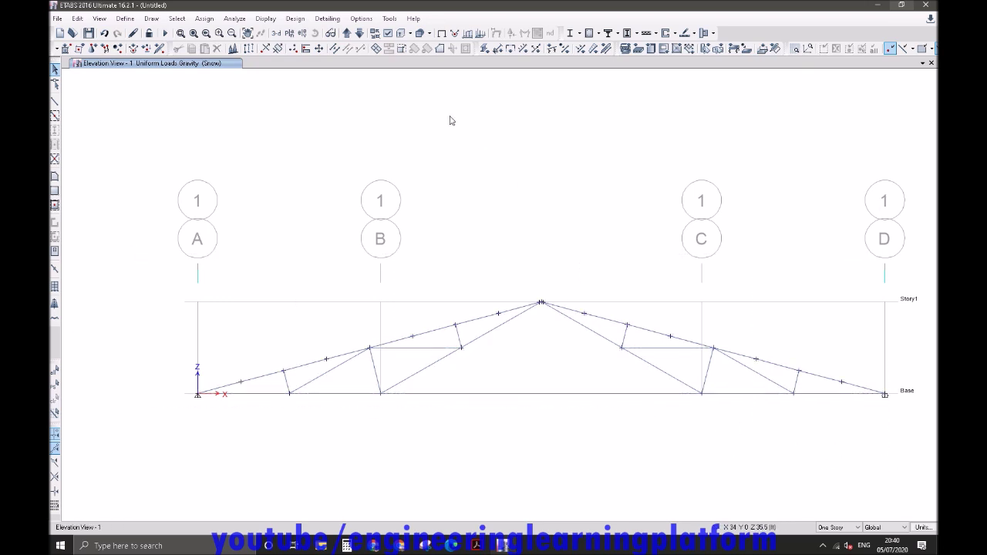
Select the complete trusses in the elevations of grid lines 4, 3 and 2 and delete them.
click(361, 37)
drag(68, 277, 846, 459)
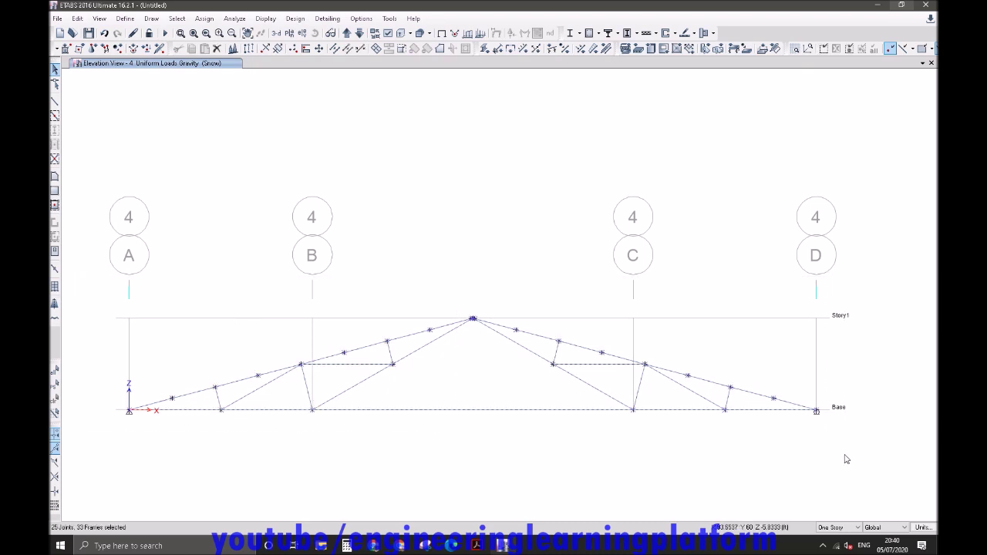
click(360, 34)
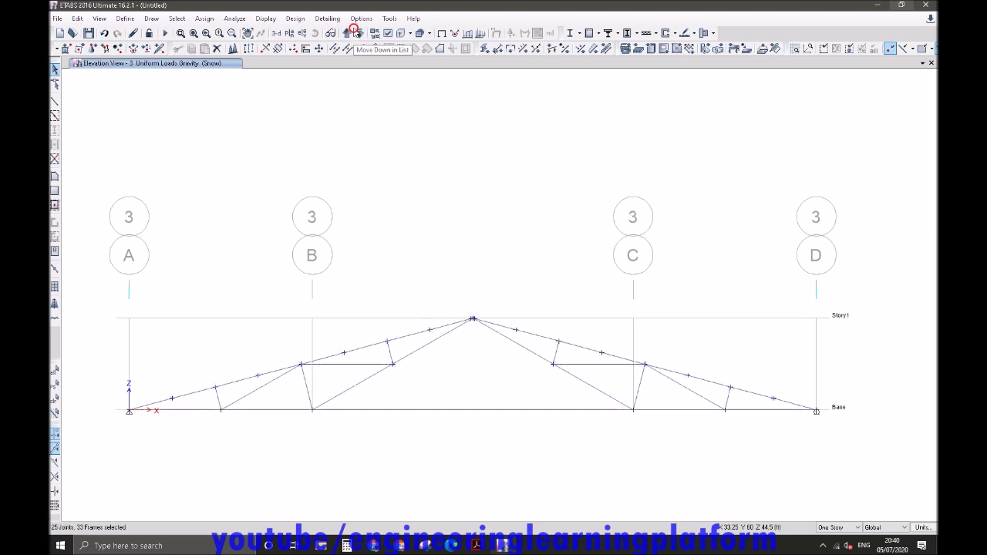
drag(78, 285, 844, 469)
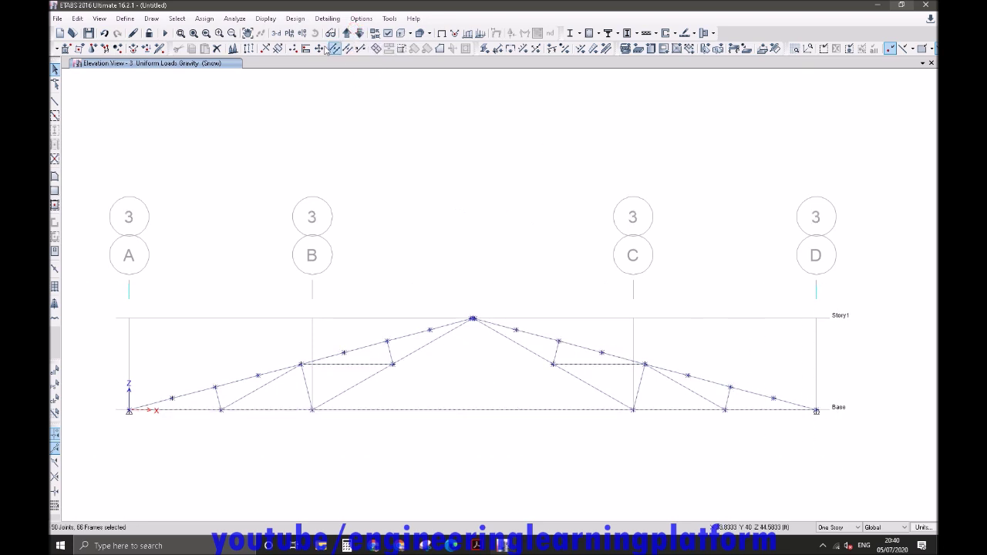
click(359, 33)
drag(97, 268, 834, 485)
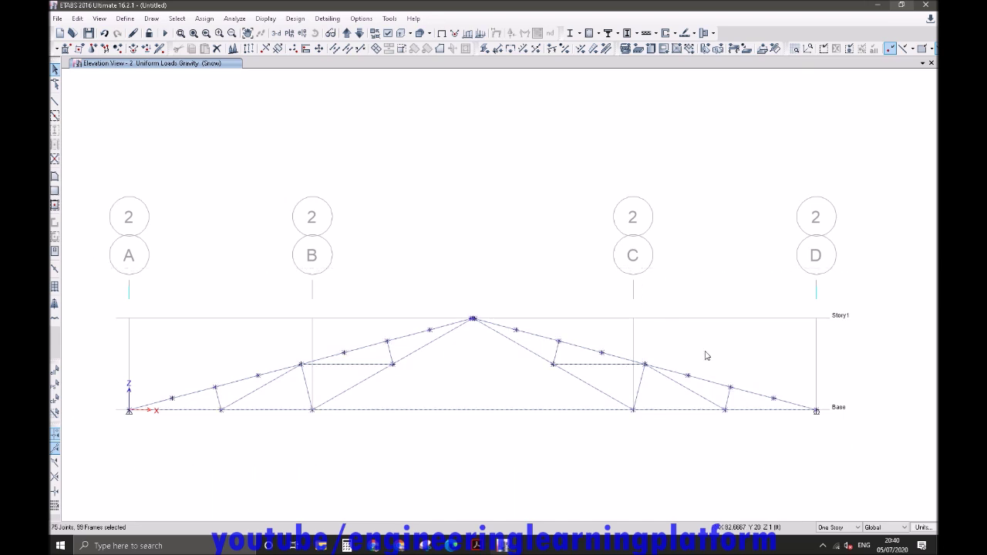
click(216, 48)
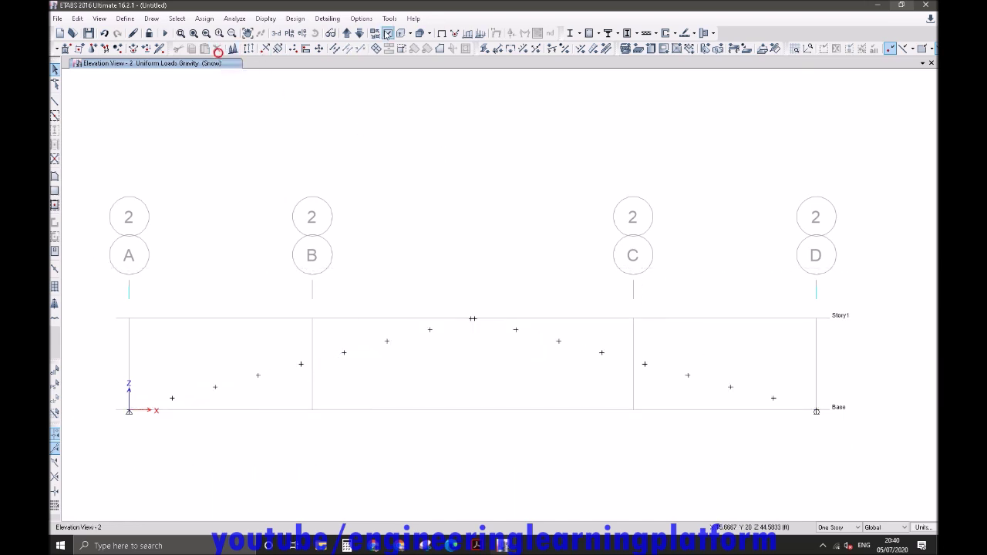
Check the truss on grid line 1 in elevation, then review the whole roof in 3D.
click(344, 33)
click(345, 34)
click(344, 33)
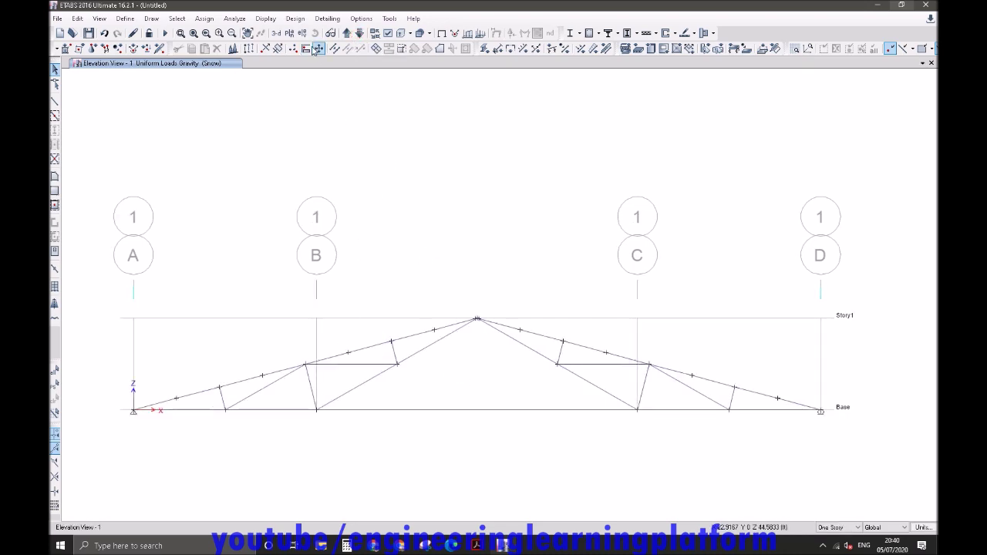
click(276, 33)
shift+middle_drag(583, 409, 571, 423)
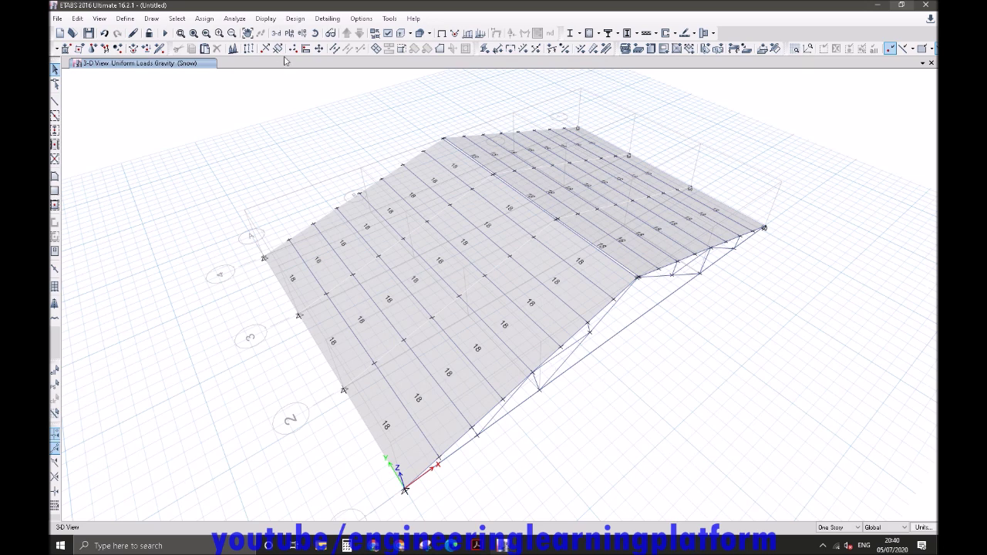
Open the list of elevations for choosing a grid-line view.
click(301, 33)
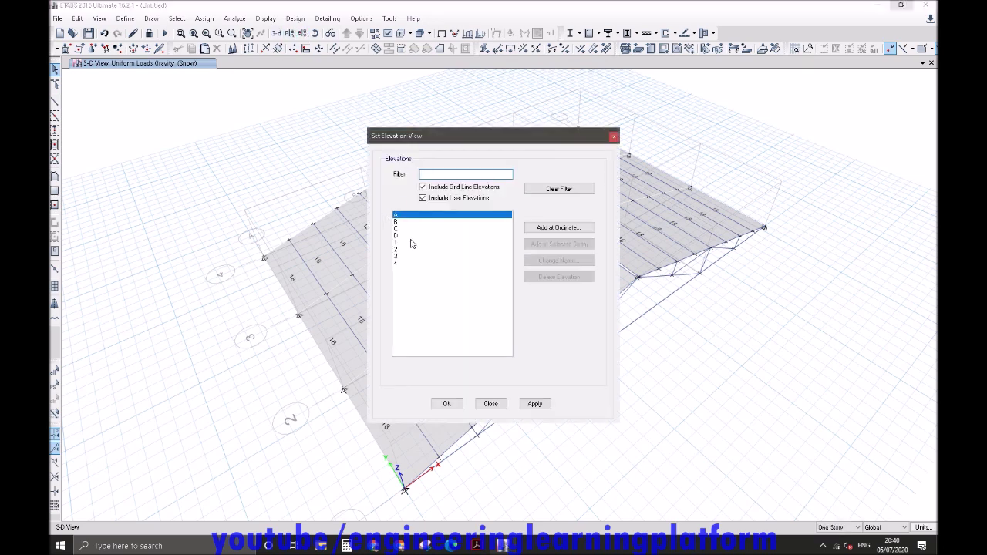
In elevation 1, join the divided top-chord frames along both slopes of the truss and check the joined members.
click(411, 243)
click(447, 403)
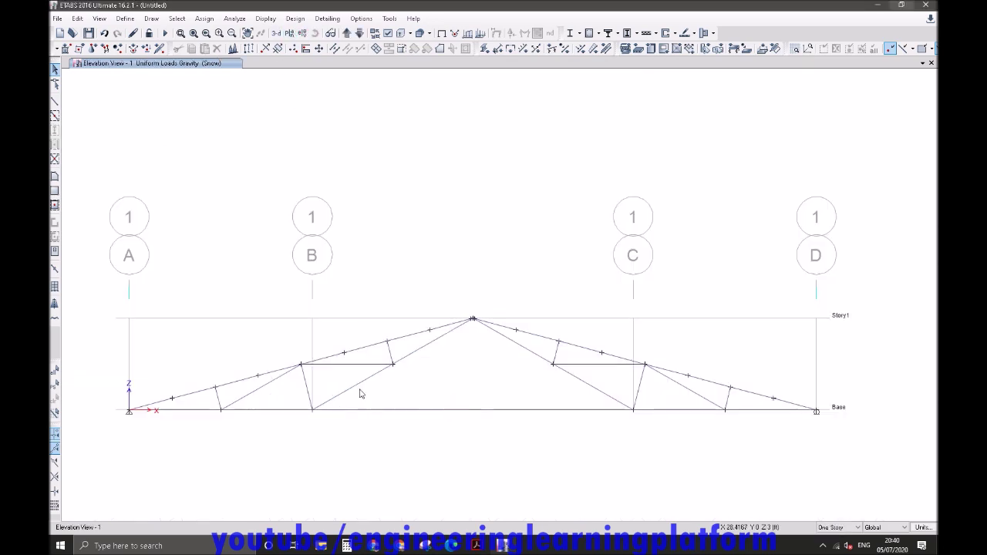
drag(210, 399, 197, 384)
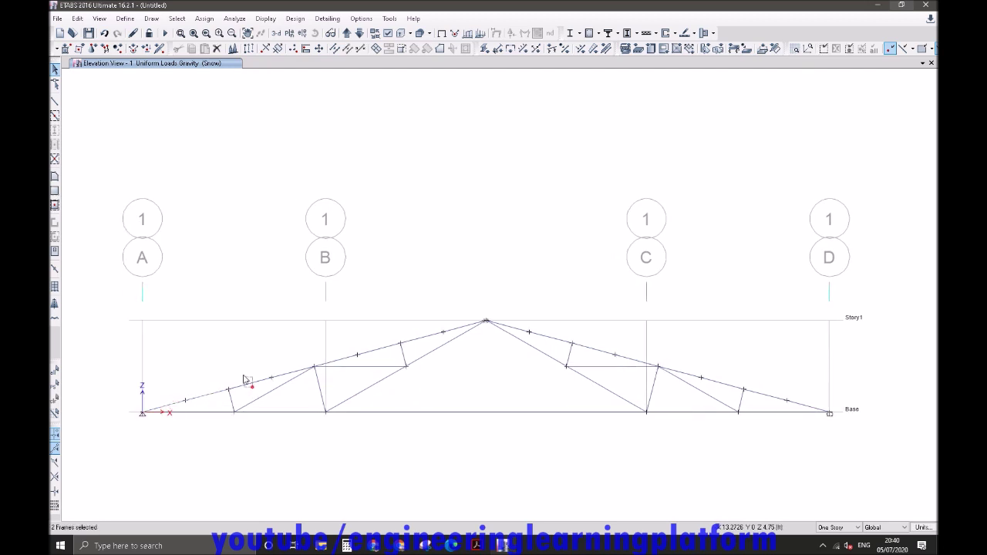
click(339, 360)
click(377, 347)
click(421, 341)
click(432, 335)
click(549, 338)
click(599, 352)
click(640, 361)
click(683, 373)
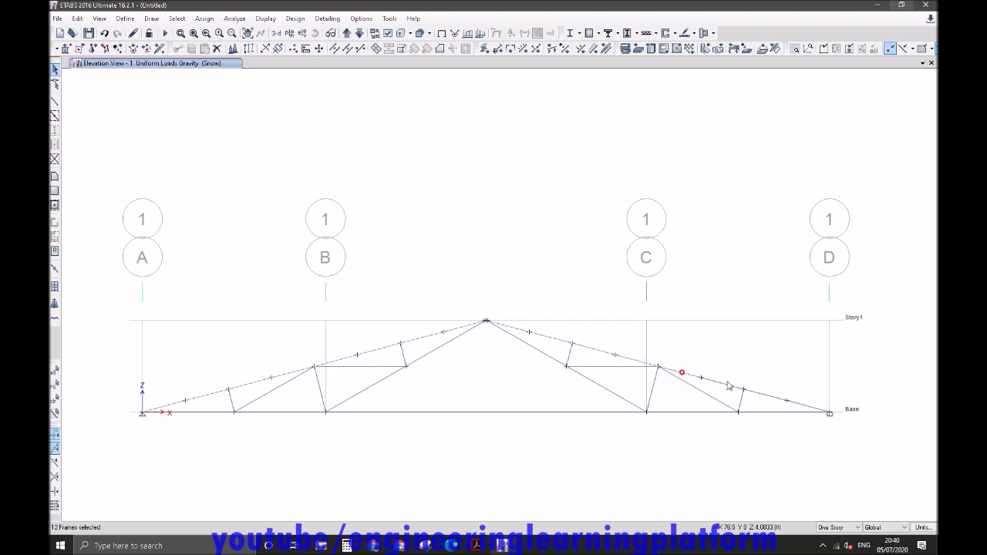
click(723, 384)
click(774, 396)
click(77, 19)
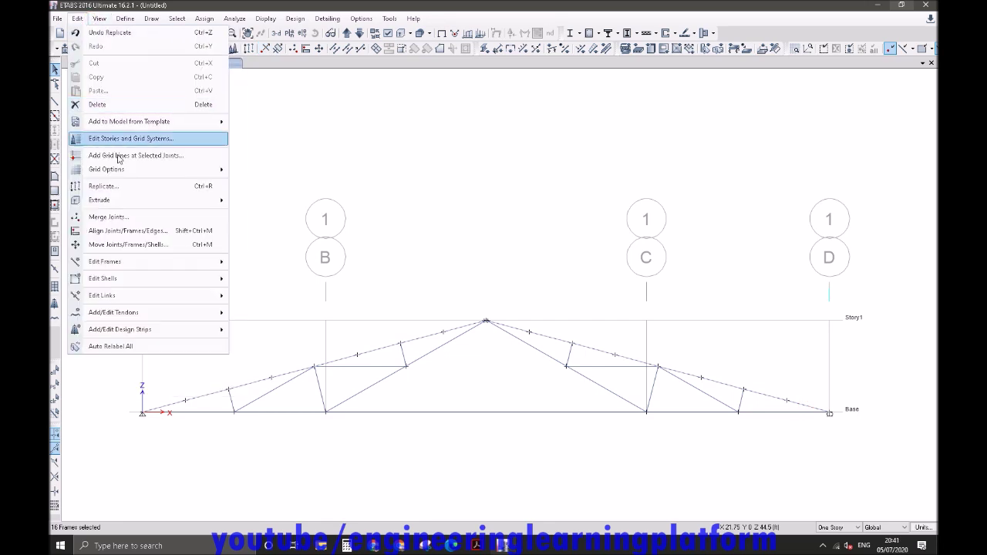
mouse_move(123, 263)
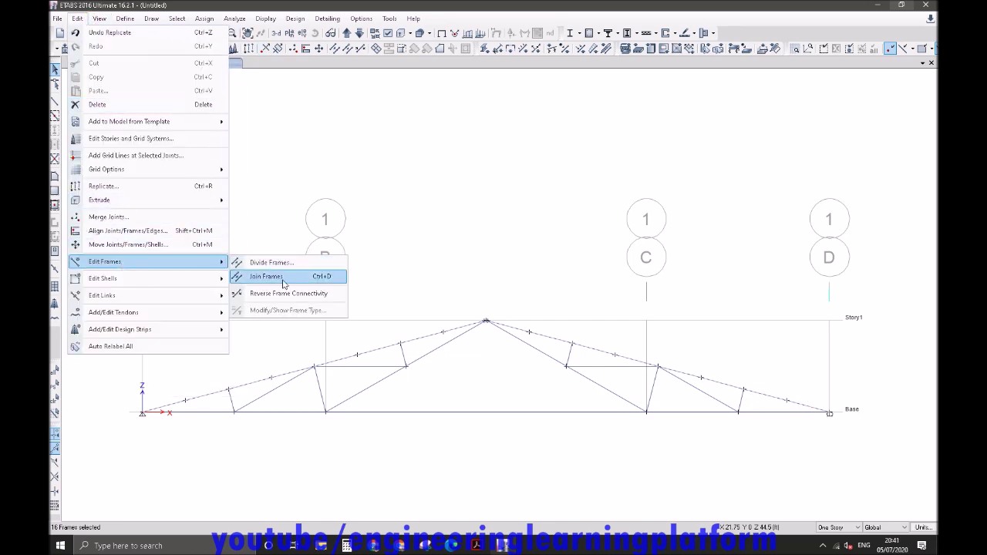
click(283, 279)
click(379, 356)
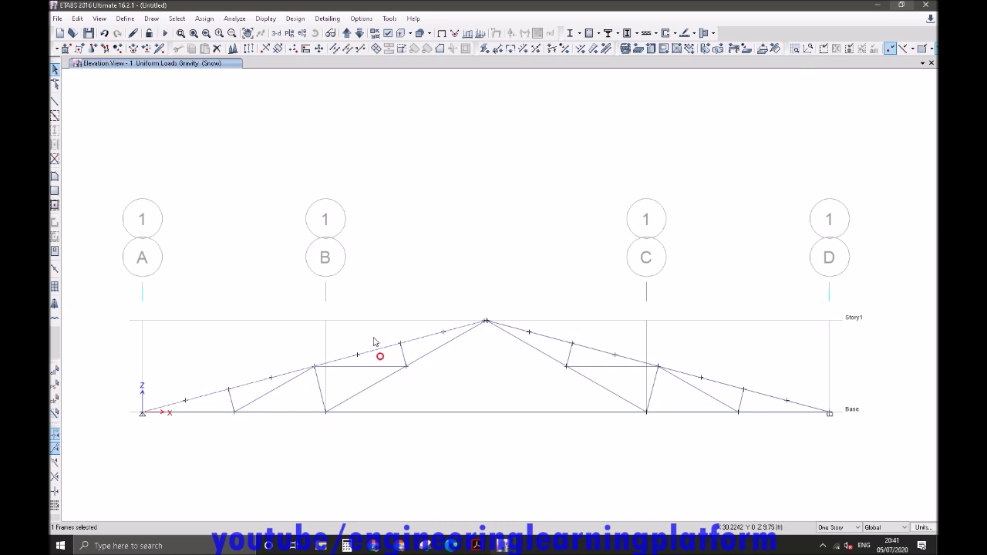
click(386, 350)
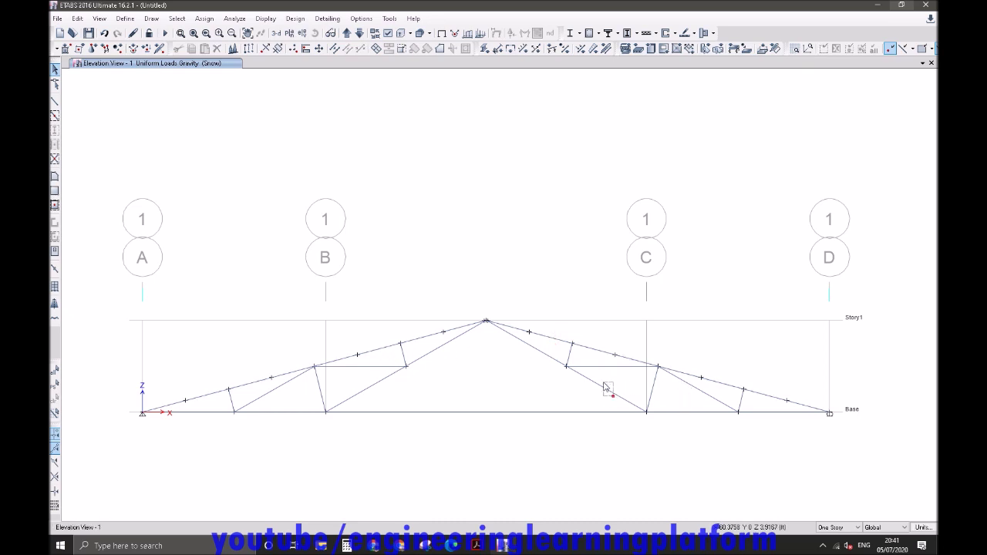
click(431, 359)
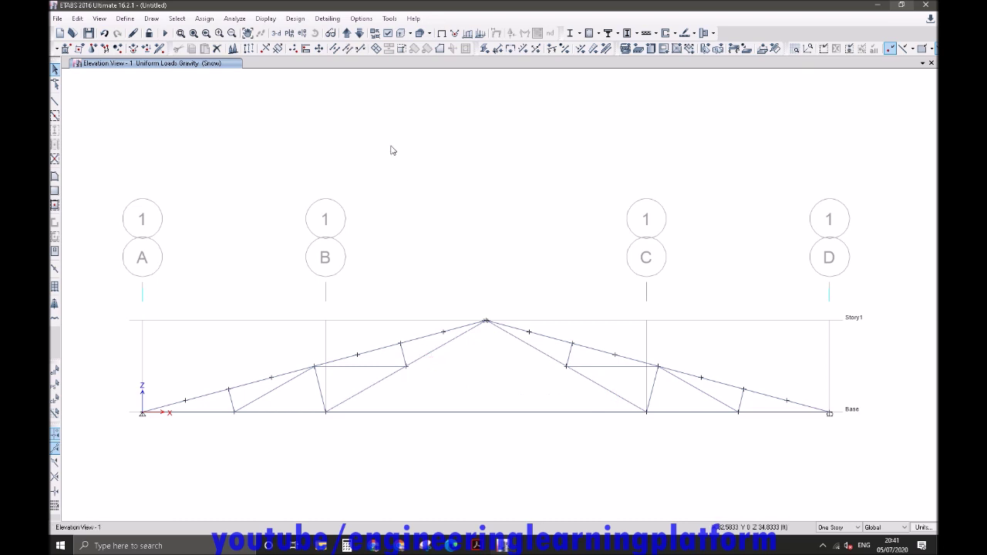
Using a shrunken object display, select all truss members in elevation 1 and release Moment 33 (Major) at their start and end.
click(374, 33)
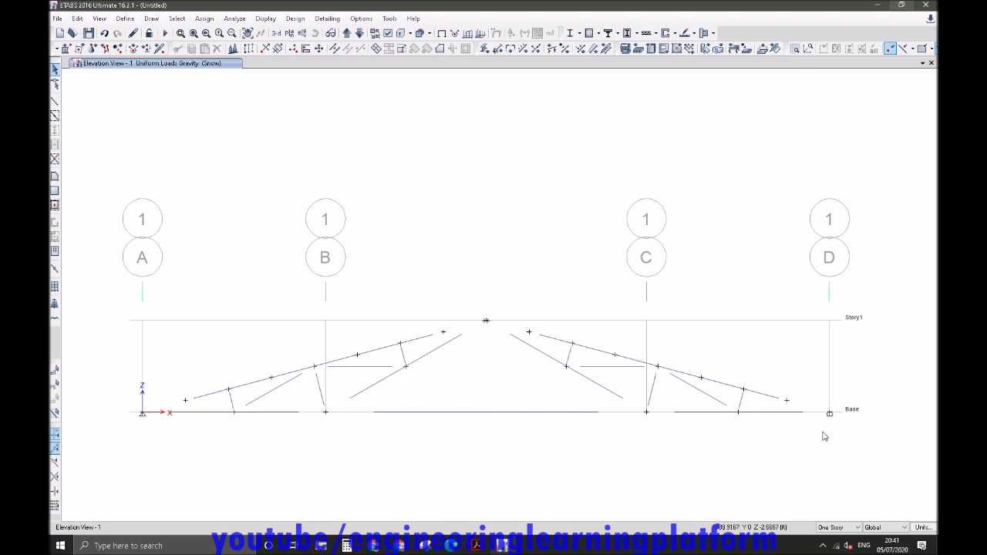
drag(814, 438, 810, 480)
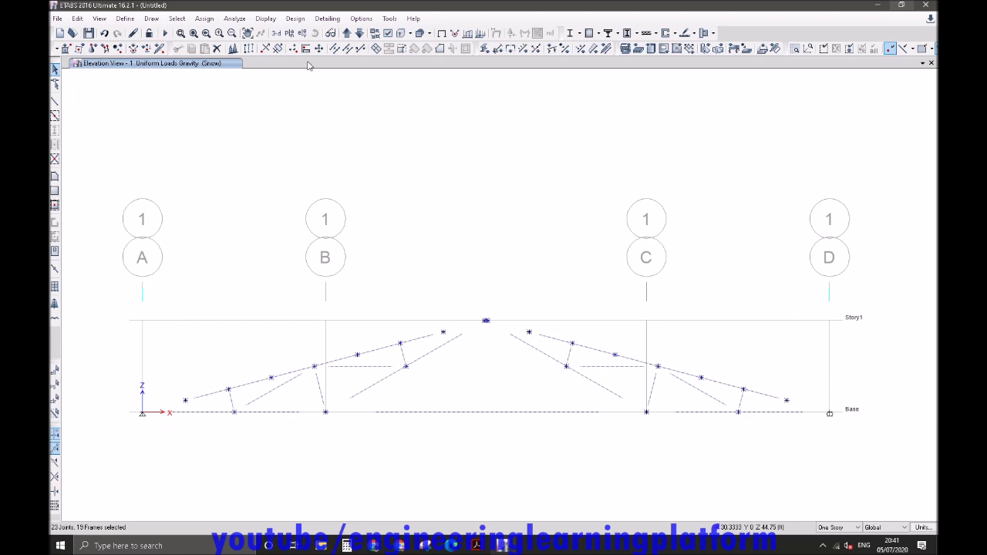
click(203, 20)
mouse_move(231, 46)
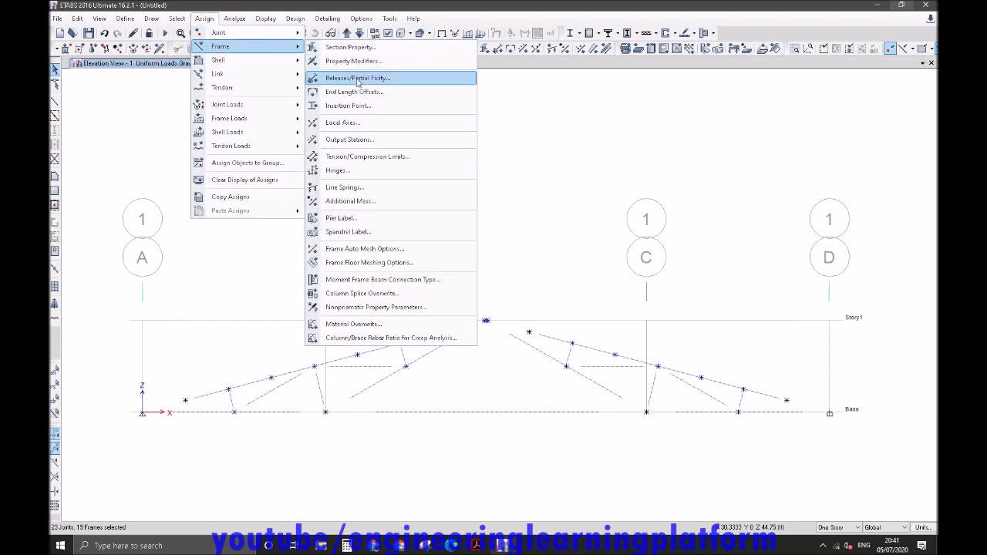
click(409, 81)
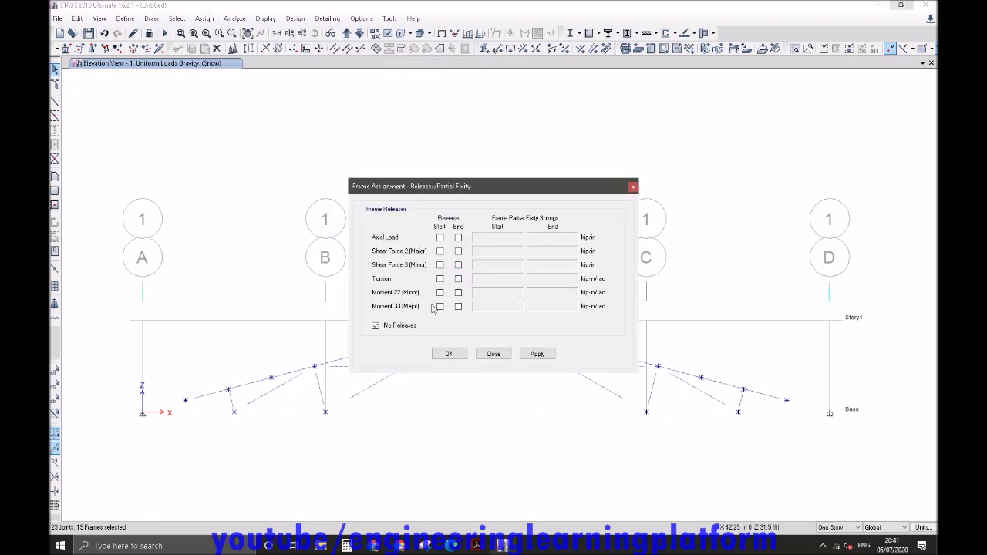
click(440, 306)
click(458, 306)
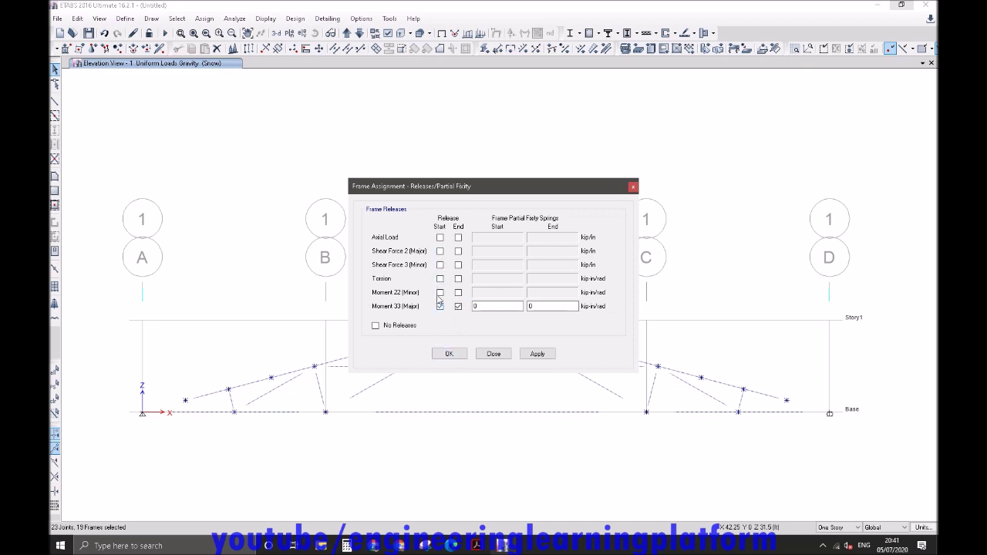
click(449, 354)
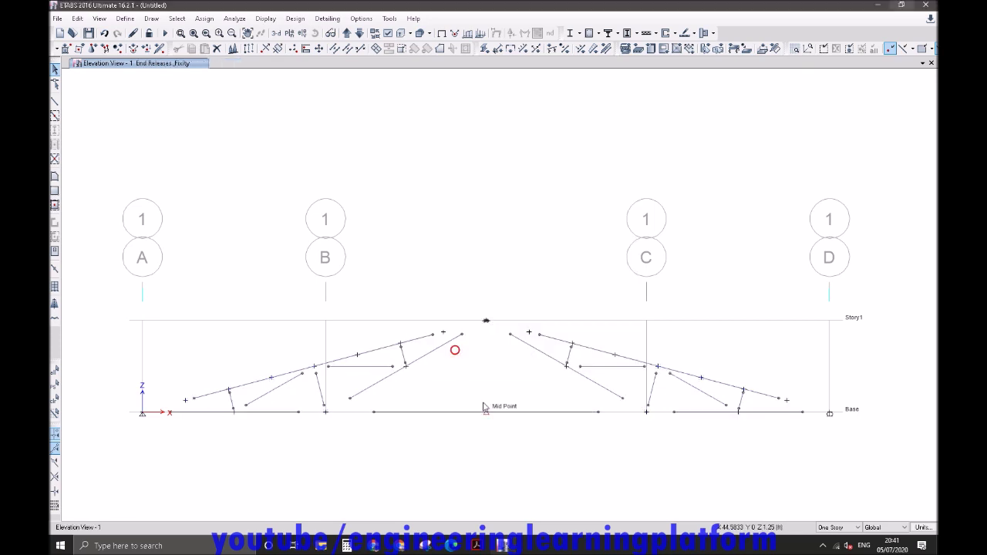
click(375, 34)
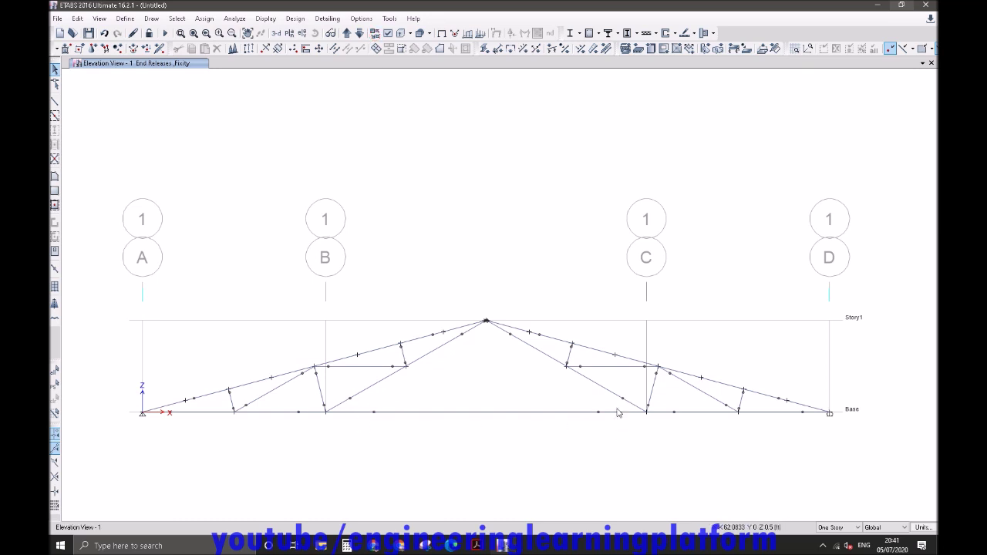
Hide the columns, beams, braces, null frames and floors in the elevation so only the joints are displayed.
drag(97, 227, 872, 467)
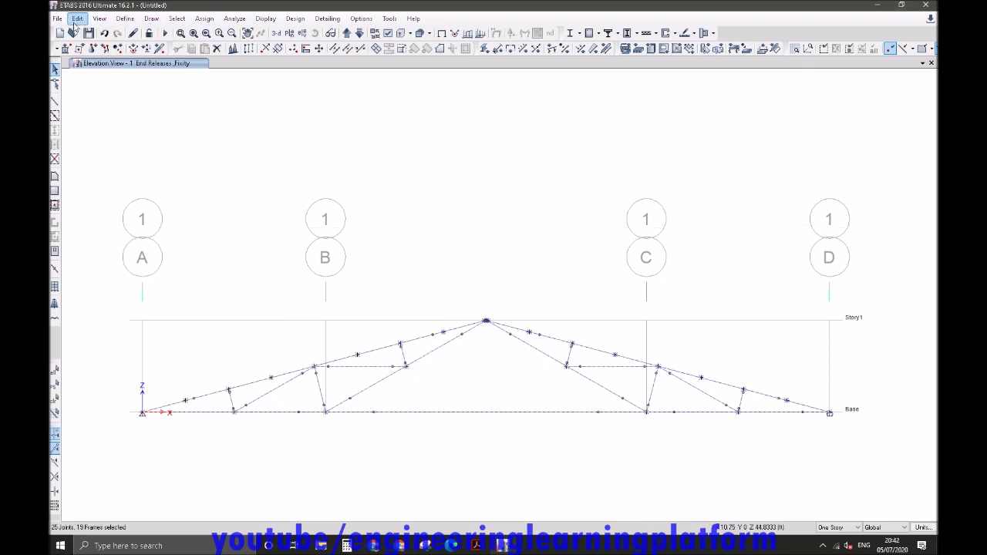
click(387, 33)
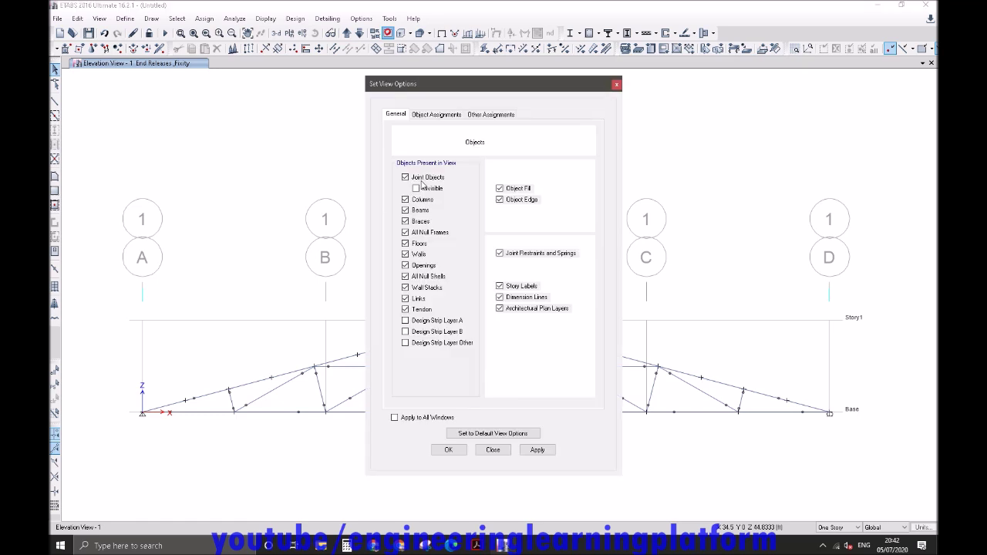
click(425, 232)
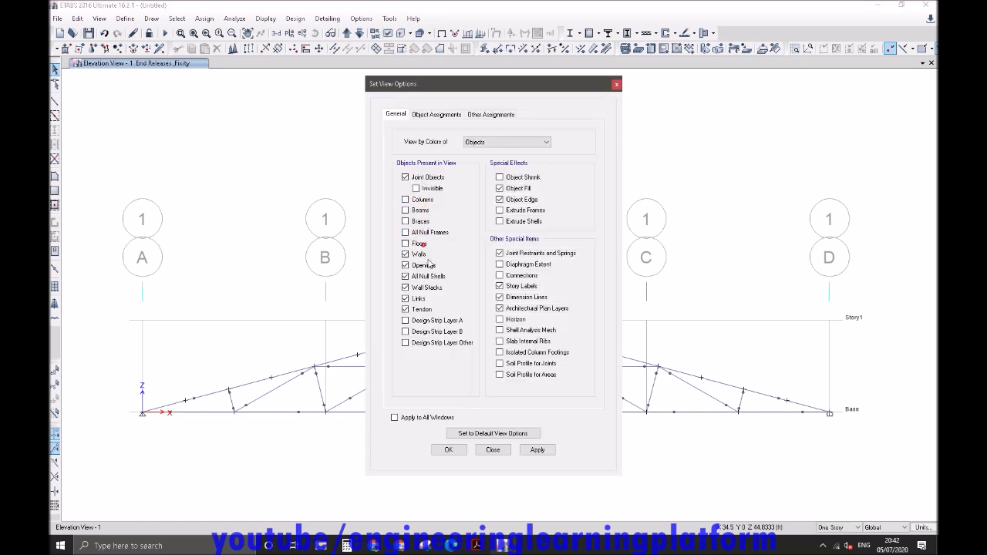
click(448, 450)
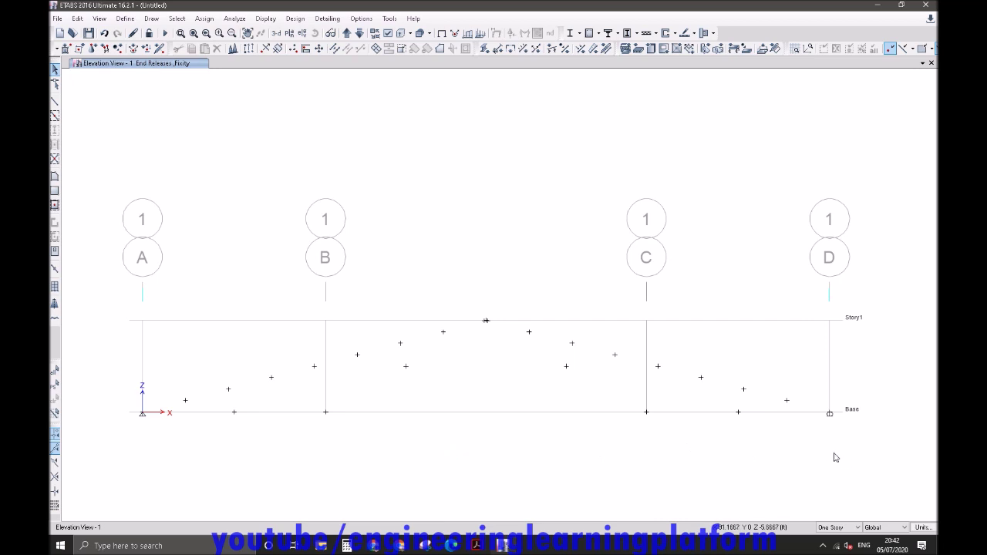
Try to delete the truss joints between the supports, and restore the default view options.
drag(816, 440, 155, 258)
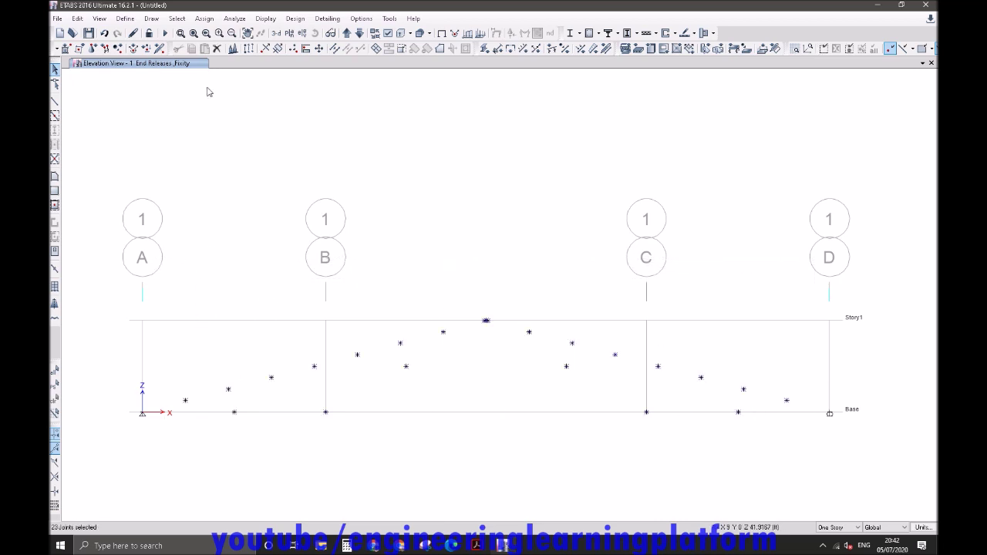
click(217, 49)
drag(152, 198, 817, 490)
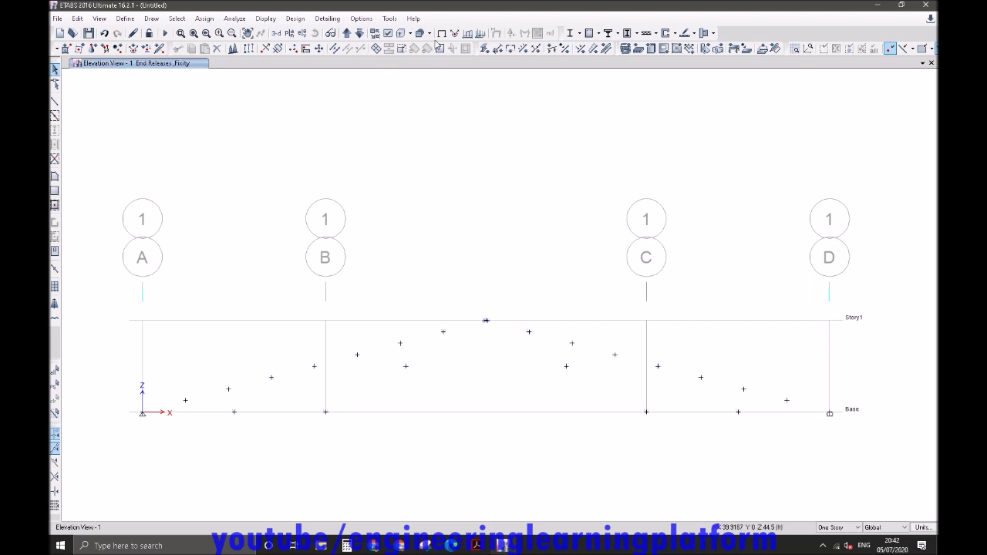
click(378, 34)
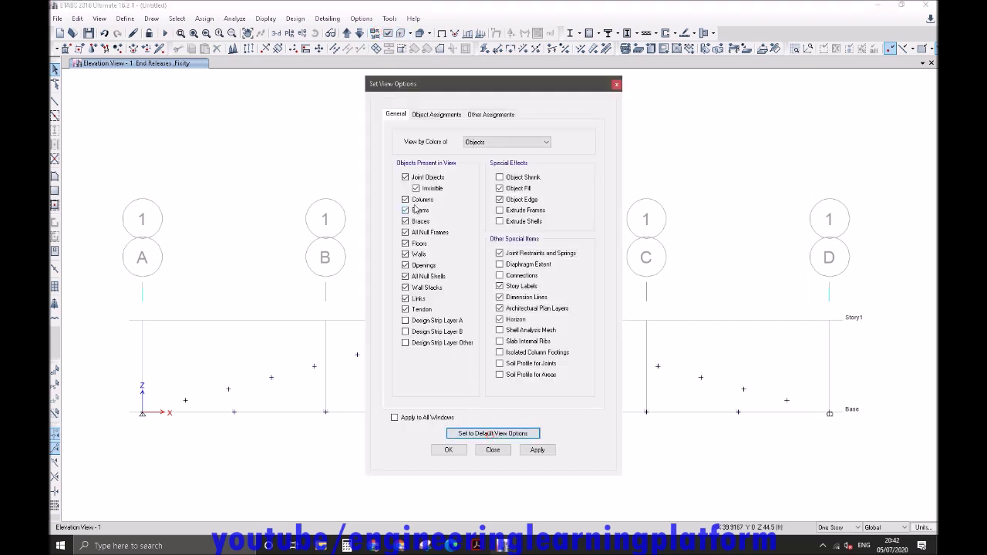
click(448, 450)
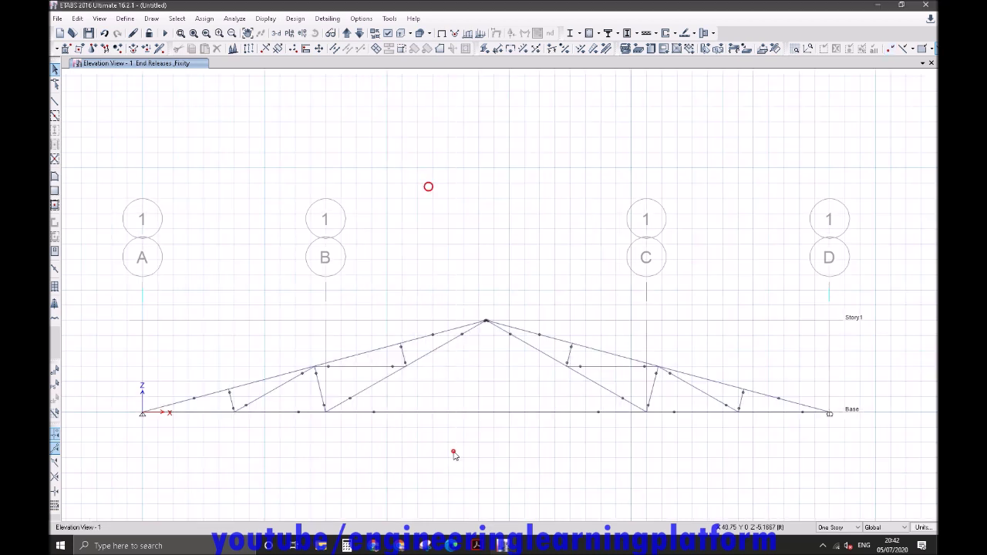
Replicate the whole elevation 1 truss linearly with dx 0, dy 20 ft and number 3.
drag(849, 432, 118, 254)
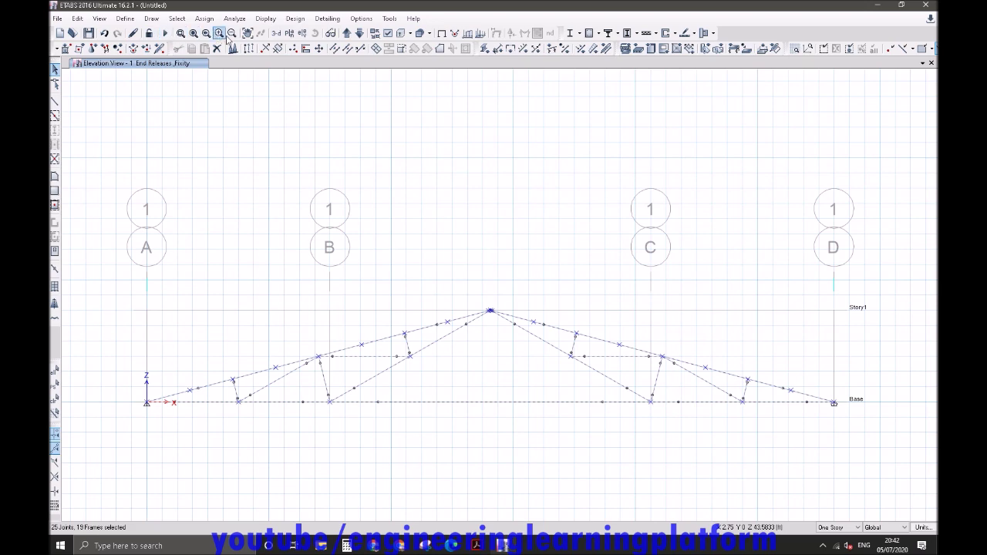
click(276, 33)
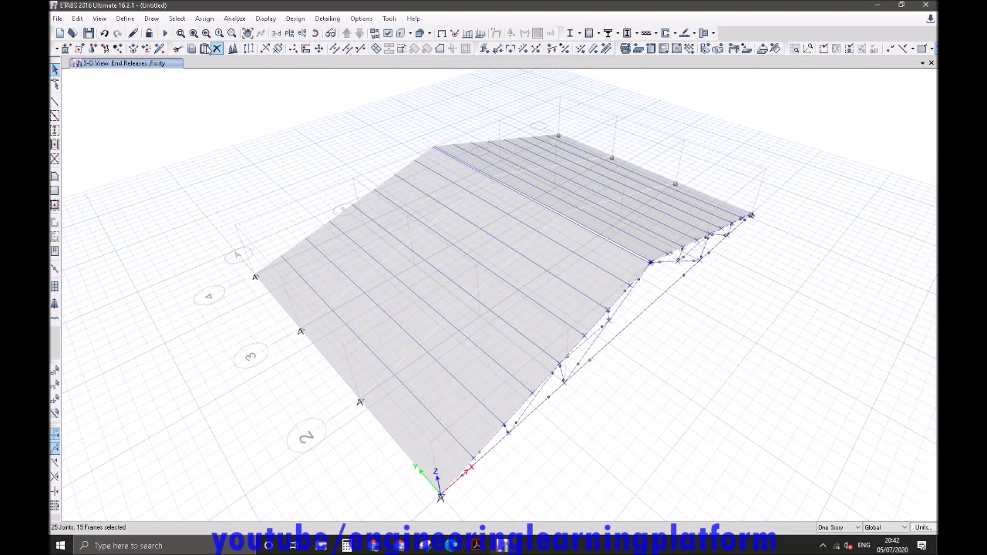
click(78, 19)
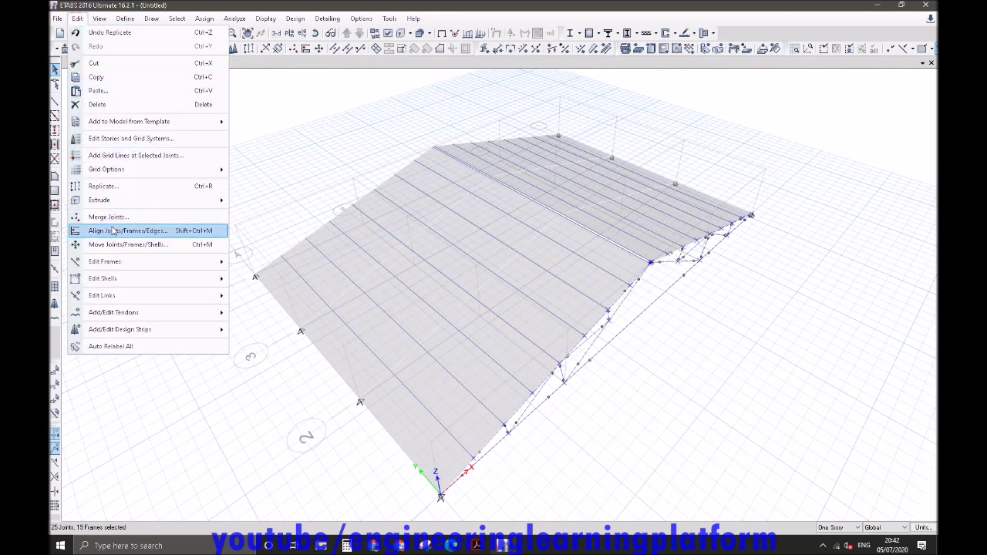
click(119, 186)
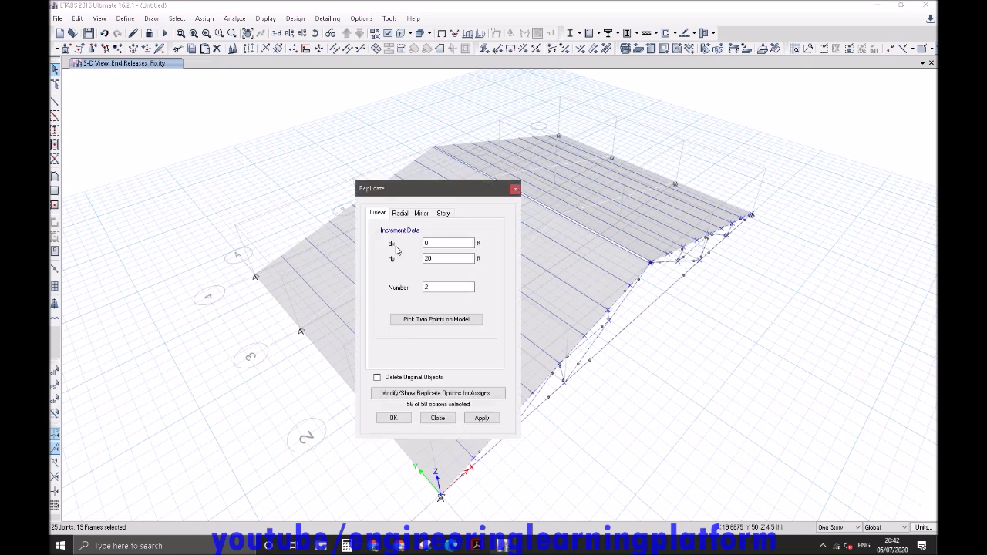
double_click(436, 287)
text(3)
click(484, 419)
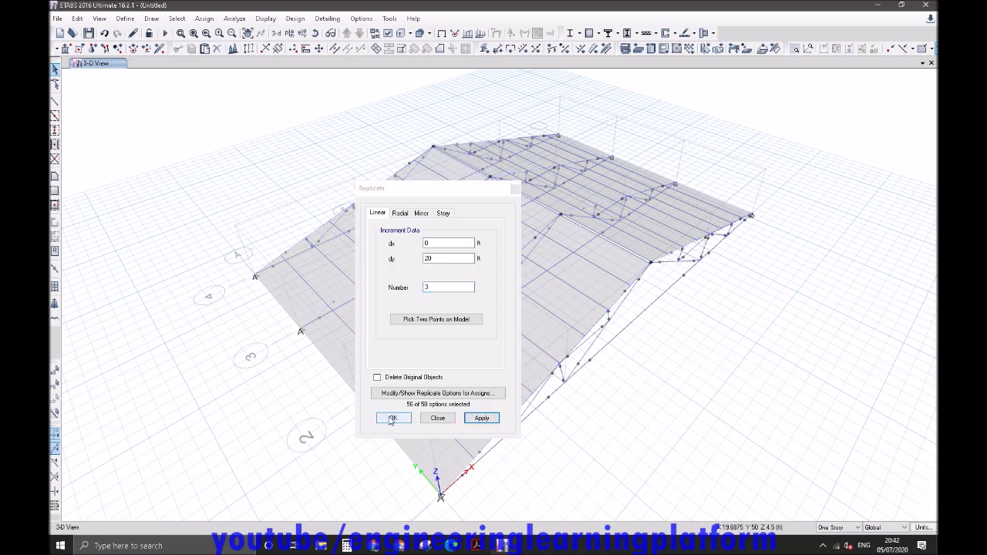
click(391, 417)
Hide the floors, walls, horizon and grid system in the 3D view.
shift+middle_drag(647, 433, 389, 404)
mouse_move(550, 448)
shift+middle_down()
mouse_move(564, 455)
mouse_move(561, 446)
shift+middle_up()
middle_drag(410, 387, 390, 366)
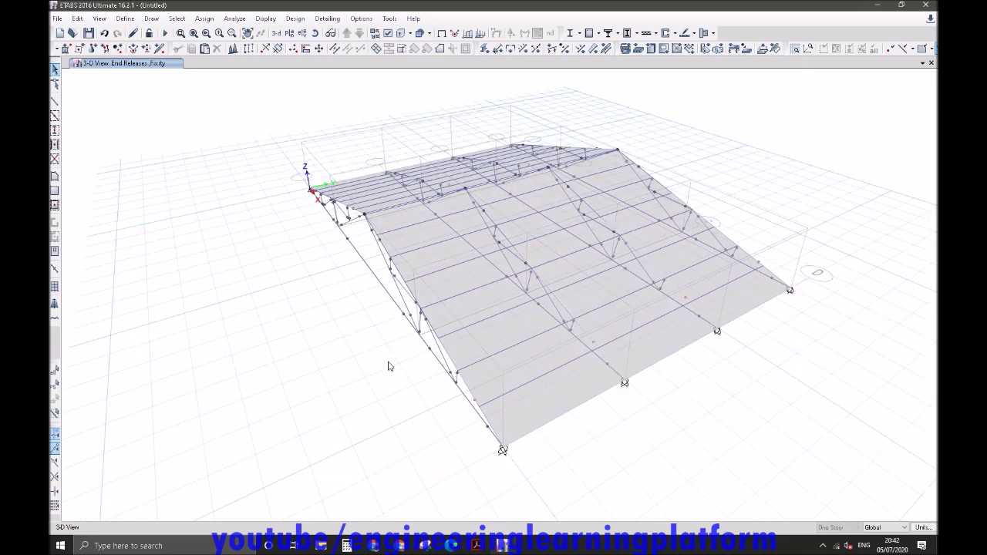
click(388, 35)
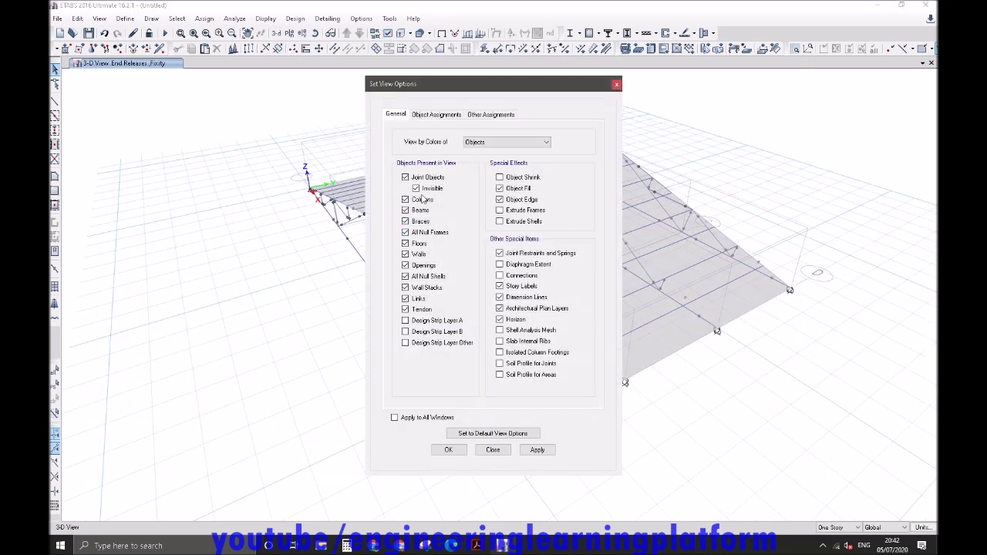
click(421, 245)
click(458, 450)
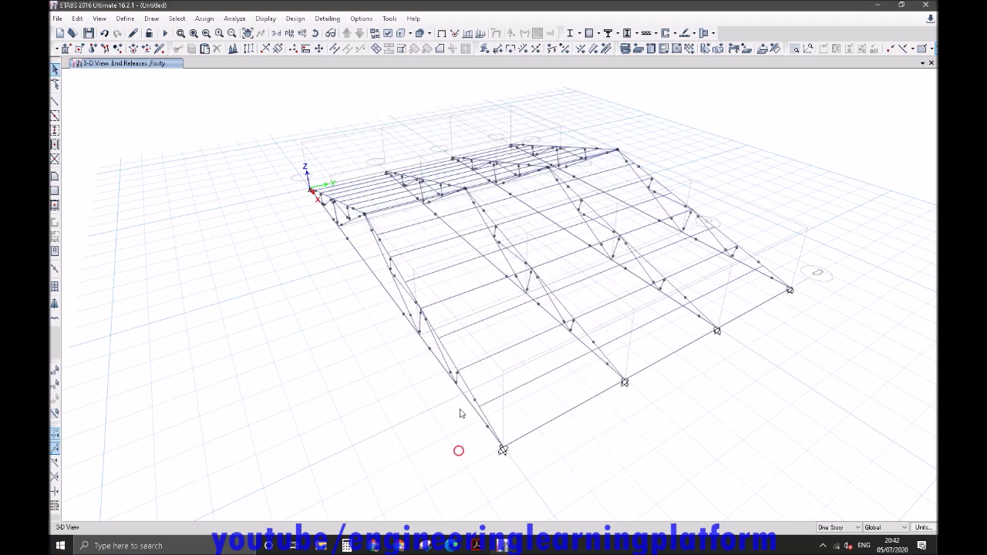
click(387, 35)
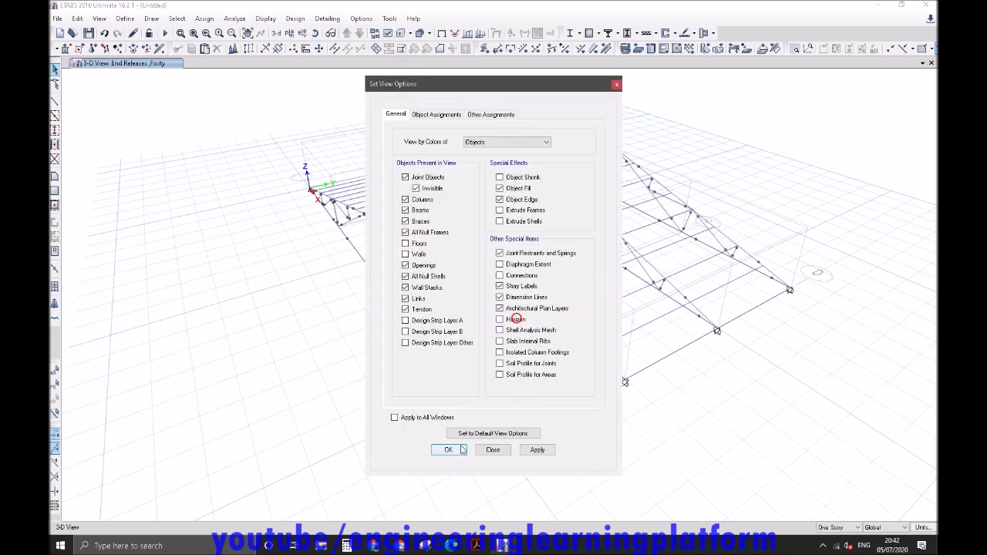
click(533, 297)
click(456, 449)
right_click(777, 350)
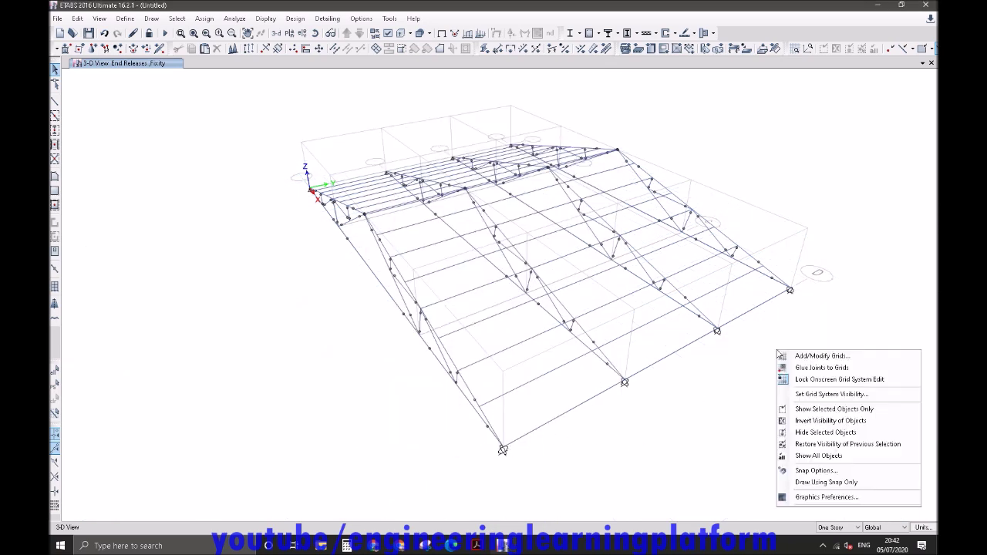
click(805, 393)
Show the rendered 3D view of the roof truss model.
shift+middle_drag(669, 414, 806, 411)
click(104, 19)
click(103, 18)
click(119, 20)
click(116, 21)
click(100, 18)
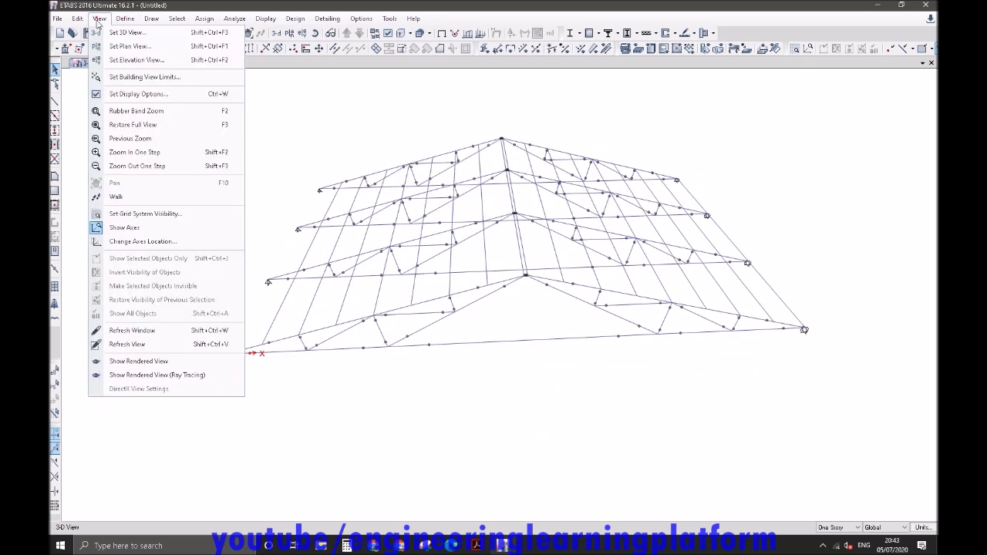
click(148, 364)
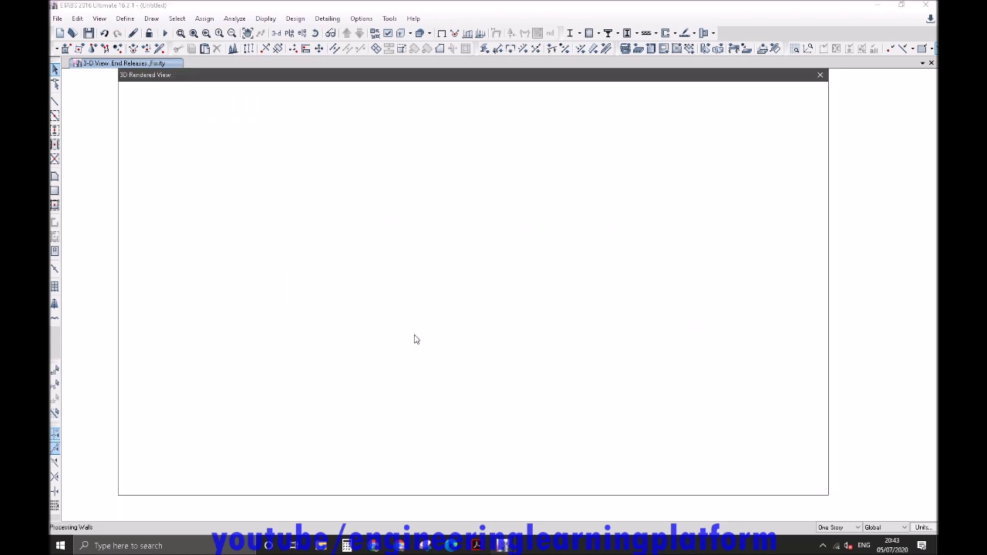
Inspect the rendered roof truss from several angles and close the rendered view.
mouse_move(623, 429)
mouse_down()
mouse_move(595, 440)
mouse_move(452, 432)
mouse_move(478, 443)
mouse_move(508, 430)
mouse_up()
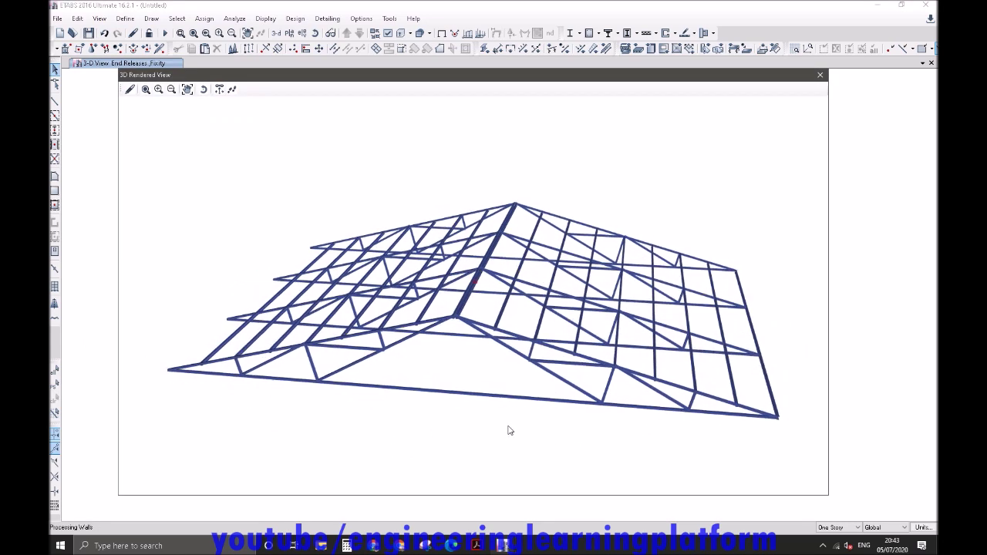
mouse_move(570, 465)
mouse_down()
mouse_move(528, 486)
mouse_move(453, 480)
mouse_up()
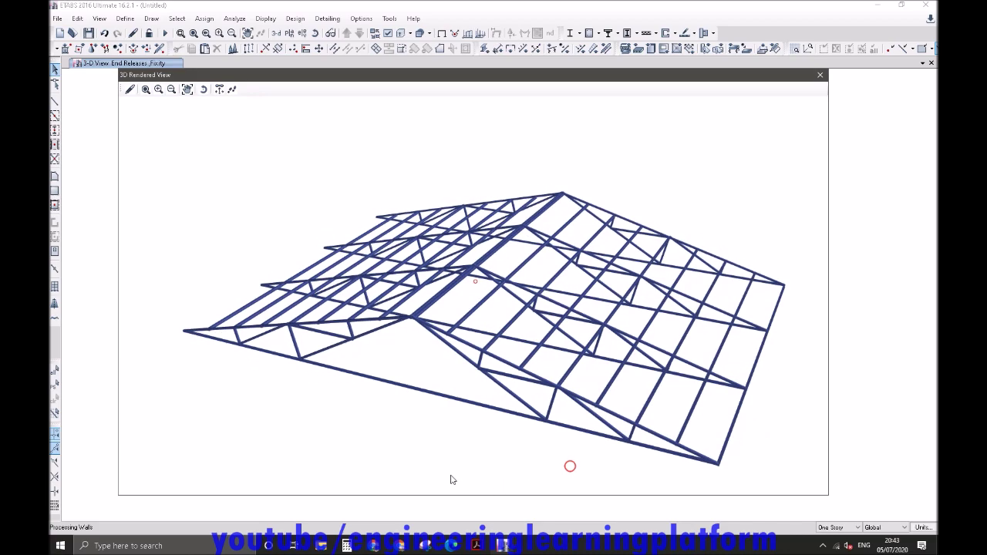
click(820, 76)
Draw straight frame members linking the four truss supports along the eave on the origin side.
drag(515, 381, 582, 388)
click(54, 101)
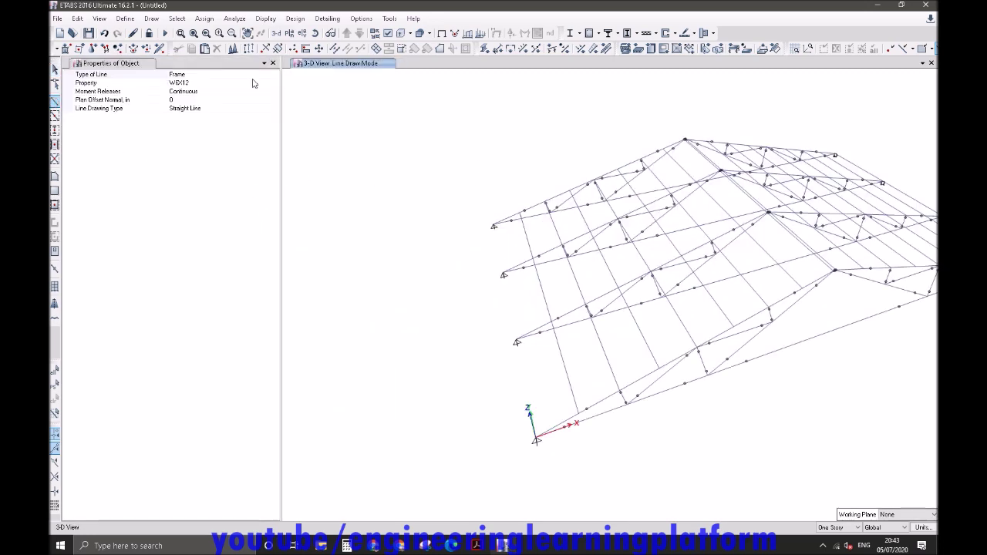
click(272, 63)
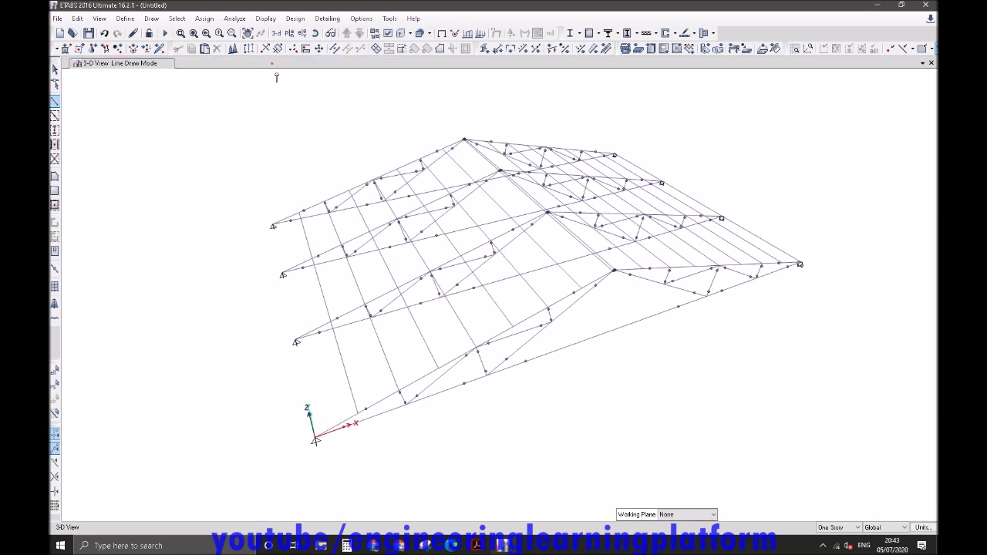
click(273, 226)
click(284, 273)
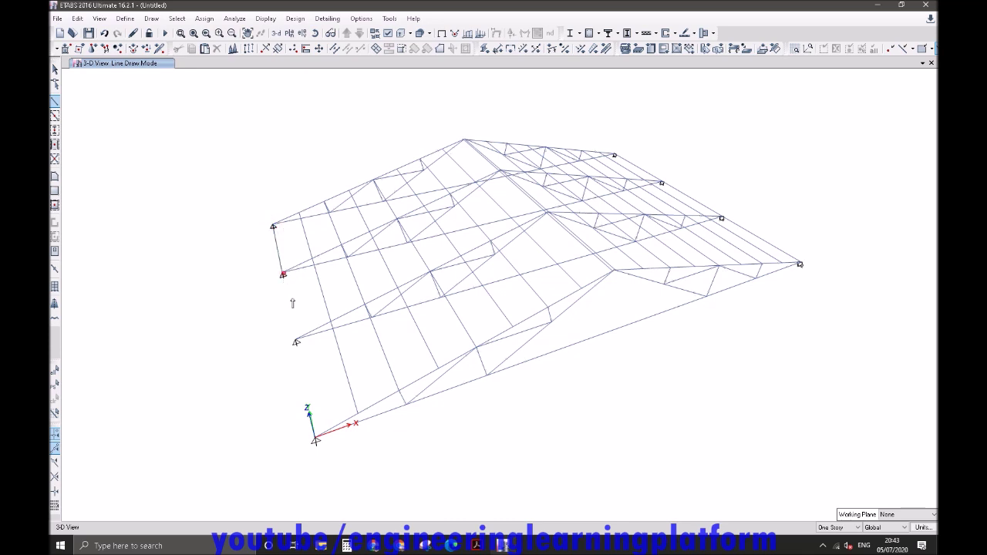
click(295, 342)
key(Escape)
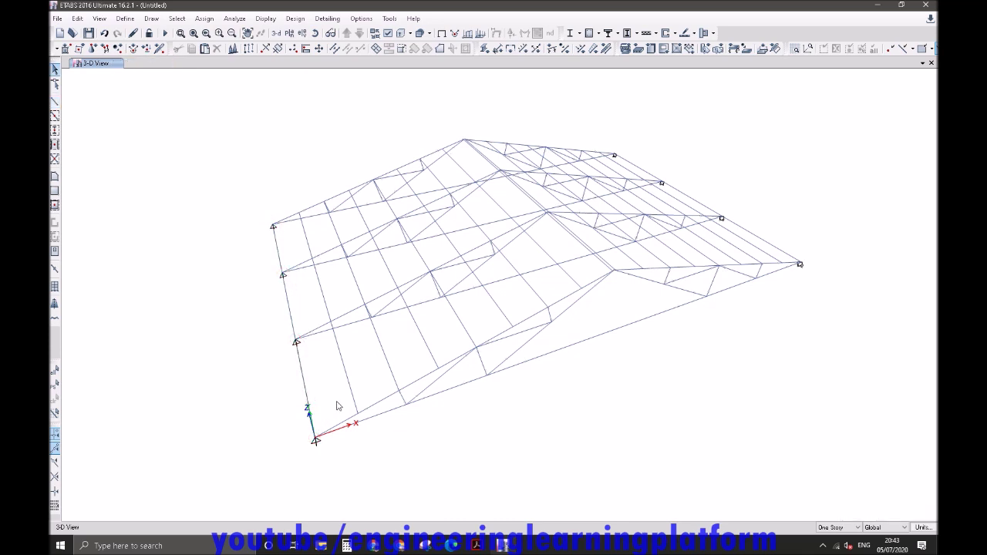
Select the longitudinal members across all three bays and release their Moment 33 (Major) at start and end with zero fixity springs.
shift+middle_drag(359, 418, 508, 444)
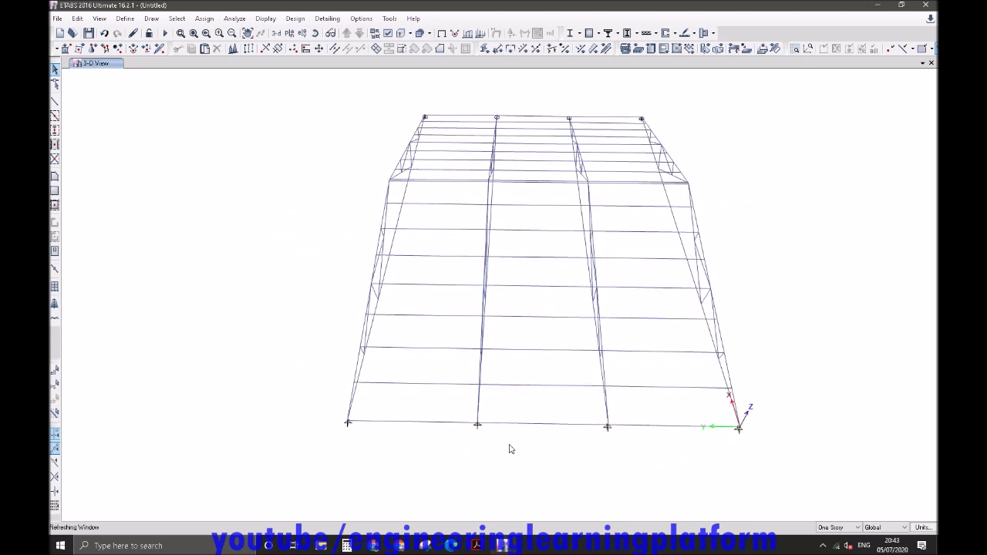
shift+middle_drag(550, 395, 548, 406)
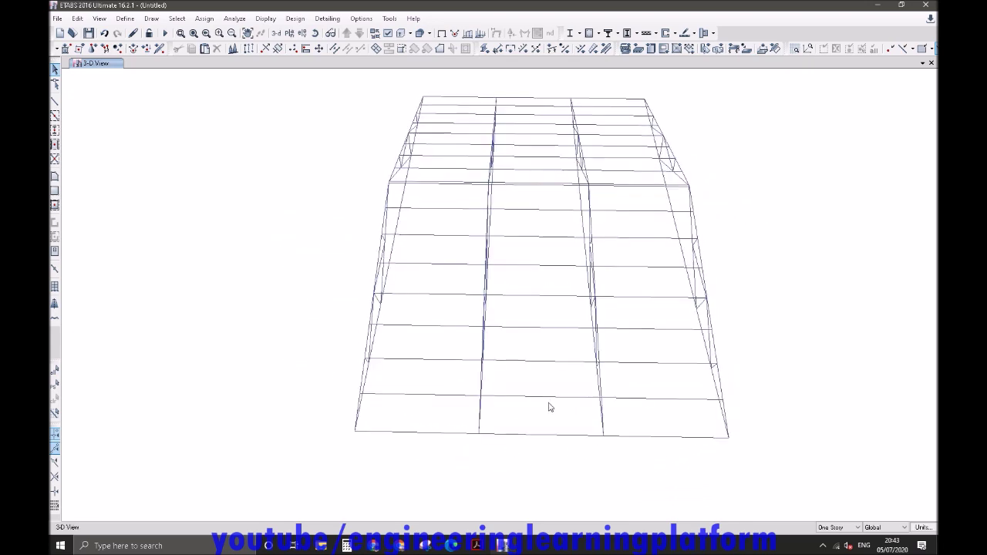
drag(670, 467, 606, 91)
drag(538, 452, 525, 67)
drag(452, 457, 443, 90)
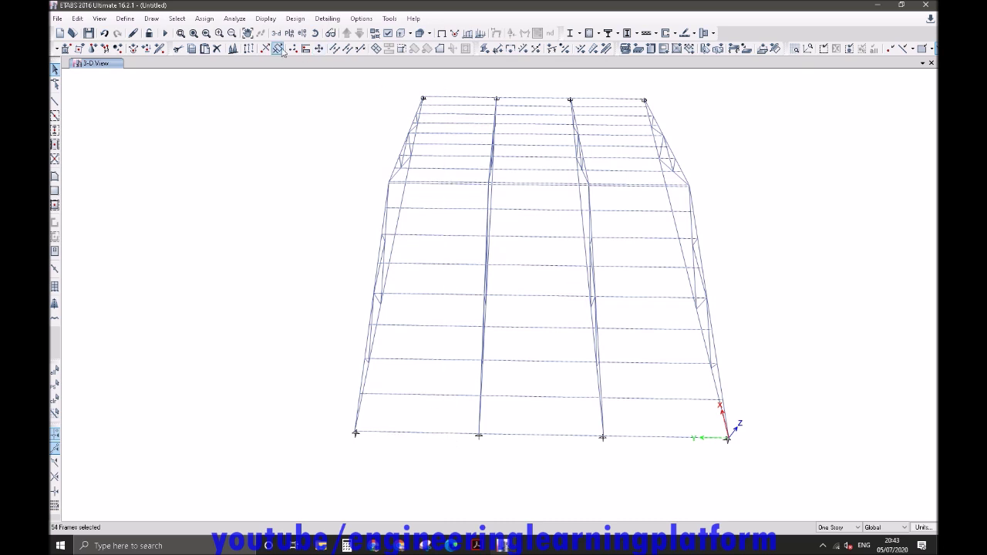
click(203, 18)
mouse_move(223, 46)
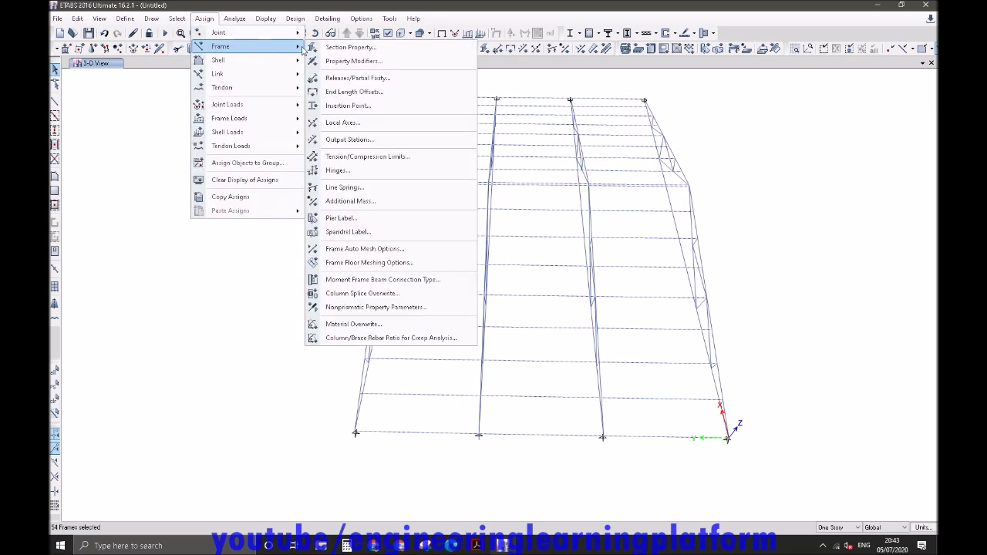
click(358, 78)
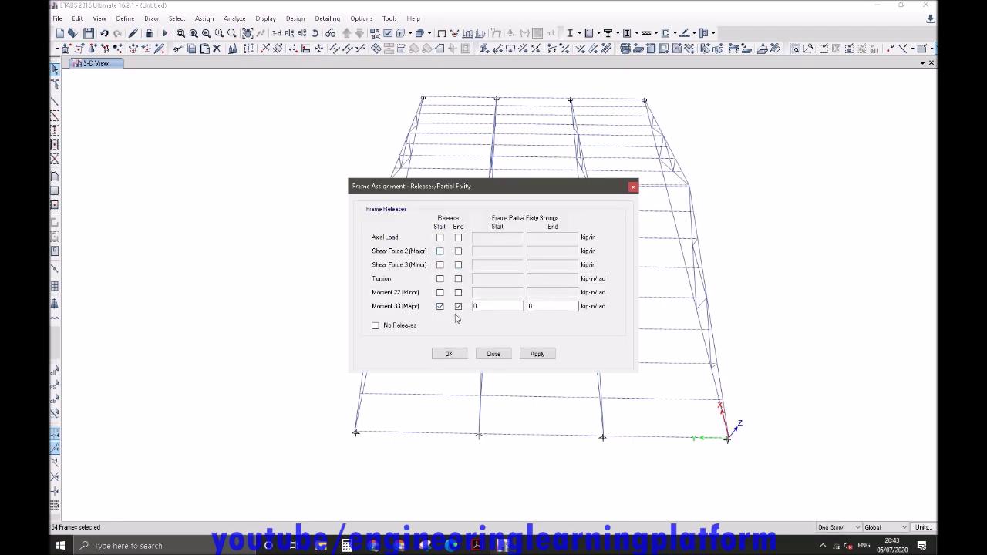
click(449, 353)
Review the framing type, seismic design category and design provision in the AISC 360-10 steel frame design preferences.
shift+middle_drag(536, 480, 364, 391)
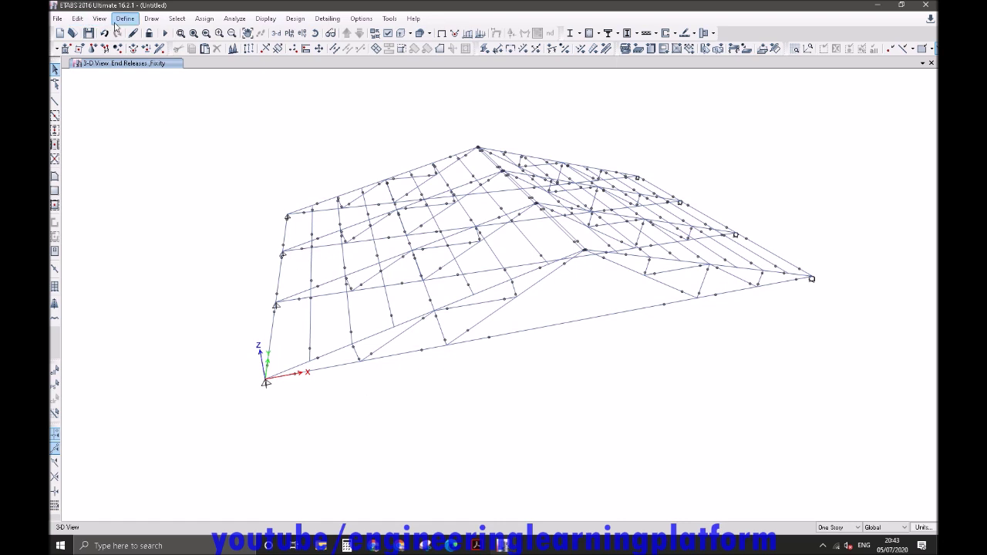
click(296, 19)
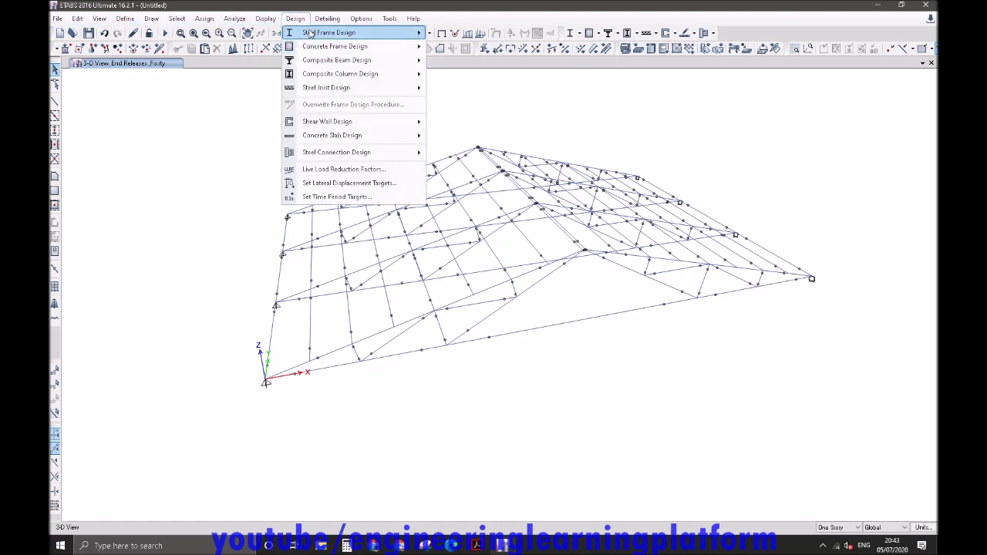
mouse_move(331, 32)
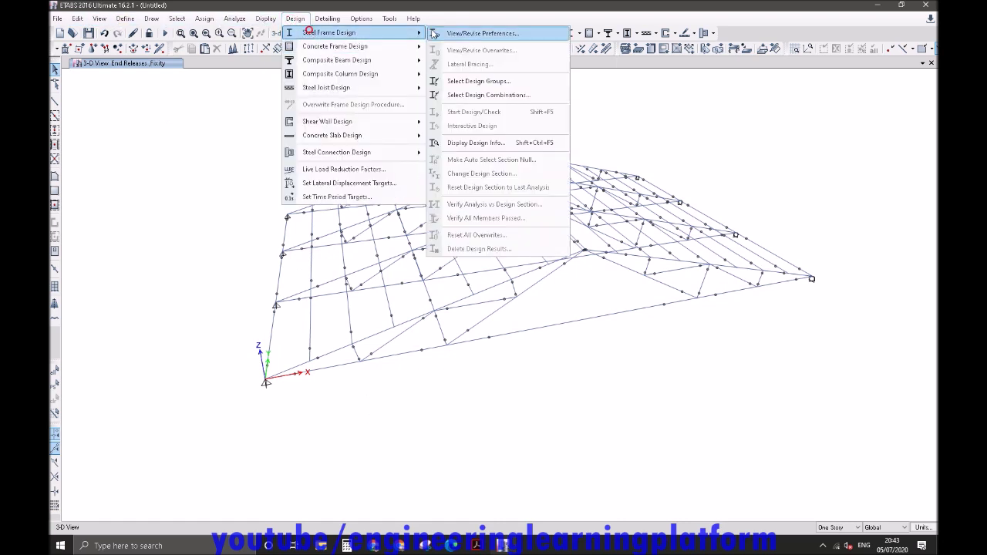
click(484, 35)
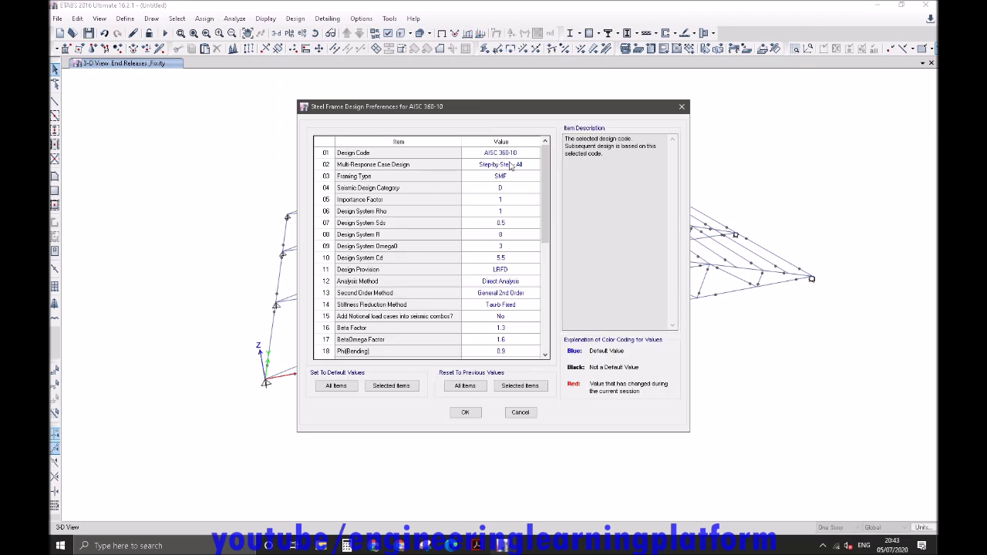
click(507, 179)
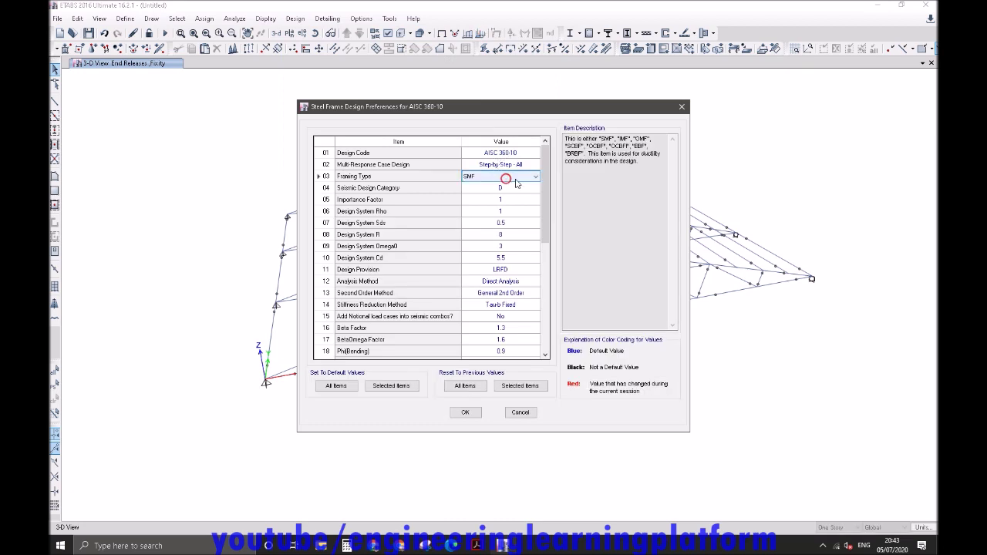
click(518, 179)
click(520, 179)
double_click(524, 189)
click(524, 189)
click(525, 189)
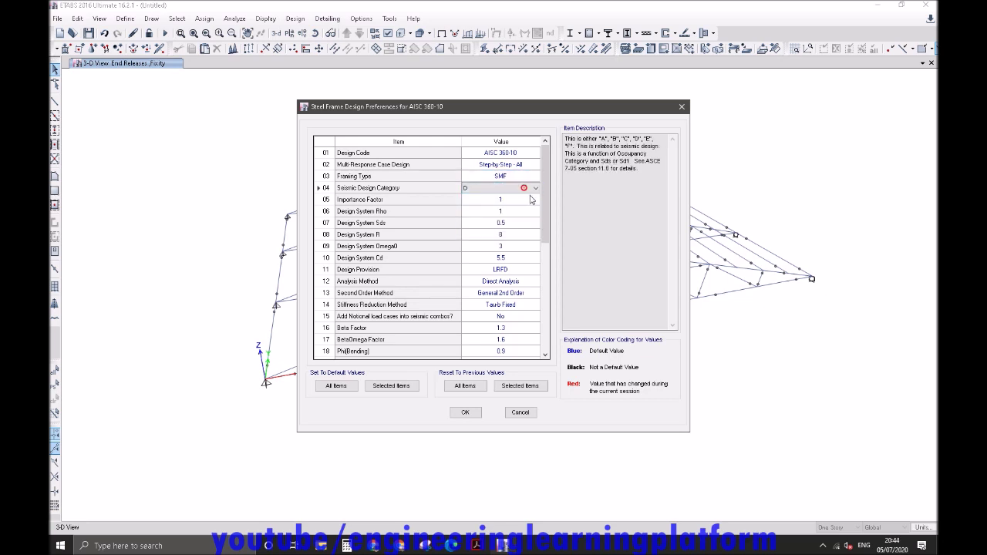
click(513, 269)
click(510, 270)
click(505, 279)
click(474, 415)
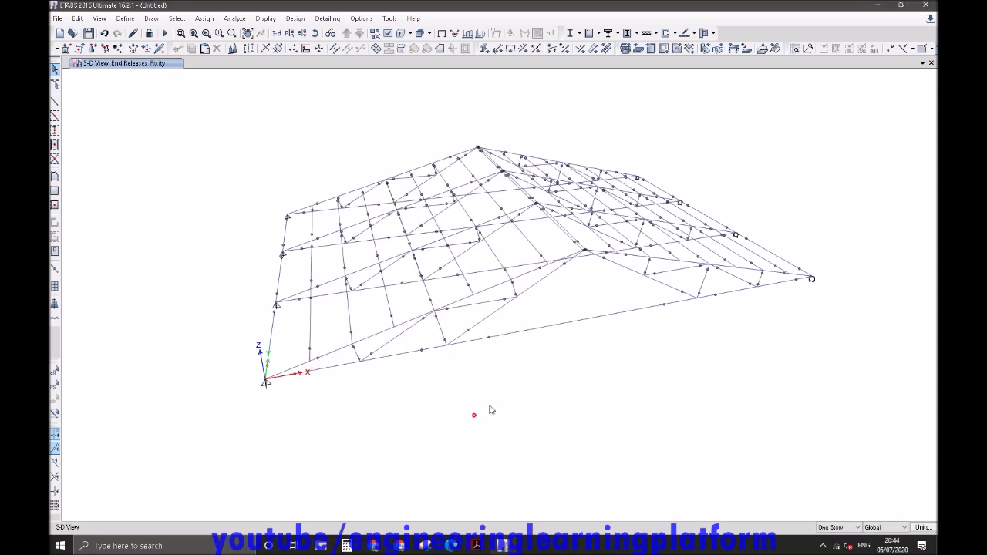
Select the whole roof structure and overwrite its steel design framing type with IMF.
shift+middle_drag(682, 381, 551, 402)
drag(840, 475, 172, 115)
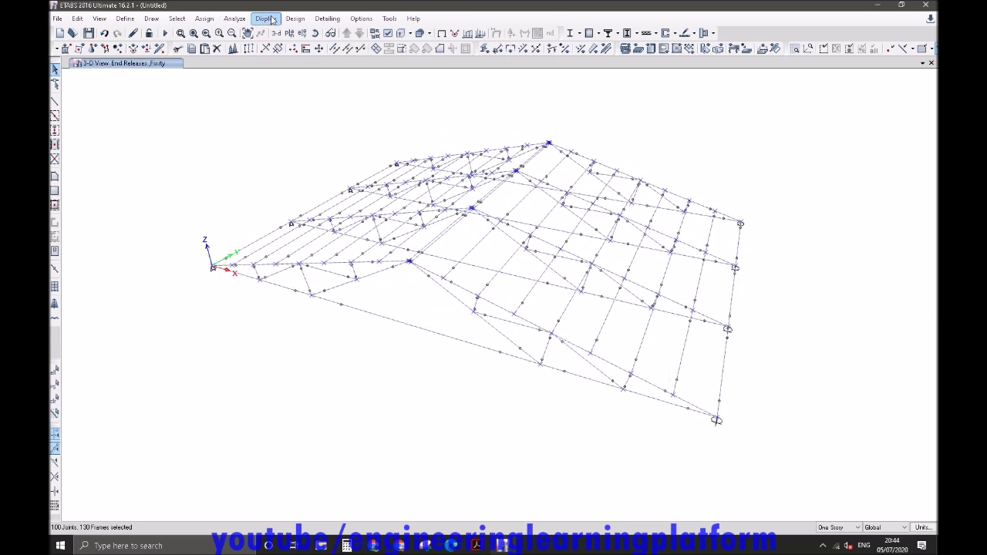
click(295, 19)
mouse_move(363, 33)
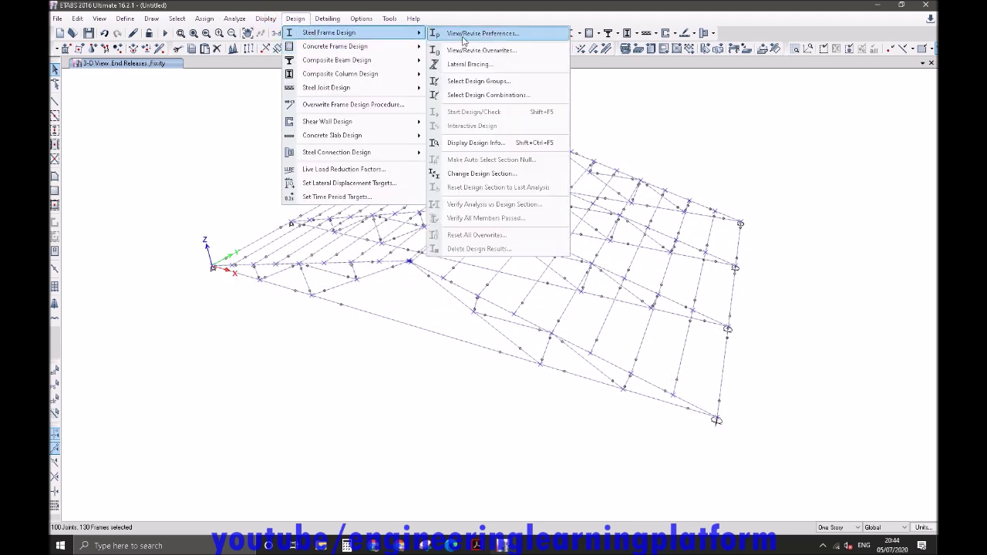
click(462, 47)
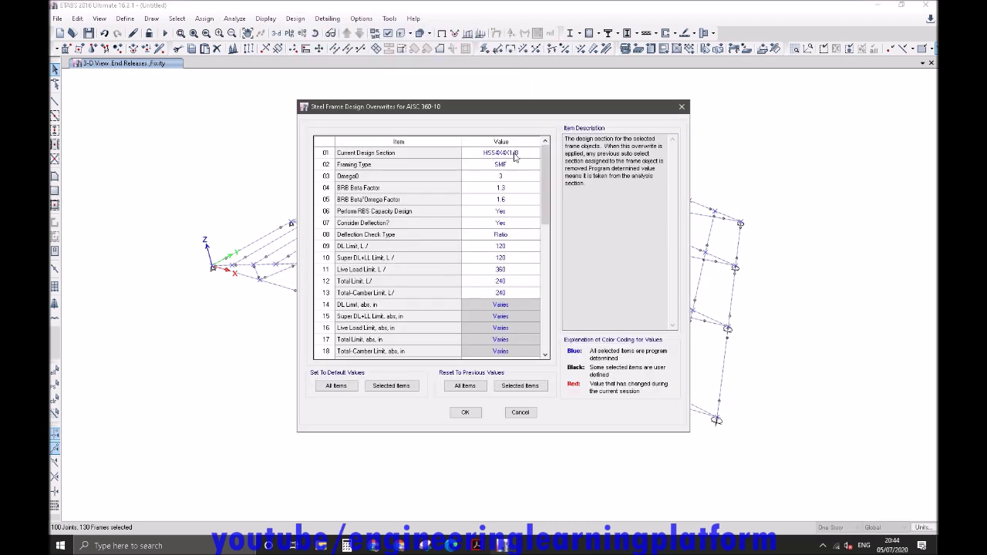
click(516, 166)
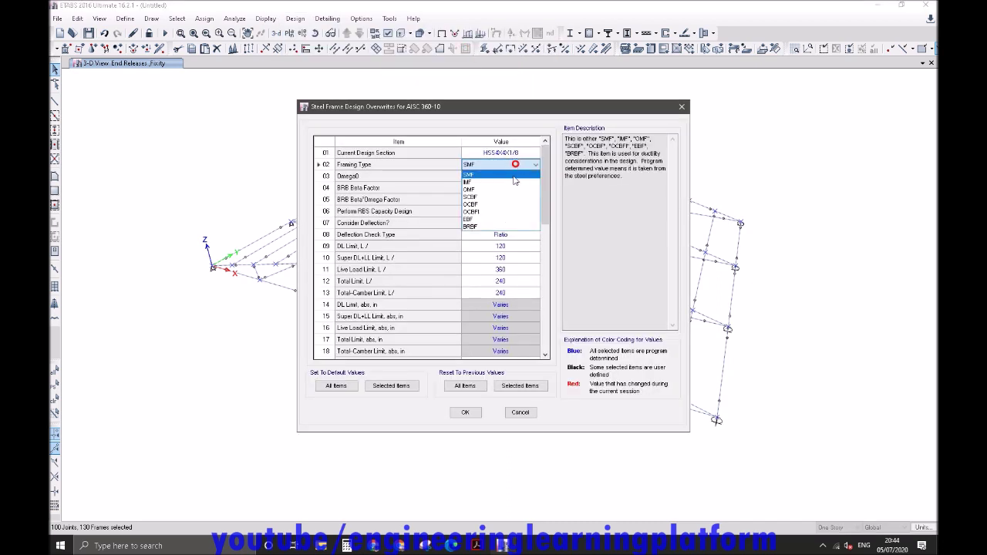
click(513, 182)
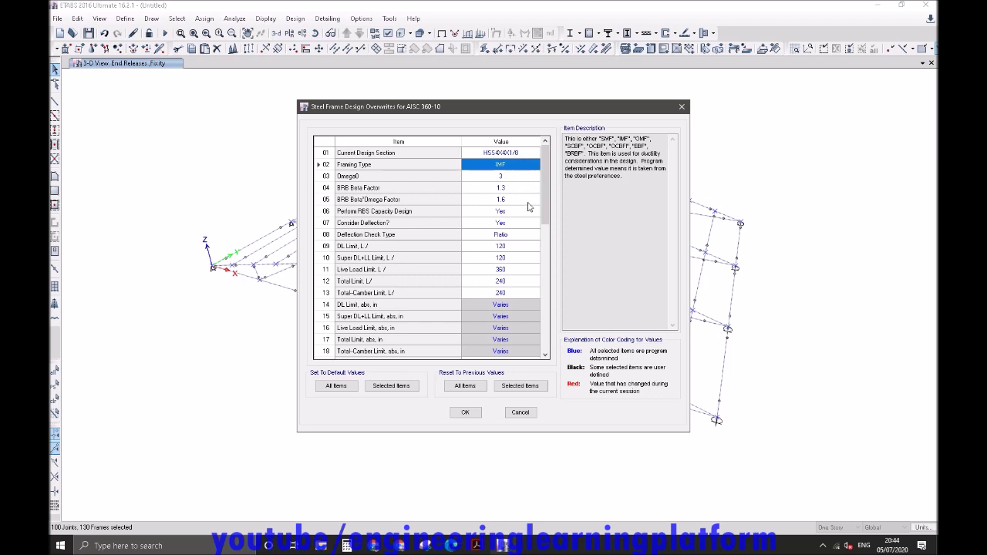
click(466, 412)
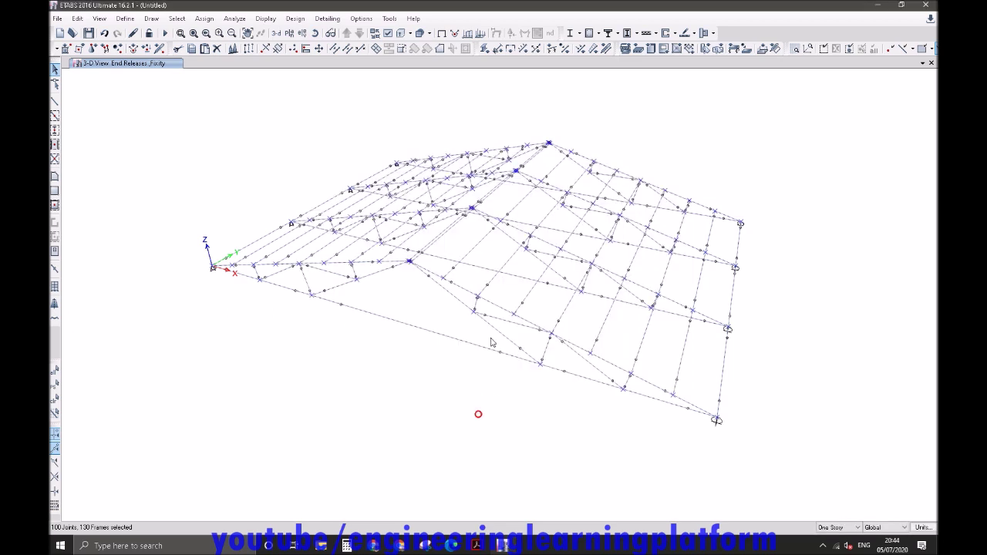
Add the default design load combinations for steel frame design.
click(125, 17)
click(146, 281)
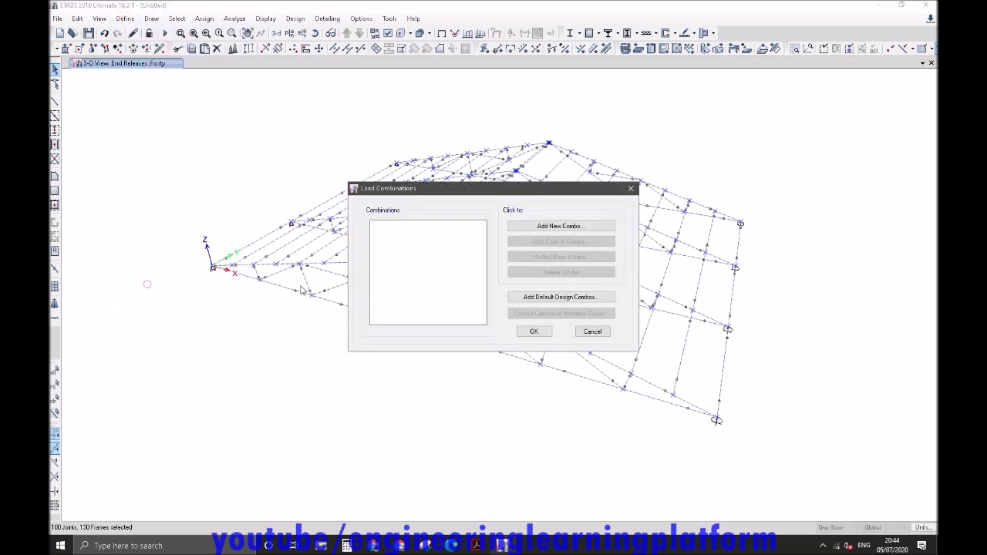
click(568, 302)
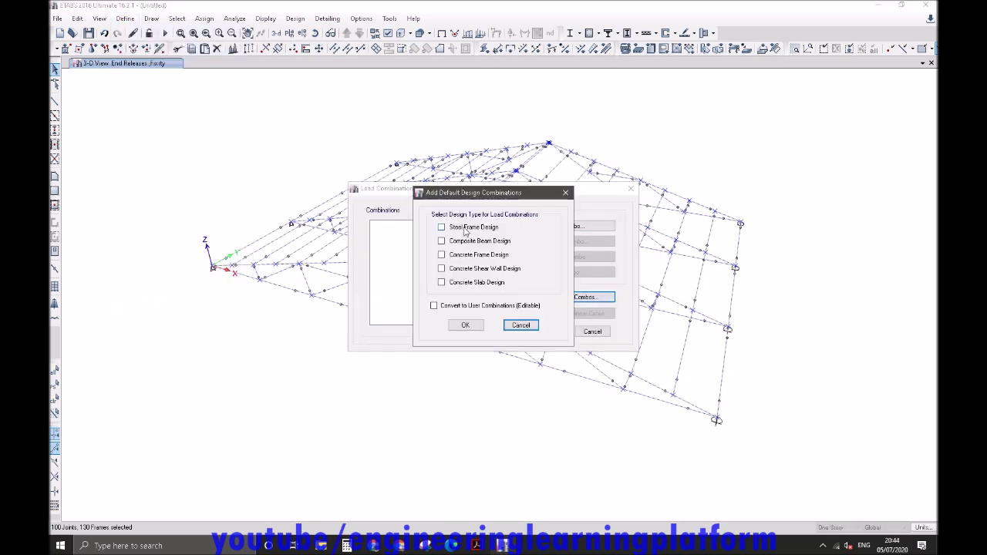
click(466, 325)
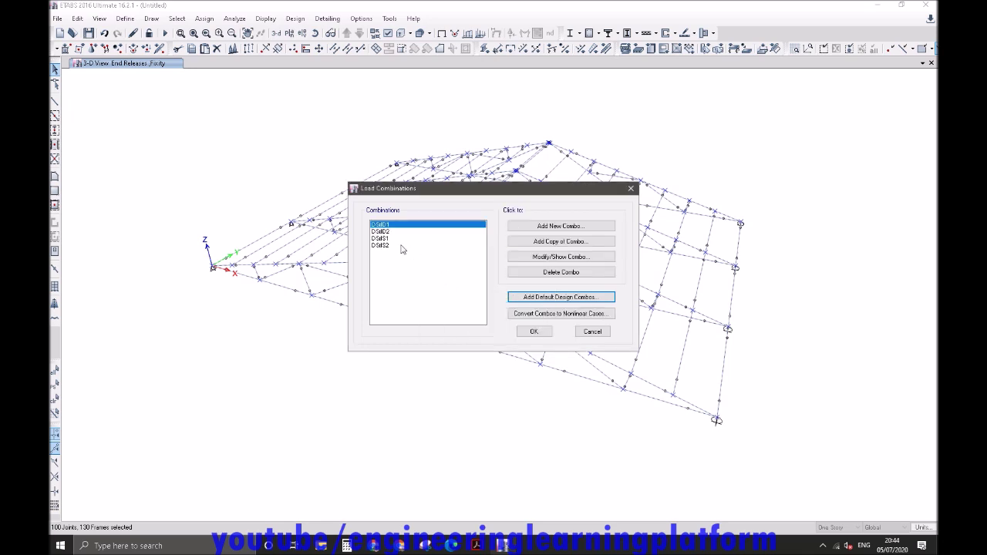
click(533, 332)
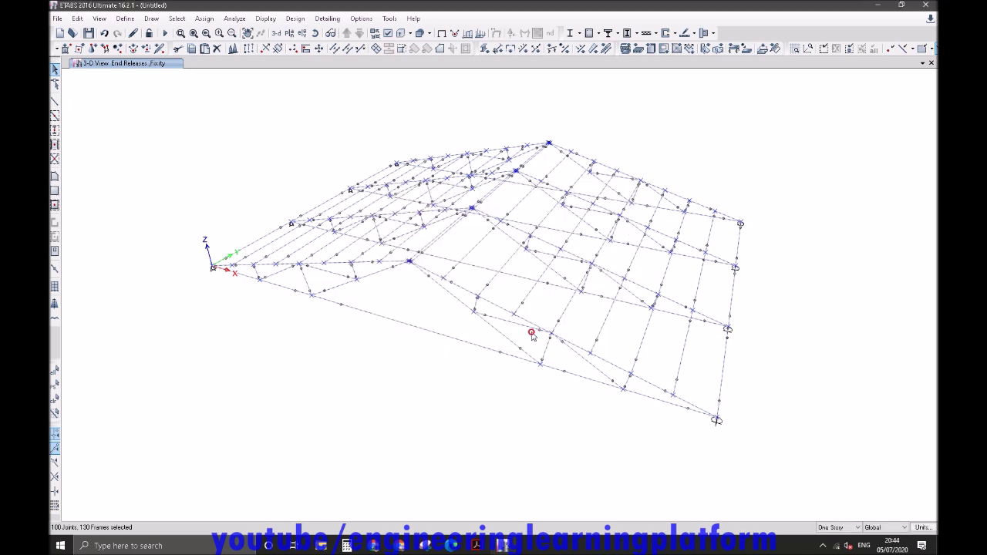
Review the strength load combinations chosen for steel frame design and accept the selection.
click(298, 19)
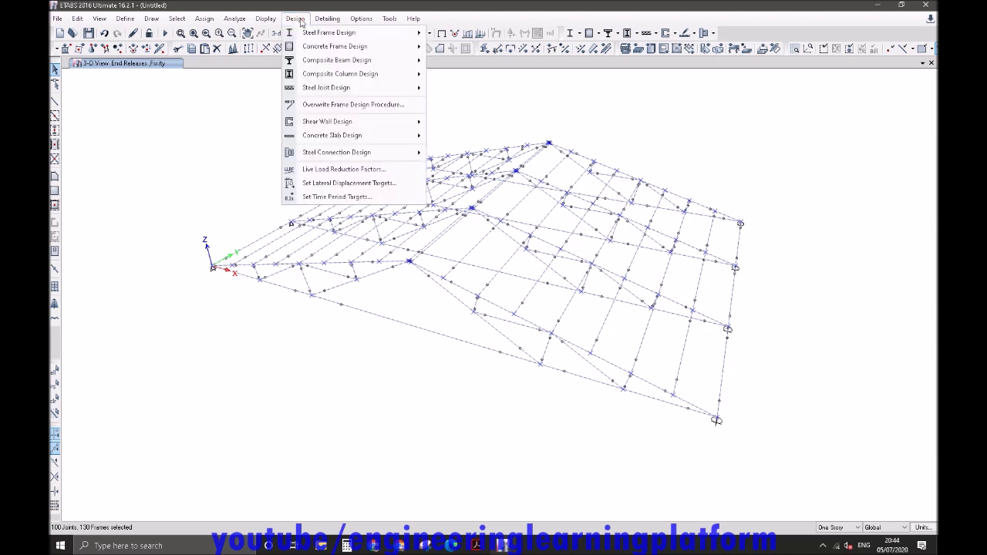
click(298, 19)
click(299, 20)
mouse_move(316, 34)
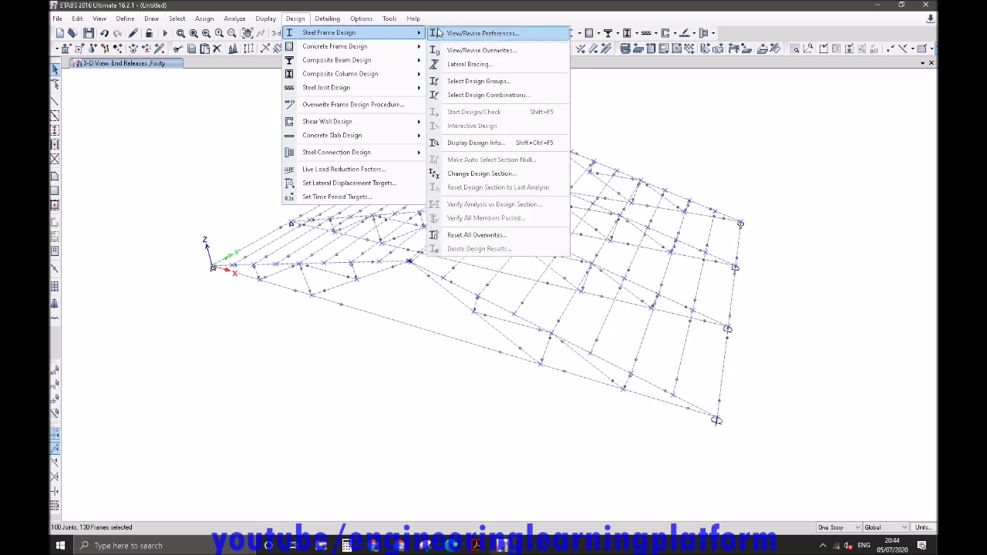
click(469, 97)
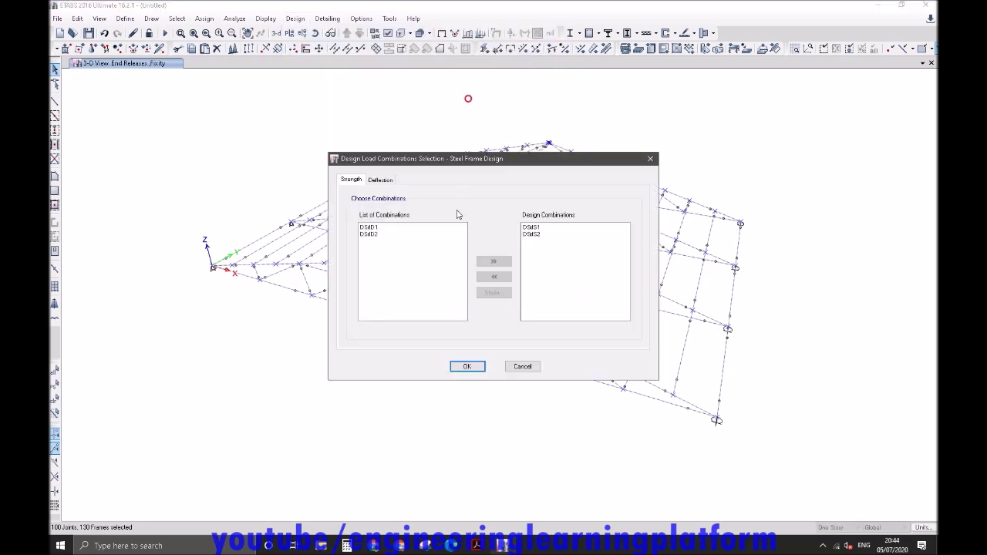
drag(403, 227, 429, 275)
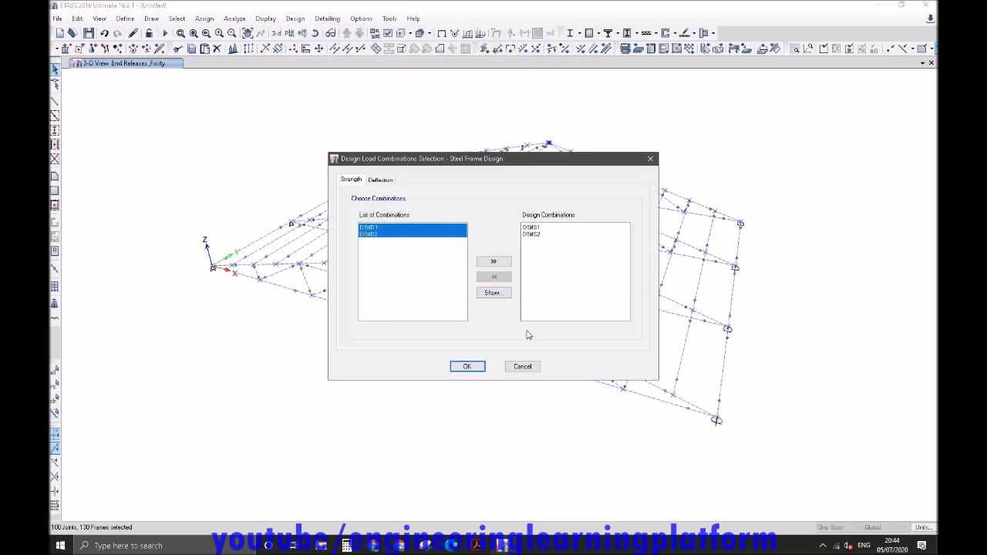
click(469, 368)
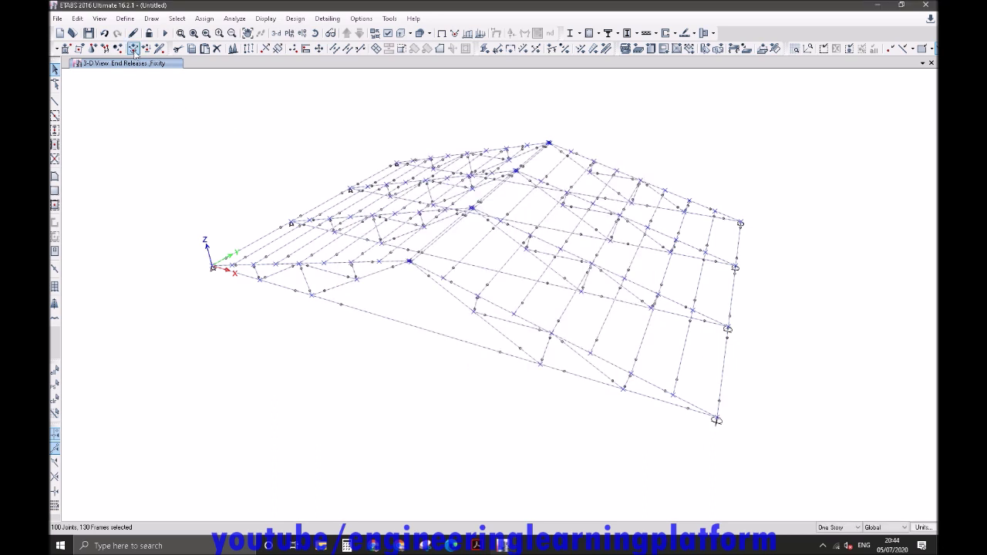
Save the model as Model file in a new folder named Roof truss inside Downloads.
click(88, 34)
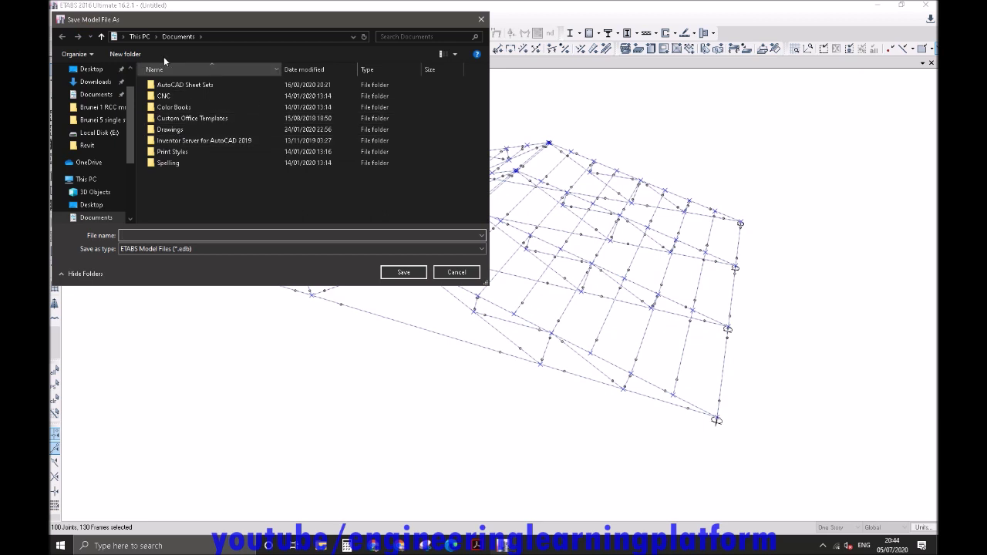
right_click(182, 184)
click(95, 82)
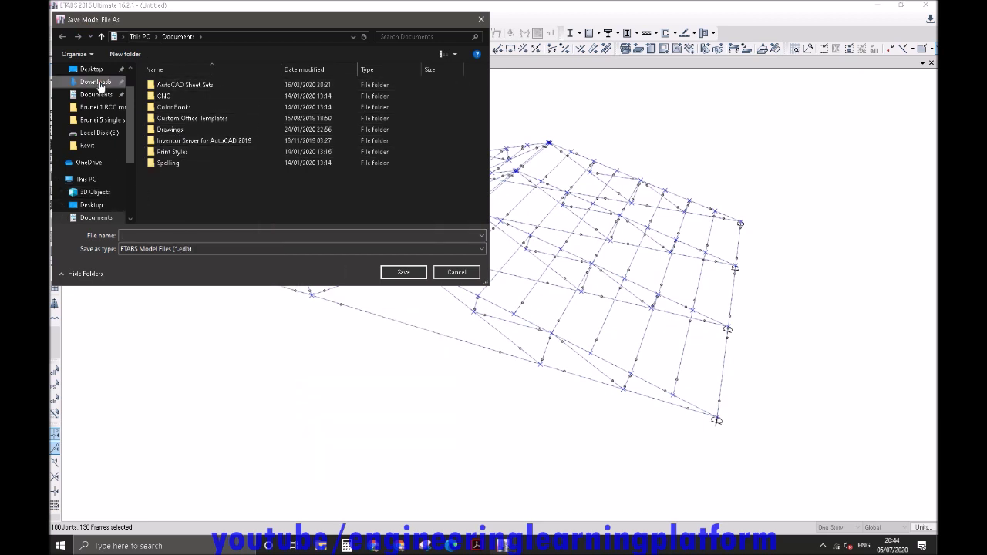
click(96, 82)
right_click(203, 155)
mouse_move(296, 290)
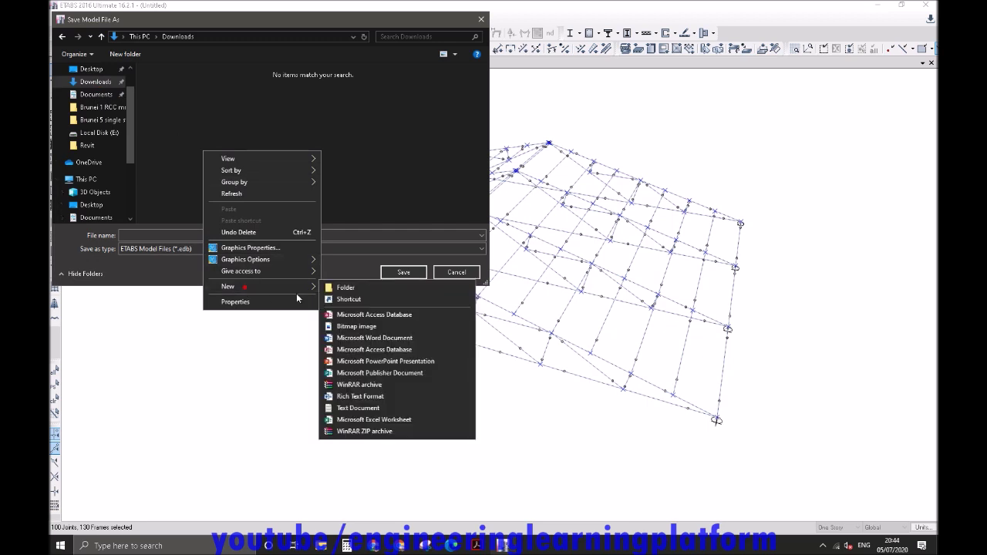
click(347, 287)
text(R)
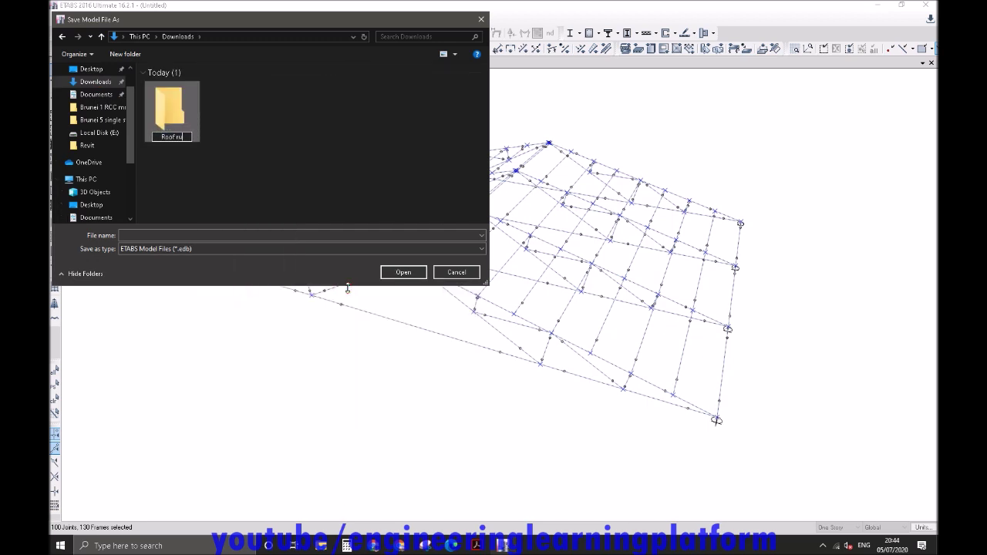
text(oof truss)
key(Return)
key(Return)
click(259, 235)
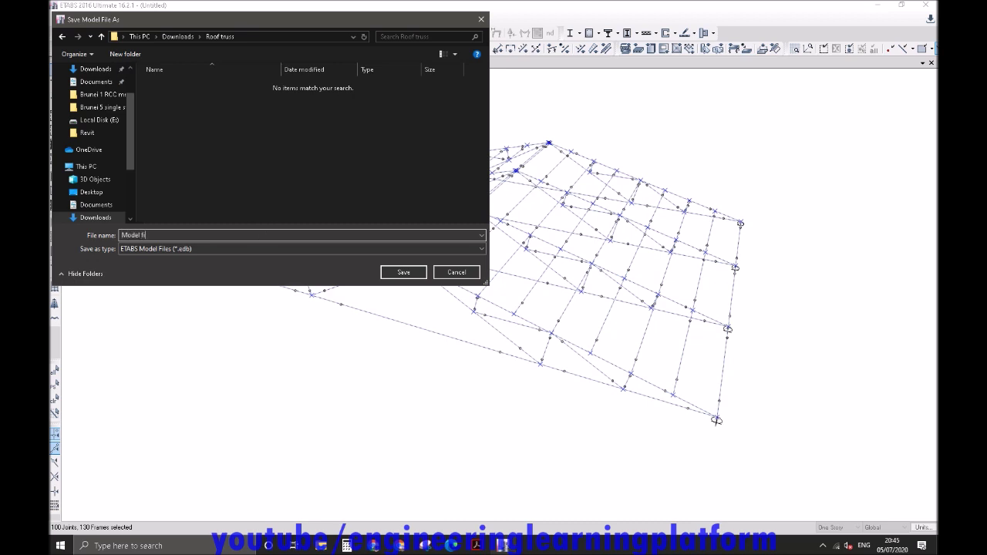
click(412, 272)
click(822, 546)
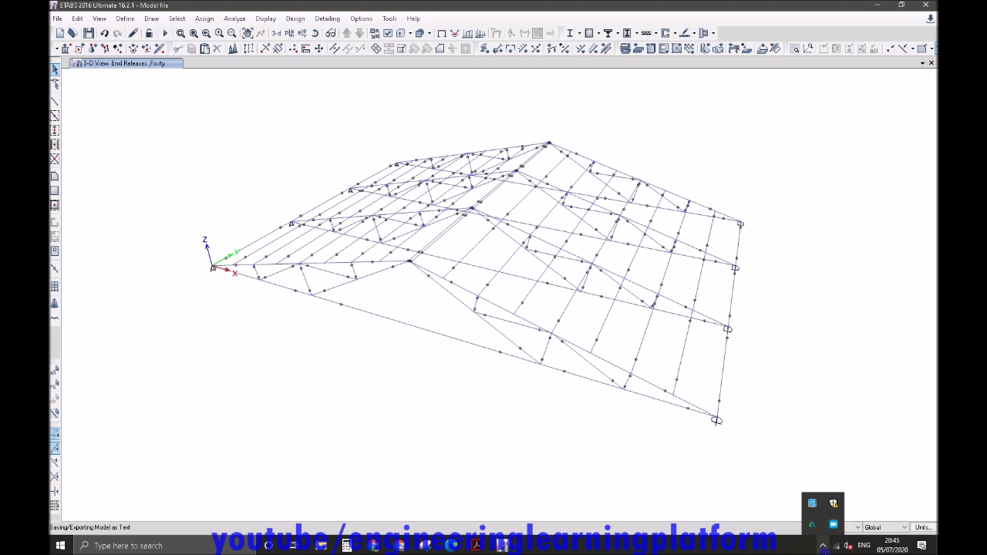
click(819, 520)
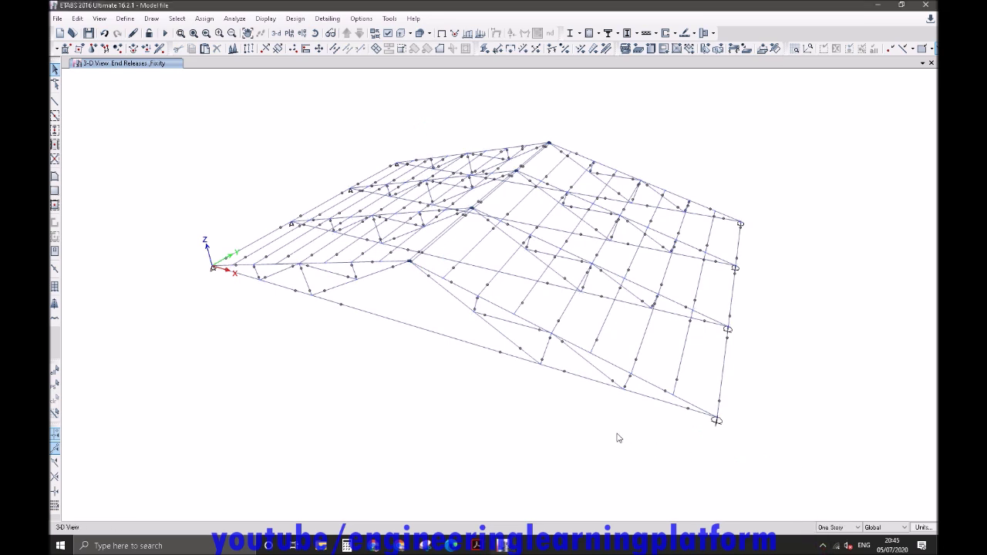
shift+middle_drag(616, 436, 615, 436)
click(478, 546)
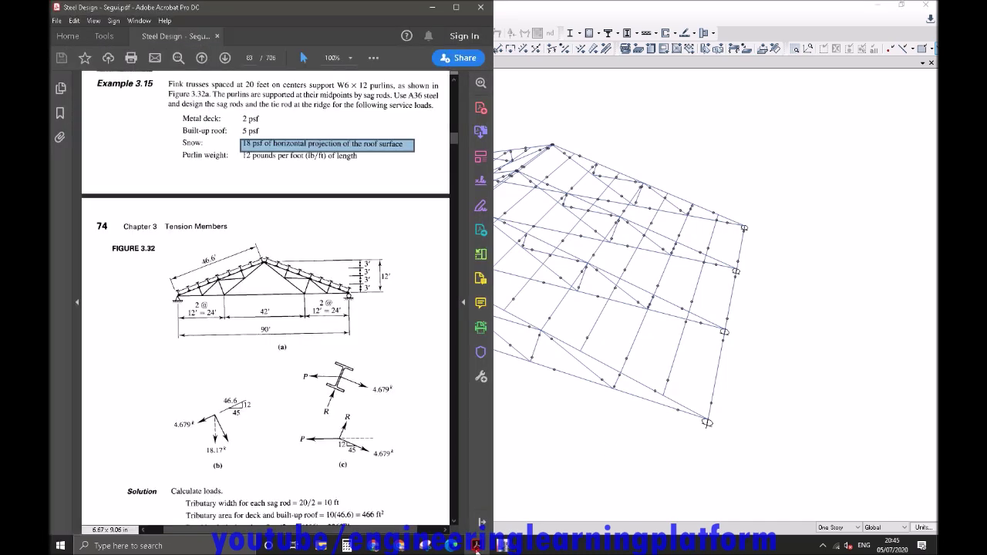
click(476, 546)
middle_drag(521, 439, 494, 436)
Run the analysis and animate the dead load displacements, examining the front truss's ridge closely.
click(164, 33)
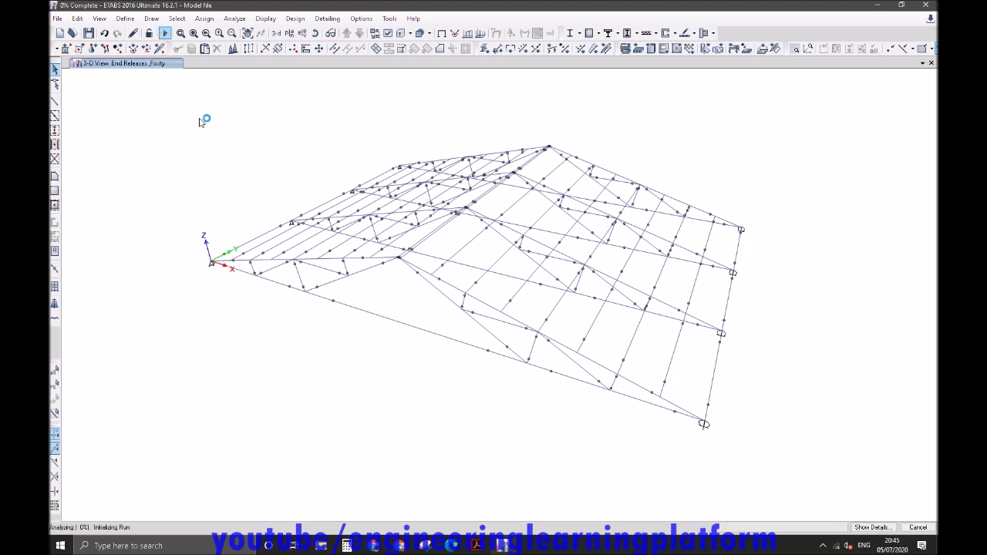
click(822, 545)
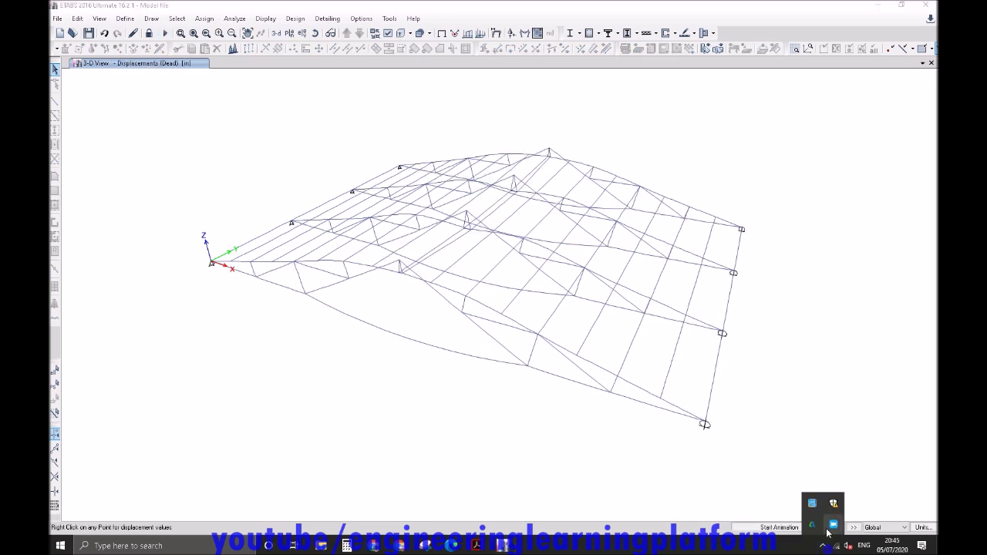
click(793, 495)
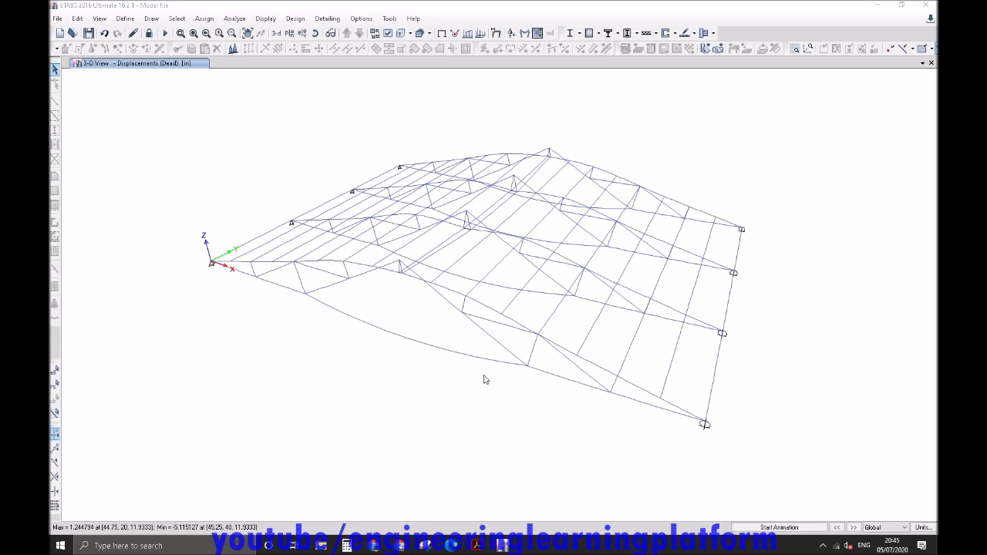
click(778, 528)
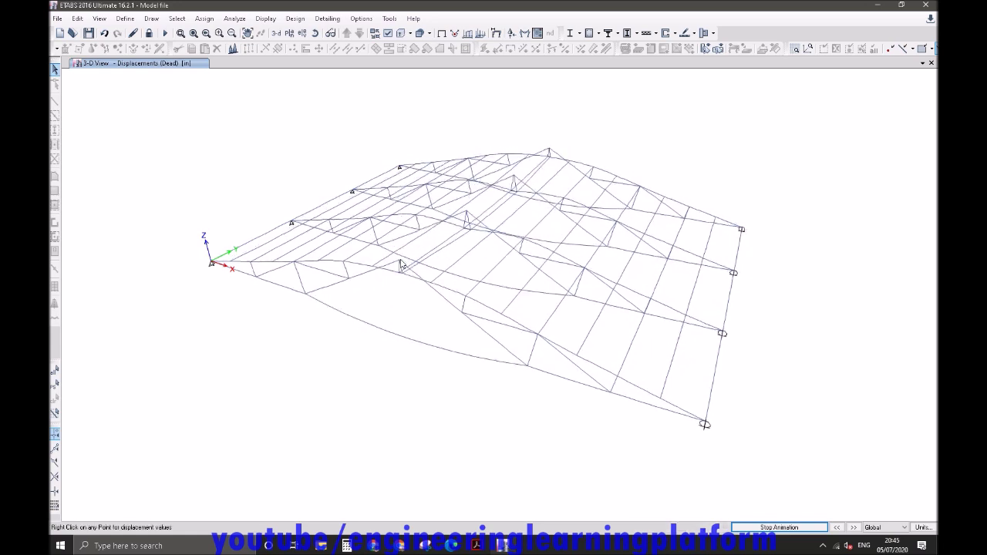
scroll(400, 265, up, 5)
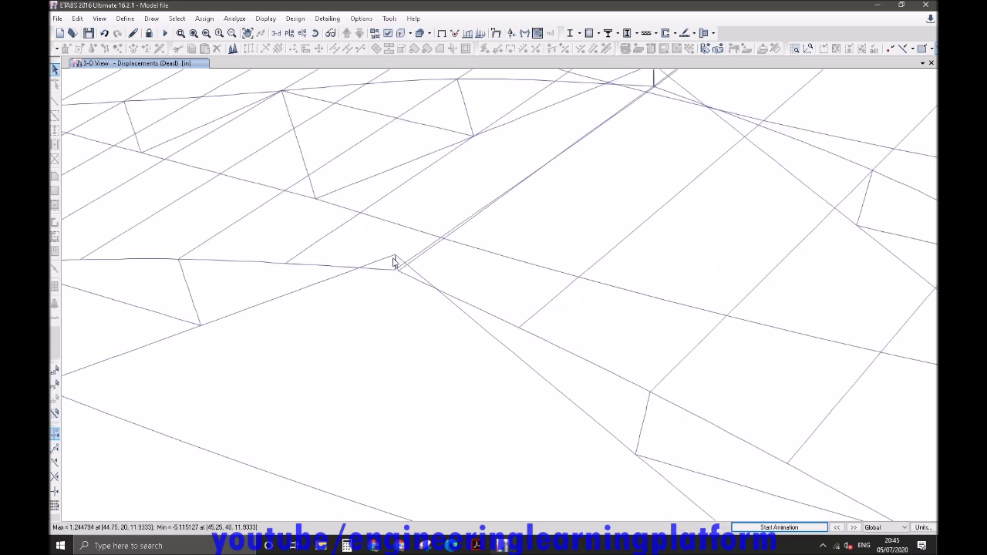
Show the undeformed shape, check the top chord segments at the front truss's ridge, and unlock the model.
click(442, 33)
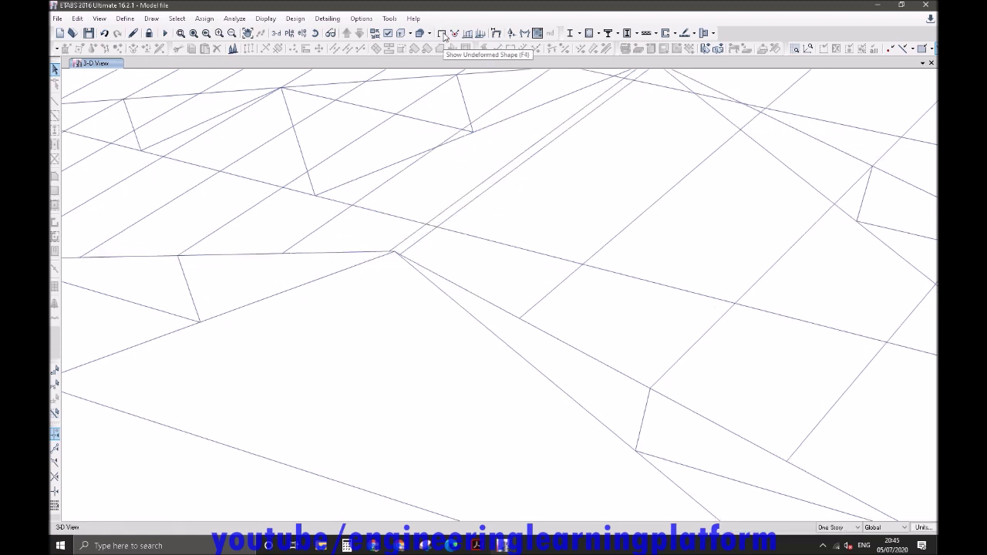
click(382, 255)
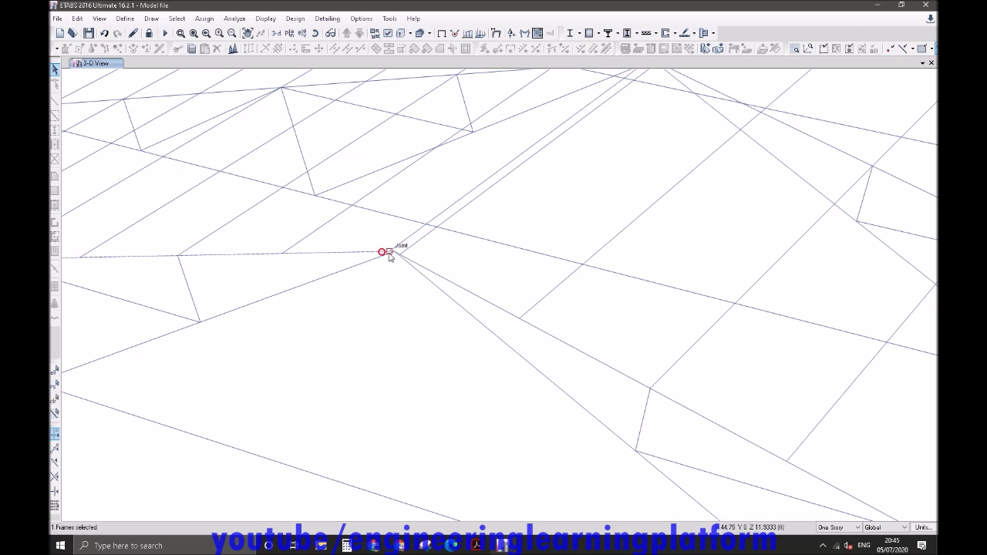
scroll(391, 262, up, 3)
middle_drag(395, 172, 401, 218)
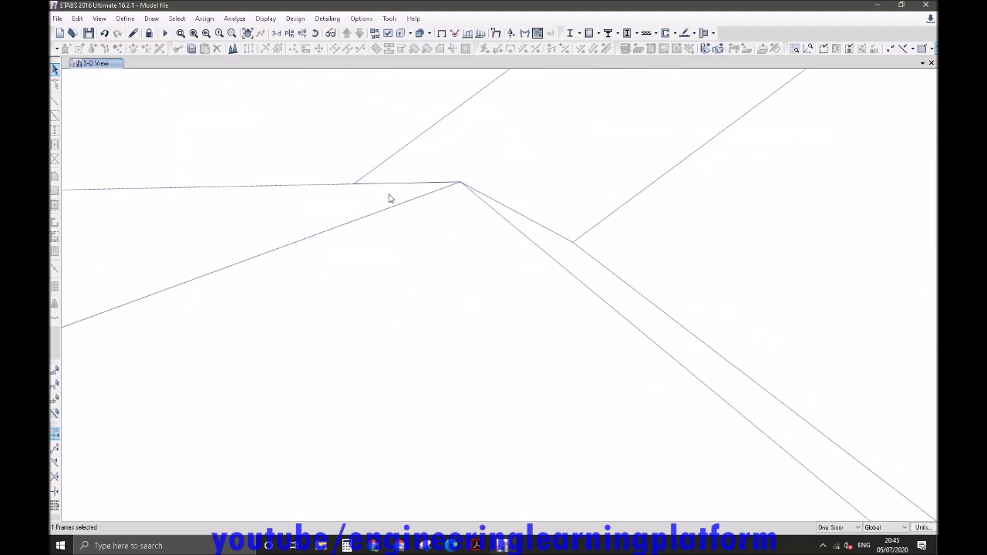
click(320, 192)
click(395, 186)
scroll(383, 271, down, 3)
scroll(384, 272, down, 3)
middle_drag(408, 296, 407, 337)
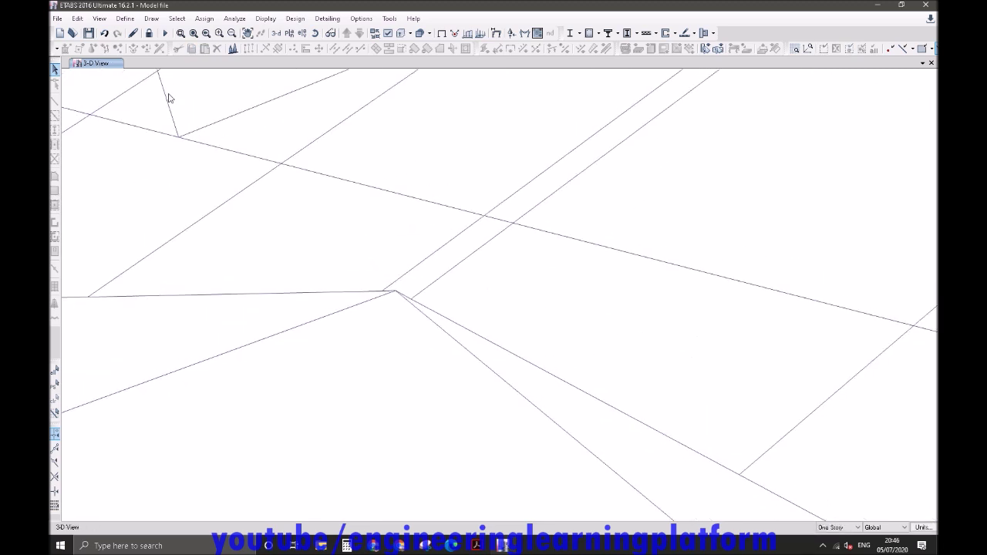
click(149, 34)
click(506, 308)
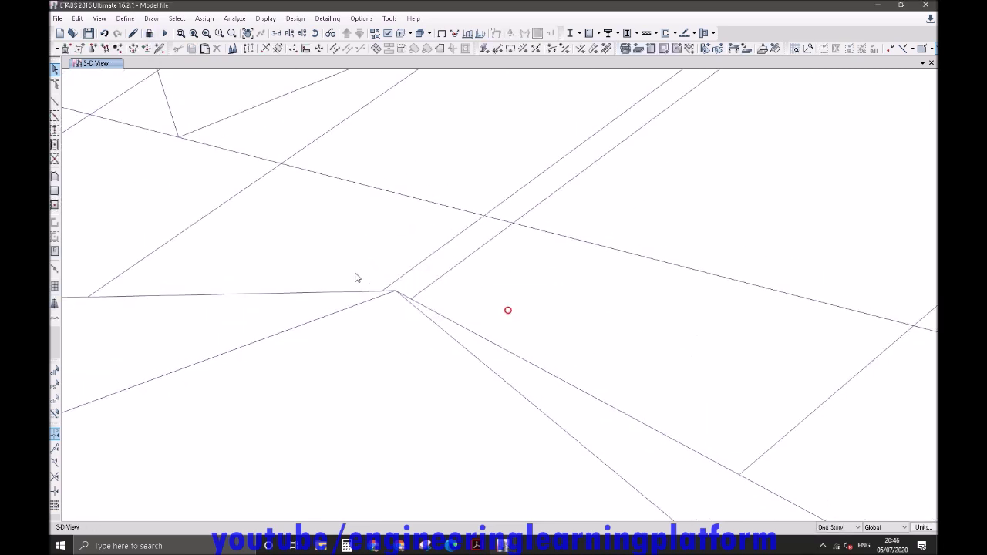
Select the short top chord segments and their adjoining members at the ridge of all four trusses and join the frames.
drag(351, 272, 430, 322)
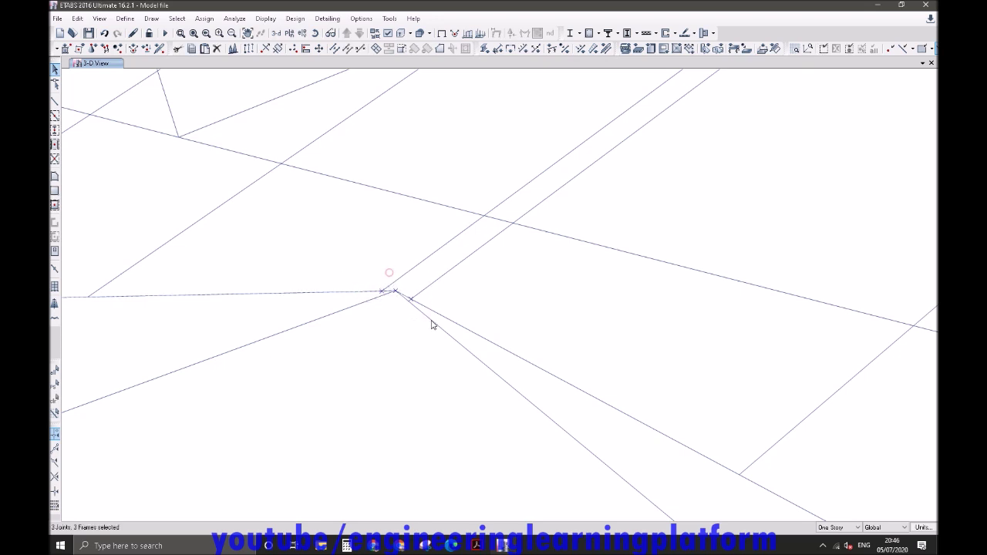
scroll(388, 356, down, 4)
middle_drag(558, 215, 427, 310)
scroll(519, 229, up, 3)
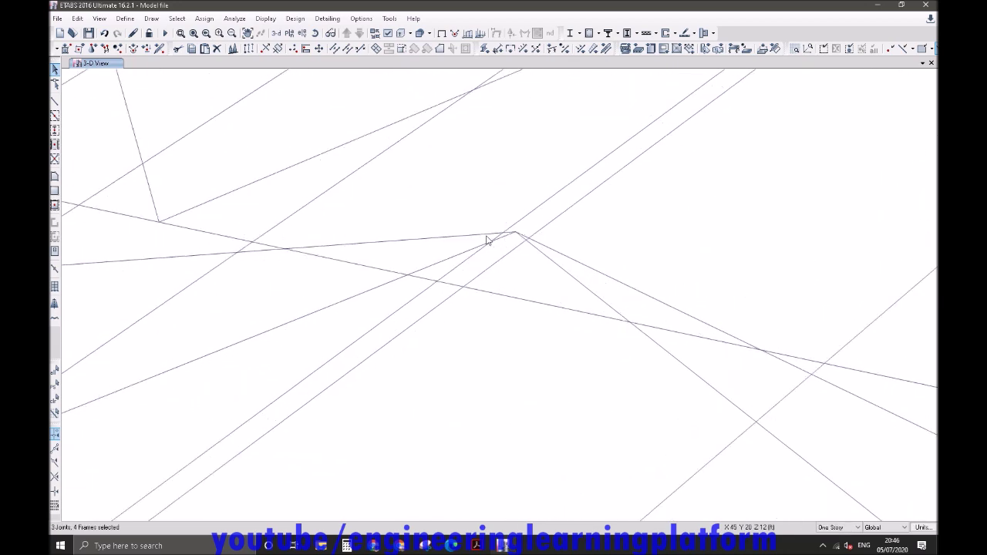
click(483, 235)
click(542, 245)
click(549, 259)
scroll(524, 247, up, 2)
click(535, 272)
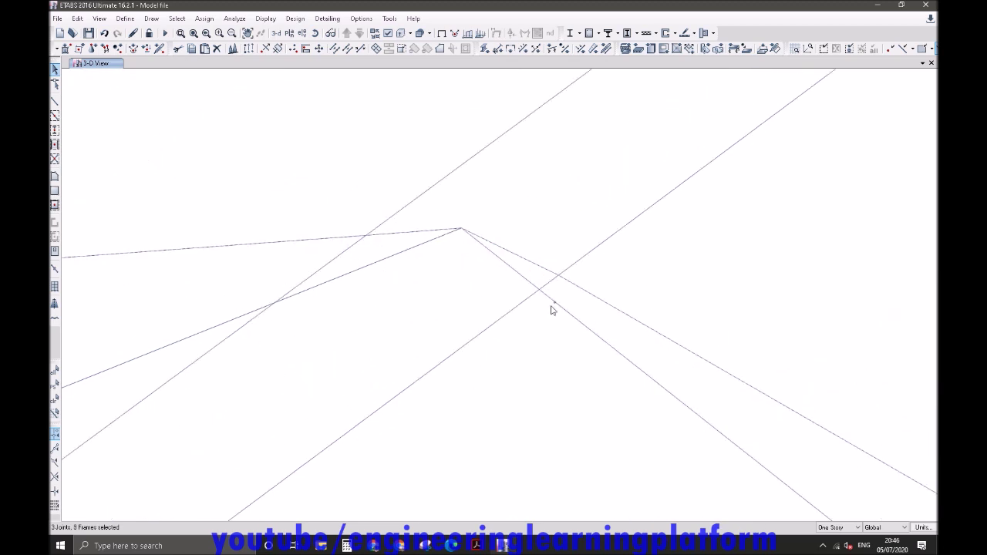
scroll(518, 362, down, 3)
middle_drag(716, 257, 349, 404)
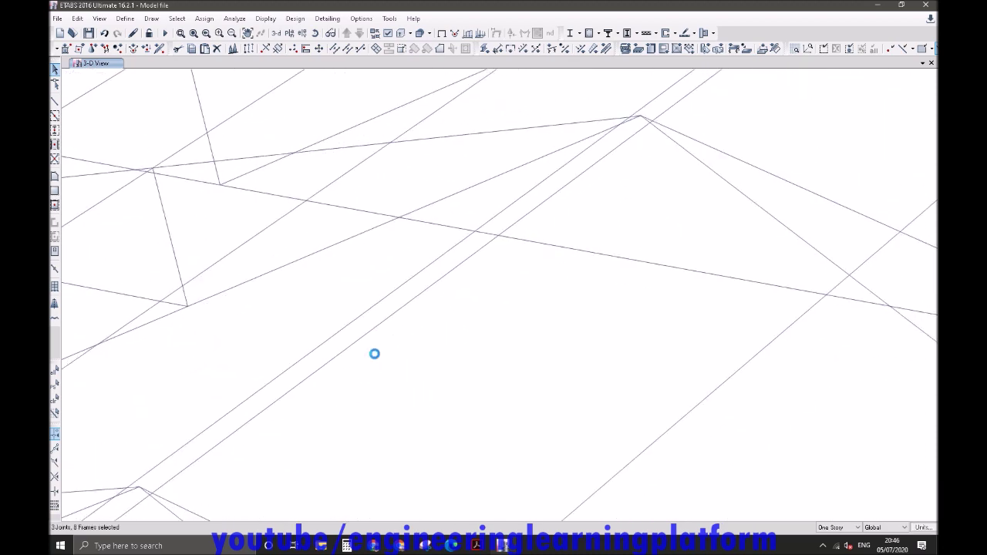
scroll(652, 115, up, 2)
click(608, 124)
click(557, 131)
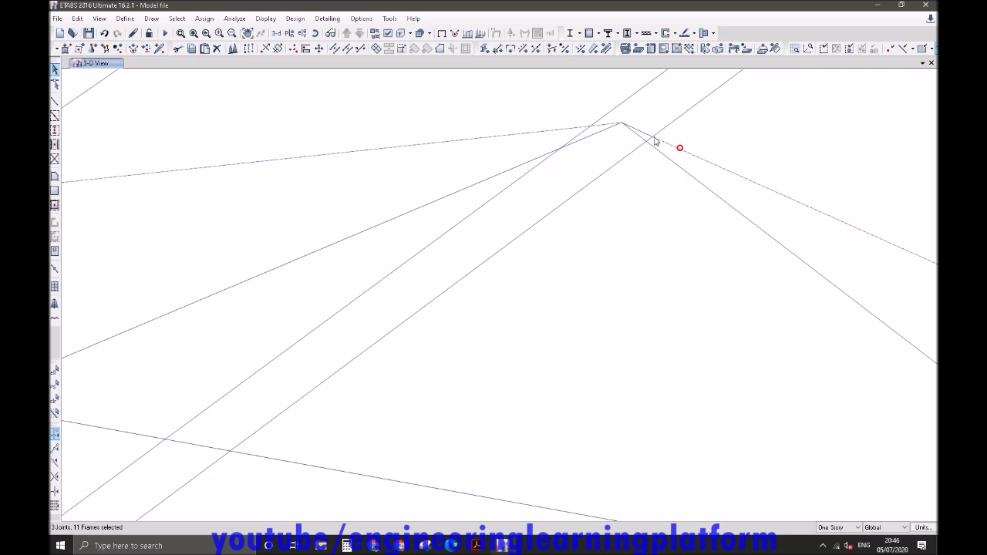
scroll(587, 210, down, 4)
middle_drag(752, 164, 401, 387)
scroll(592, 128, up, 5)
click(486, 301)
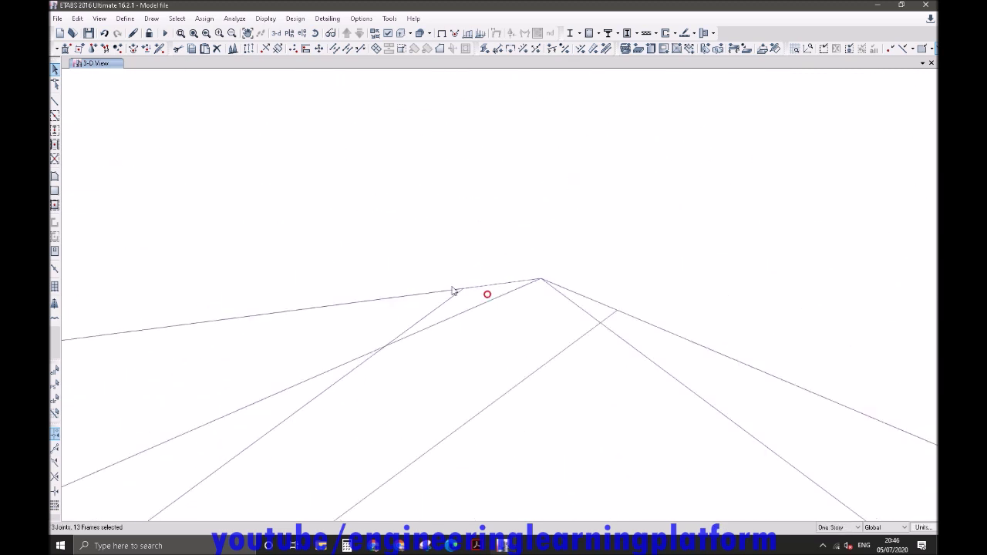
click(421, 301)
click(584, 303)
click(655, 339)
click(605, 312)
click(342, 48)
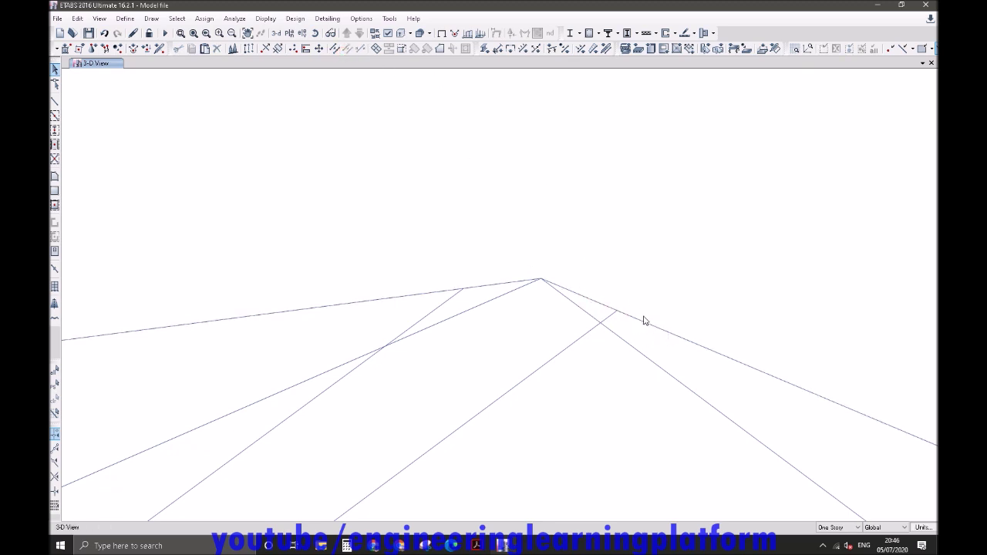
Check the joined top chords at the rear truss's ridge in 3D using the Object Shrink display, then restore full-length members.
scroll(609, 329, up, 5)
scroll(578, 234, down, 3)
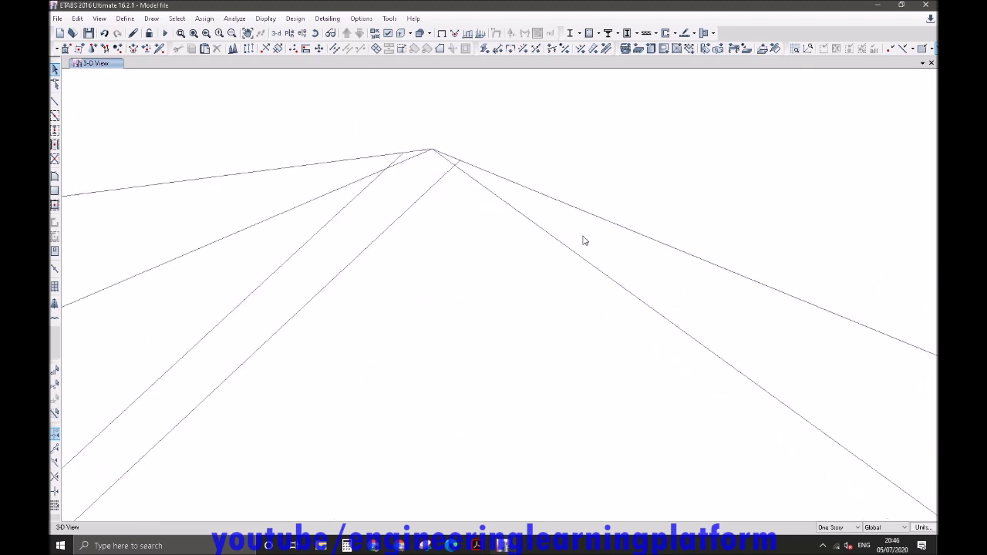
click(373, 33)
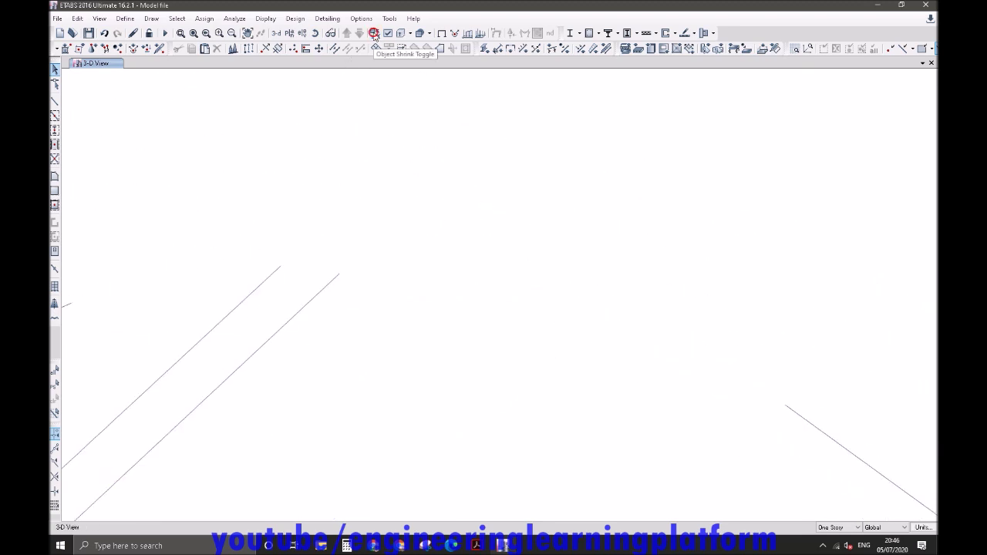
click(375, 34)
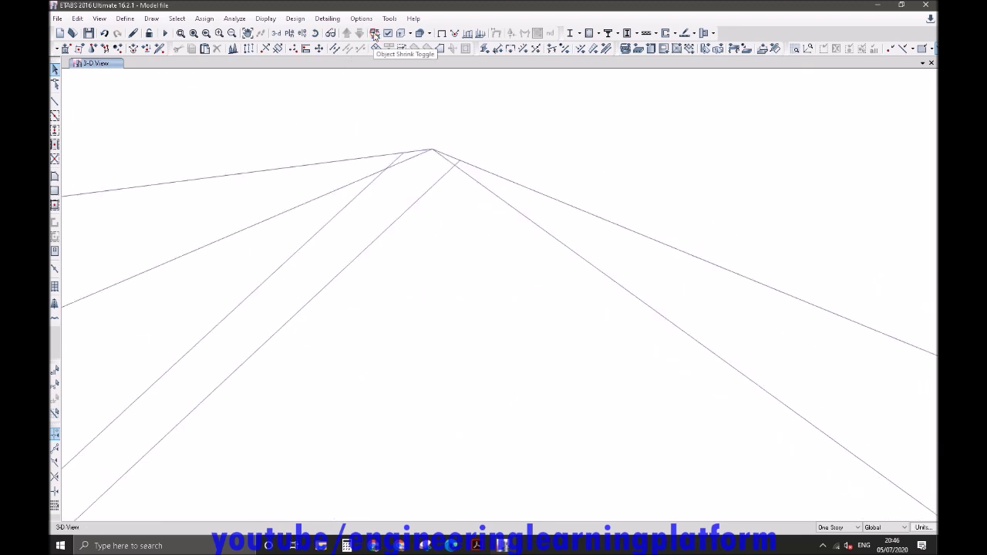
Open Elevation View 1 and check the member connectivity at the ridge with Object Shrink switched on and off.
click(301, 33)
click(402, 249)
click(403, 242)
click(446, 403)
scroll(476, 330, up, 3)
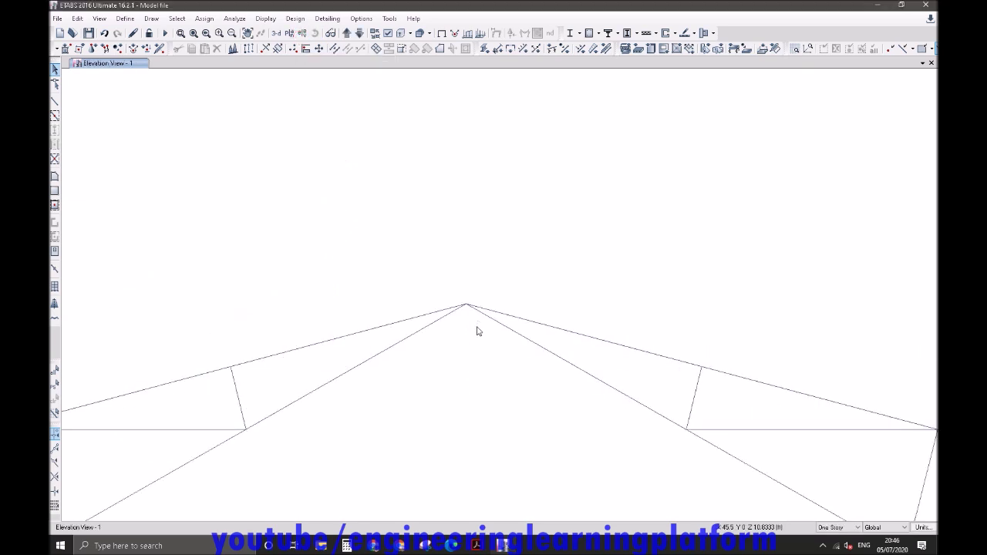
click(375, 35)
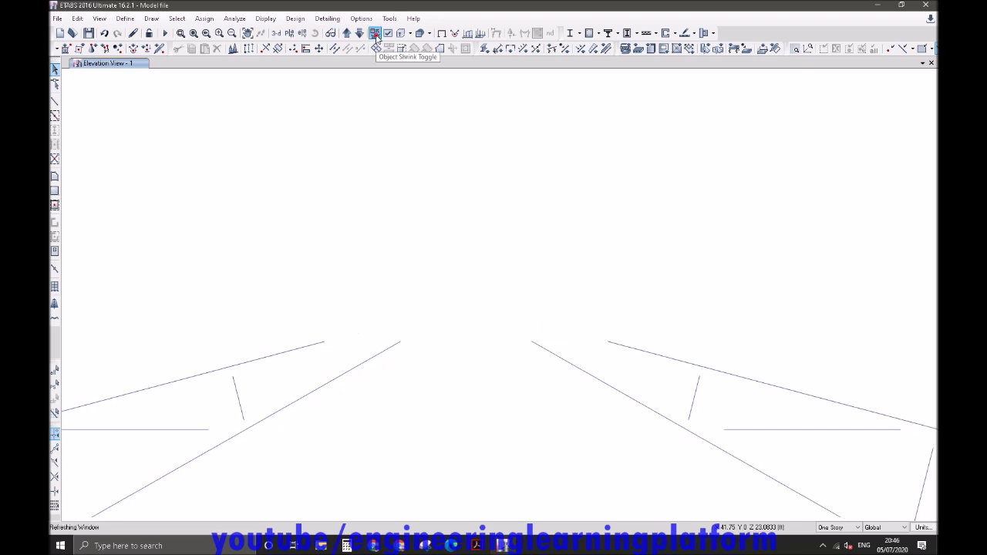
click(376, 34)
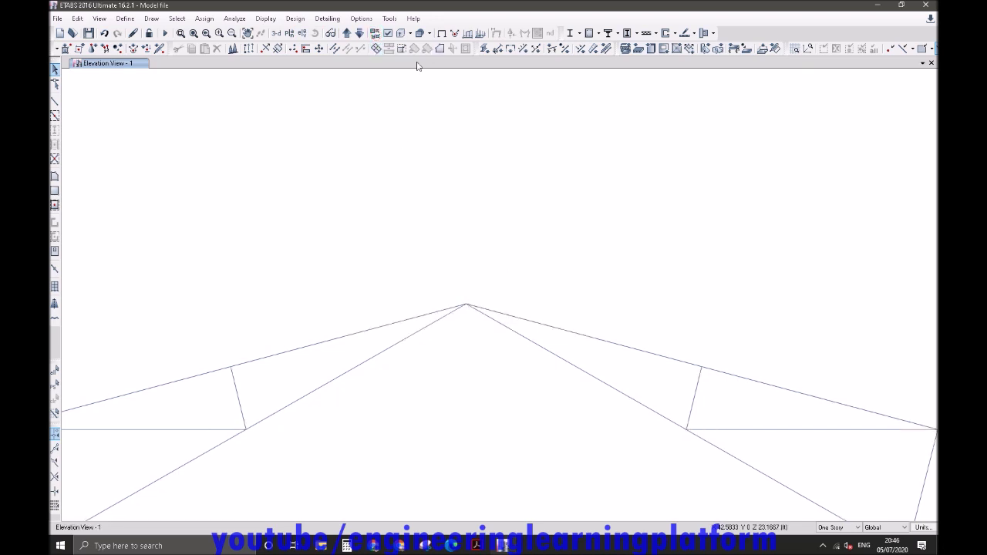
Turn on the display of frame end releases in the elevation view.
click(387, 34)
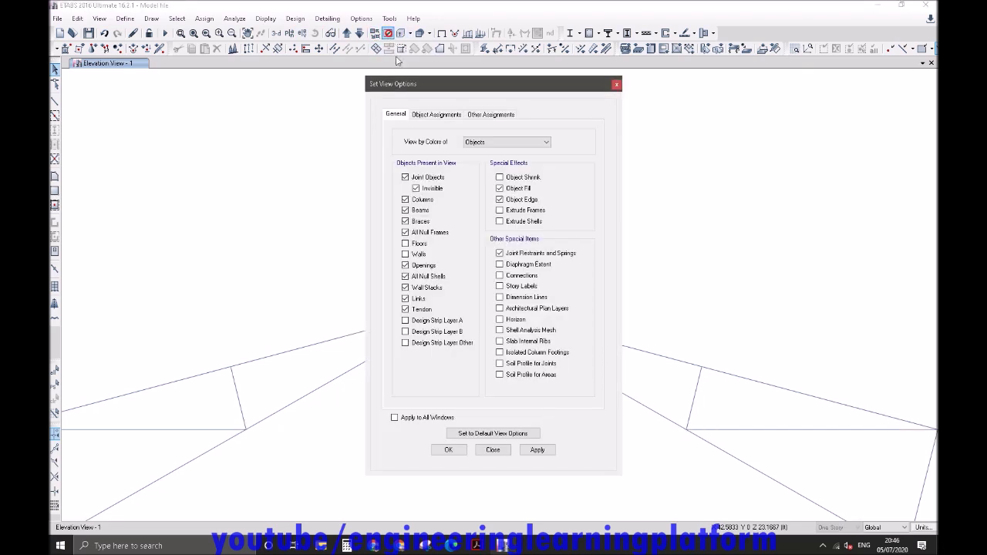
click(447, 115)
click(474, 114)
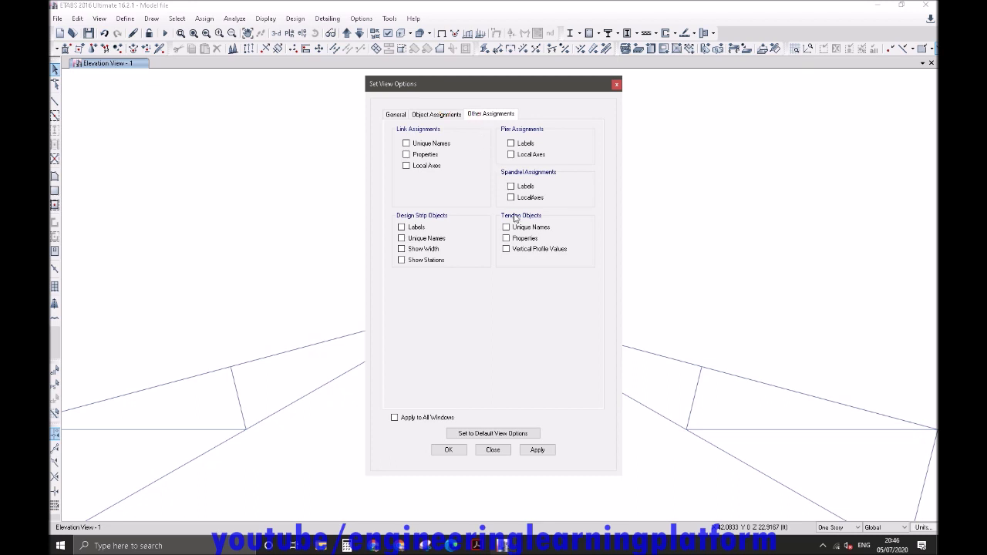
click(440, 114)
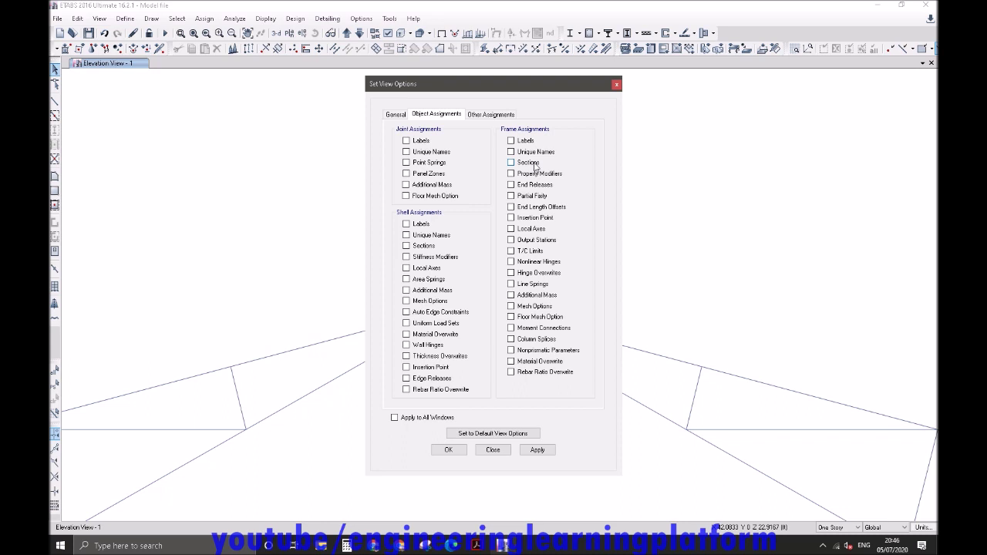
click(537, 189)
click(455, 449)
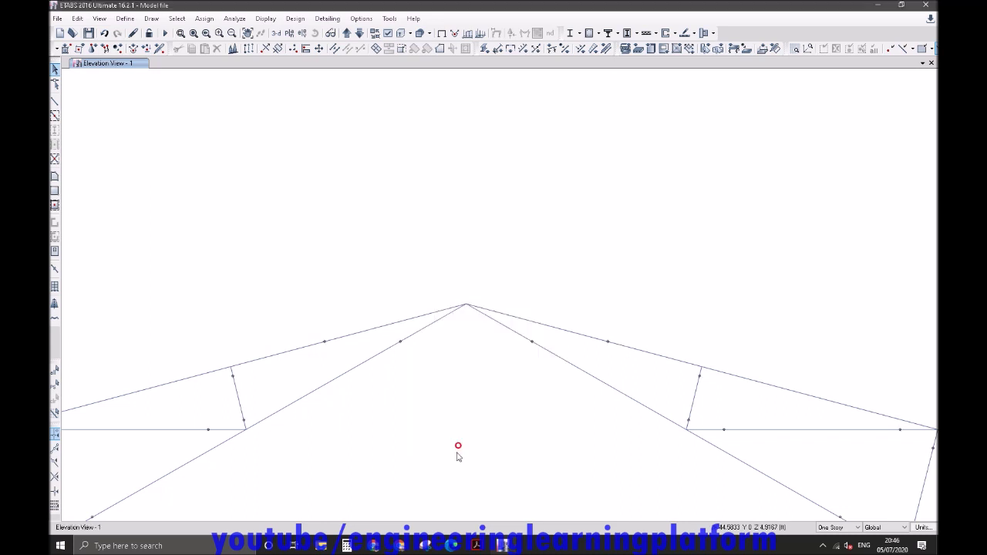
Run the analysis and animate the Dead load deformed shape of the truss in Elevation View 1.
scroll(550, 398, down, 5)
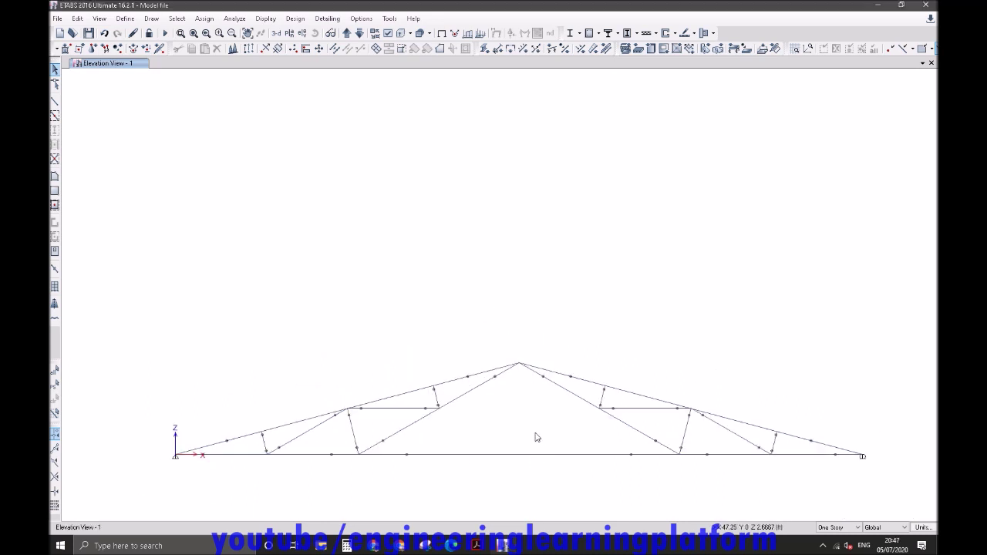
middle_drag(535, 433, 524, 390)
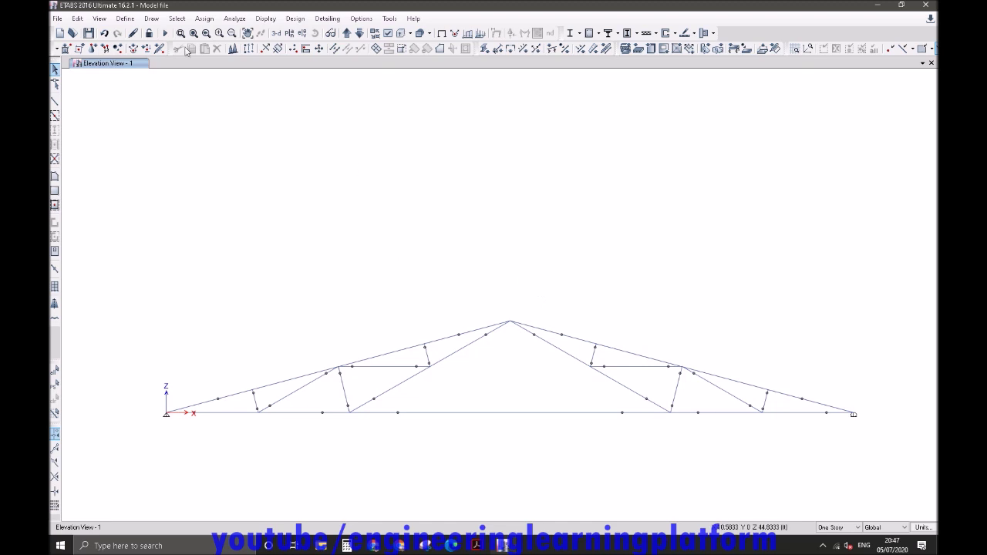
click(164, 34)
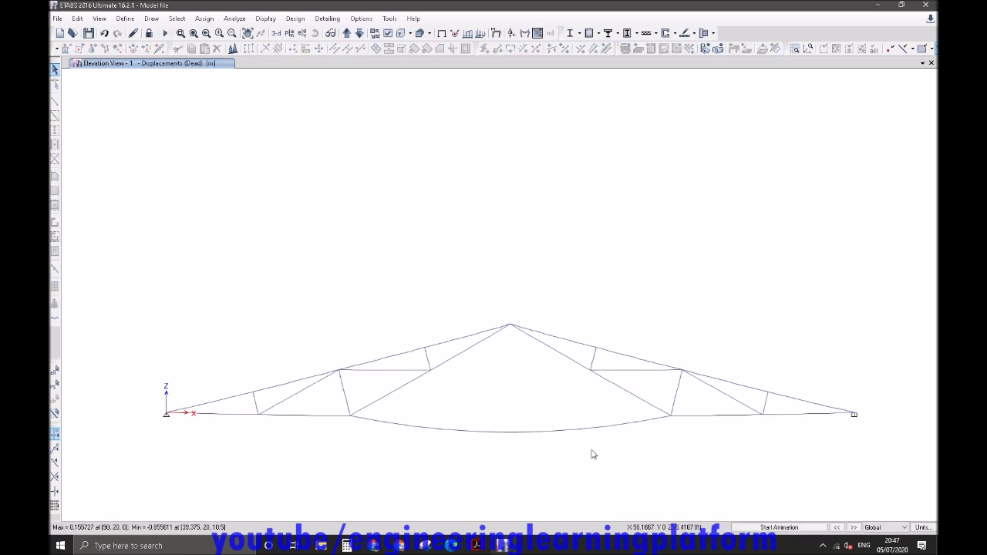
click(760, 528)
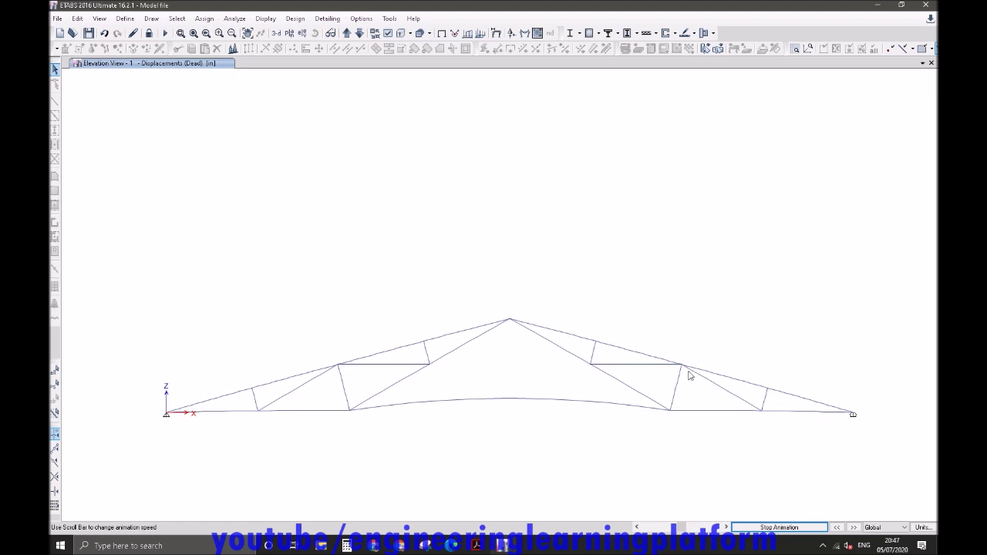
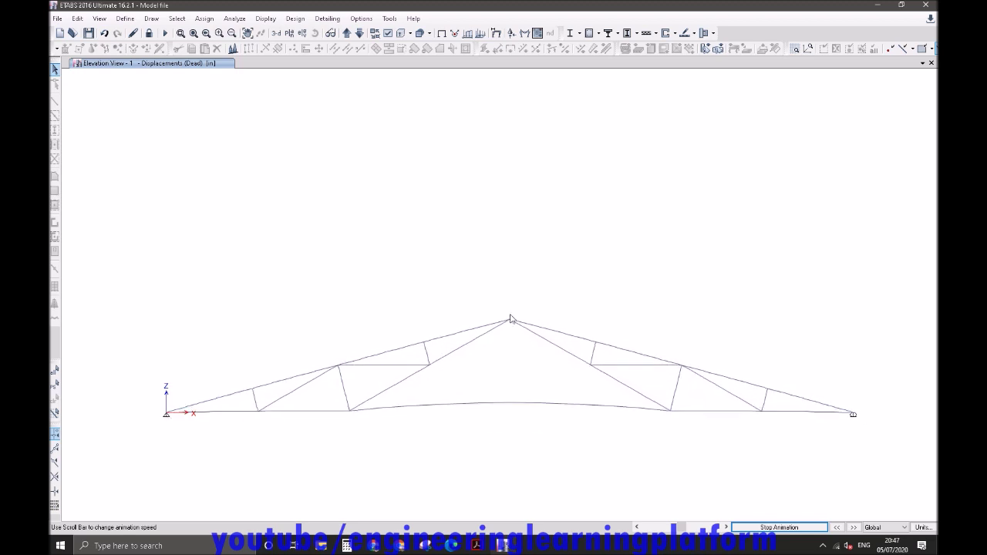
click(751, 529)
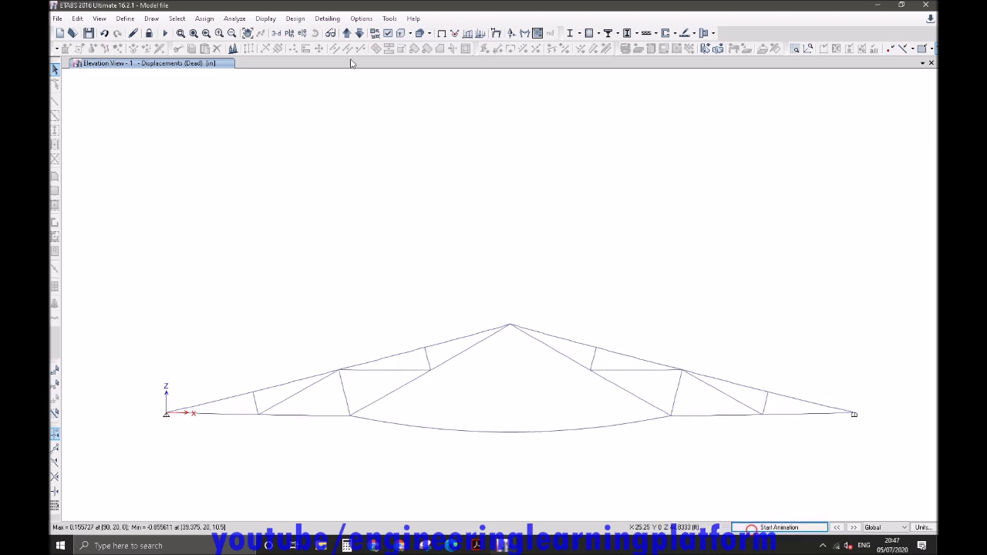
Show the Dead load displacements of the whole roof in 3D with the horizon hidden and animate the deformed shape.
click(276, 34)
click(388, 33)
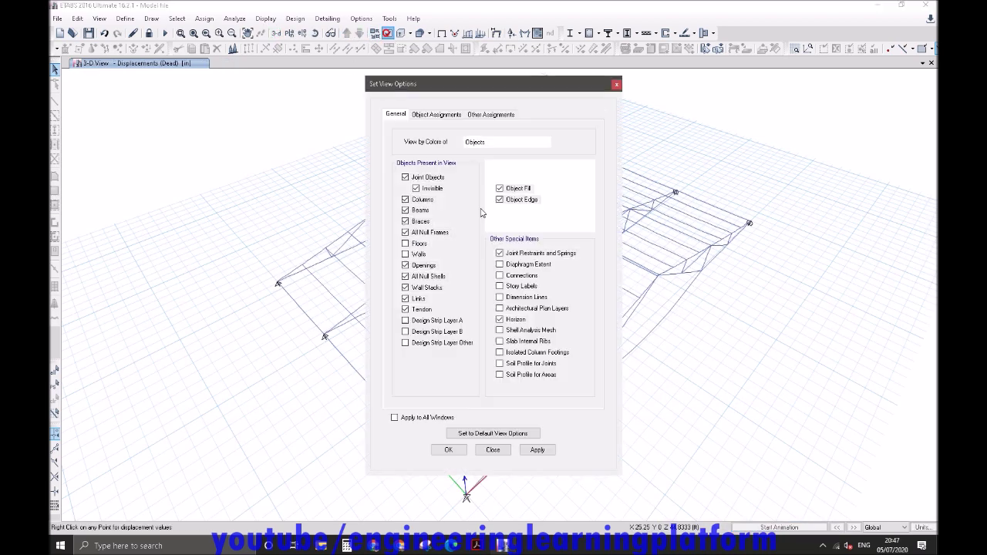
click(444, 450)
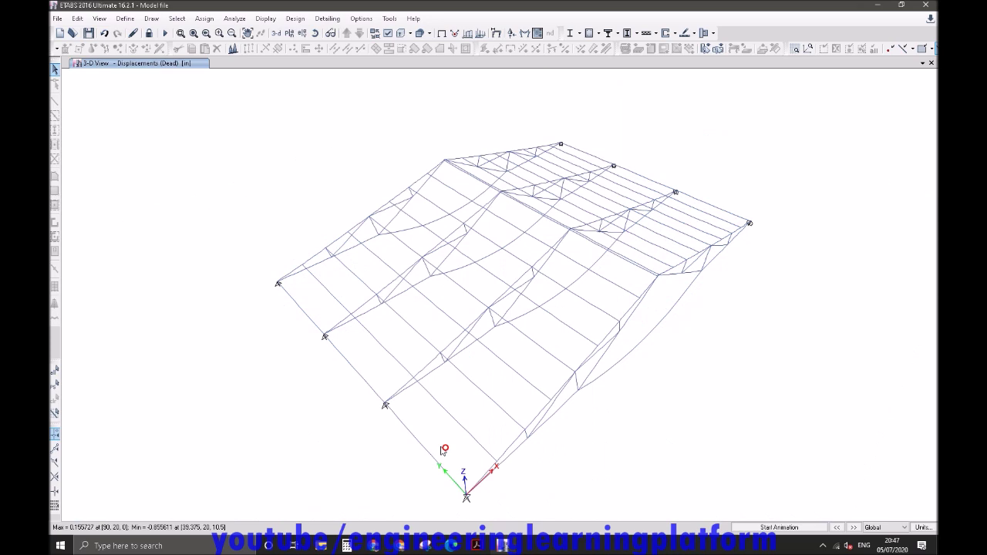
shift+middle_drag(617, 438, 569, 414)
click(782, 528)
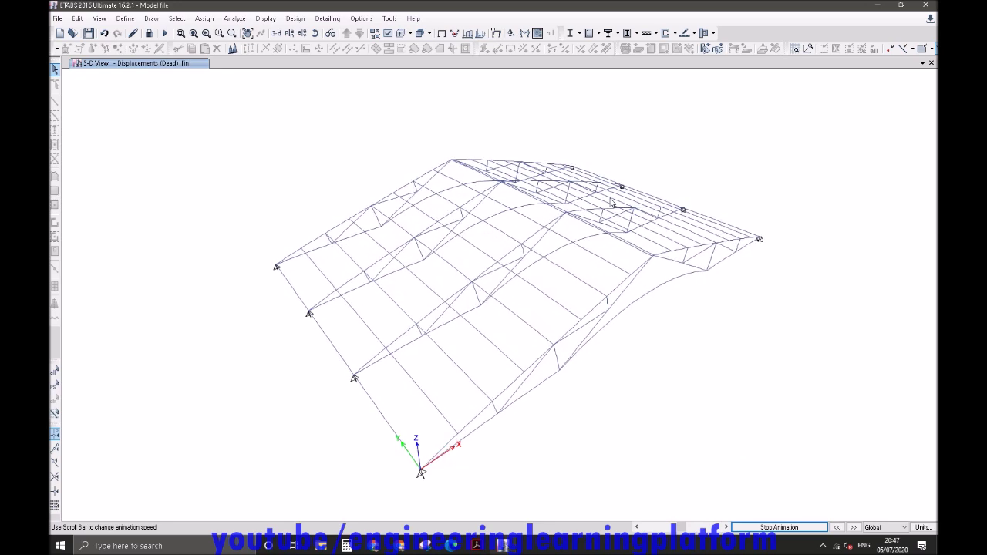
click(794, 529)
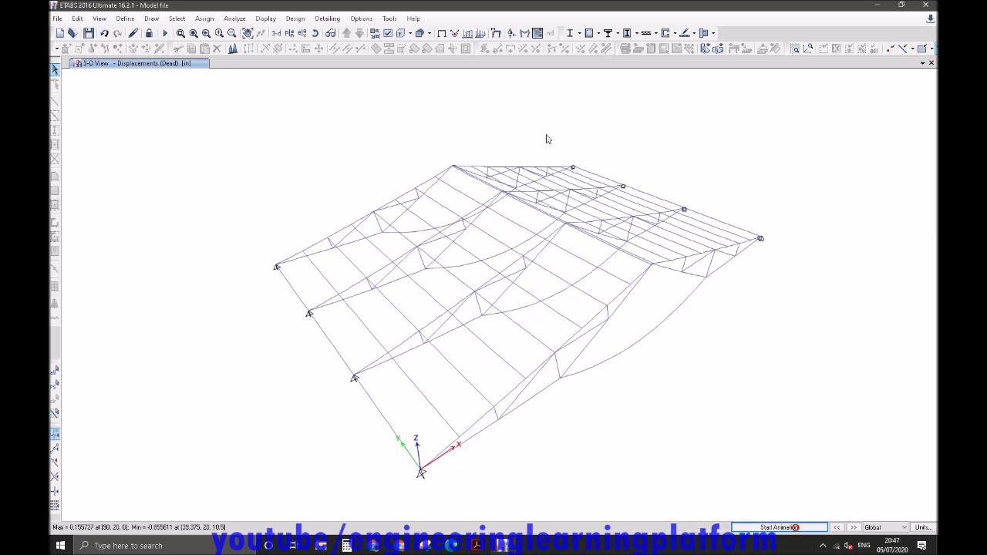
Restore the undeformed shape and display the truss in Elevation View 1.
click(441, 33)
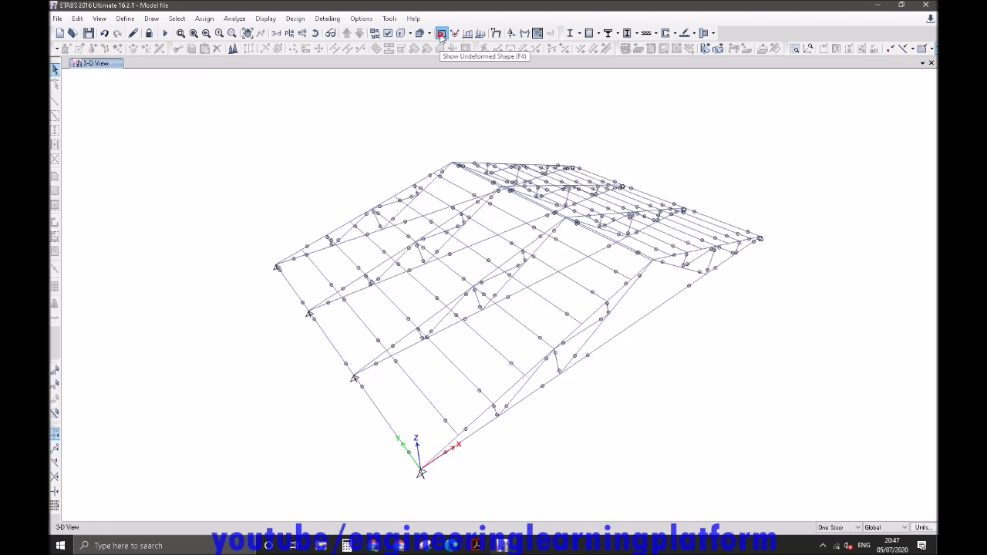
click(289, 33)
click(582, 142)
click(309, 32)
click(404, 242)
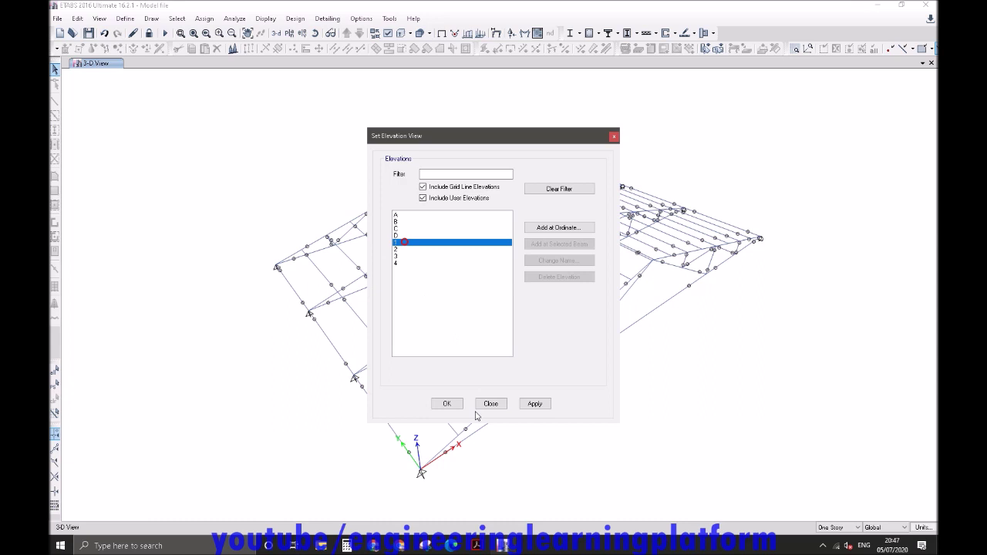
click(460, 405)
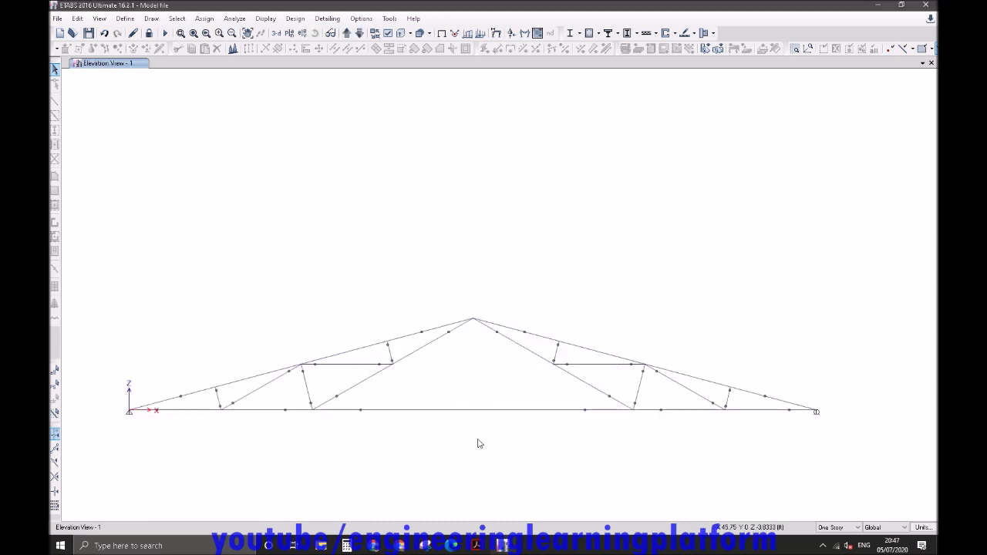
Display the Moment 3-3 diagram of the frames for load combination DStlS1, keeping the force diagram settings open clear of the ridge.
click(524, 33)
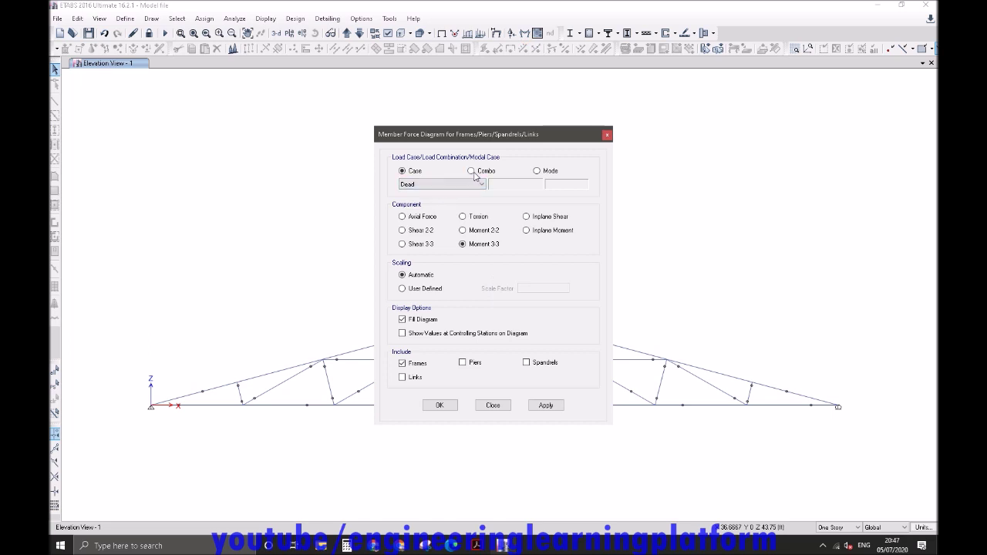
click(468, 184)
click(546, 407)
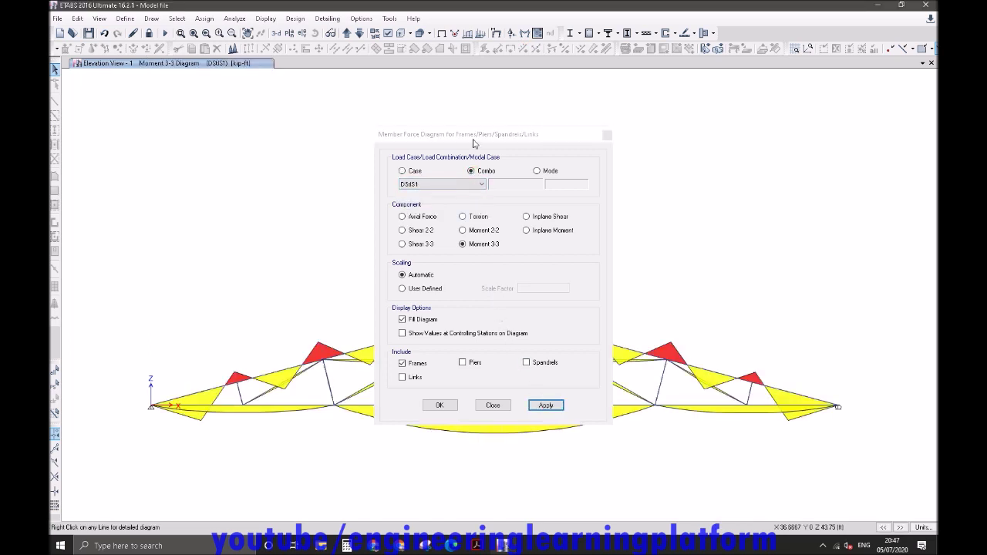
drag(474, 138, 663, 112)
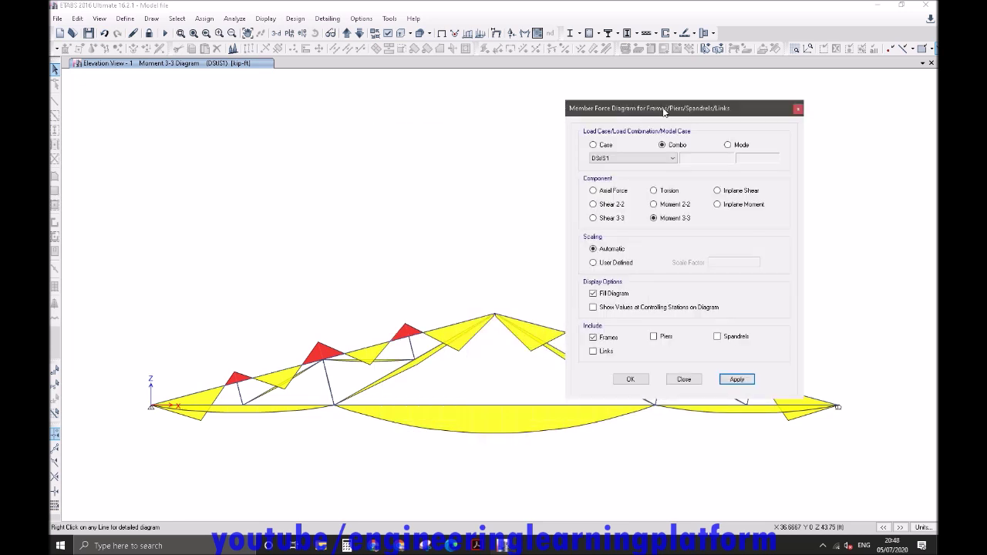
Examine the detailed shear, moment and deflection diagrams of the middle bottom chord member, scrolling the values to its start at 0 ft.
mouse_move(500, 407)
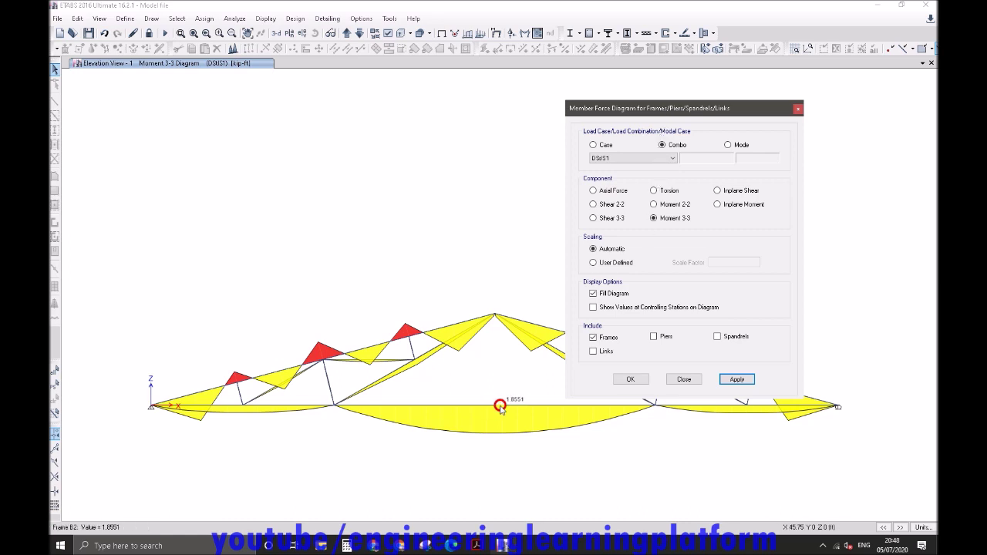
right_click(499, 407)
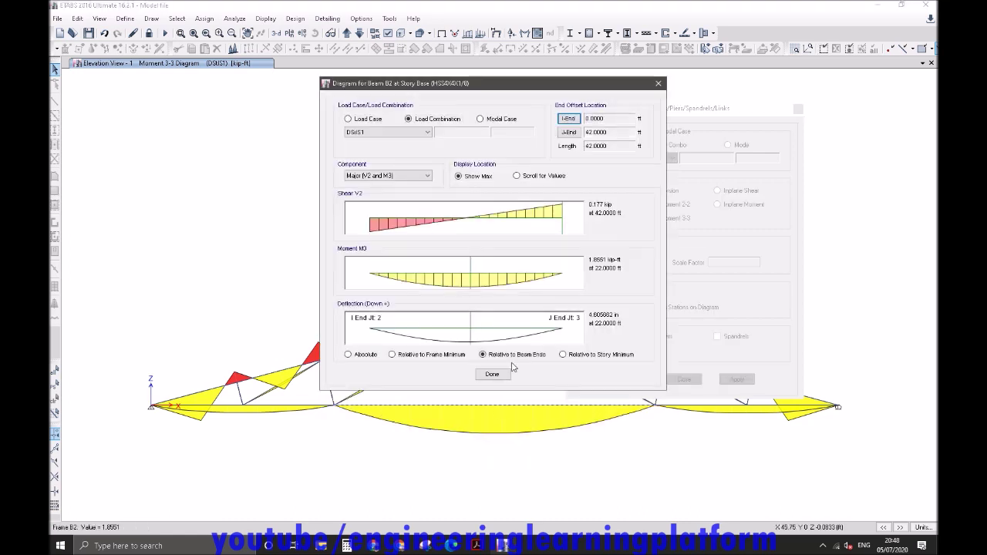
click(479, 284)
mouse_move(479, 280)
mouse_down()
mouse_move(569, 278)
mouse_move(441, 275)
mouse_move(368, 285)
mouse_up()
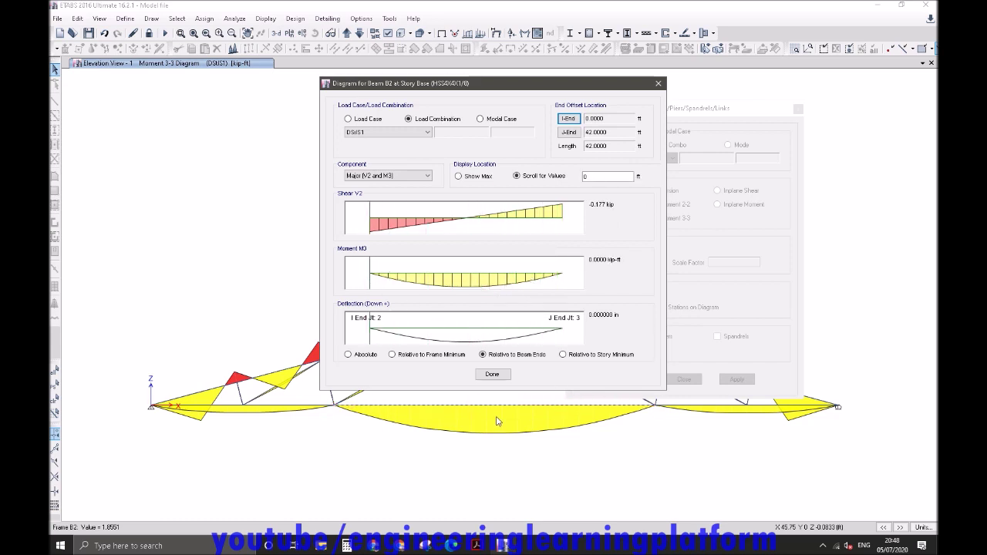
click(492, 375)
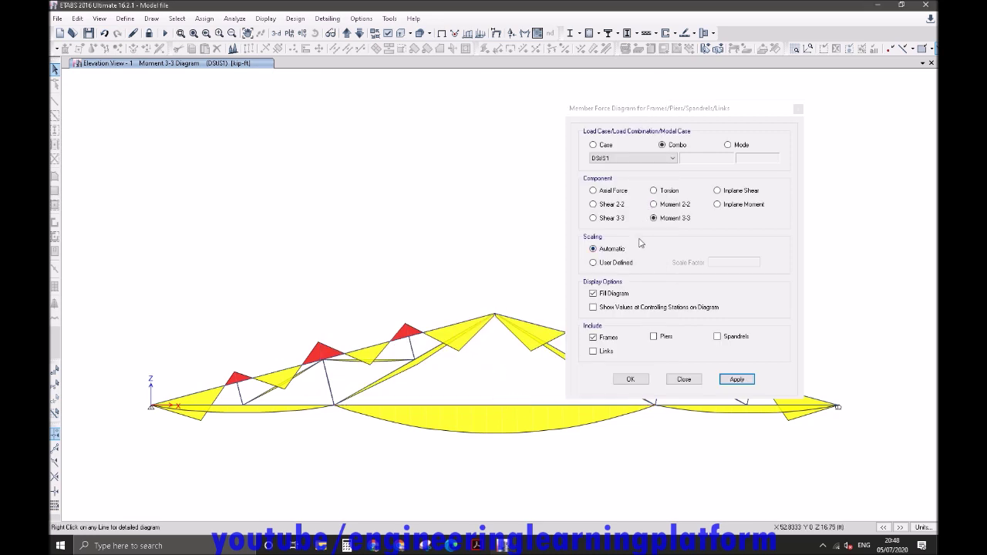
Display the Shear 3-3, Shear 2-2 and Axial Force diagrams of the truss in turn for combination DStlS1.
click(618, 218)
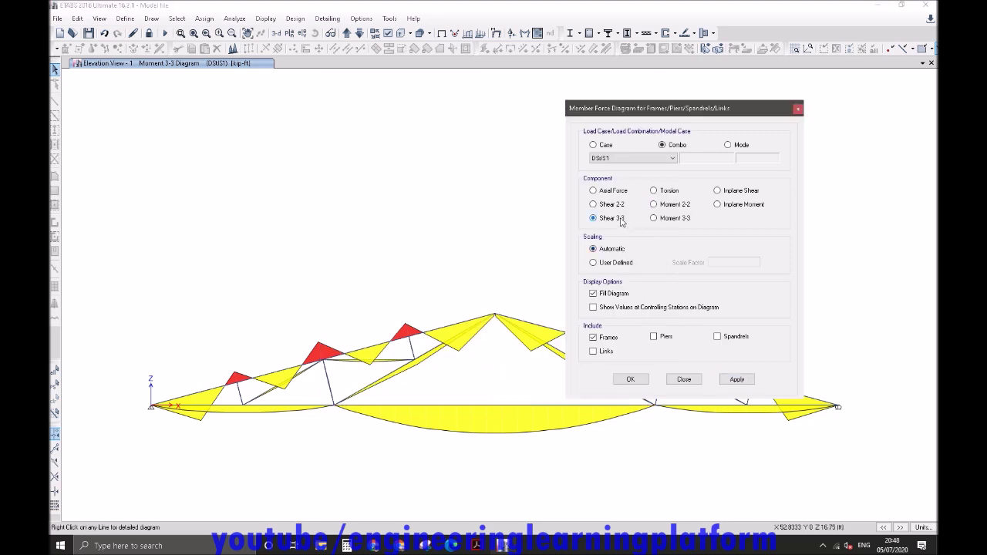
click(737, 378)
click(615, 205)
key(Return)
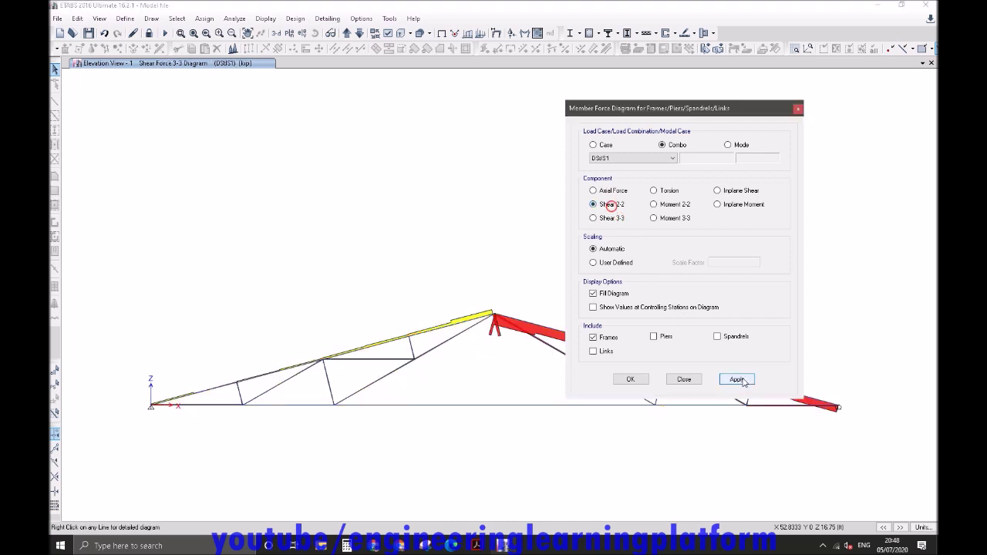
click(613, 191)
key(Return)
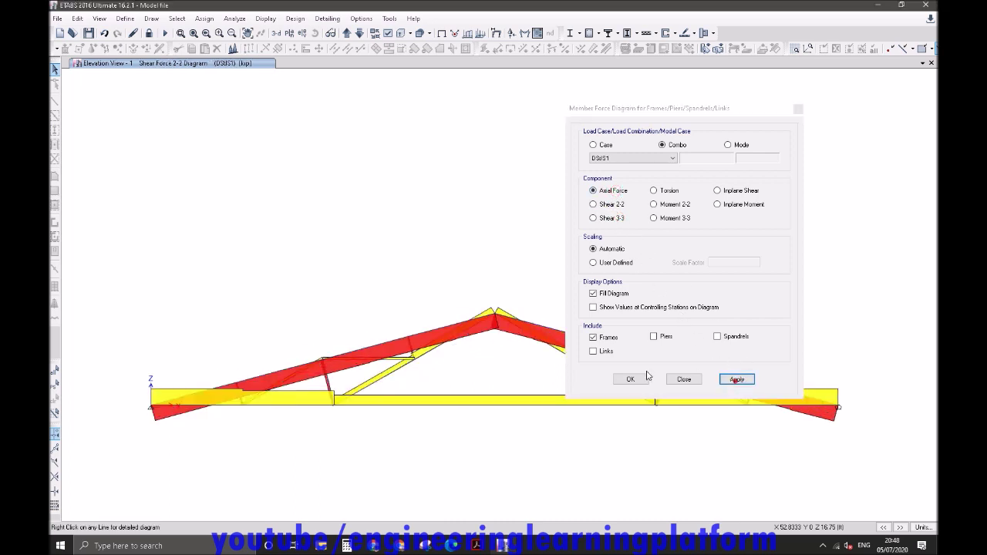
Check the detailed axial force diagram of the middle bottom chord member and close the force diagram settings.
right_click(502, 400)
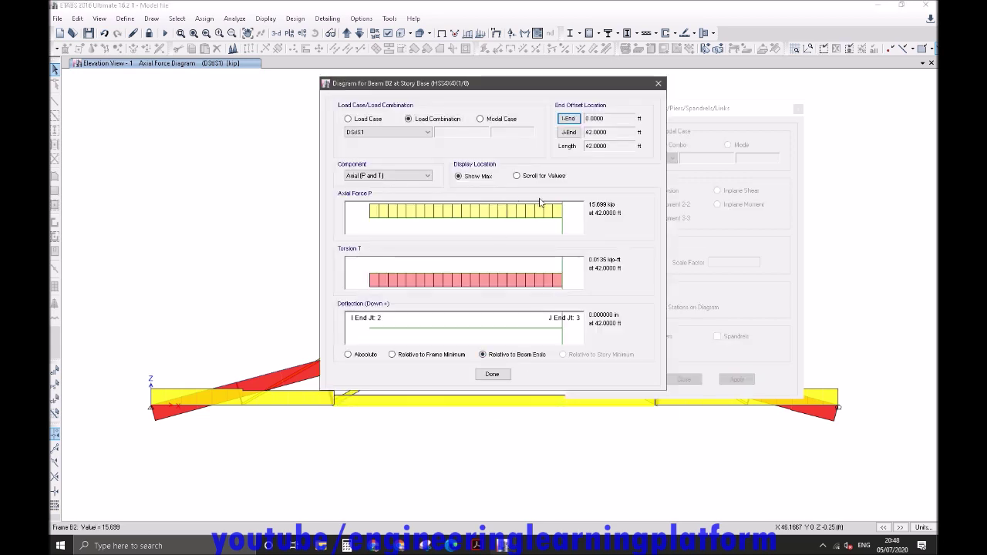
click(503, 375)
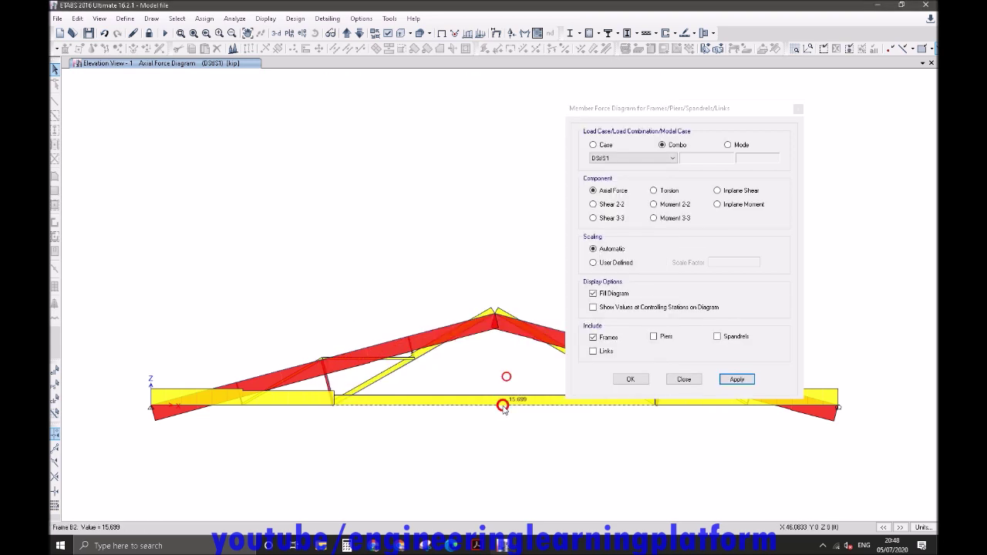
click(629, 378)
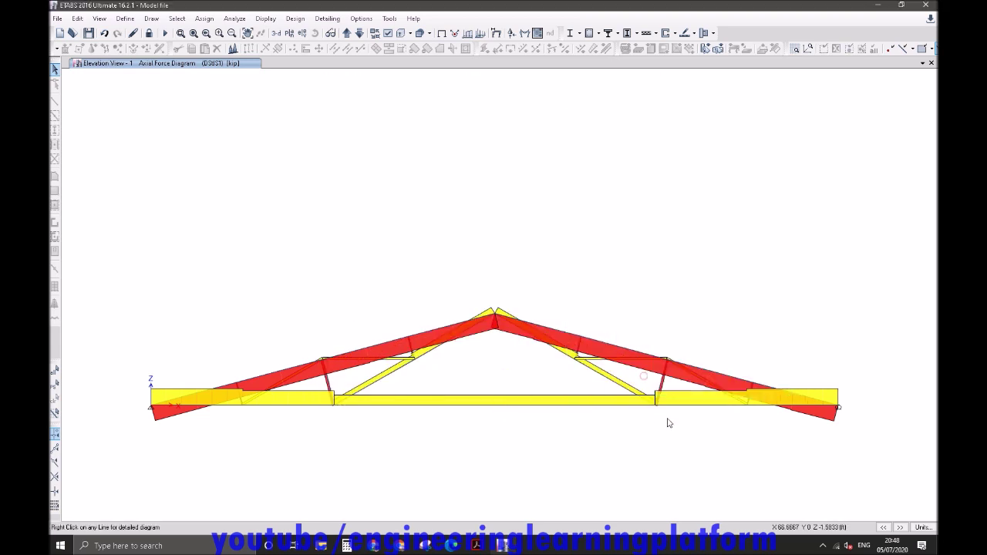
View the axial force diagrams of all four trusses in 3D with the horizon hidden.
click(276, 33)
shift+middle_drag(644, 373, 387, 97)
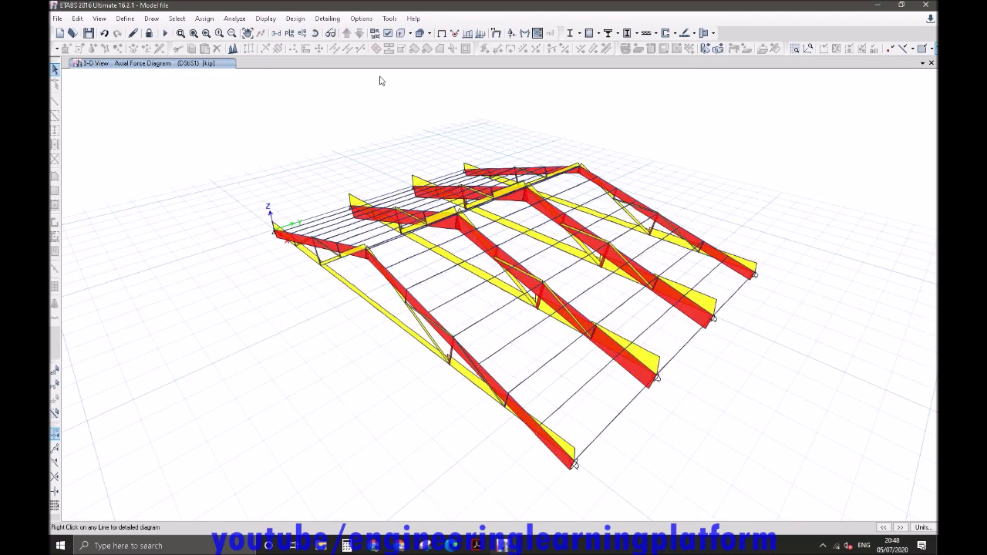
click(388, 34)
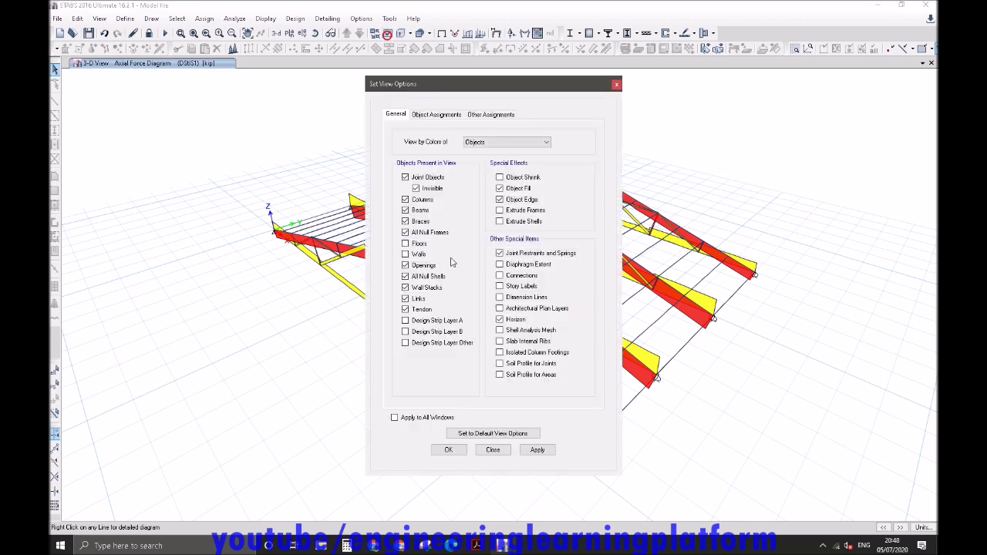
click(448, 449)
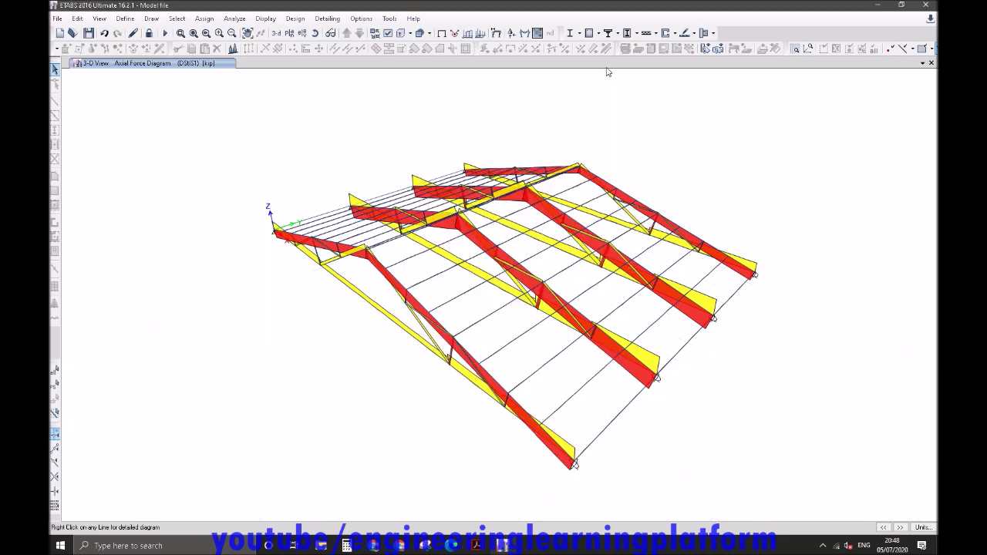
Restore the undeformed shape and run the steel frame design check, agreeing to reiterate the analysis and design.
click(442, 34)
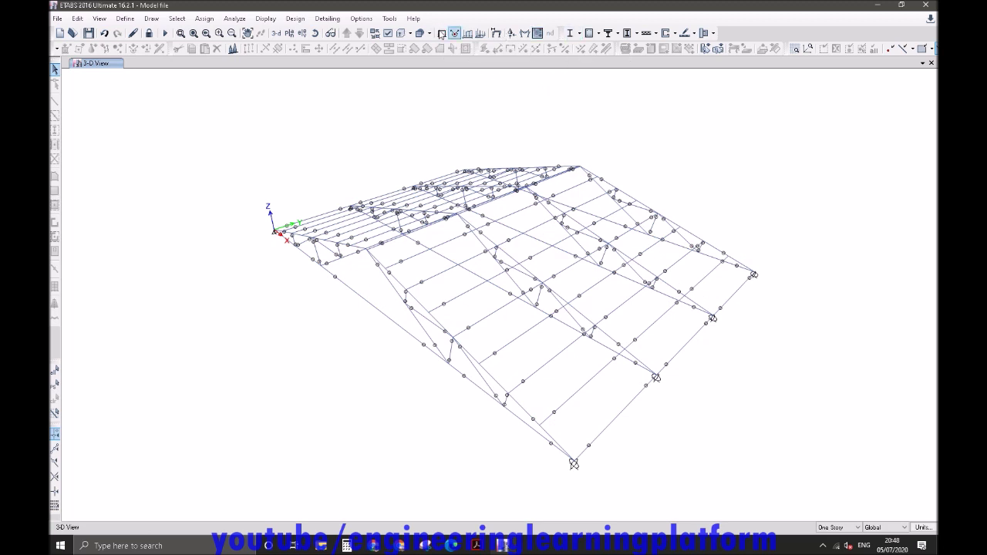
click(295, 19)
mouse_move(306, 38)
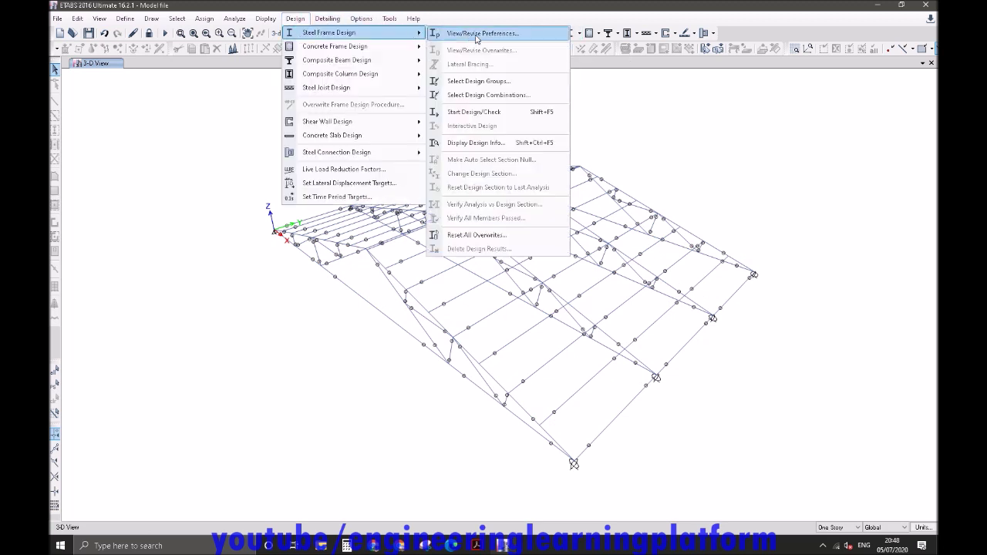
click(485, 114)
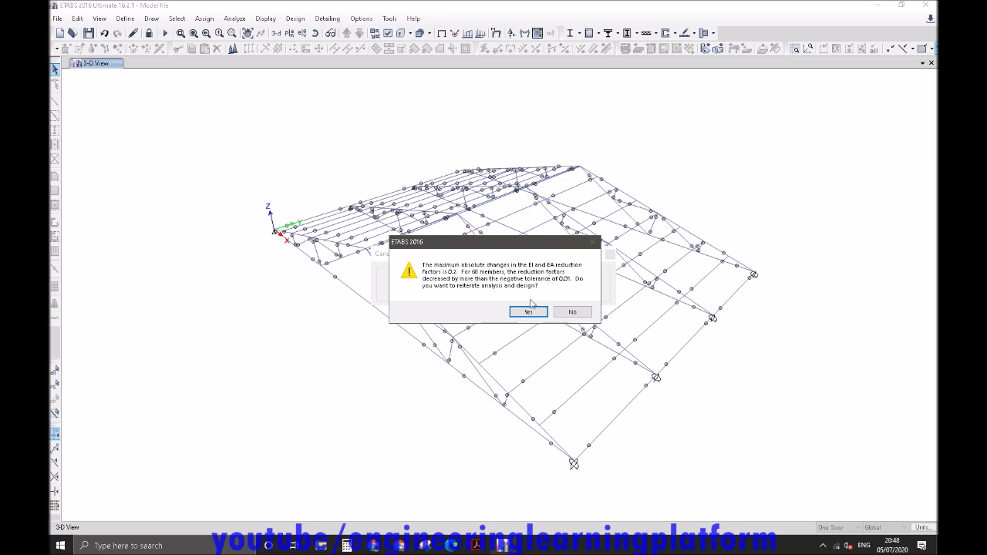
click(530, 312)
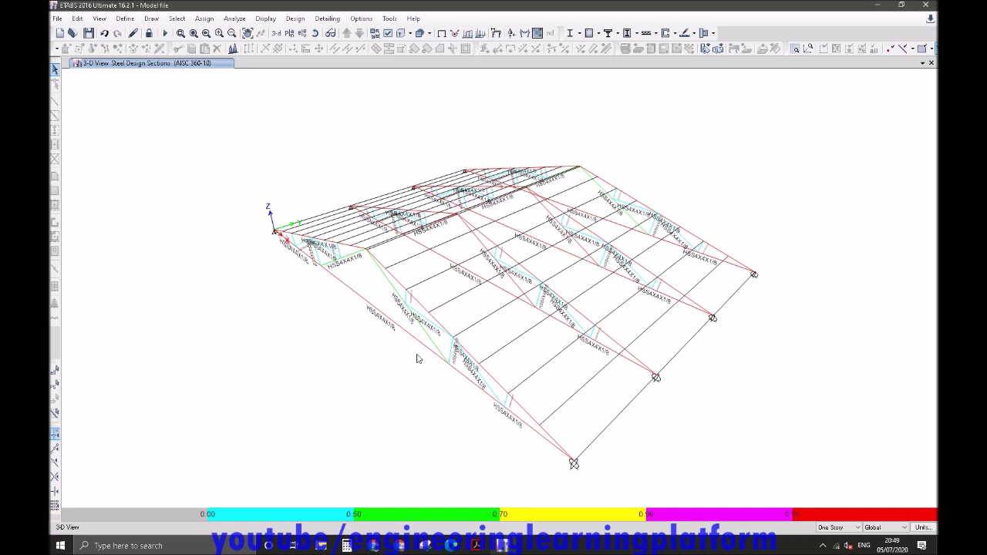
Open the steel stress check information for the front truss's middle bottom chord member and examine its interaction ratios.
click(518, 339)
shift+middle_drag(367, 409, 494, 389)
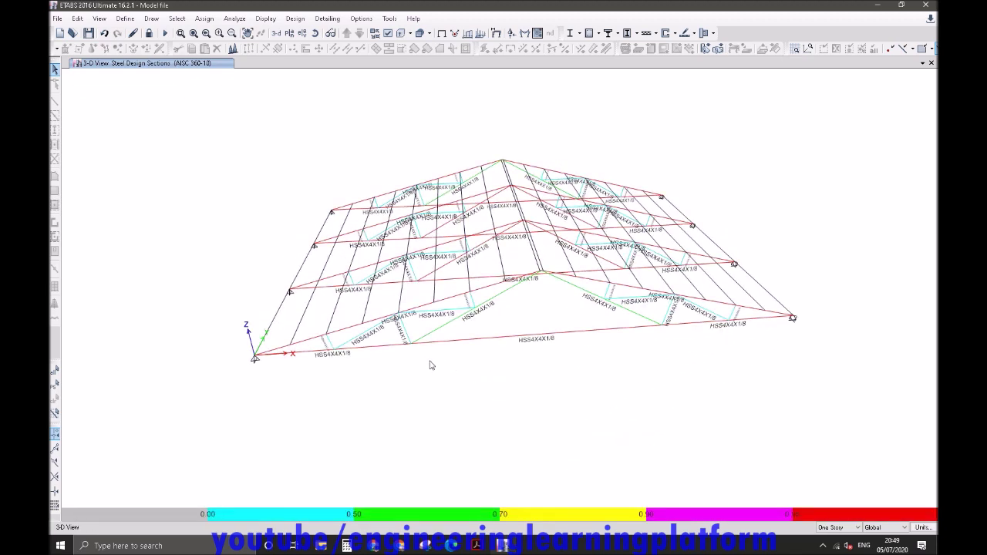
right_click(474, 344)
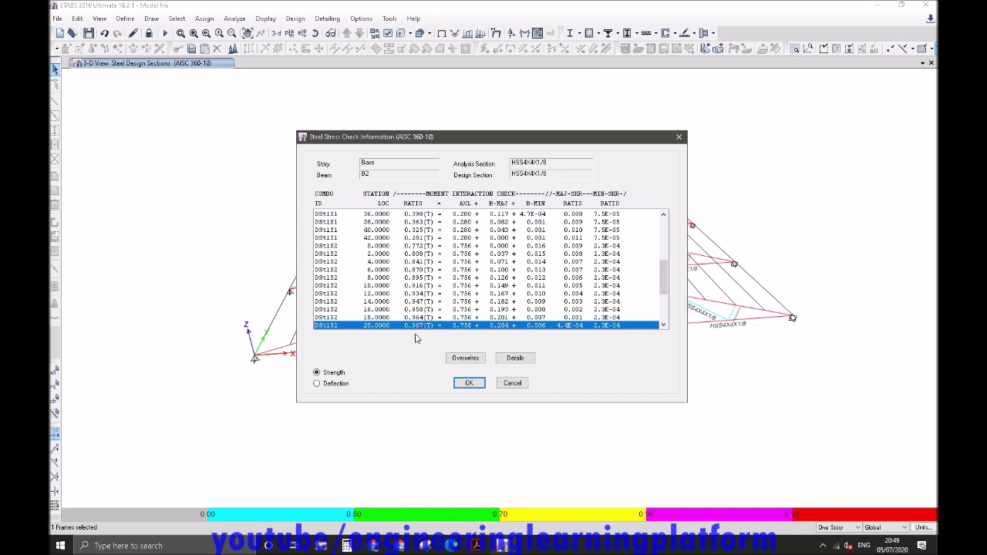
Close the stress check information, select the whole structure and check the demand/capacity ratio limit in the steel frame design overwrites.
click(472, 384)
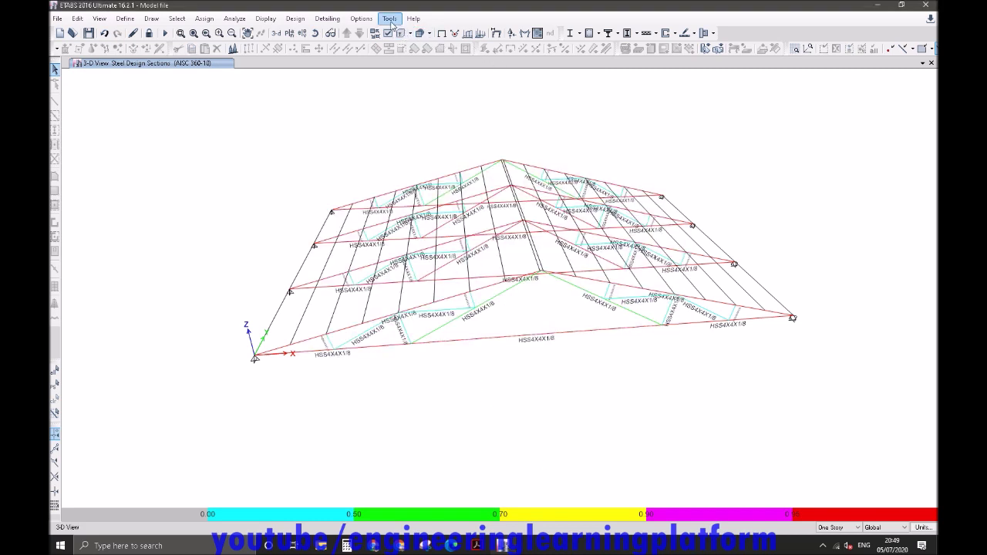
drag(863, 429, 183, 117)
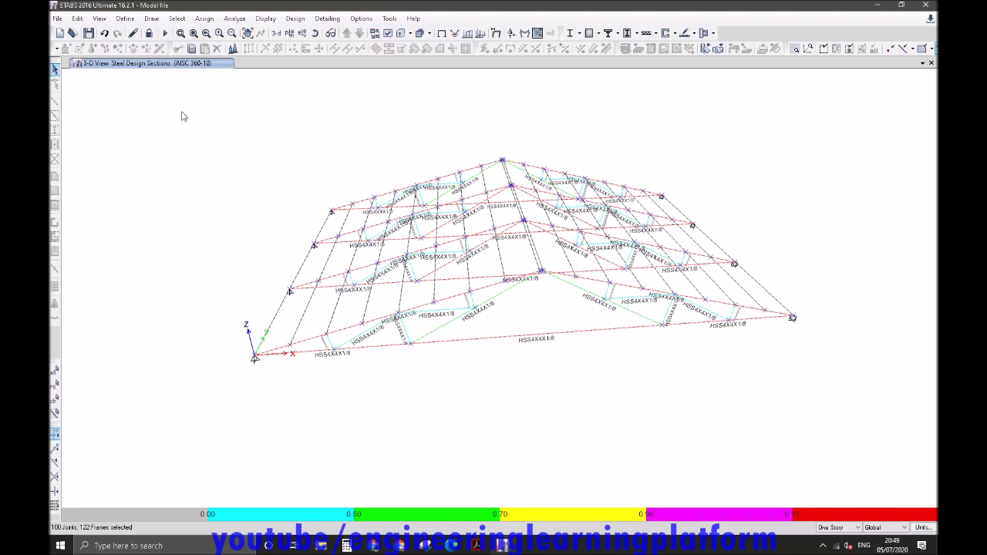
click(296, 18)
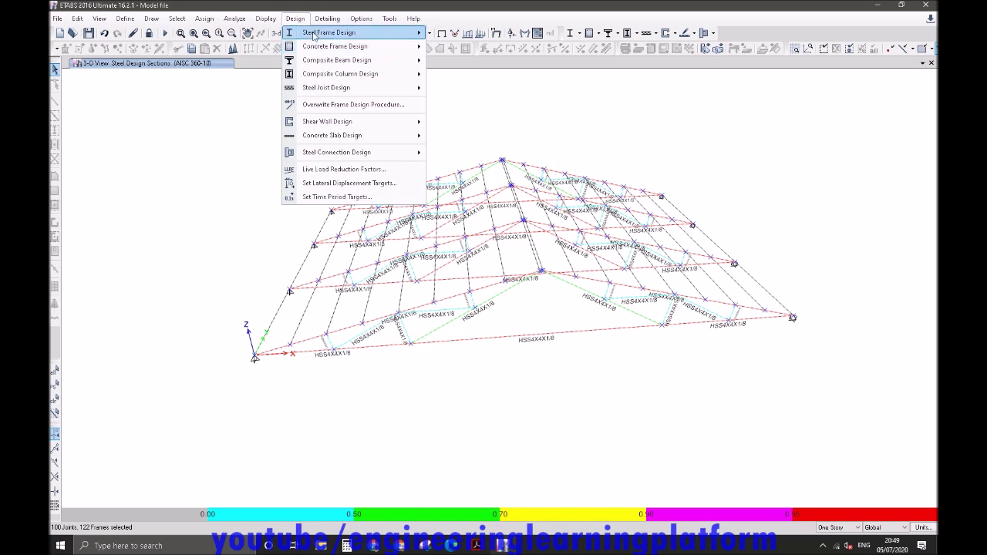
mouse_move(332, 32)
click(470, 50)
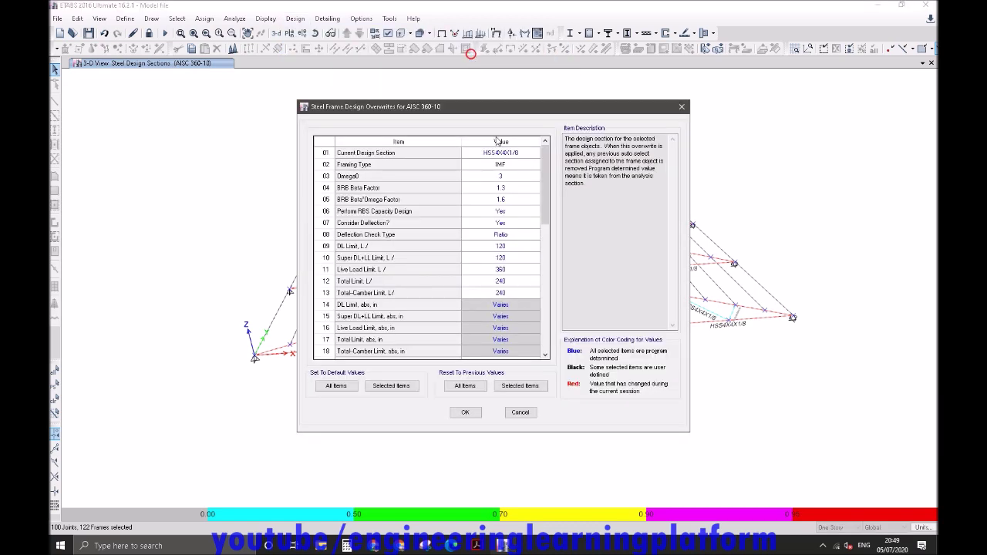
drag(548, 184, 551, 312)
click(514, 349)
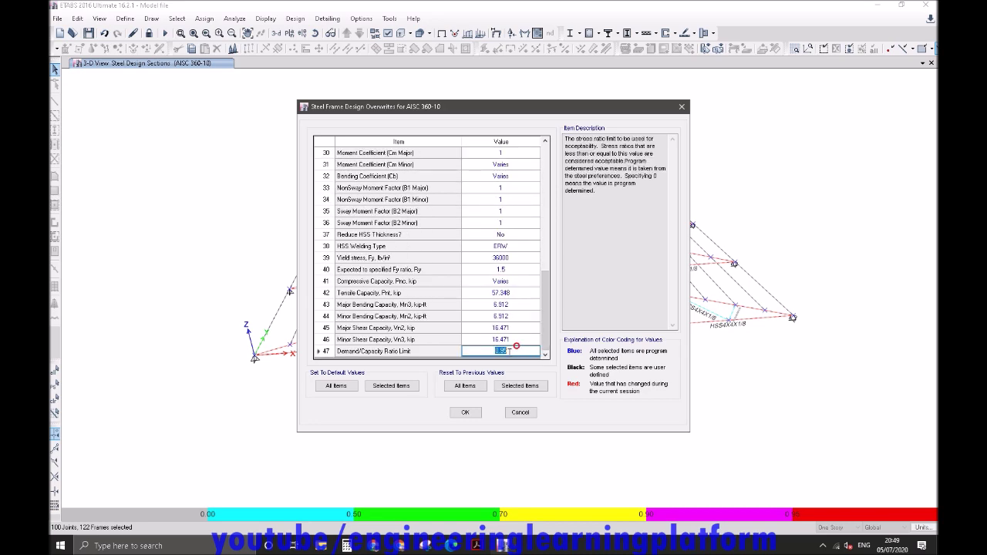
click(465, 412)
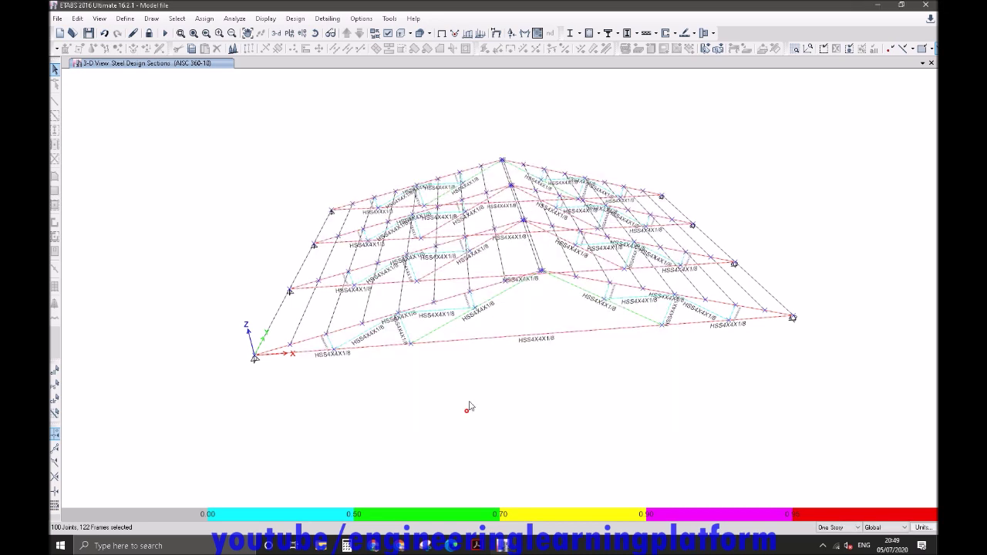
Verify whether all steel members passed, select the failed frames, and check the interaction ratios of the front truss's left top chord.
click(579, 33)
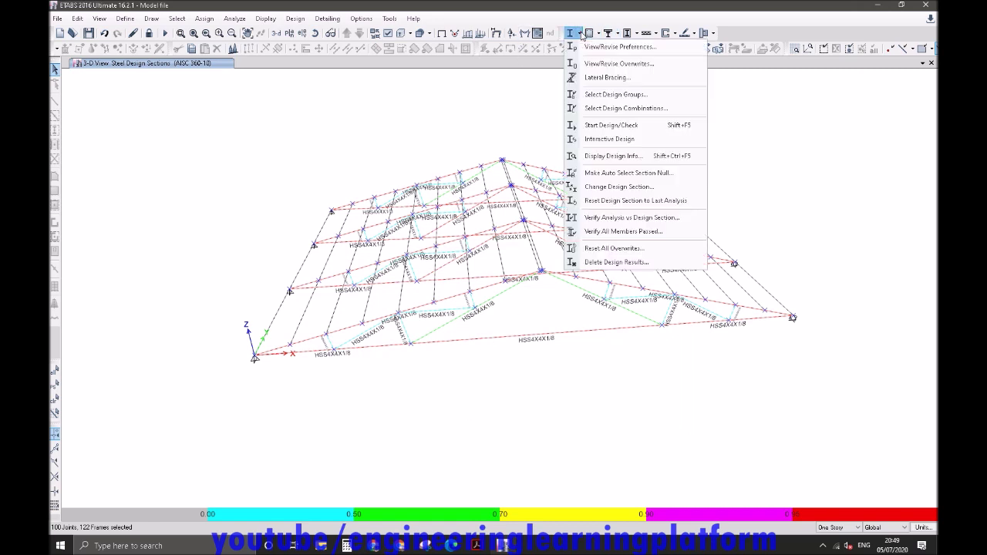
click(613, 218)
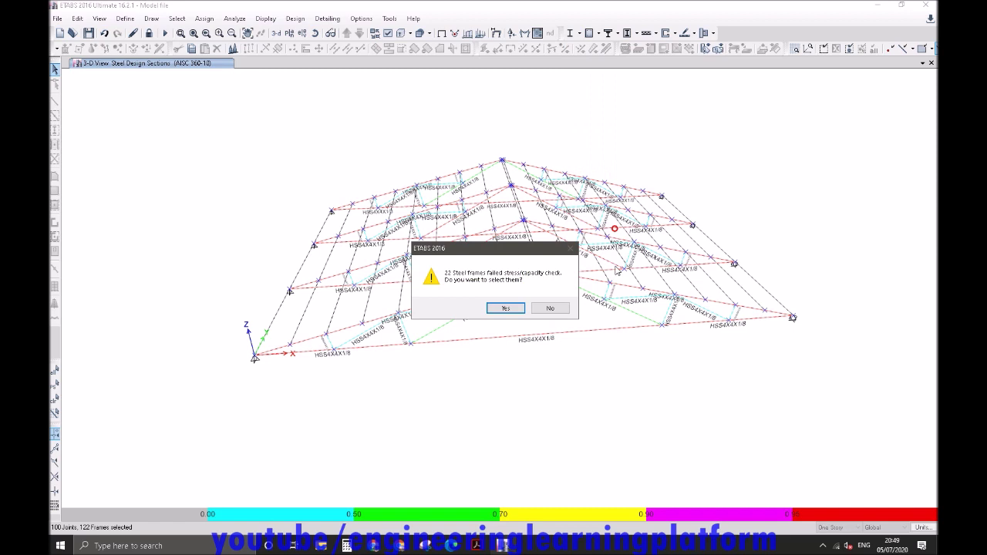
click(516, 313)
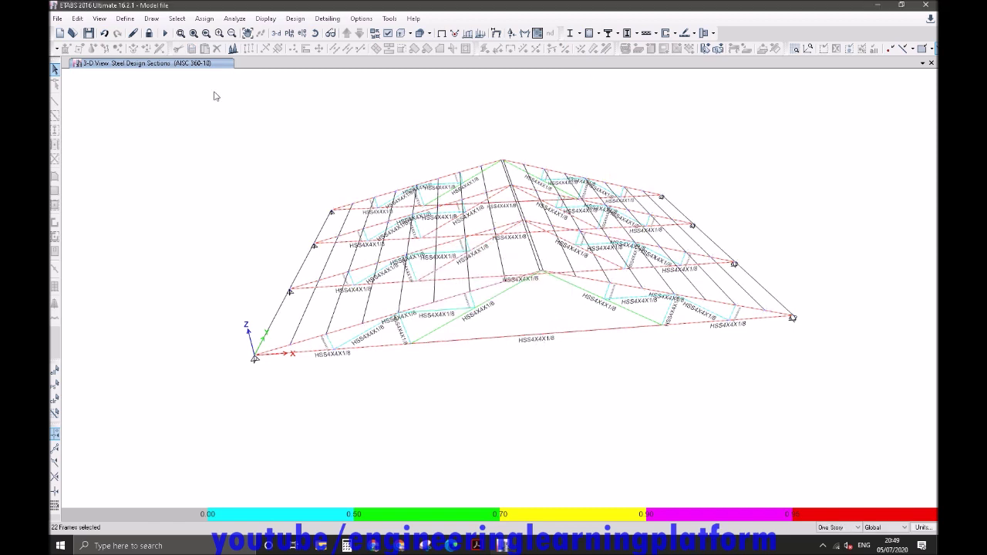
right_click(492, 290)
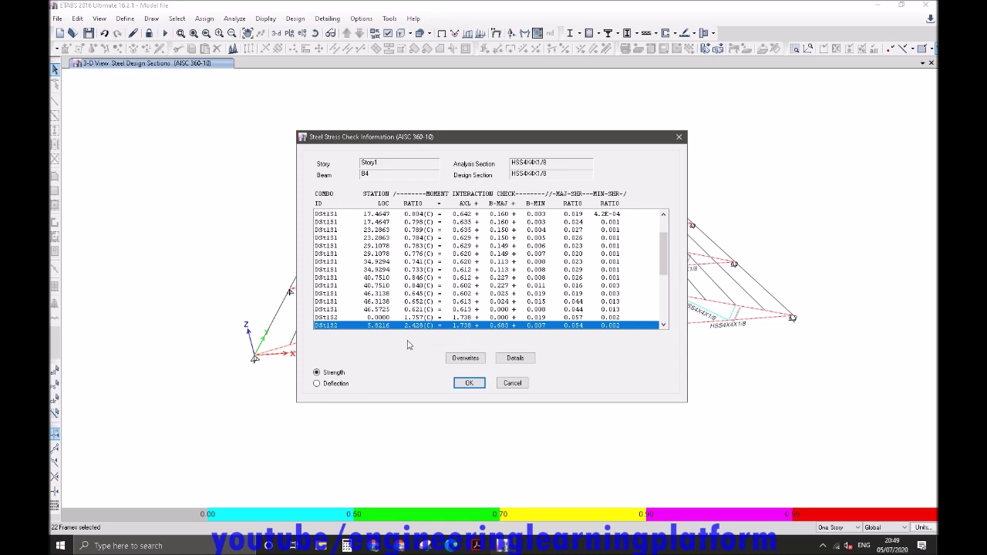
click(468, 384)
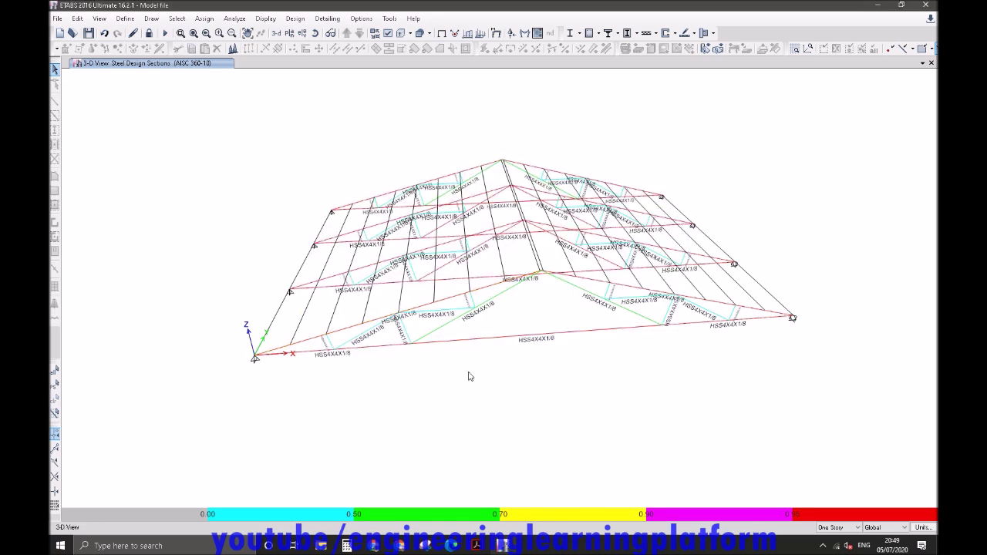
Display the front truss in the elevation view of grid line 1.
shift+middle_drag(441, 374, 434, 356)
click(300, 33)
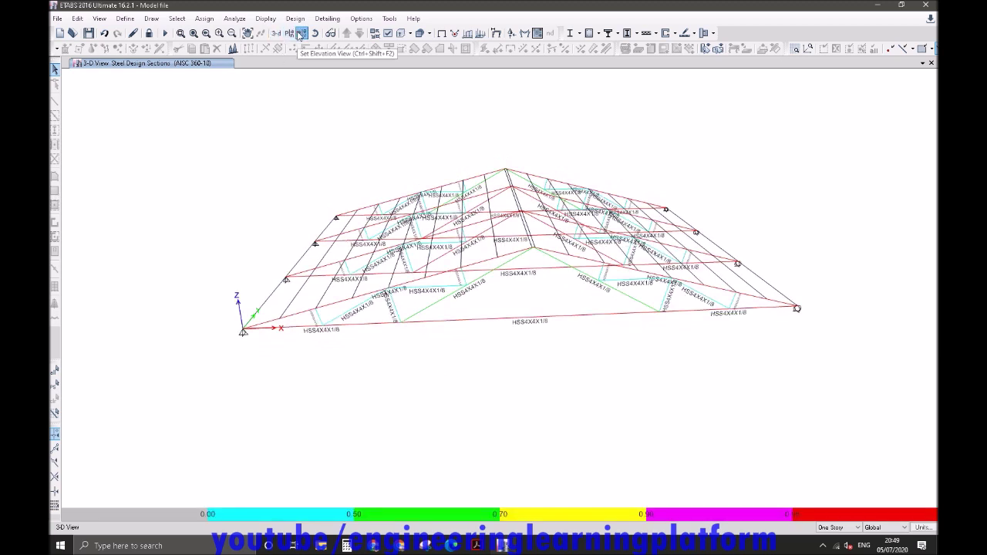
click(404, 244)
click(446, 404)
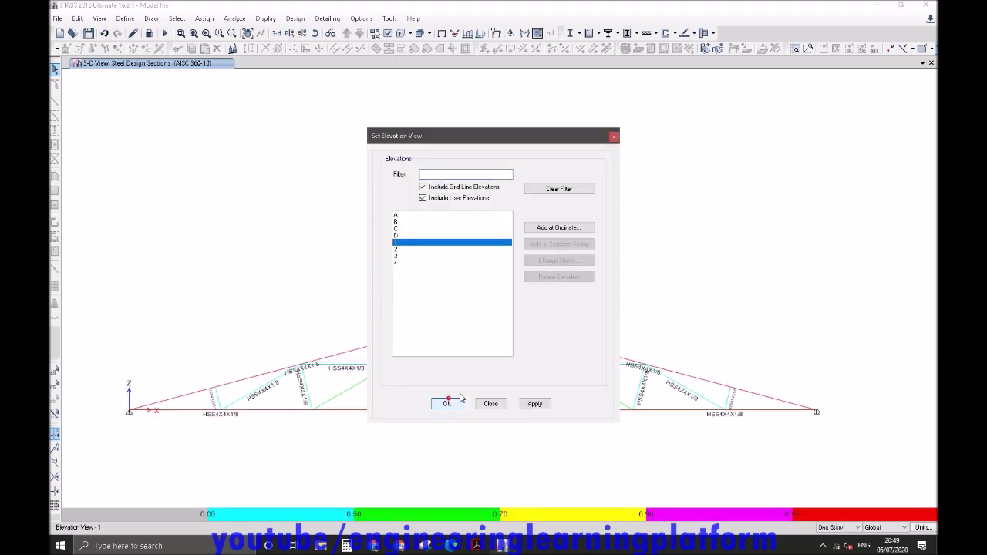
Select both top chords of the truss and overwrite their current design section with HSS4X4X1/4.
click(531, 335)
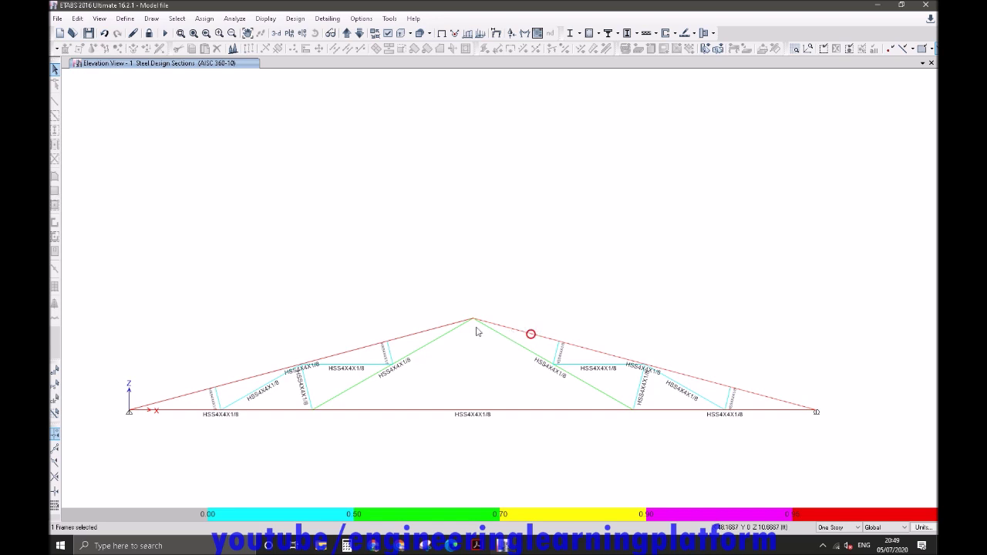
click(431, 330)
click(433, 332)
right_click(416, 338)
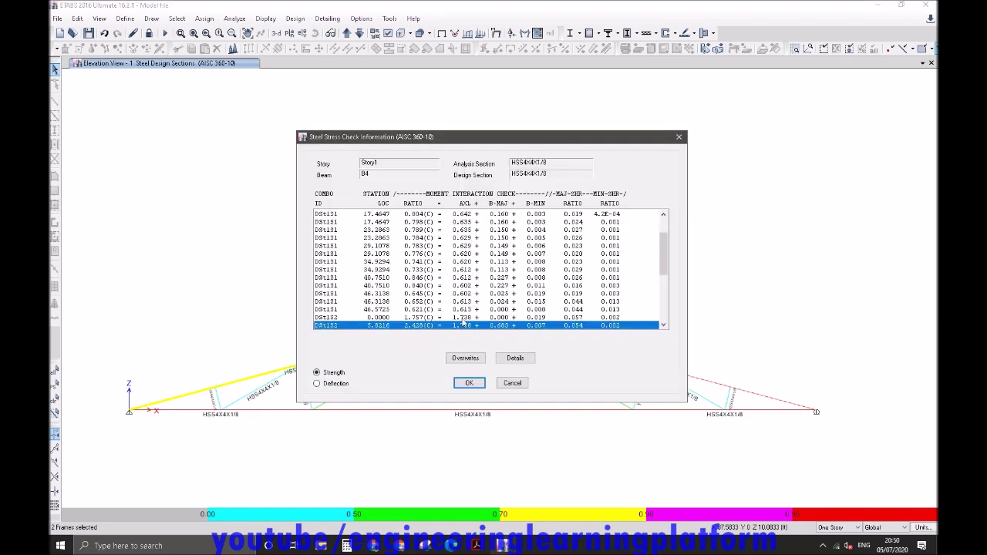
click(465, 355)
click(499, 154)
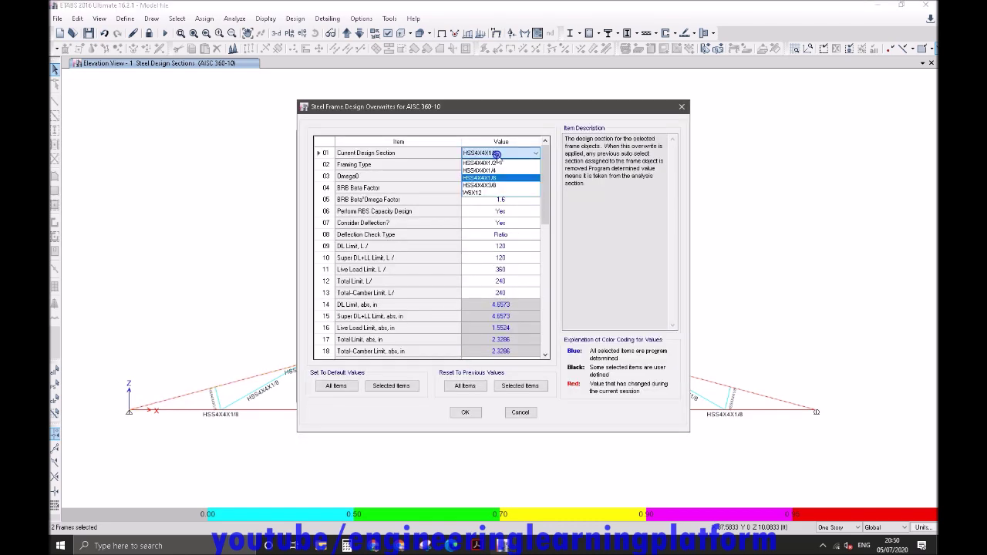
click(493, 168)
click(466, 412)
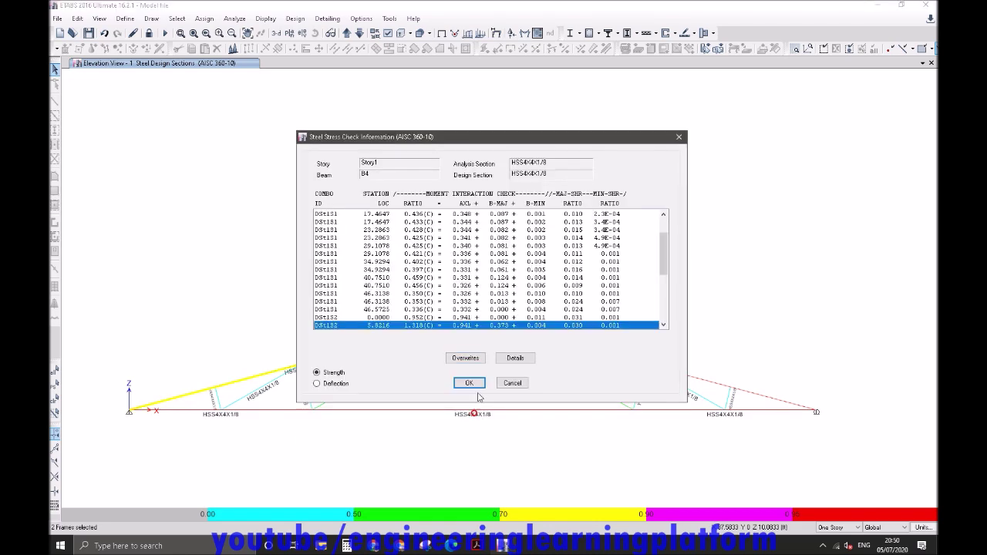
click(468, 381)
Overwrite the current design section of both top chords with HSS4X4X3/8 and accept the stress check.
right_click(407, 339)
click(465, 357)
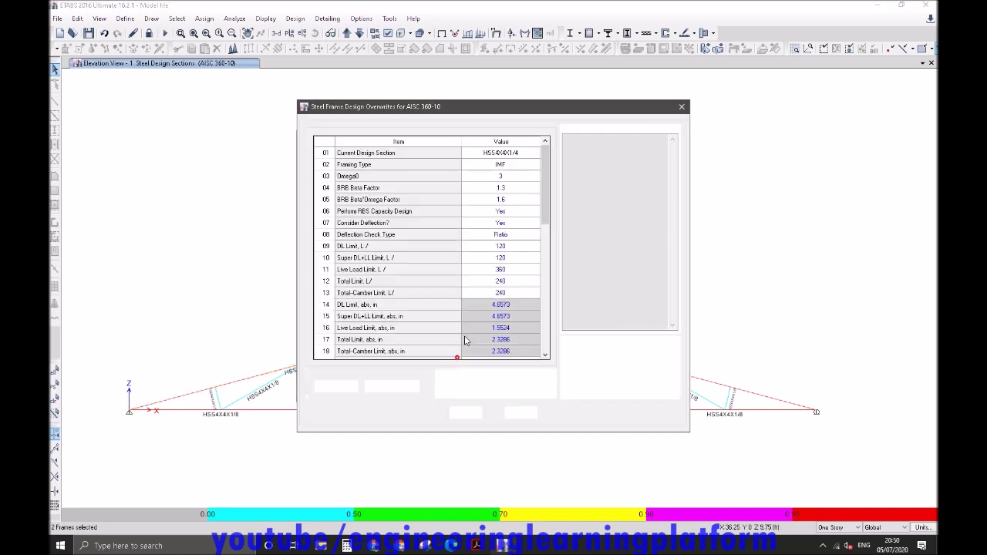
click(503, 155)
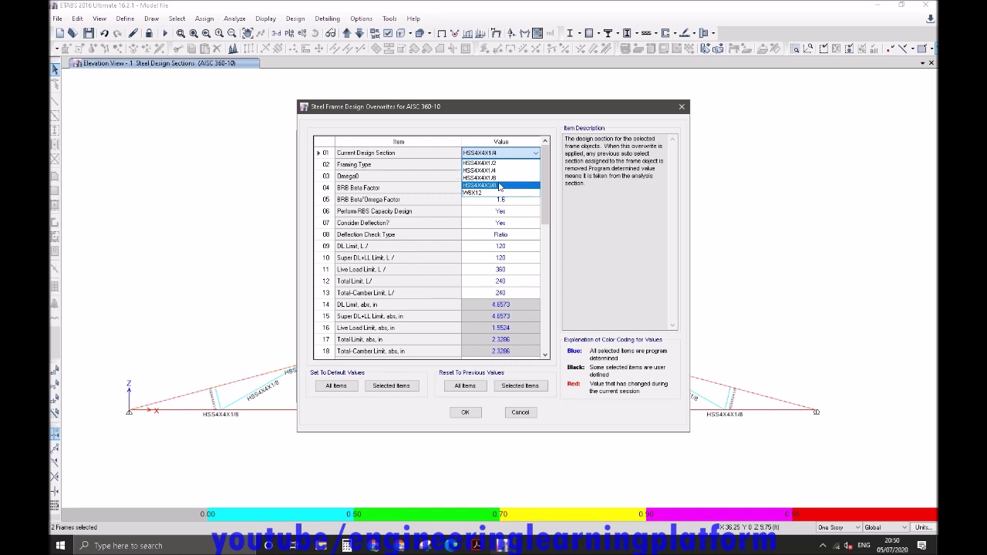
click(499, 187)
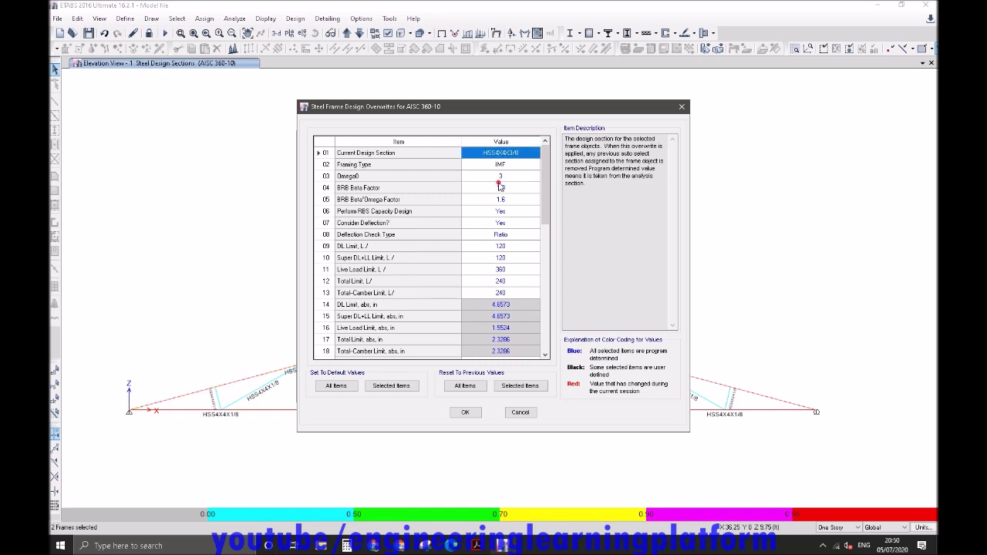
click(464, 413)
click(469, 383)
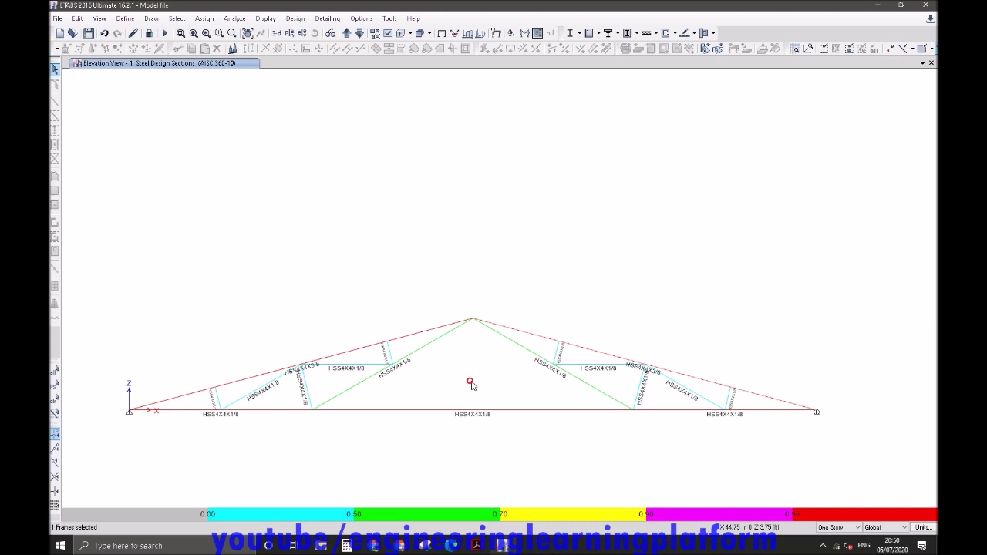
Check the interaction ratios of both top chords and review the design overwrites of the right one.
right_click(409, 340)
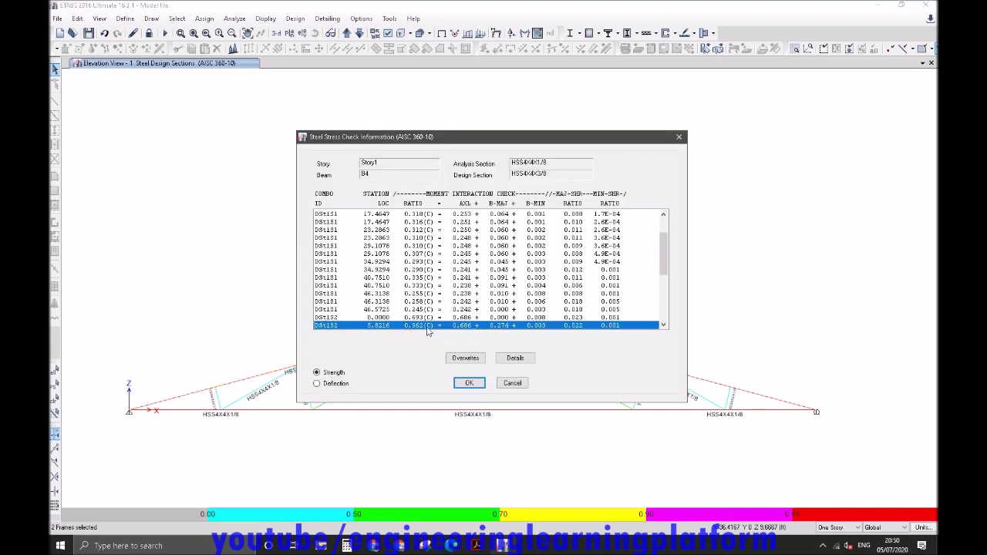
click(467, 383)
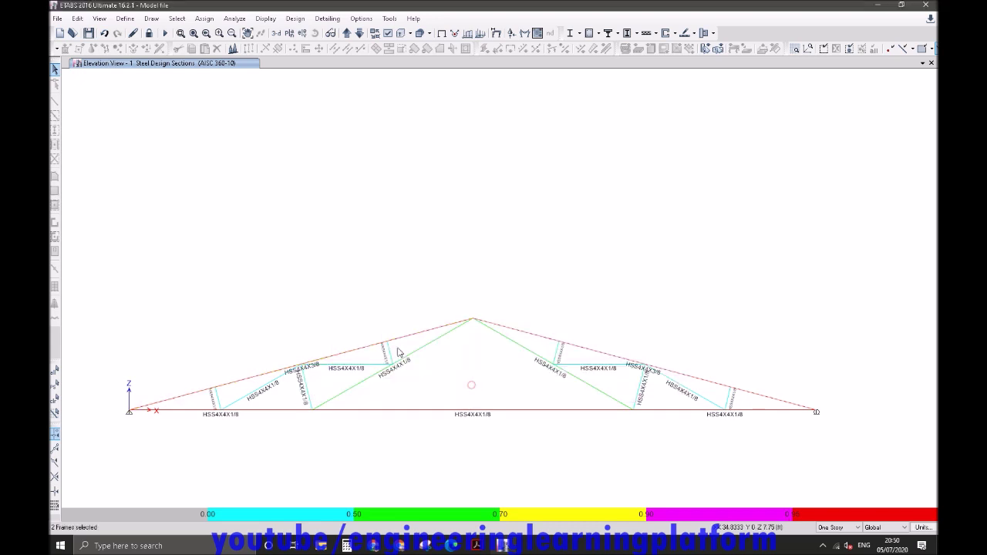
right_click(593, 354)
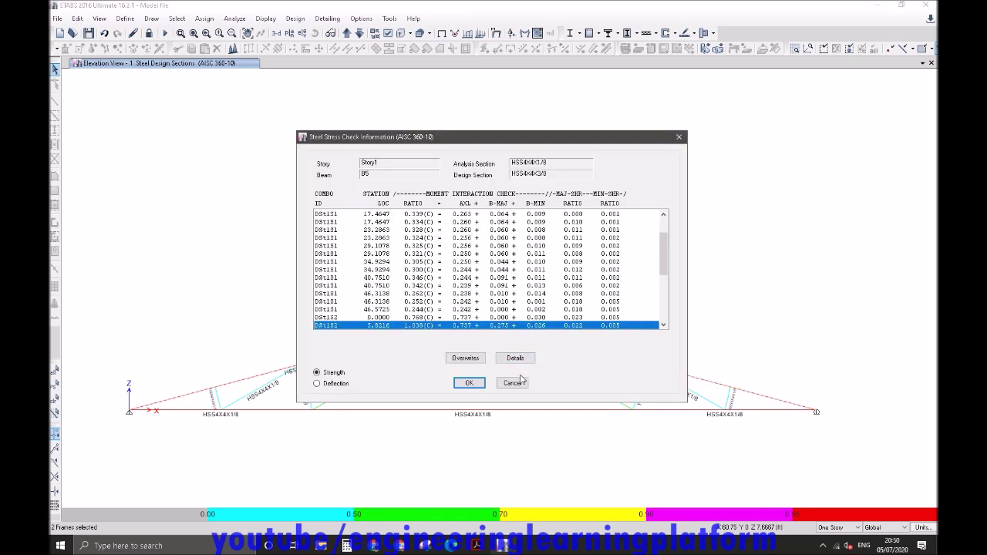
click(465, 358)
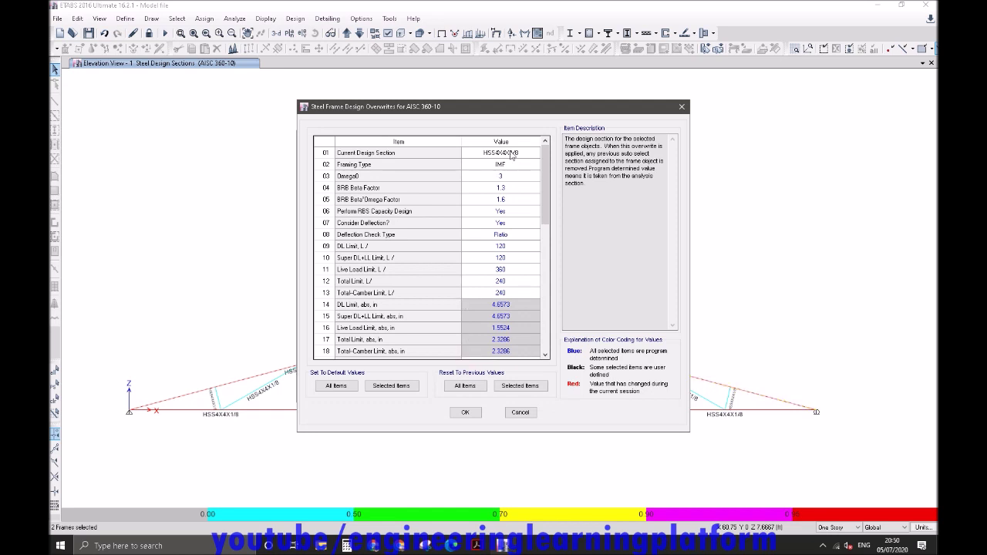
click(471, 410)
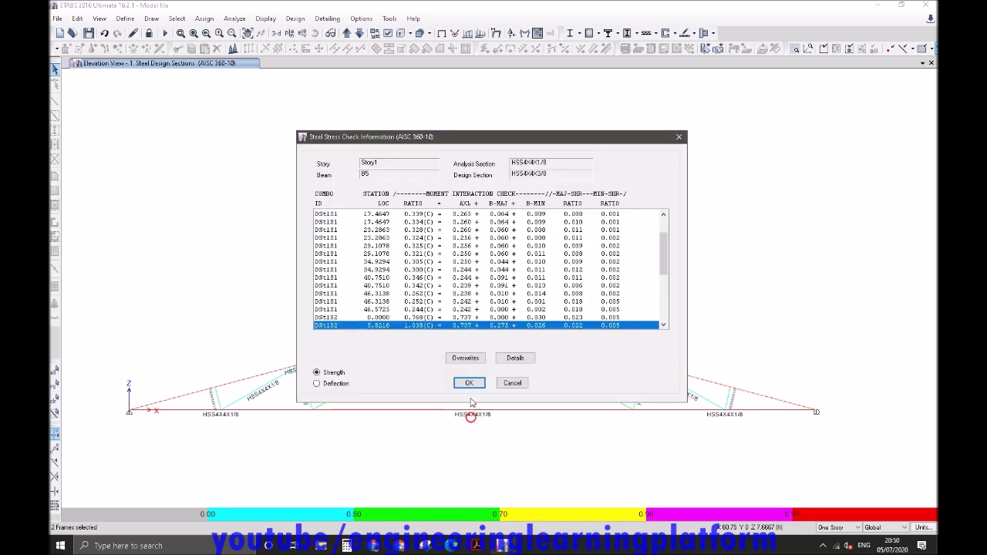
click(472, 382)
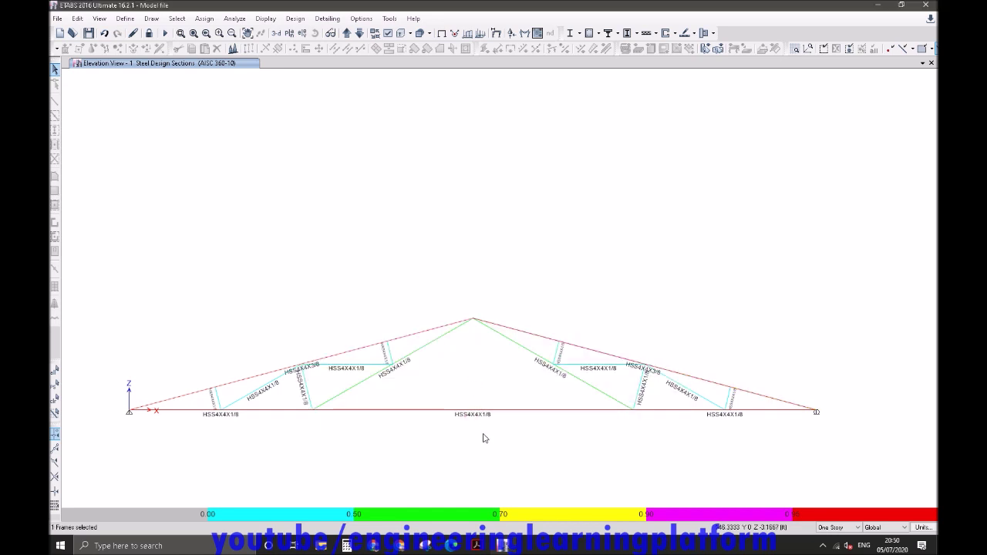
Overwrite the right top chord's current design section with HSS4X4X1/2 and accept the stress check.
right_click(532, 337)
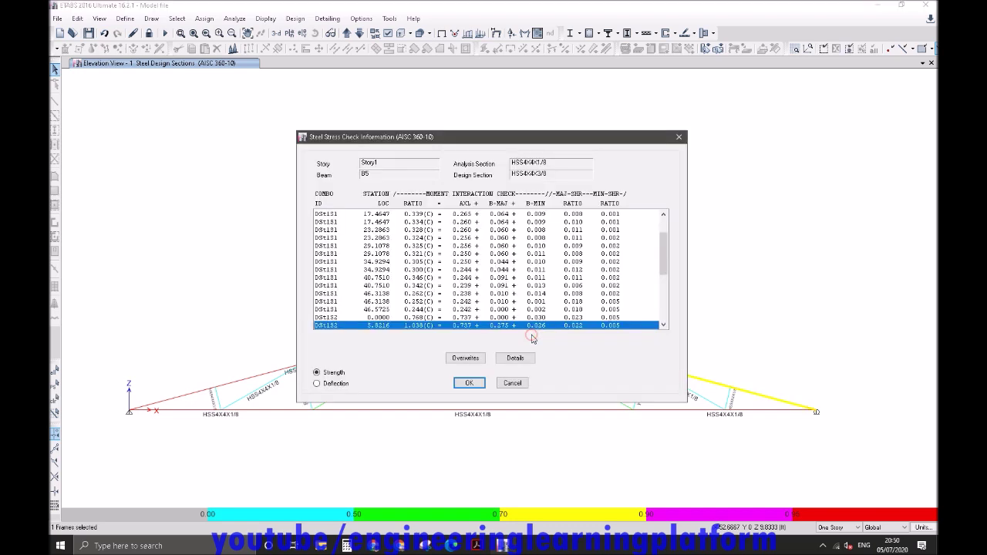
click(461, 358)
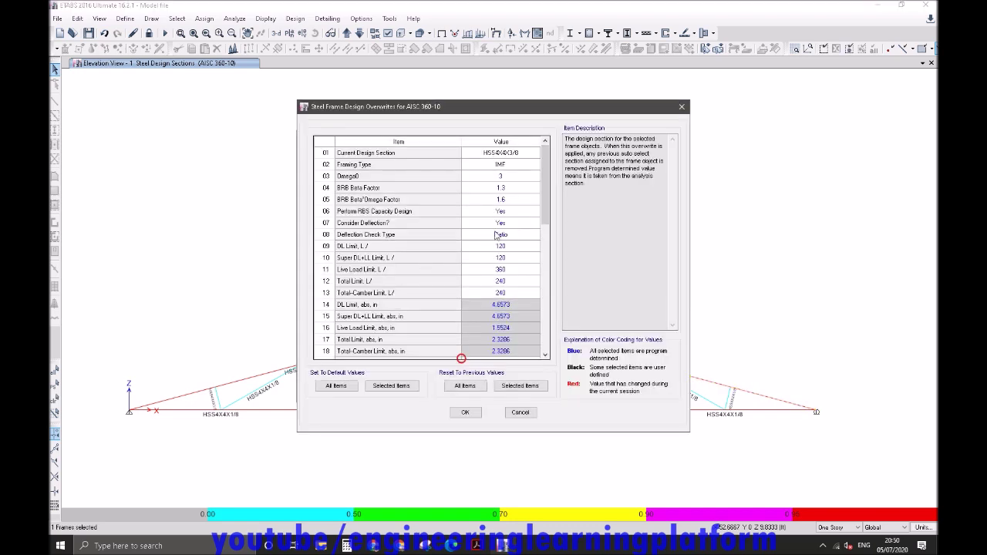
click(520, 155)
click(519, 154)
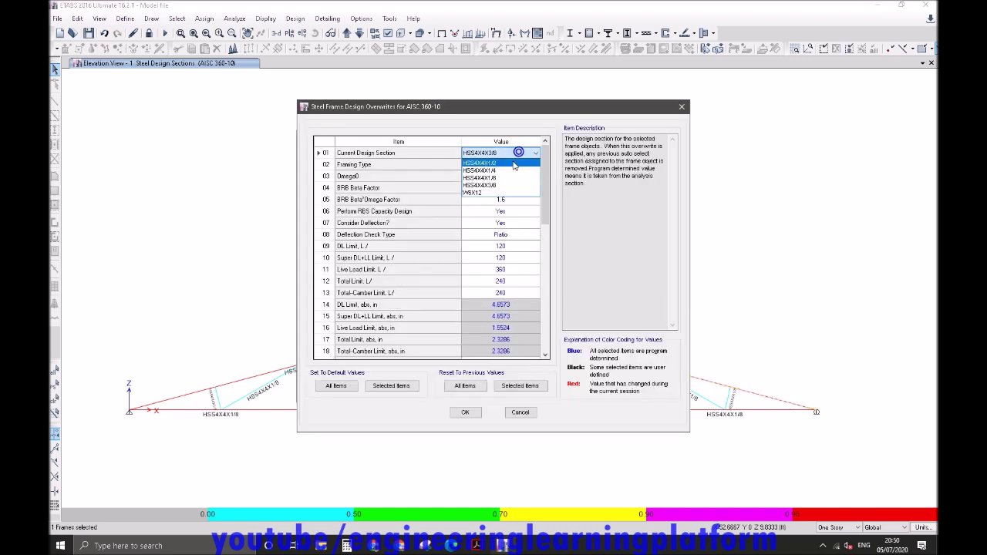
click(512, 161)
click(468, 412)
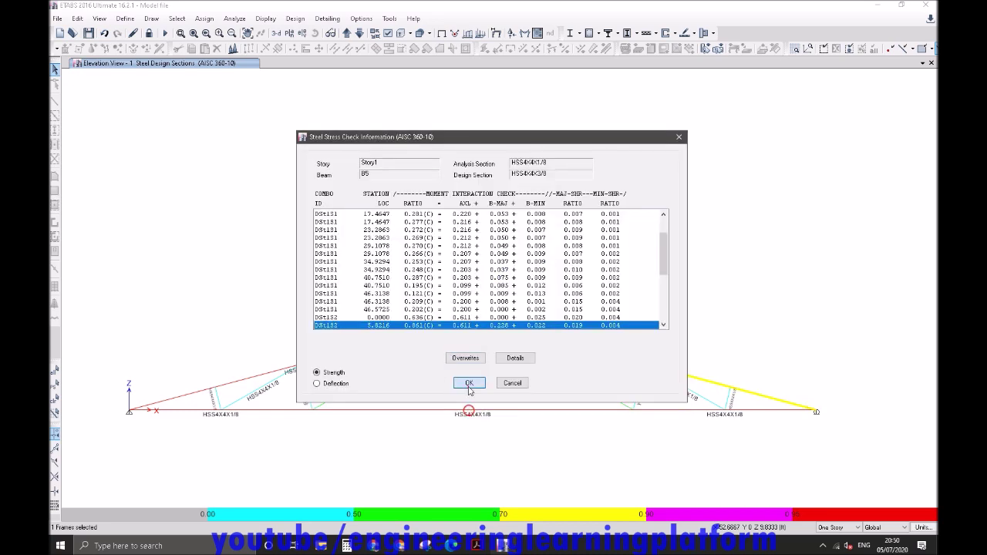
click(467, 383)
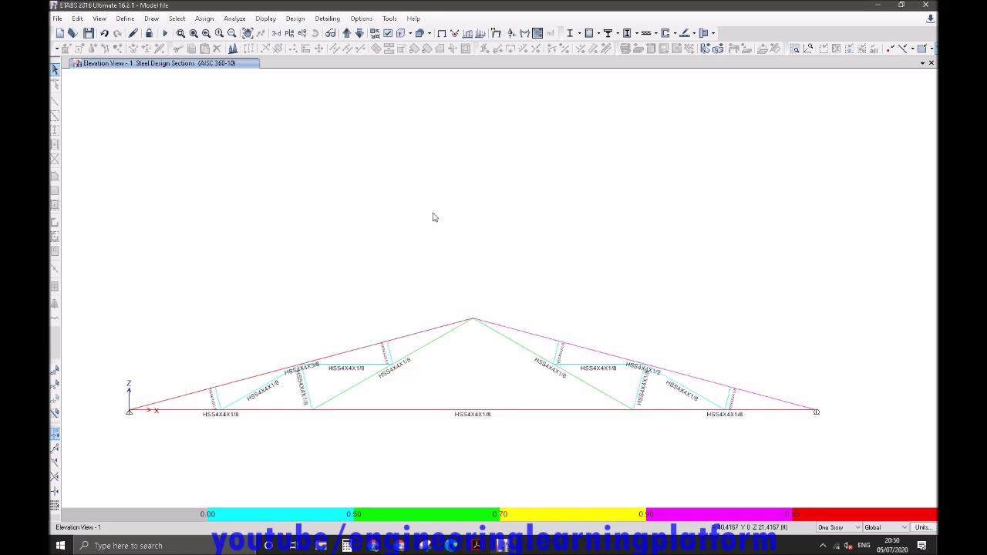
Inspect the design sections of all trusses in the 3-D view, then return to elevation 1.
click(276, 34)
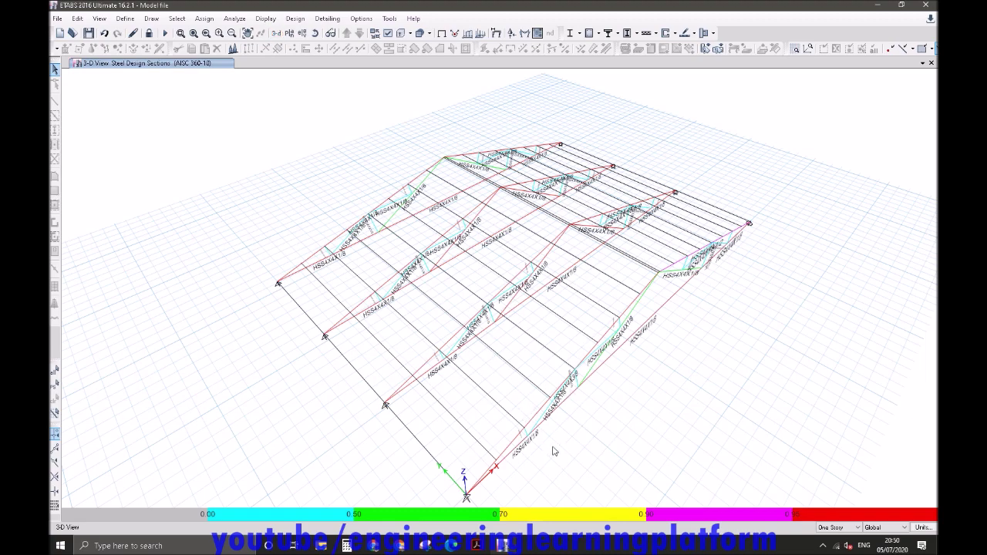
shift+middle_drag(550, 449, 343, 438)
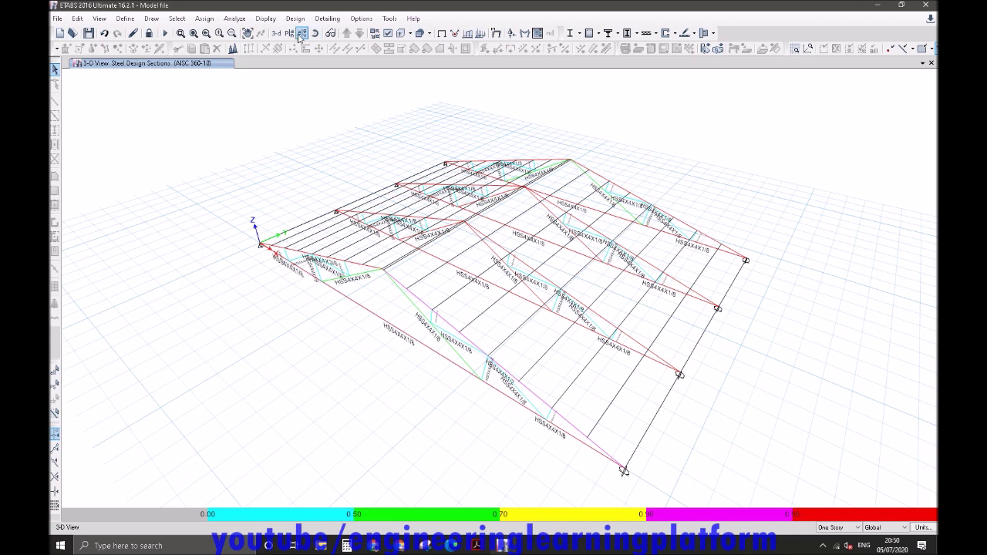
click(288, 33)
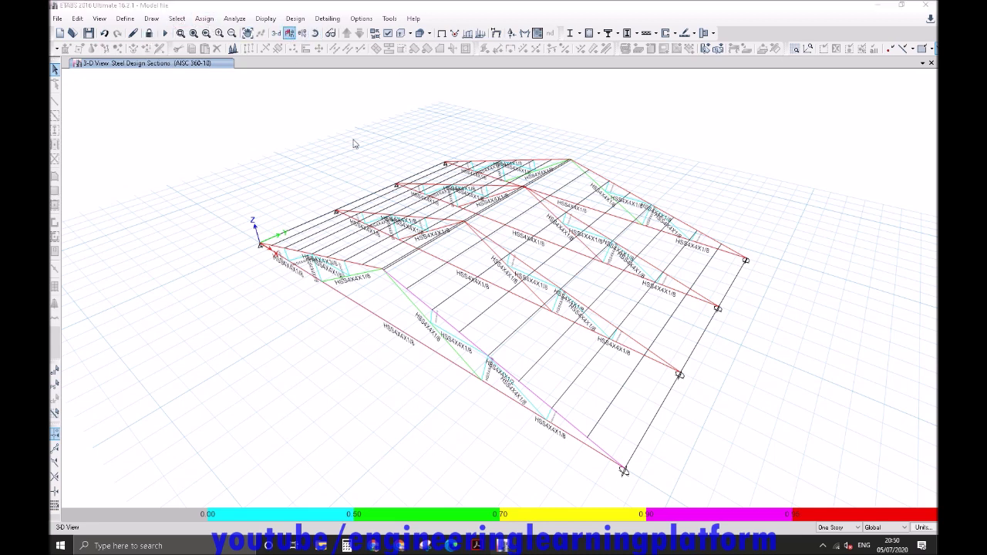
click(488, 400)
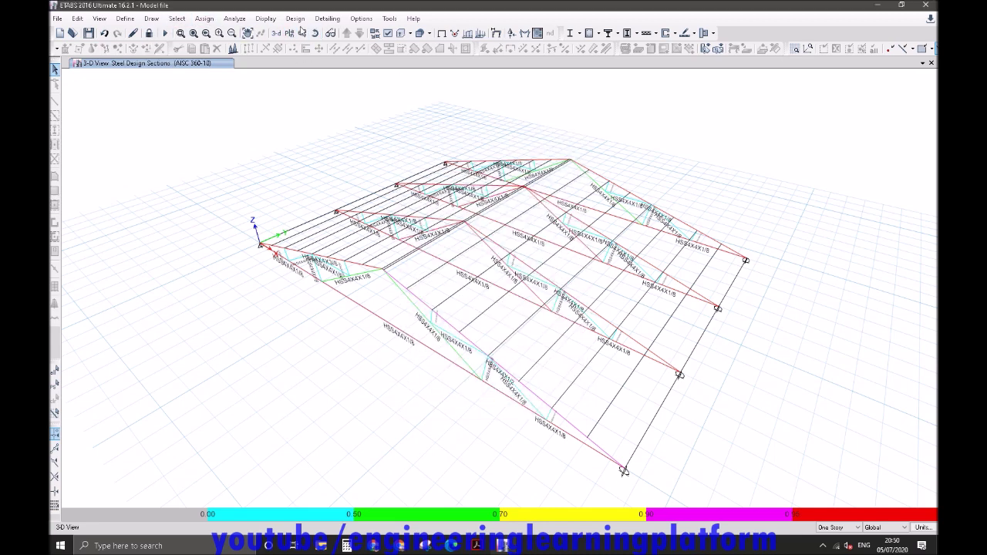
click(301, 33)
click(399, 243)
click(447, 403)
Select both top chords and the three bottom chord members of the truss and show only these objects.
click(417, 333)
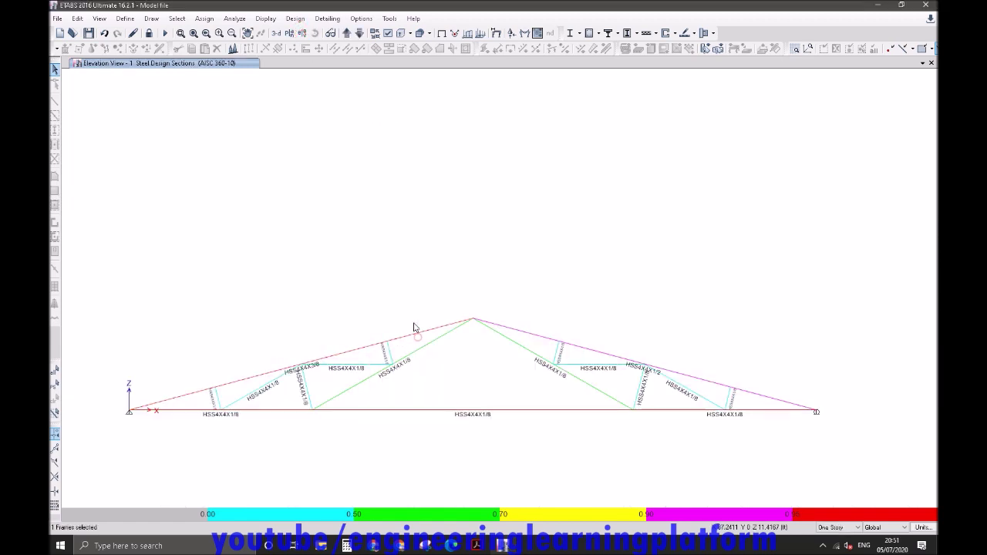
click(534, 337)
click(522, 410)
click(686, 415)
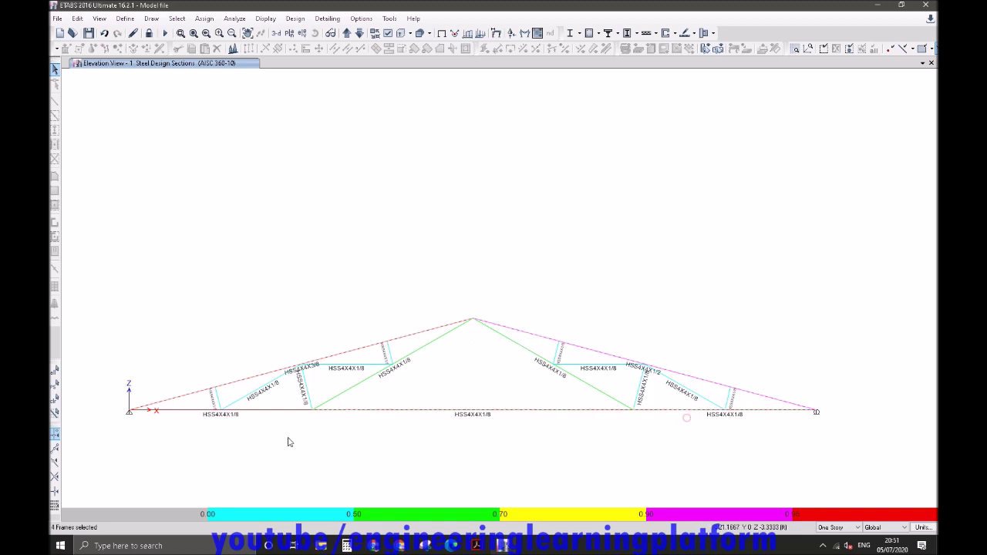
click(269, 420)
right_click(368, 209)
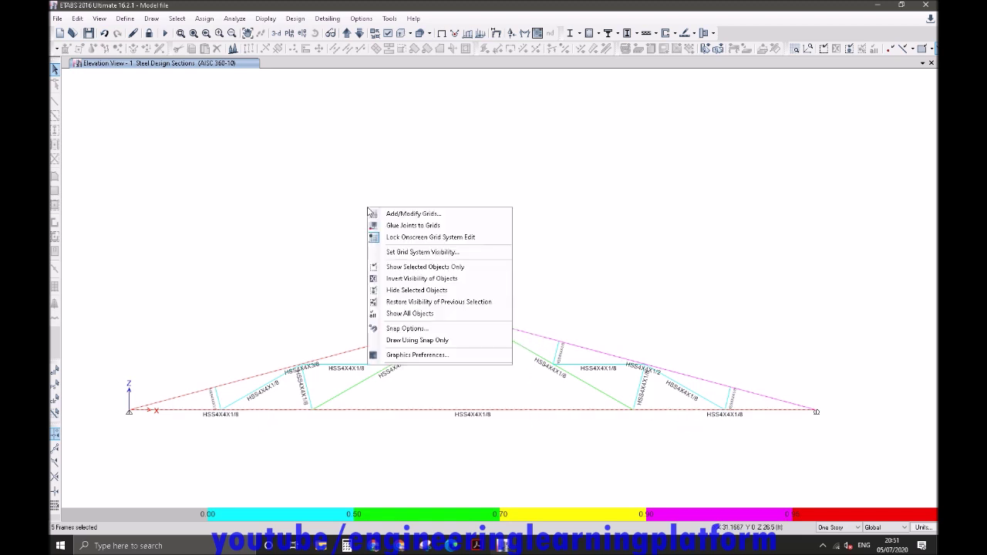
click(398, 267)
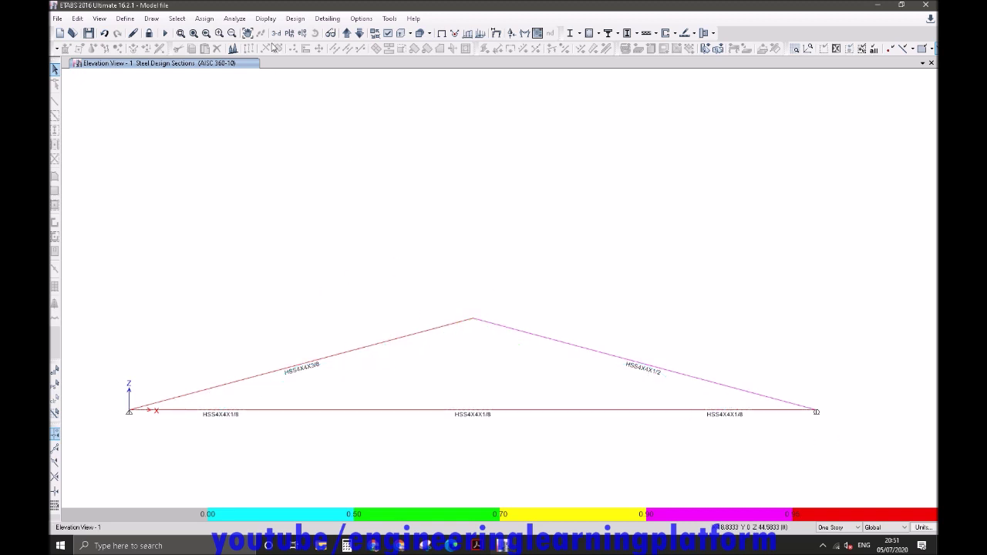
Unlock the model and assign the HSS4X4X1/2 frame section to all isolated chord members, restoring the display of all objects.
click(149, 33)
click(501, 310)
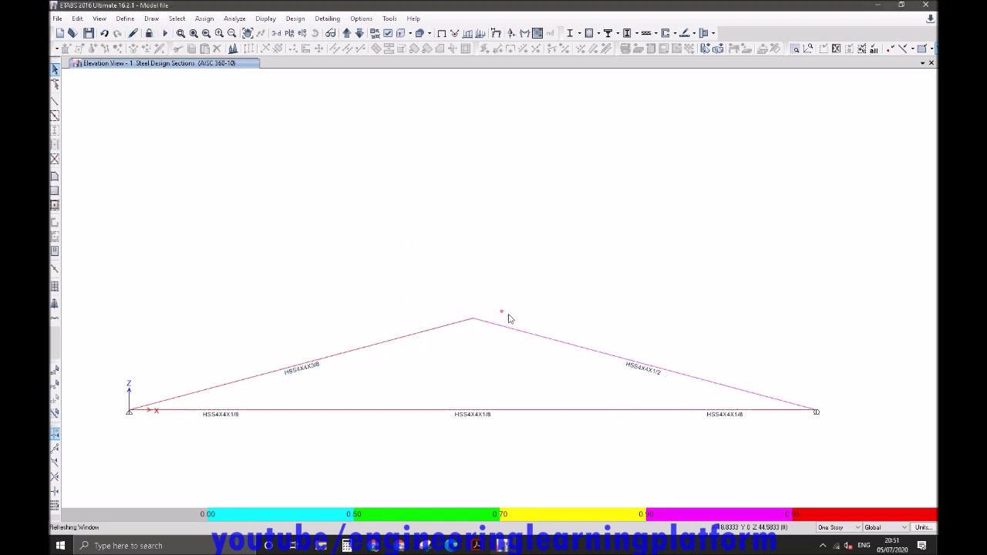
drag(868, 458, 95, 258)
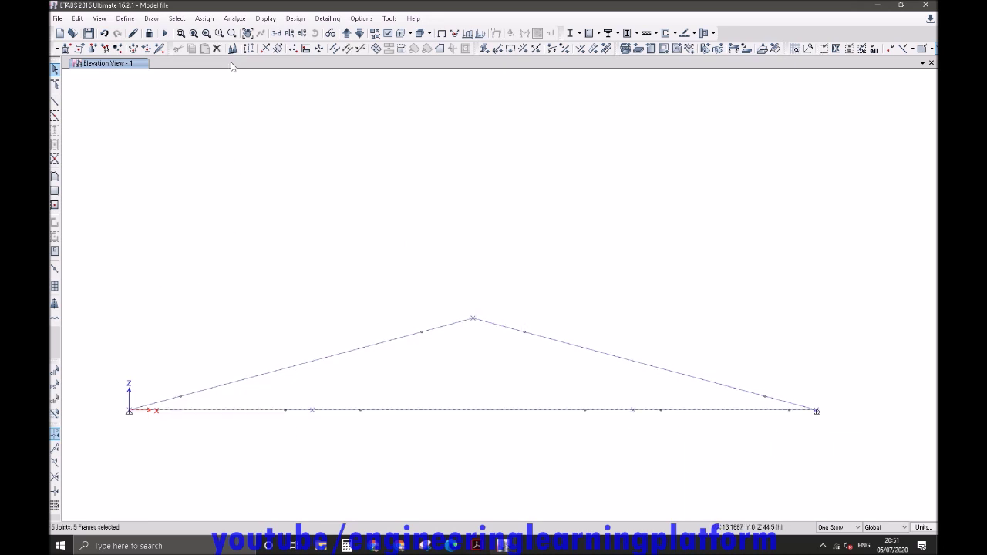
click(203, 18)
mouse_move(212, 42)
click(337, 51)
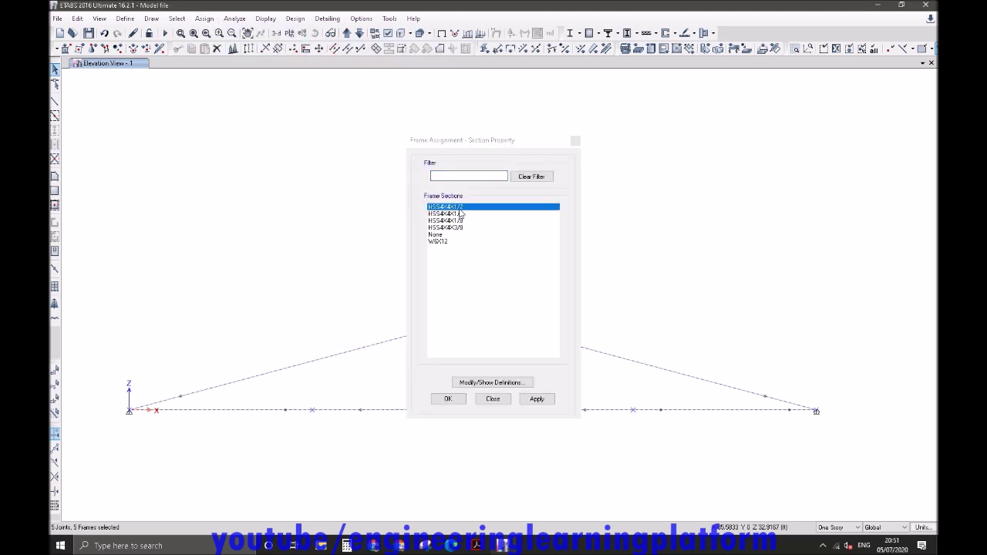
click(448, 398)
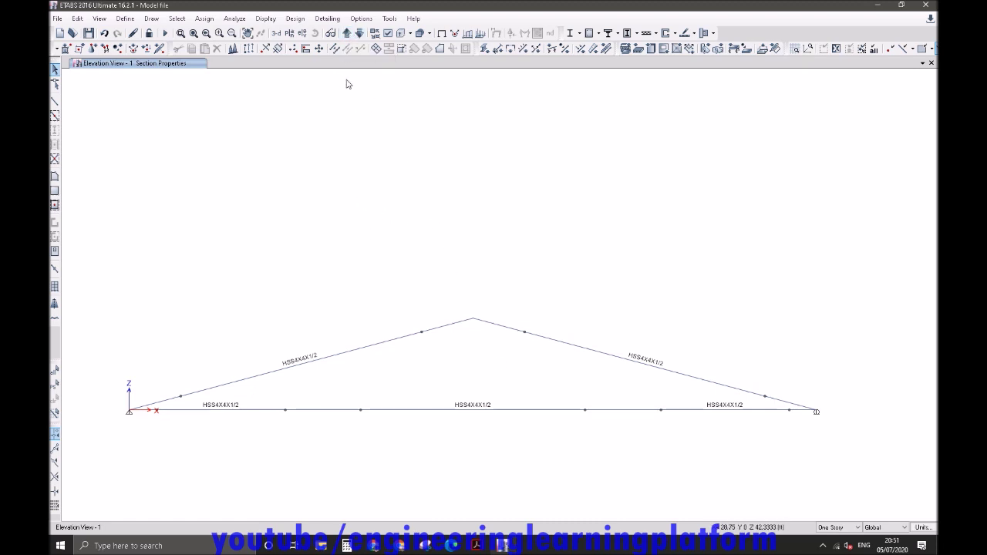
right_click(449, 165)
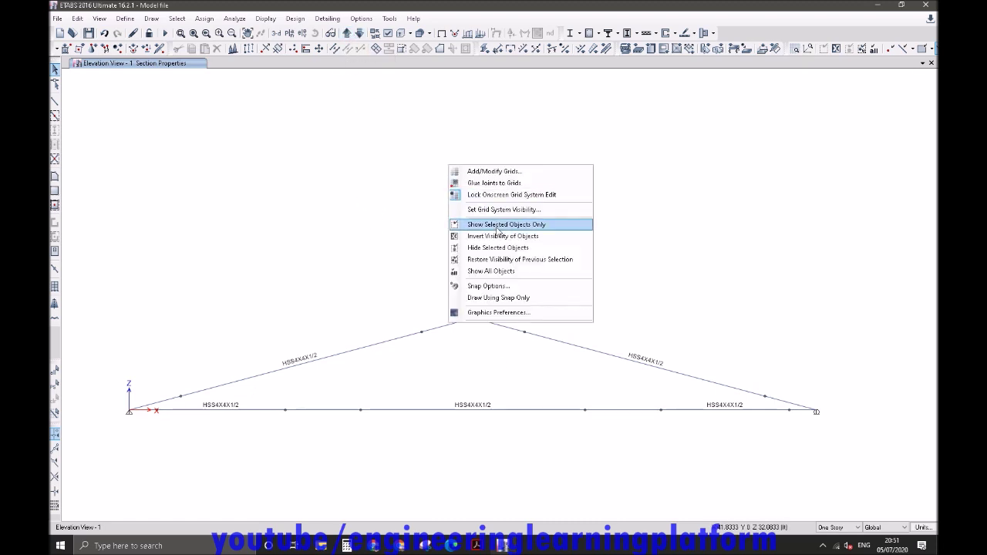
click(504, 271)
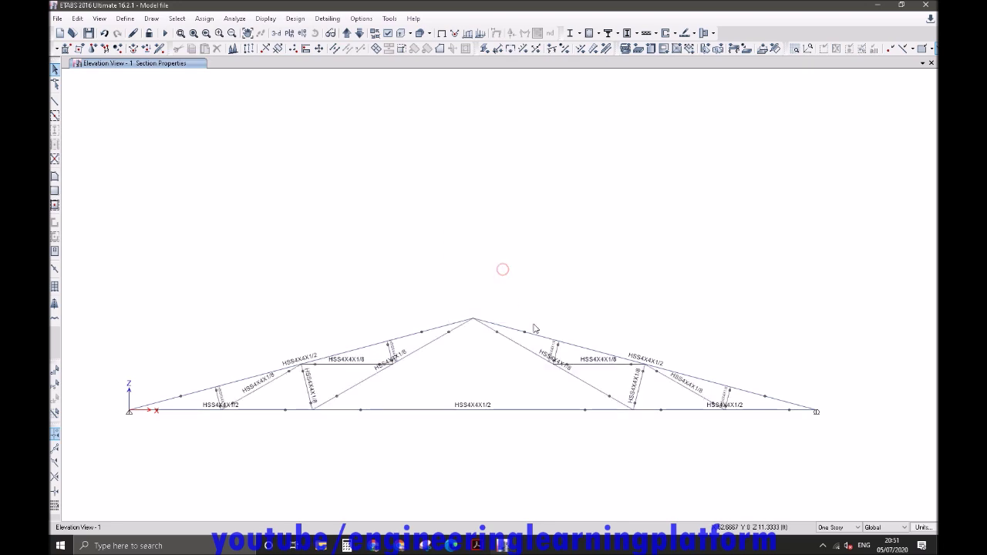
Delete the three other trusses in the 3-D view, keeping the purlins and the updated end truss.
click(276, 33)
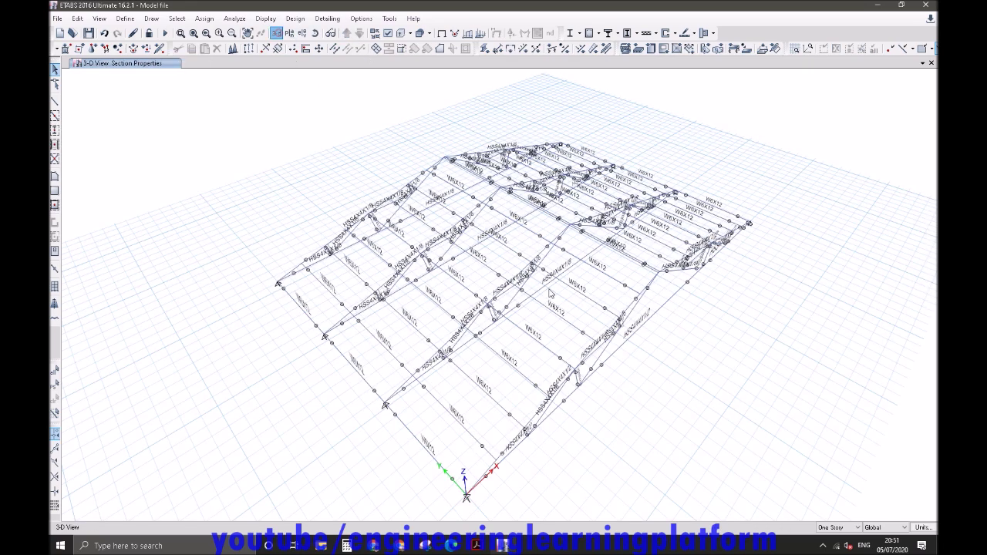
ctrl+right_drag(620, 394, 444, 461)
drag(438, 146, 454, 456)
drag(424, 114, 452, 466)
drag(426, 108, 480, 468)
drag(496, 100, 559, 469)
drag(574, 102, 678, 462)
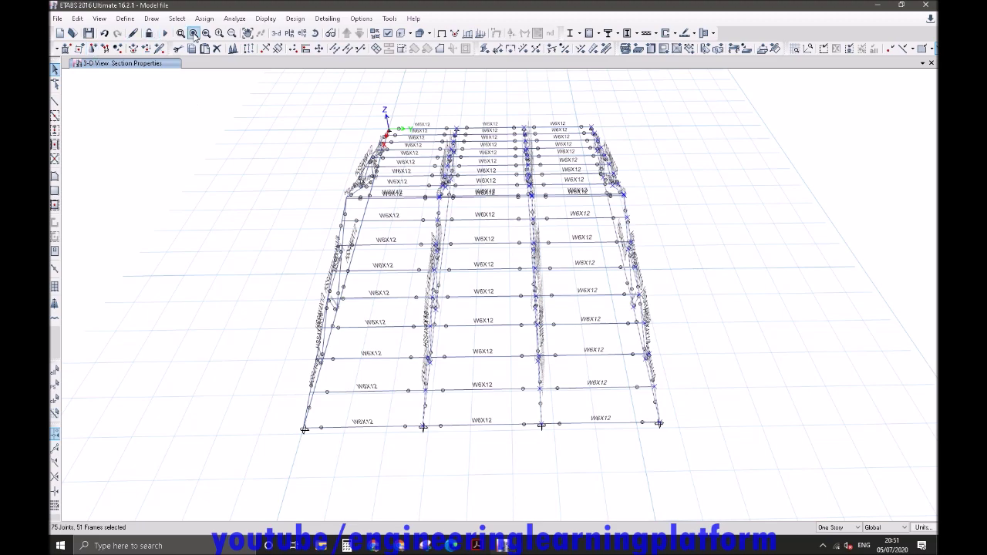
click(217, 49)
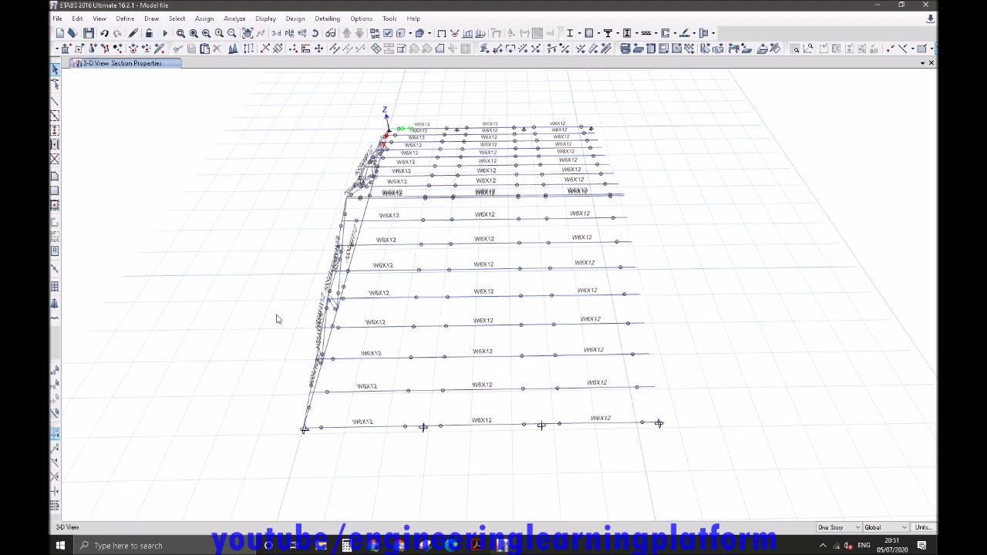
Replicate the updated end truss linearly with dx 0 ft, dy 20 ft and number 3.
shift+middle_drag(281, 332, 491, 265)
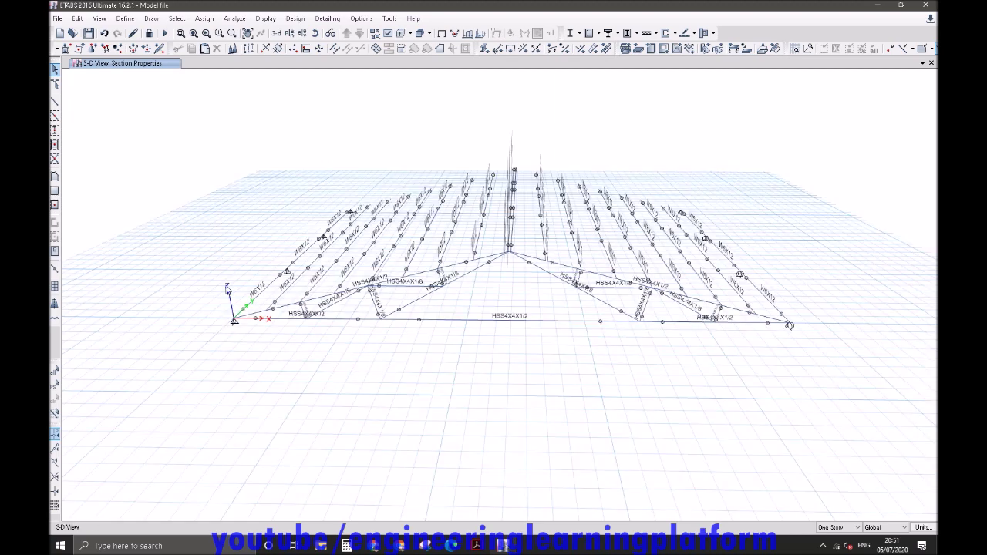
shift+middle_drag(478, 334, 500, 493)
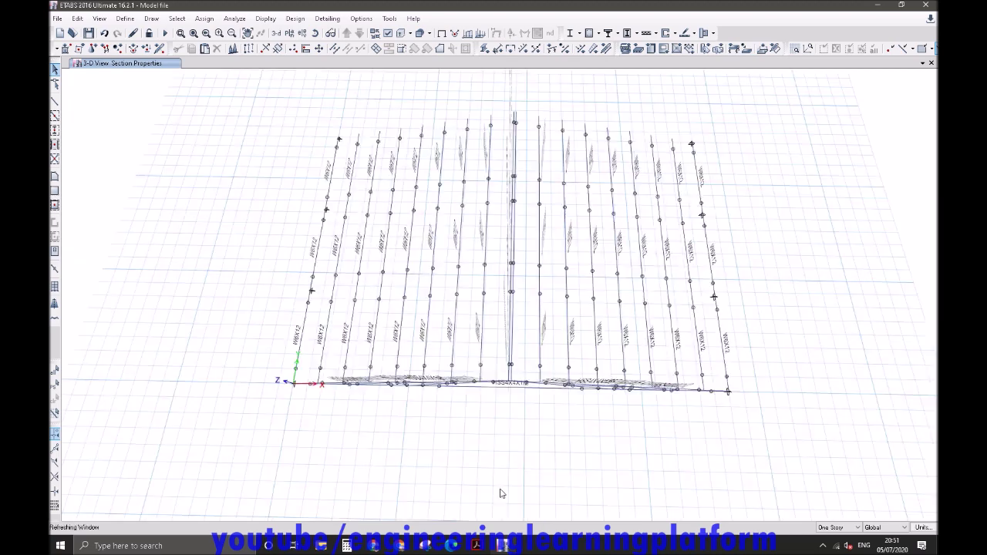
drag(239, 355, 744, 439)
drag(272, 365, 764, 442)
shift+middle_drag(545, 435, 544, 354)
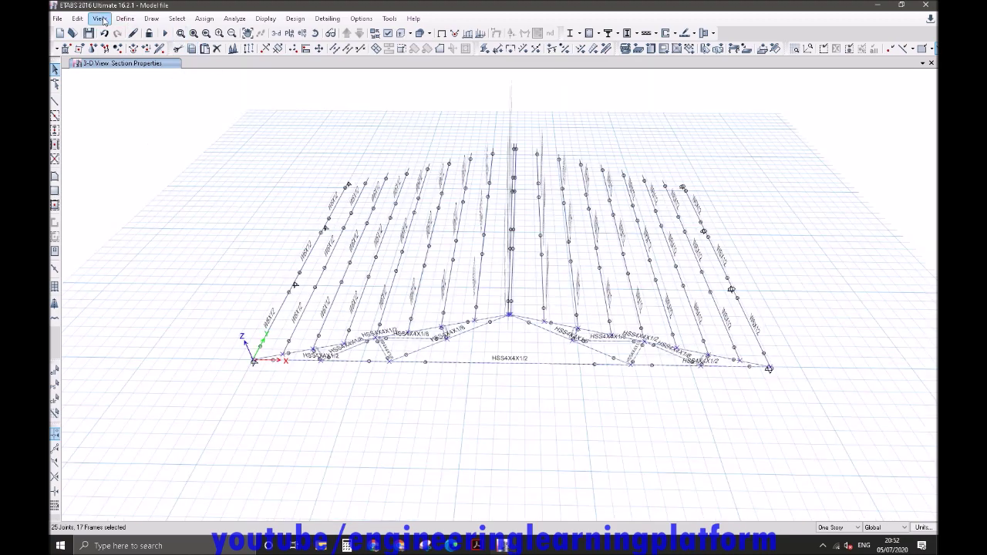
click(80, 18)
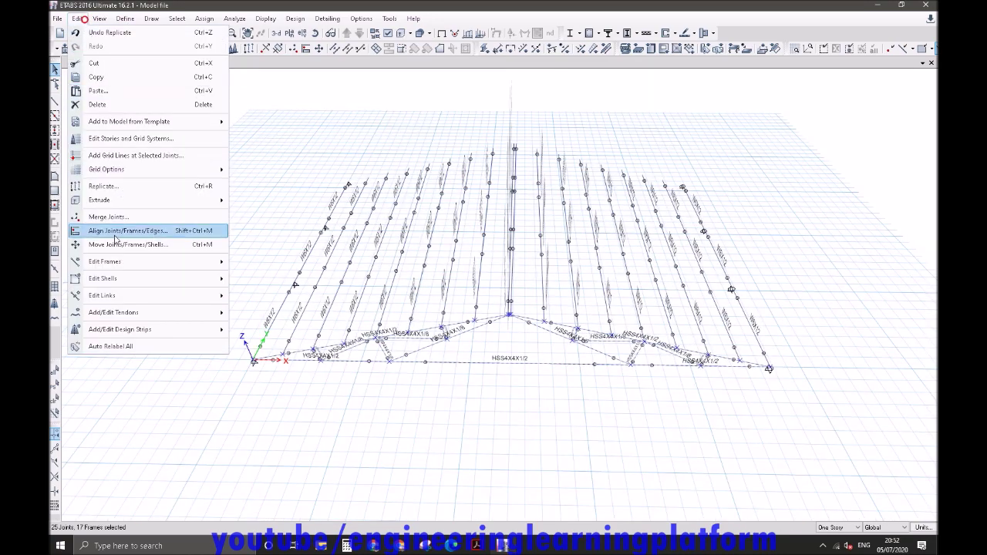
click(123, 185)
click(478, 418)
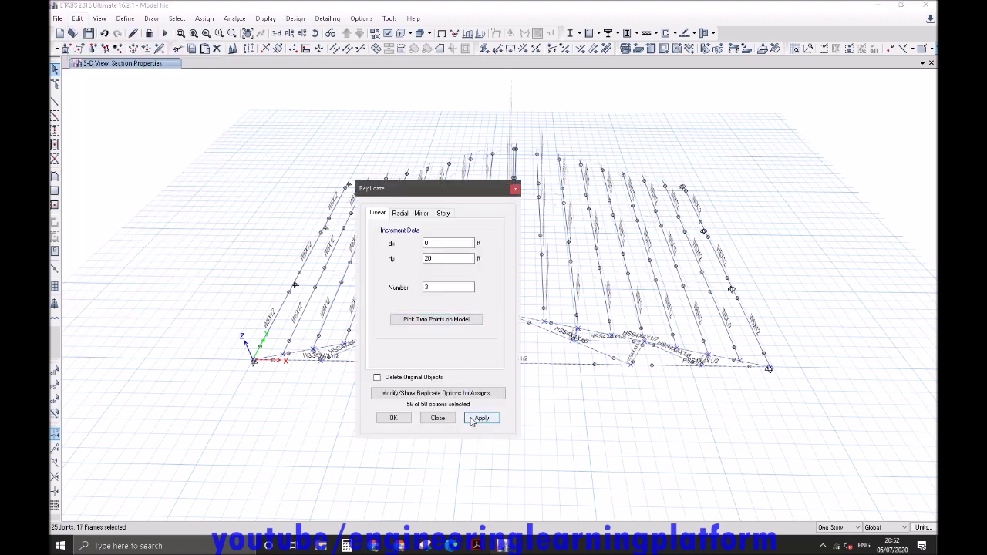
click(393, 418)
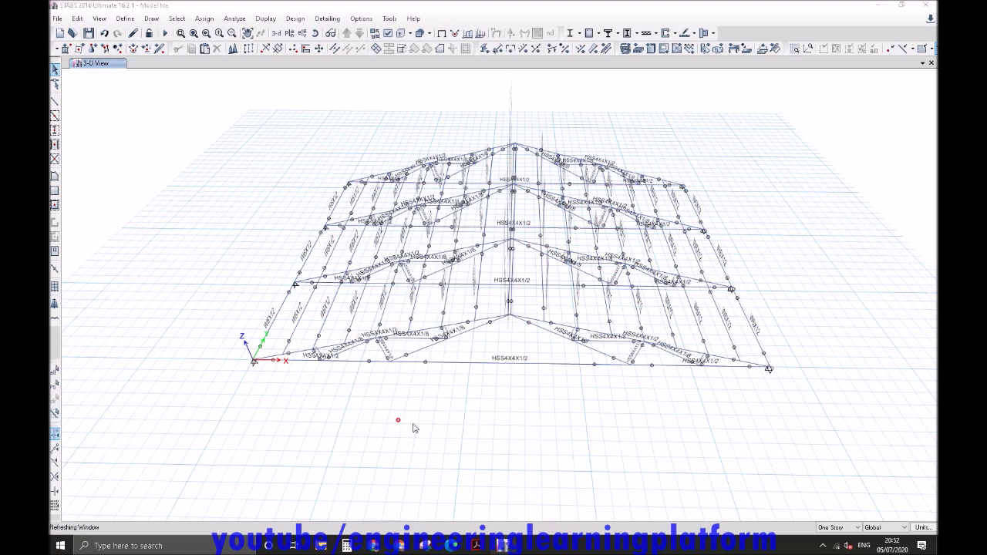
Check which design procedure is assigned to one of the W6X12 purlins.
shift+middle_drag(588, 423, 519, 399)
right_click(313, 277)
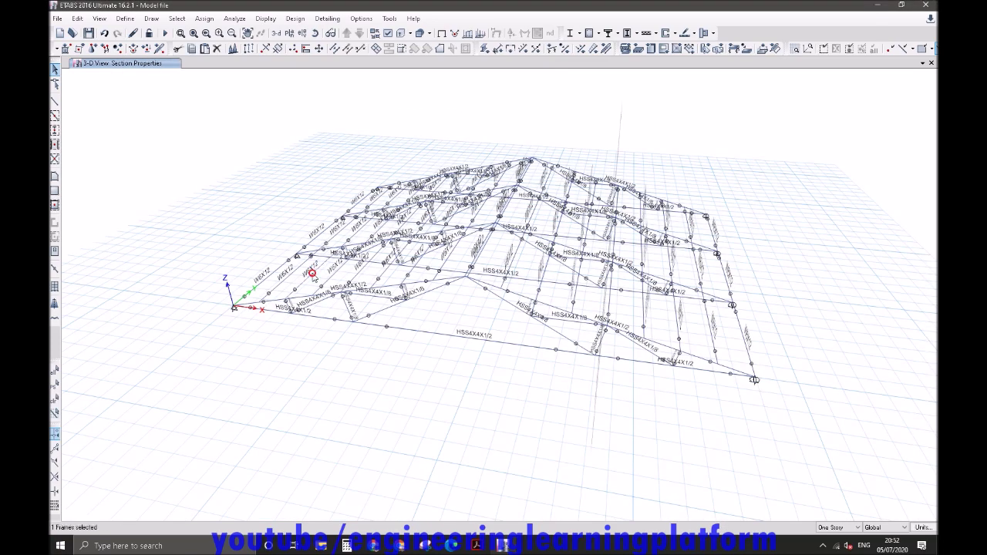
click(532, 174)
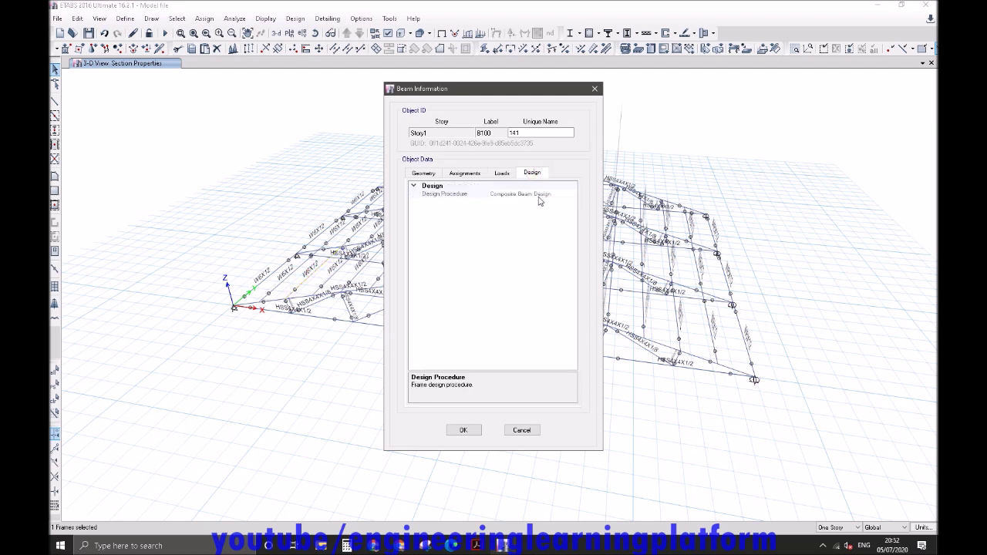
click(505, 430)
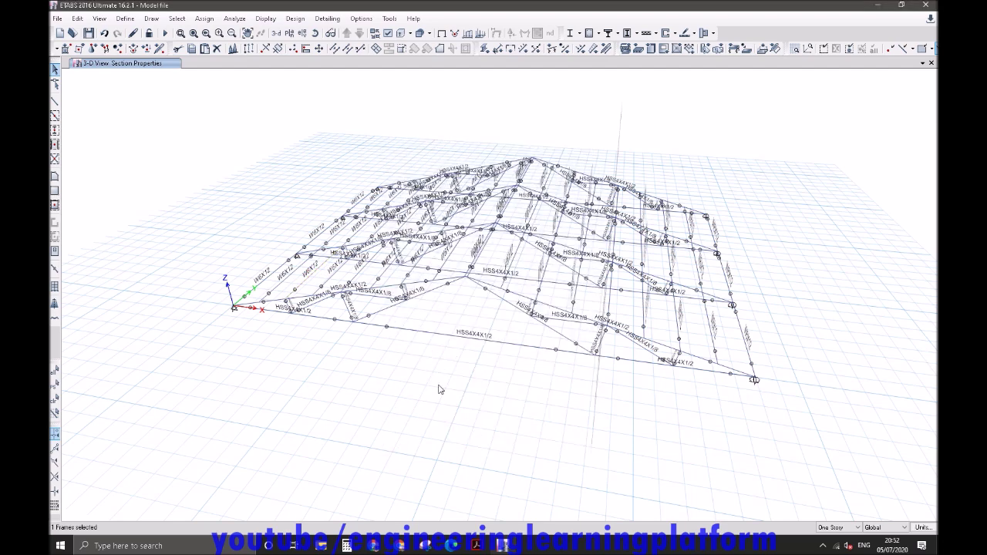
Select all frames with the W6X12 property and overwrite their design procedure with Steel Frame Design.
shift+middle_drag(380, 410, 512, 426)
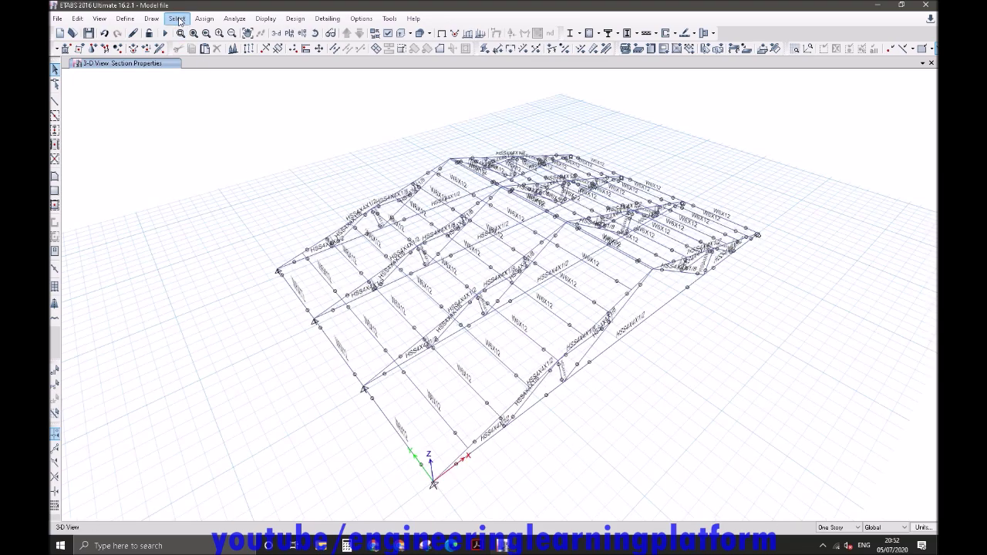
click(176, 18)
mouse_move(199, 36)
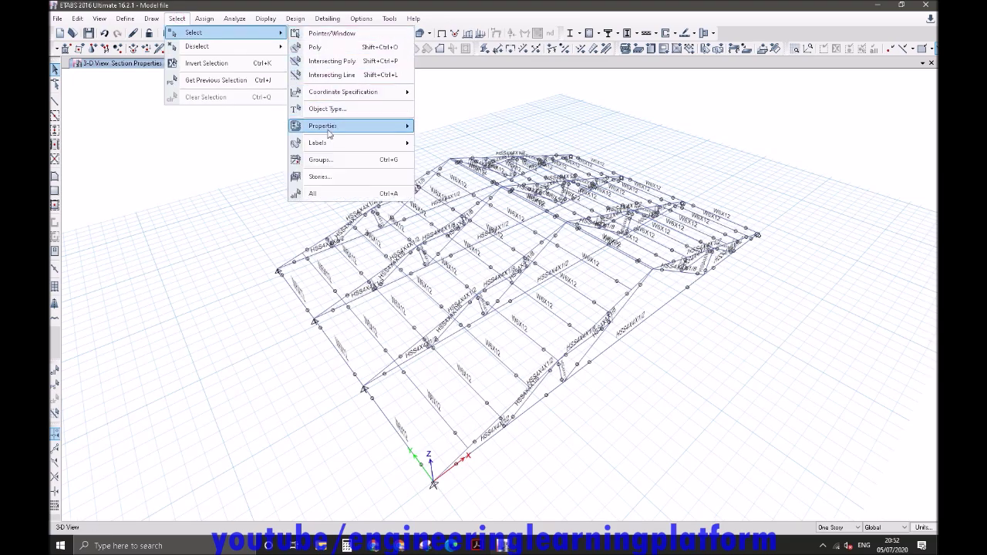
mouse_move(328, 126)
click(464, 144)
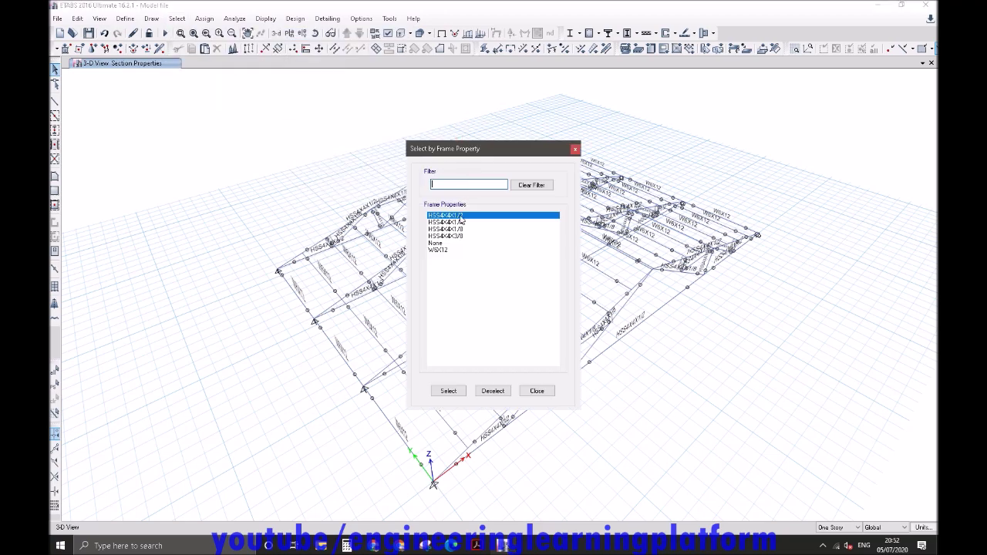
click(450, 250)
click(448, 391)
click(534, 391)
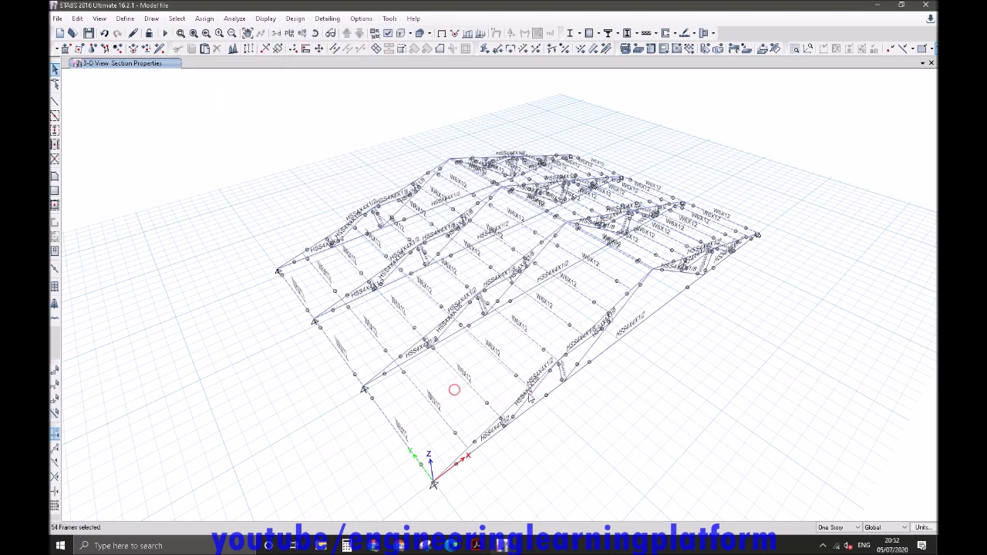
click(296, 18)
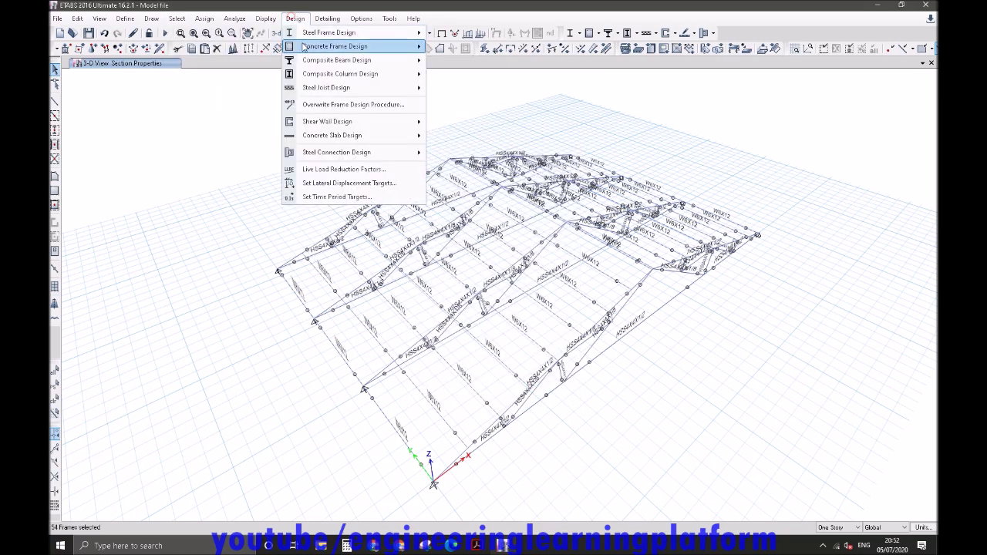
mouse_move(306, 44)
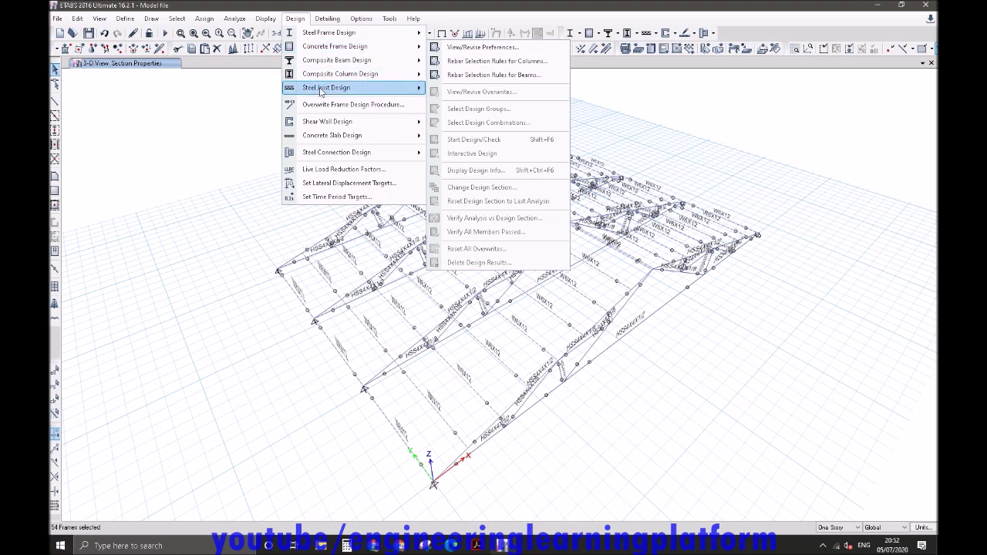
click(385, 108)
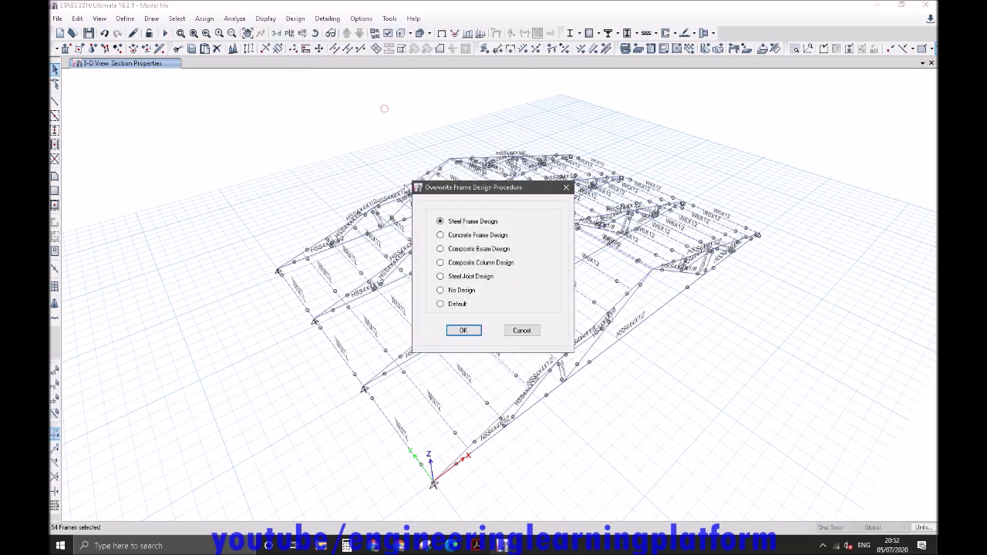
click(469, 329)
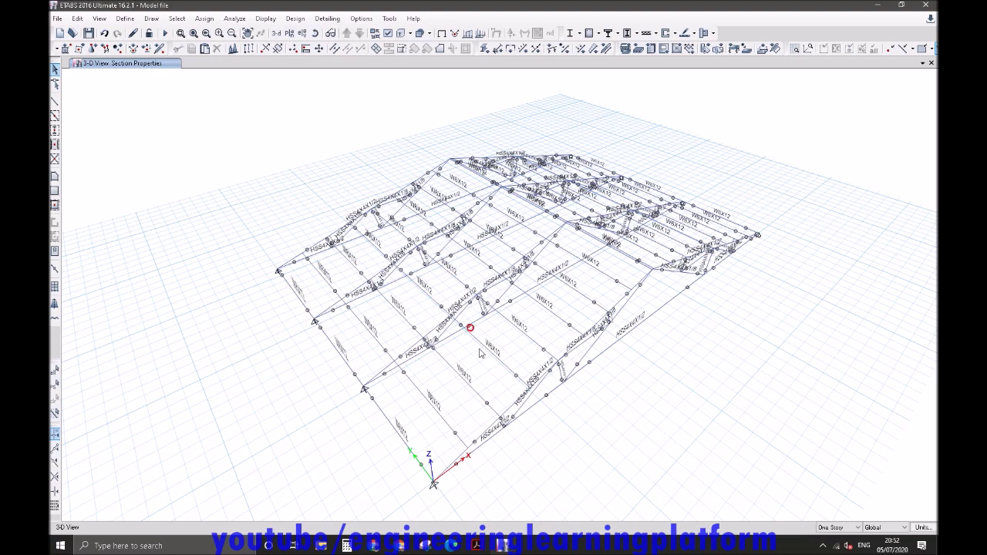
Run the analysis and start the steel frame design check for the roof model with its purlins.
click(165, 33)
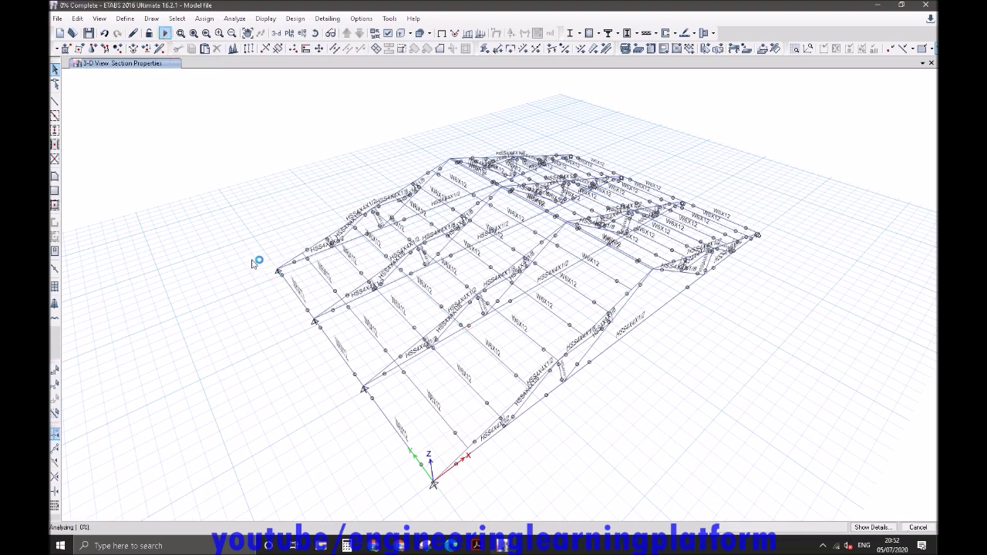
click(571, 33)
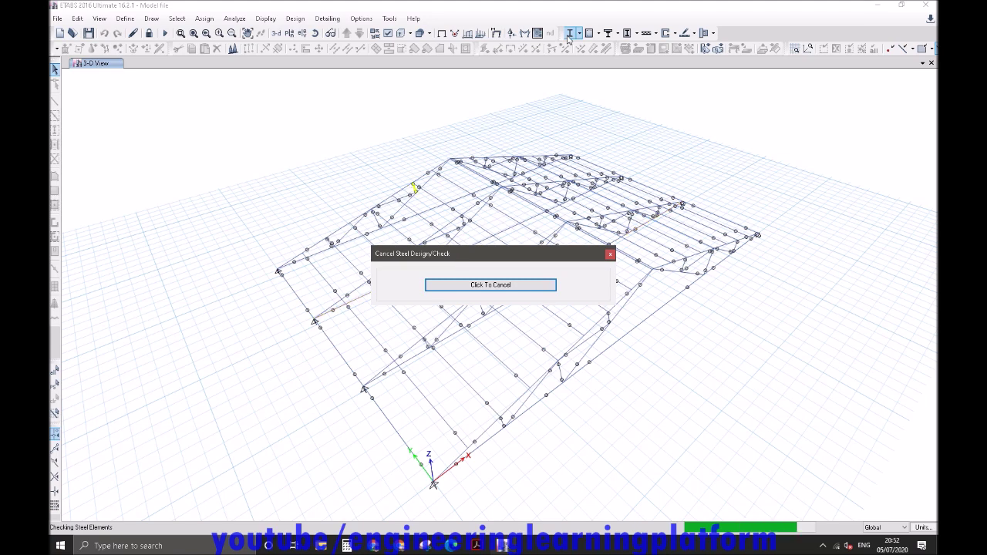
click(527, 312)
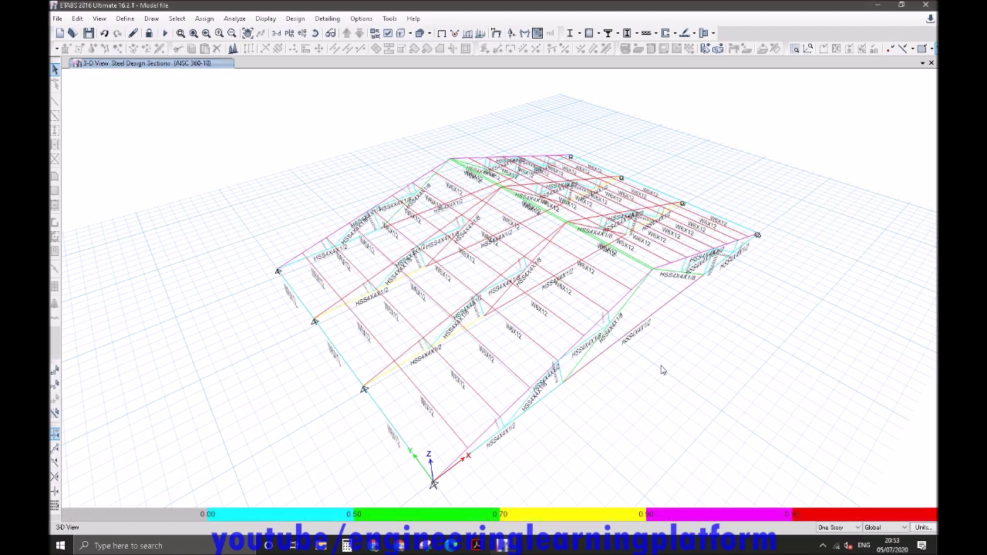
Check the strength and deflection design ratios of the end truss's long middle bottom chord member.
shift+middle_drag(631, 363, 574, 359)
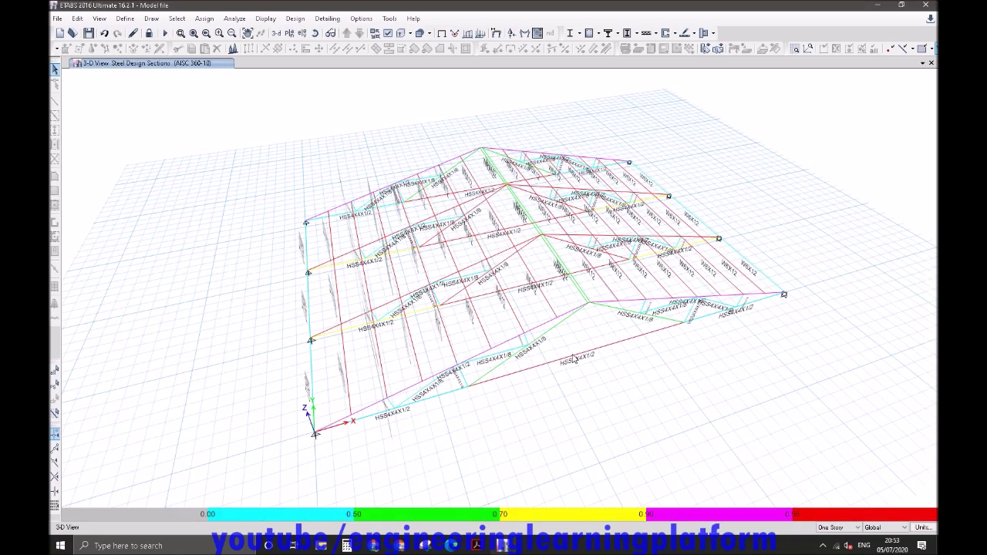
right_click(574, 359)
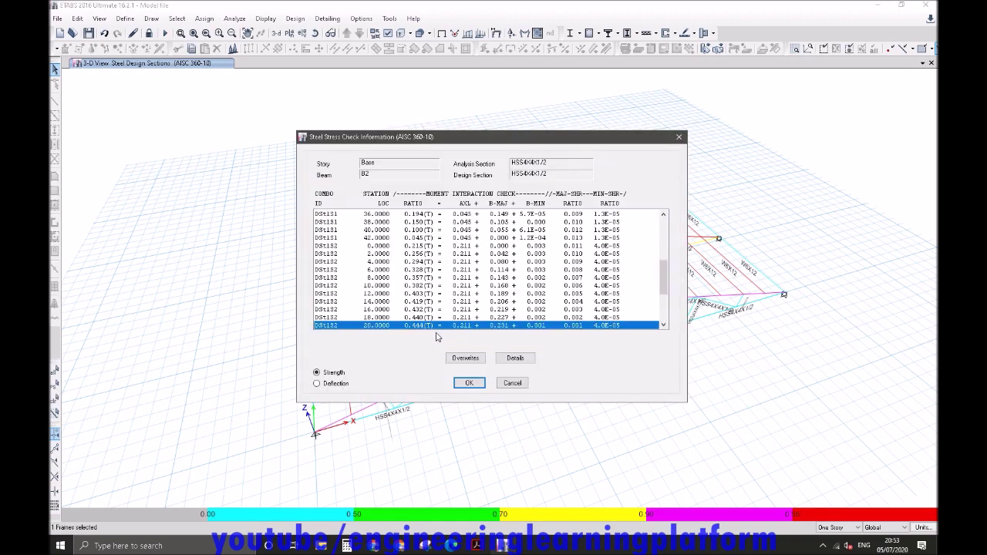
click(337, 384)
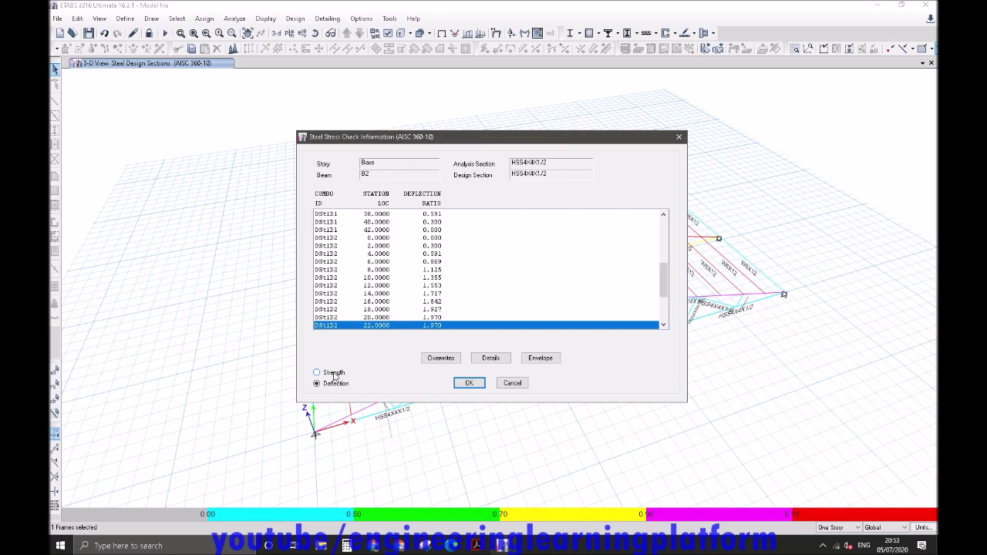
click(334, 374)
click(513, 382)
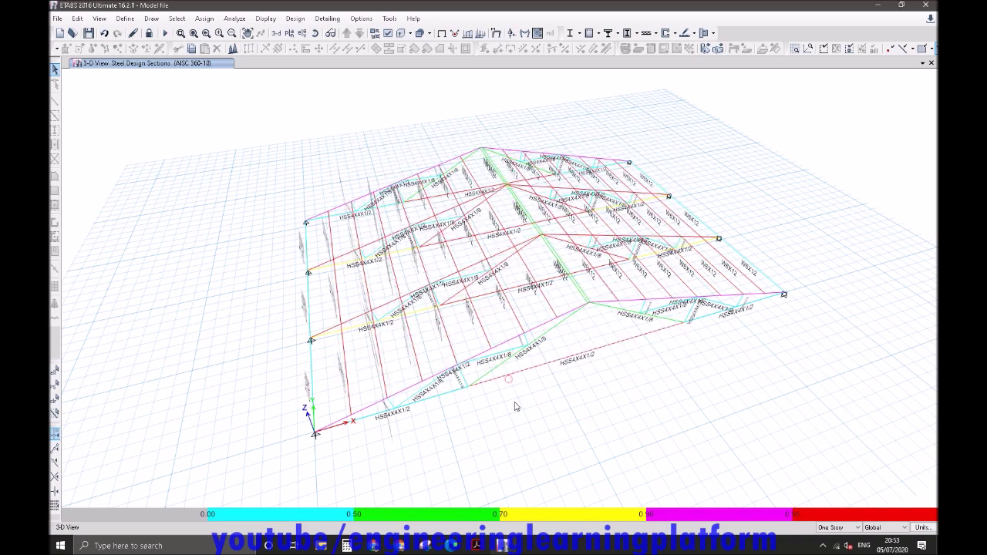
Check the strength design ratios of an interior truss's top chord and look over the roof from both sides.
mouse_move(572, 432)
shift+middle_down()
mouse_move(393, 419)
mouse_move(541, 390)
shift+middle_up()
right_click(576, 324)
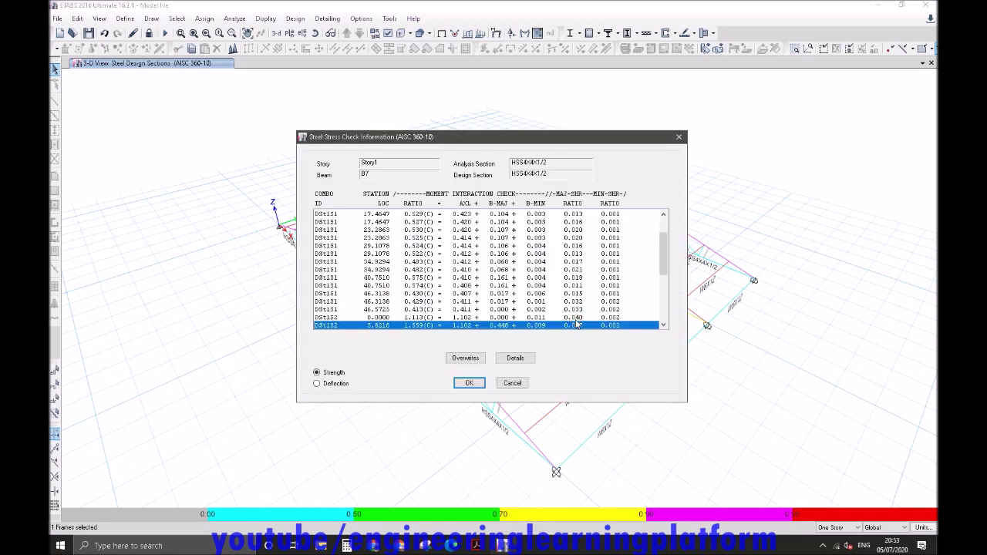
key(Escape)
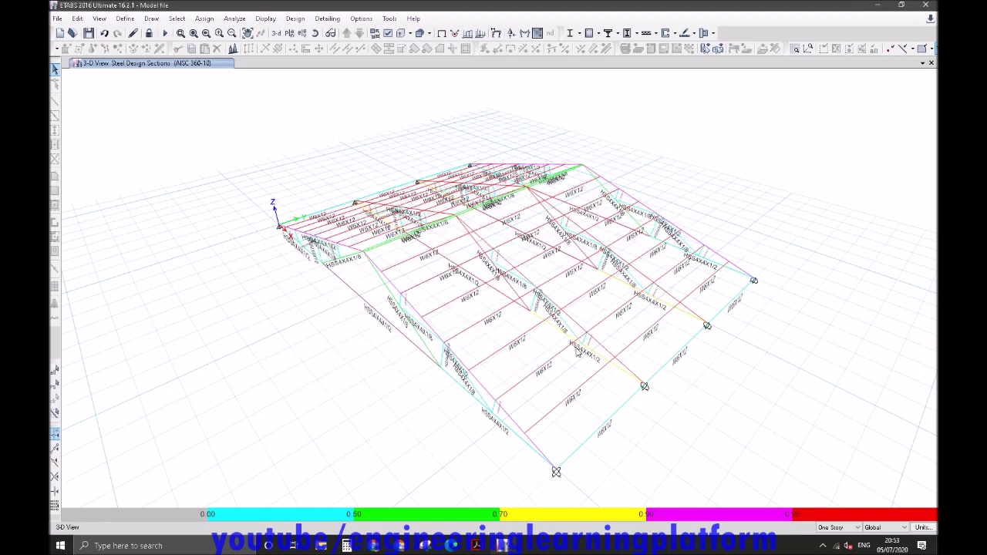
shift+middle_drag(573, 389, 604, 403)
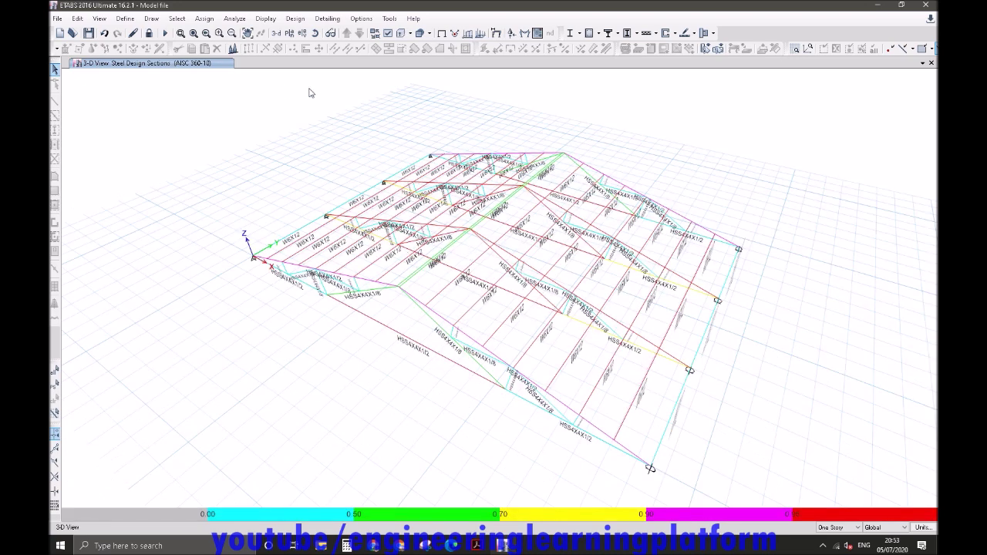
shift+middle_drag(368, 350, 571, 388)
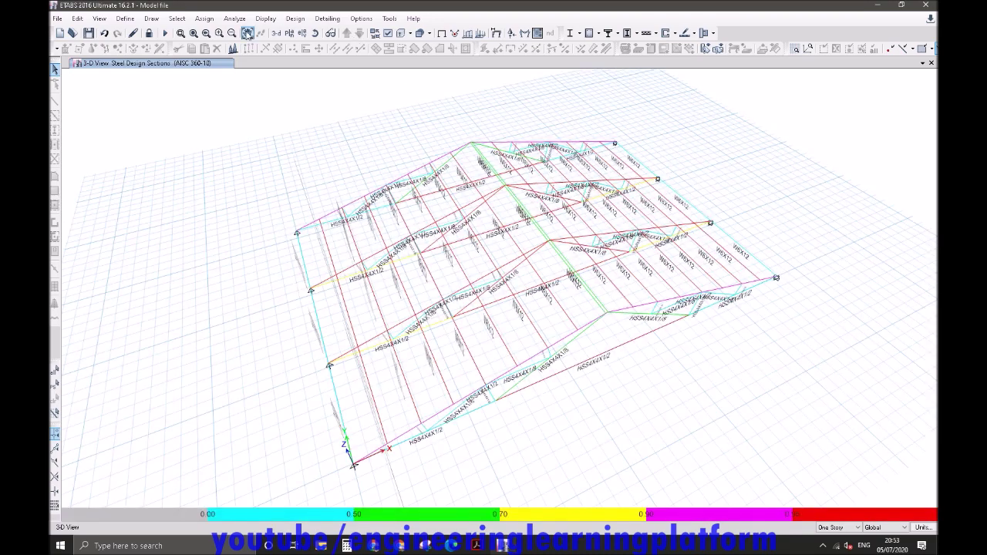
Unlock the model and change the Framing Type in the AISC 360-10 steel frame design preferences.
click(149, 33)
click(509, 309)
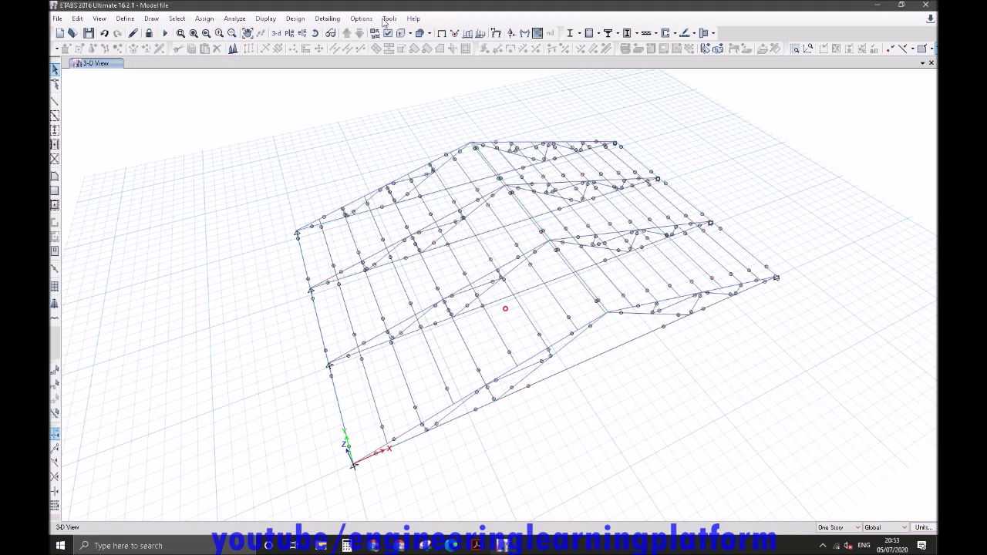
click(295, 18)
mouse_move(339, 32)
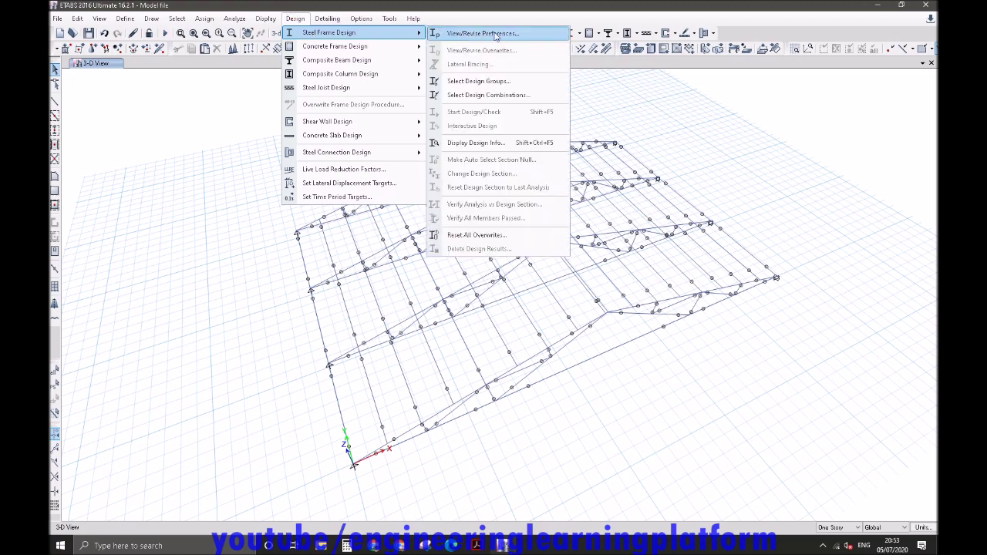
click(492, 34)
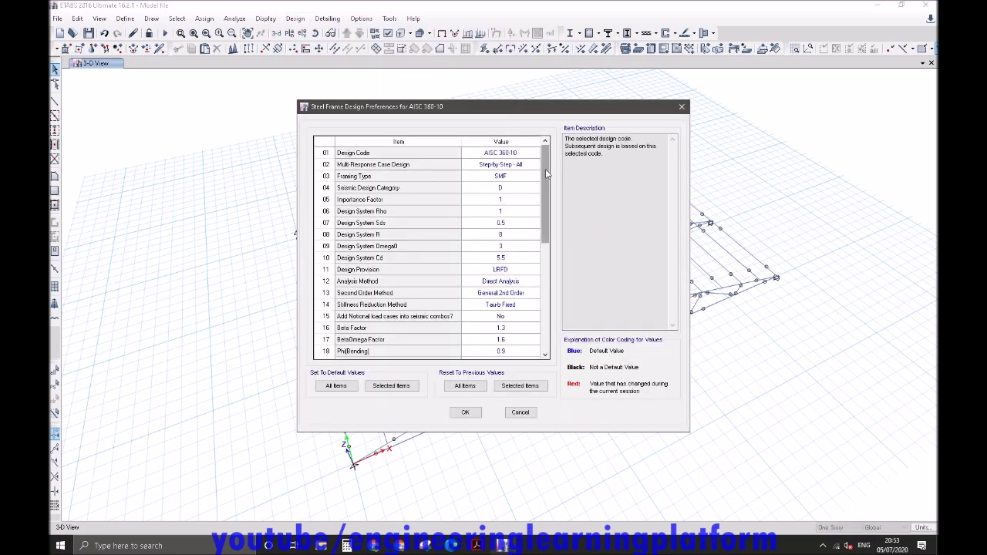
drag(546, 174, 544, 176)
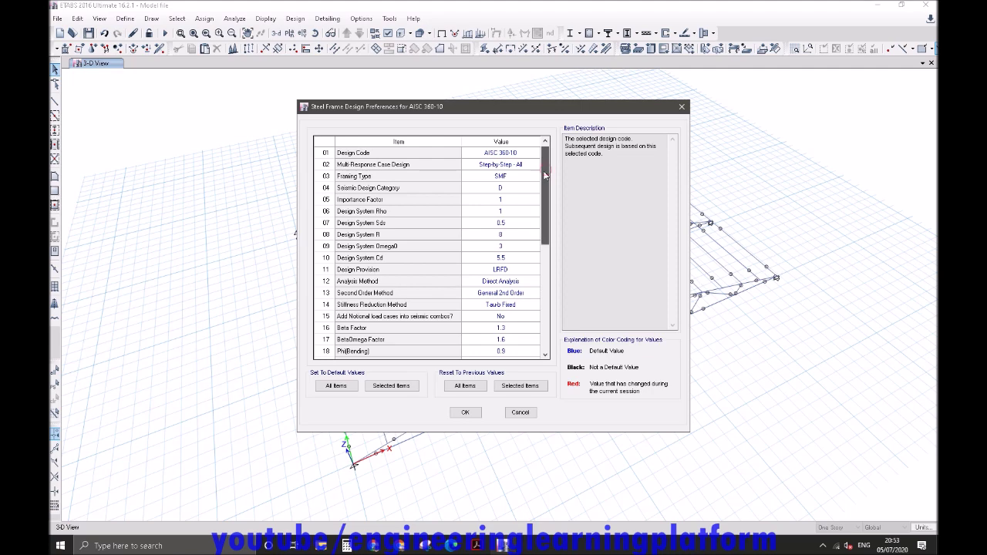
click(532, 177)
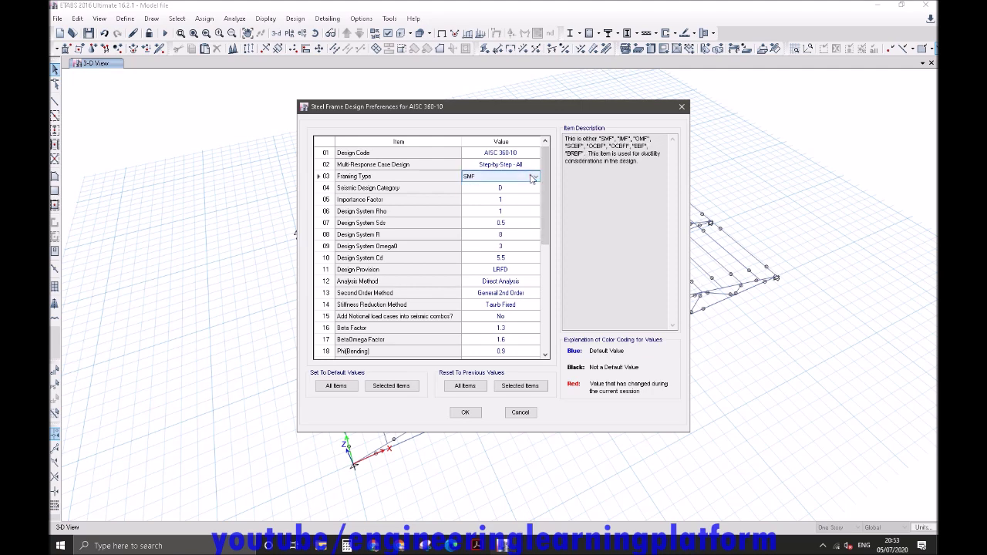
click(535, 176)
click(518, 197)
drag(542, 193, 540, 276)
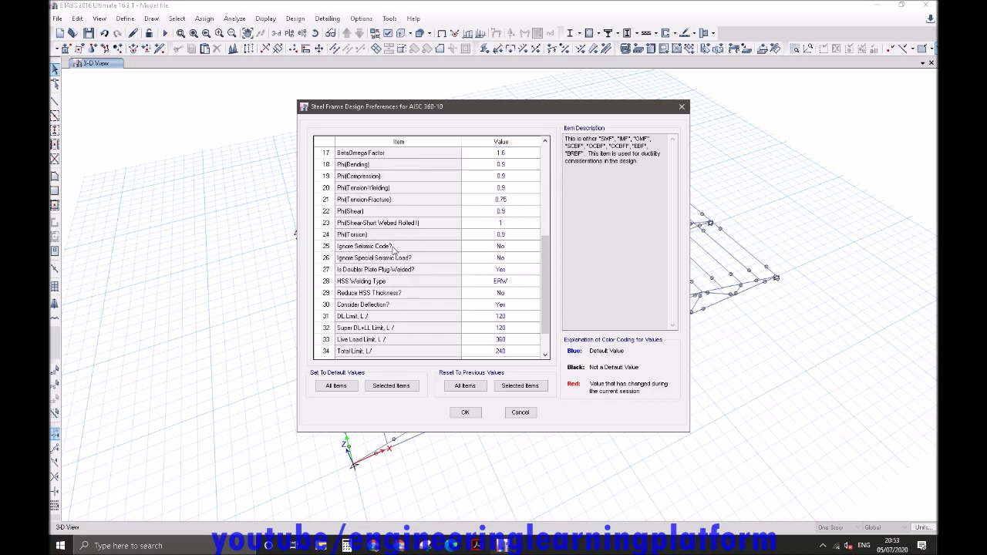
Set Ignore Seismic Code and Ignore Special Seismic Load to Yes in the steel frame design preferences.
click(510, 247)
click(506, 256)
click(506, 259)
click(509, 259)
click(506, 268)
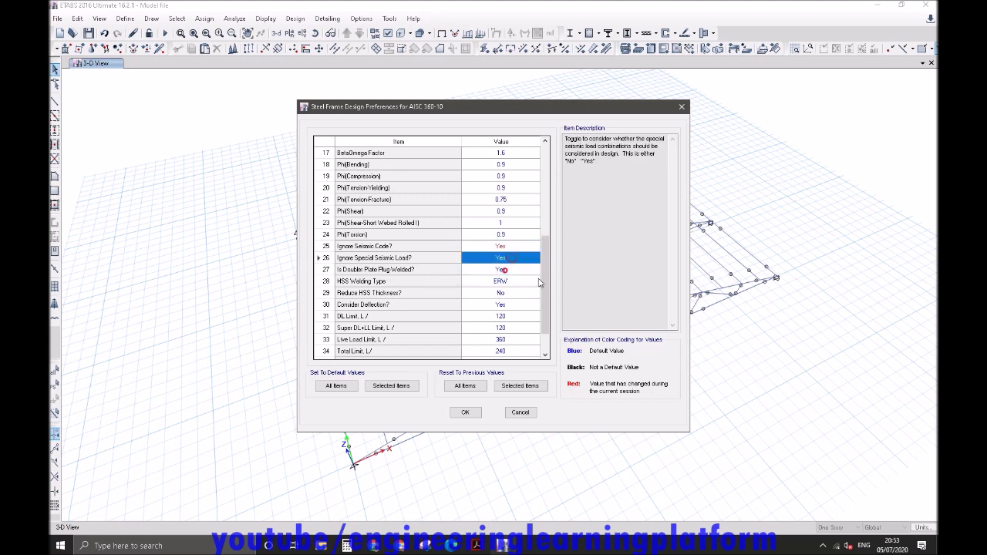
Set Consider Deflection to No and apply the steel frame design preferences.
scroll(540, 289, down, 2)
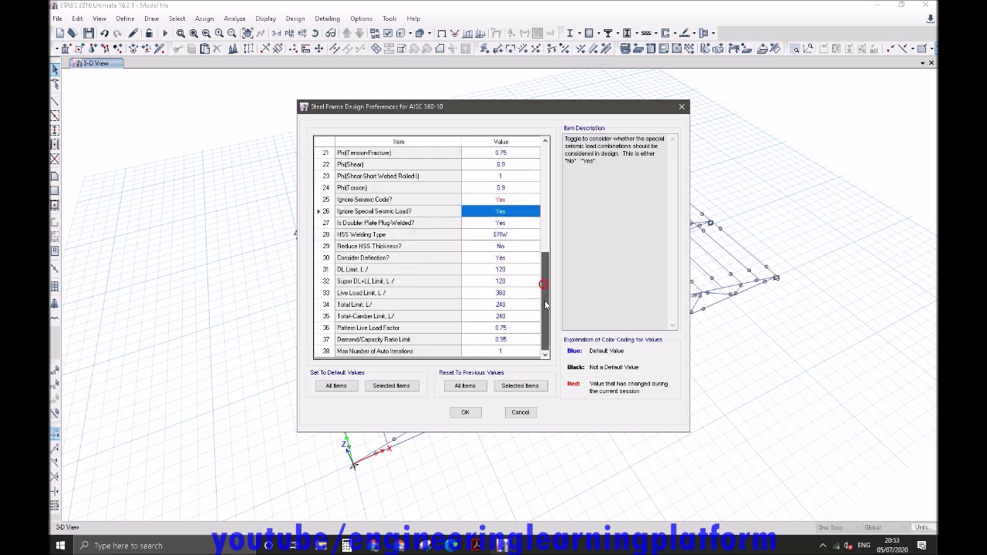
click(506, 259)
click(505, 258)
click(501, 279)
click(466, 412)
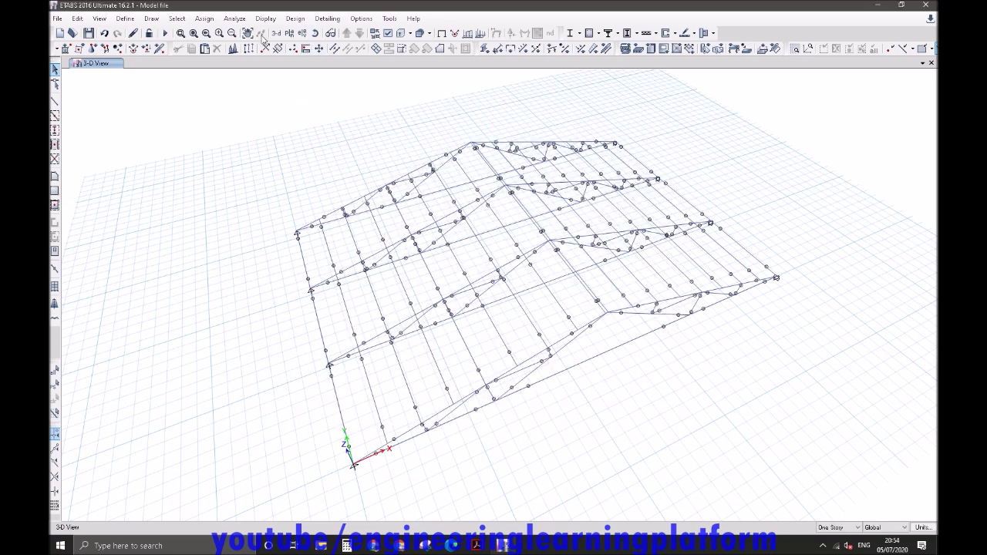
Import the HSS5X5X1/2, HSS5X5X1/4, HSS5X5X1/8, HSS5X5X3/8 and HSS5X5X3/16 steel tube sections from the AISC14 property file.
click(131, 19)
mouse_move(144, 49)
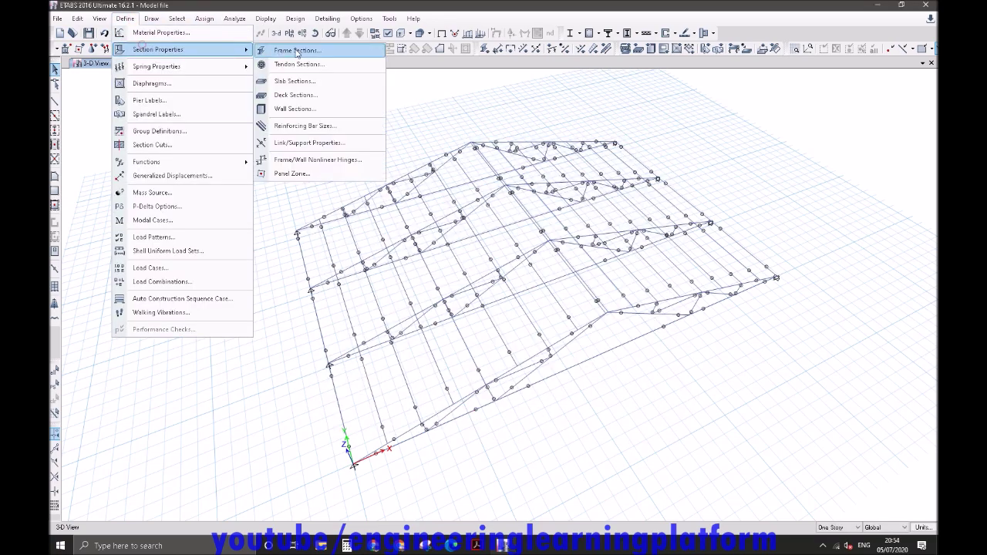
click(297, 51)
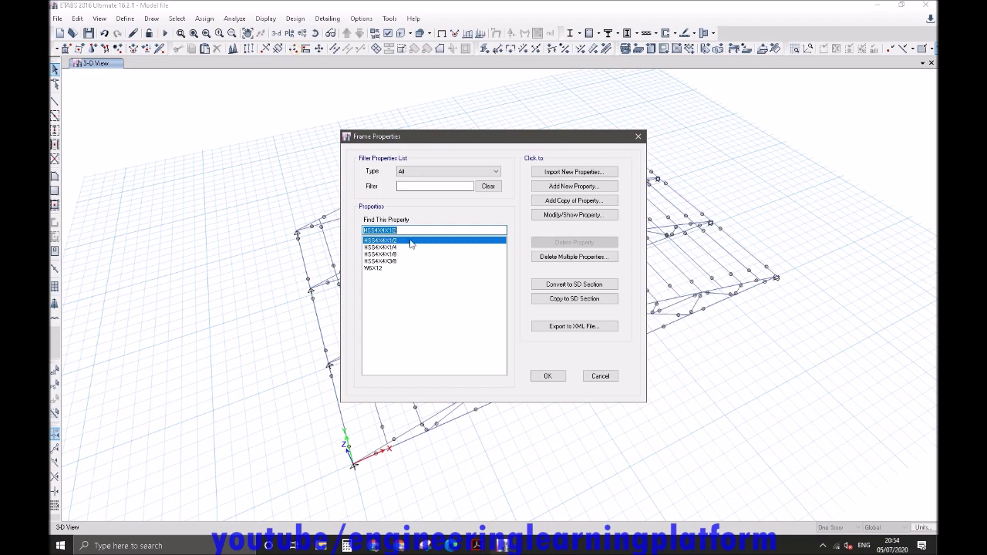
click(574, 186)
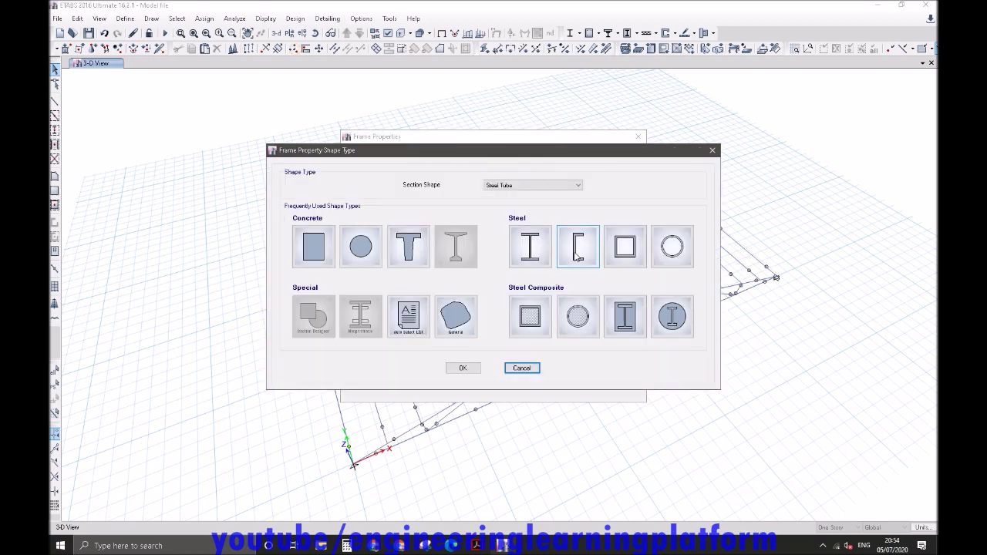
click(621, 253)
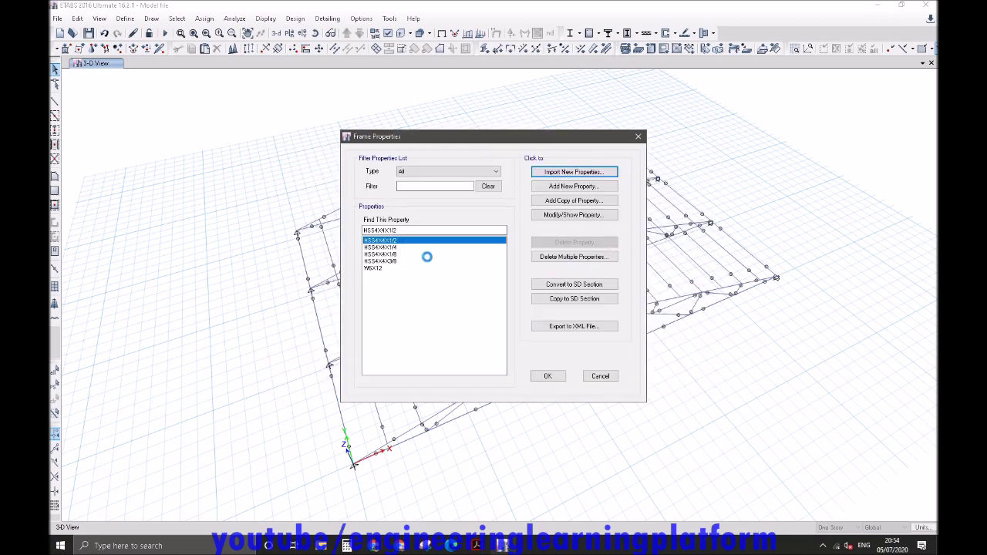
click(485, 243)
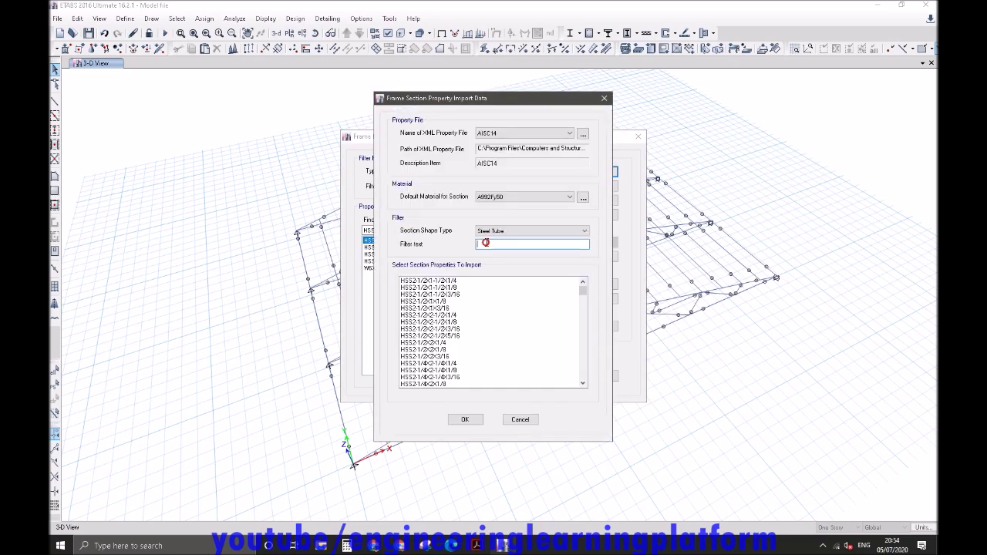
text(hss5)
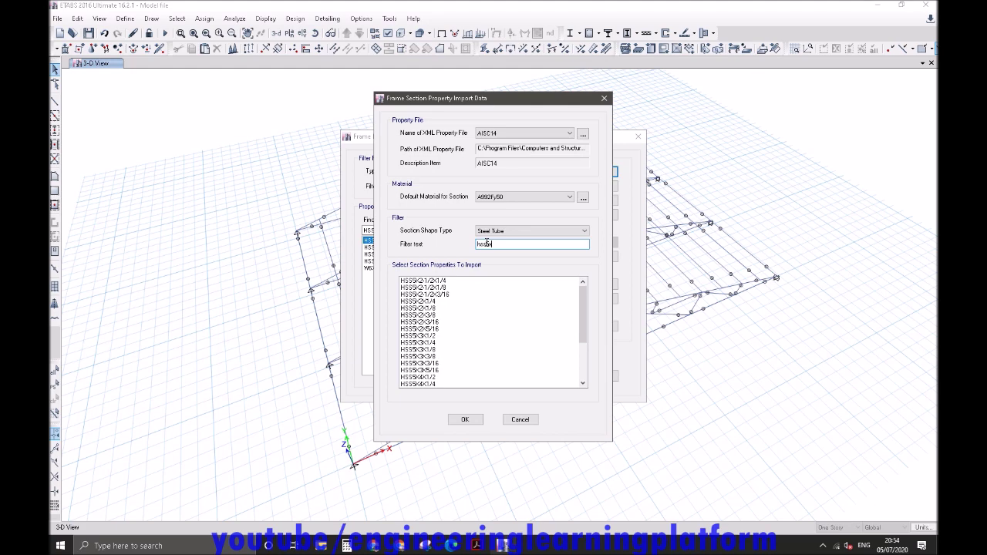
text(x5)
drag(430, 280, 436, 311)
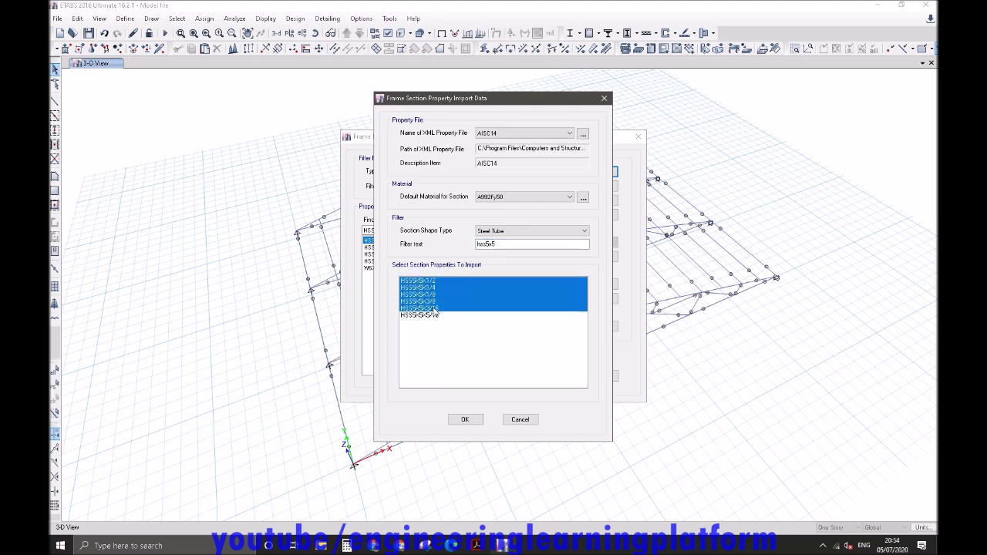
click(468, 418)
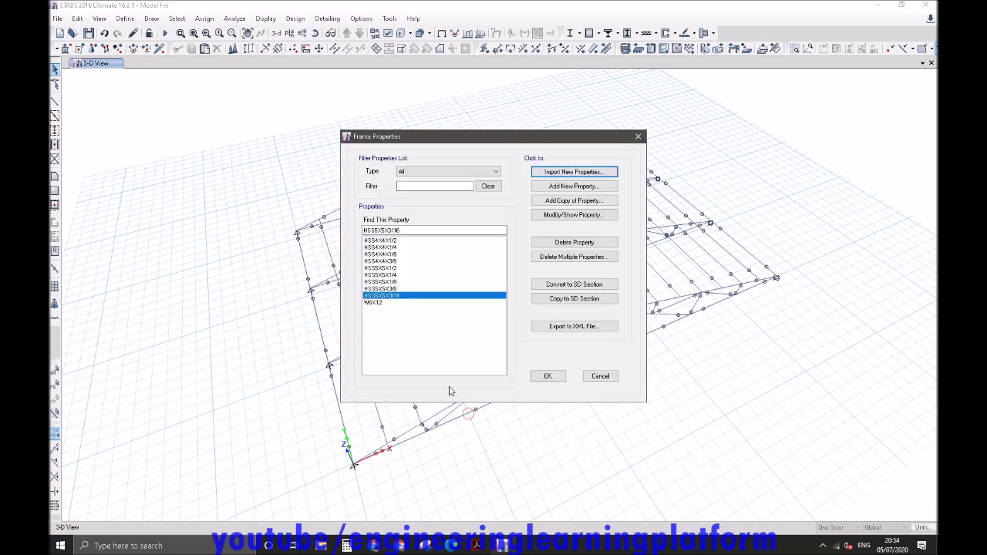
click(559, 377)
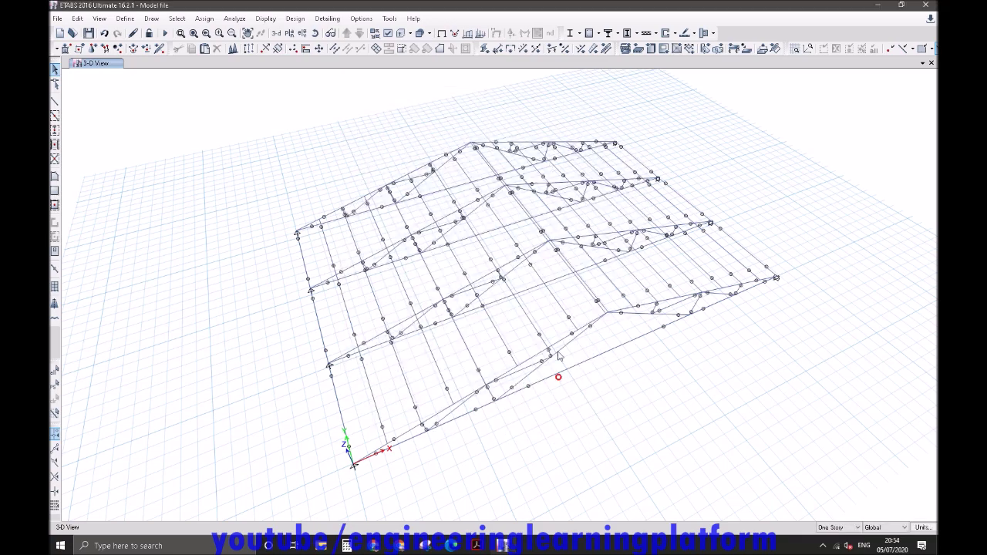
Show the truss on grid line 1 in an elevation view.
click(302, 33)
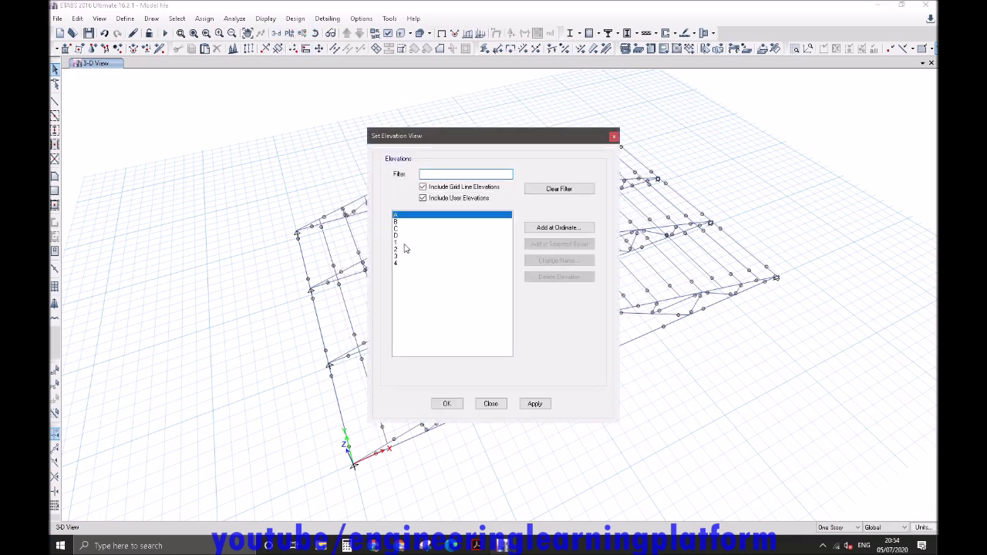
click(406, 243)
click(447, 403)
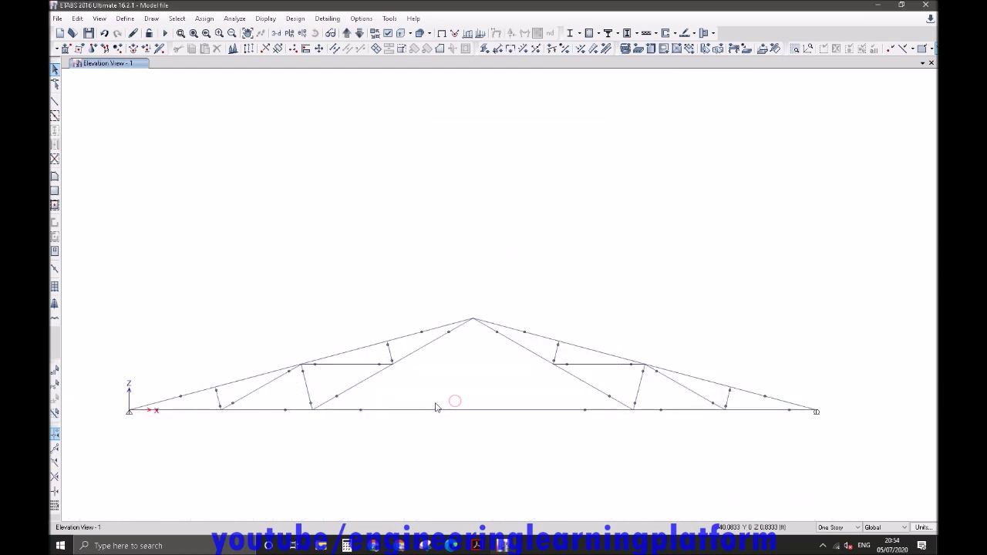
mouse_move(571, 327)
middle_down()
mouse_move(540, 359)
mouse_move(543, 341)
middle_up()
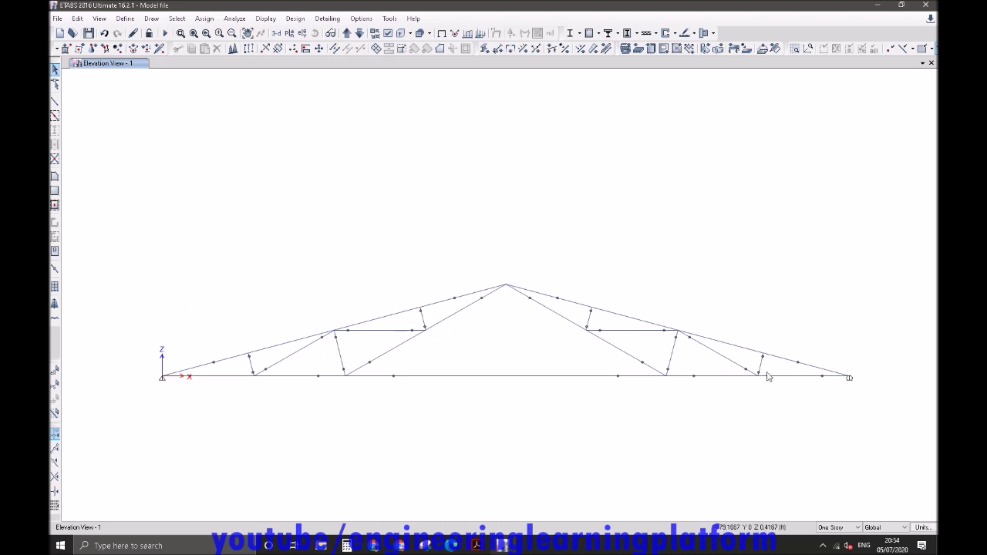
Select all web members of the grid line 1 truss and hide them, leaving only the top and bottom chords.
drag(768, 372, 231, 368)
drag(630, 354, 393, 323)
right_click(488, 165)
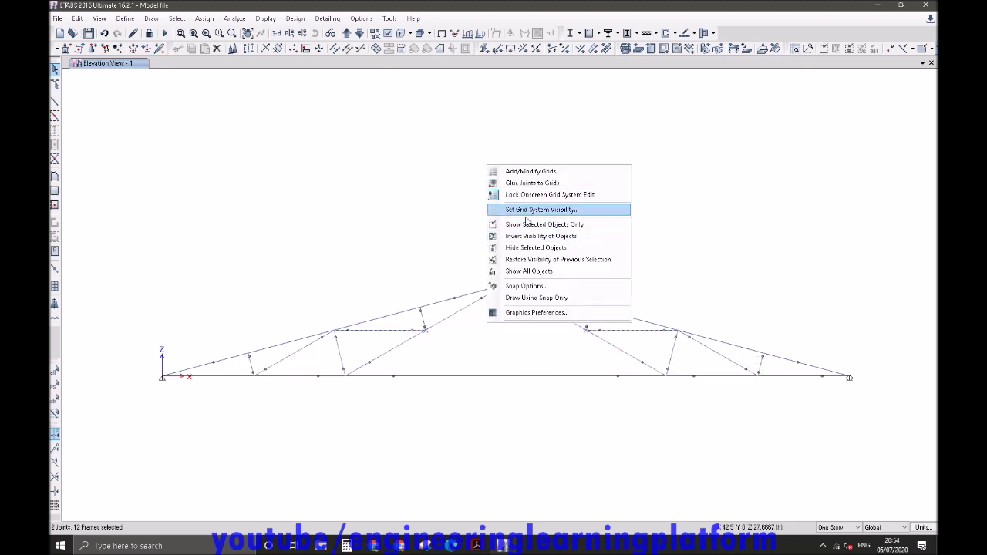
click(529, 247)
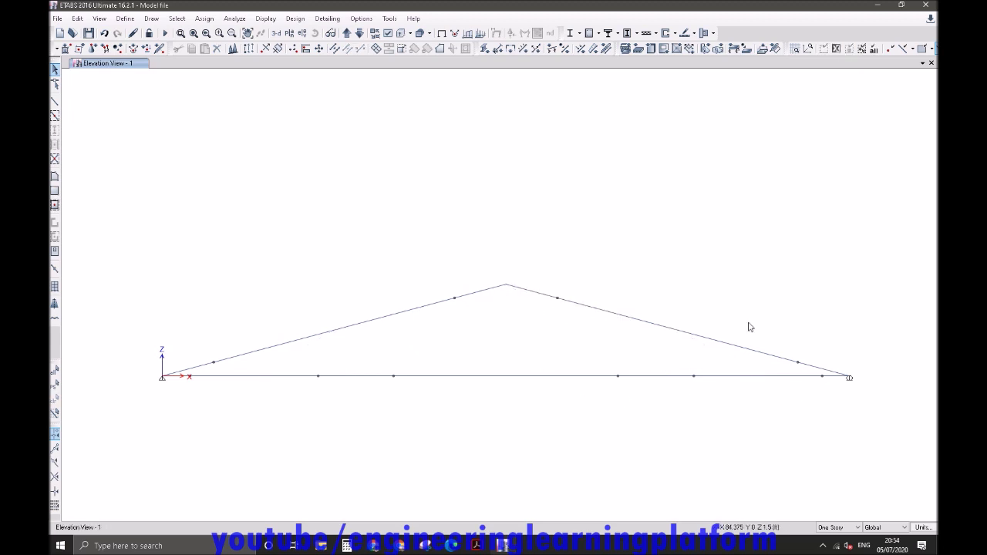
Select the complete trusses on grid lines 4, 3 and 2 and delete them, keeping only the grid line 1 truss.
click(358, 35)
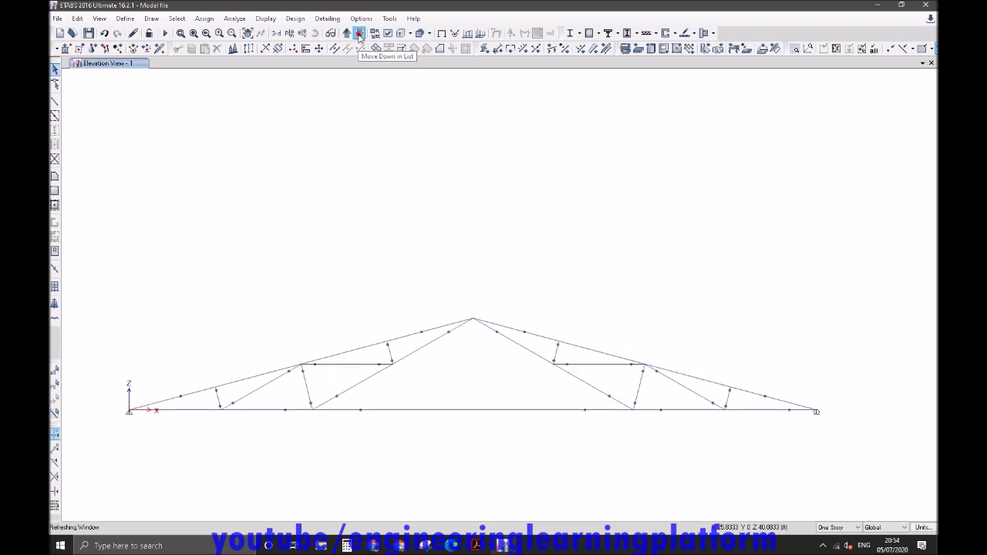
drag(846, 439, 69, 276)
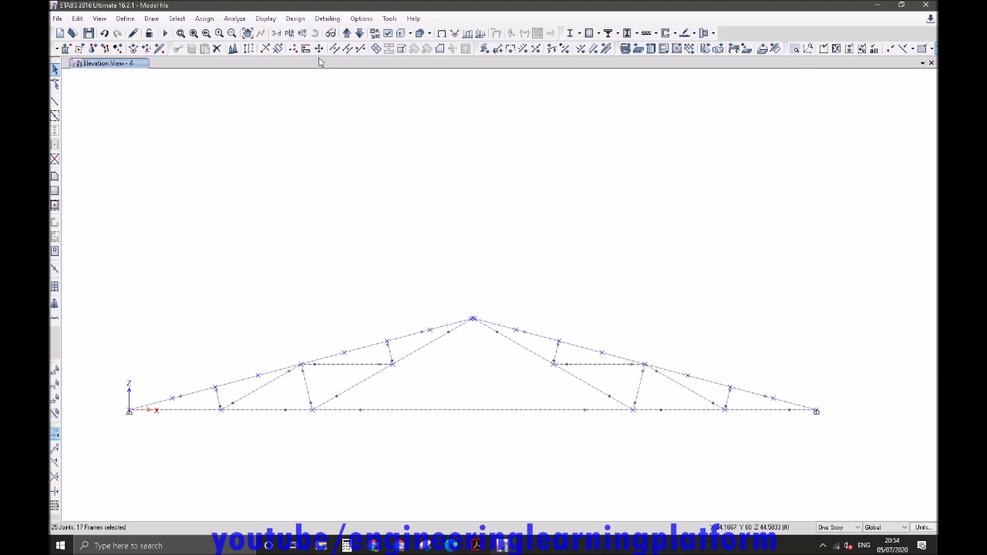
click(359, 36)
drag(869, 464, 112, 274)
click(358, 35)
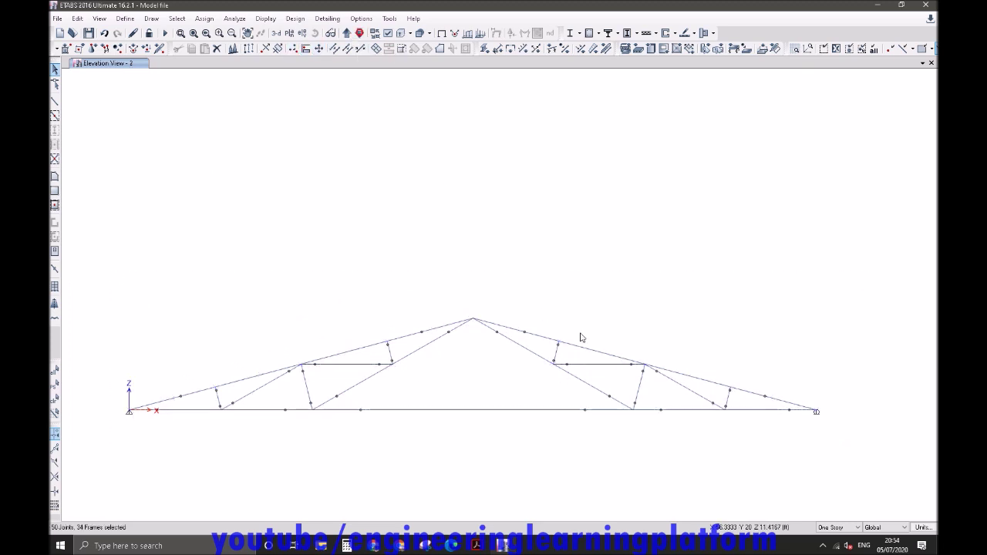
drag(874, 446, 115, 256)
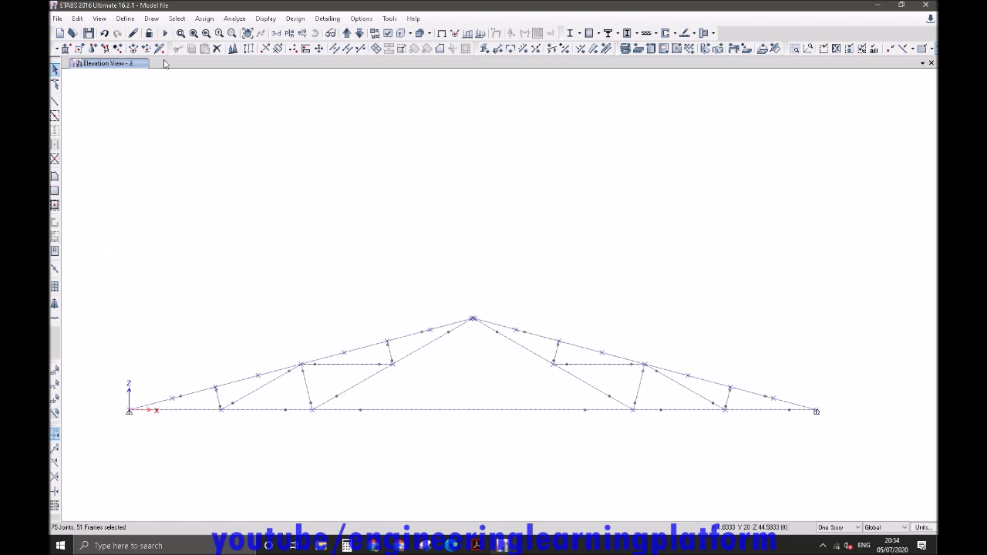
click(217, 48)
click(276, 33)
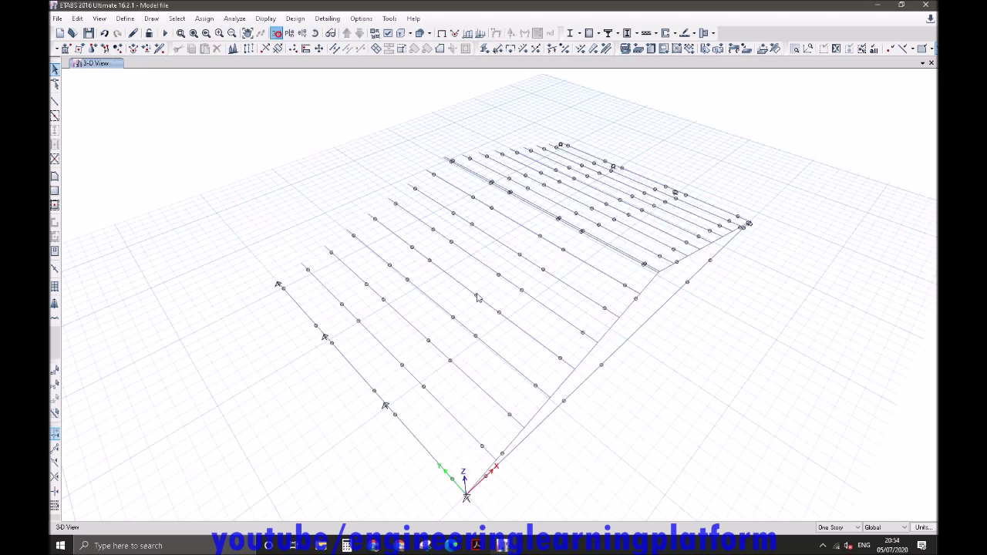
Assign the HSS5X5X3/8 section to the top and bottom chords of the grid line 1 truss.
click(304, 33)
click(404, 244)
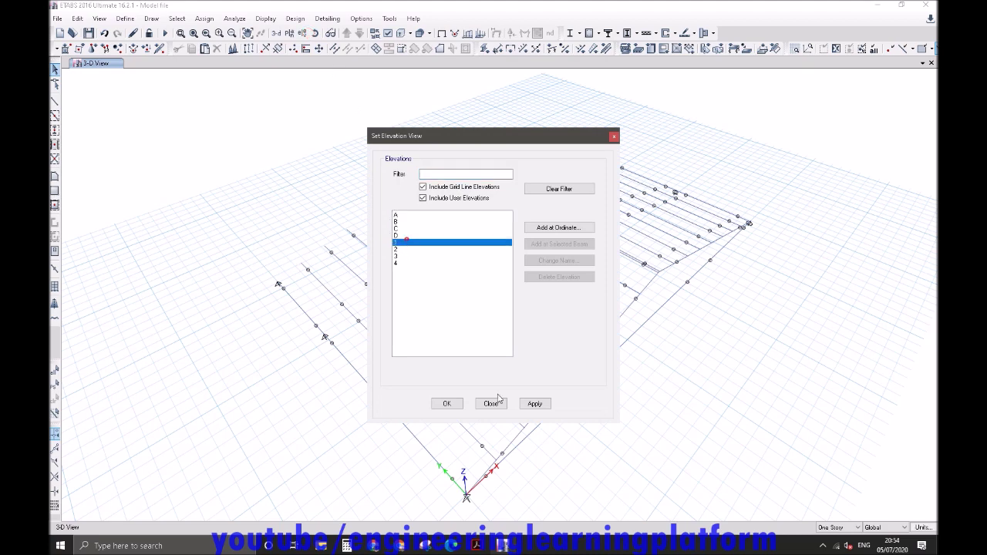
click(447, 403)
drag(794, 437, 207, 261)
click(205, 18)
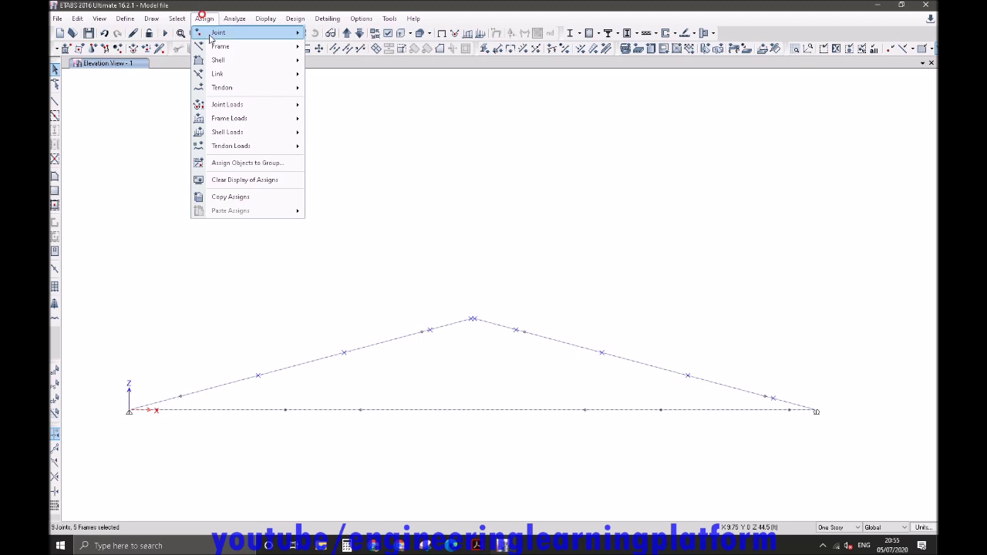
mouse_move(214, 48)
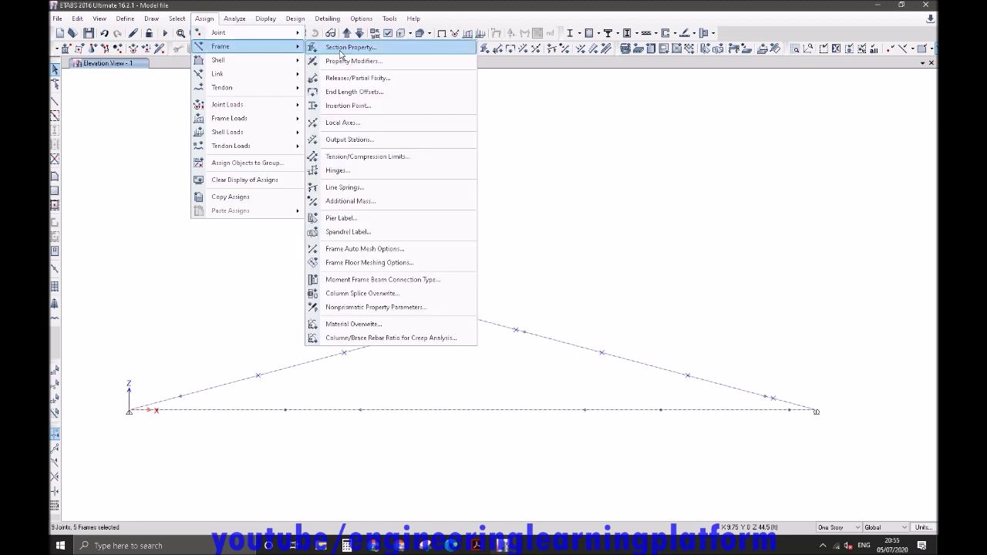
click(343, 48)
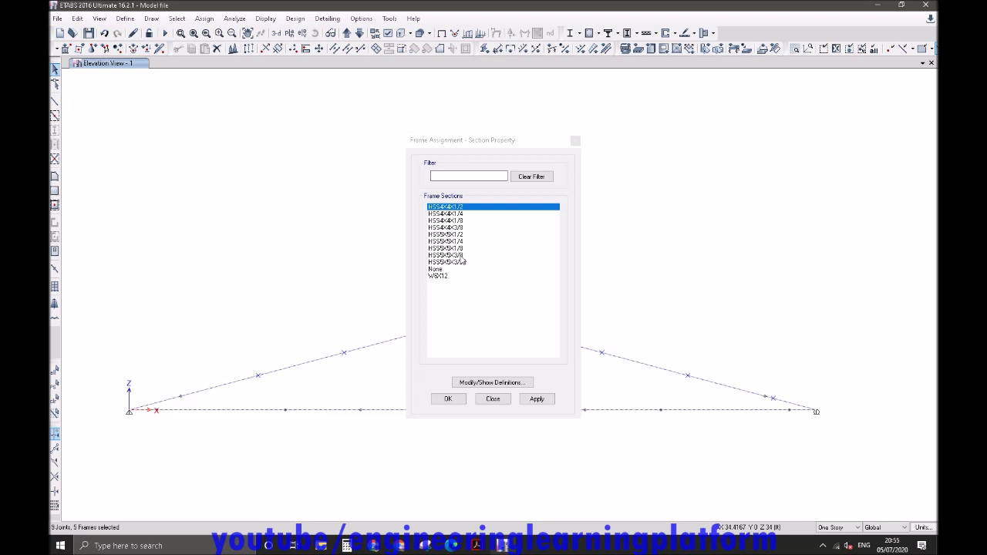
click(447, 255)
click(448, 399)
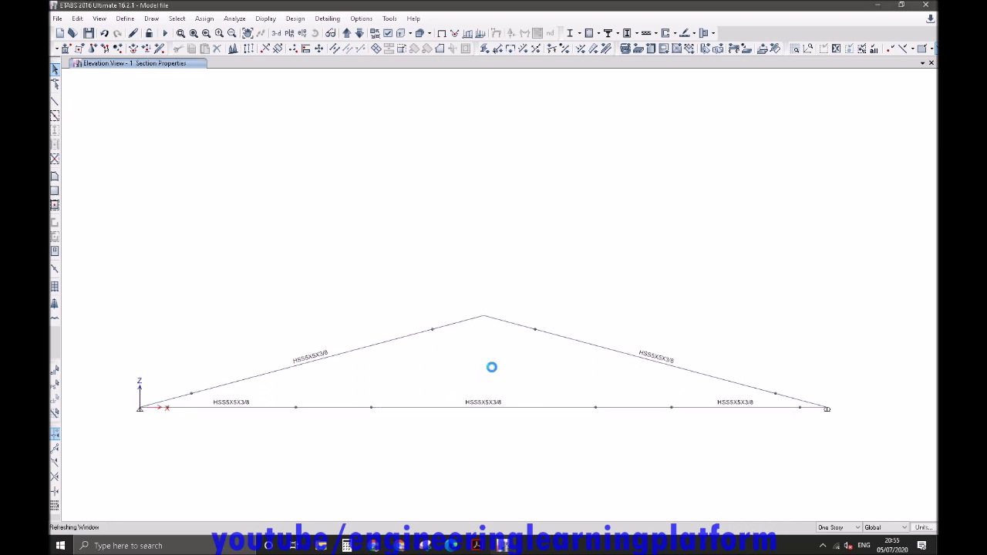
Return to the 3D view and make all hidden objects visible again.
click(275, 32)
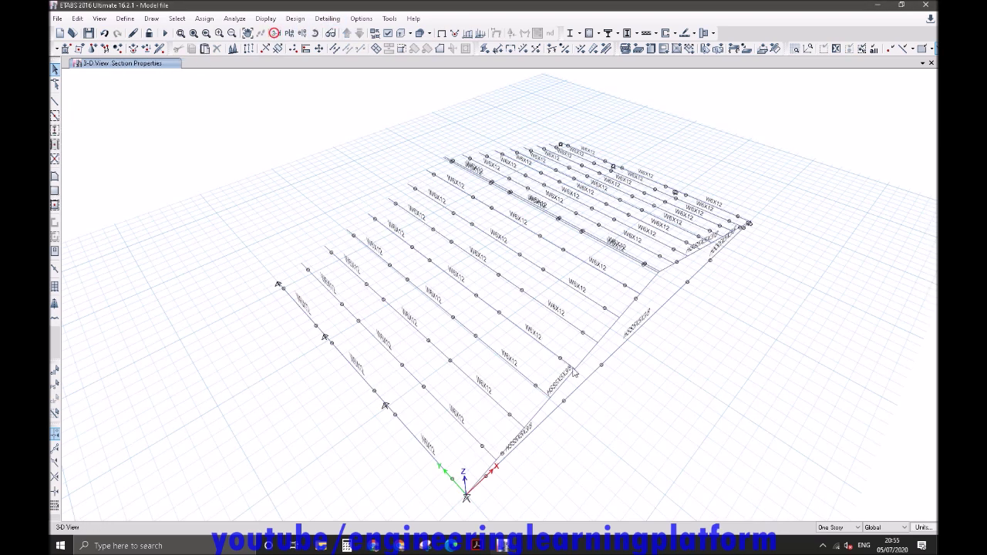
right_click(486, 99)
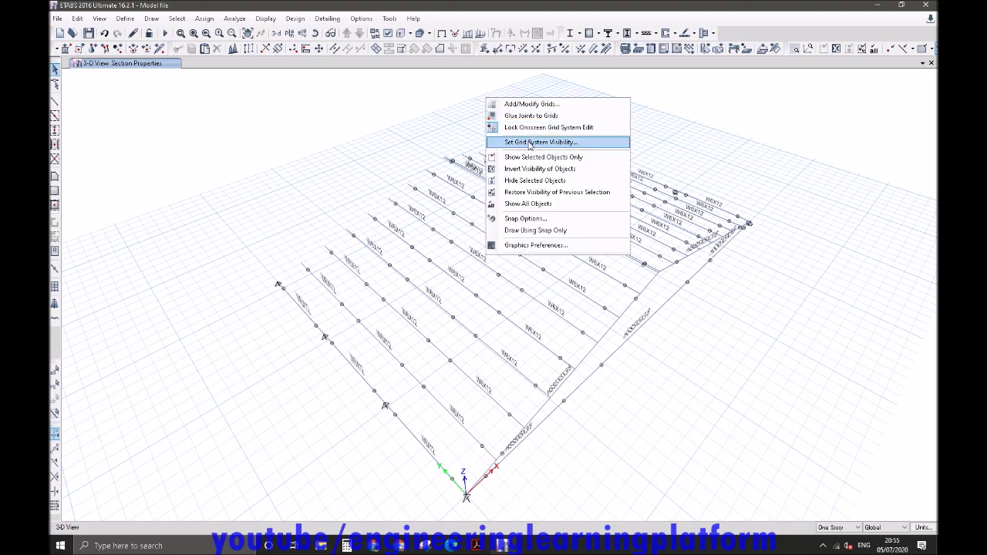
click(540, 204)
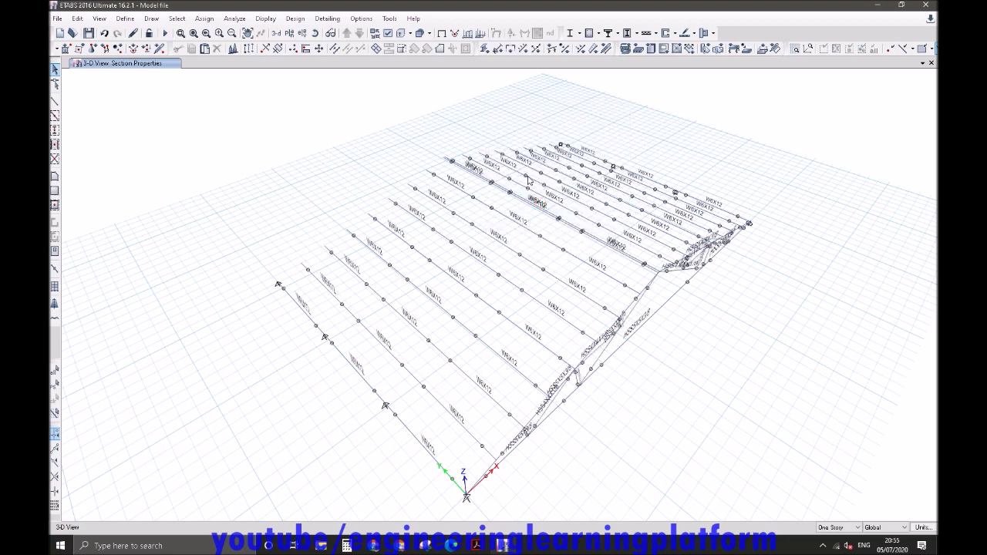
Replicate the entire grid line 1 truss linearly 3 times with dx 0 and dy 20 ft.
click(293, 32)
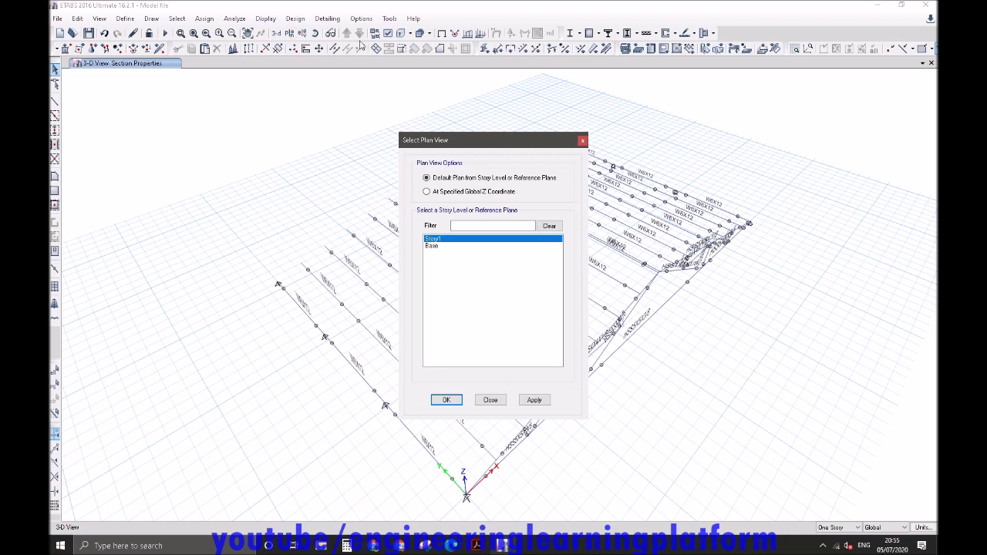
key(Escape)
click(302, 33)
click(409, 243)
click(446, 403)
drag(96, 234, 838, 467)
click(78, 18)
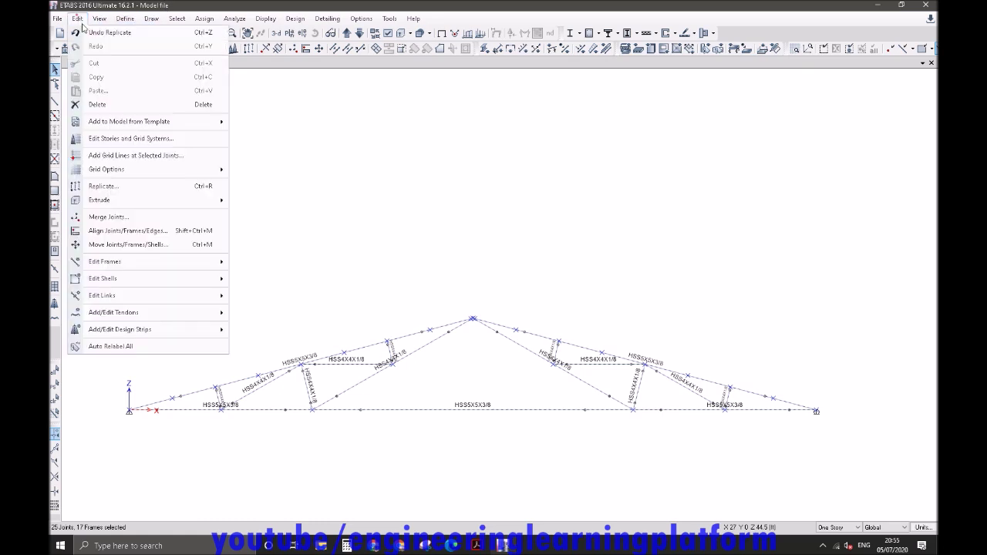
click(126, 186)
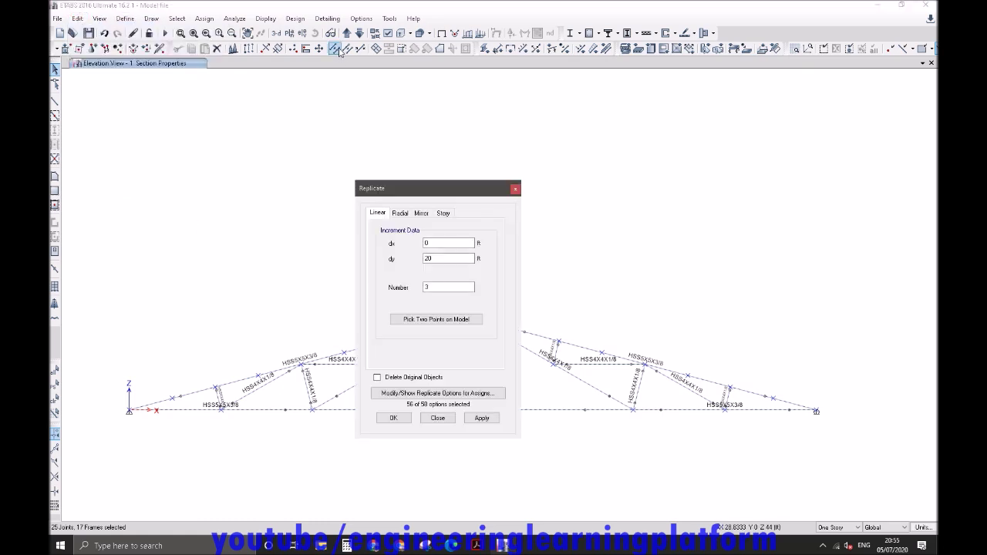
click(276, 33)
drag(429, 189, 182, 133)
click(222, 356)
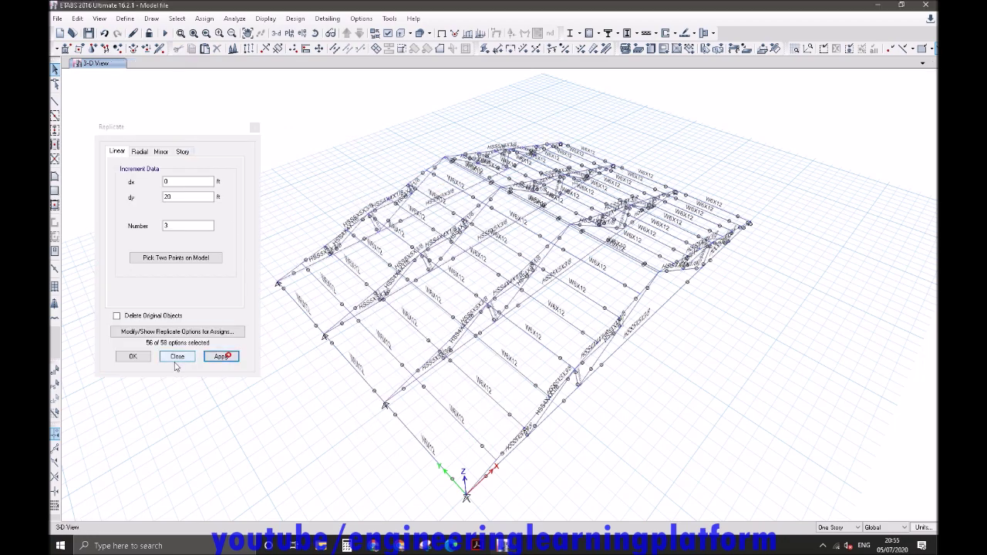
click(145, 359)
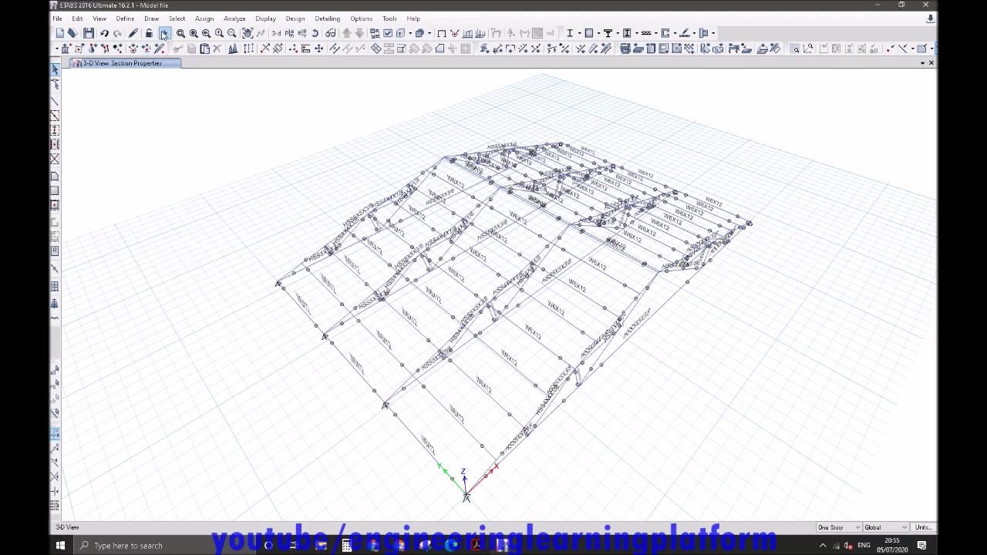
Run the analysis and the steel frame design check, accepting the reiteration of analysis and design.
click(164, 34)
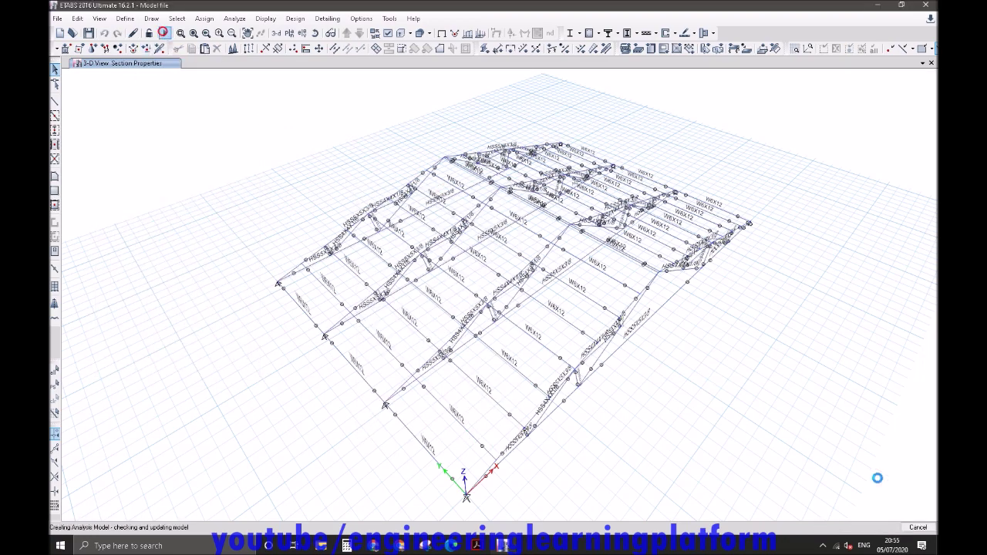
click(823, 545)
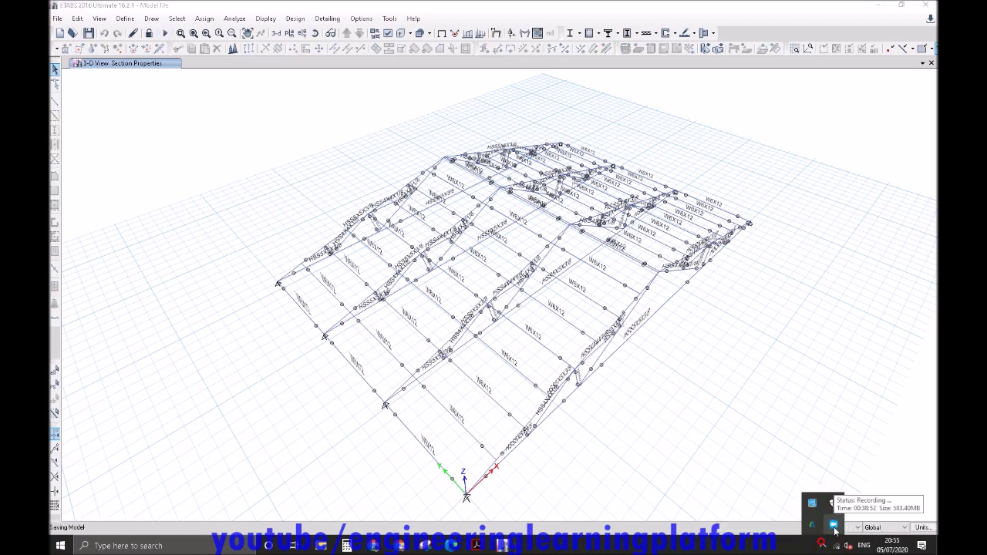
click(820, 548)
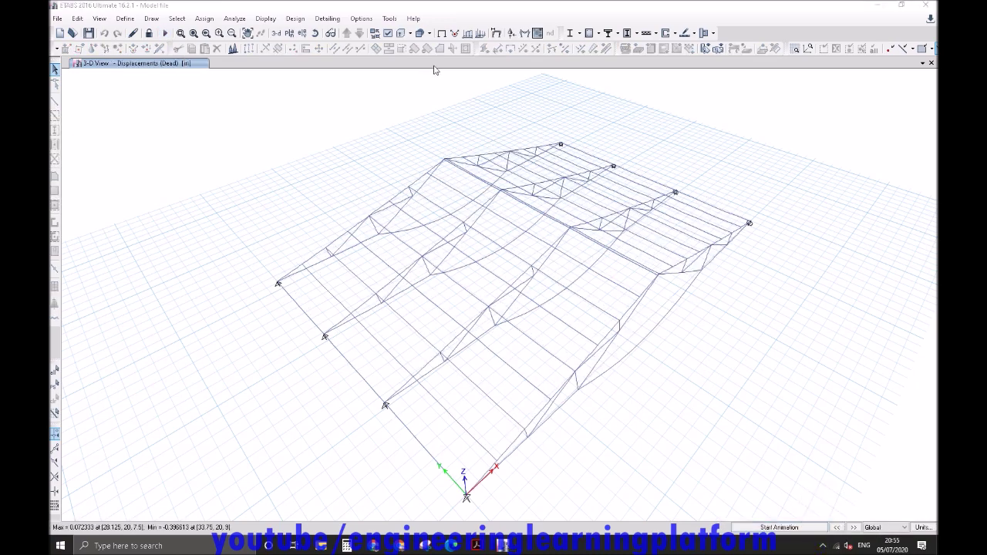
click(570, 33)
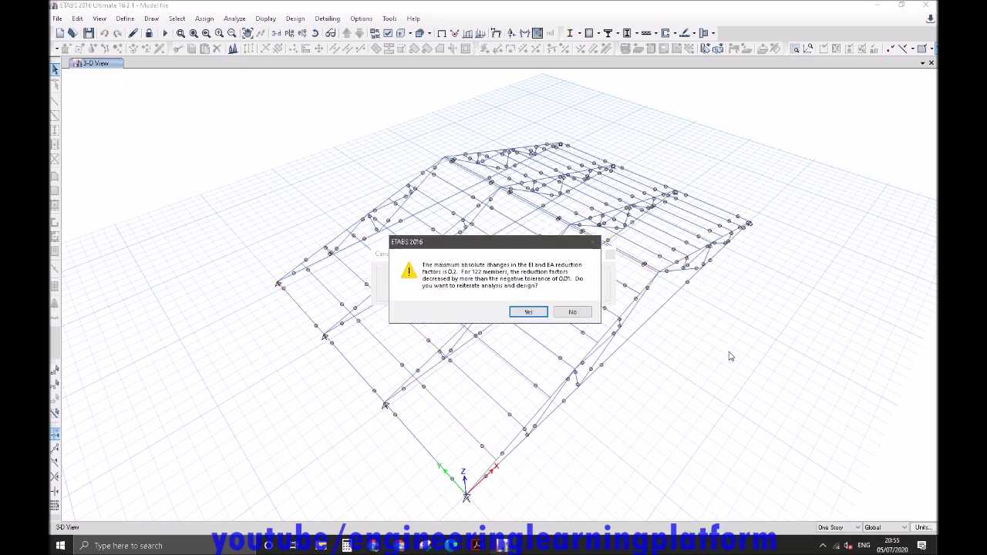
click(529, 312)
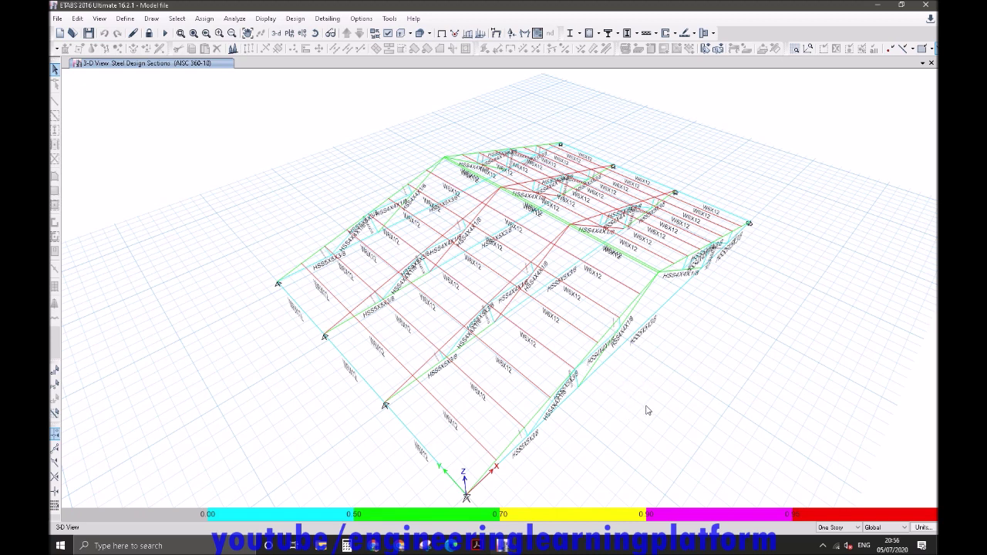
Review the steel stress check of a failing interior truss top chord and verify analysis against design sections.
right_click(523, 270)
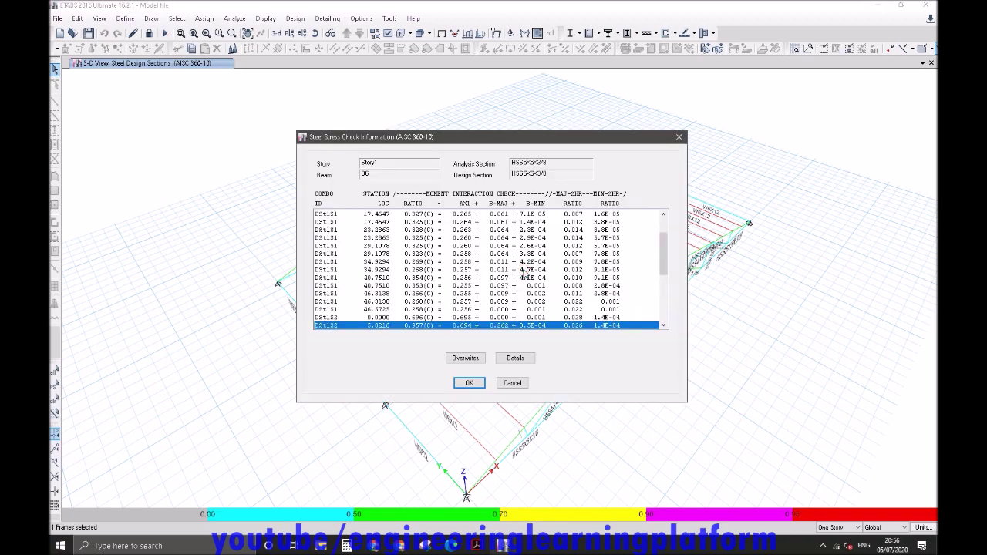
click(466, 383)
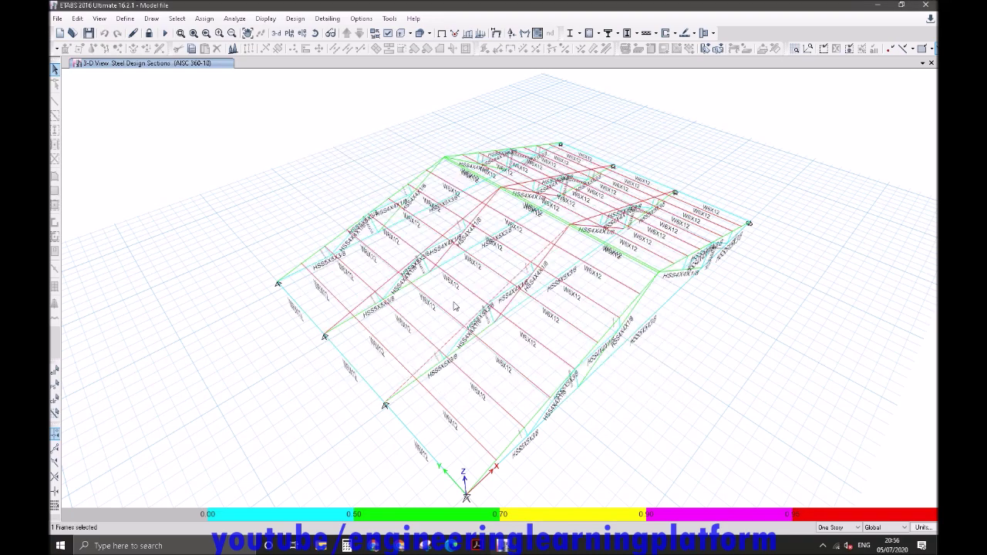
click(579, 34)
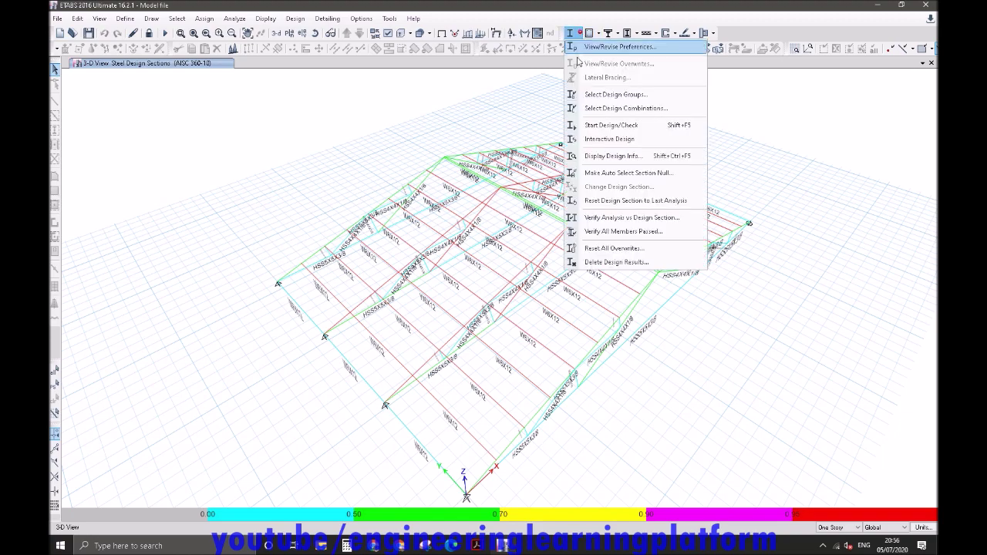
click(612, 218)
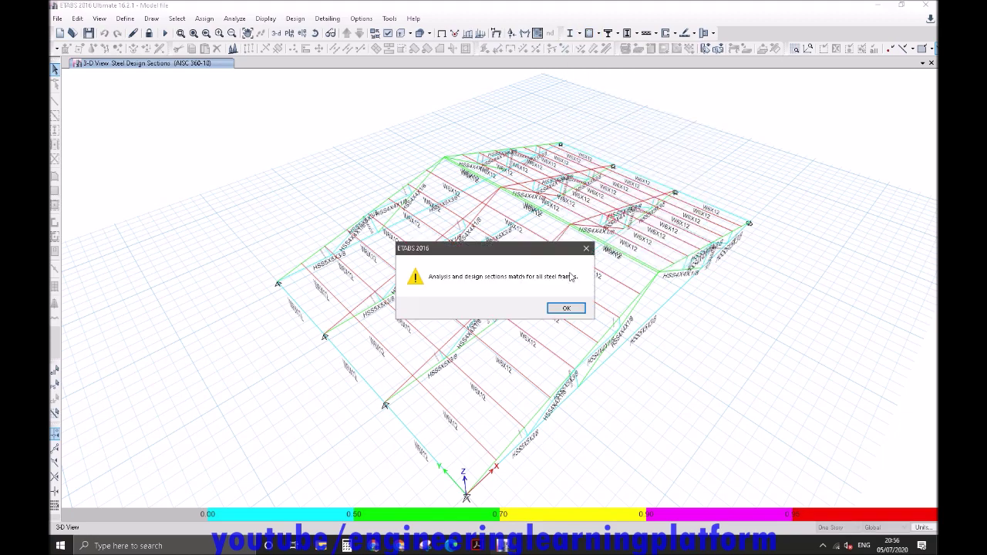
click(564, 309)
Verify whether all members passed, select the failed steel frames and show only those in the 3D view.
click(580, 34)
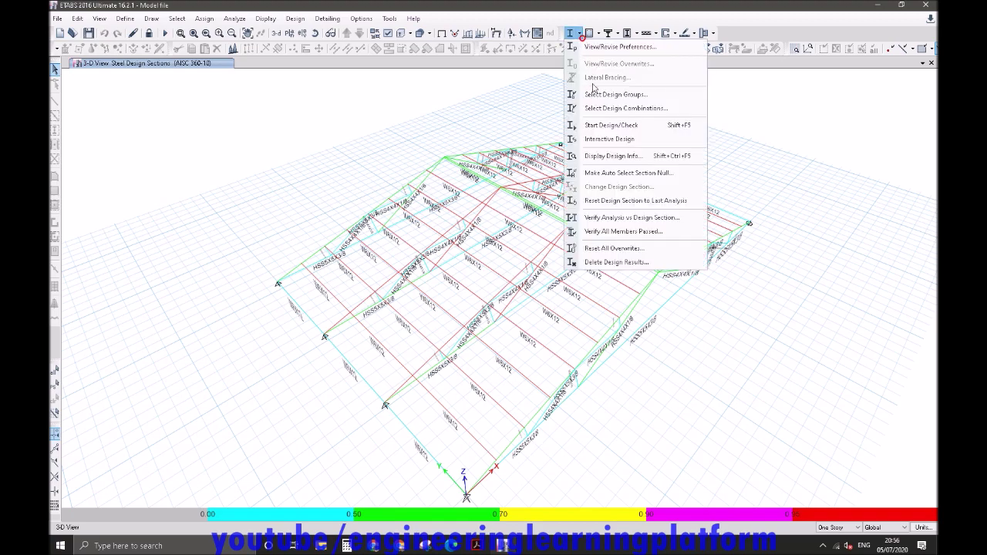
click(613, 229)
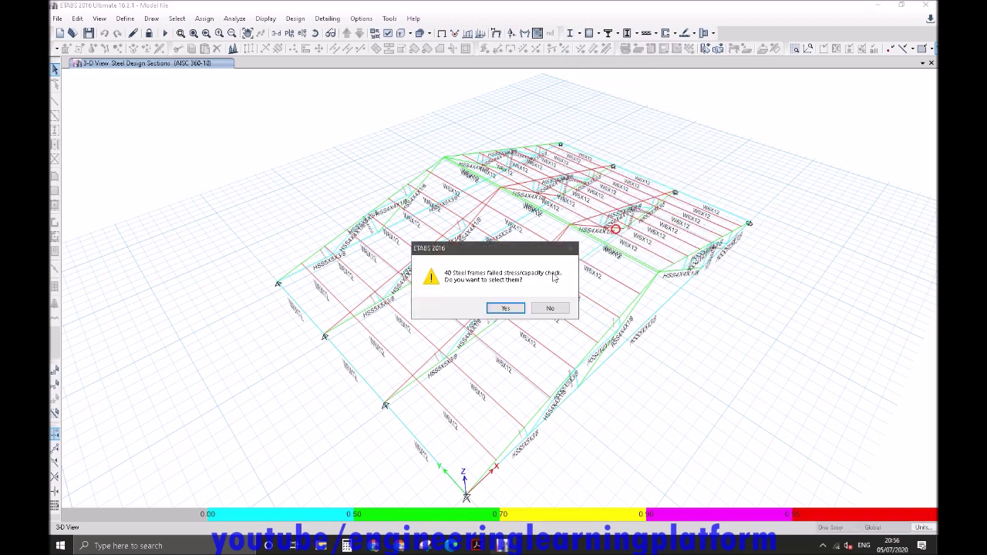
click(514, 309)
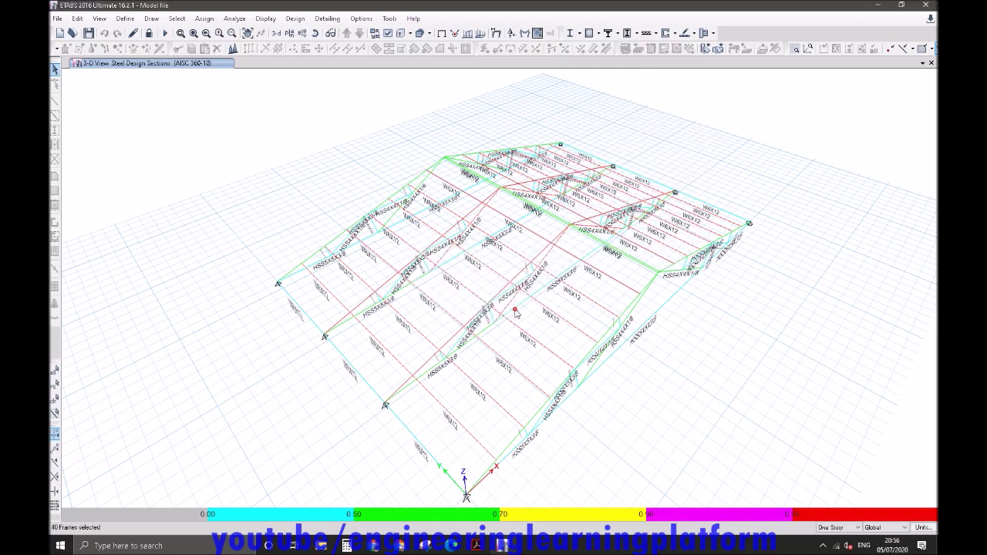
right_click(740, 136)
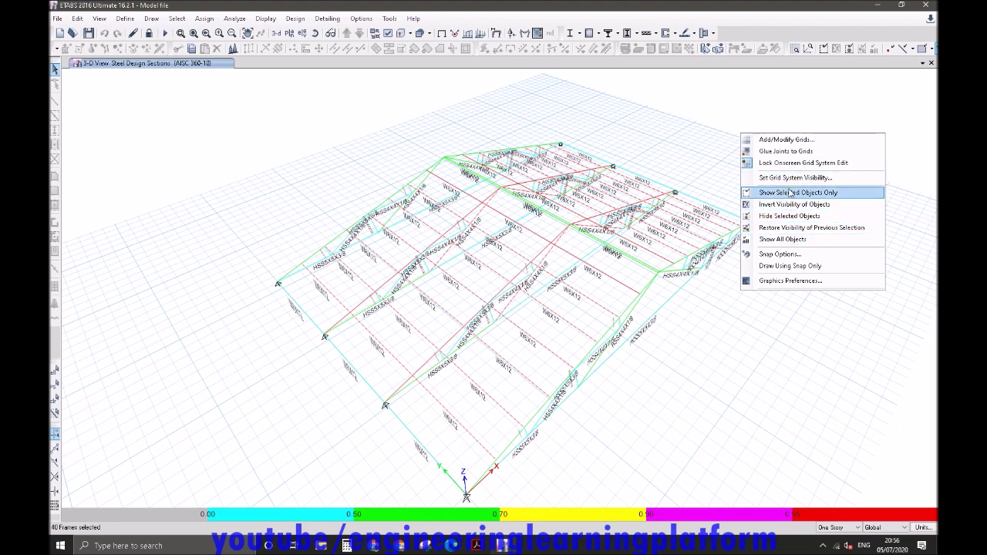
click(790, 192)
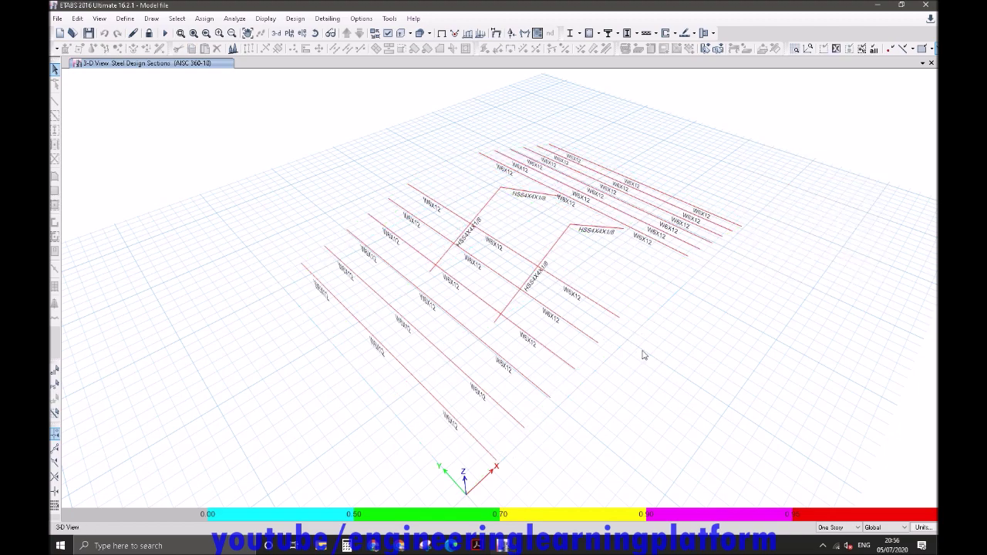
shift+middle_drag(646, 362, 509, 388)
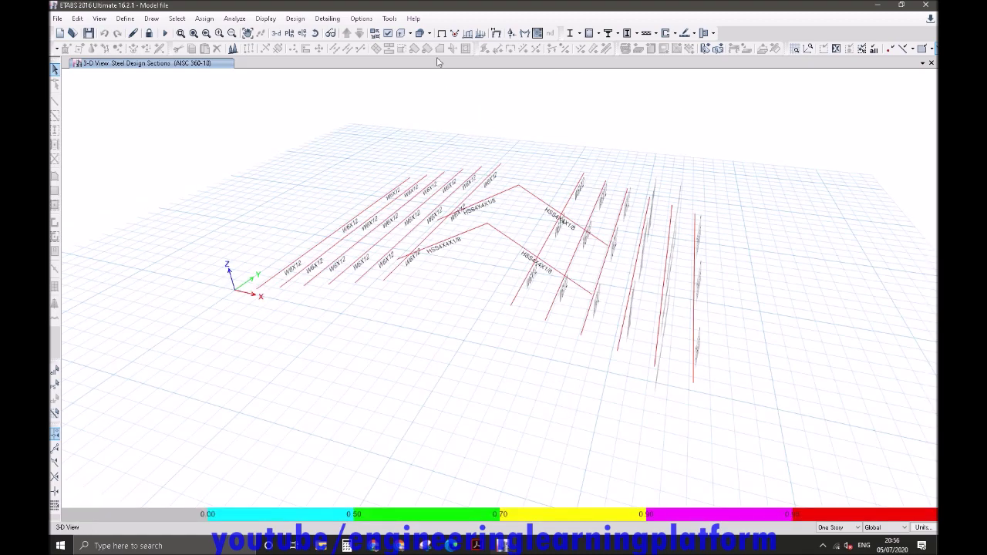
Return to the undeformed model, display frame section labels instead of end releases, and show all objects in the 3D view.
click(442, 34)
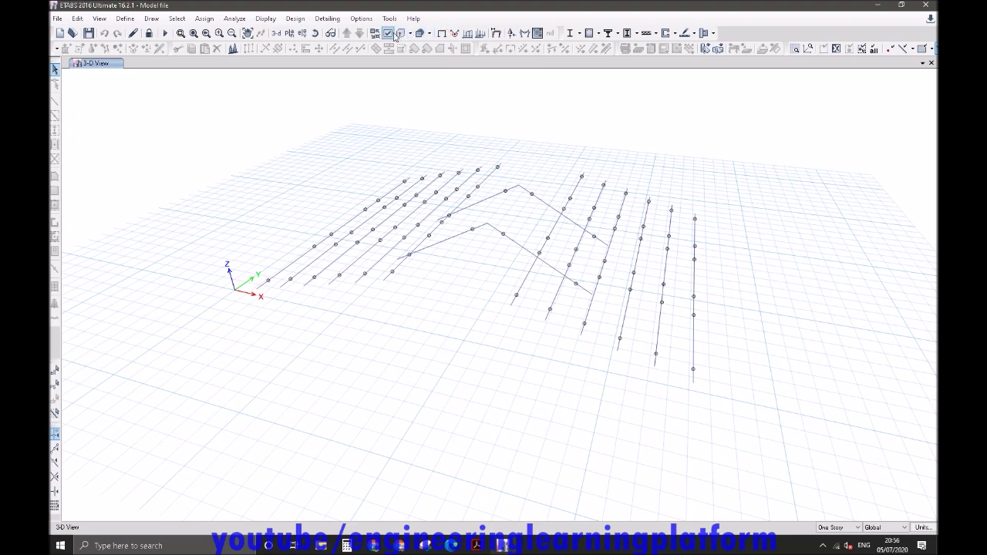
click(391, 34)
click(438, 115)
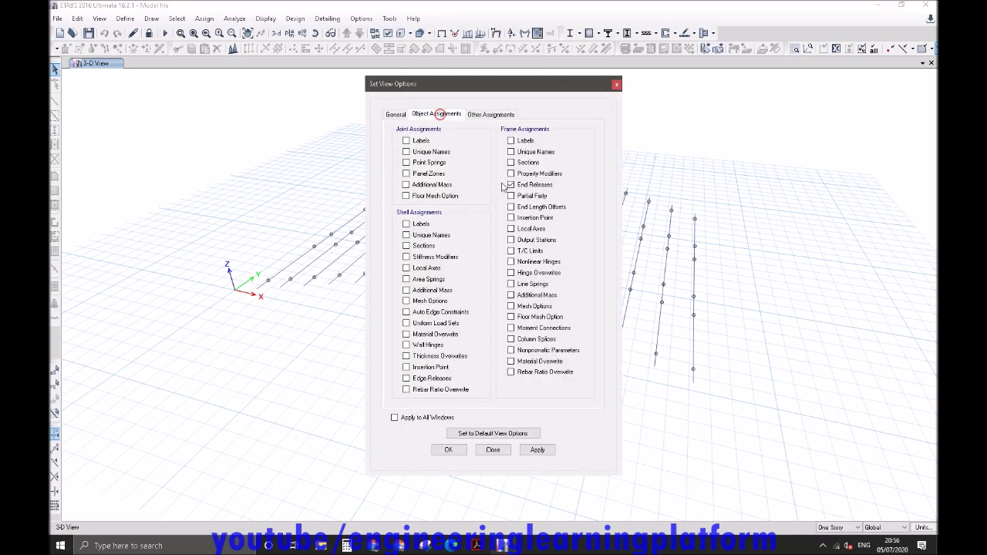
click(455, 450)
right_click(668, 110)
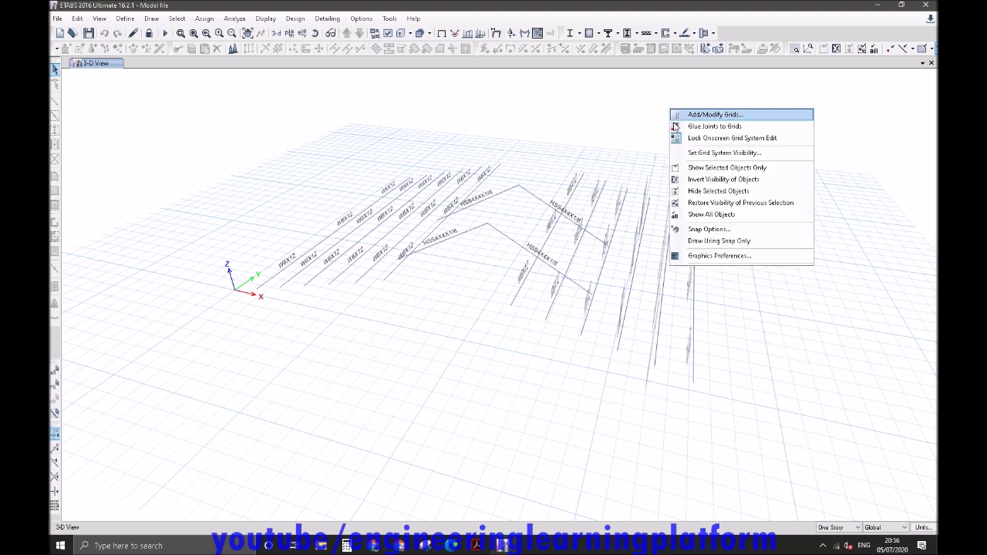
click(704, 217)
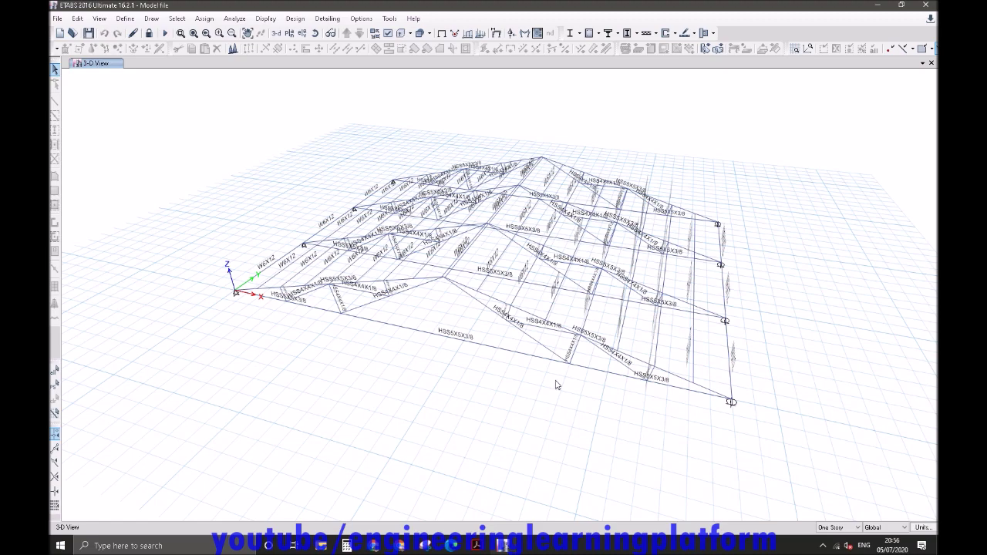
shift+middle_drag(549, 390, 519, 375)
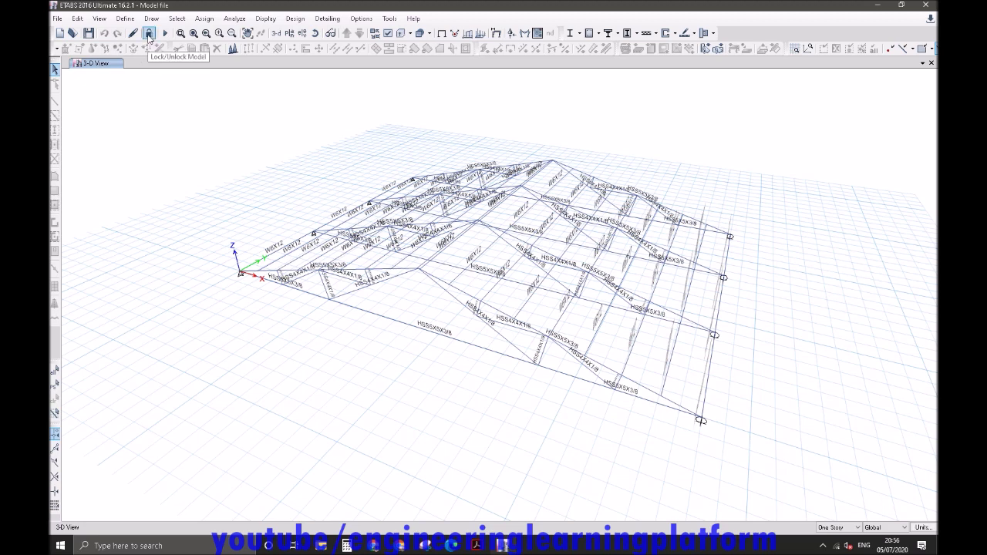
Unlock the model, accepting deletion of the analysis results, and open the elevation view of grid line 4.
click(148, 34)
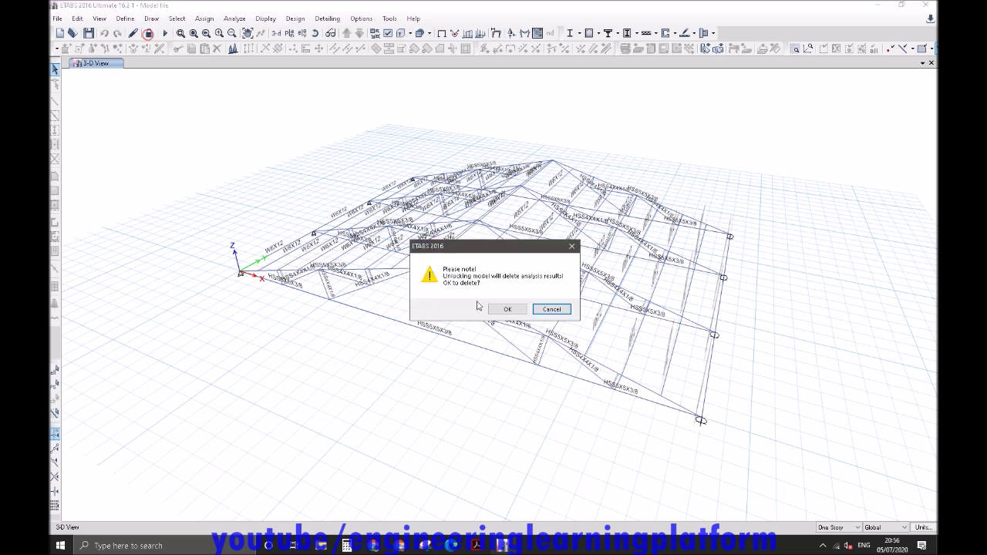
click(505, 310)
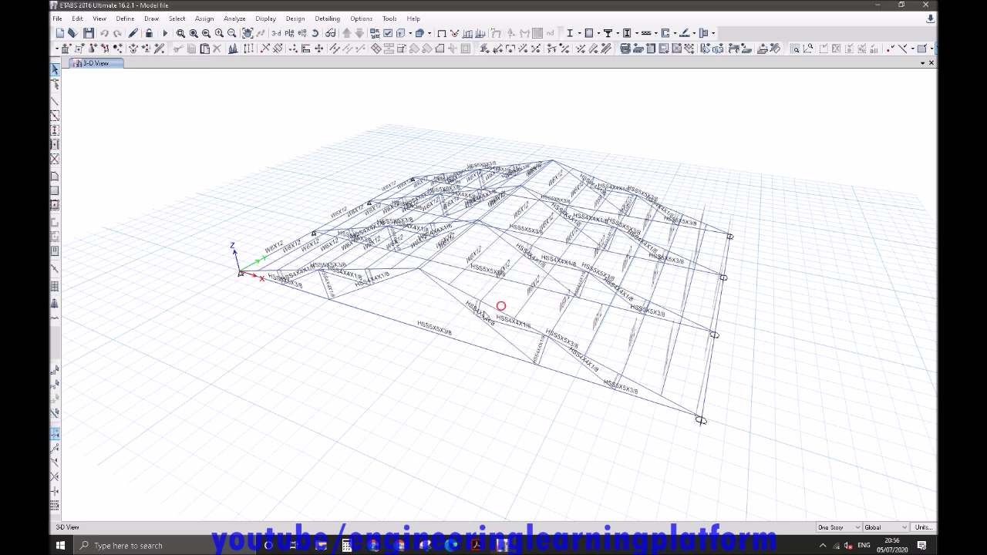
click(301, 34)
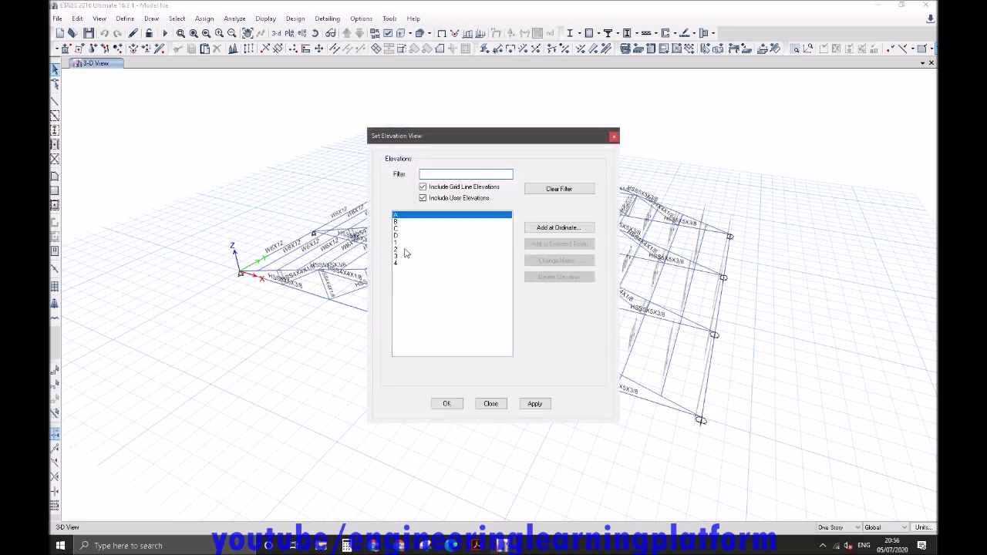
click(404, 242)
click(446, 403)
click(359, 35)
middle_drag(393, 225, 419, 198)
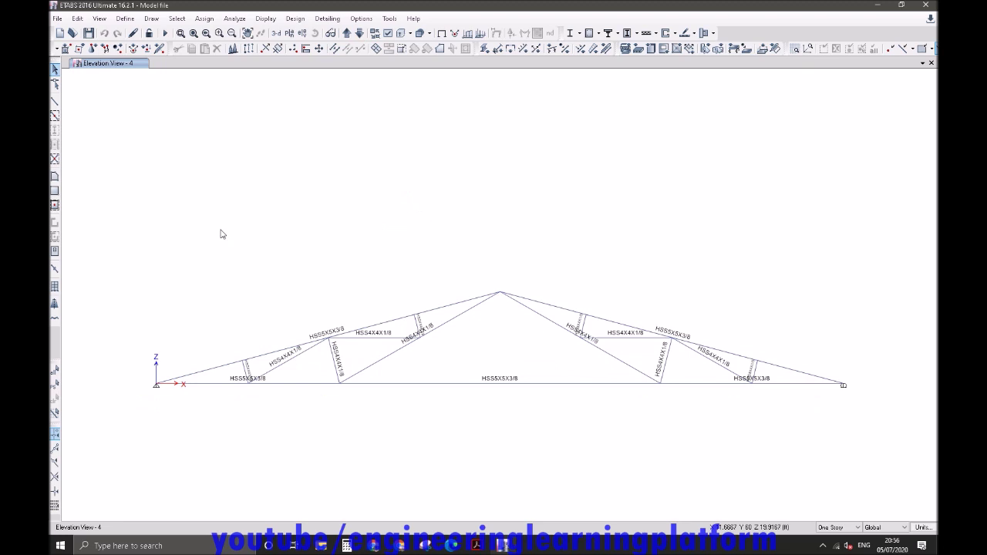
Select all truss members and joints on the elevations of grid lines 4, 3 and 2 and delete them.
drag(114, 205, 900, 474)
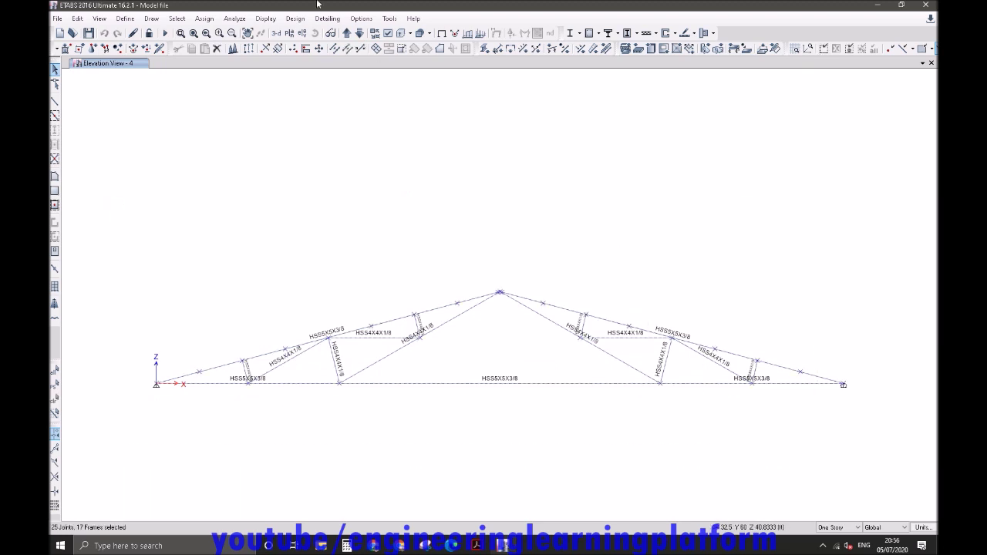
click(359, 33)
drag(131, 167, 899, 475)
click(359, 33)
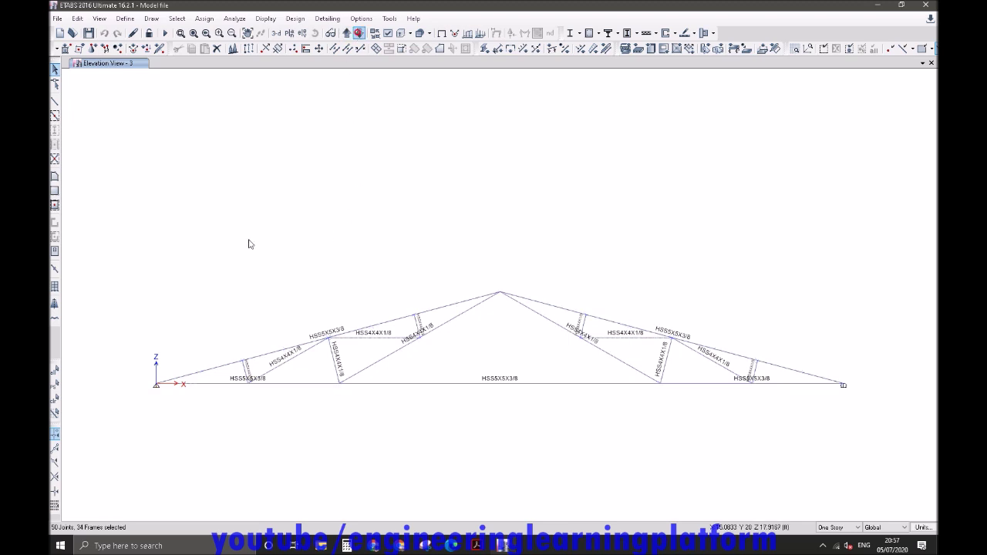
drag(109, 206, 917, 459)
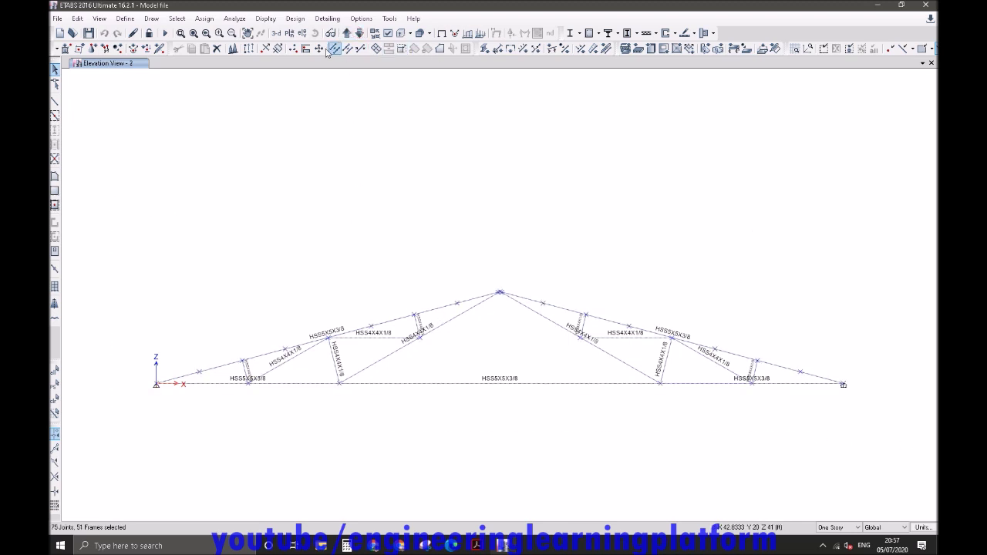
click(218, 49)
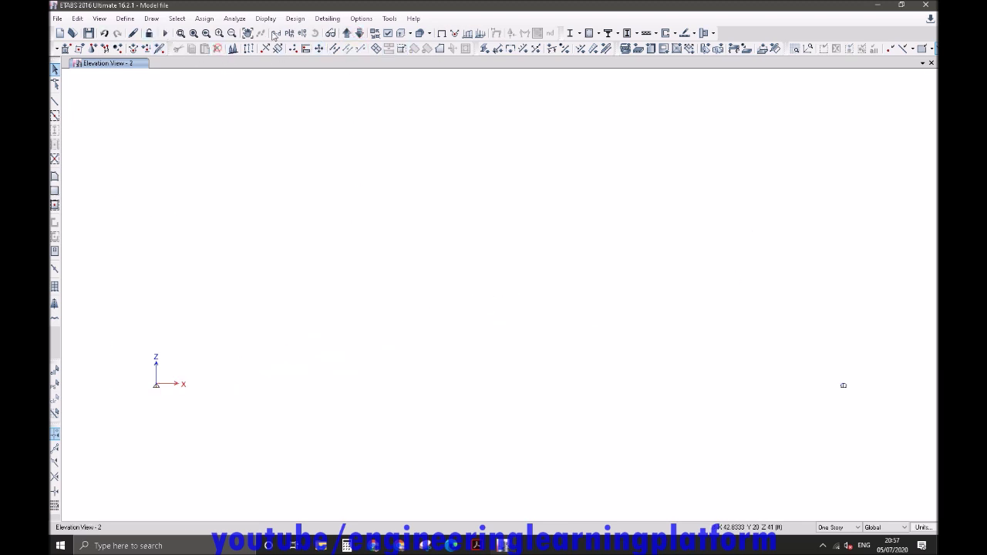
click(276, 33)
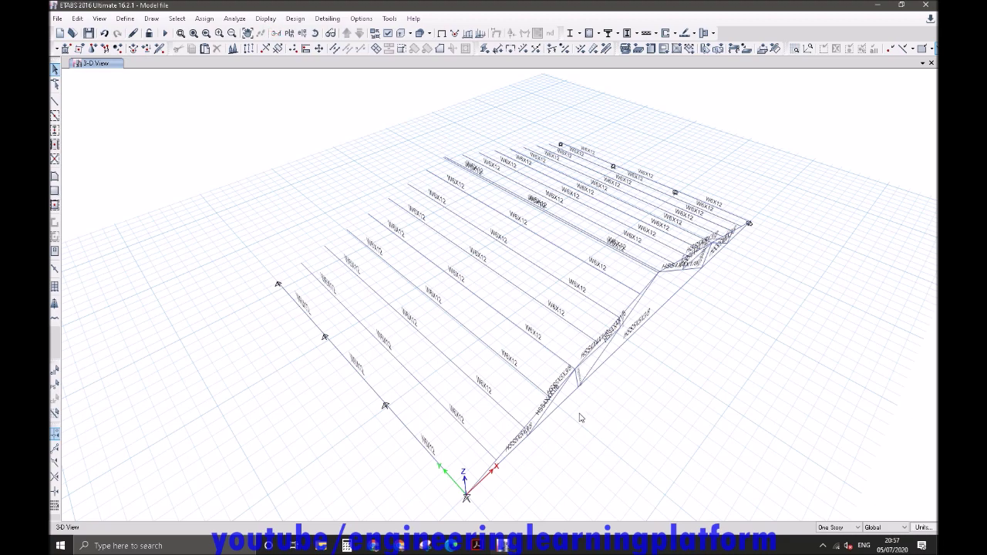
shift+middle_drag(580, 416, 507, 404)
Assign section HSS5X5X3/8 to the two long inner diagonals that meet at the ridge of the grid line 1 truss.
click(289, 35)
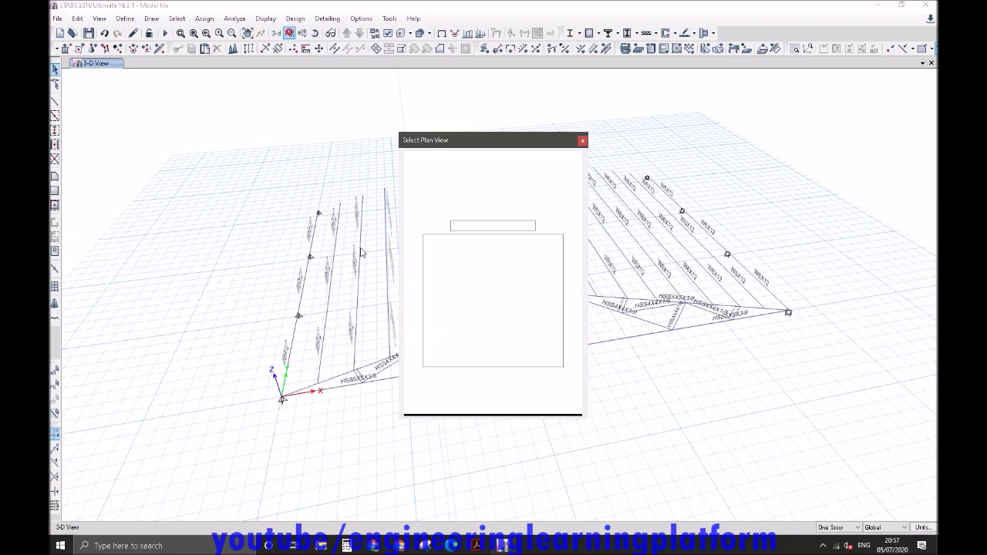
key(Escape)
click(303, 34)
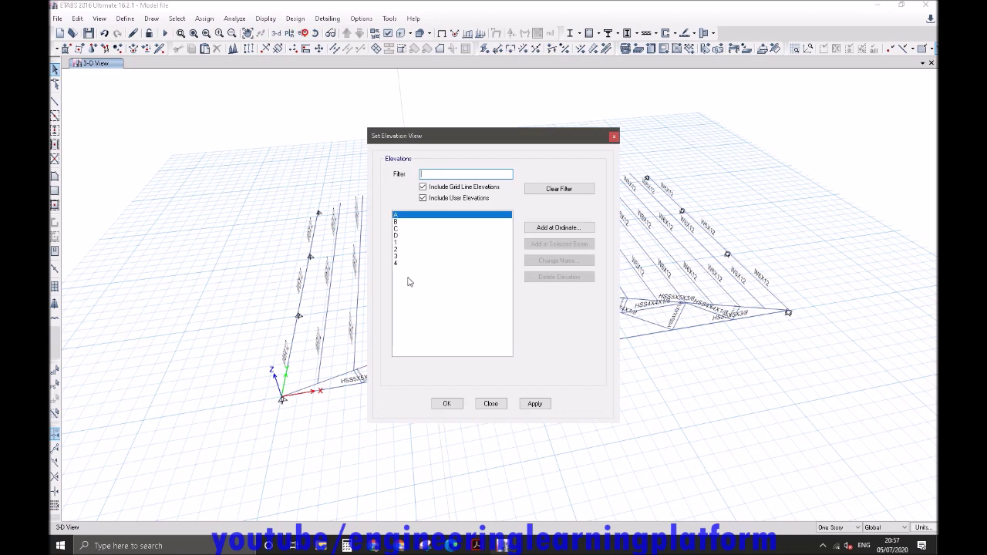
click(399, 242)
click(447, 404)
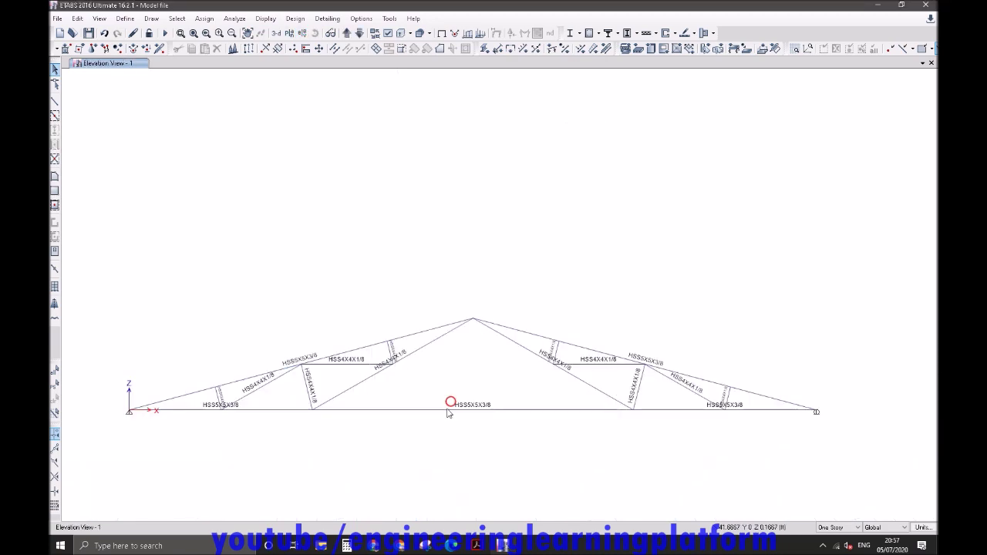
click(494, 312)
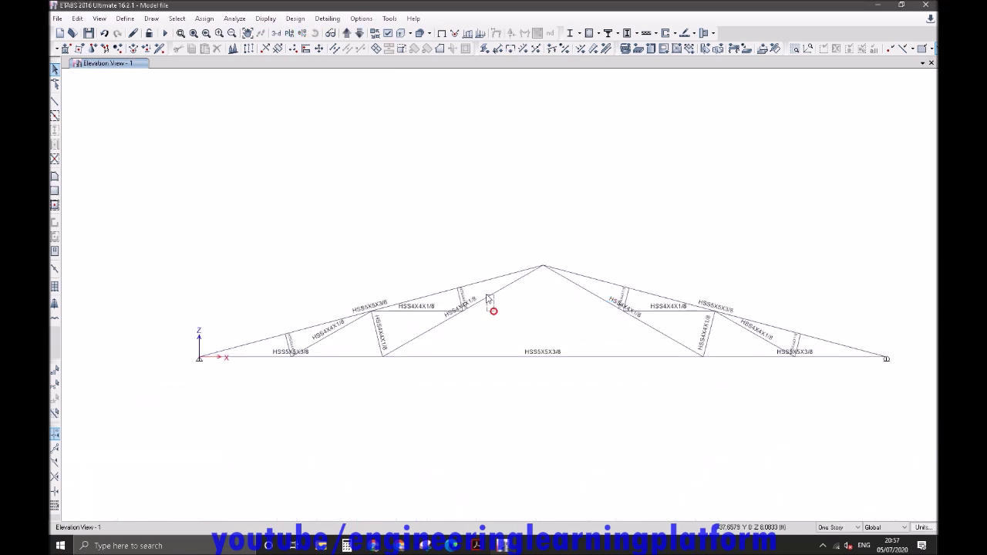
click(656, 343)
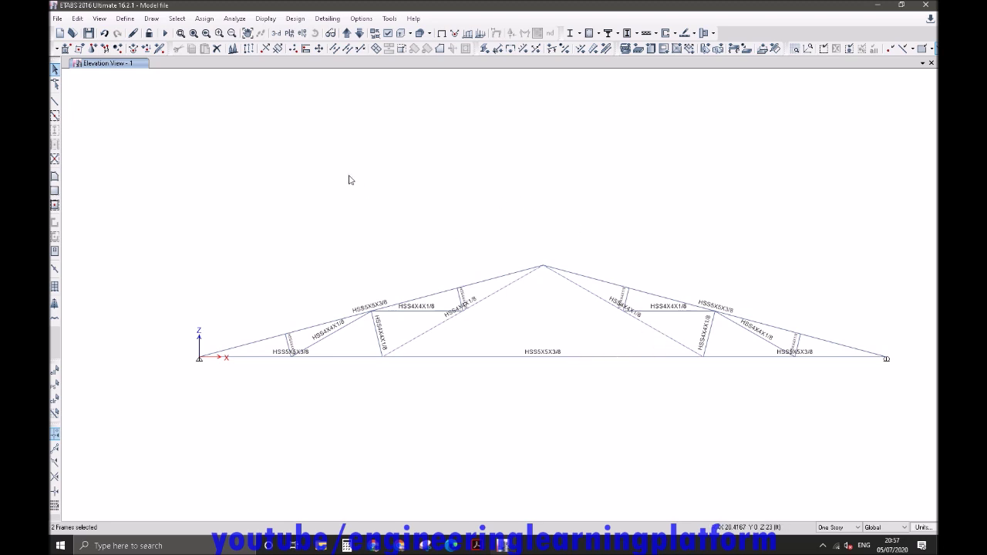
click(204, 18)
mouse_move(267, 49)
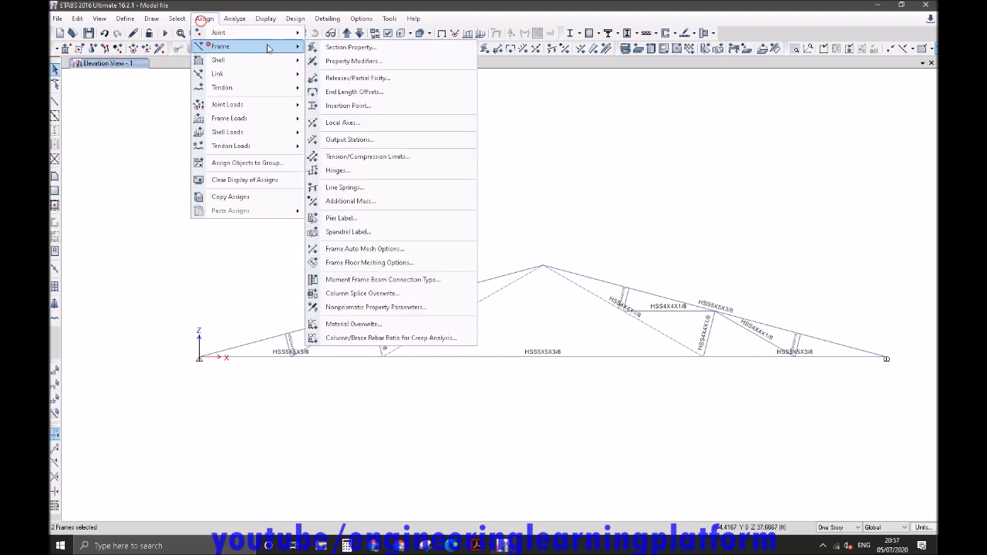
click(350, 47)
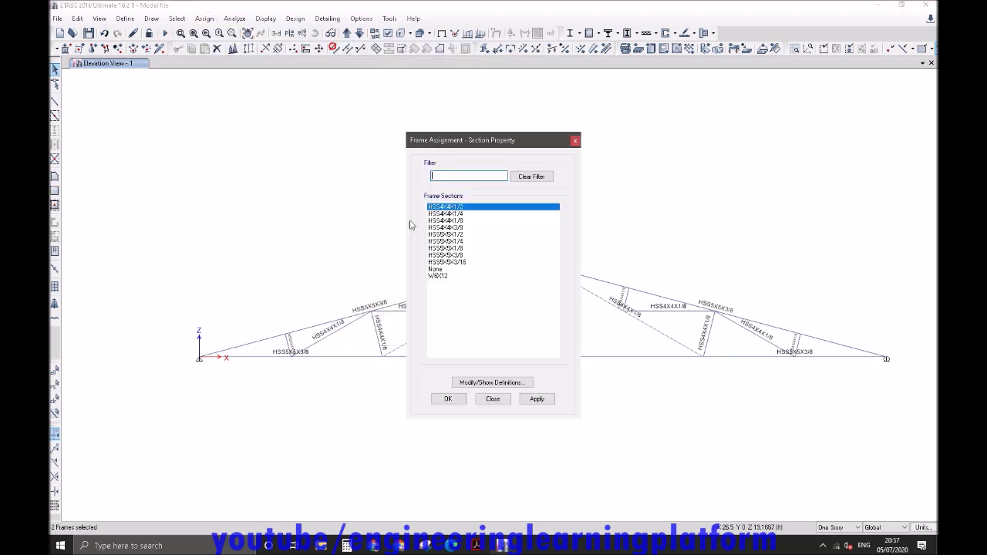
click(455, 254)
click(447, 398)
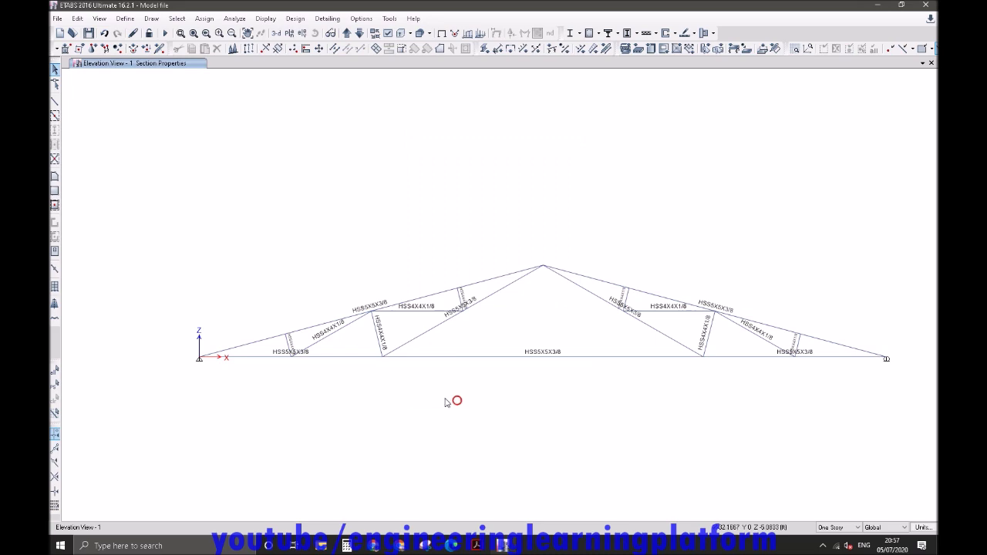
Select the whole truss on elevation 1 and replicate it linearly 3 times with dx 0 and dy 20 ft.
click(276, 34)
shift+middle_drag(652, 408, 427, 398)
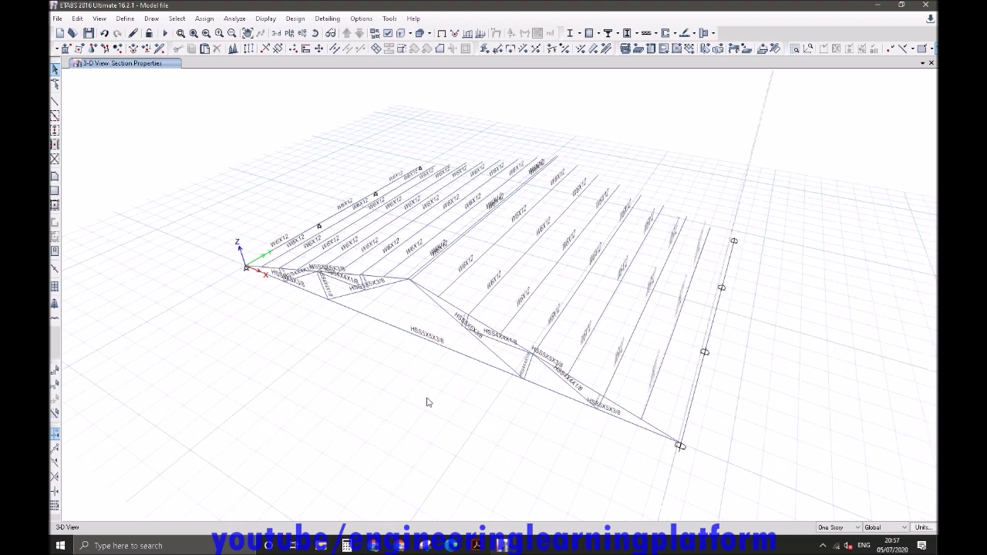
click(302, 33)
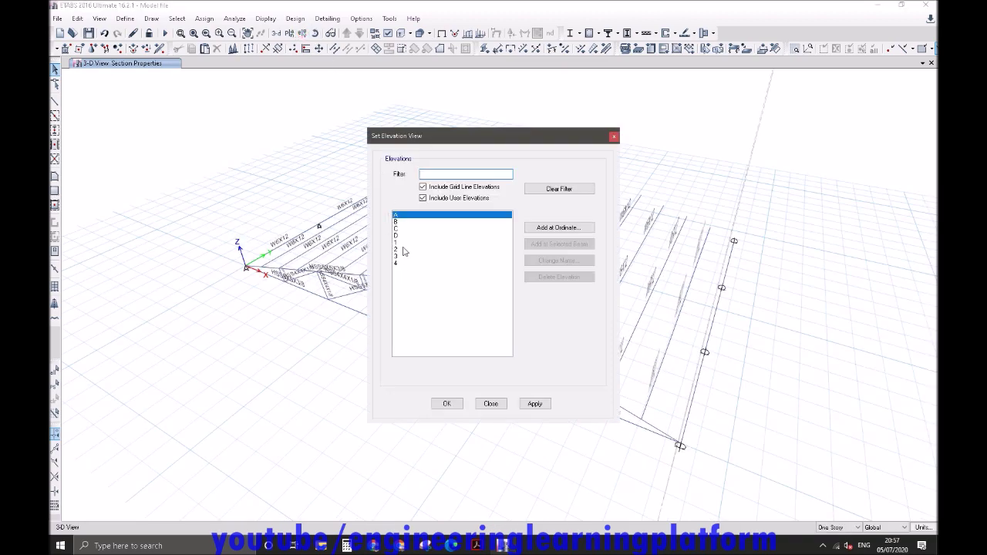
click(403, 243)
click(446, 403)
drag(87, 266, 844, 467)
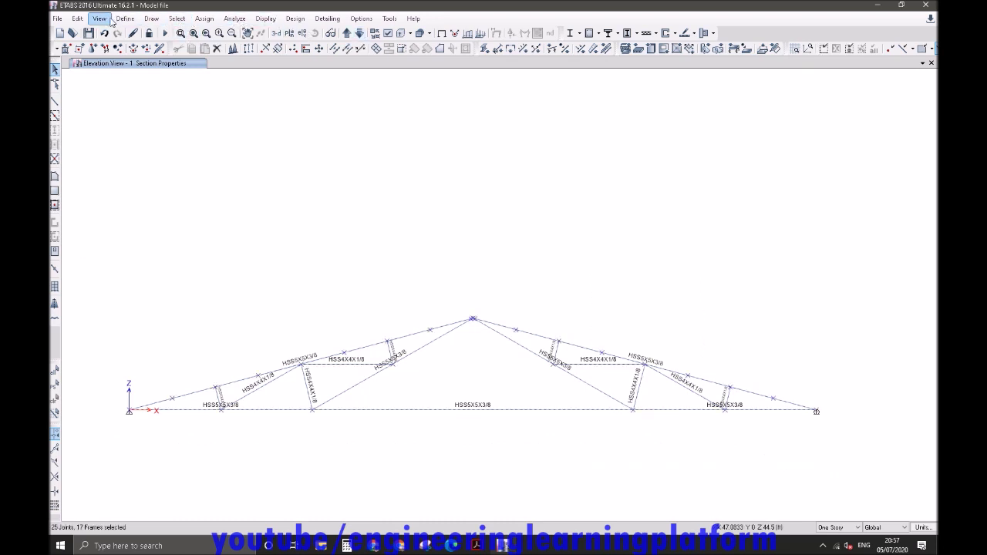
click(79, 19)
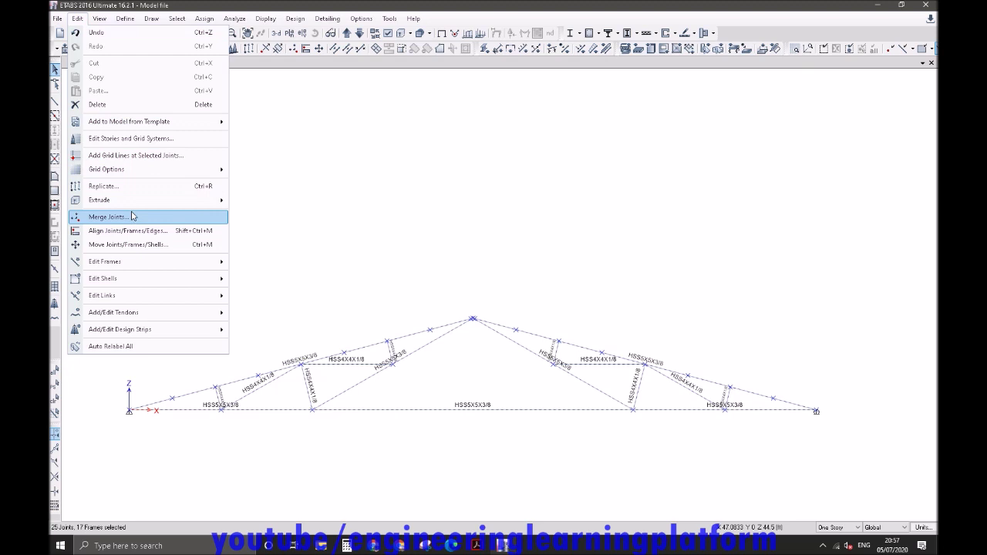
click(124, 185)
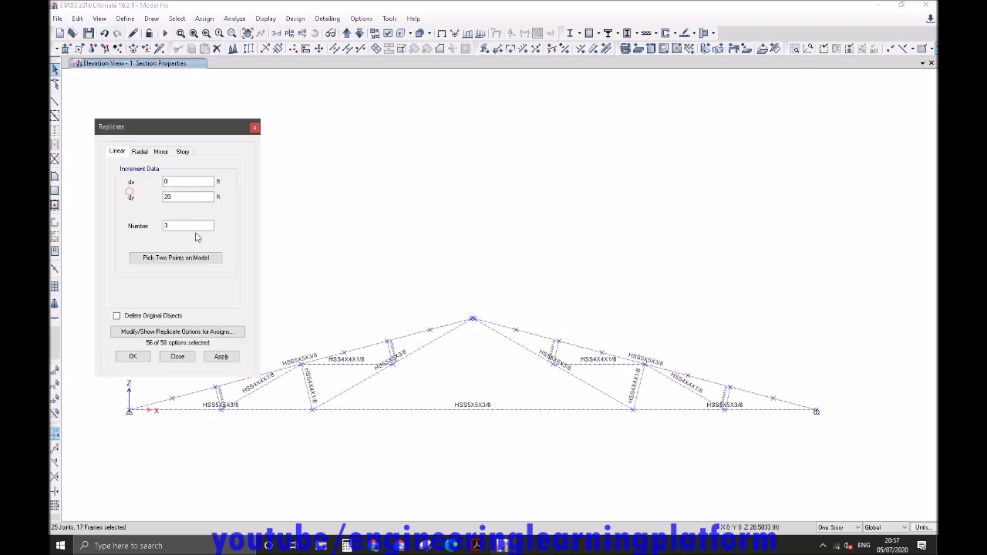
click(133, 357)
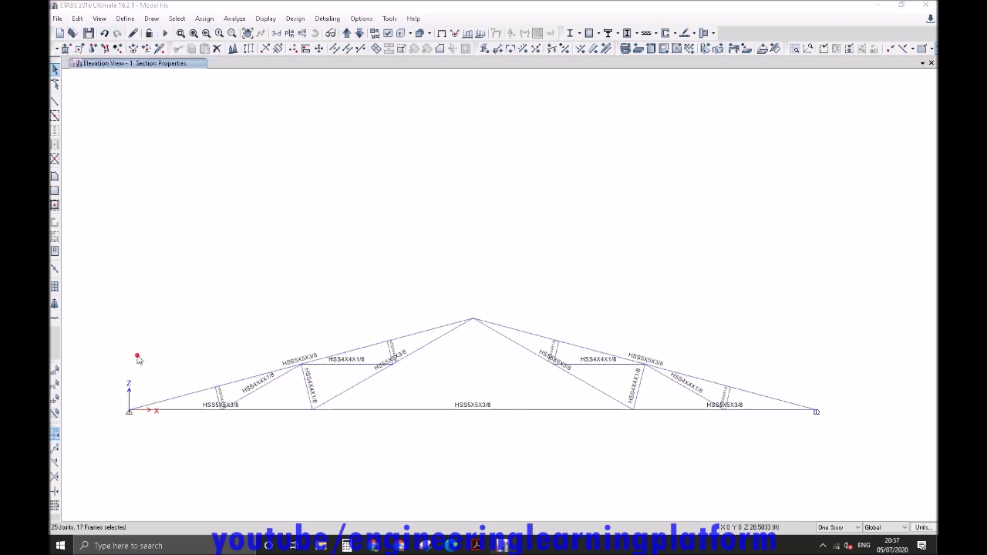
Run the analysis of the rebuilt roof and start the steel frame design check in the 3D view.
click(276, 33)
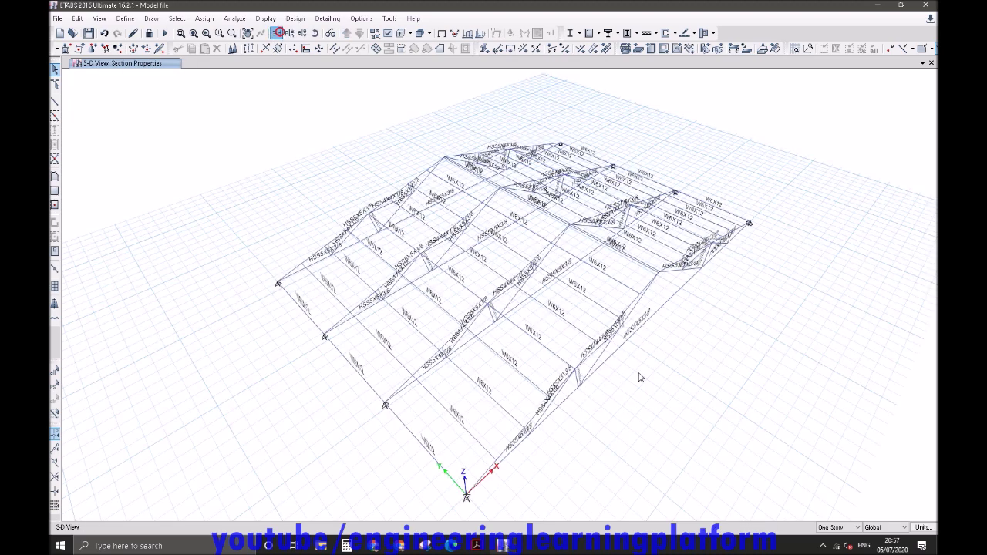
shift+middle_drag(655, 401, 439, 377)
click(165, 33)
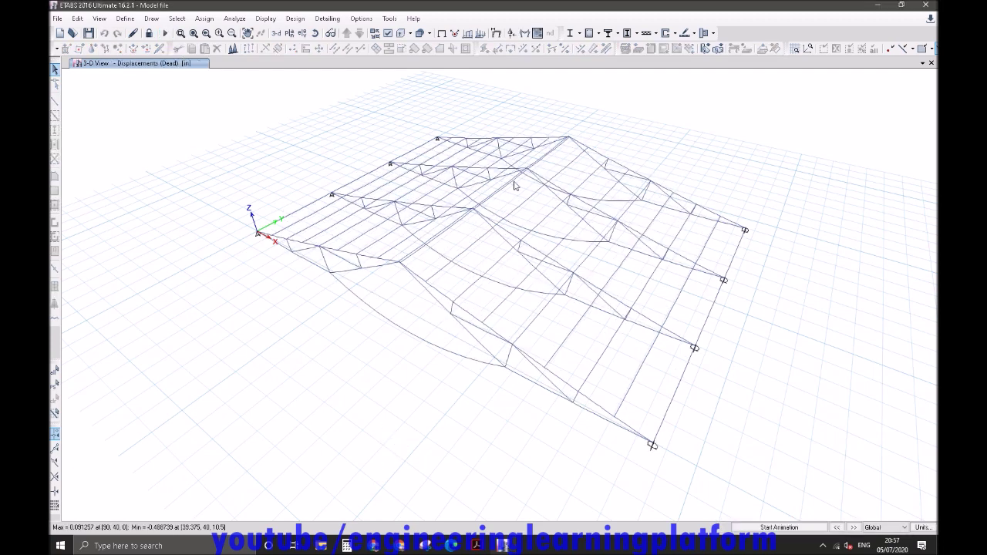
click(569, 35)
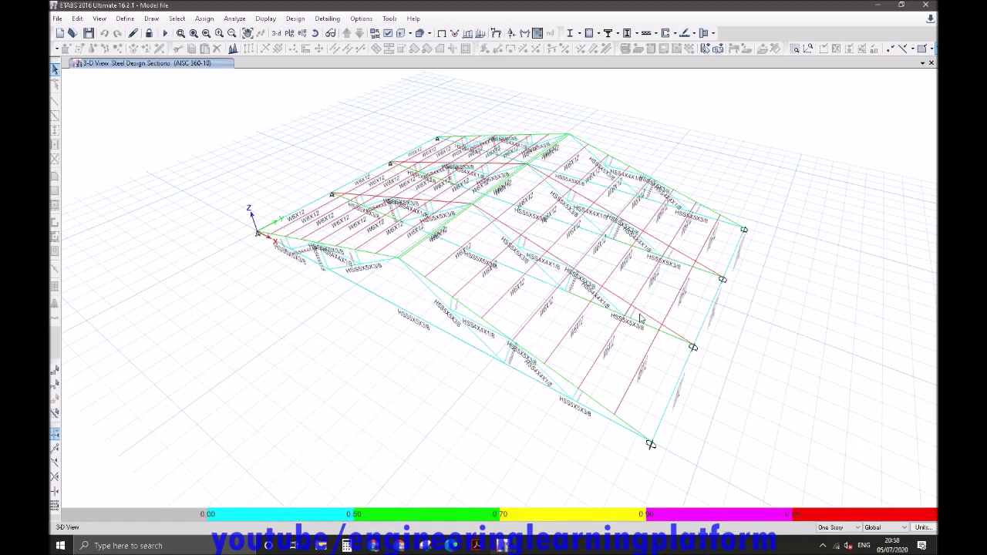
Verify that all members passed, select the failed steel frames and isolate them in the 3D view.
click(578, 33)
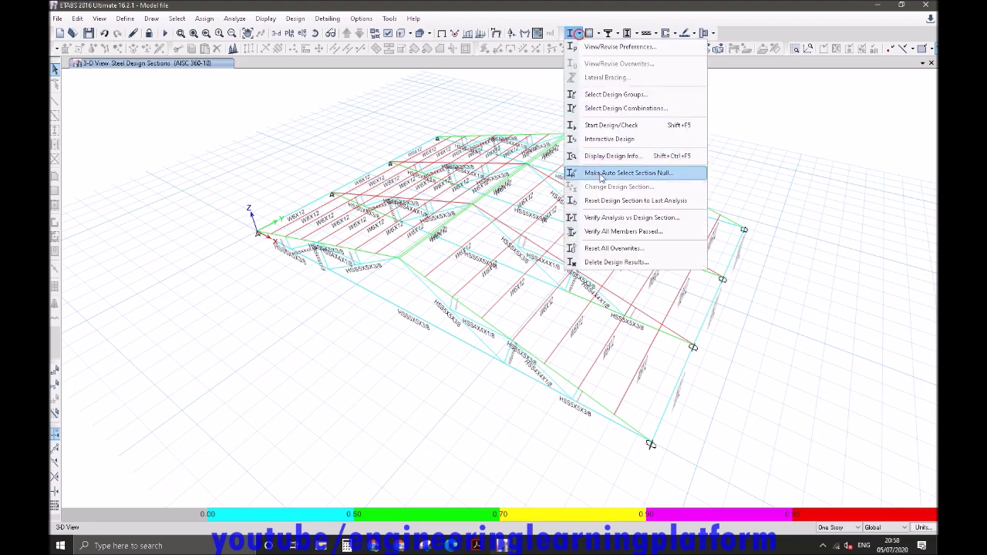
click(605, 232)
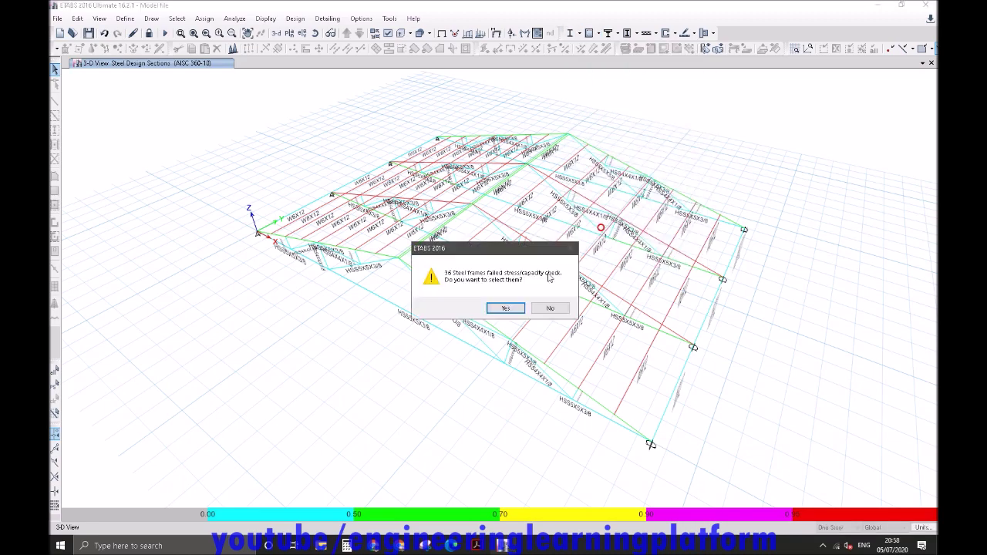
click(505, 308)
right_click(755, 135)
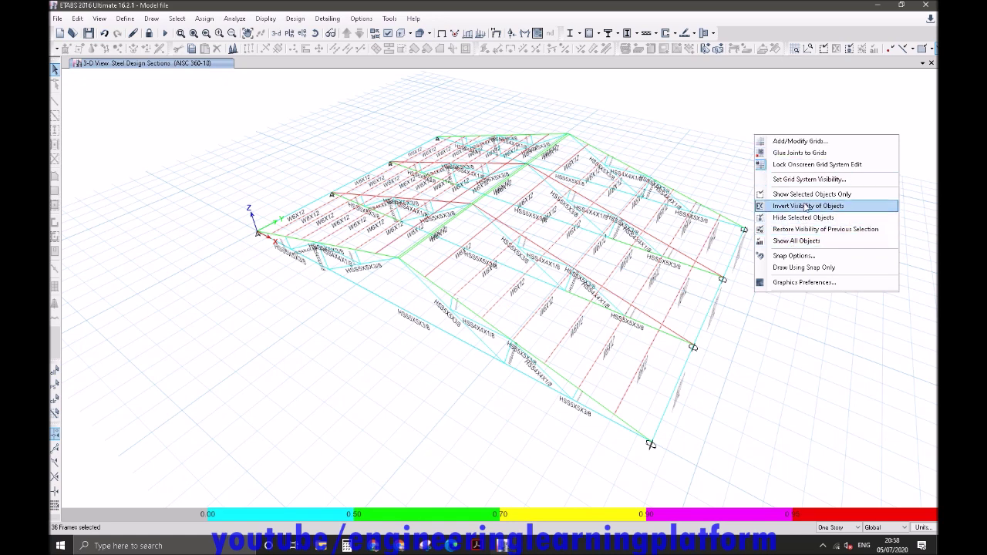
click(811, 194)
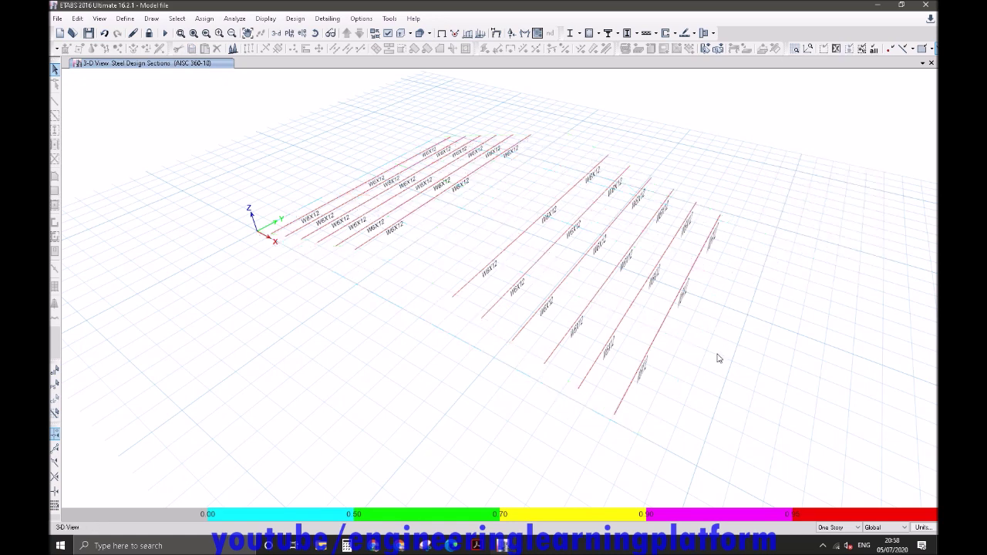
Examine the stress check of one failed W6X12 purlin and its unbraced length and bending coefficient overwrites, leaving everything as it is.
shift+middle_drag(778, 360, 563, 302)
click(564, 297)
right_click(563, 298)
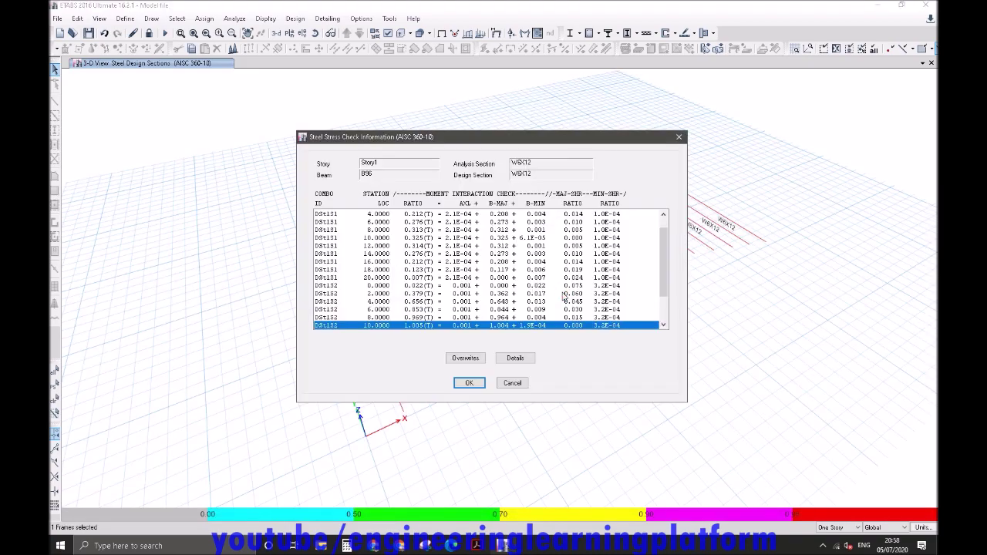
click(463, 360)
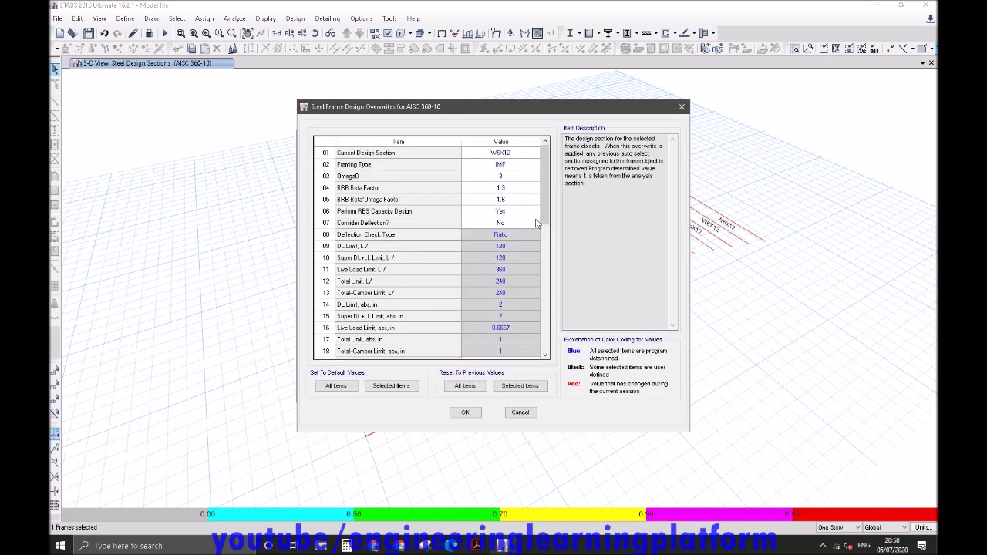
drag(543, 188, 544, 288)
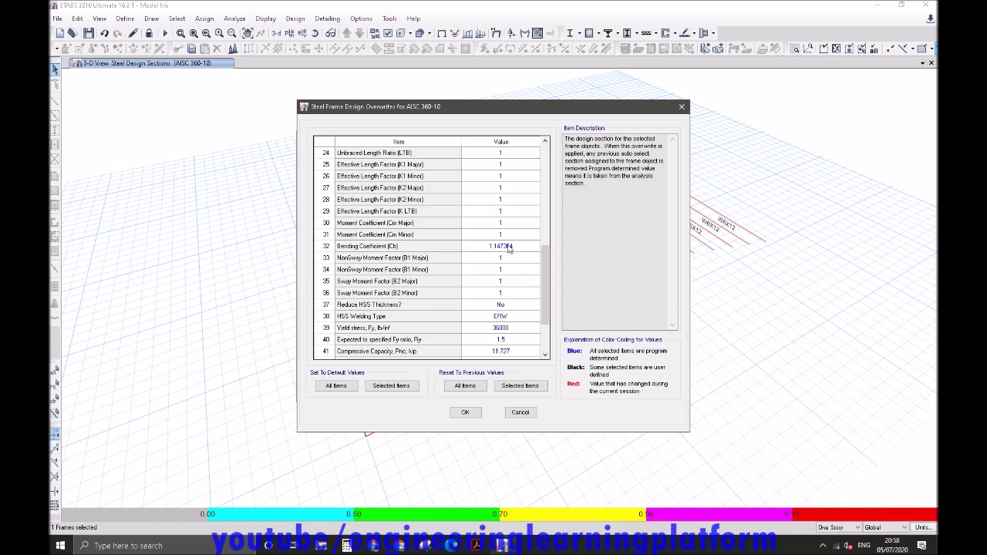
drag(545, 284, 545, 245)
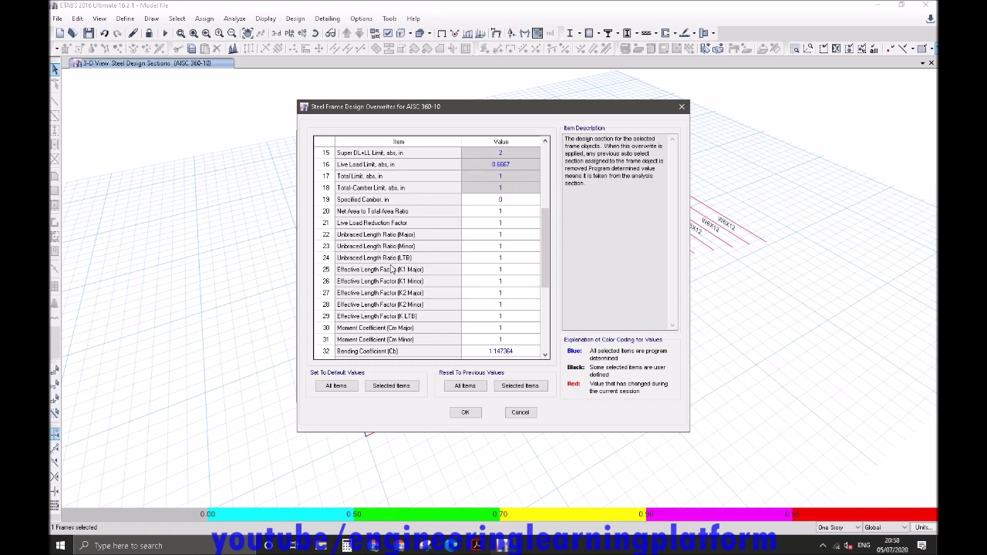
click(520, 412)
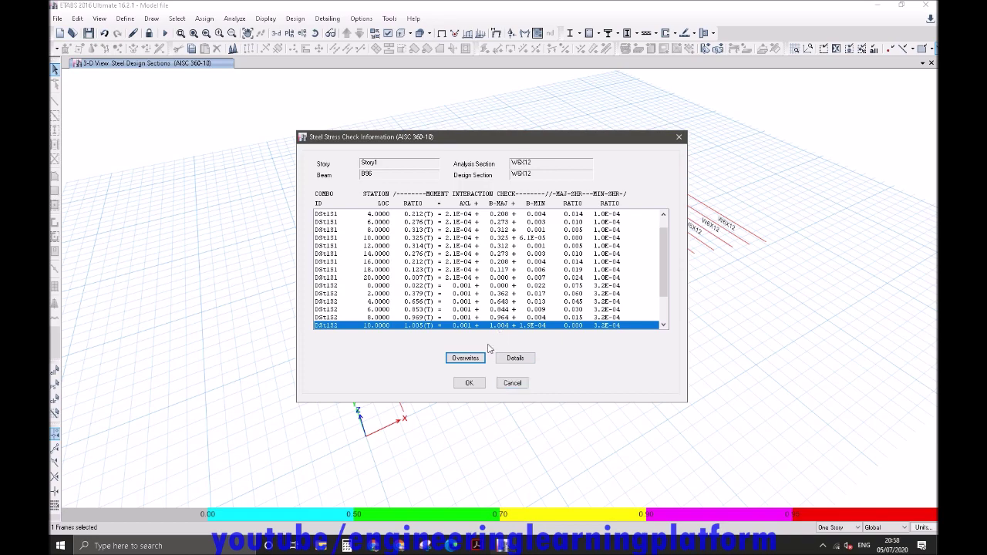
click(511, 383)
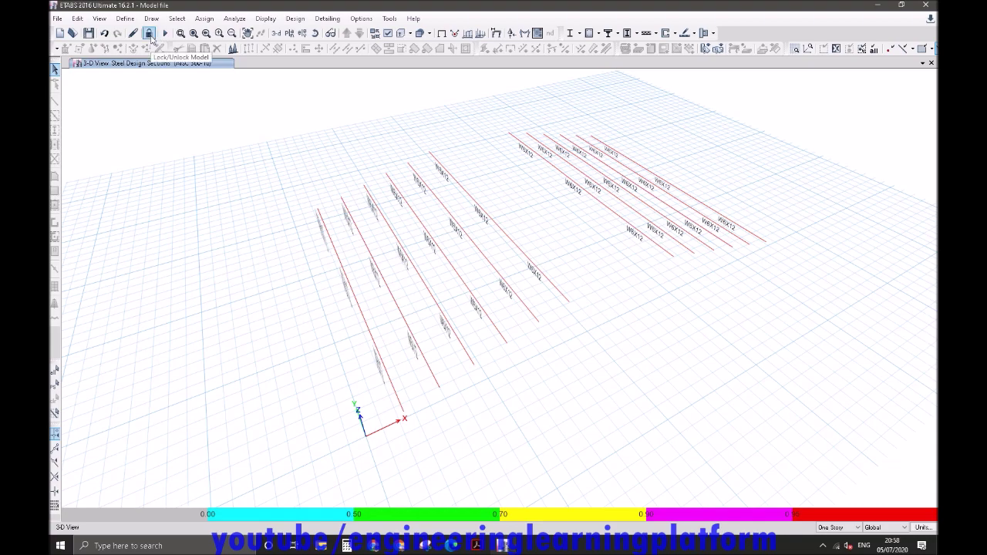
Unlock the model for editing and show all objects in the 3D view.
click(149, 34)
click(503, 310)
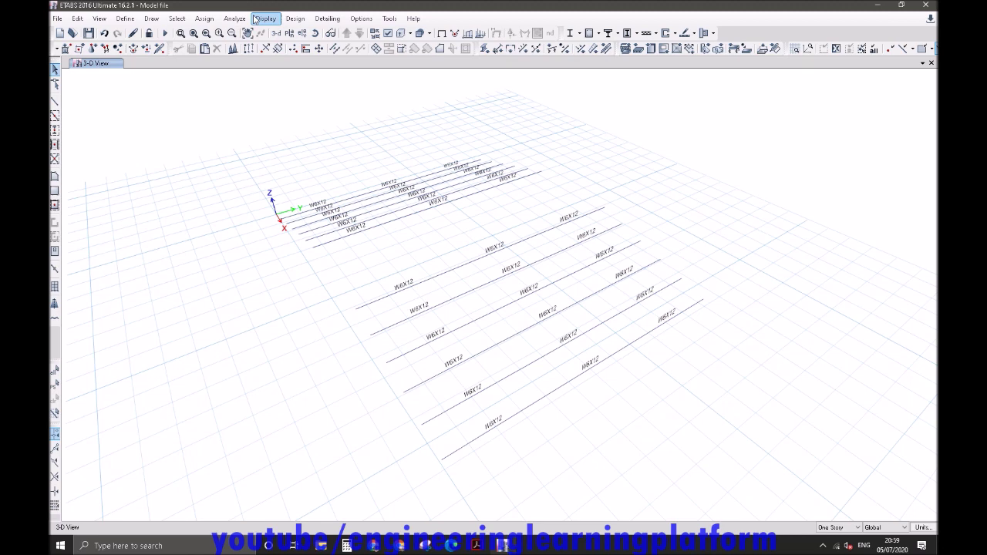
right_click(595, 83)
click(634, 185)
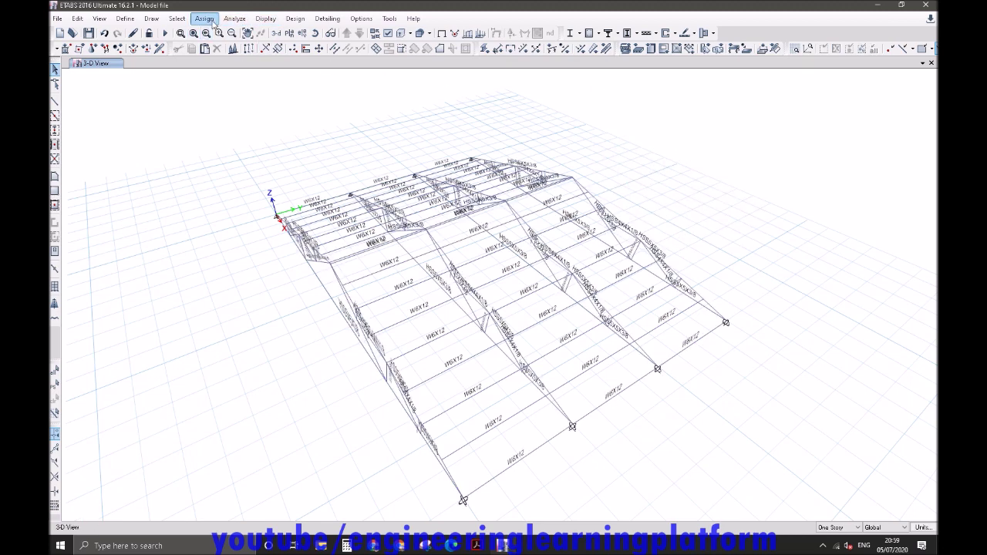
Select all frames with section W6X12, show only those in the 3D view, and select everything displayed.
click(182, 18)
mouse_move(199, 36)
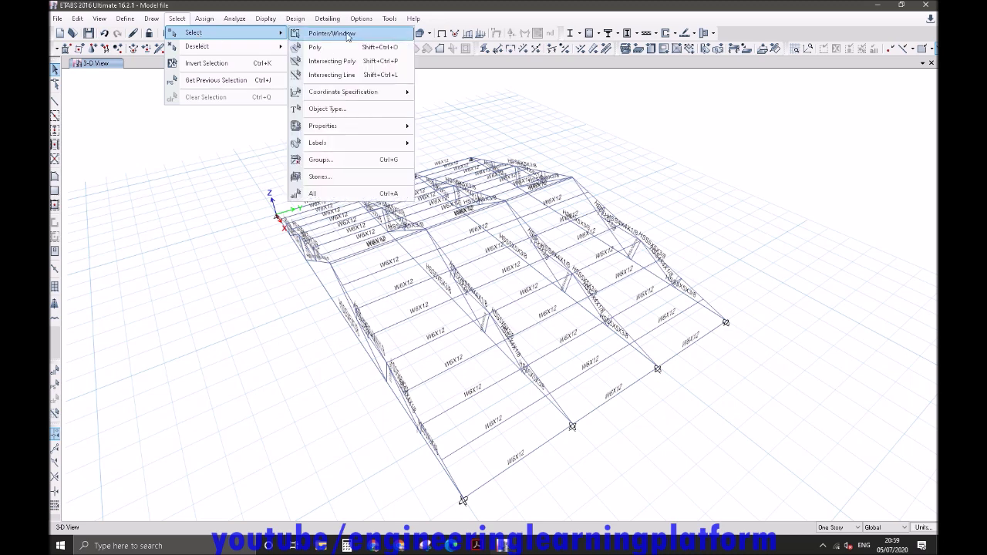
mouse_move(351, 127)
click(455, 145)
text(w)
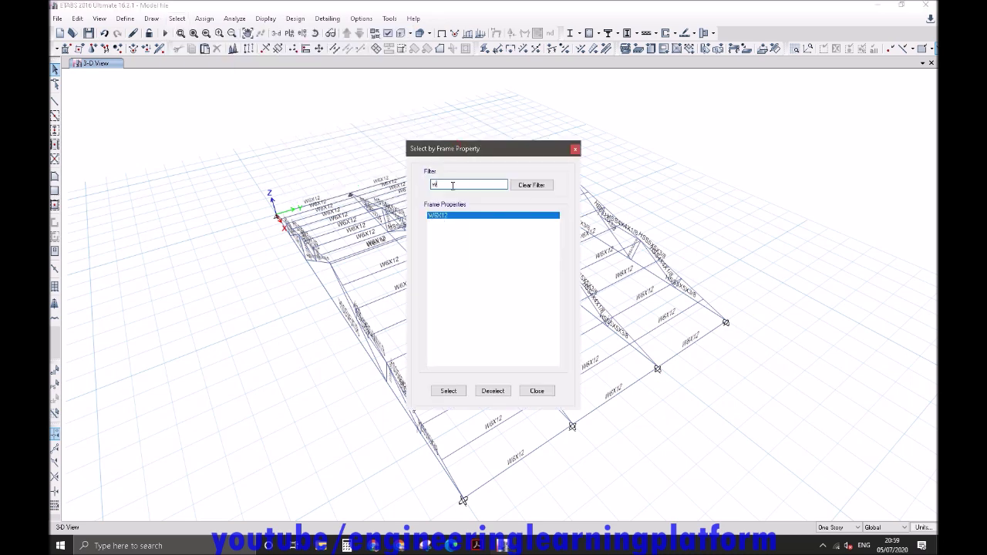
click(448, 391)
click(536, 391)
right_click(739, 187)
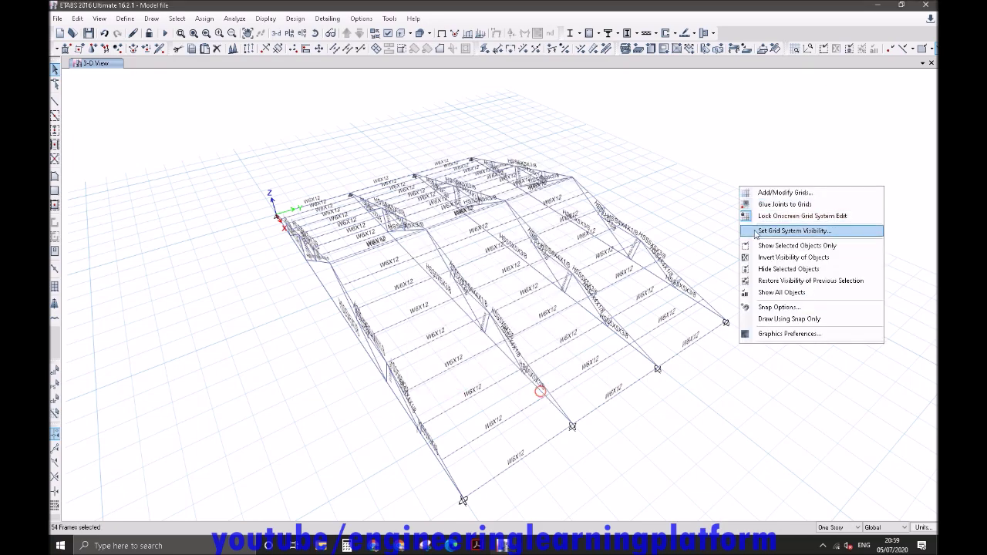
click(767, 246)
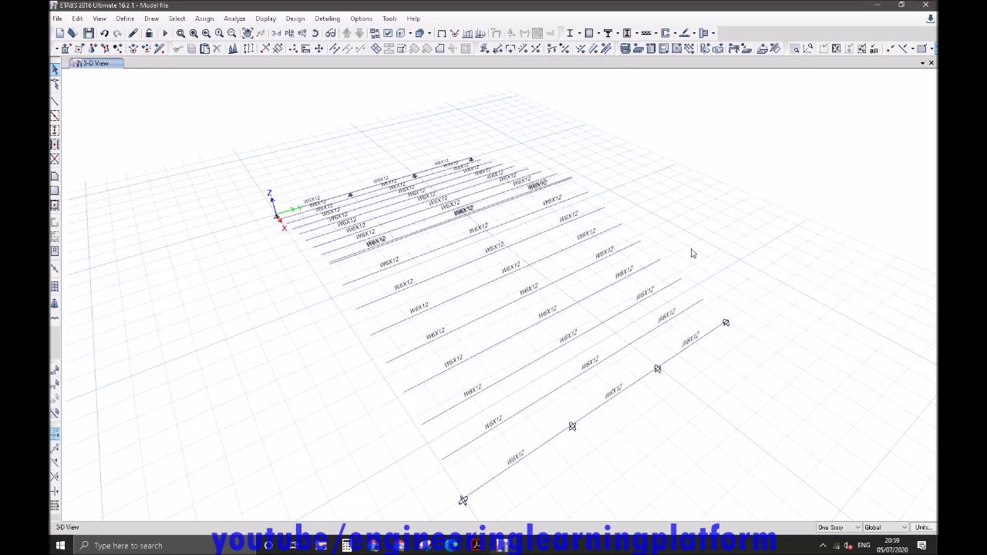
shift+middle_drag(436, 159, 394, 150)
drag(846, 454, 176, 103)
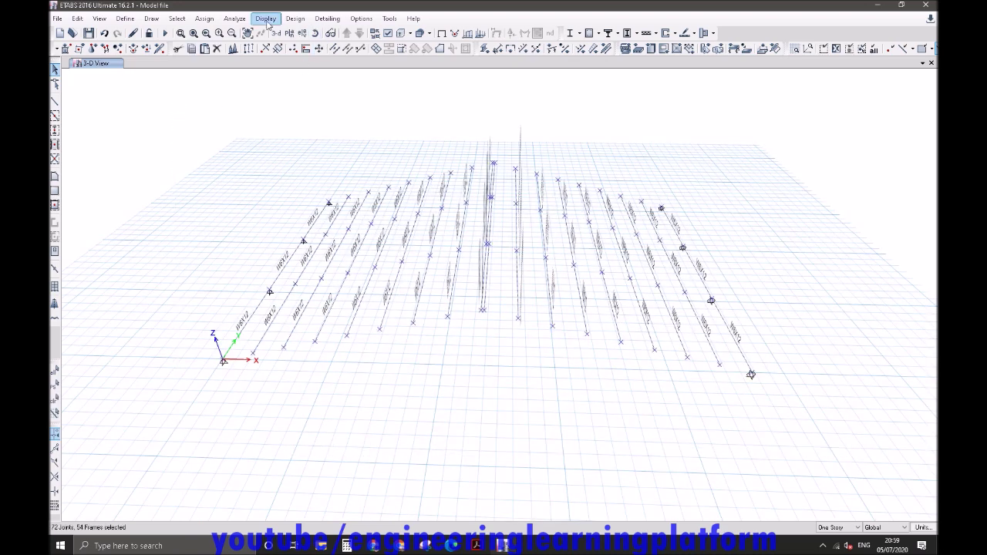
click(205, 19)
mouse_move(247, 46)
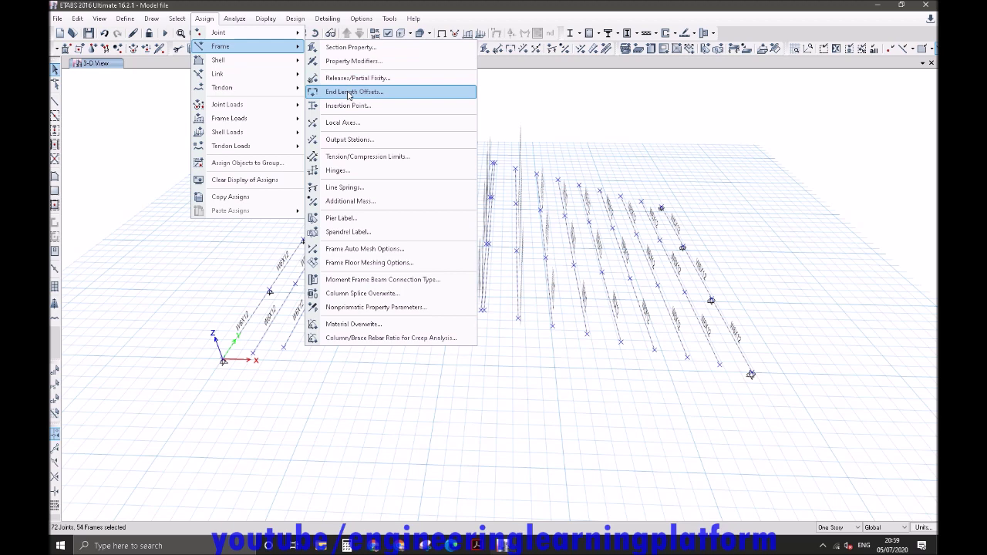
click(617, 115)
click(822, 545)
right_click(828, 529)
click(846, 509)
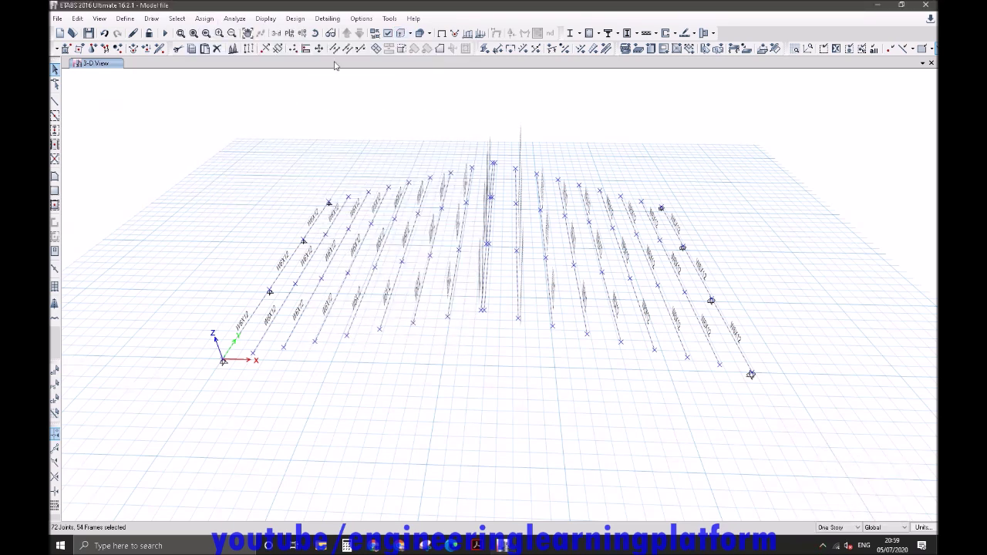
Set the steel design lateral bracing of the selected purlins to user specified and add four uniform brace rows.
click(295, 18)
mouse_move(323, 34)
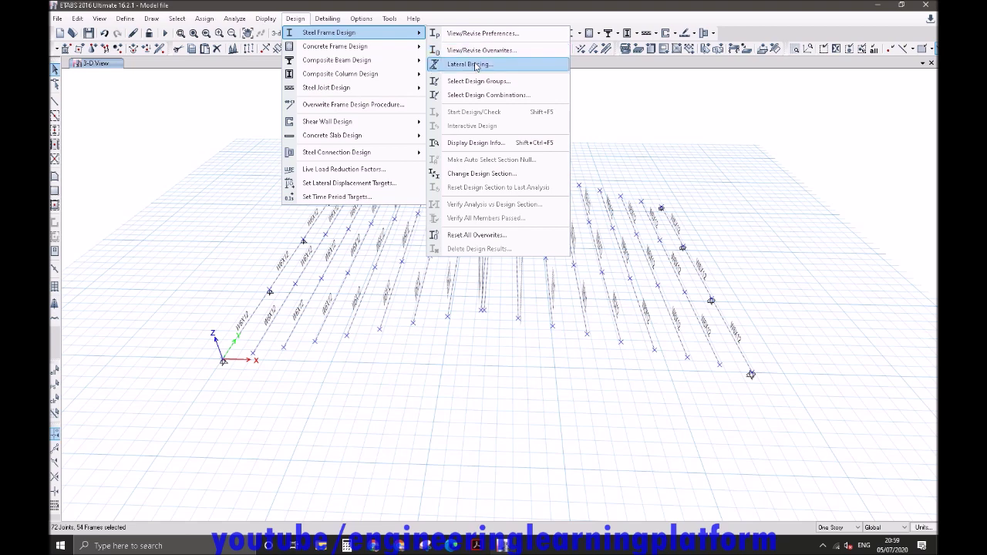
click(465, 67)
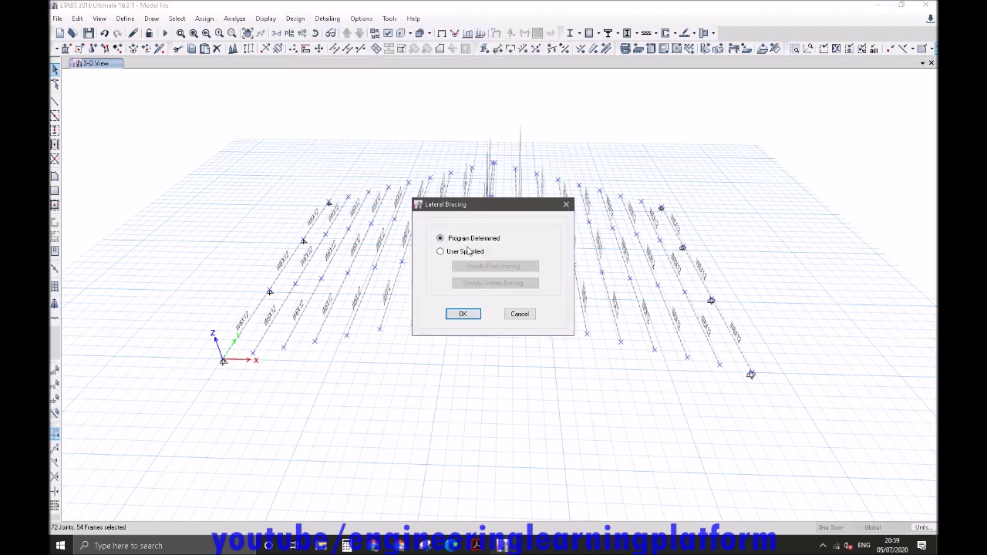
click(468, 252)
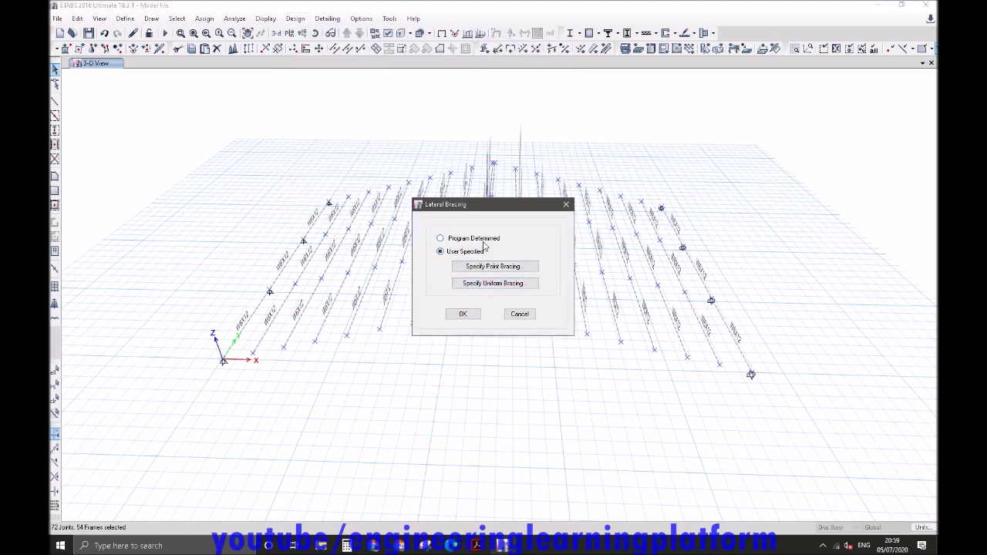
click(488, 283)
click(616, 248)
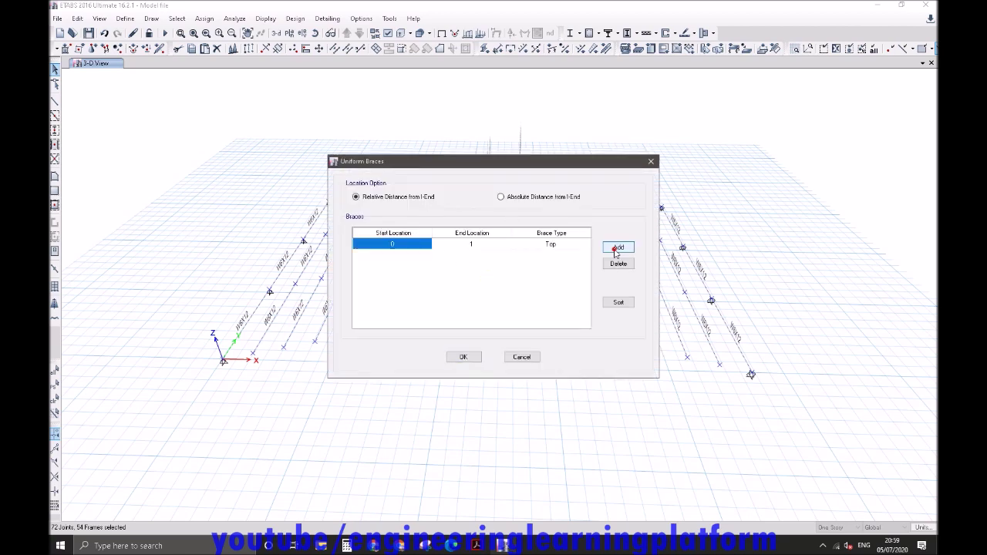
click(616, 248)
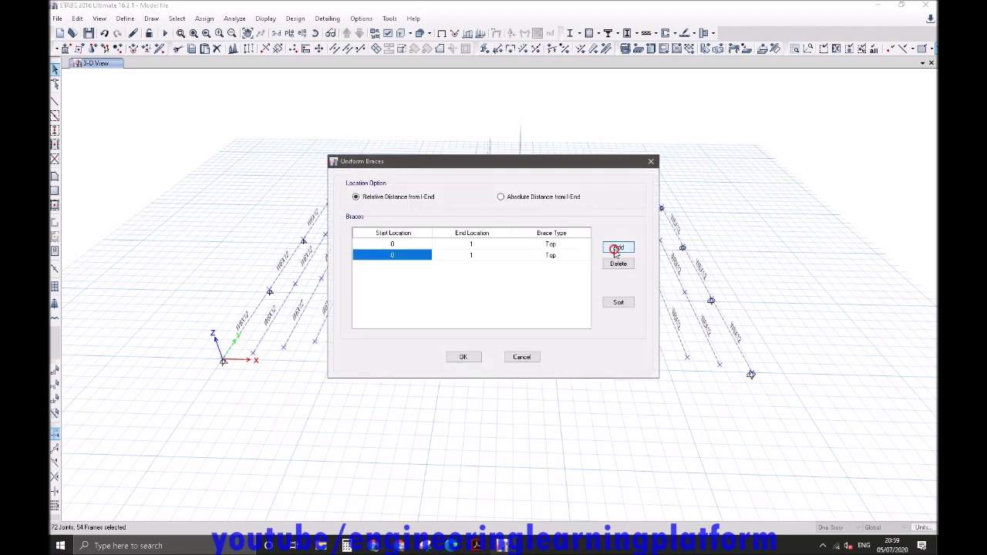
click(616, 248)
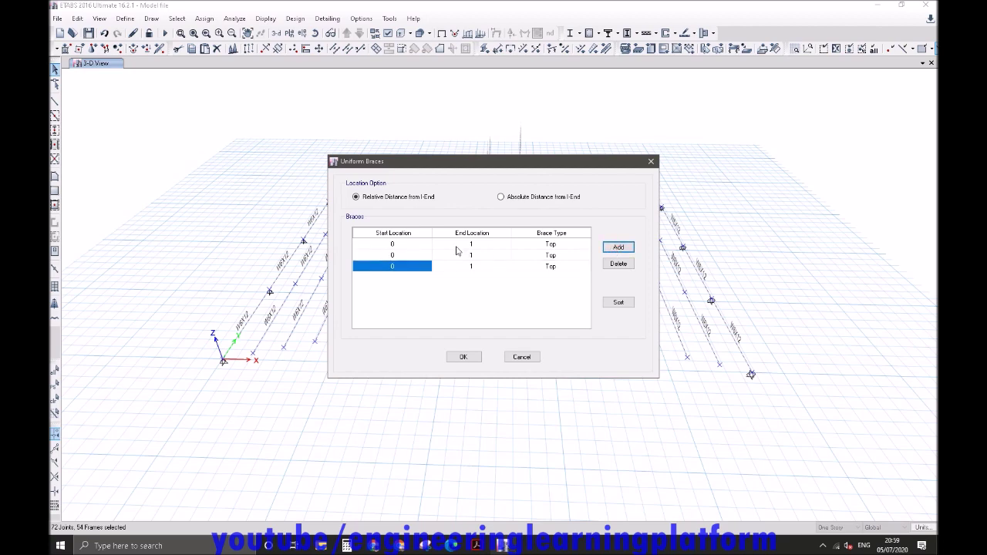
click(617, 247)
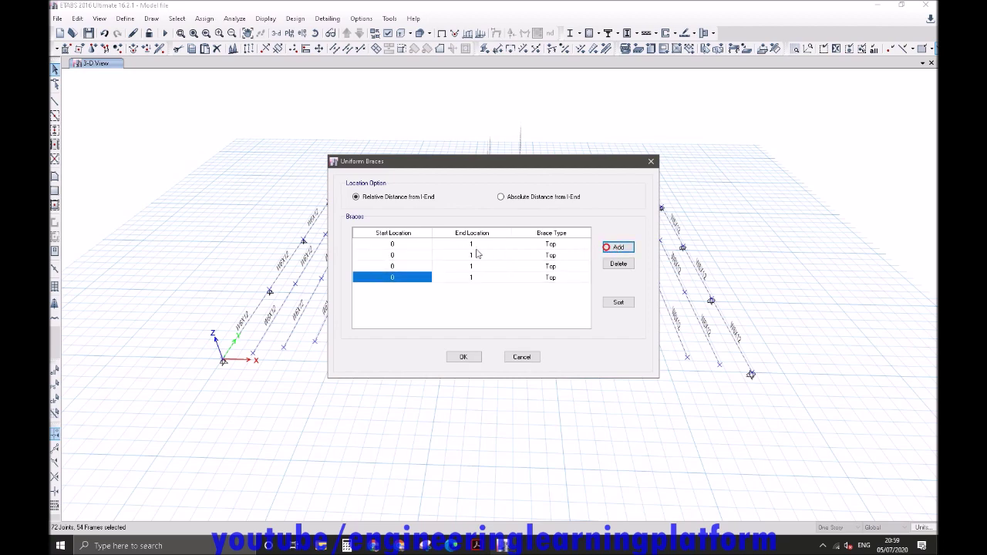
Set the uniform brace start locations to 0.25, 0.5 and 0.75, delete the row starting at 0, and apply the bracing.
click(409, 256)
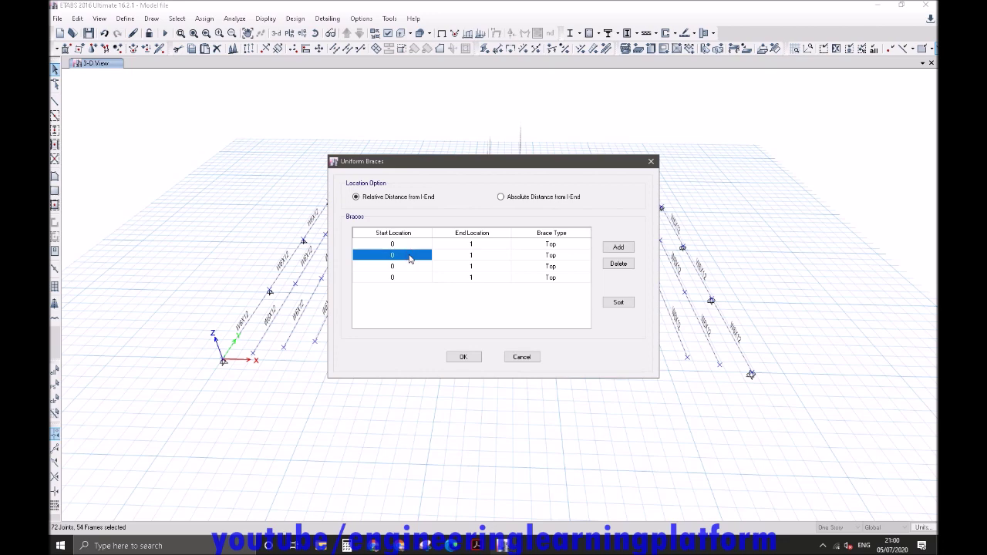
click(410, 259)
click(395, 268)
click(396, 268)
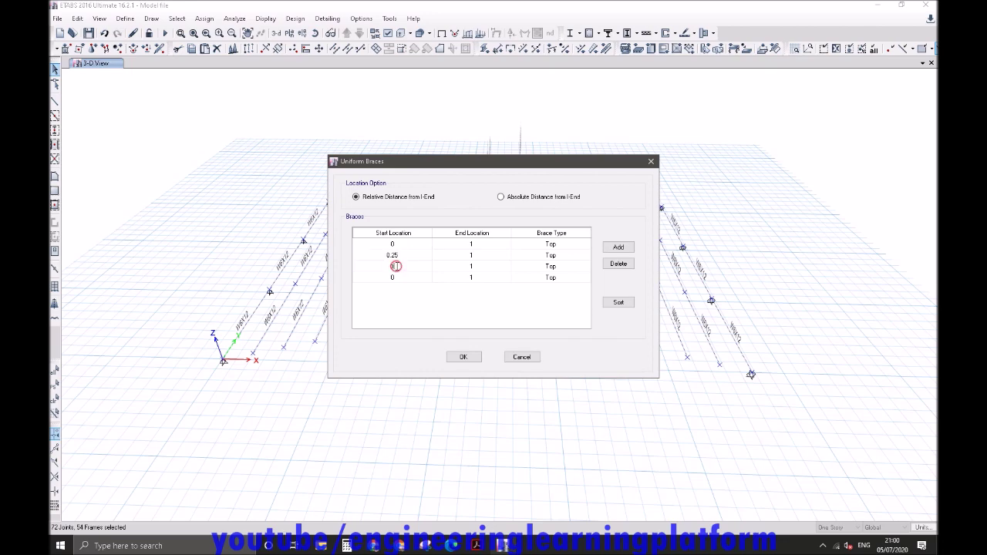
text(.5)
click(393, 277)
click(393, 278)
click(404, 245)
click(618, 263)
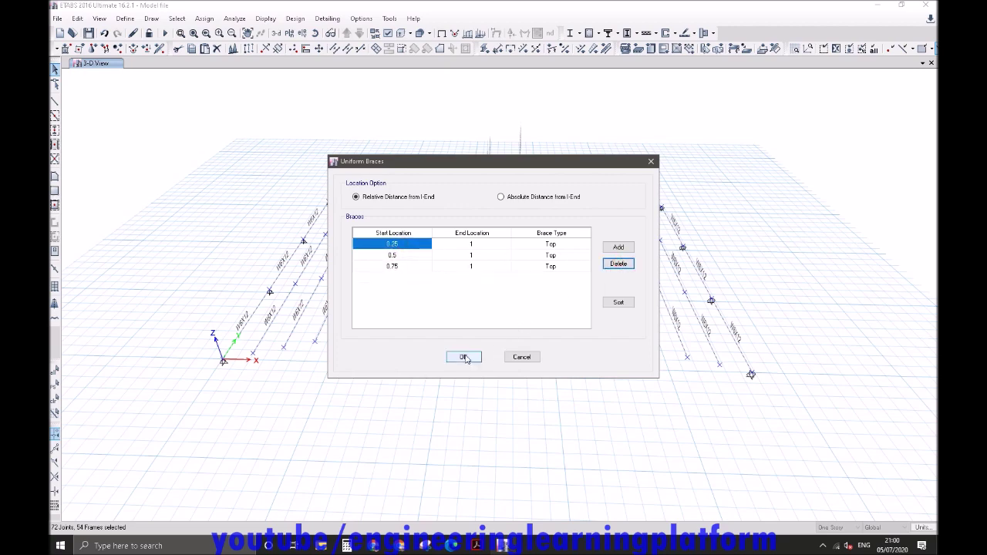
click(463, 357)
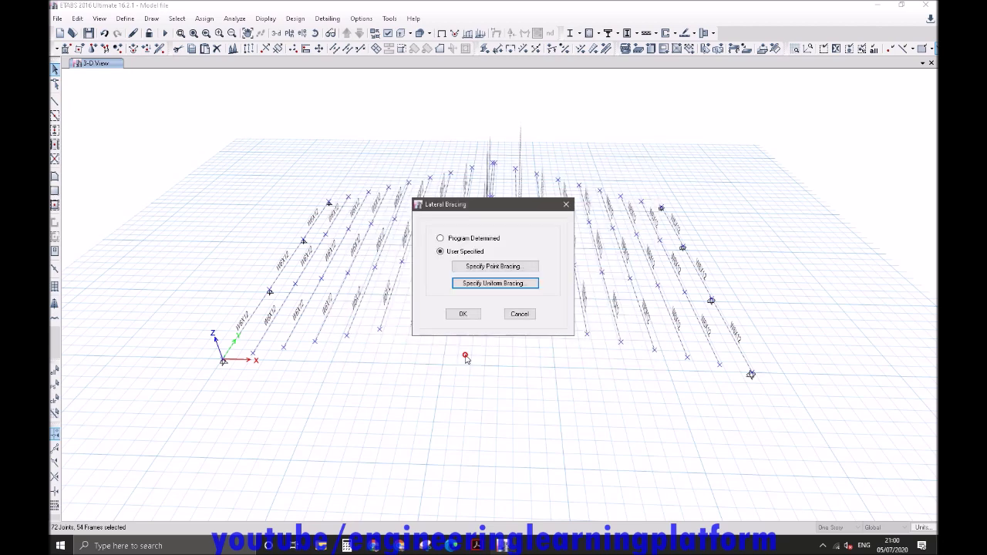
click(472, 315)
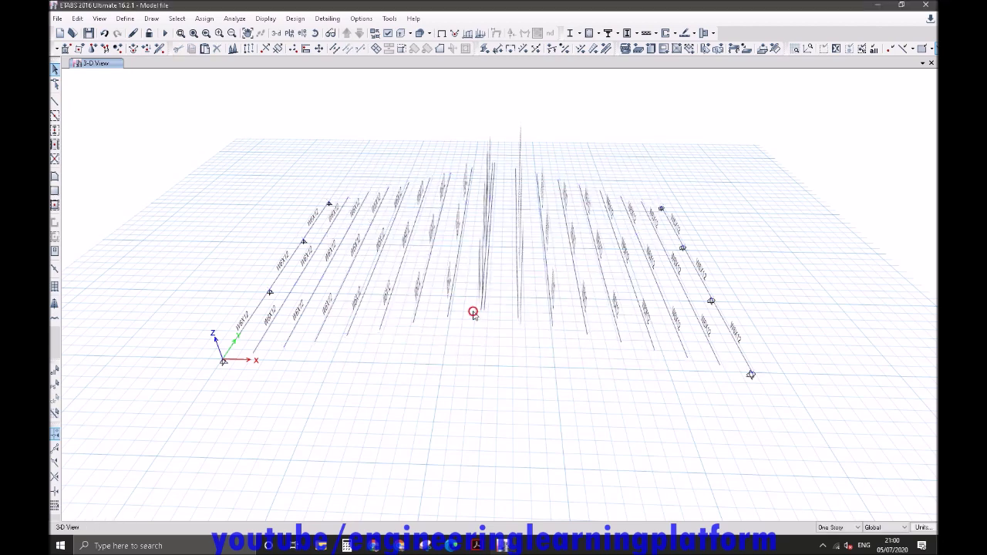
Examine the design and assignment data of one W6X12 purlin.
right_click(421, 288)
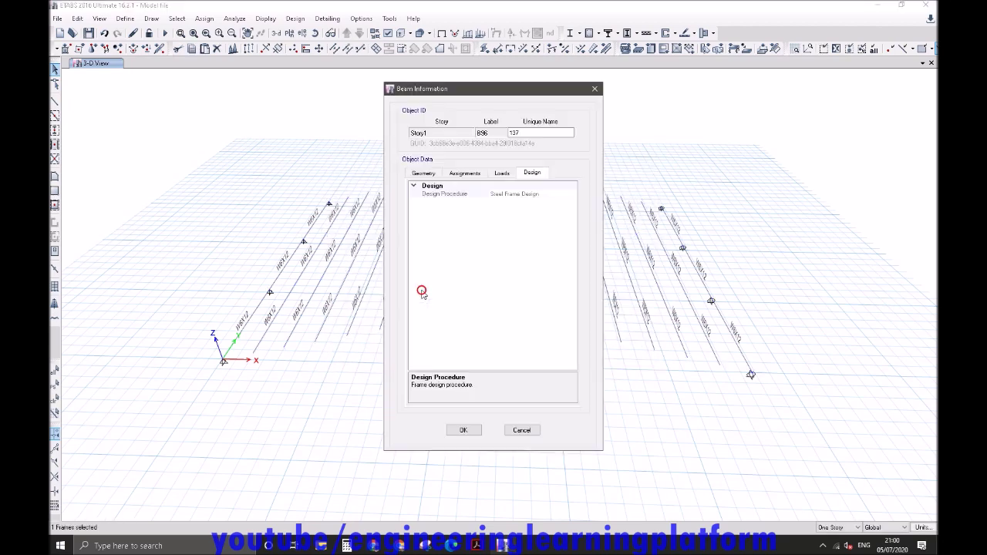
click(466, 173)
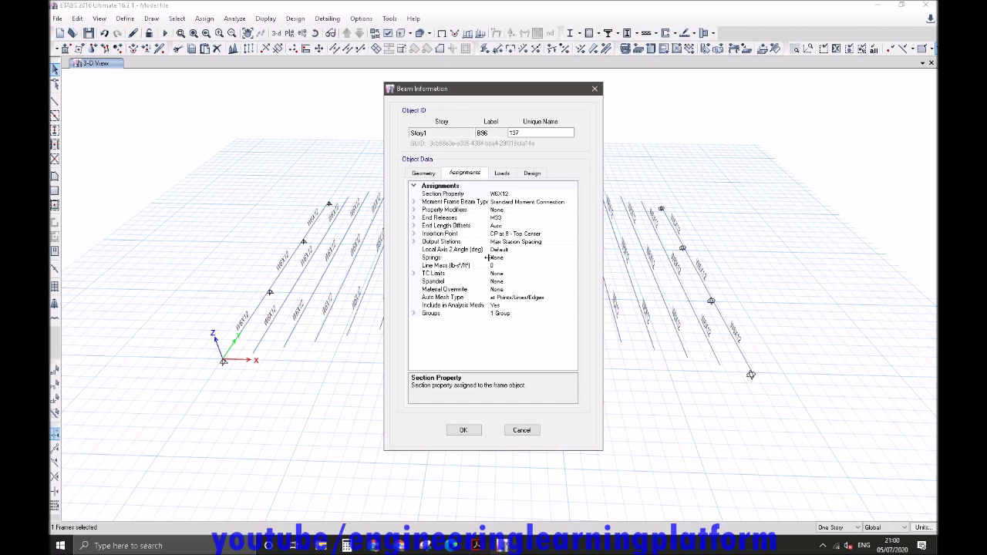
key(Escape)
Overwrite the LTB and major unbraced length ratios of all displayed W6X12 purlins with 0.25 in the steel frame design.
drag(799, 412, 126, 132)
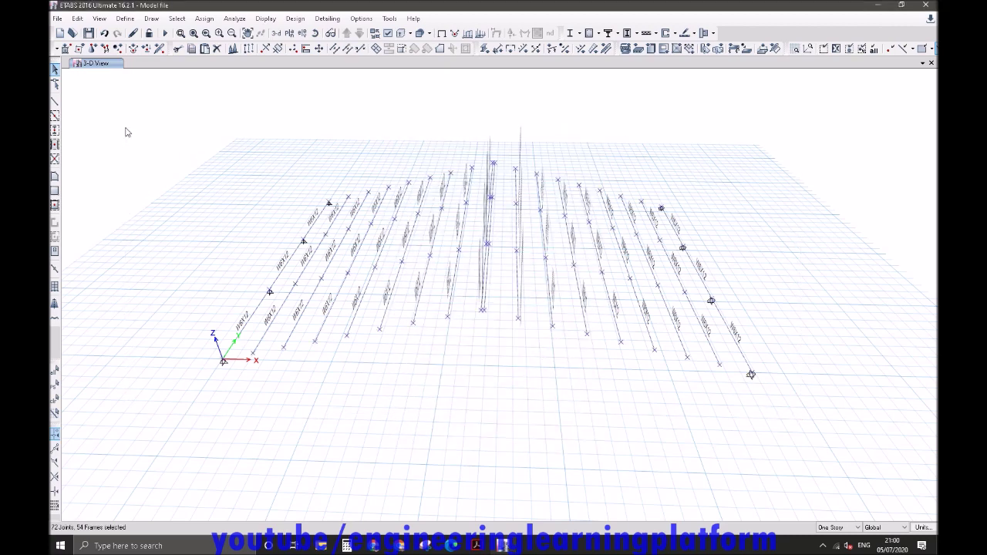
click(296, 18)
mouse_move(306, 37)
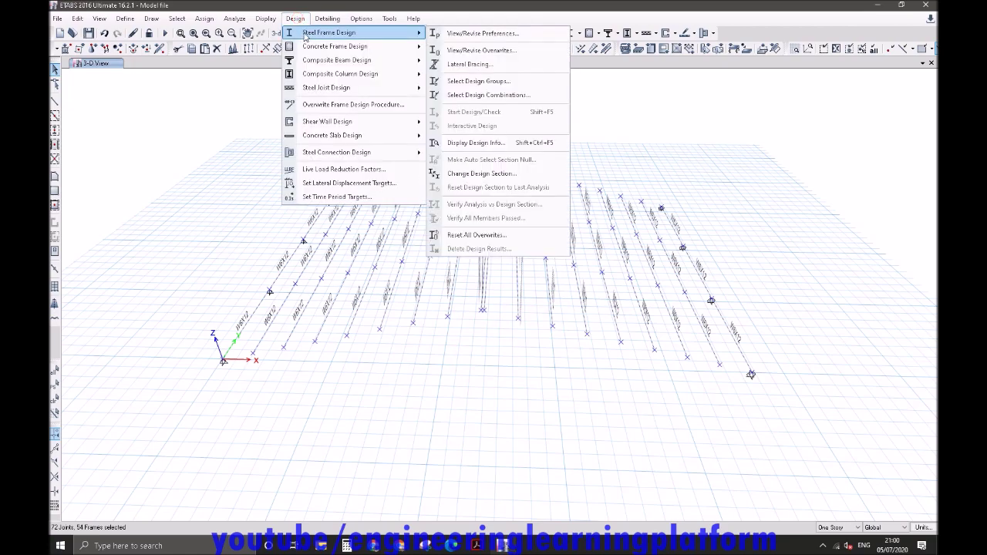
click(482, 50)
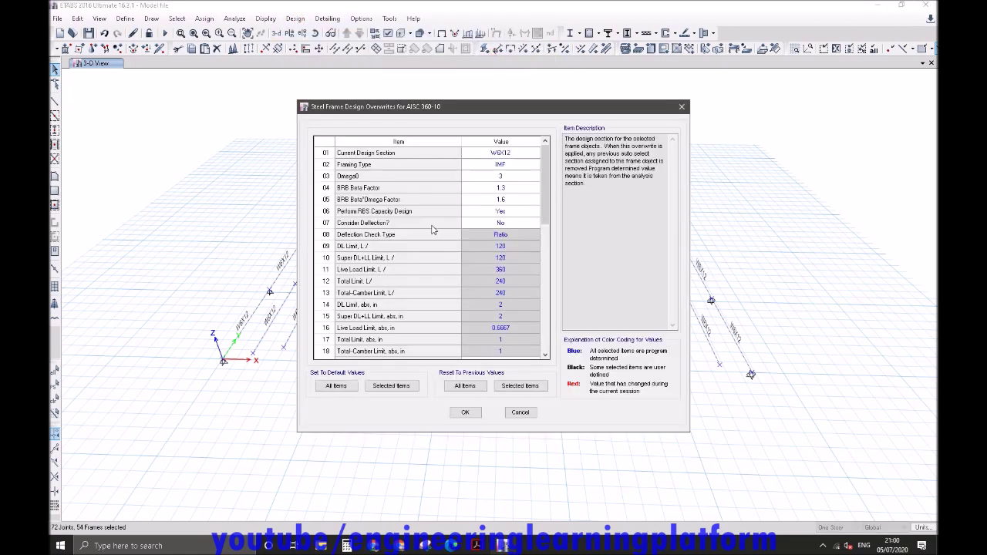
drag(543, 185, 543, 253)
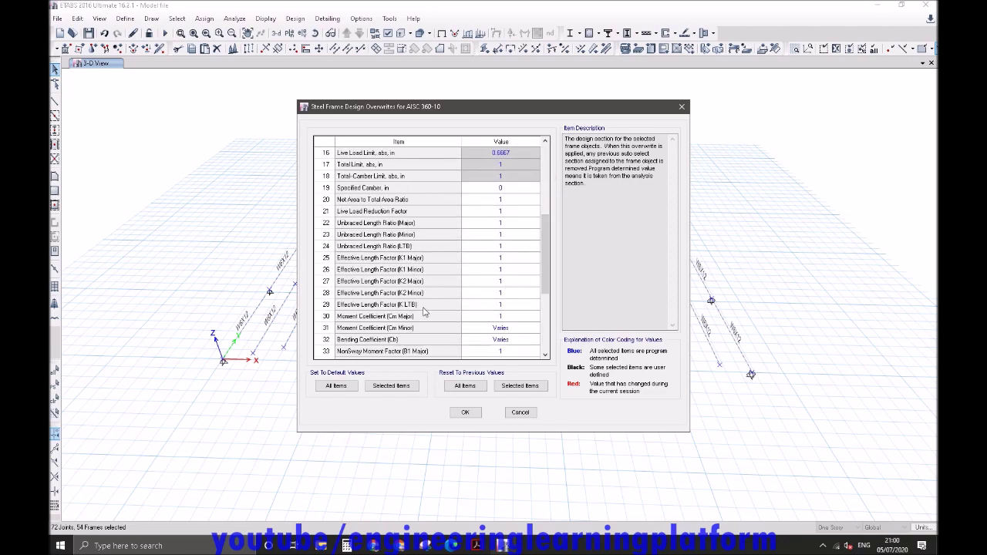
click(491, 247)
click(497, 246)
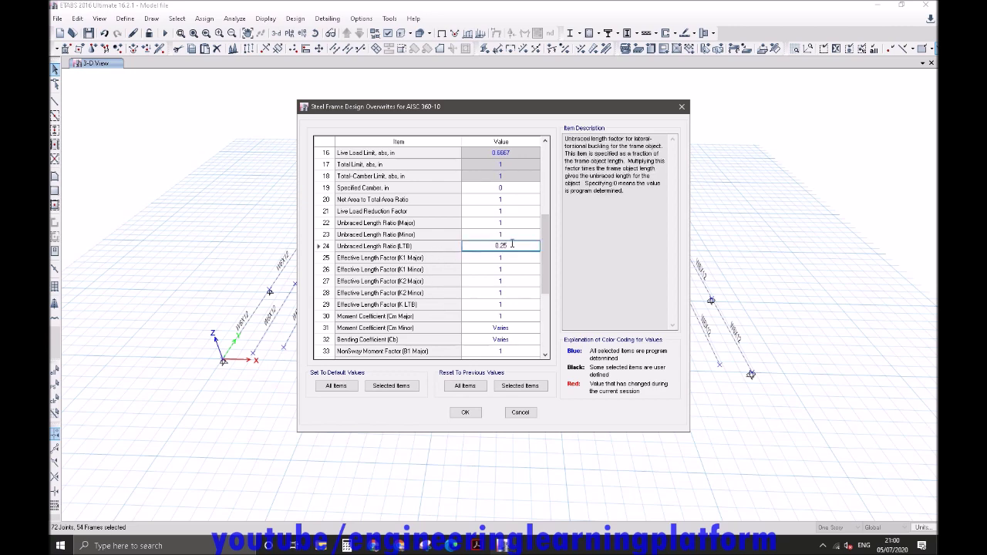
click(499, 223)
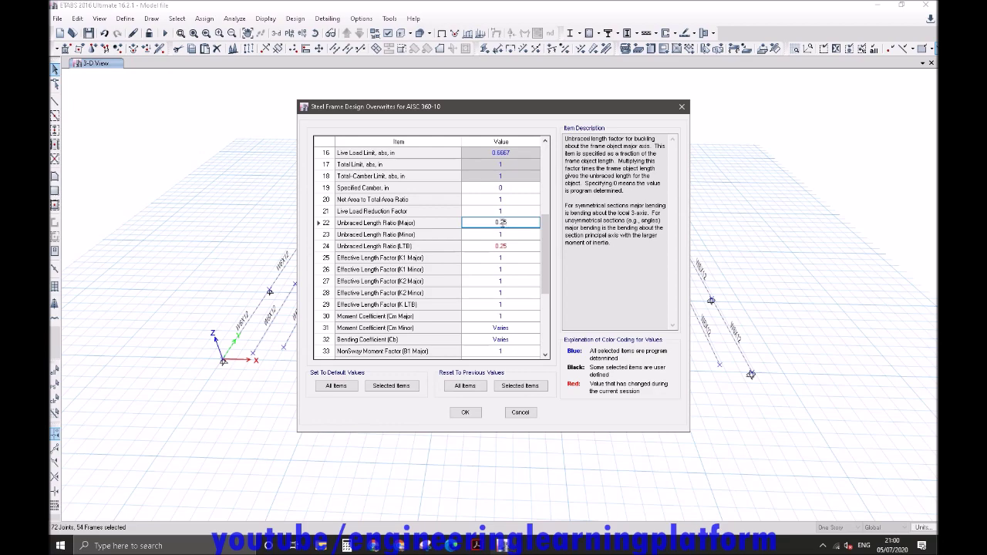
click(478, 413)
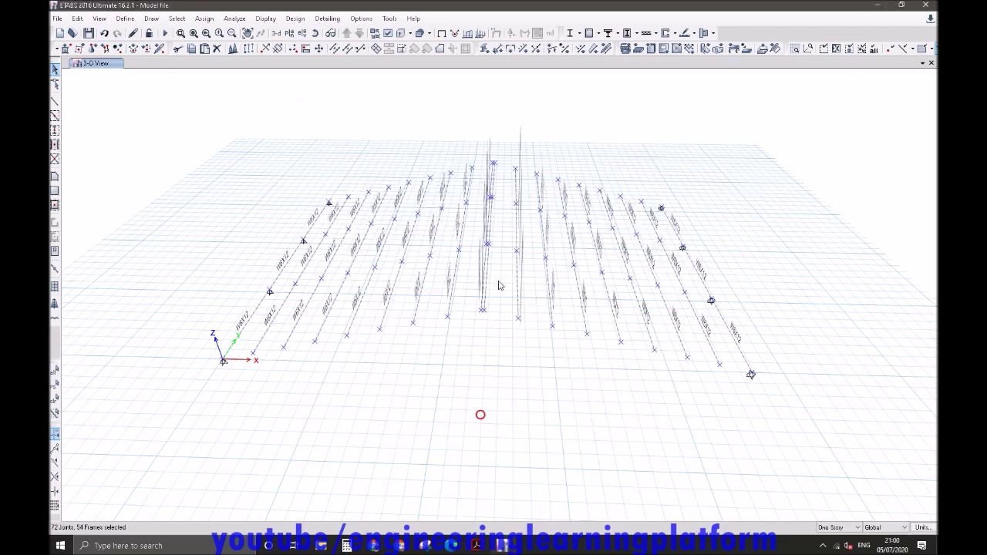
Set the minor unbraced length ratio of the selected W6X12 purlins to 0.25 in the steel design overwrites.
shift+middle_drag(530, 405, 516, 401)
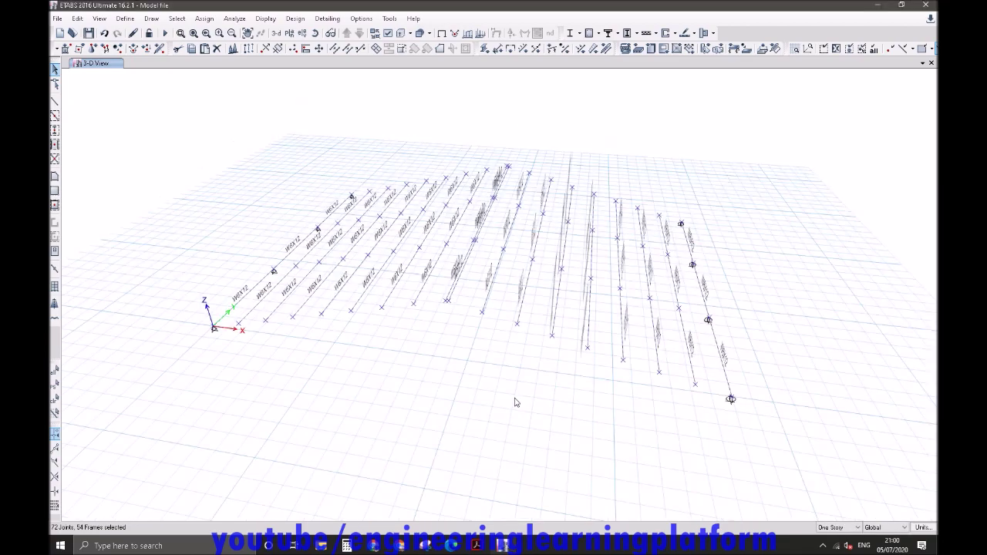
click(297, 18)
mouse_move(328, 33)
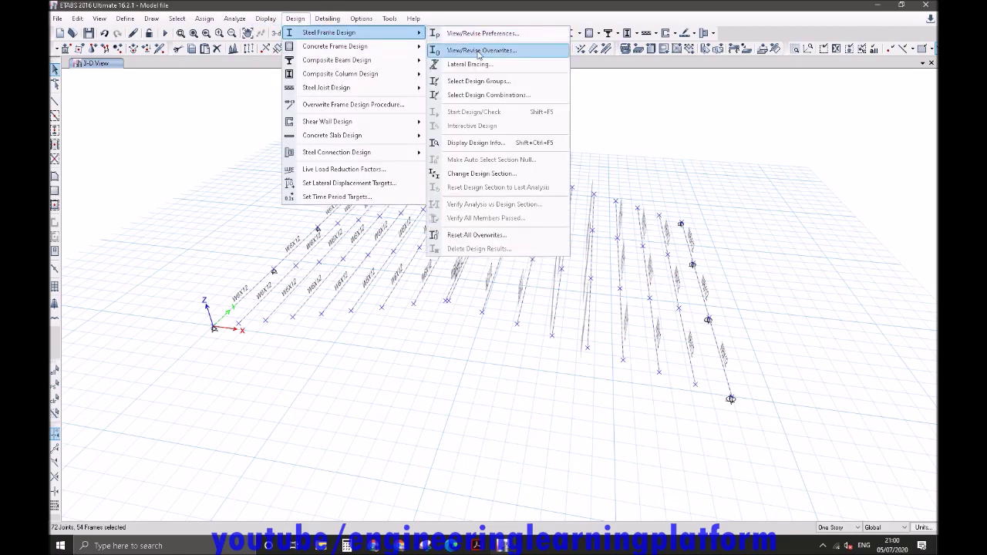
click(478, 51)
drag(545, 194, 546, 276)
click(515, 210)
click(514, 210)
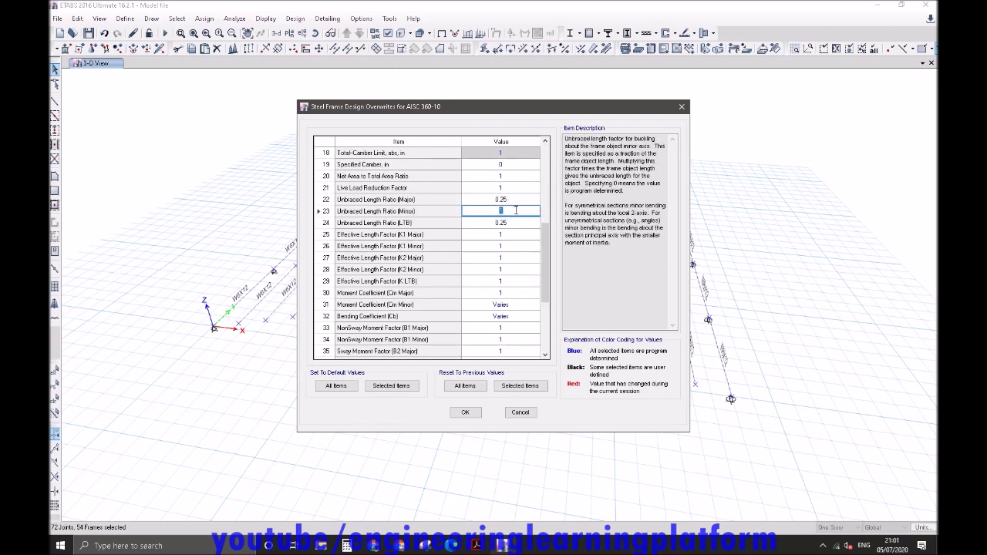
key(Return)
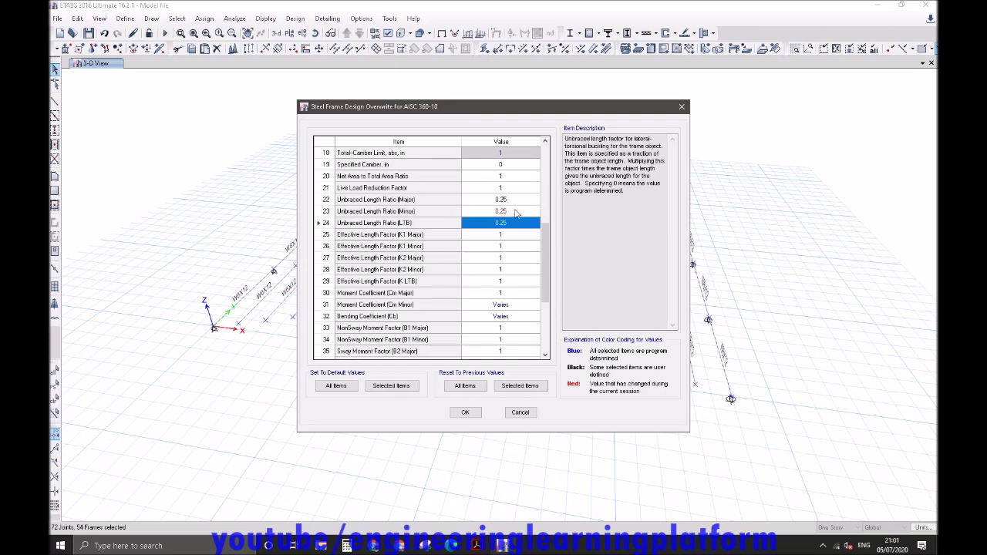
click(467, 413)
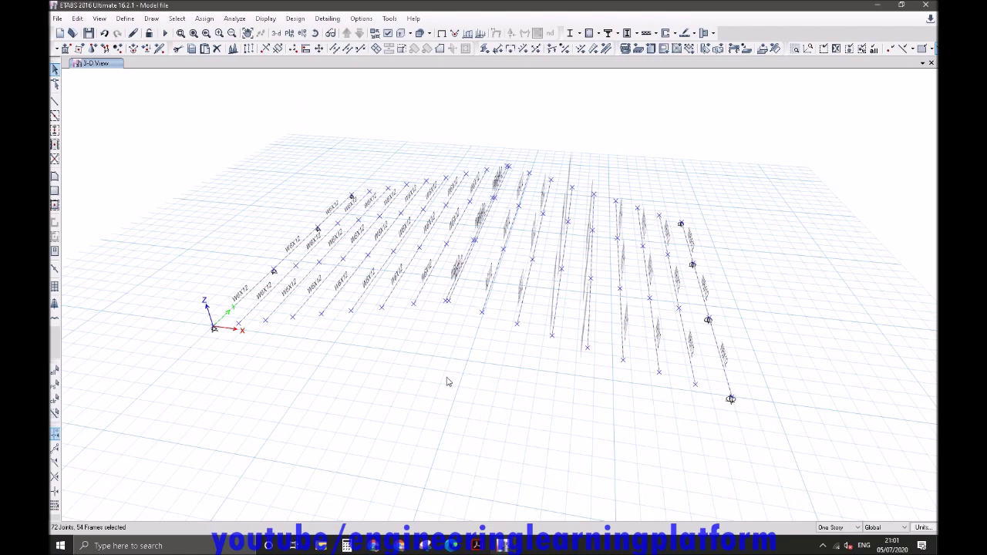
Run the analysis and the steel design check, and show all objects in the 3D view.
shift+middle_drag(449, 380, 479, 397)
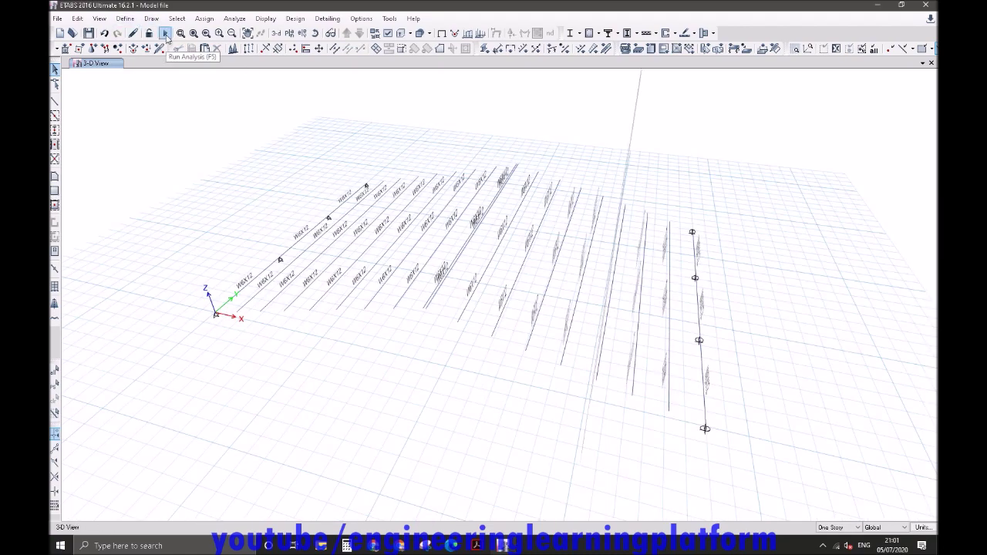
click(166, 35)
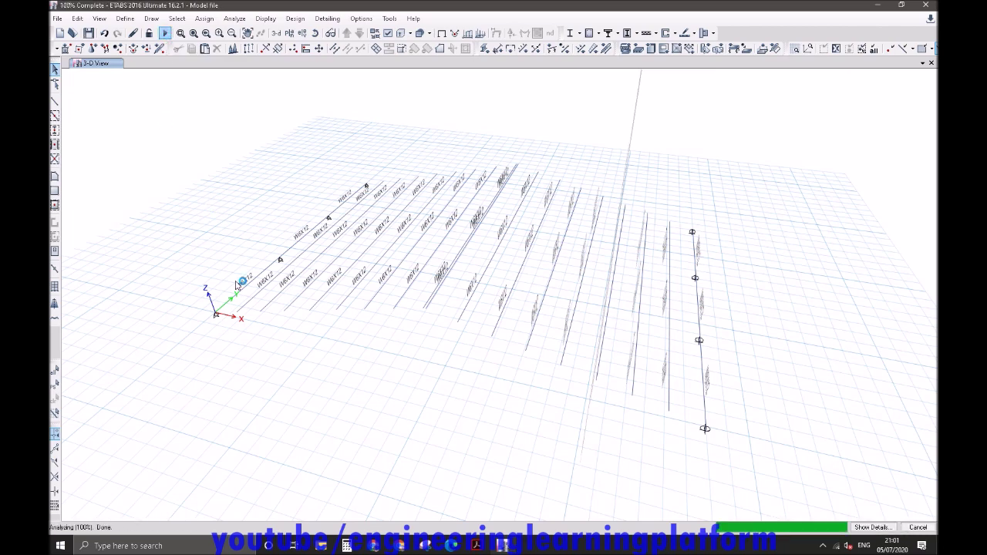
click(570, 34)
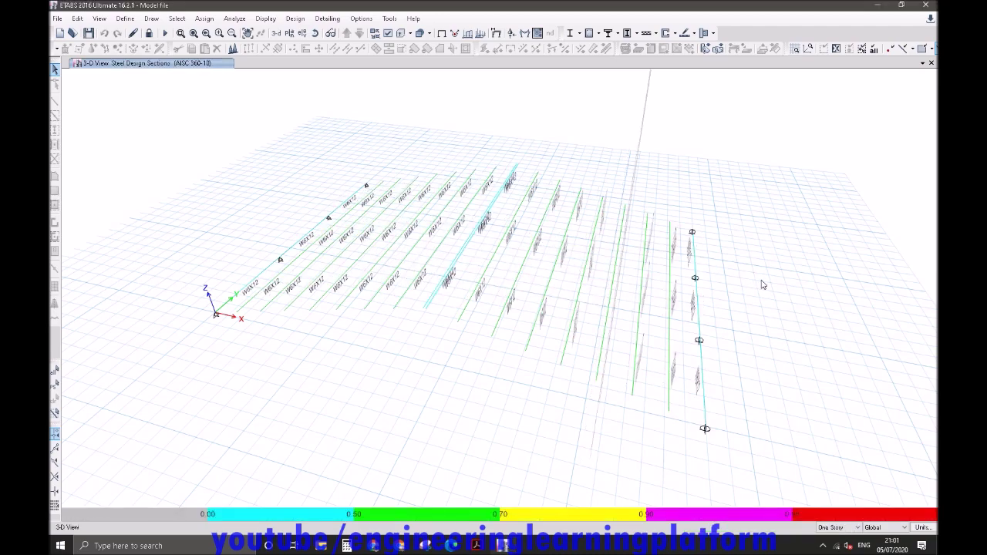
right_click(794, 196)
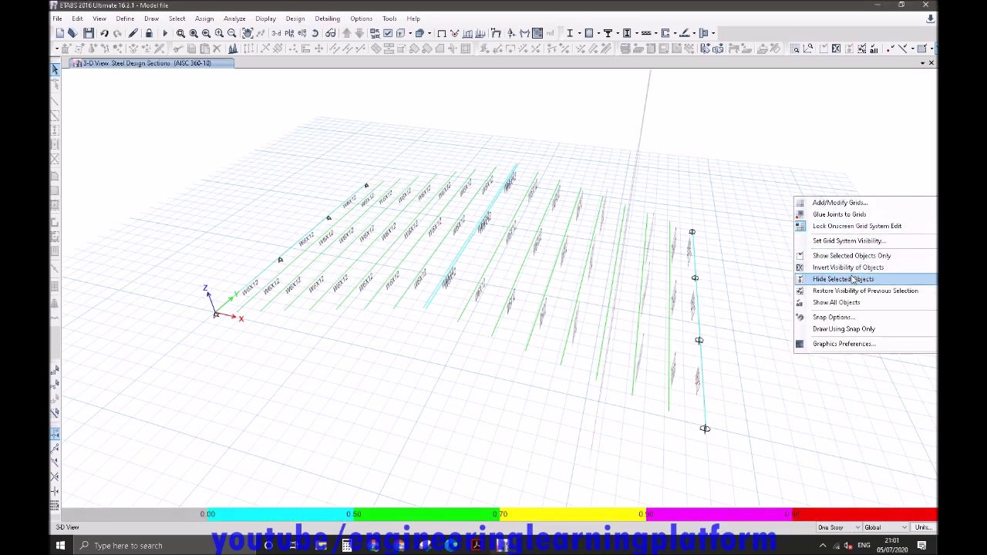
click(821, 302)
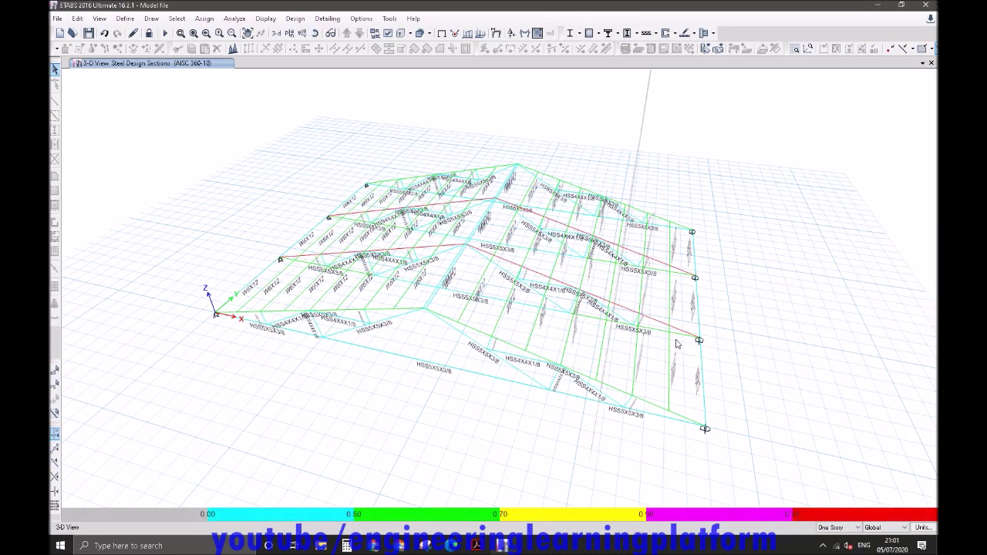
shift+middle_drag(760, 383, 614, 324)
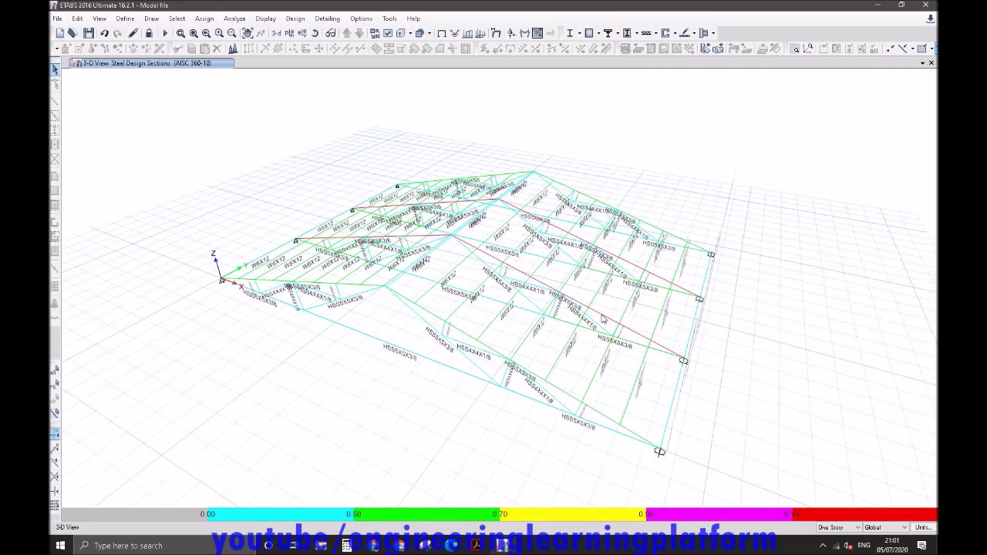
Examine the stress check of a red HSS5X5X3/8 top chord and verify whether all steel members pass.
right_click(603, 318)
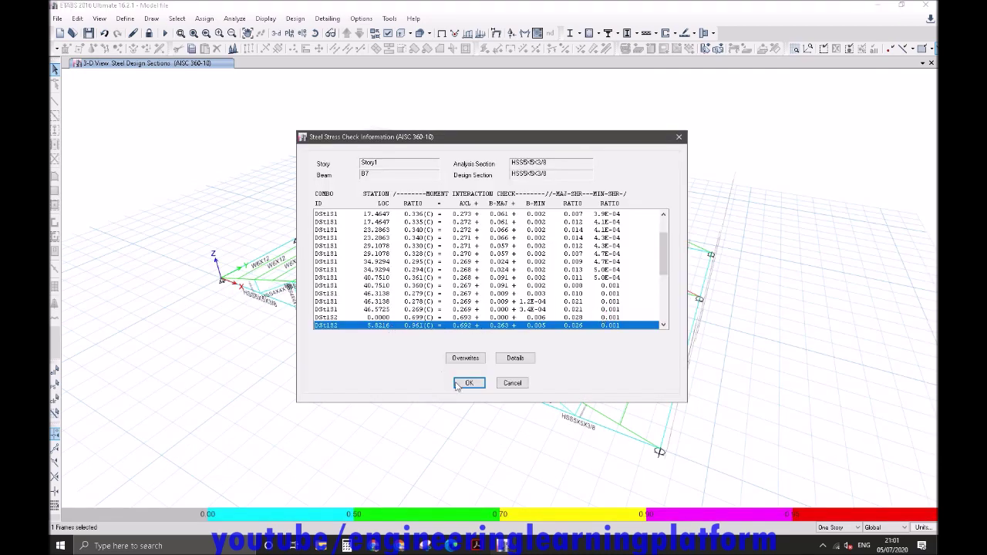
click(457, 385)
click(575, 33)
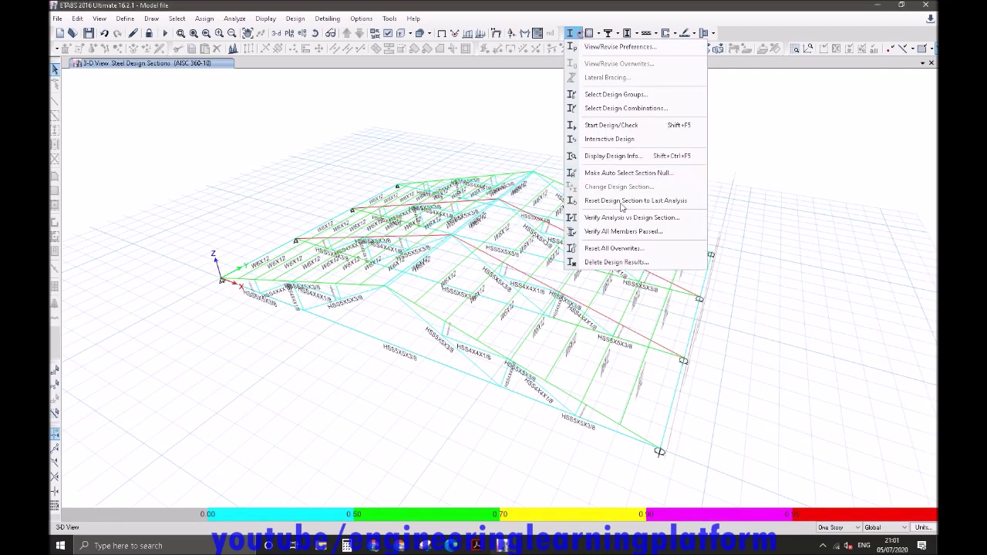
click(624, 231)
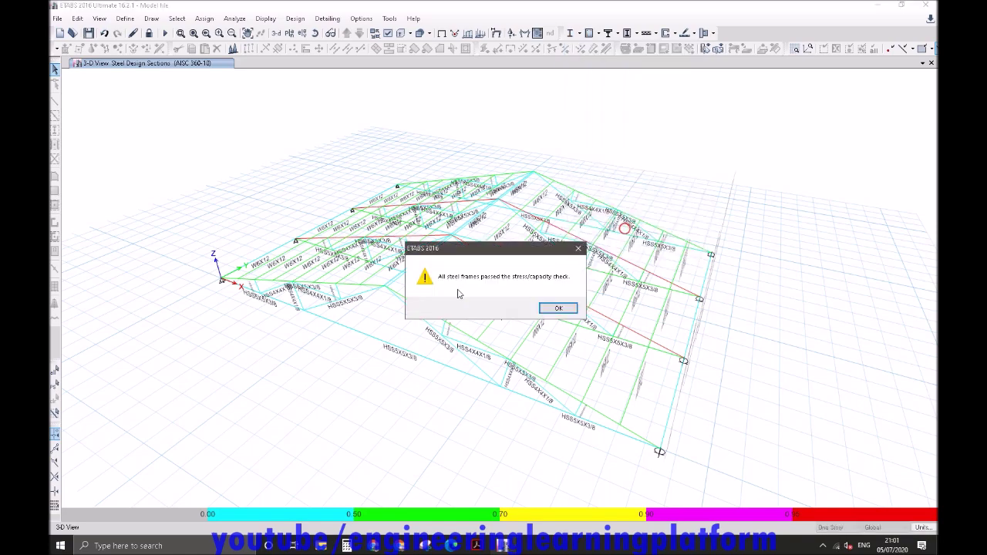
click(559, 308)
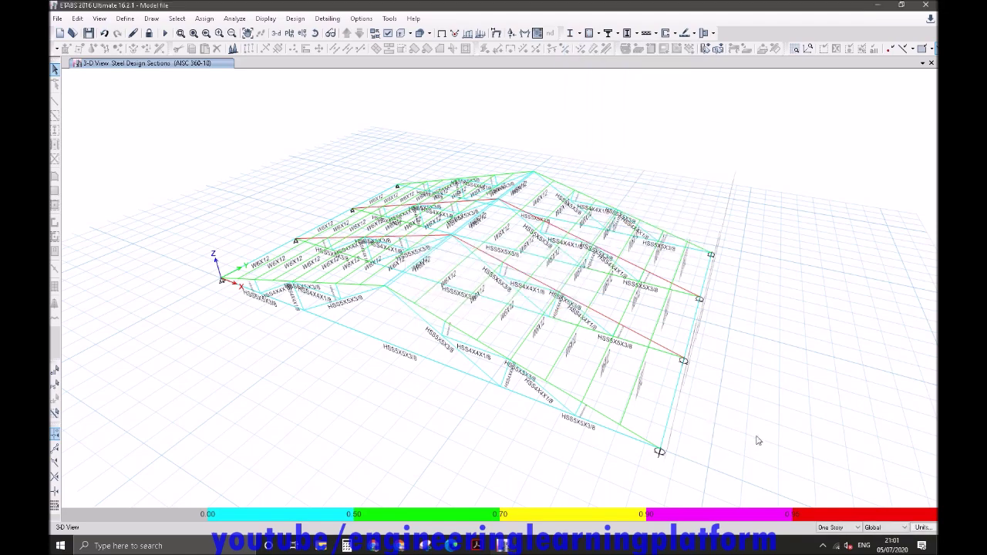
Generate the structural detailing for the designed roof model.
key(F4)
shift+middle_drag(801, 407, 870, 393)
shift+middle_drag(640, 392, 645, 399)
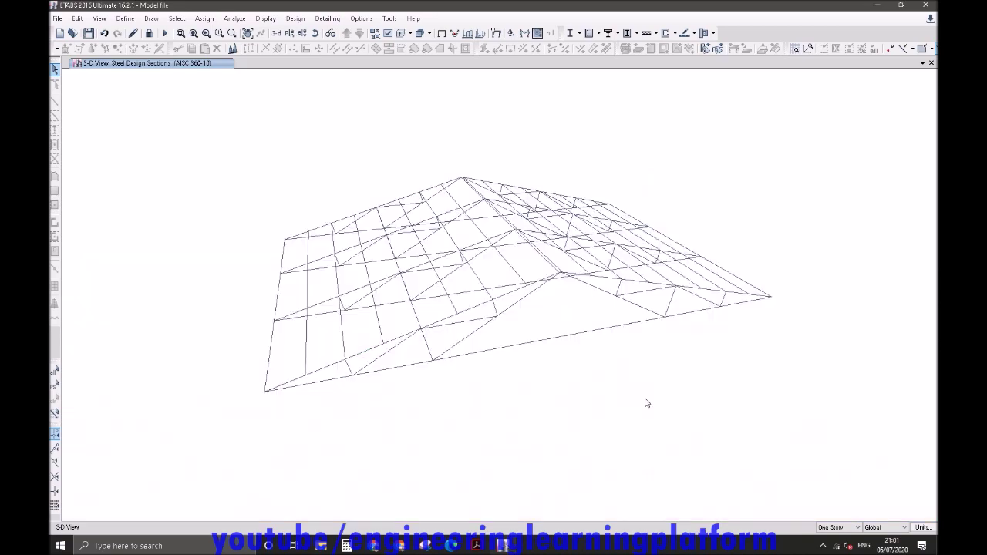
click(327, 17)
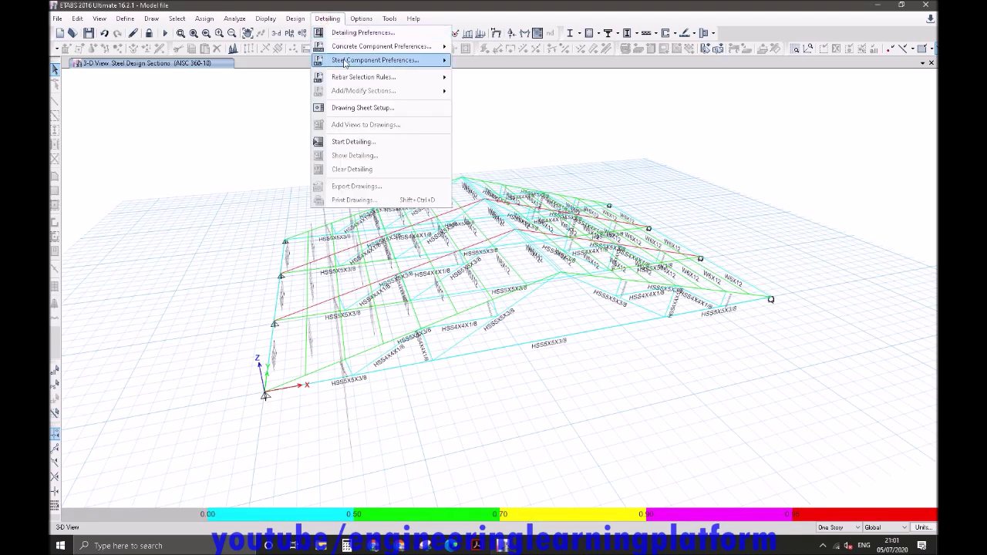
mouse_move(346, 64)
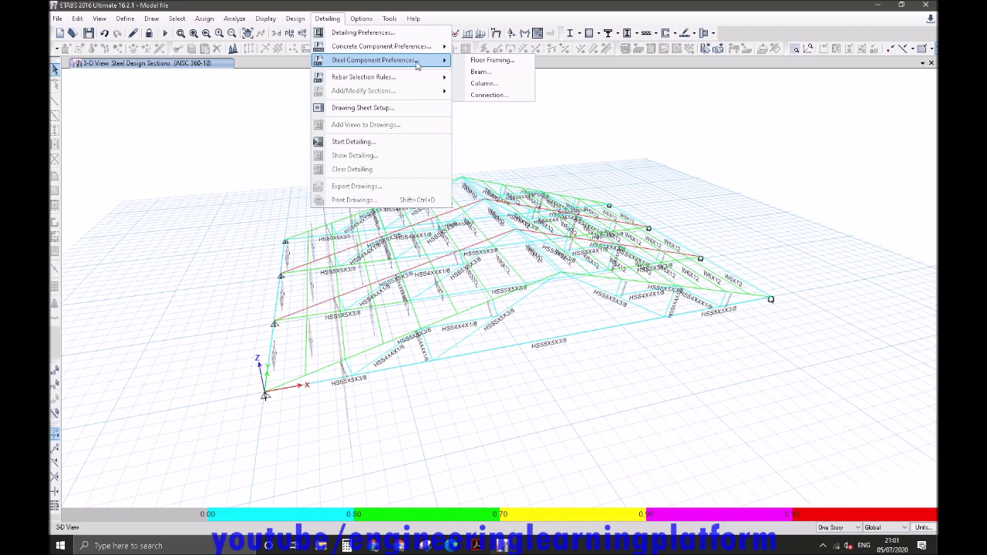
click(384, 144)
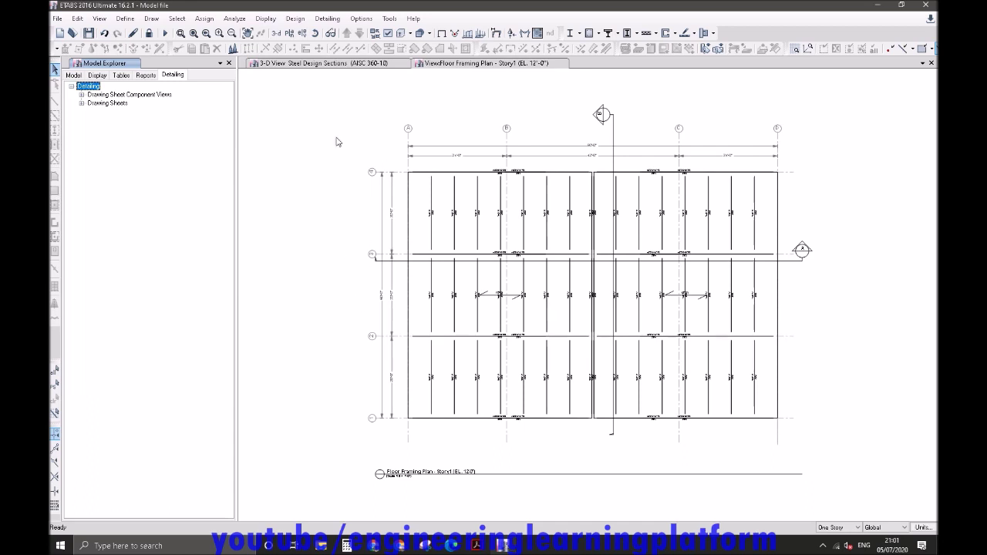
Open the Story1 steel beam framing plan from the beam details of the drawing sheet component views.
click(82, 94)
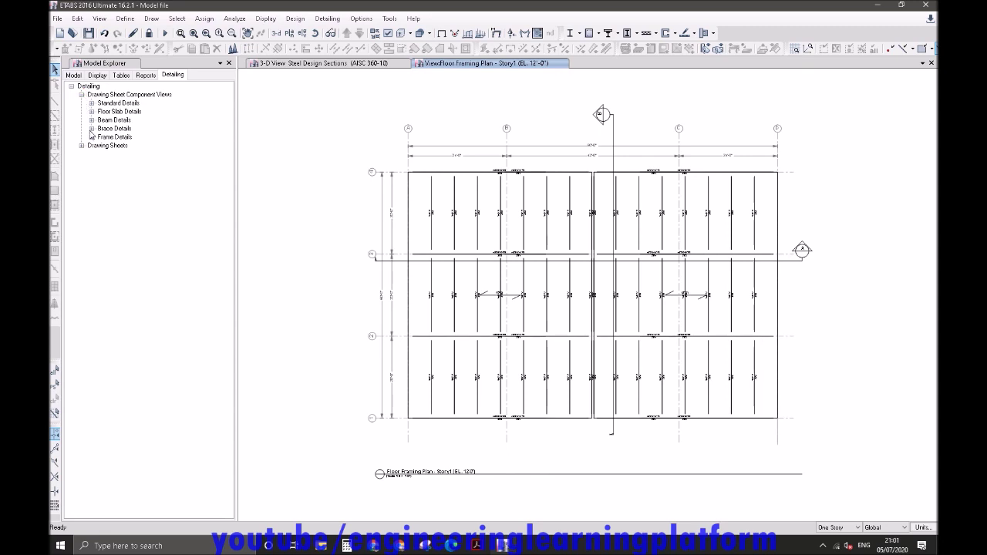
click(91, 103)
click(116, 112)
click(91, 120)
click(91, 145)
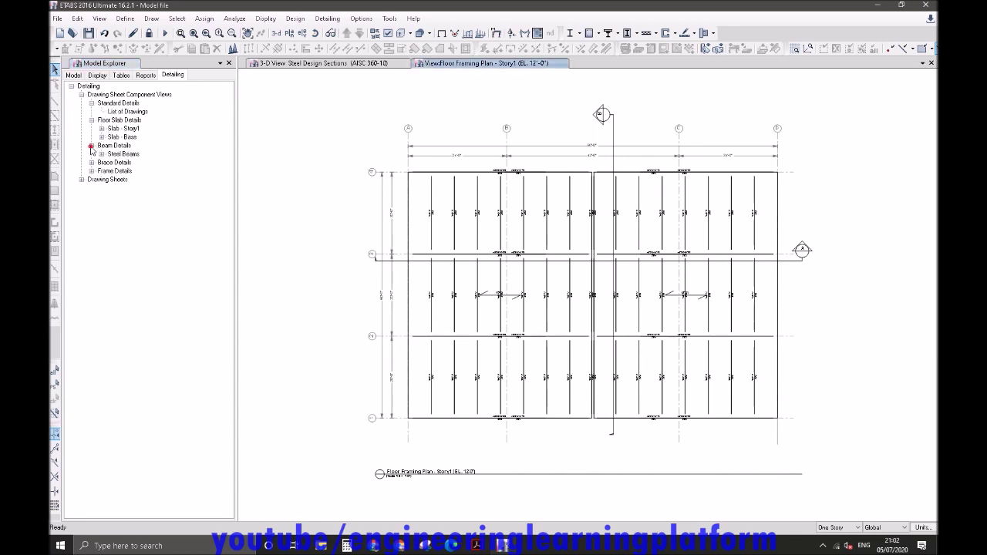
click(102, 153)
double_click(131, 164)
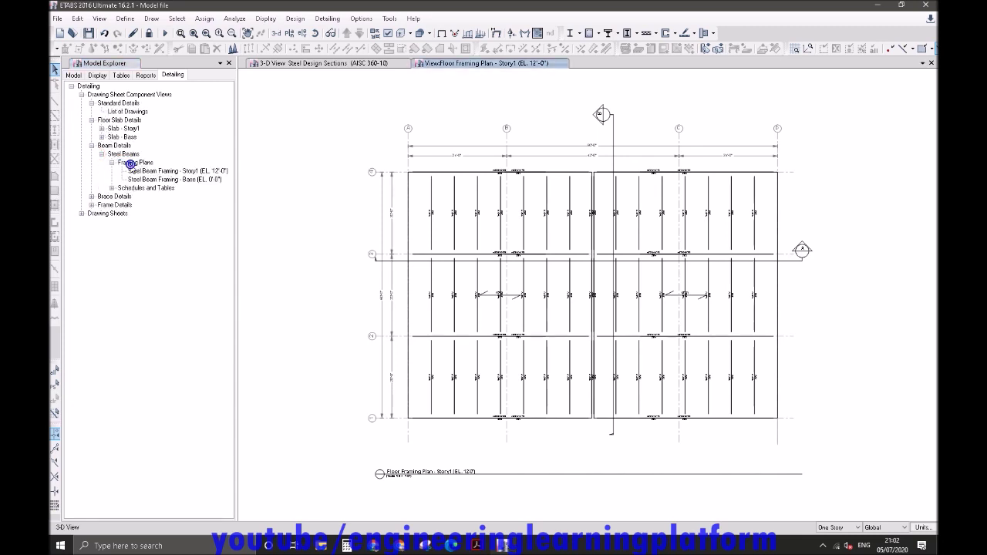
double_click(130, 170)
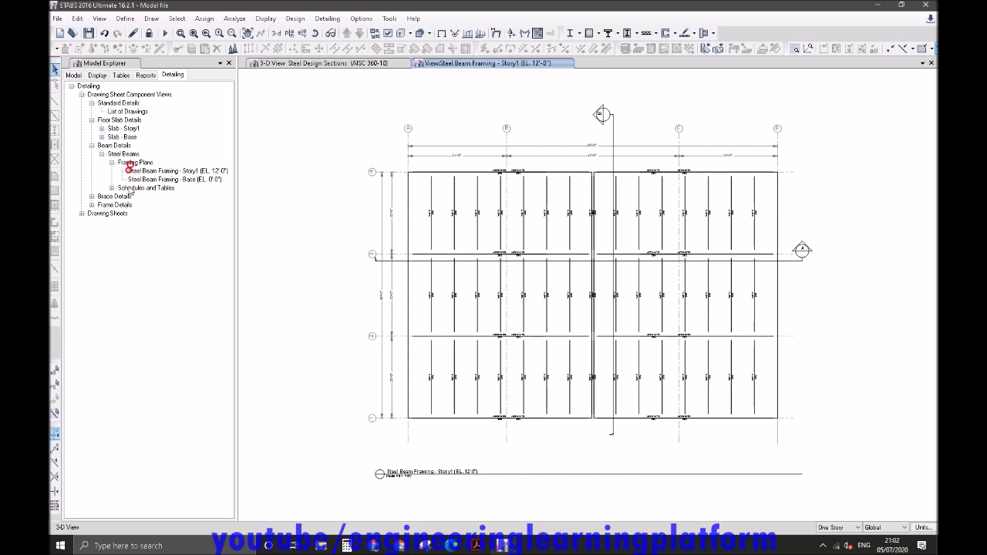
Open the steel brace material list from the brace schedules and tables.
click(112, 188)
click(112, 188)
click(92, 196)
click(102, 204)
click(112, 212)
double_click(134, 222)
View the individual frame elevations A, D, 1, 2, 3 and 4 in the frame details.
click(92, 230)
click(102, 238)
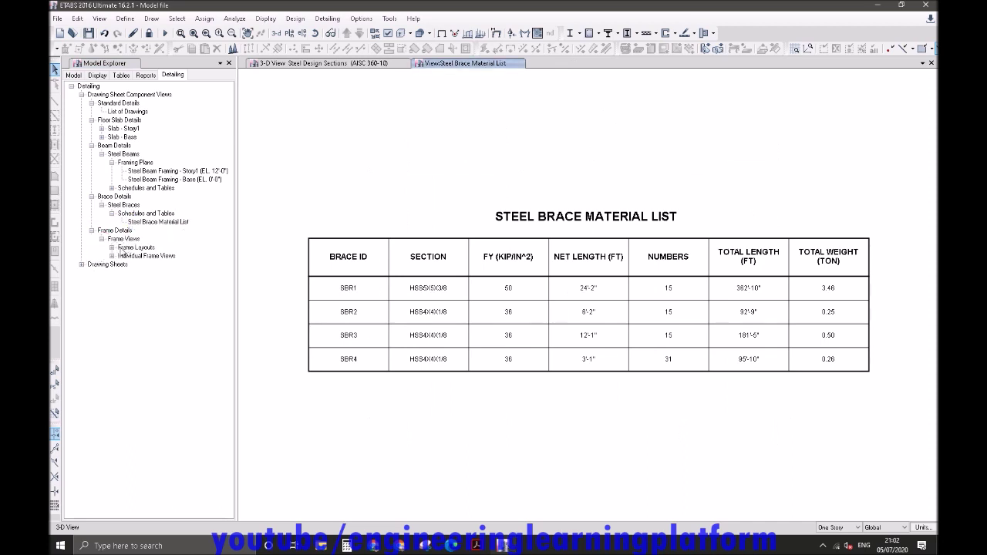
click(112, 256)
double_click(134, 264)
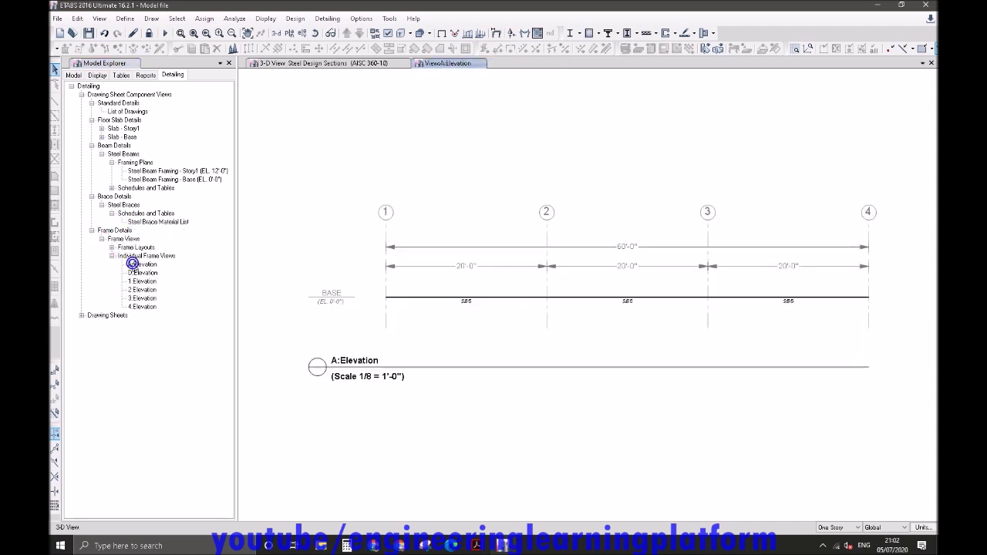
double_click(137, 273)
double_click(139, 282)
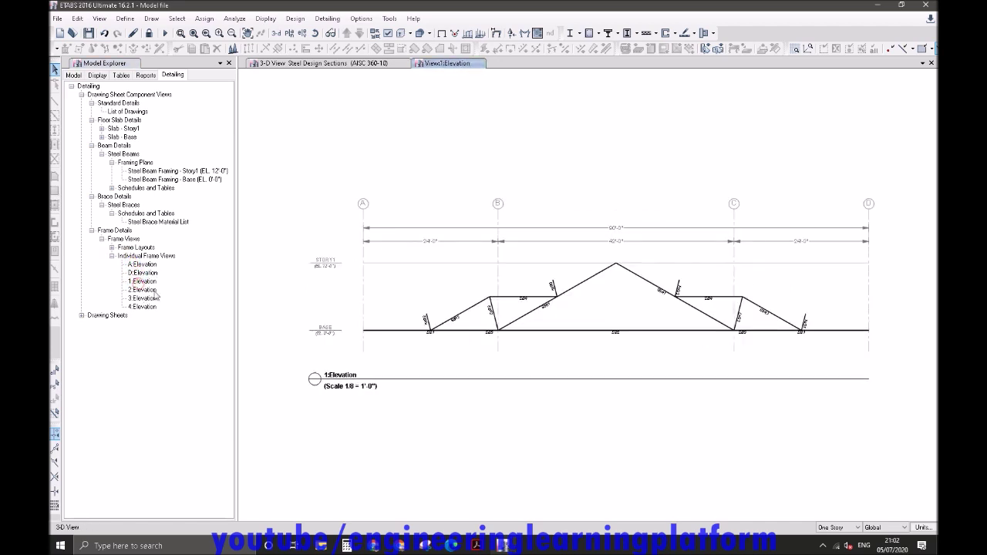
double_click(142, 290)
double_click(142, 298)
double_click(143, 307)
Expand the drawing sheets with their cover, notes, framing plan and schedule contents, and open the Floor Framing Plans (2 of 2) sheet.
click(82, 315)
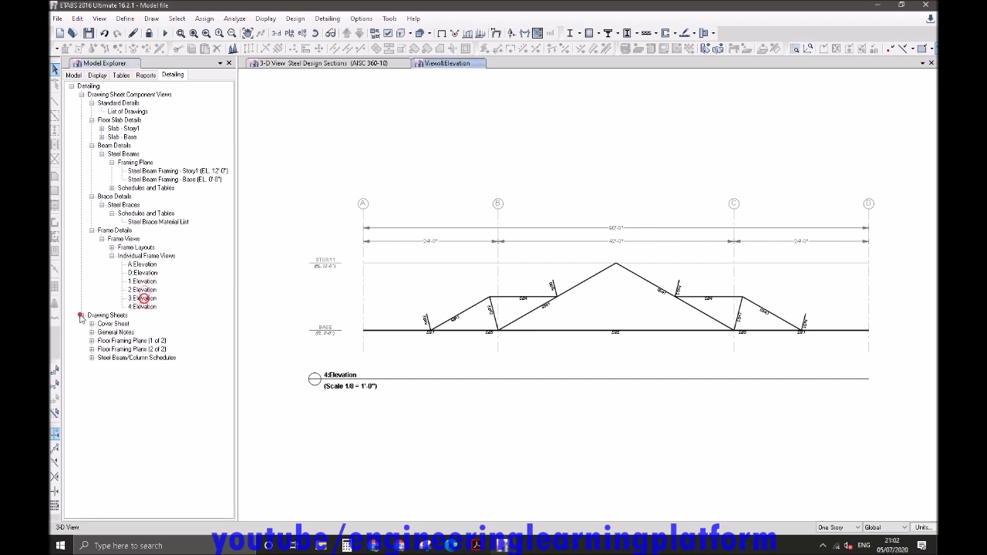
click(92, 324)
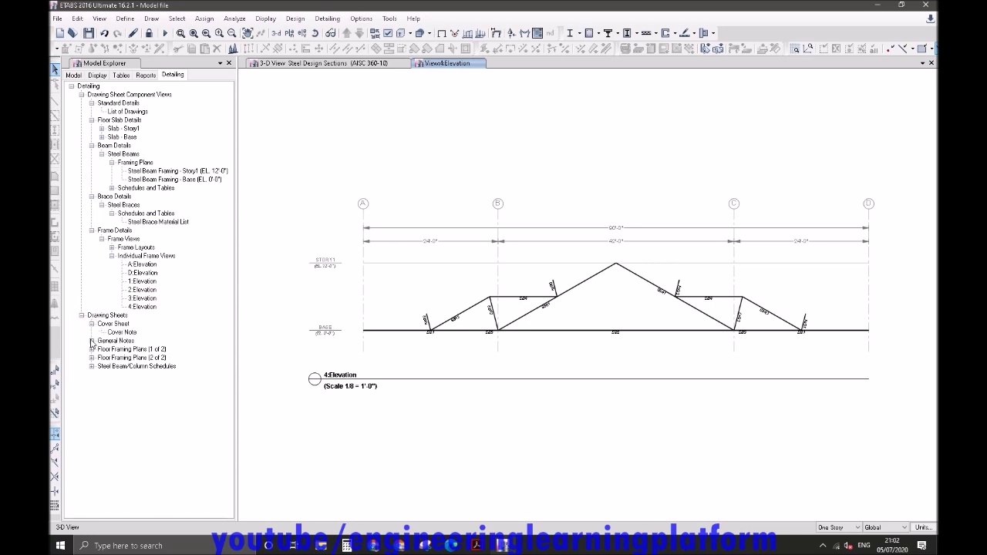
click(92, 341)
click(92, 358)
click(92, 375)
click(92, 392)
click(125, 401)
double_click(135, 374)
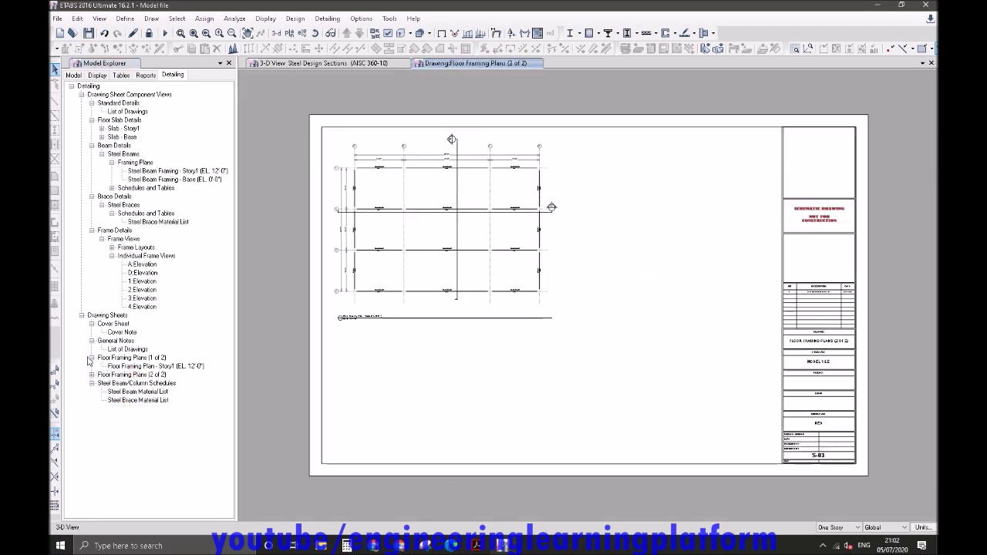
Collapse the detailing tree down to its Drawing Sheet Component Views and Drawing Sheets headings.
click(91, 358)
click(92, 340)
click(92, 324)
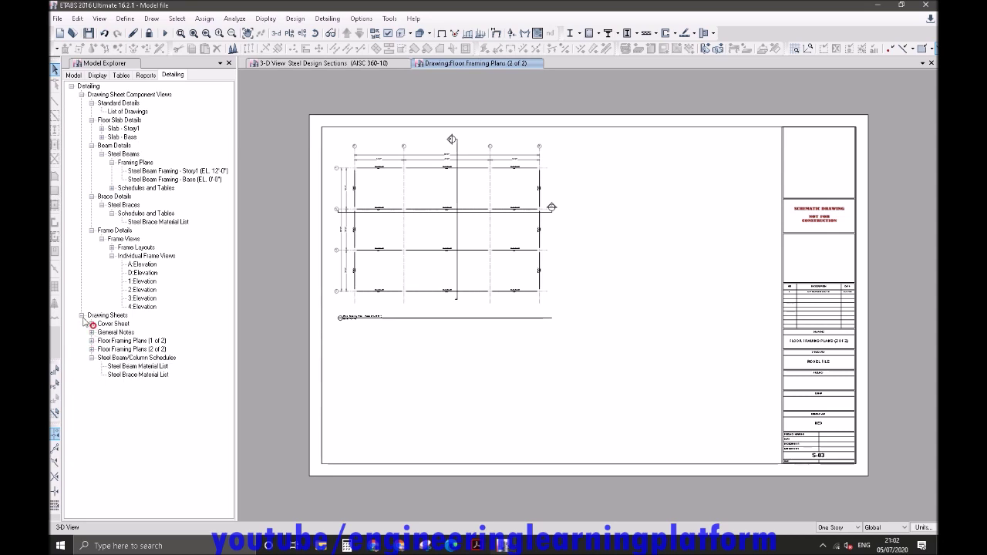
click(91, 230)
click(91, 196)
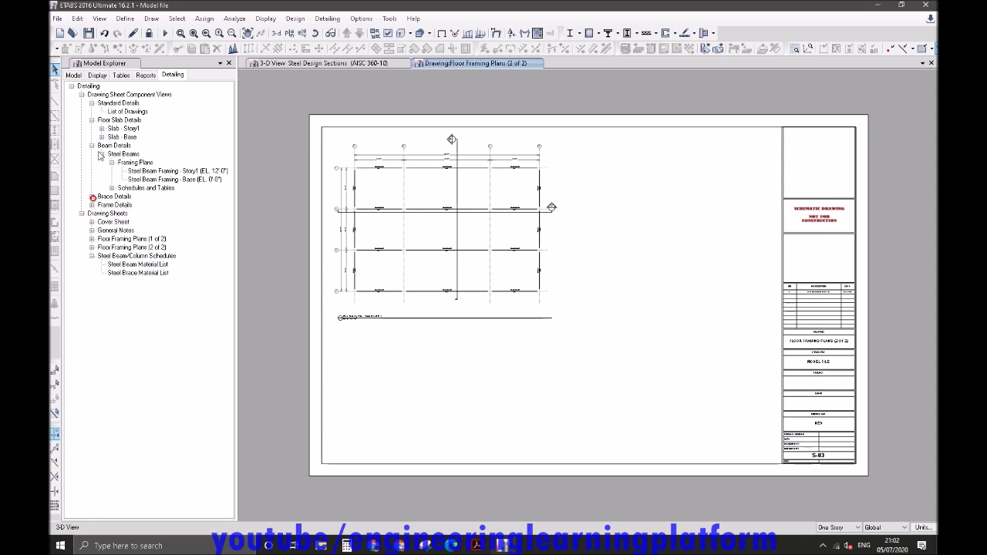
click(91, 145)
click(91, 120)
click(91, 103)
click(81, 94)
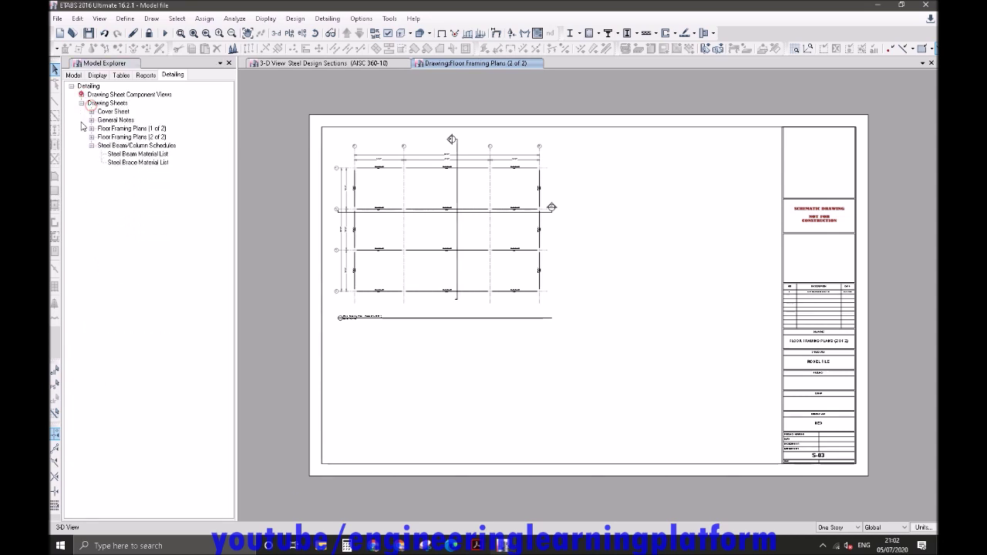
click(81, 102)
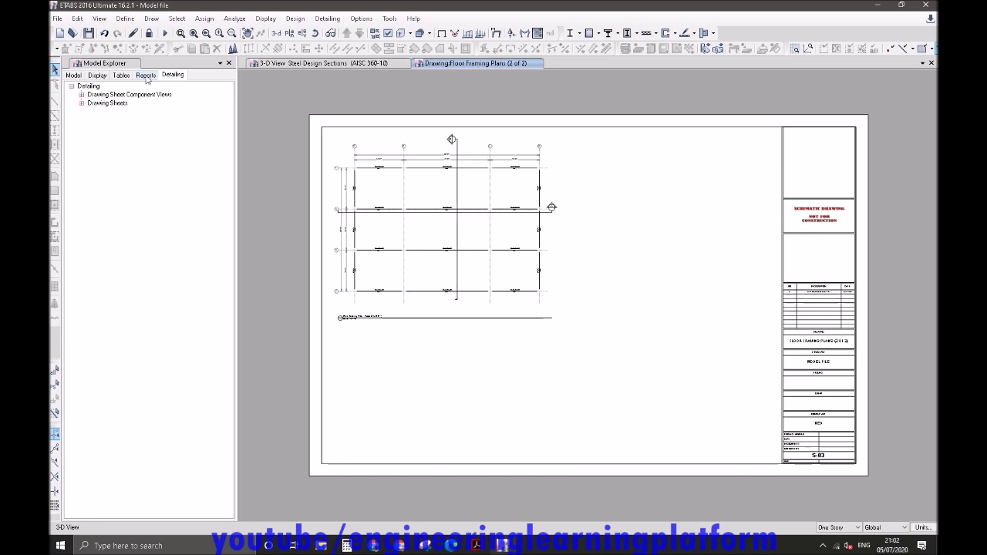
Return to the 3-D steel design sections view of the roof and close the Model Explorer.
click(328, 63)
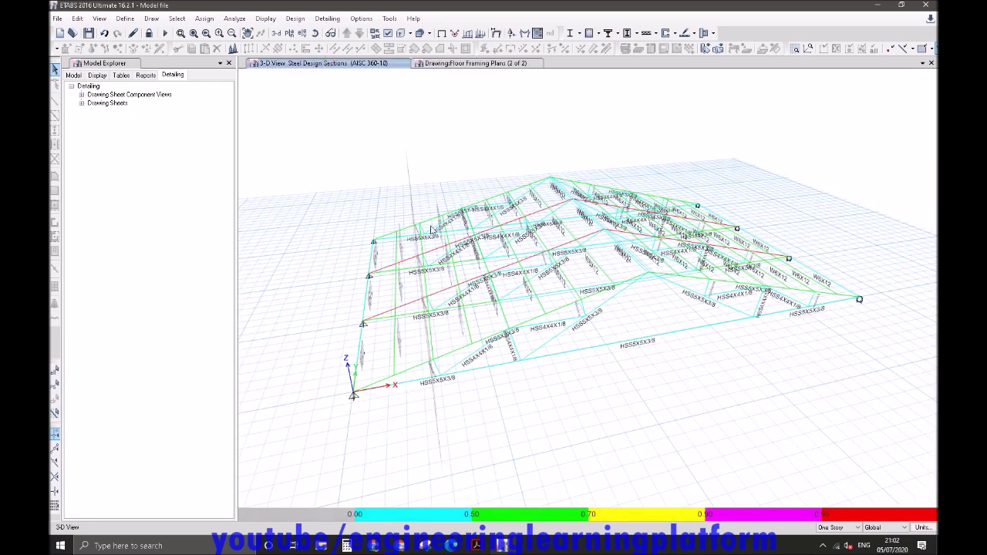
click(229, 63)
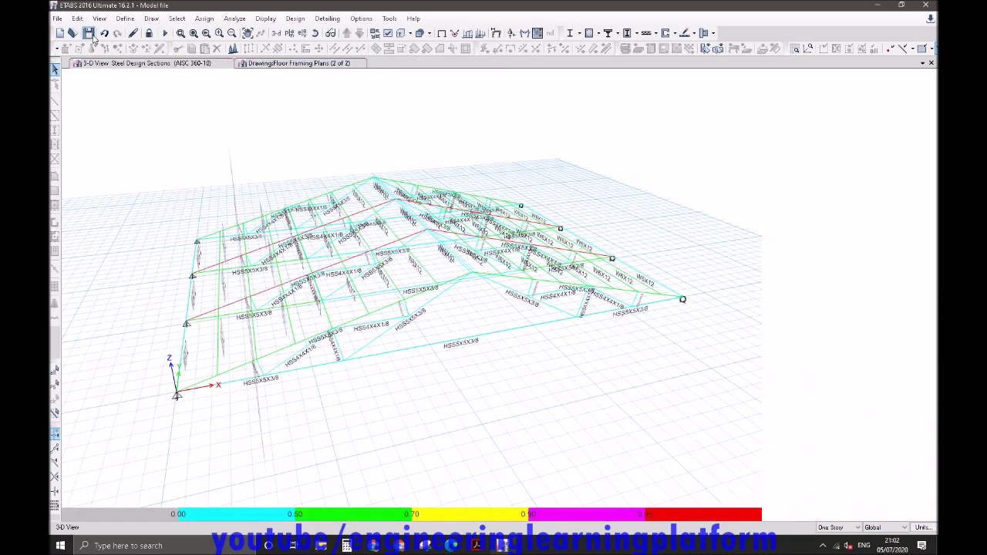
click(822, 545)
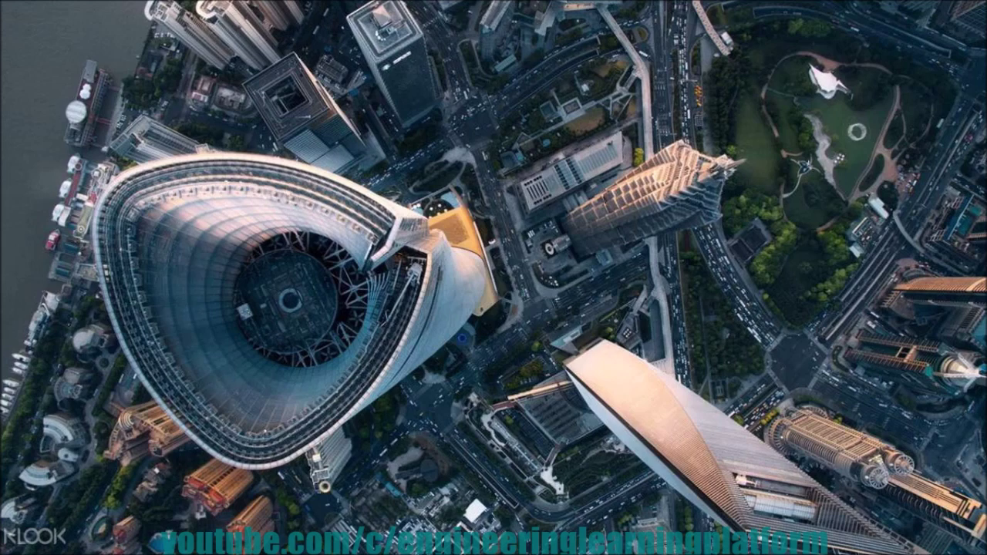